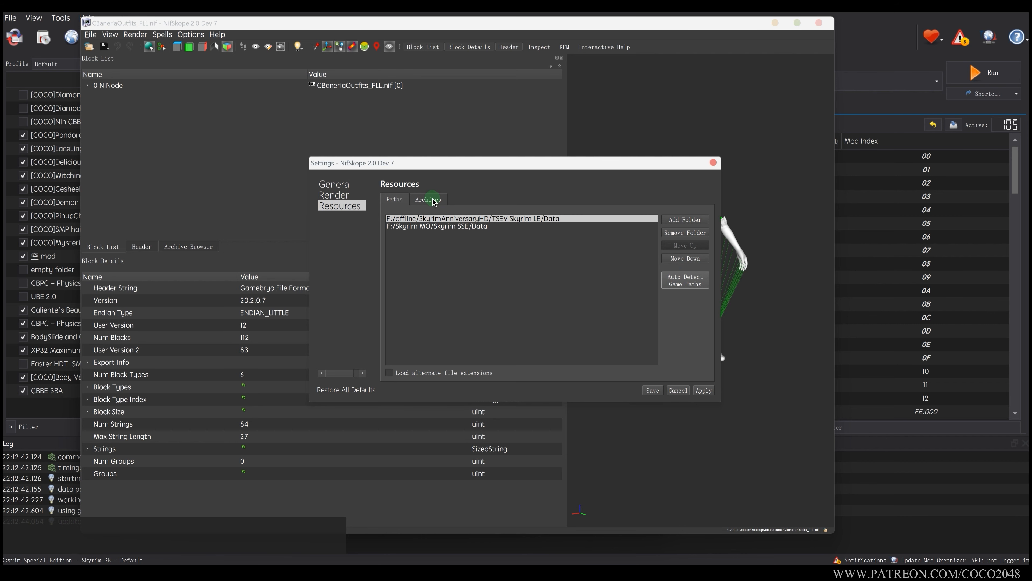
# Auto-detect the game archives in the resource settings, apply the change and close the settings.
pyautogui.click(429, 199)
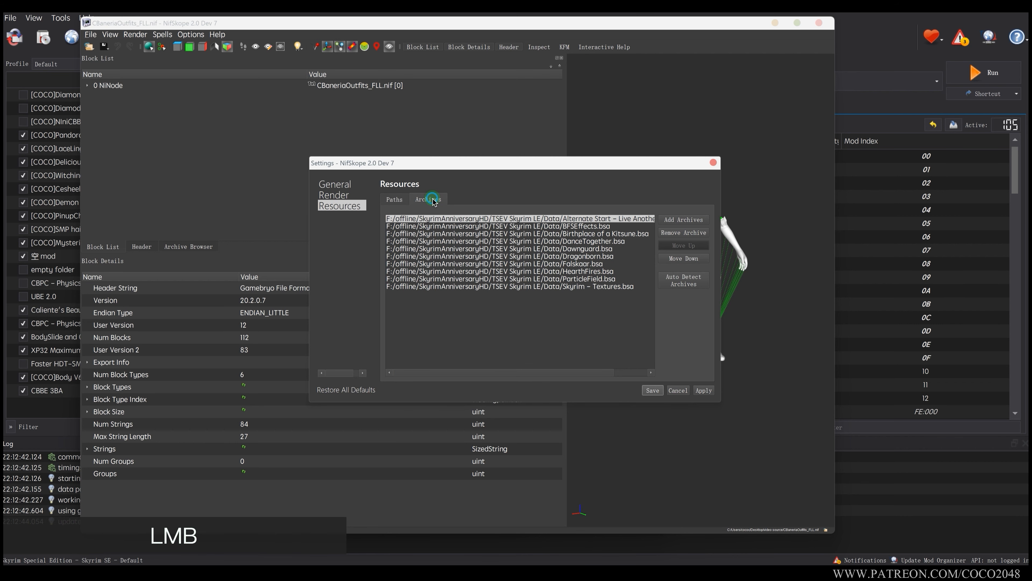
pyautogui.click(683, 280)
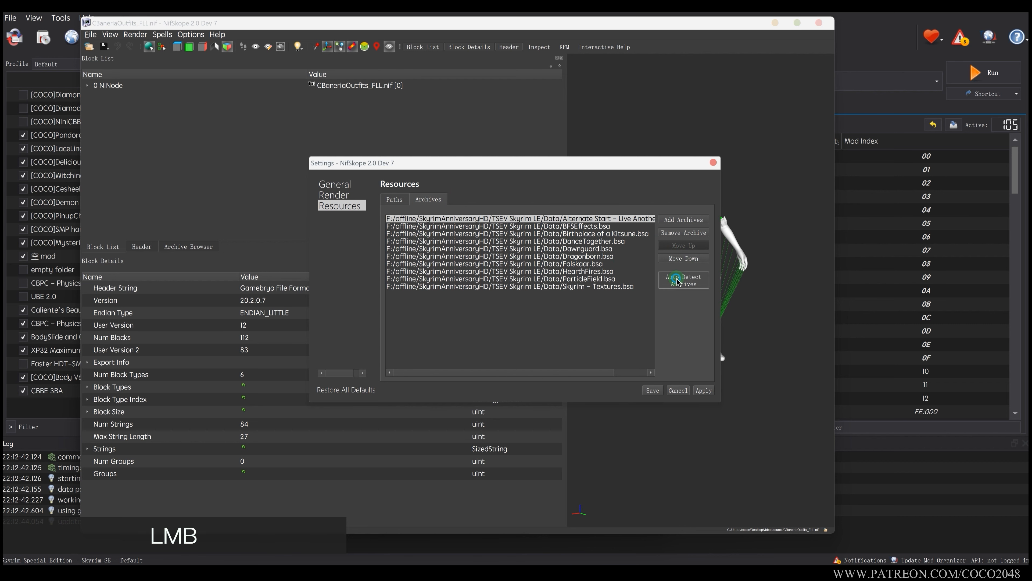
pyautogui.click(704, 390)
pyautogui.click(679, 391)
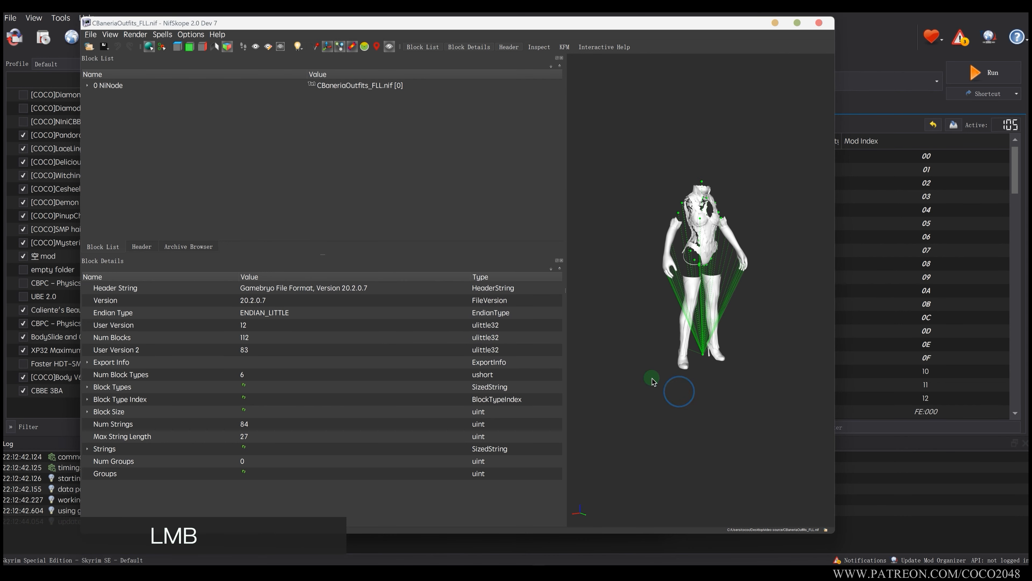
# Open [COCO]Mage boots V6_B.nif from the [COCO]Mysterious Mage V6_B folder in File Explorer.
pyautogui.moveTo(643, 299); pyautogui.dragTo(662, 294)
pyautogui.middleClick(661, 294)
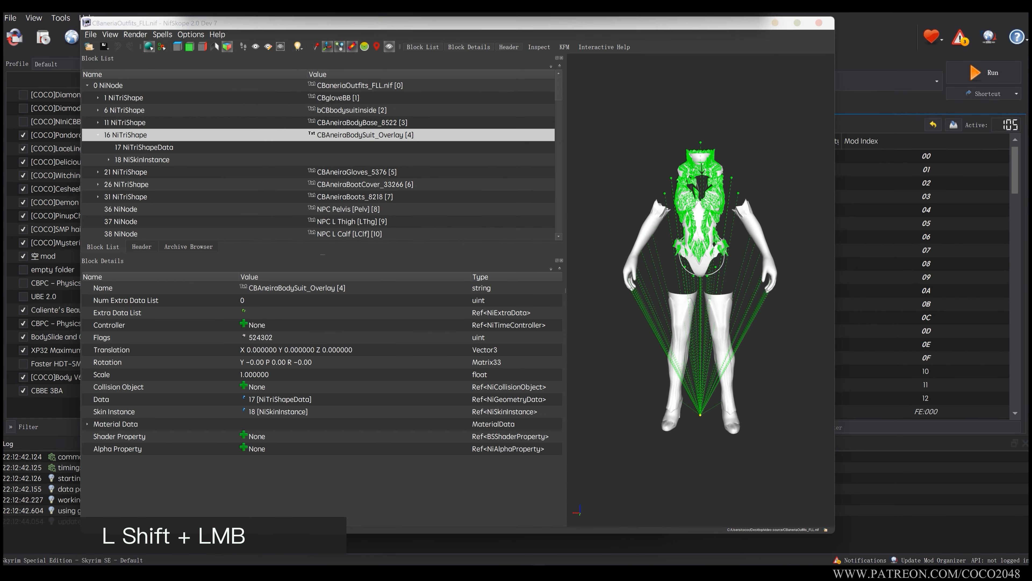
pyautogui.moveTo(378, 13); pyautogui.dragTo(523, 165)
pyautogui.click(767, 316)
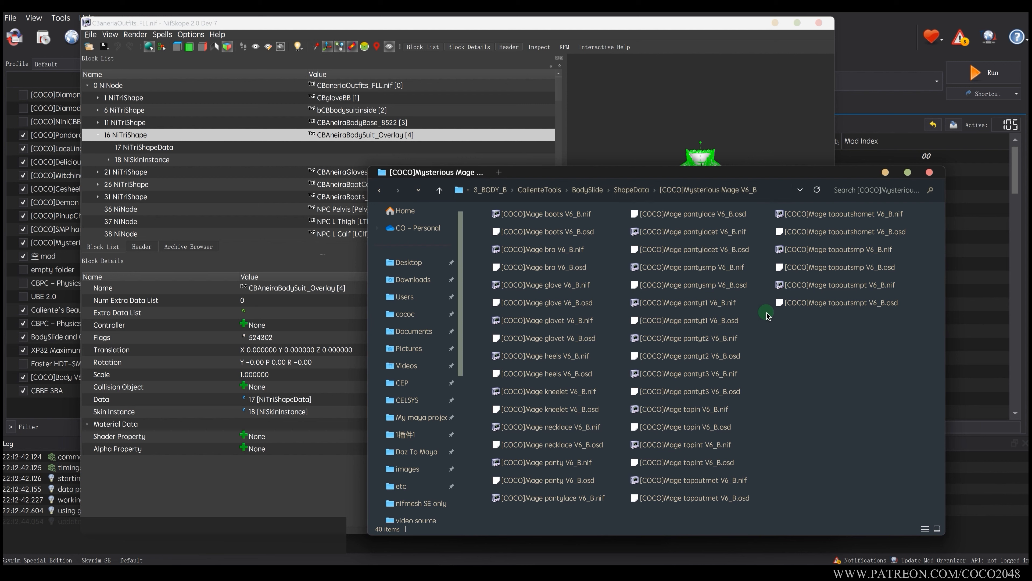
pyautogui.click(621, 304)
pyautogui.scroll(1, 621, 304)
pyautogui.moveTo(642, 174); pyautogui.dragTo(702, 187)
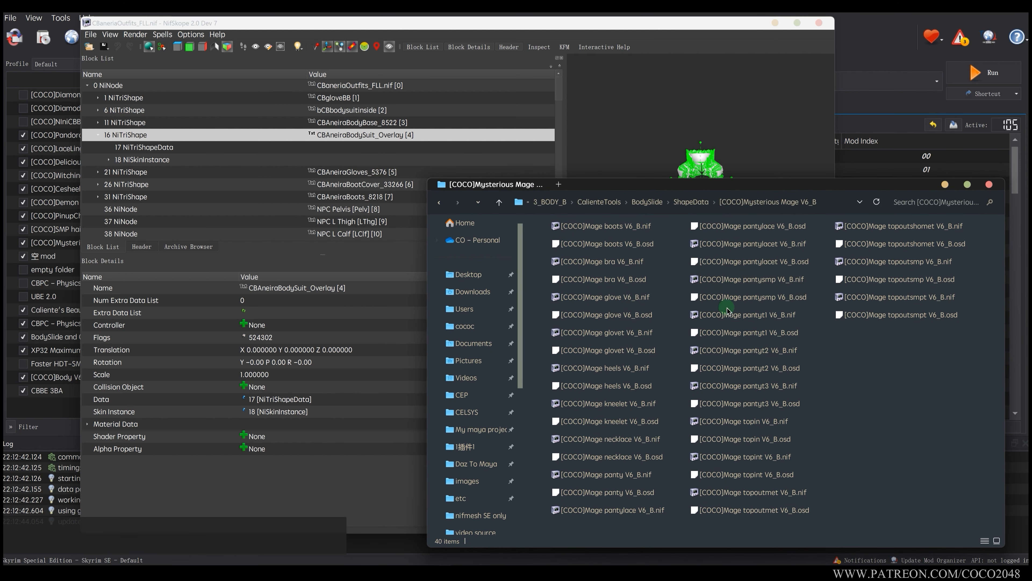
pyautogui.click(689, 309)
pyautogui.click(640, 300)
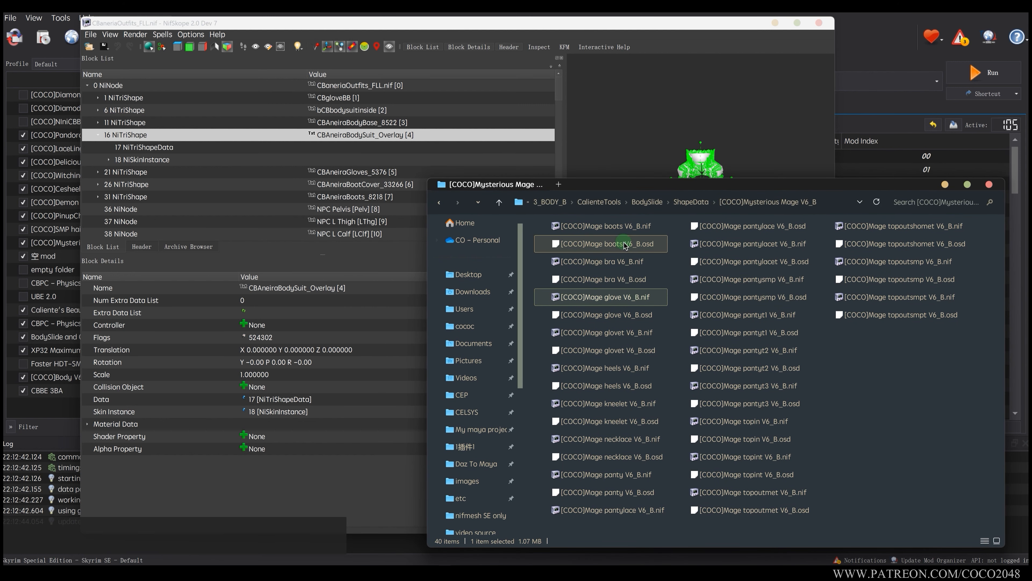
pyautogui.doubleClick(622, 226)
# Move the boots file's window aside and expand the bootsup NiTriShape in its block list.
pyautogui.moveTo(616, 26); pyautogui.dragTo(776, 39)
pyautogui.moveTo(818, 371); pyautogui.dragTo(850, 334)
pyautogui.scroll(3, 870, 389)
pyautogui.click(819, 346)
pyautogui.doubleClick(430, 112)
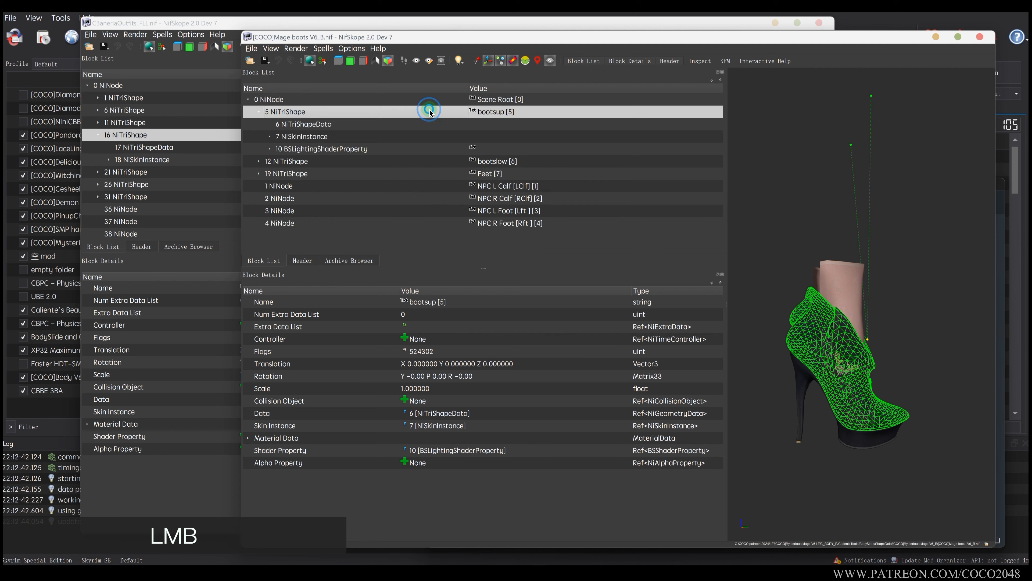
# Copy the BSLightingShaderProperty under the bootsup shape as a branch.
pyautogui.click(356, 149)
pyautogui.hotkey('ctrl', 'c')
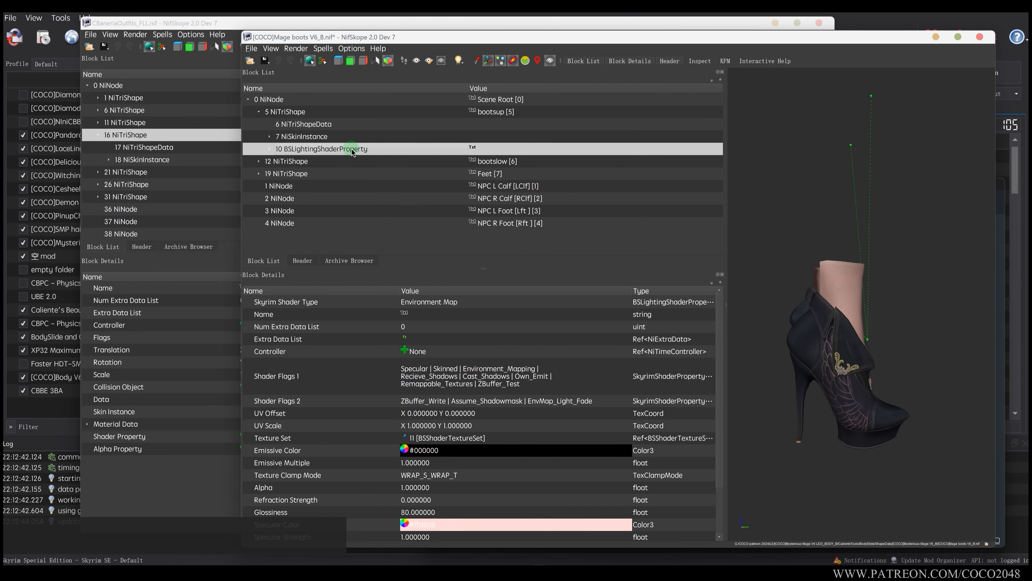
pyautogui.click(415, 148)
pyautogui.rightClick(408, 147)
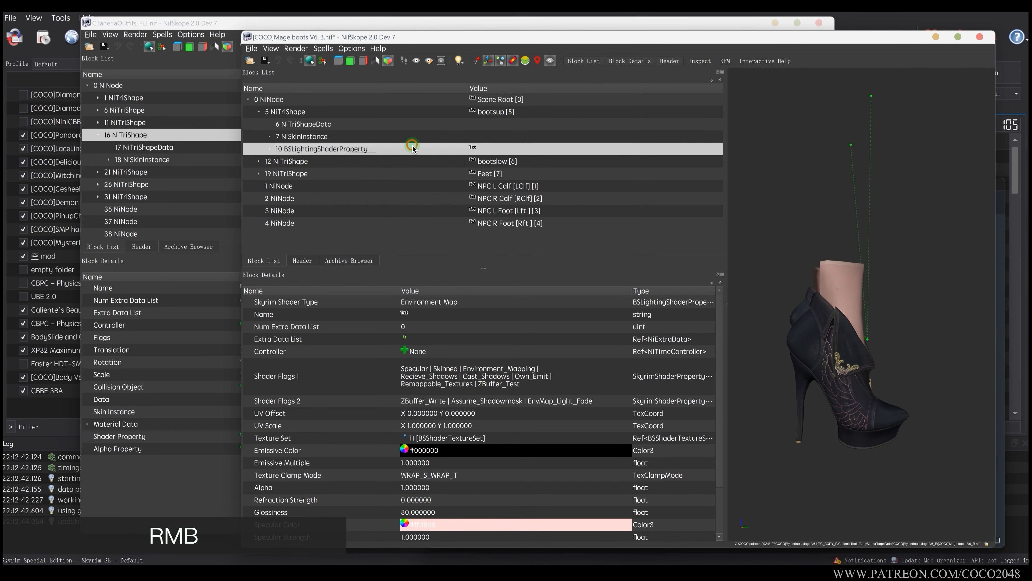
pyautogui.click(397, 152)
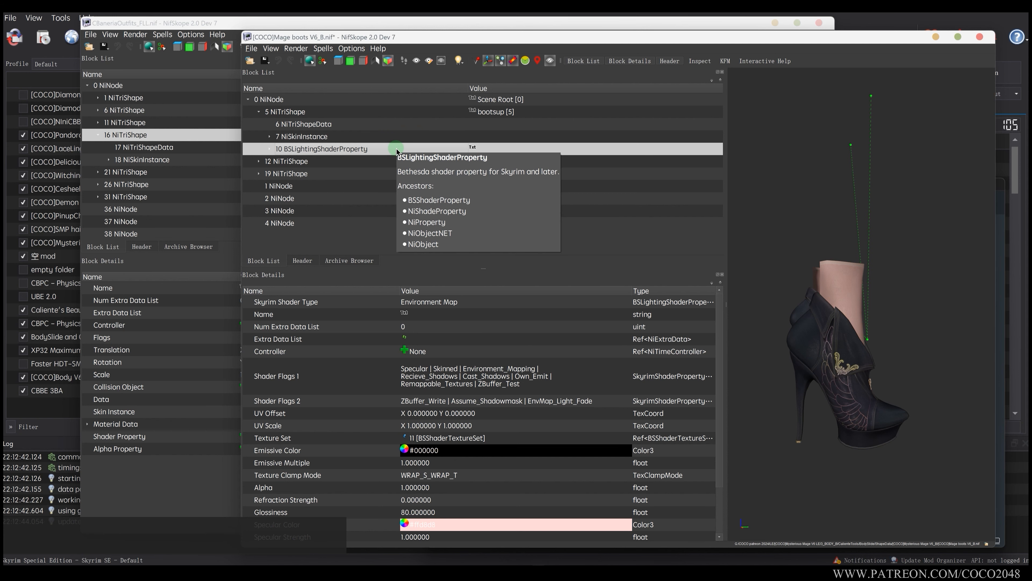
pyautogui.rightClick(397, 151)
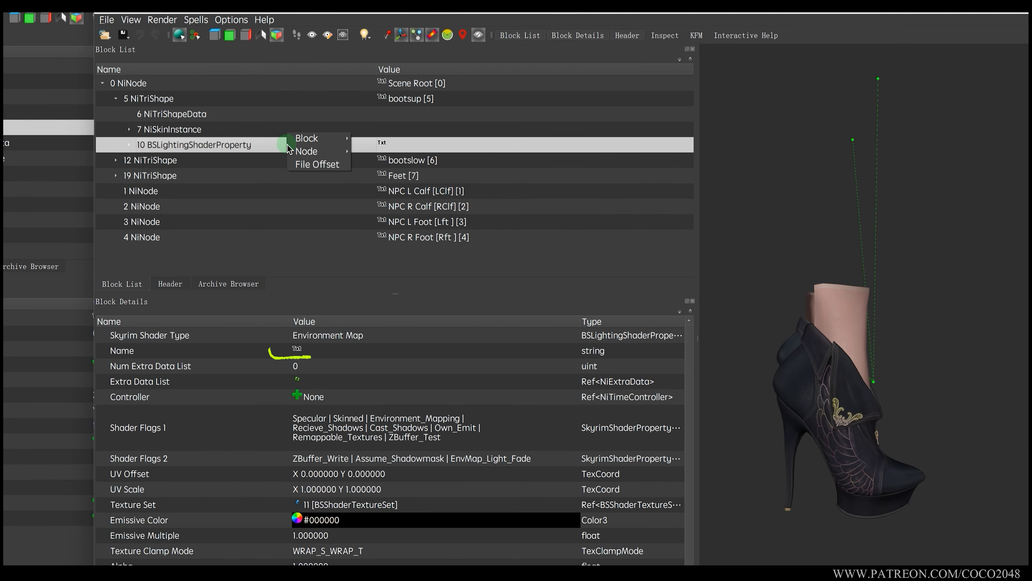
pyautogui.moveTo(408, 146)
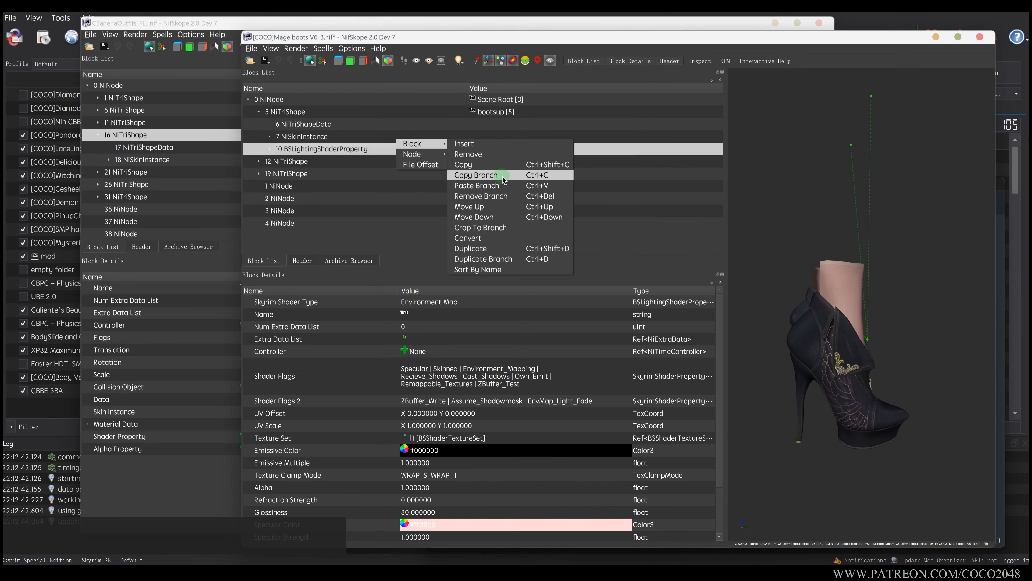
pyautogui.click(504, 180)
pyautogui.click(411, 178)
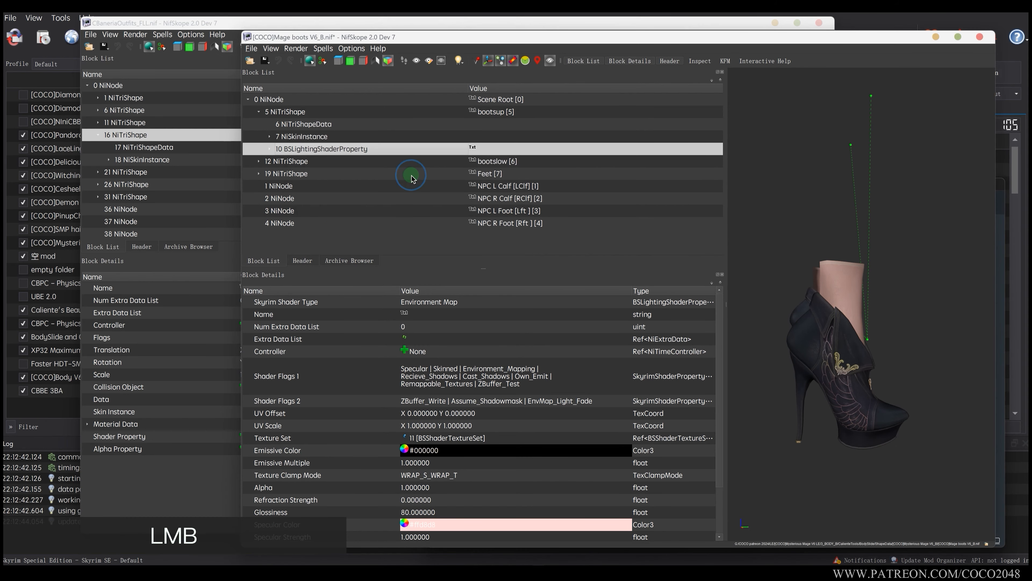
pyautogui.rightClick(400, 143)
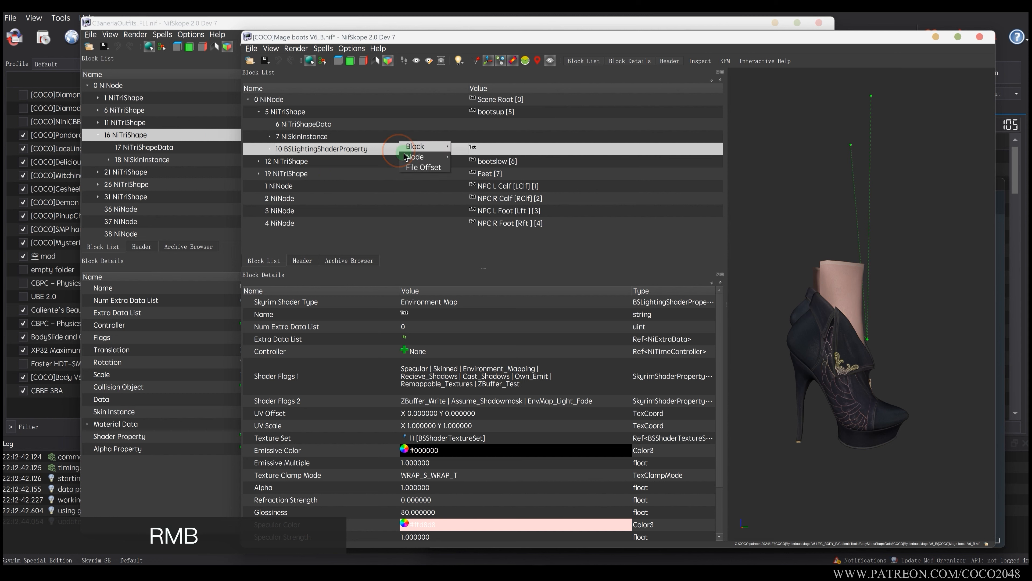
pyautogui.moveTo(438, 152)
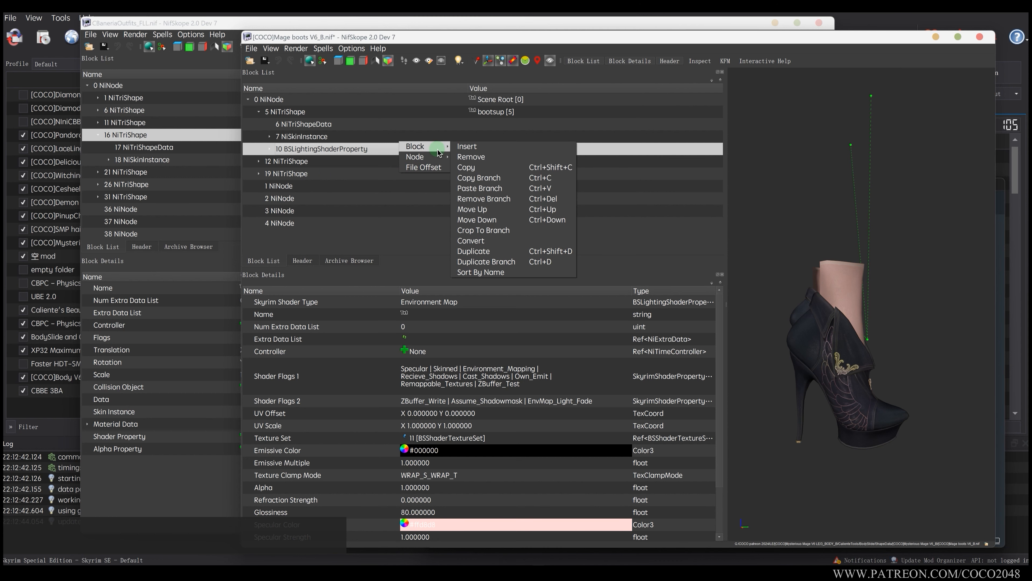
pyautogui.click(489, 181)
pyautogui.click(413, 180)
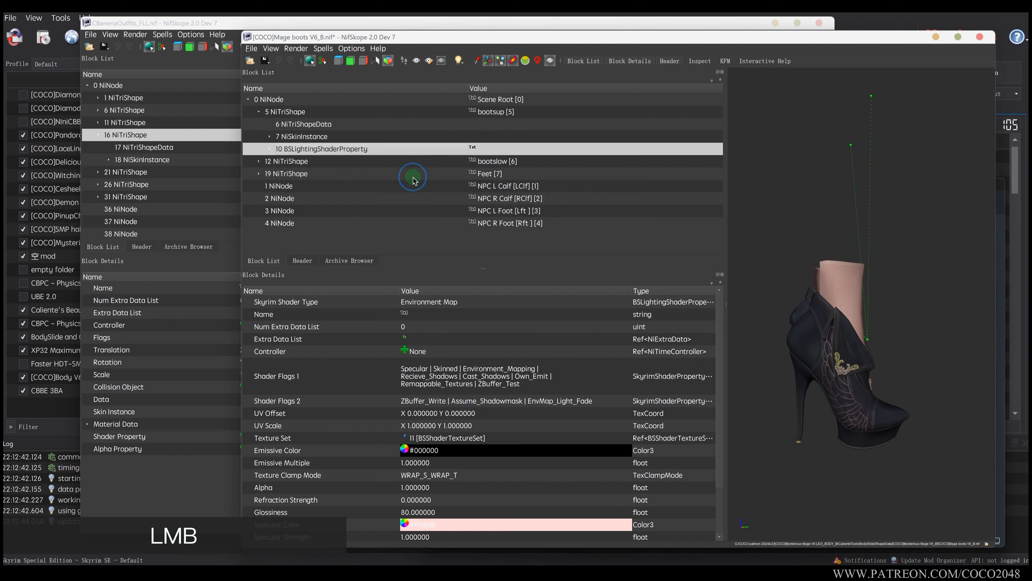
# Paste the copied shader branch onto the CBgloveBB NiTriShape in CBaneriaOutfits_FLL.nif.
pyautogui.click(191, 132)
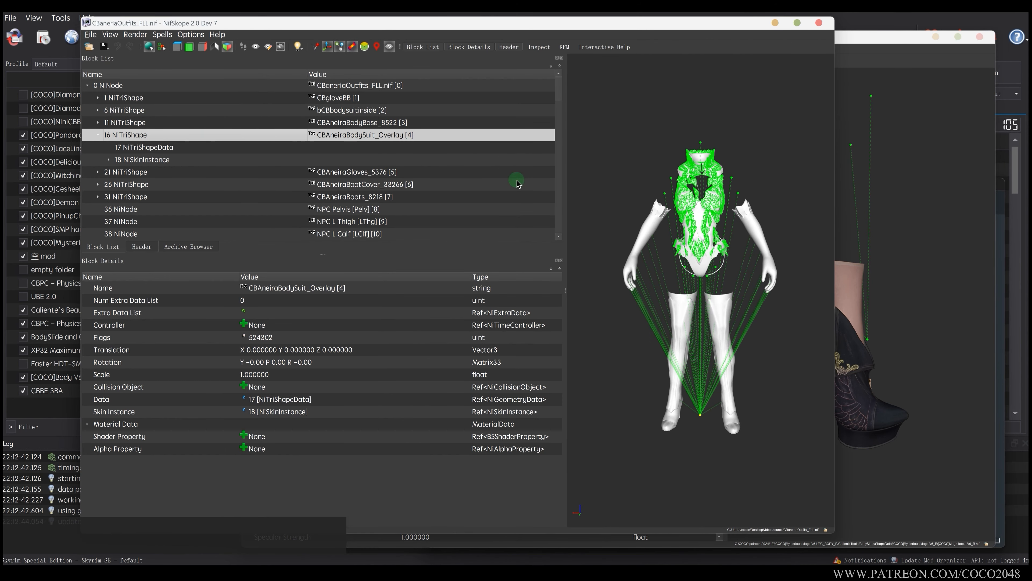
pyautogui.scroll(4, 663, 212)
pyautogui.moveTo(663, 219); pyautogui.dragTo(687, 153)
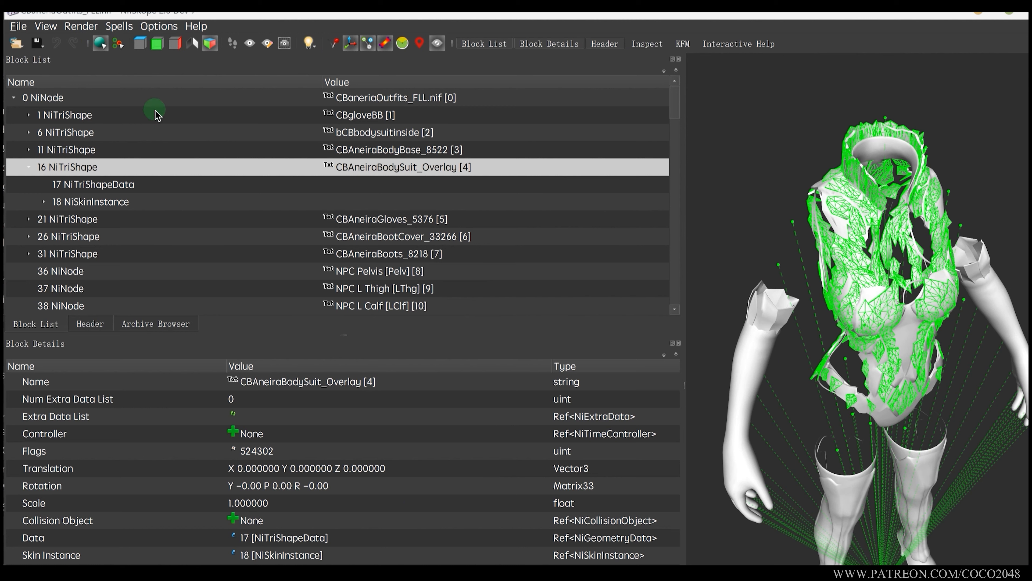
pyautogui.click(176, 99)
pyautogui.click(207, 104)
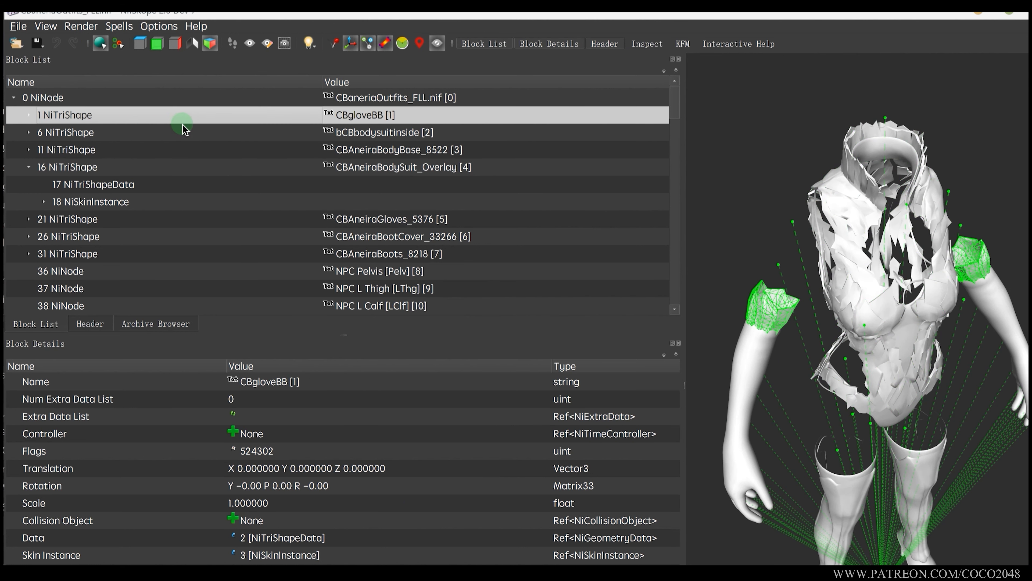
pyautogui.rightClick(201, 108)
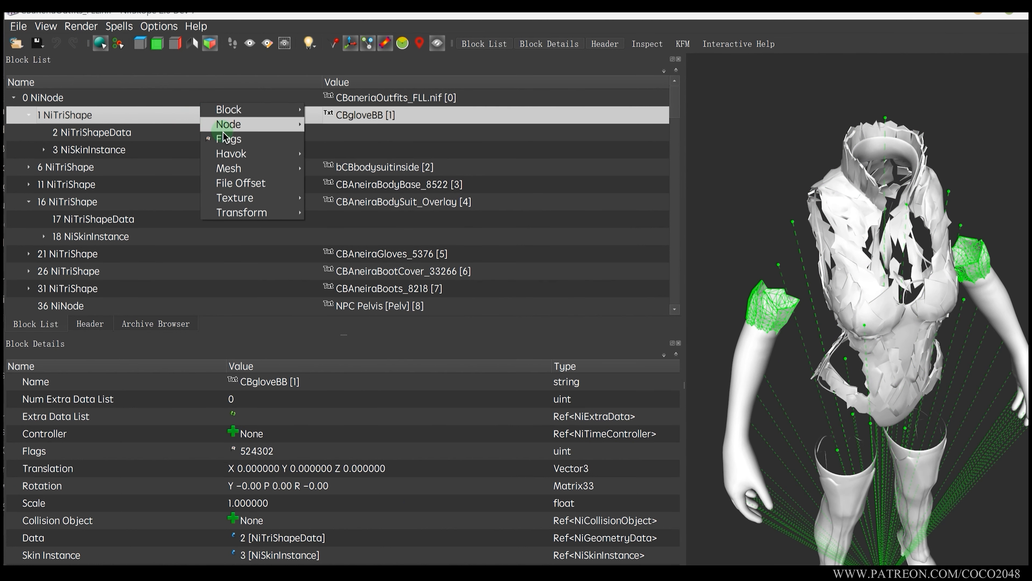
pyautogui.moveTo(251, 109)
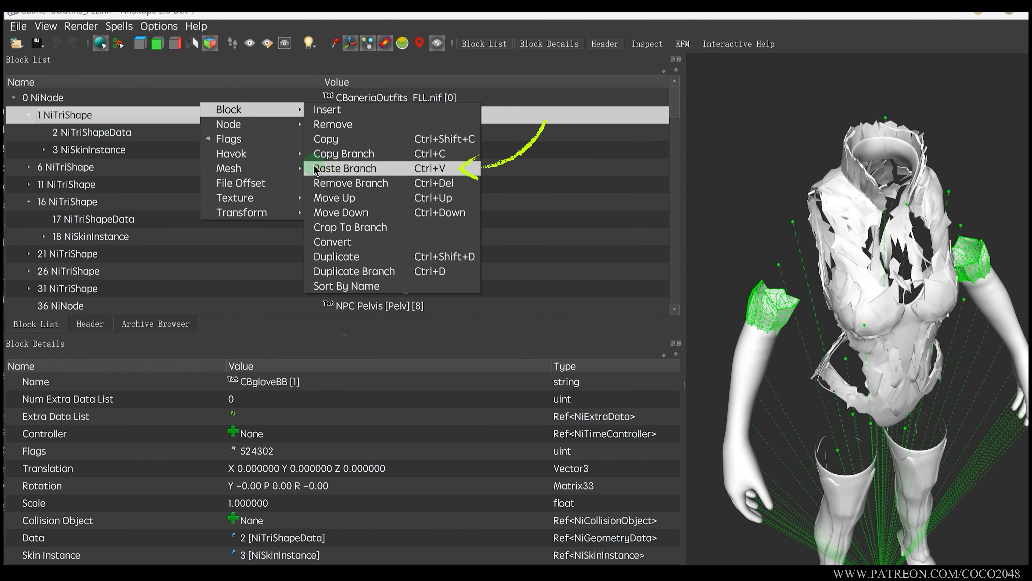
pyautogui.click(370, 168)
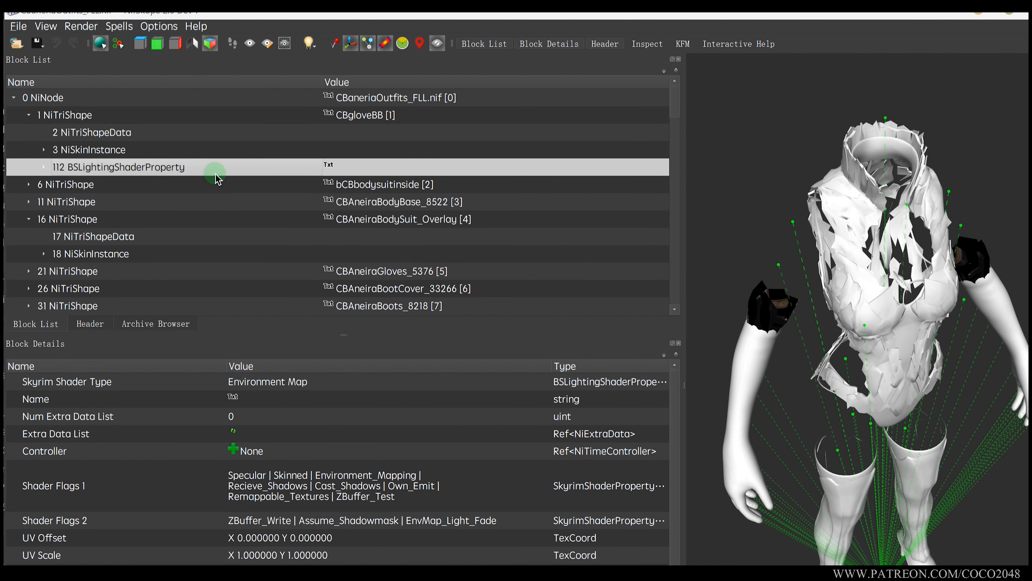
# Paste the shader branch onto the bCBbodysuitinside and CBAneiraBodyBase_8522 shapes.
pyautogui.click(150, 187)
pyautogui.rightClick(151, 188)
pyautogui.moveTo(215, 140)
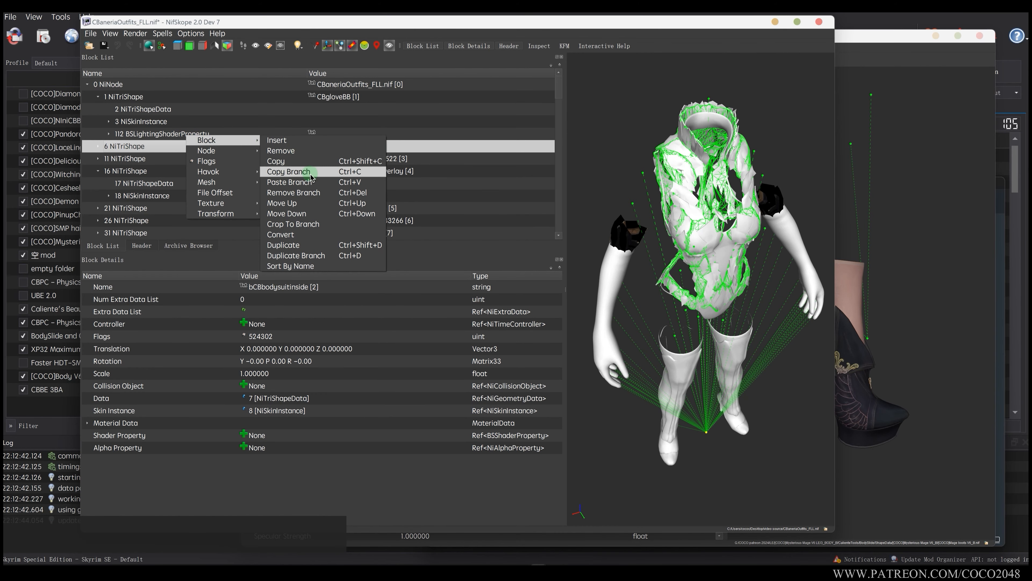
pyautogui.click(331, 182)
pyautogui.click(178, 196)
pyautogui.hotkey('ctrl', 'v')
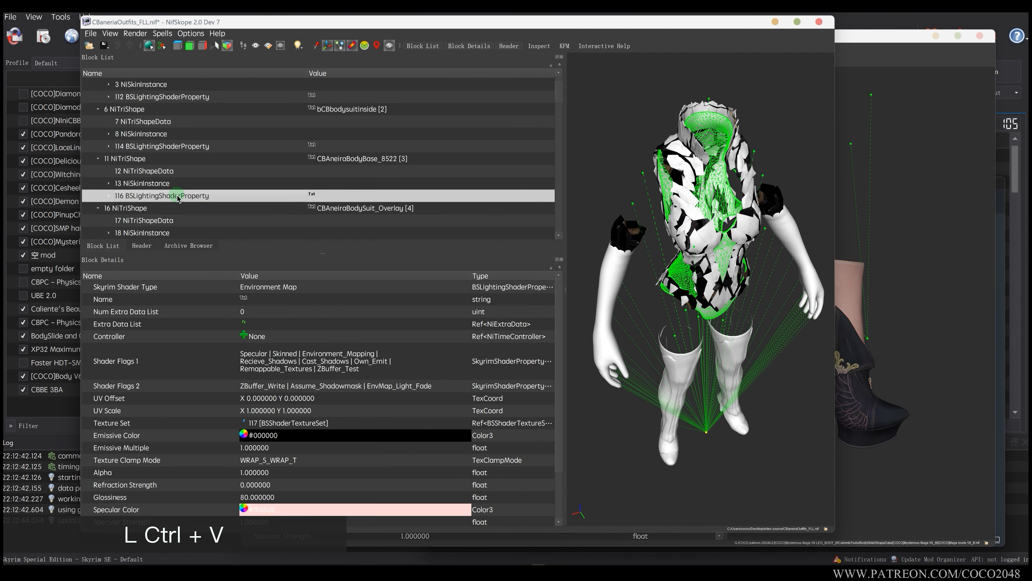
# Paste the shader branch onto the CBAneiraBodySuit_Overlay and CBAneiraGloves_5376 shapes.
pyautogui.click(174, 208)
pyautogui.scroll(-2, 191, 170)
pyautogui.hotkey('ctrl', 'v')
pyautogui.scroll(-1, 170, 159)
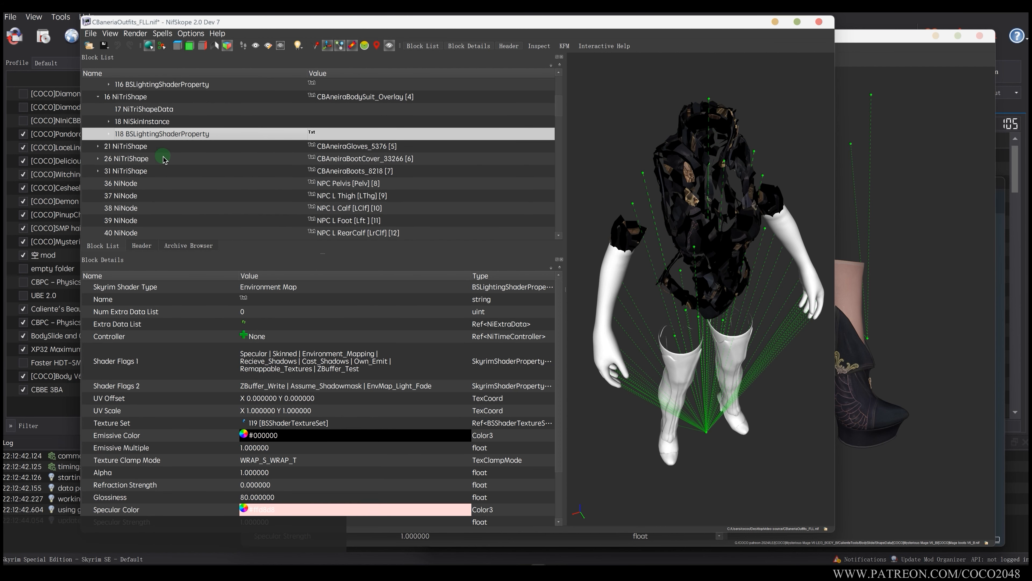
pyautogui.click(163, 151)
pyautogui.hotkey('ctrl', 'v')
# Paste the shader branch onto the CBAneiraBootCover_33266 and CBAneiraBoots_8218 shapes.
pyautogui.scroll(-2, 217, 186)
pyautogui.click(221, 134)
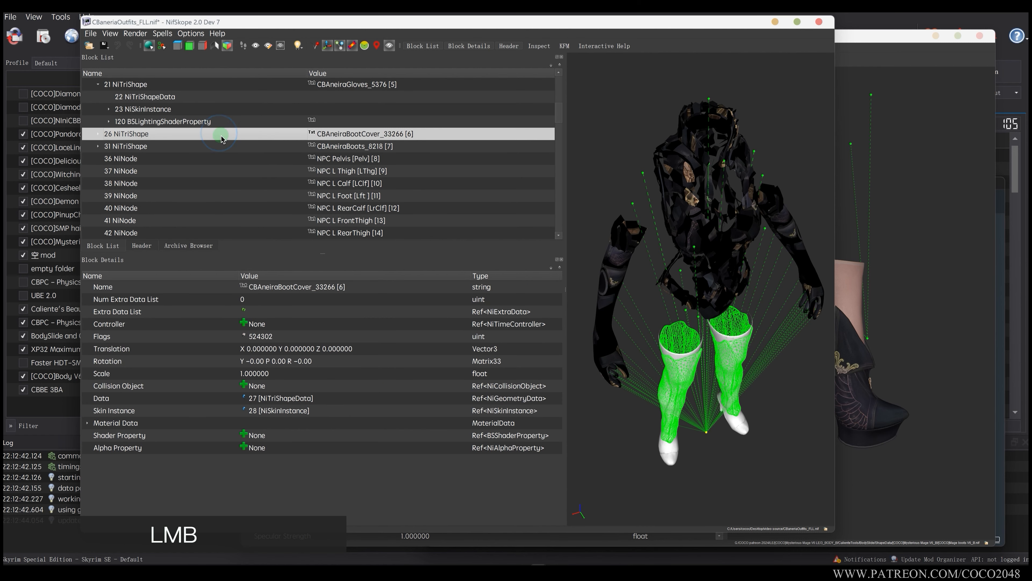
pyautogui.hotkey('ctrl', 'v')
pyautogui.scroll(-3, 221, 138)
pyautogui.click(183, 139)
pyautogui.hotkey('ctrl', 'v')
pyautogui.click(178, 195)
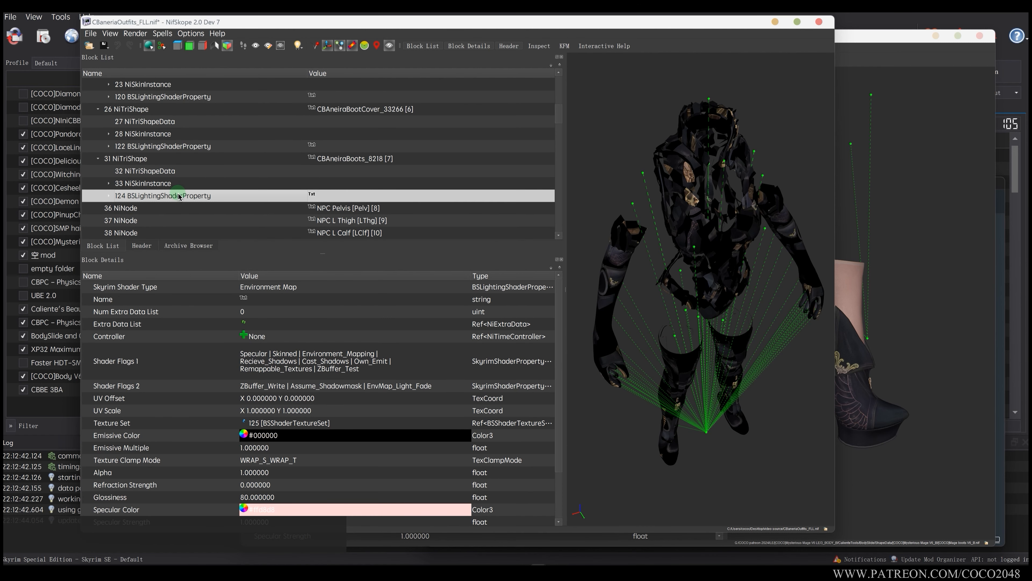
# Check the pasted shader's properties and save CBaneriaOutfits_FLL.nif under its existing name.
pyautogui.click(285, 290)
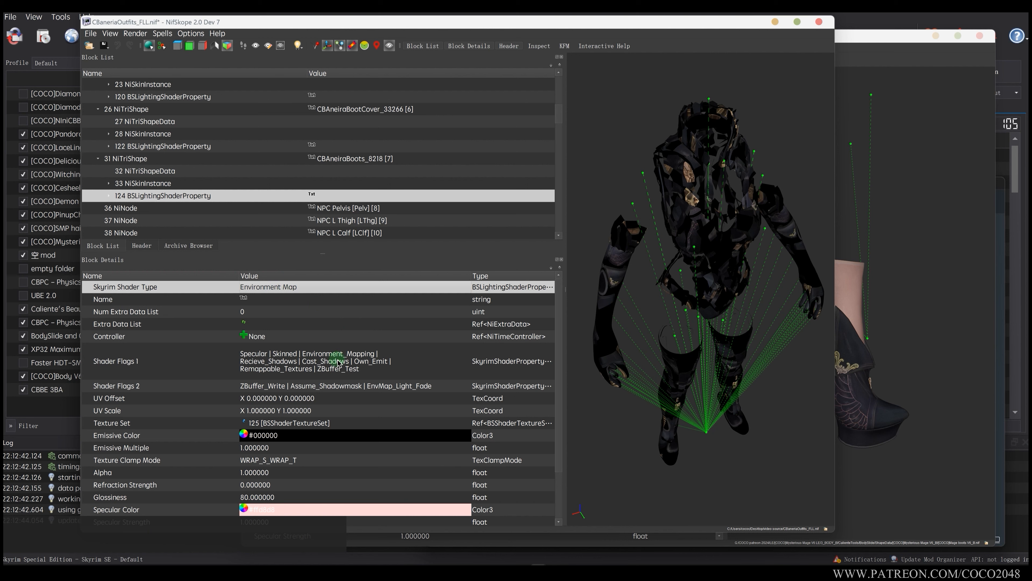
pyautogui.scroll(-4, 339, 363)
pyautogui.scroll(3, 340, 363)
pyautogui.moveTo(629, 317); pyautogui.dragTo(708, 298)
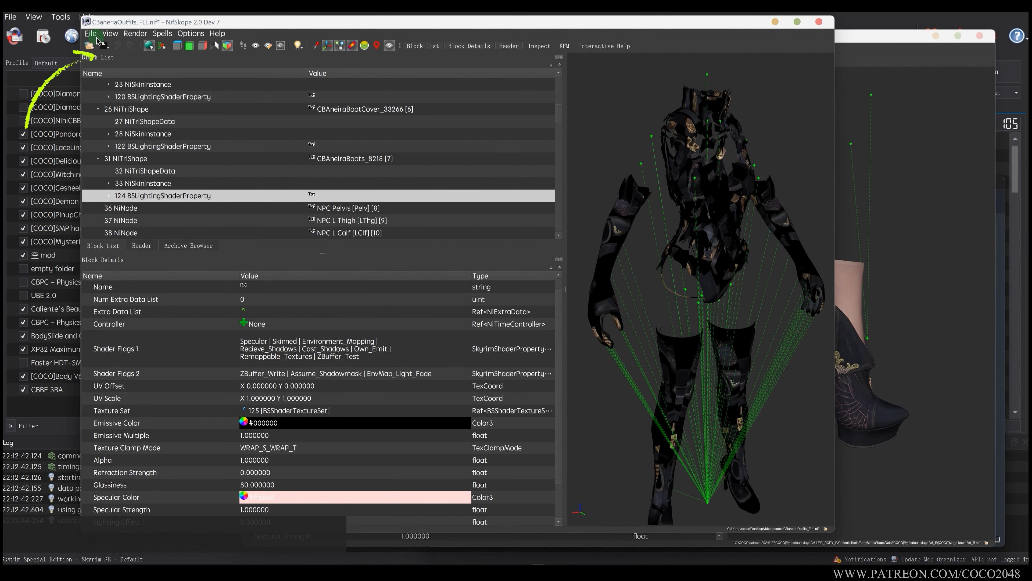
pyautogui.click(104, 47)
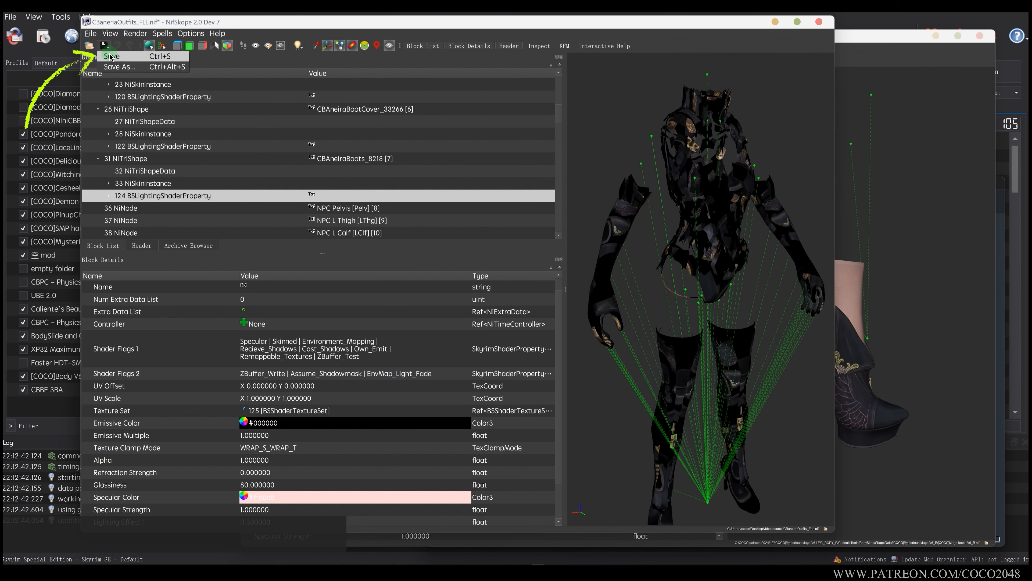
pyautogui.click(134, 60)
# Bring the [COCO]Mage boots V6_B.nif window forward and close it.
pyautogui.moveTo(752, 26); pyautogui.dragTo(739, 28)
pyautogui.click(889, 40)
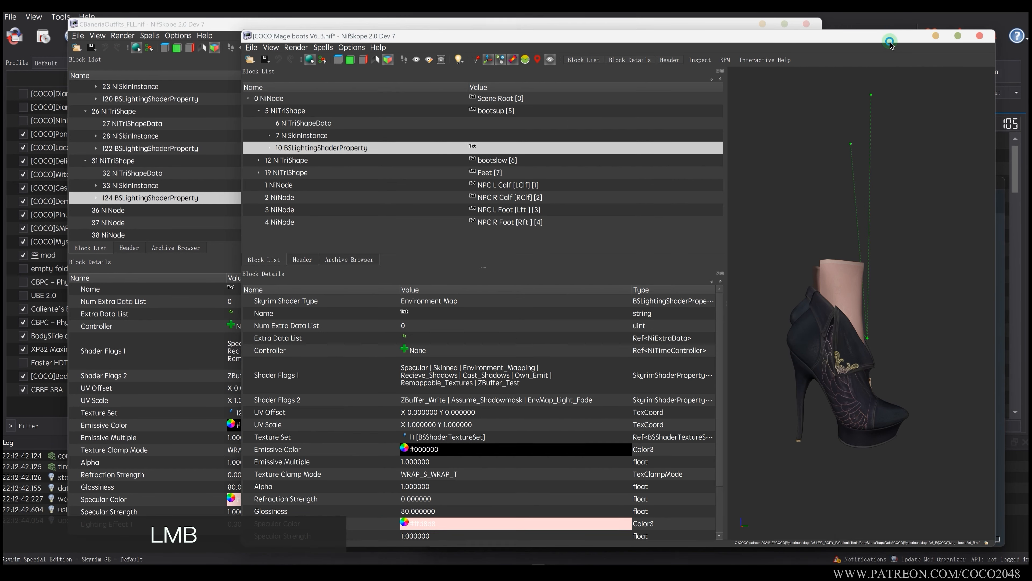
pyautogui.click(980, 36)
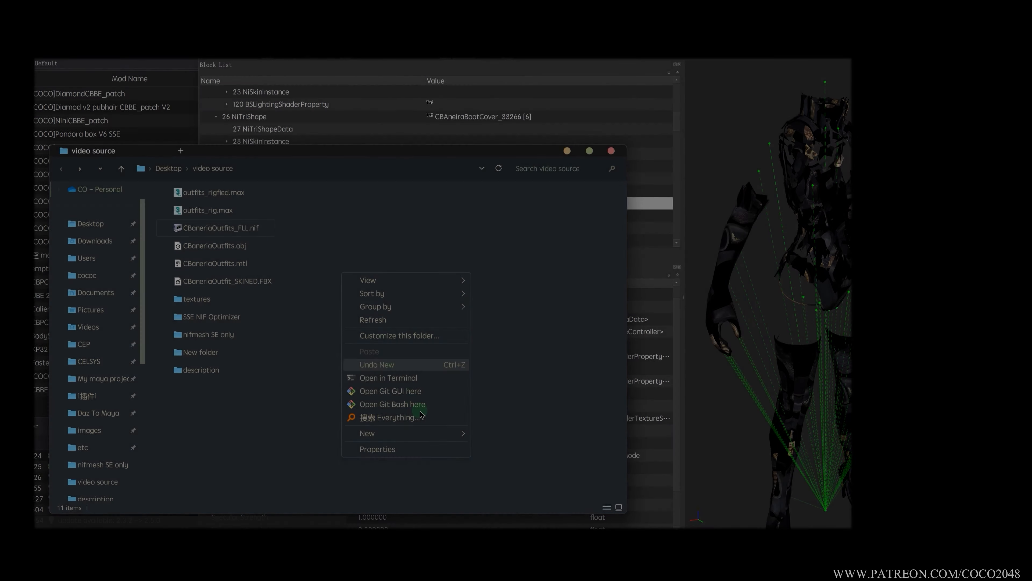
# Create a folder named "NIF texture setup" in the video source folder in File Explorer.
pyautogui.moveTo(447, 433)
pyautogui.click(504, 430)
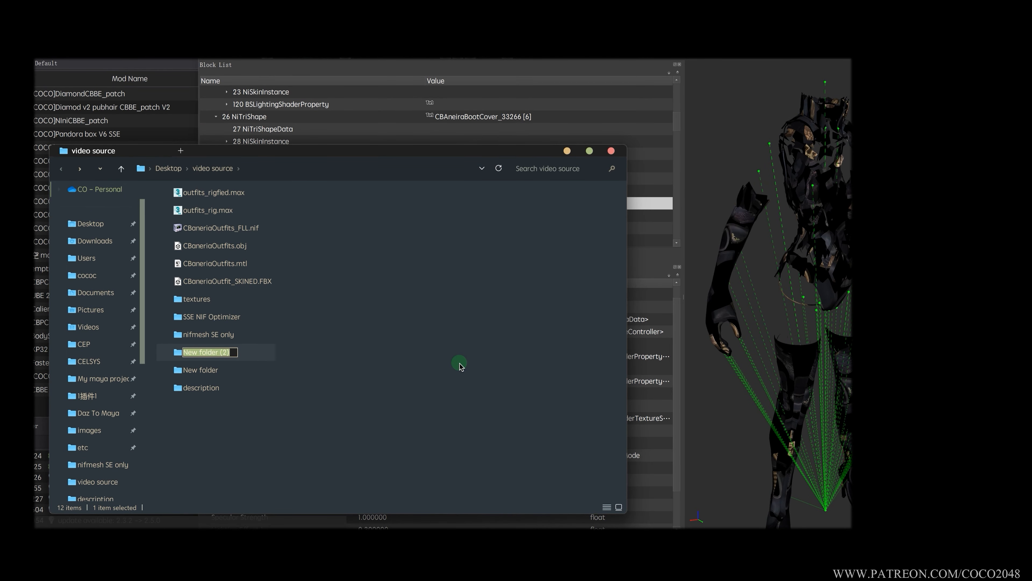
pyautogui.write('NIF texture setup')
pyautogui.click(459, 366)
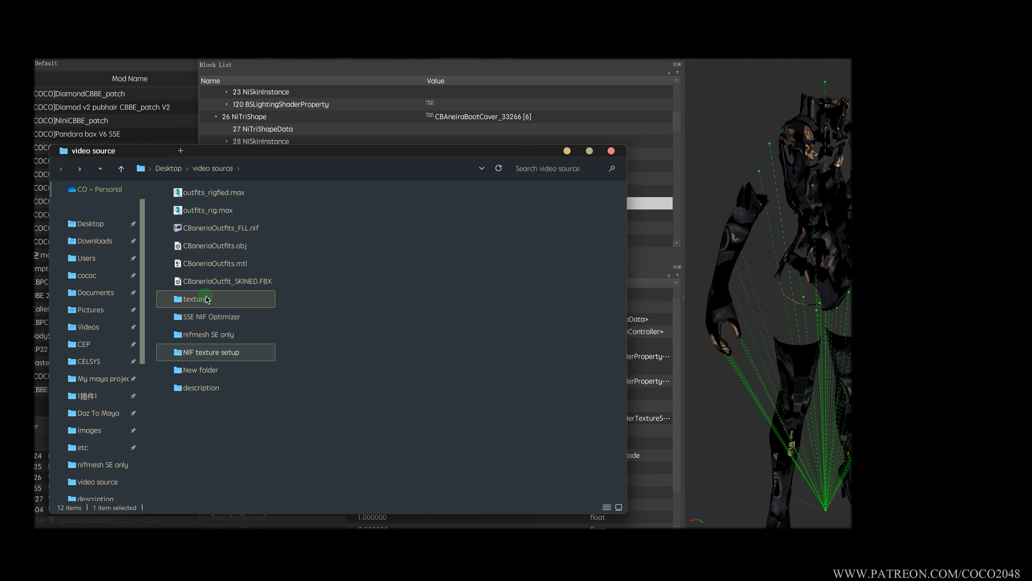
# Copy CBaneriaOutfits_FLL.nif from the video source folder into the NIF texture setup folder.
pyautogui.click(237, 229)
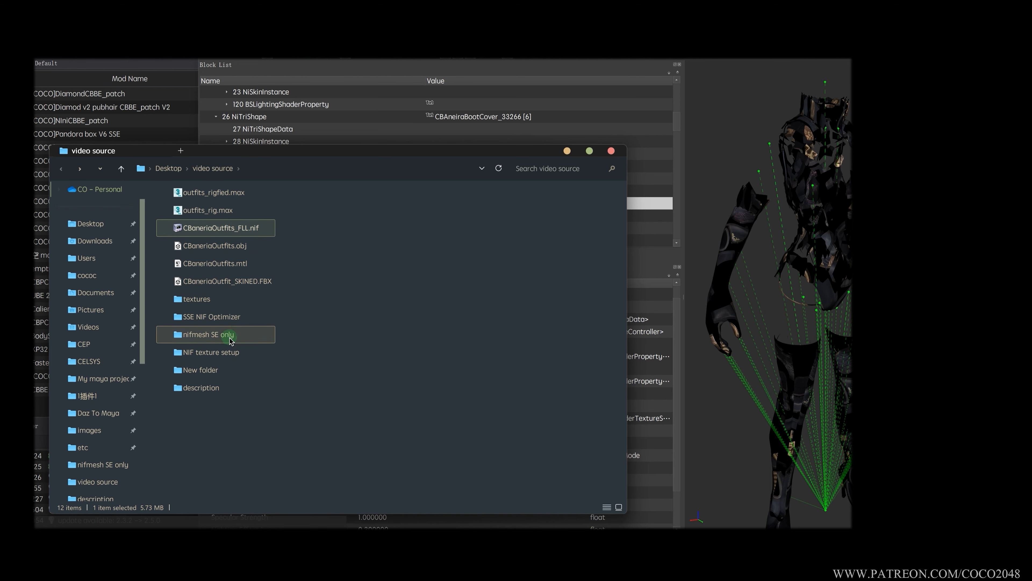
pyautogui.doubleClick(219, 352)
pyautogui.hotkey('alt', 'Left')
pyautogui.click(226, 228)
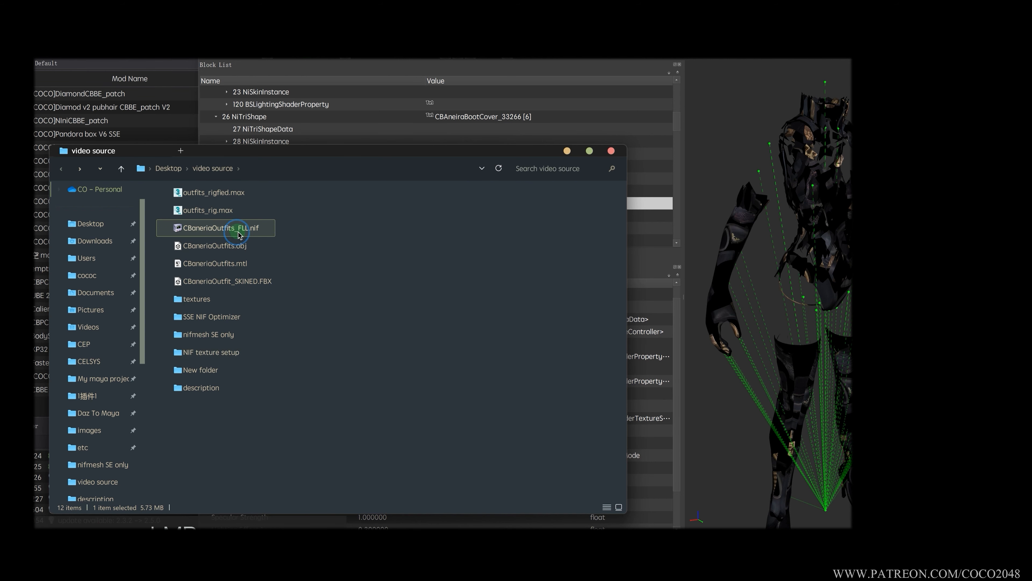
pyautogui.rightClick(241, 230)
pyautogui.click(279, 365)
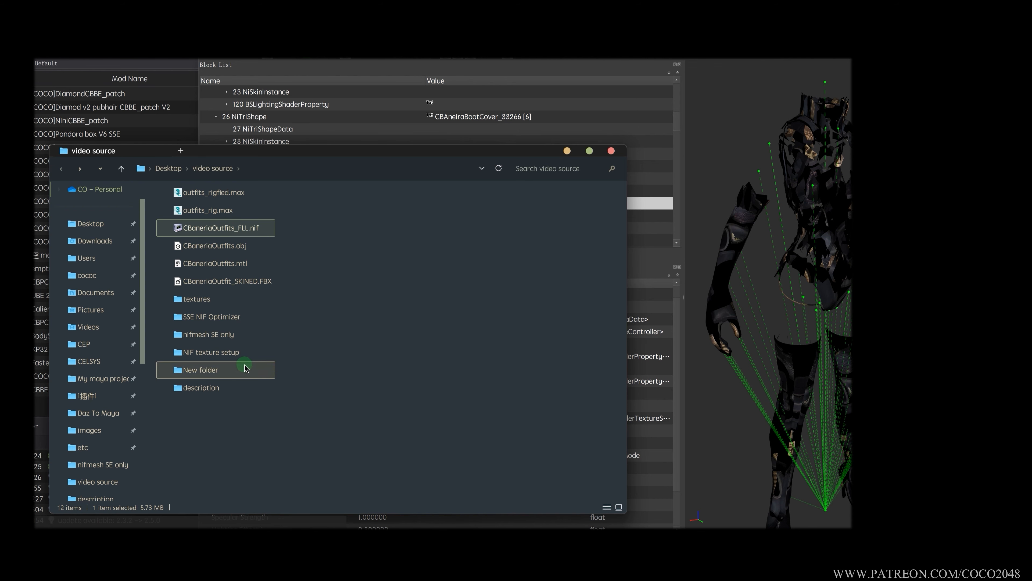
pyautogui.doubleClick(219, 352)
pyautogui.rightClick(270, 304)
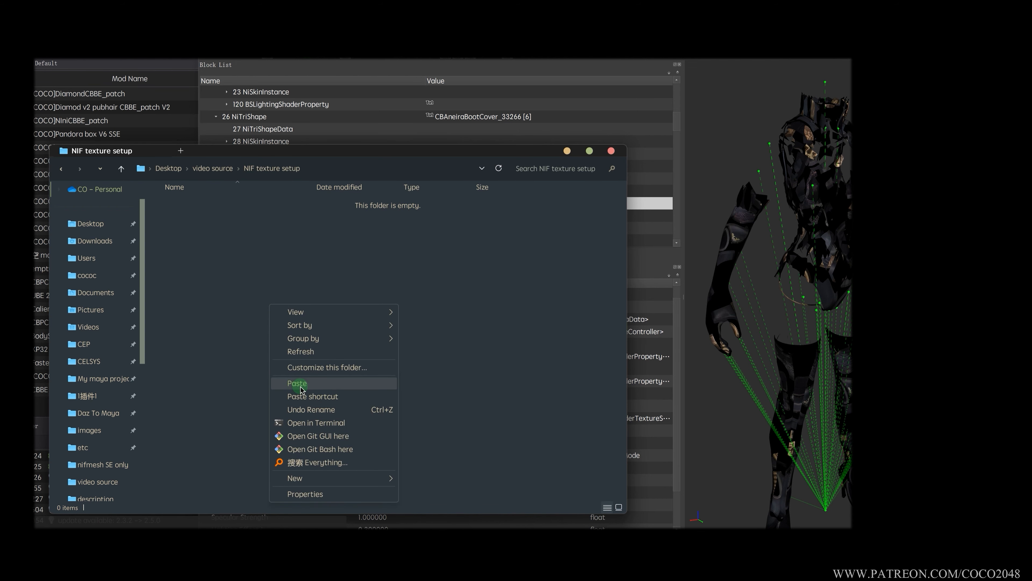
pyautogui.click(299, 384)
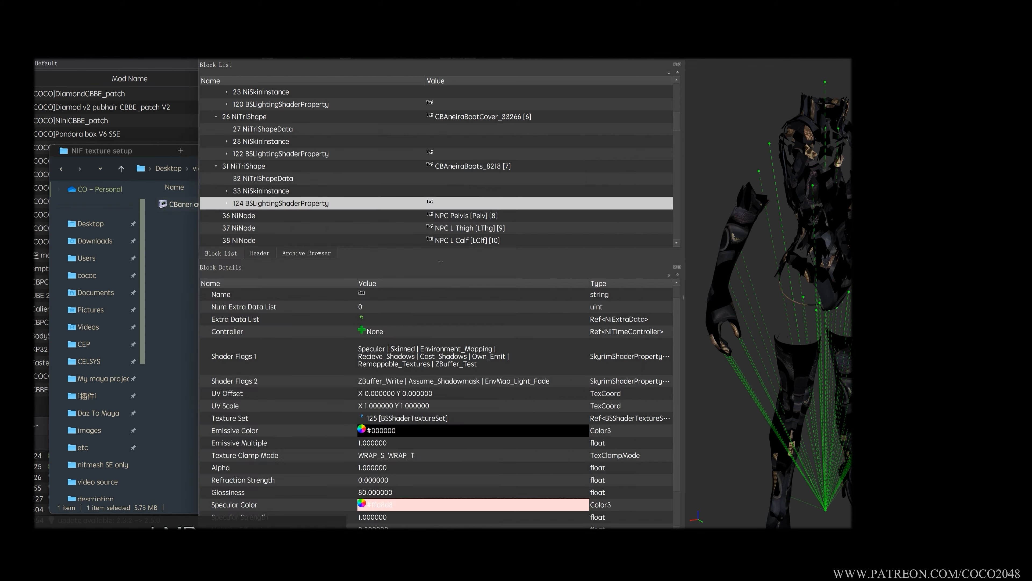
# Put the NifSkope window away and launch SSE NIF Optimizer.exe from its folder in video source.
pyautogui.click(555, 227)
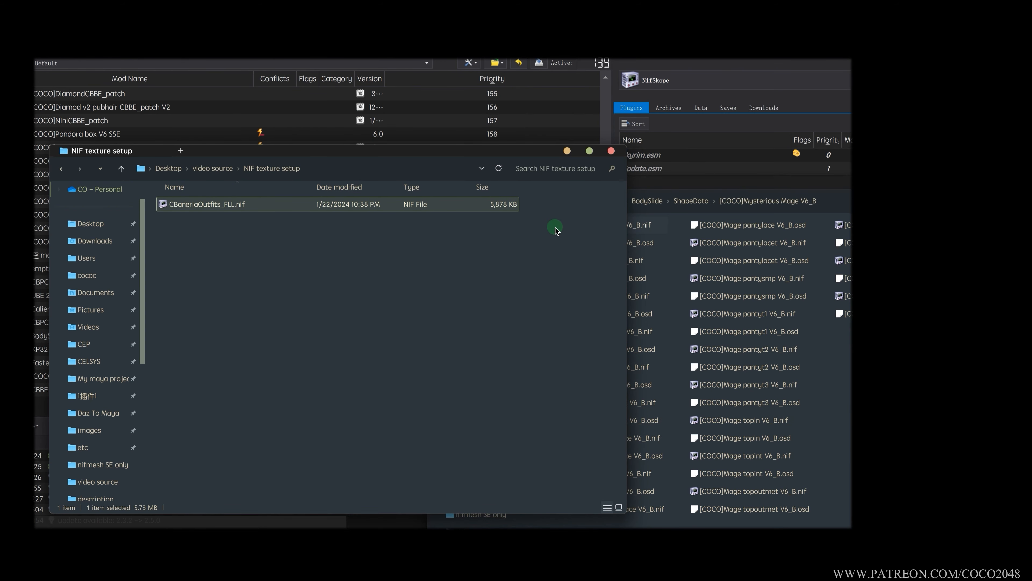
pyautogui.moveTo(500, 152); pyautogui.dragTo(535, 146)
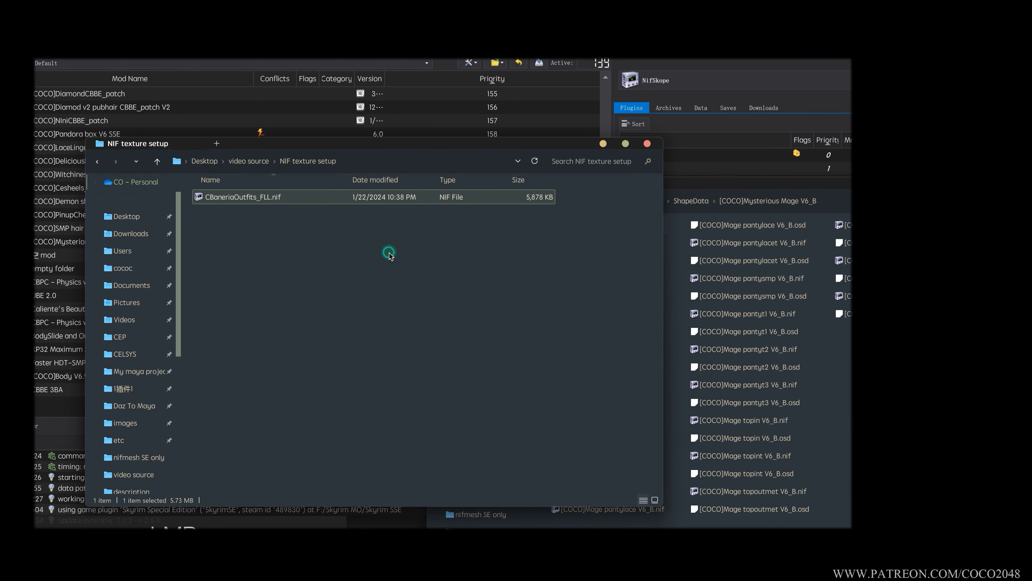
pyautogui.click(389, 253)
pyautogui.hotkey('alt', 'Left')
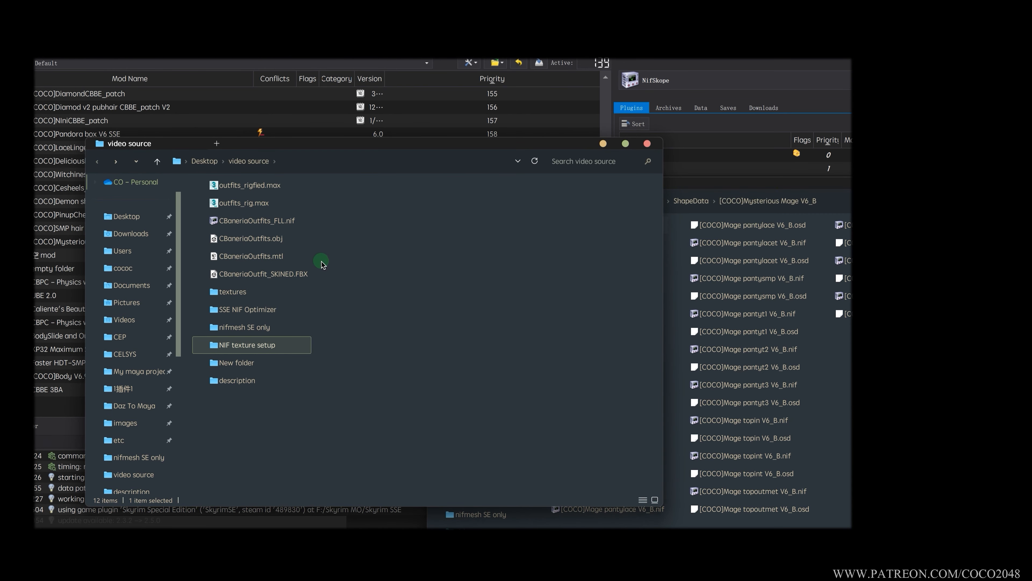
pyautogui.doubleClick(246, 309)
pyautogui.doubleClick(241, 196)
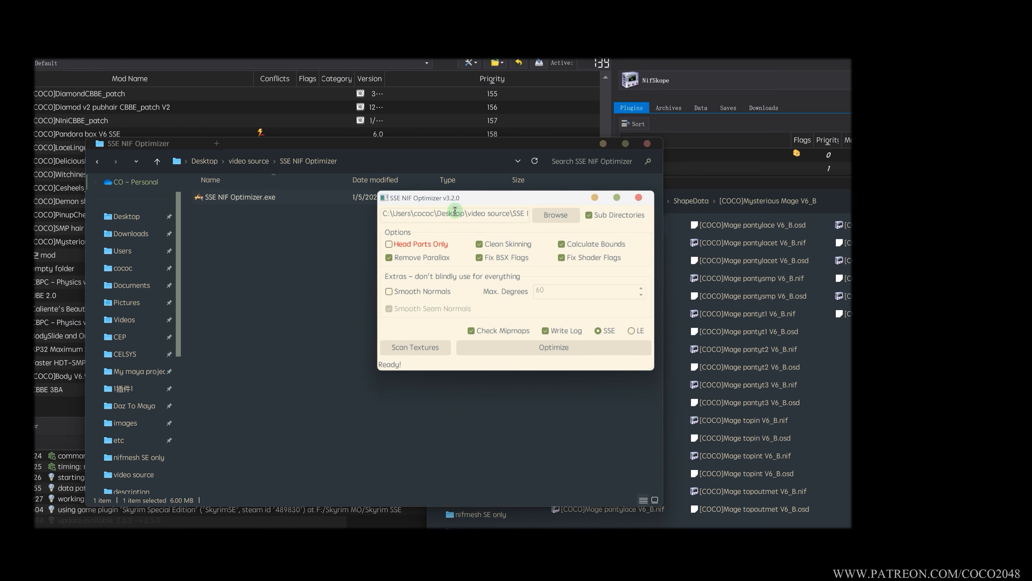
pyautogui.moveTo(491, 196); pyautogui.dragTo(635, 243)
# Set the SSE NIF Optimizer's target directory to the path of the NIF texture setup folder.
pyautogui.click(287, 251)
pyautogui.hotkey('alt', 'Left')
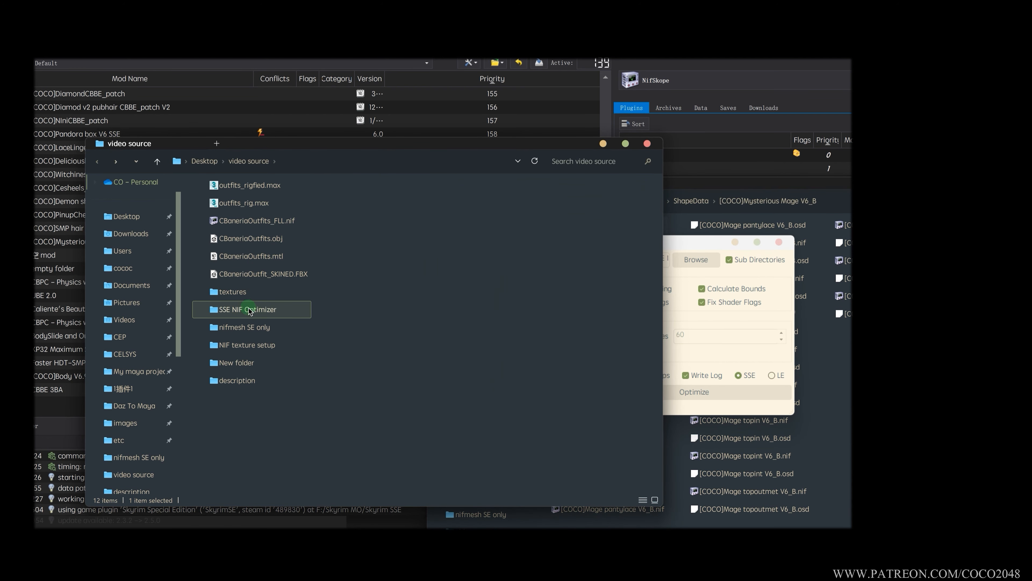
pyautogui.doubleClick(266, 344)
pyautogui.click(369, 168)
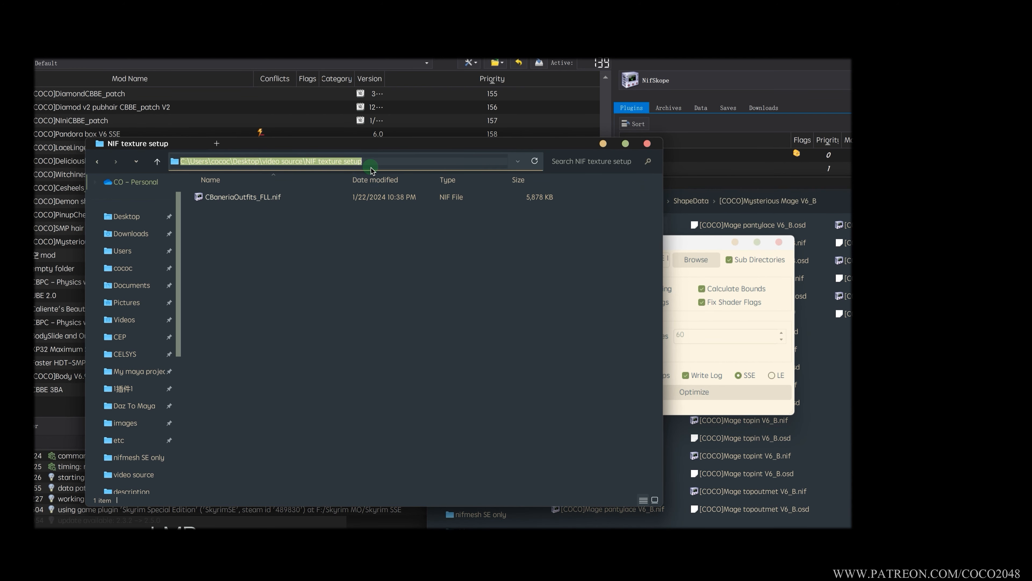
pyautogui.click(680, 247)
pyautogui.tripleClick(623, 255)
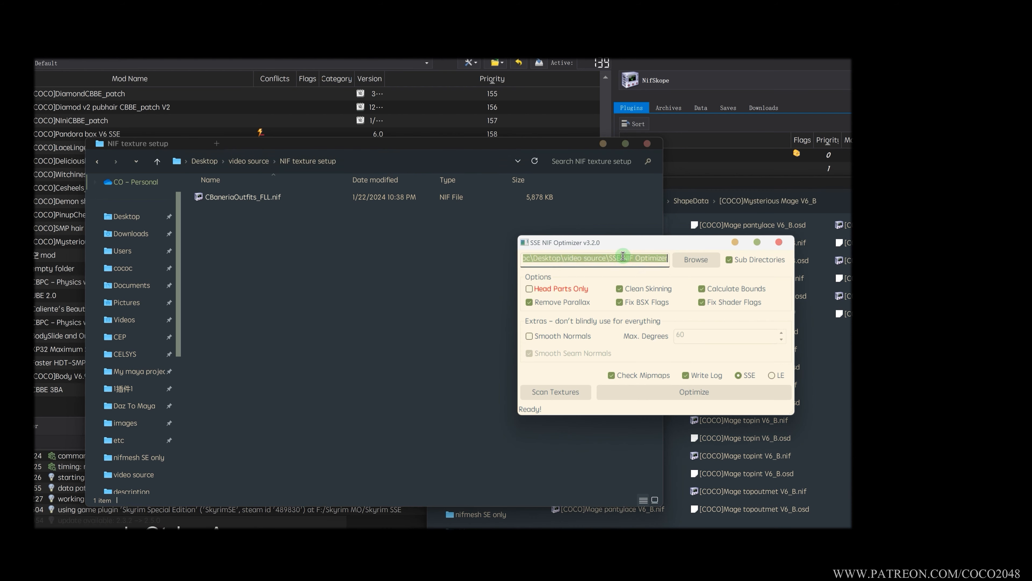
pyautogui.rightClick(583, 256)
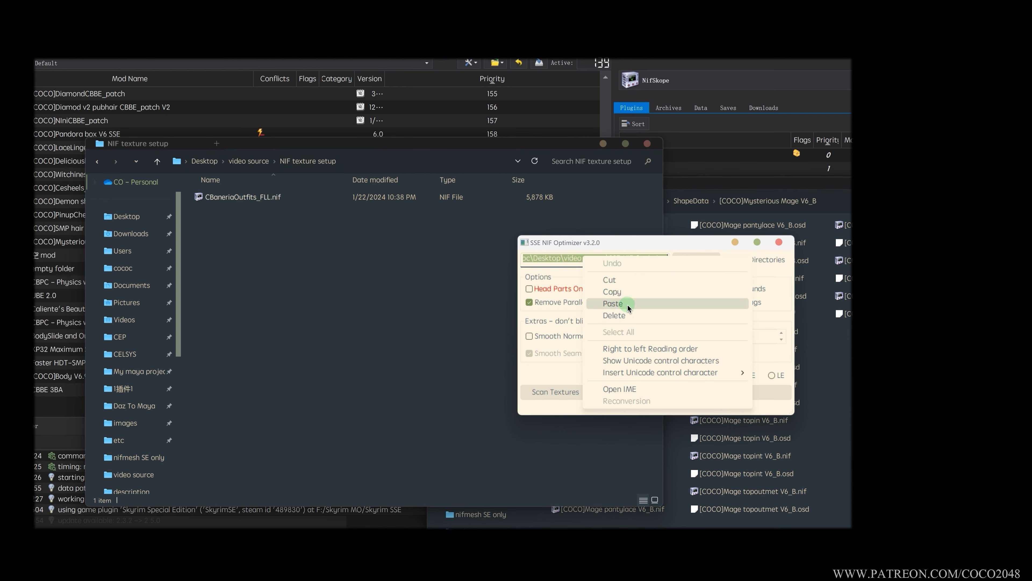
pyautogui.click(613, 303)
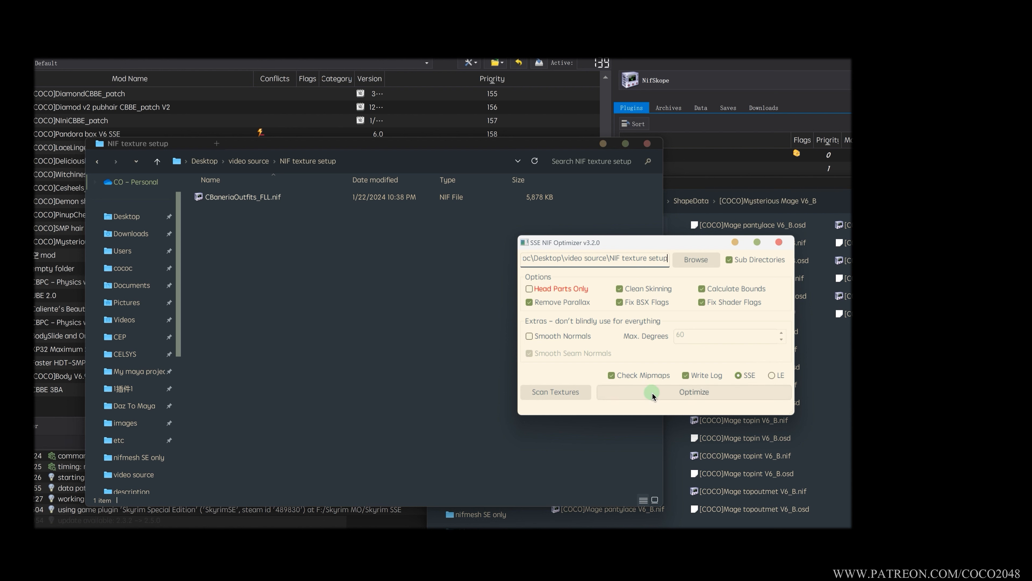
# Optimize the folder's NIF file, check it in the NIF texture setup folder, and close SSE NIF Optimizer.
pyautogui.click(675, 394)
pyautogui.click(497, 346)
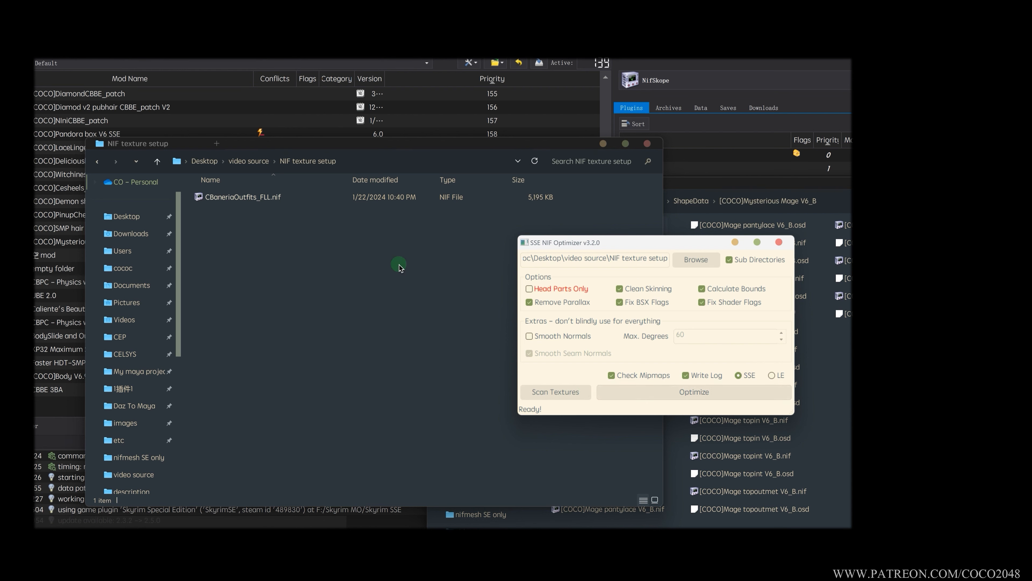
pyautogui.click(371, 256)
pyautogui.hotkey('alt', 'Left')
pyautogui.hotkey('alt', 'Right')
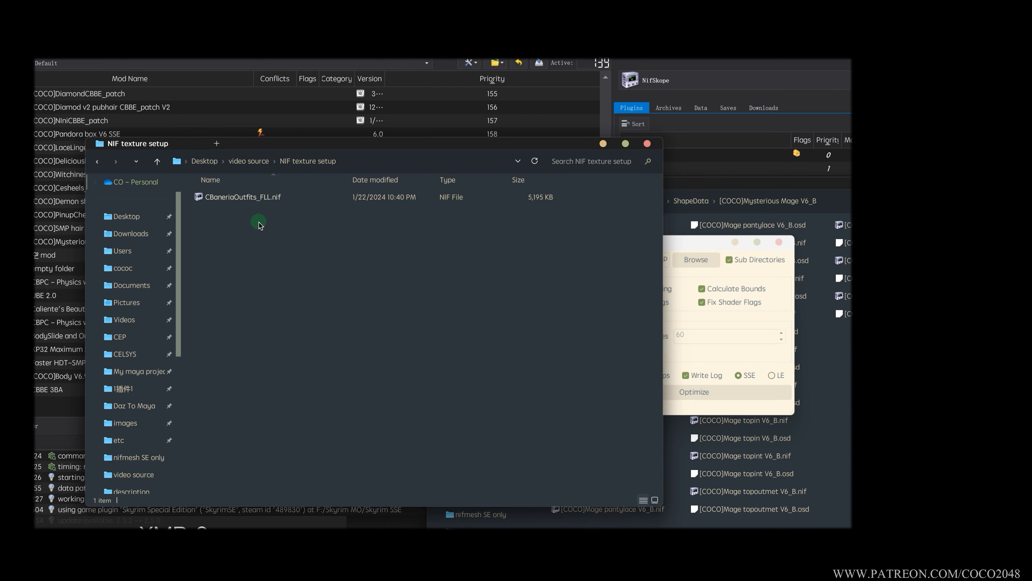
pyautogui.click(779, 242)
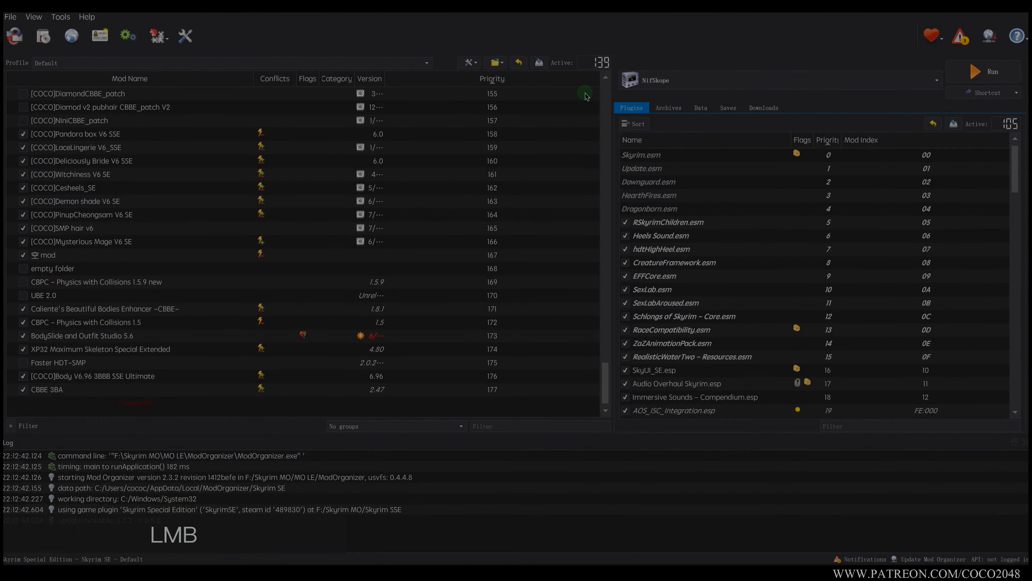
# Open the Skyrim SSE game folder from Mod Organizer and go to Data\Textures.
pyautogui.click(494, 62)
pyautogui.click(559, 79)
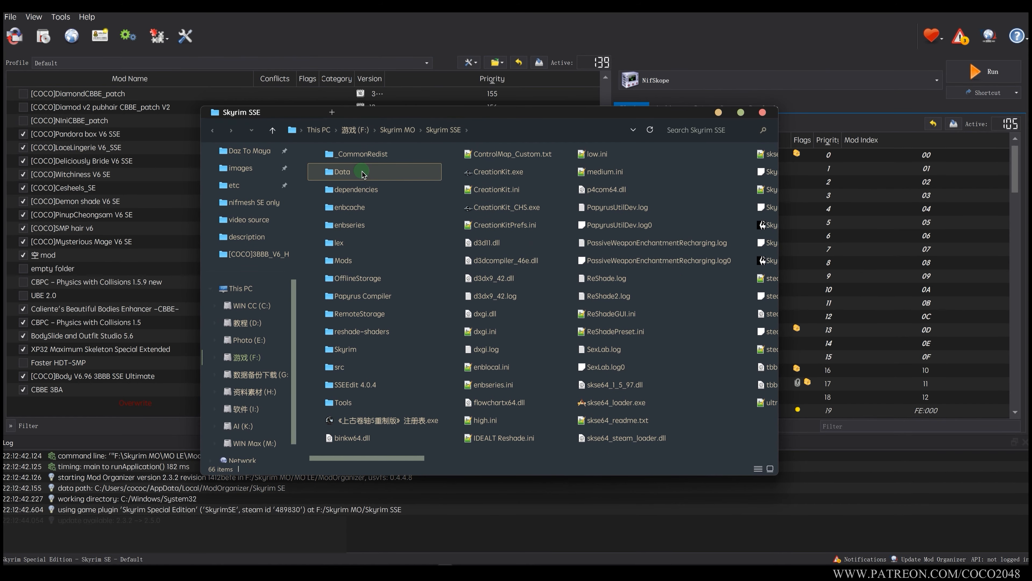
pyautogui.doubleClick(344, 170)
pyautogui.doubleClick(355, 282)
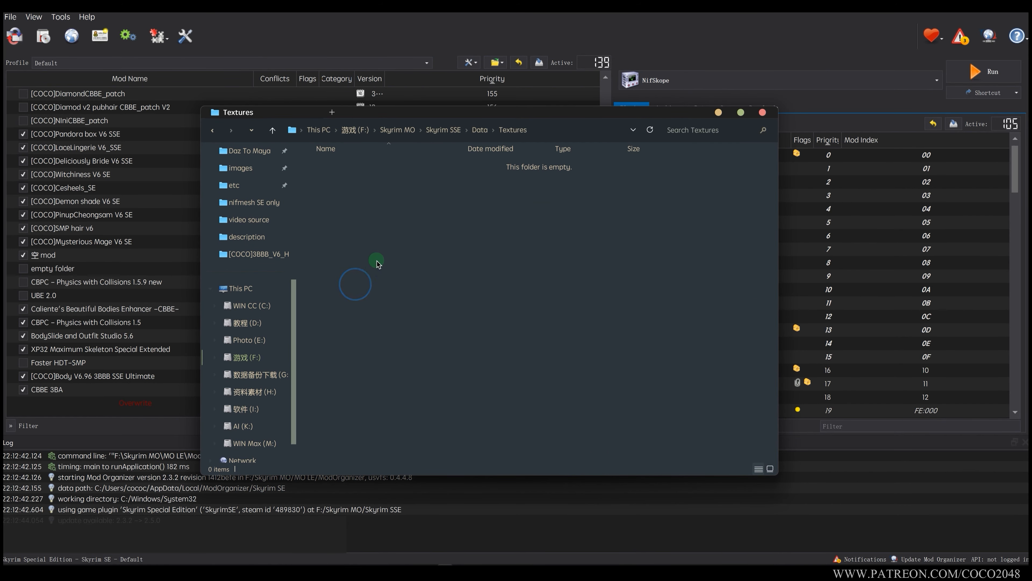
pyautogui.moveTo(447, 112); pyautogui.dragTo(468, 151)
# Create a folder named CBaneriaOutfit inside Data\Textures.
pyautogui.rightClick(415, 275)
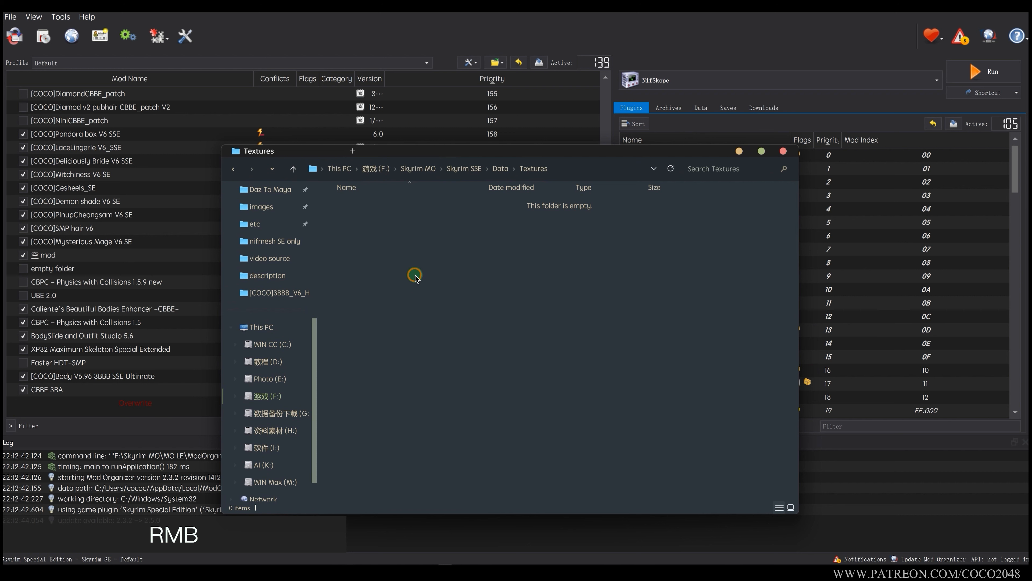
pyautogui.moveTo(443, 436)
pyautogui.click(564, 434)
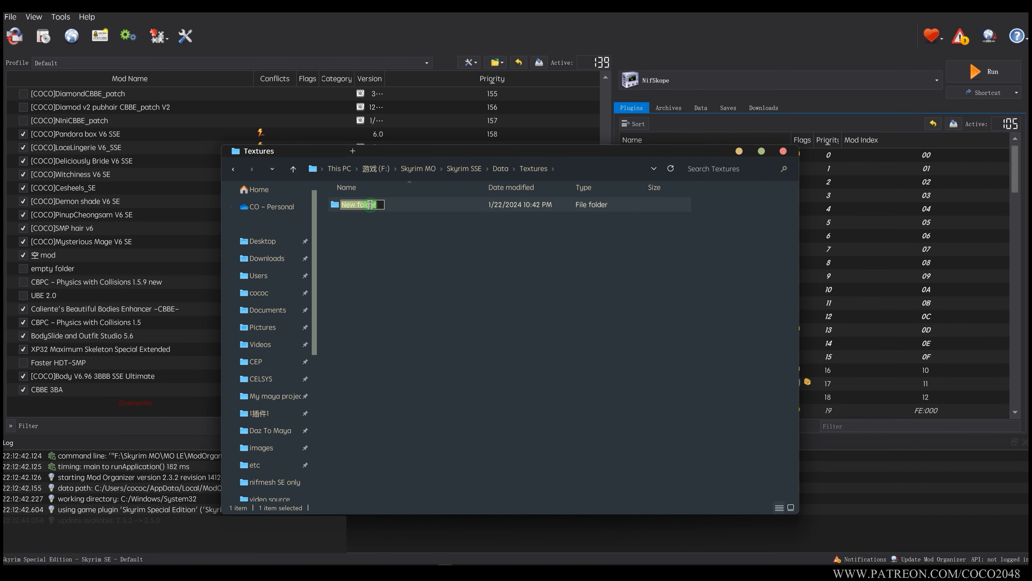
pyautogui.hotkey('ctrl', 'v')
pyautogui.click(343, 207)
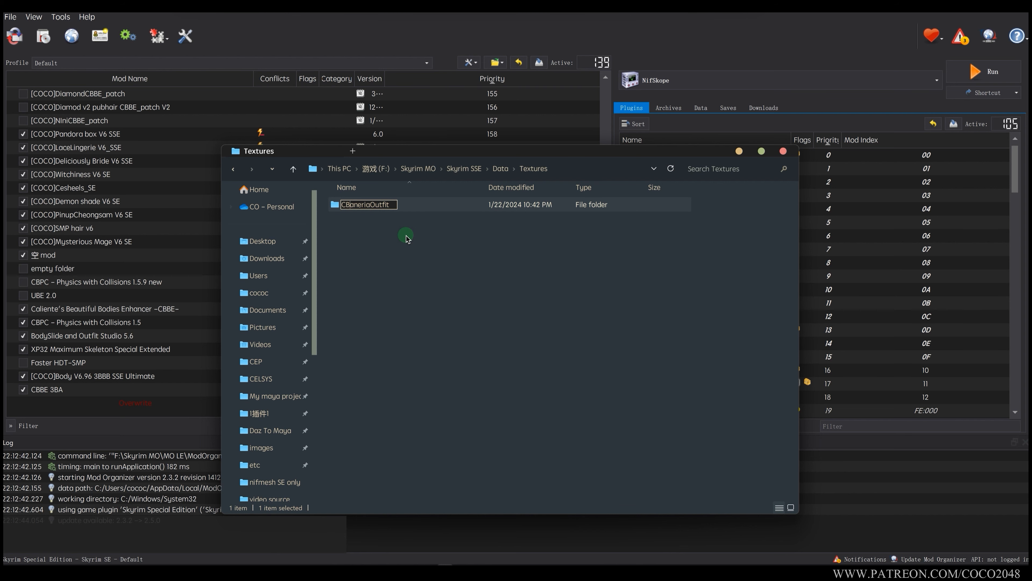
pyautogui.click(378, 240)
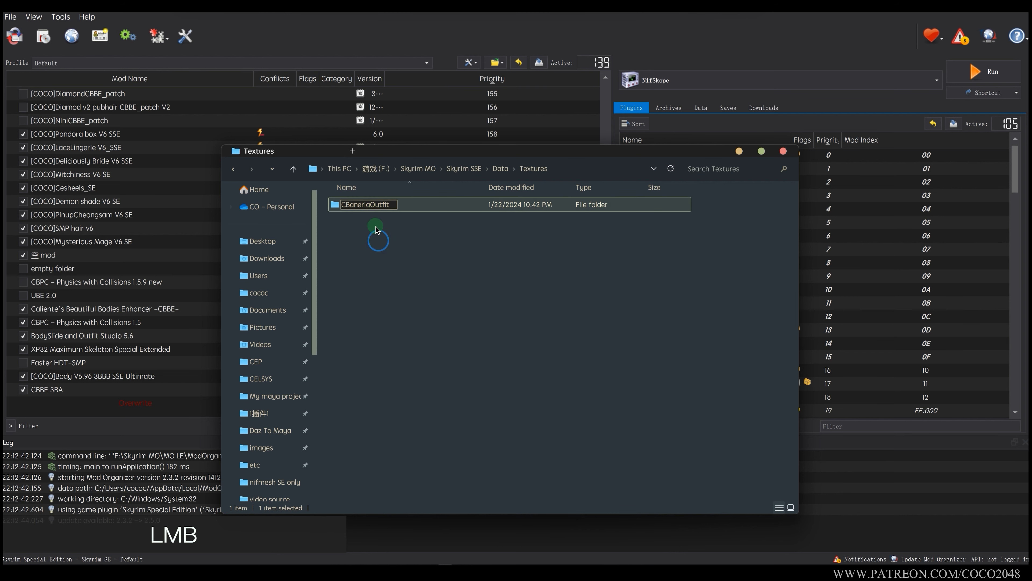
# Open the CBaneriaOutfit folder and create a subfolder named 1 in it.
pyautogui.doubleClick(369, 204)
pyautogui.moveTo(486, 154); pyautogui.dragTo(364, 170)
pyautogui.rightClick(325, 281)
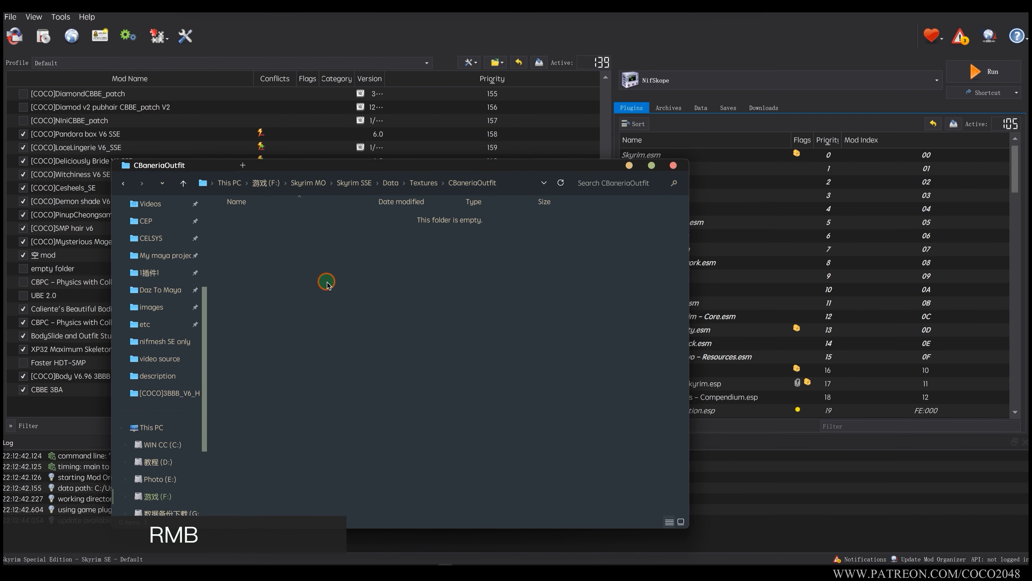
pyautogui.moveTo(396, 440)
pyautogui.click(477, 440)
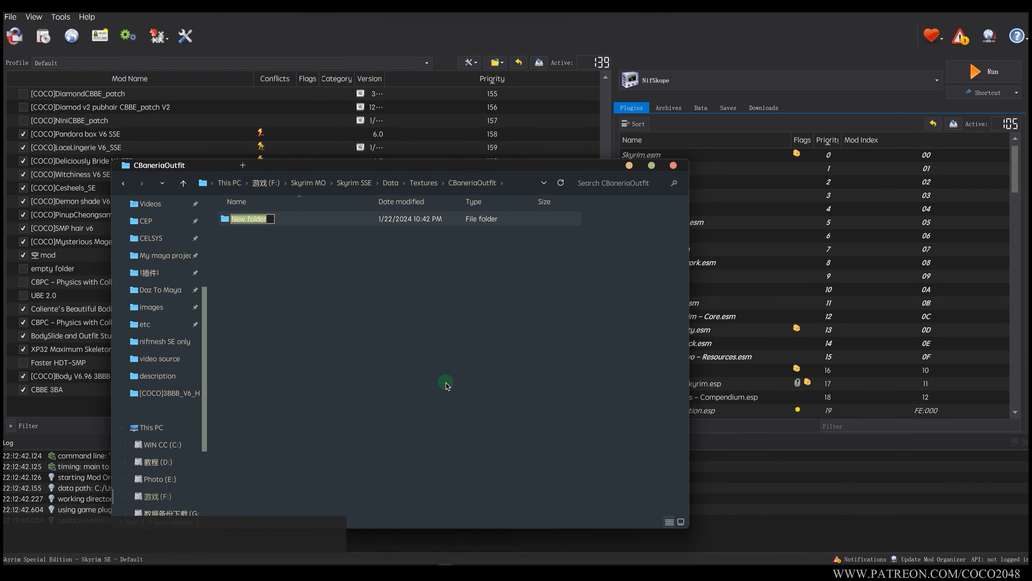
pyautogui.click(309, 265)
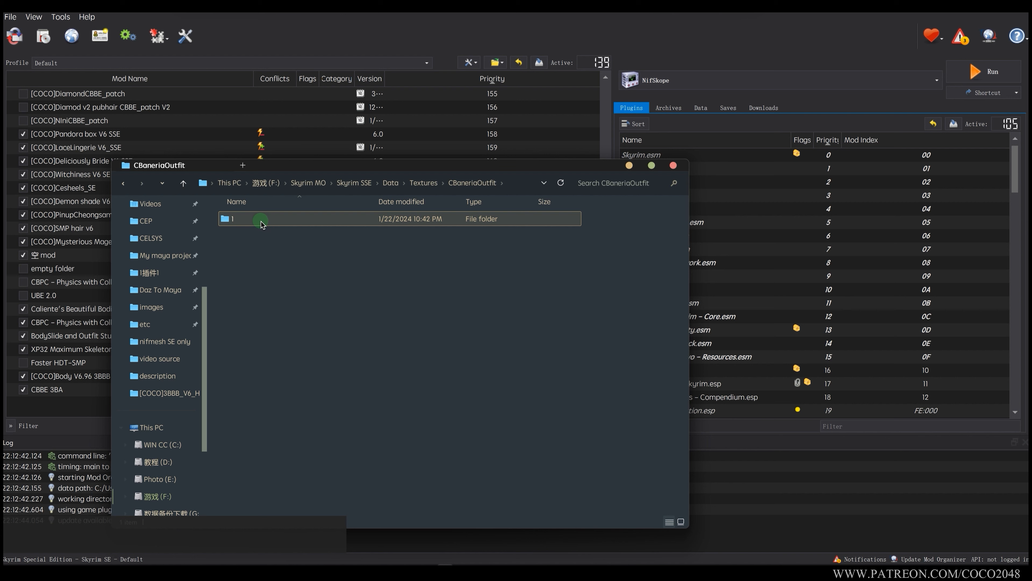
# Add two more subfolders named 2 and 3 to the CBaneriaOutfit folder.
pyautogui.rightClick(258, 257)
pyautogui.moveTo(330, 419)
pyautogui.click(398, 419)
pyautogui.write('2')
pyautogui.rightClick(271, 275)
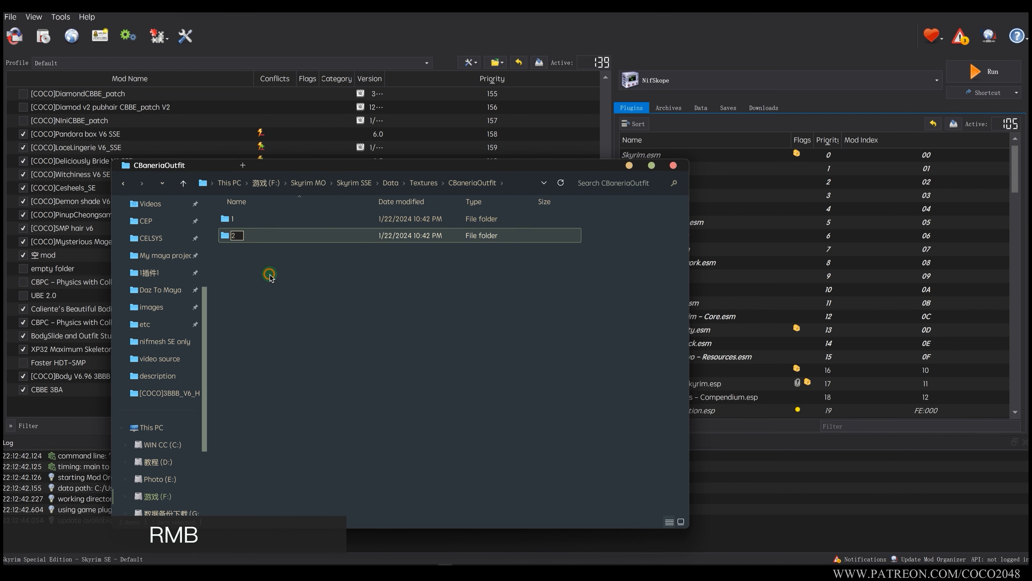
pyautogui.click(410, 425)
pyautogui.write('3')
pyautogui.click(259, 227)
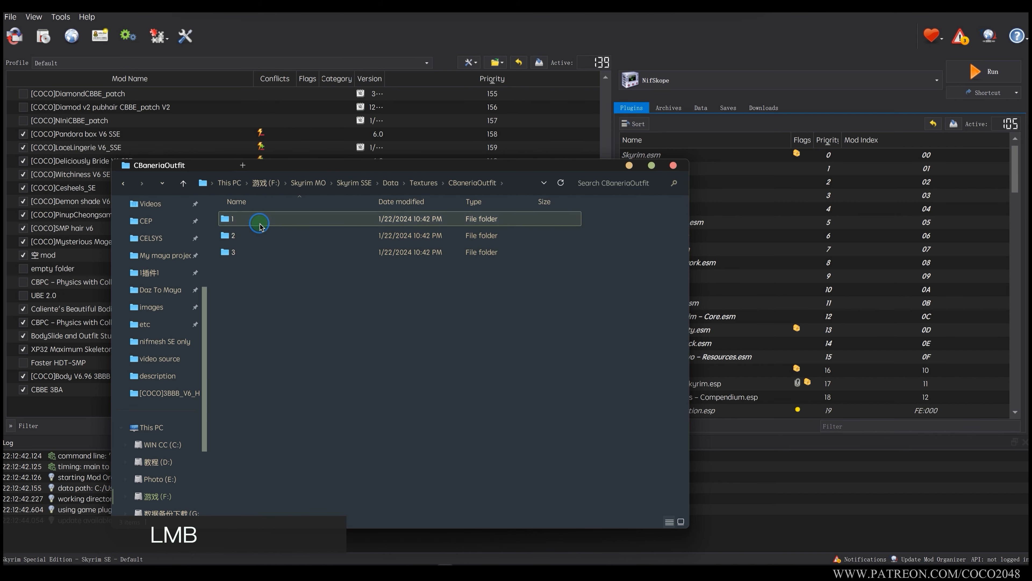
# Open subfolder 1 and look through the source images in the video source textures folder.
pyautogui.doubleClick(260, 227)
pyautogui.moveTo(387, 164); pyautogui.dragTo(314, 152)
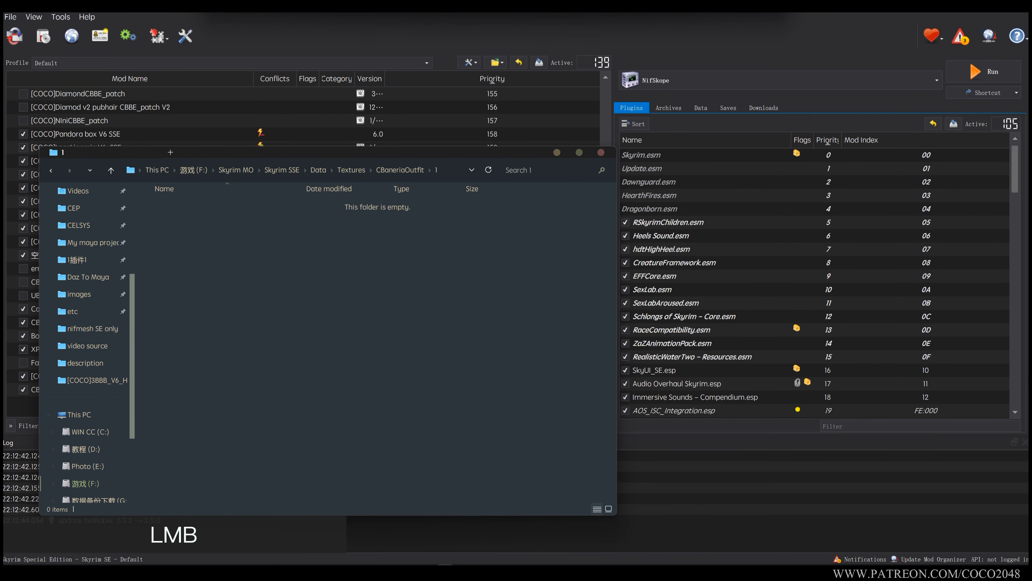
pyautogui.moveTo(464, 13); pyautogui.dragTo(322, 168)
pyautogui.doubleClick(212, 312)
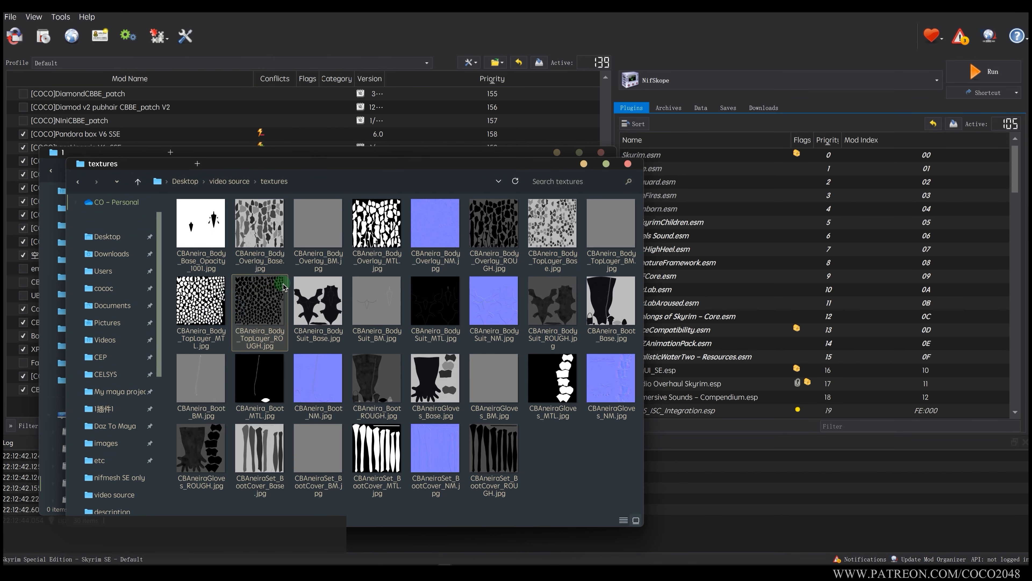
pyautogui.scroll(-2, 283, 286)
pyautogui.scroll(2, 283, 286)
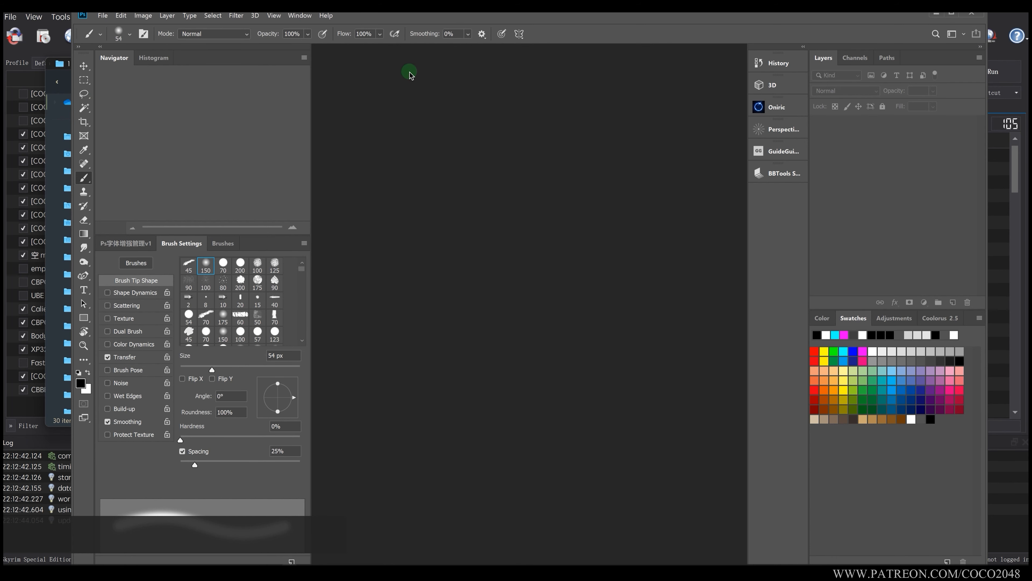
# Arrange the Photoshop and File Explorer windows so the source folders are accessible.
pyautogui.moveTo(747, 21); pyautogui.dragTo(783, 22)
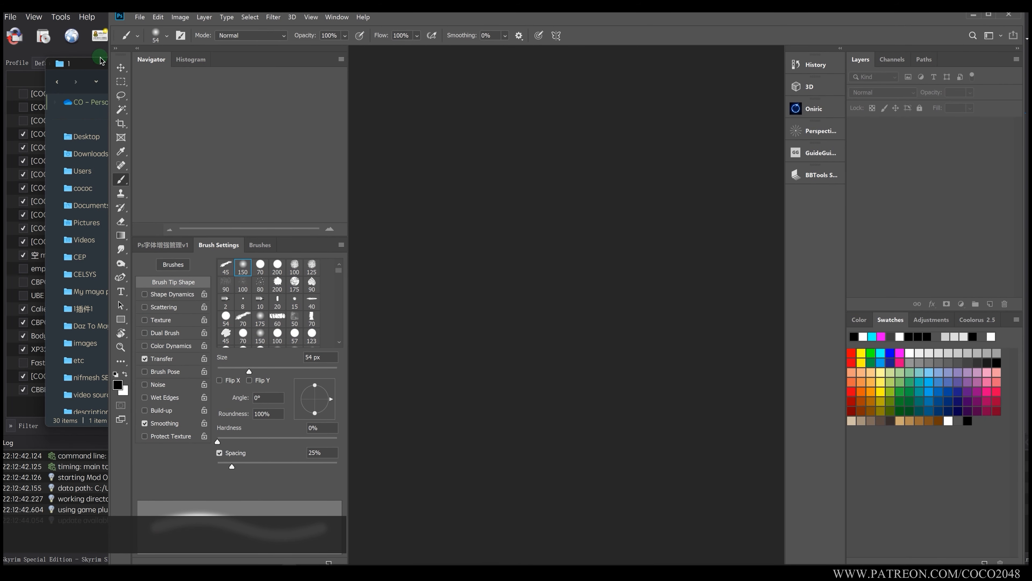
pyautogui.click(86, 64)
pyautogui.click(228, 63)
pyautogui.moveTo(345, 67); pyautogui.dragTo(316, 148)
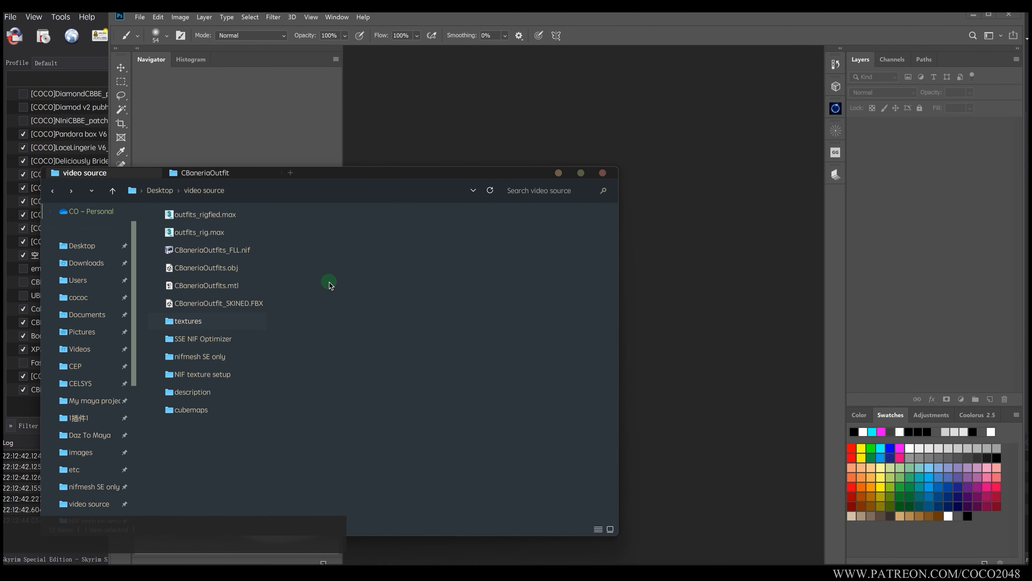
# Open the properties of CBaneriaOutfits_FLL.nif and start choosing its default app from the PC.
pyautogui.click(210, 249)
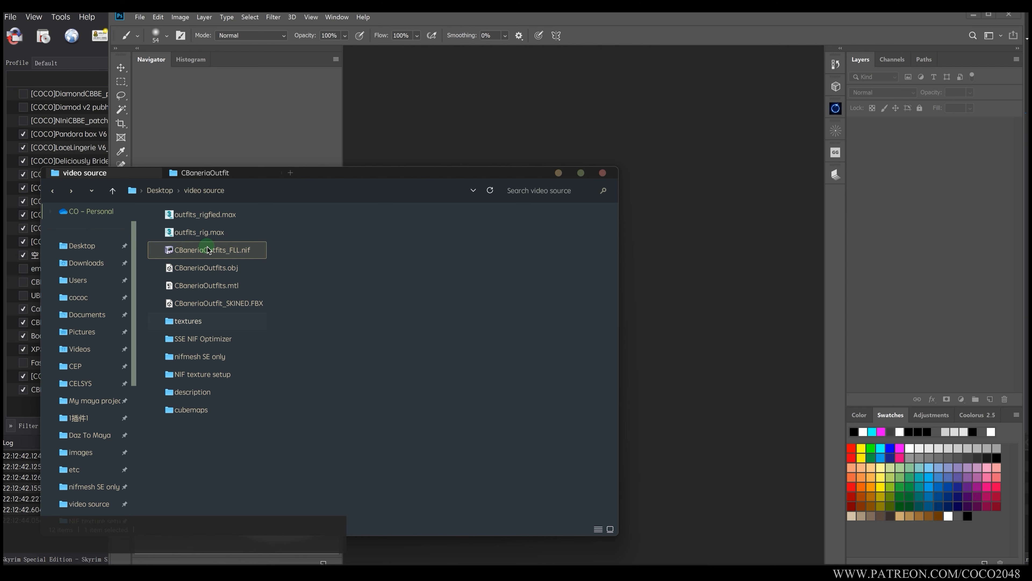
pyautogui.rightClick(234, 252)
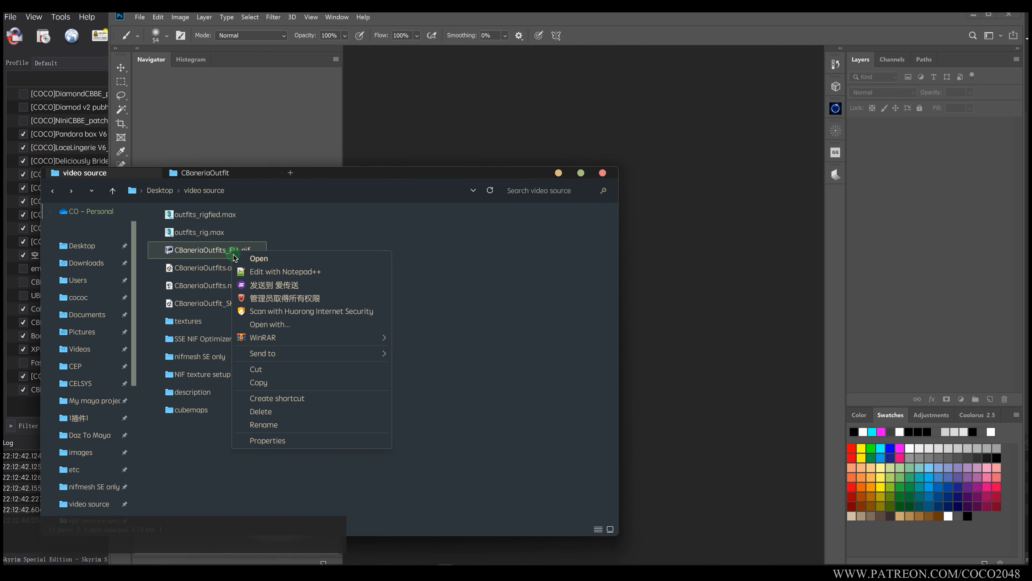
pyautogui.click(277, 440)
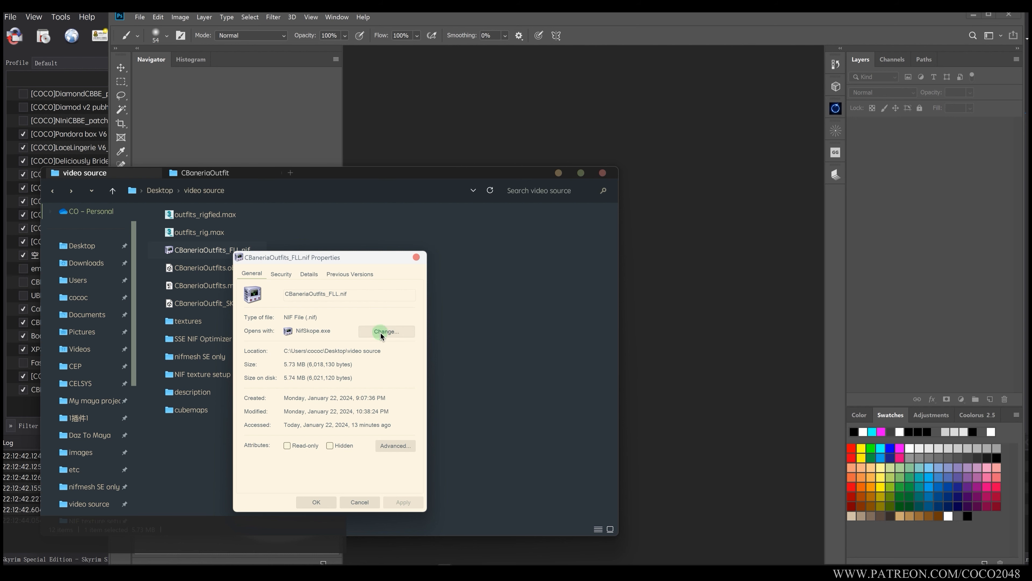
pyautogui.scroll(-5, 468, 374)
pyautogui.click(448, 407)
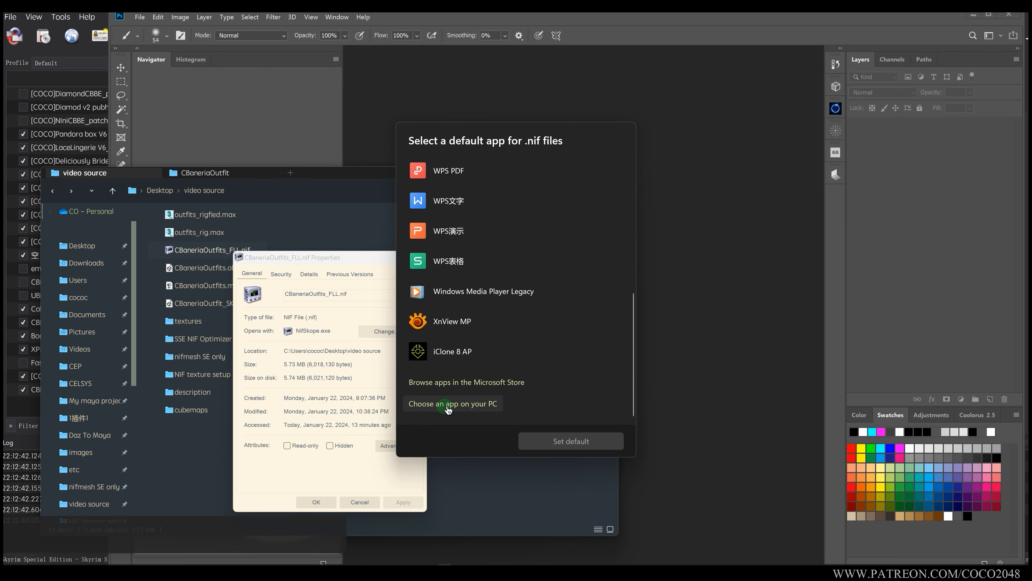
# Browse the app chooser to the NifSkope_2_0_2018-02-22-x64 folder under Skyrim MO\MO SSE.
pyautogui.moveTo(651, 127); pyautogui.dragTo(416, 156)
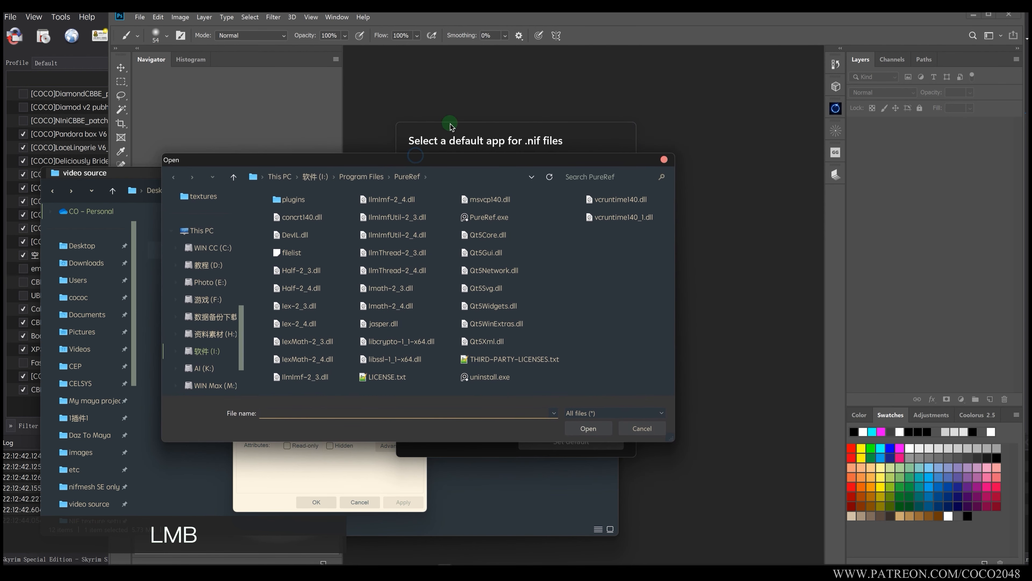
pyautogui.moveTo(566, 142); pyautogui.dragTo(385, 140)
pyautogui.hotkey('ctrl', 'c')
pyautogui.click(437, 179)
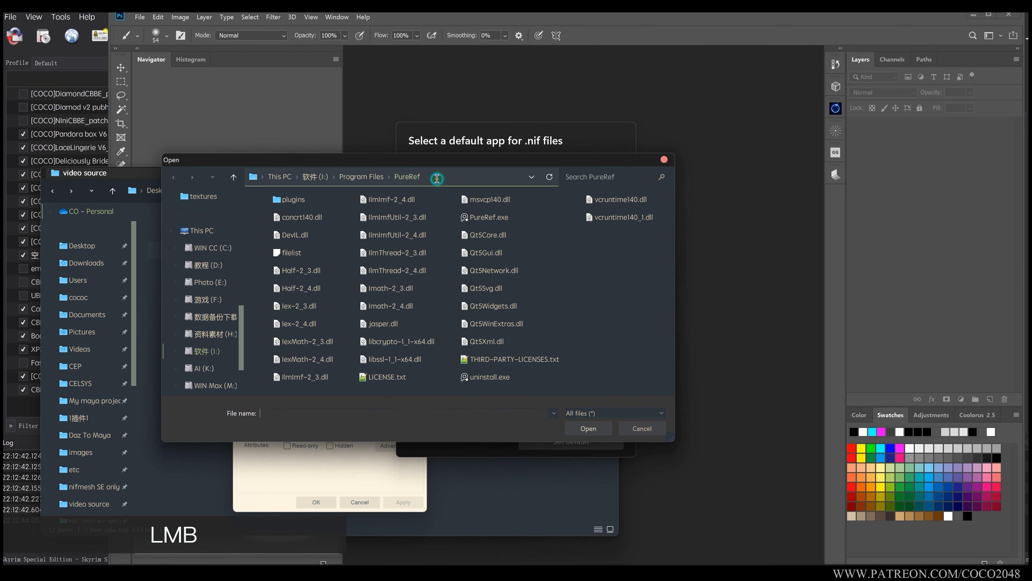
pyautogui.hotkey('ctrl', 'v')
pyautogui.press('Return')
# Set NifSkope.exe as the default app for .nif files and close the file properties.
pyautogui.click(317, 360)
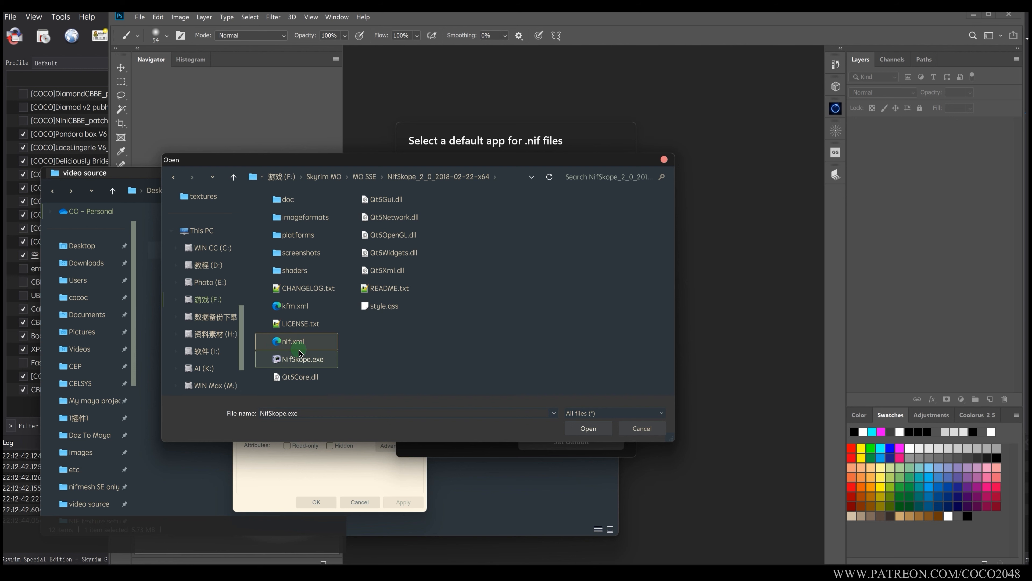
pyautogui.click(354, 359)
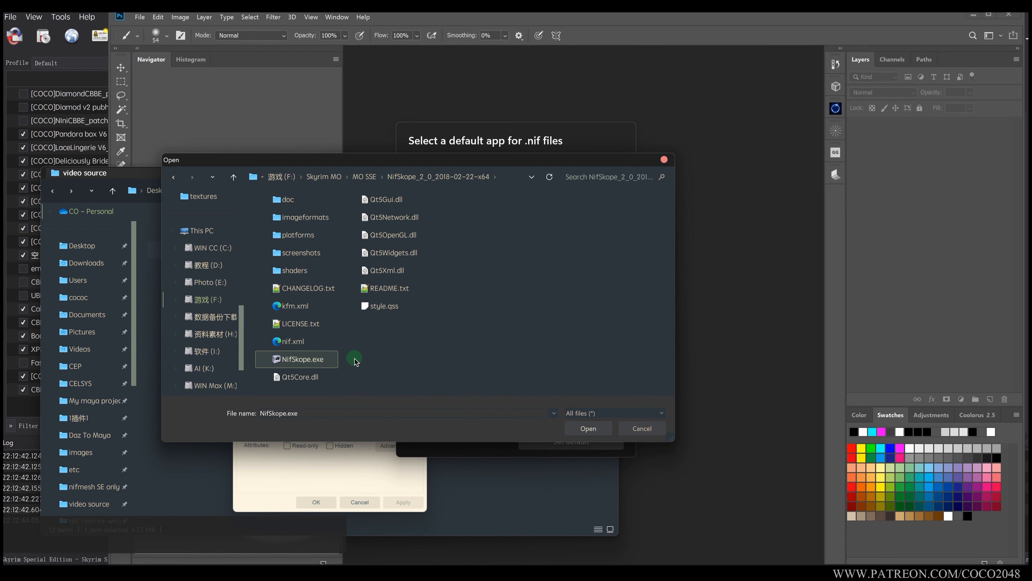
pyautogui.click(590, 428)
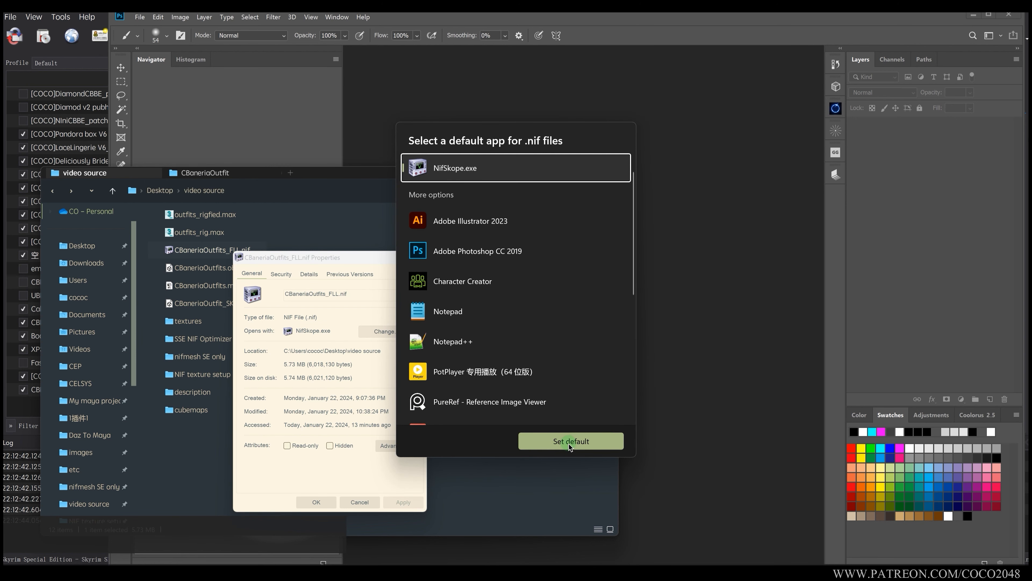
pyautogui.click(579, 442)
pyautogui.click(432, 442)
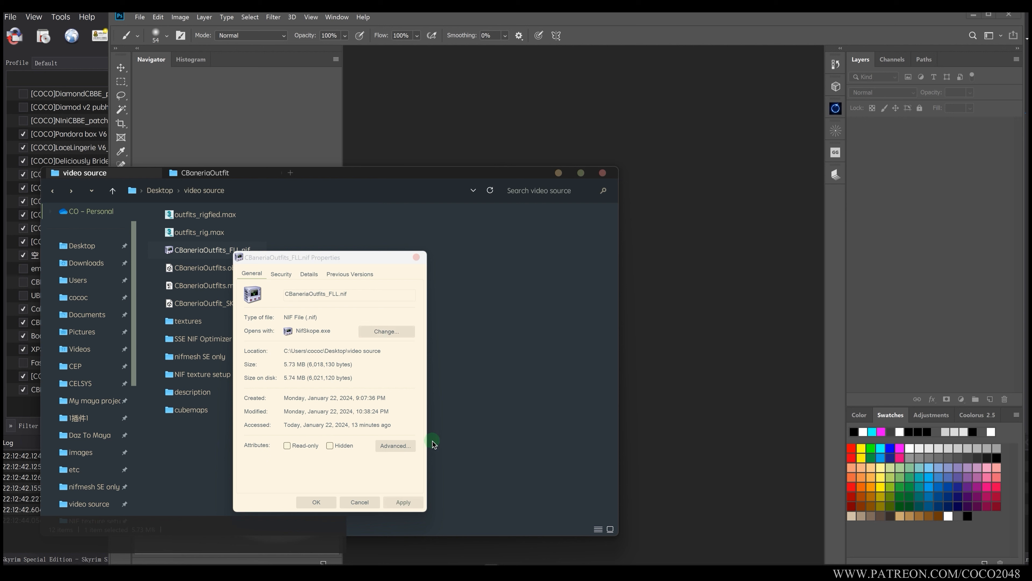
pyautogui.click(315, 503)
# Open CBaneriaOutfits_FLL.nif in NifSkope and place its window clear for editing.
pyautogui.click(221, 355)
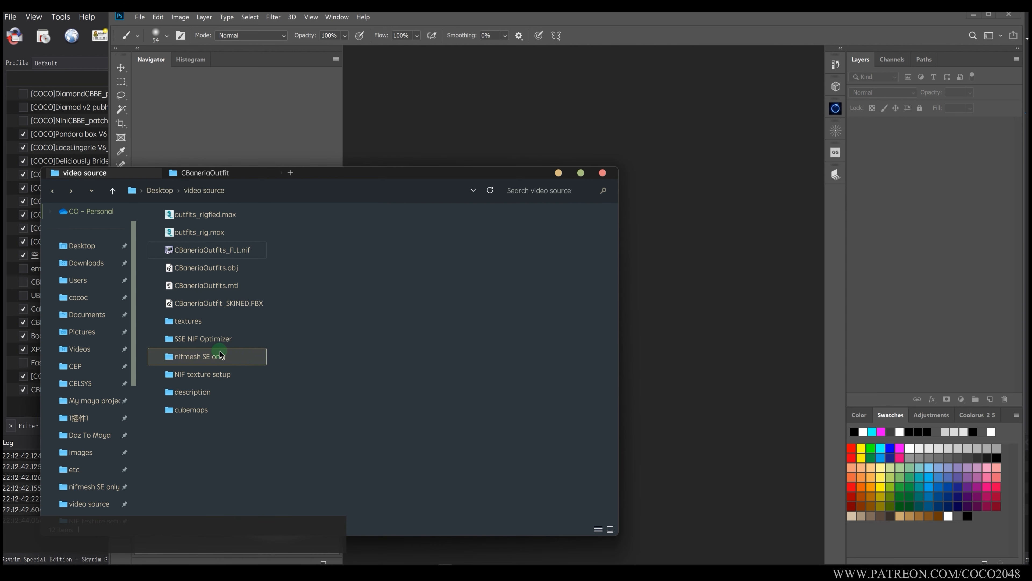
pyautogui.click(224, 250)
pyautogui.doubleClick(230, 251)
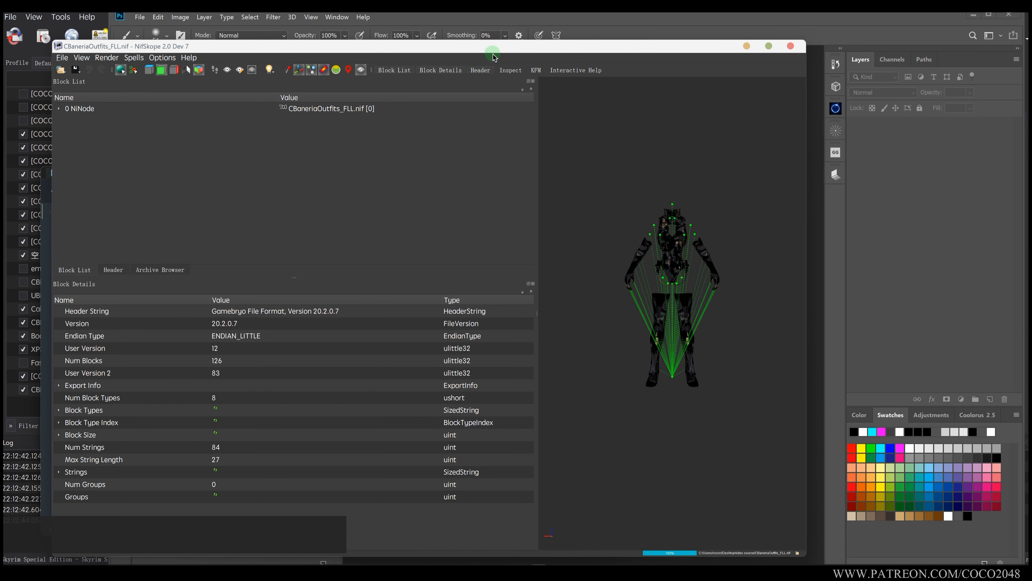
pyautogui.moveTo(493, 55); pyautogui.dragTo(451, 23)
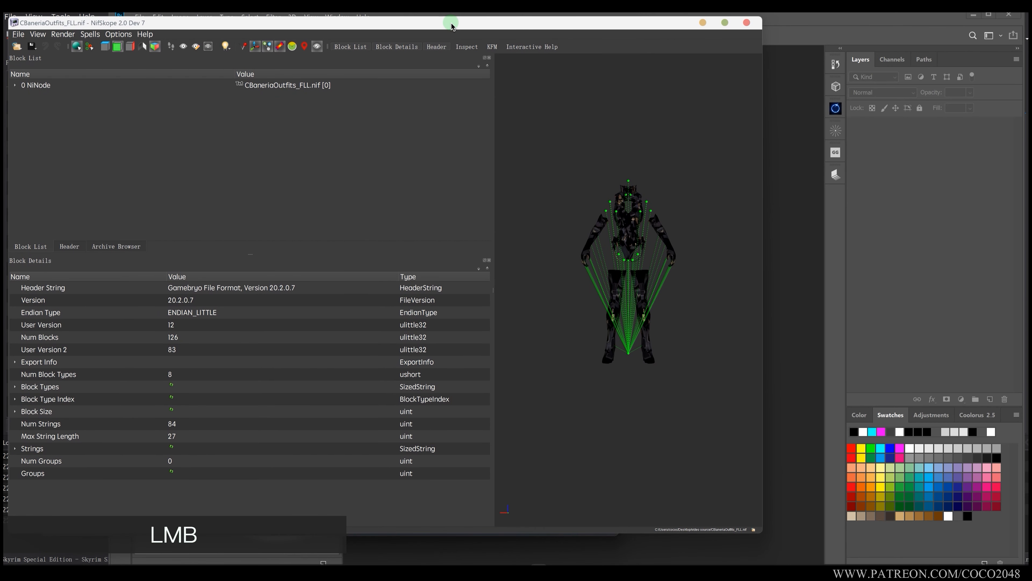
# Examine the outfit's torso up close and identify its overlapping body shapes.
pyautogui.scroll(4, 571, 203)
pyautogui.moveTo(609, 199); pyautogui.dragTo(620, 249)
pyautogui.scroll(5, 630, 228)
pyautogui.moveTo(638, 189); pyautogui.dragTo(611, 221)
pyautogui.click(630, 246)
pyautogui.scroll(3, 630, 247)
pyautogui.click(611, 357)
pyautogui.moveTo(611, 221); pyautogui.dragTo(624, 260)
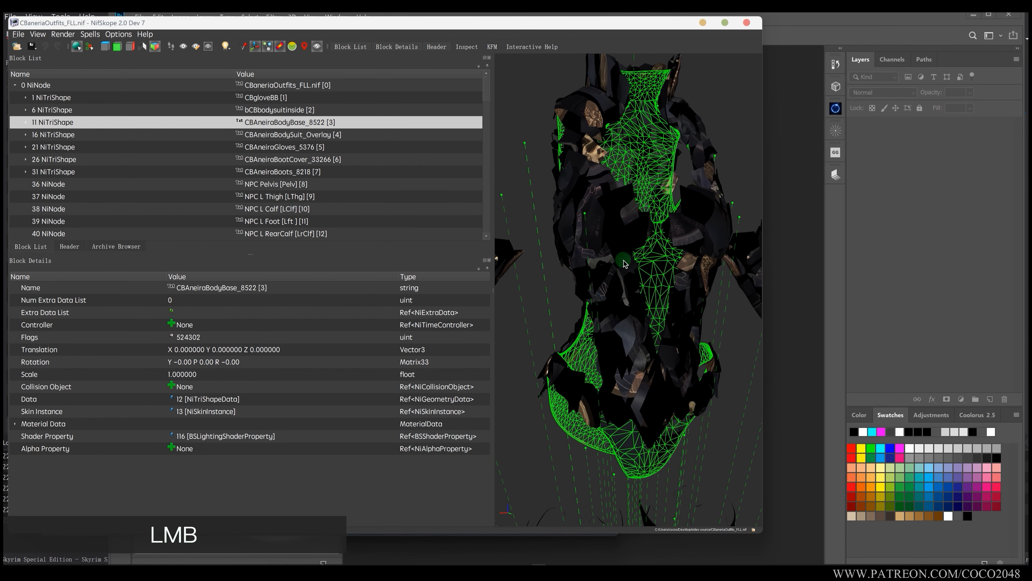
# Remove the BSLightingShaderProperty branch from the CBAneiraBodySuit_Overlay shape.
pyautogui.click(625, 263)
pyautogui.doubleClick(104, 134)
pyautogui.click(103, 172)
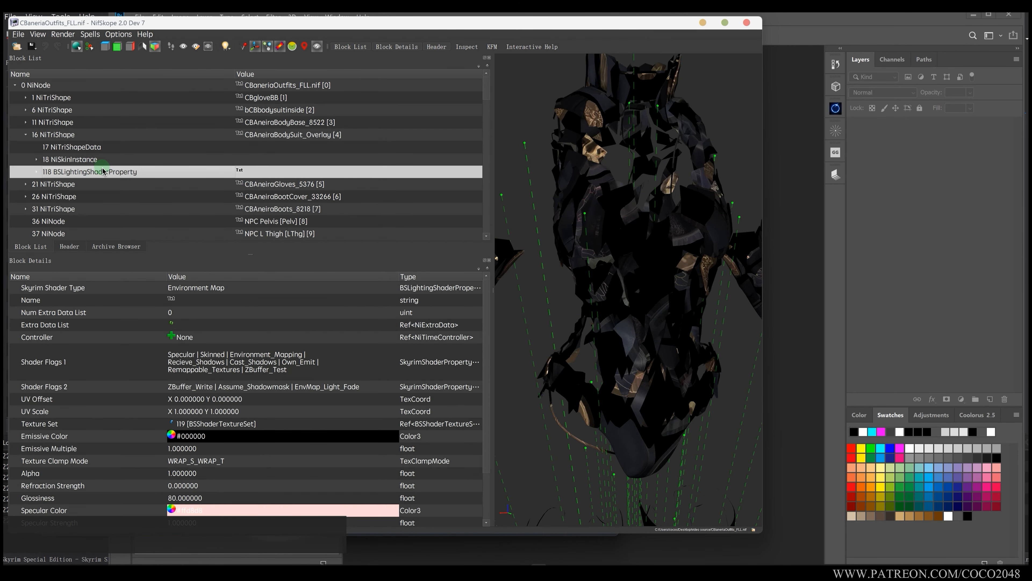
pyautogui.rightClick(102, 172)
pyautogui.moveTo(122, 162)
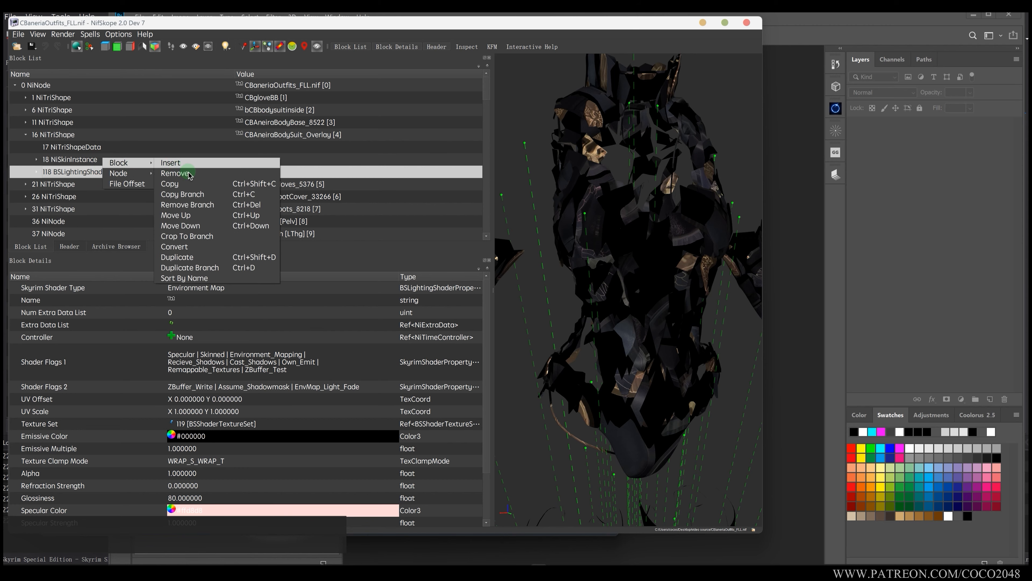
pyautogui.click(209, 205)
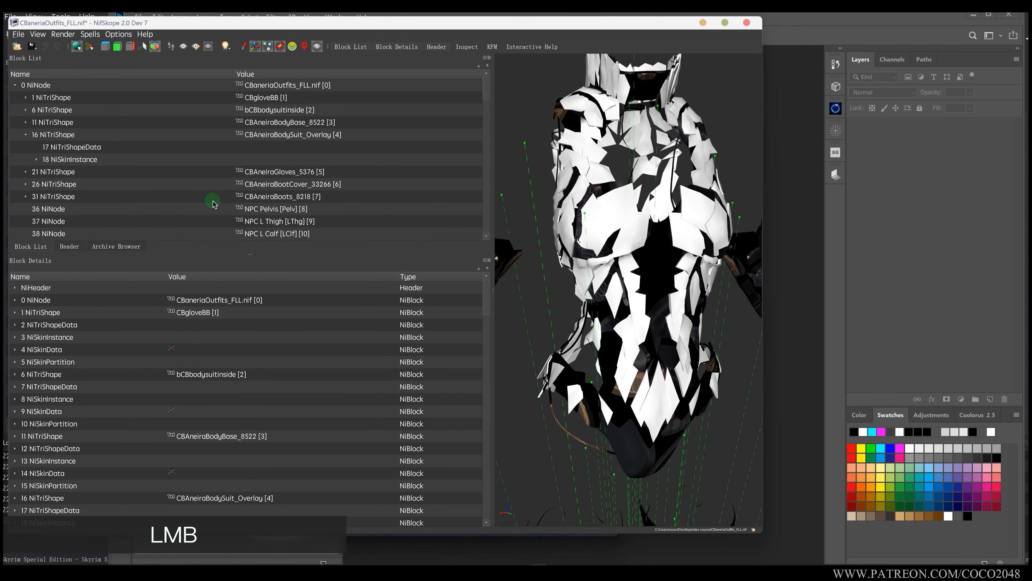
# Remove the BSLightingShaderProperty branch from the bCBbodysuitinside shape.
pyautogui.click(655, 254)
pyautogui.moveTo(610, 223)
pyautogui.mouseDown()
pyautogui.moveTo(666, 219)
pyautogui.moveTo(625, 219)
pyautogui.mouseUp()
pyautogui.click(654, 289)
pyautogui.moveTo(654, 287); pyautogui.dragTo(601, 264)
pyautogui.doubleClick(156, 110)
pyautogui.rightClick(118, 147)
pyautogui.moveTo(141, 146)
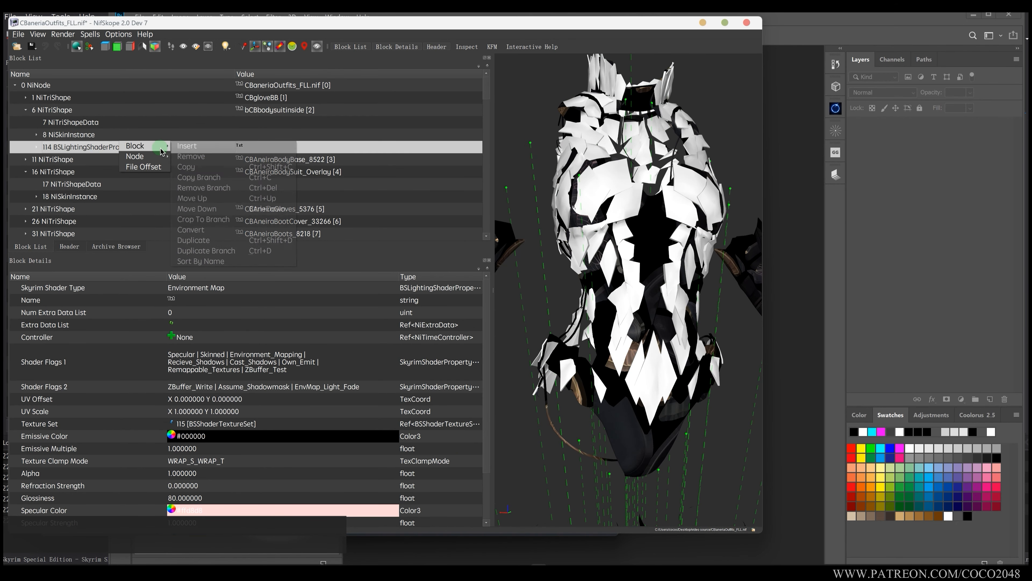
pyautogui.click(214, 209)
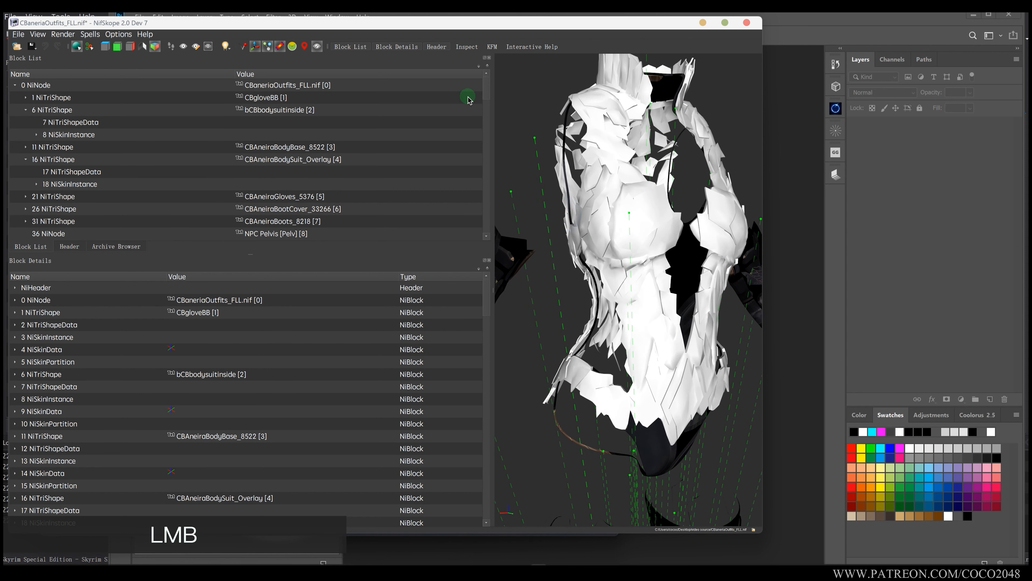
# Turn off the display of node markers and hidden shapes in the 3D view.
pyautogui.click(317, 47)
pyautogui.click(317, 47)
pyautogui.click(317, 47)
pyautogui.click(317, 47)
pyautogui.click(316, 47)
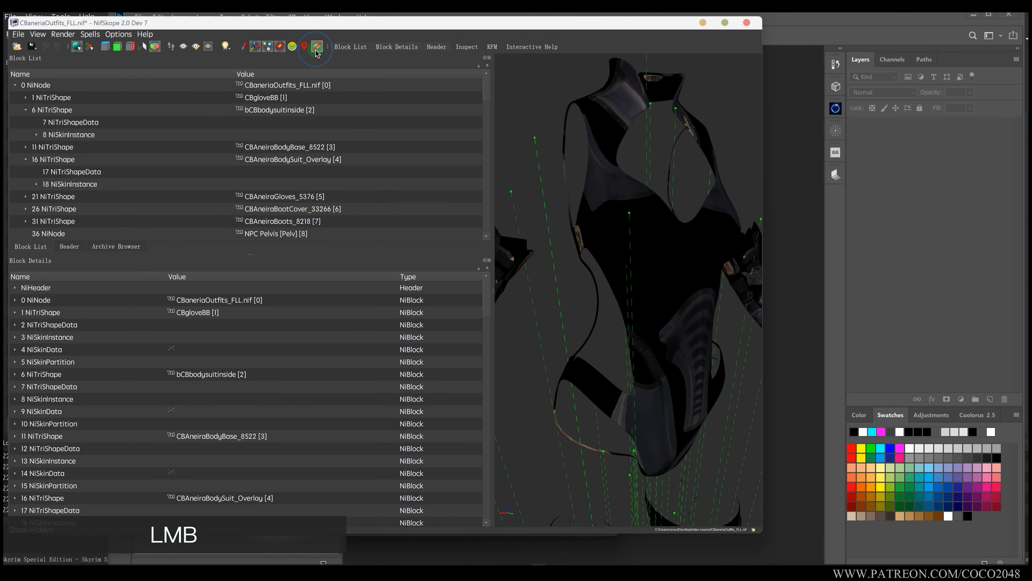
pyautogui.click(267, 47)
pyautogui.click(304, 47)
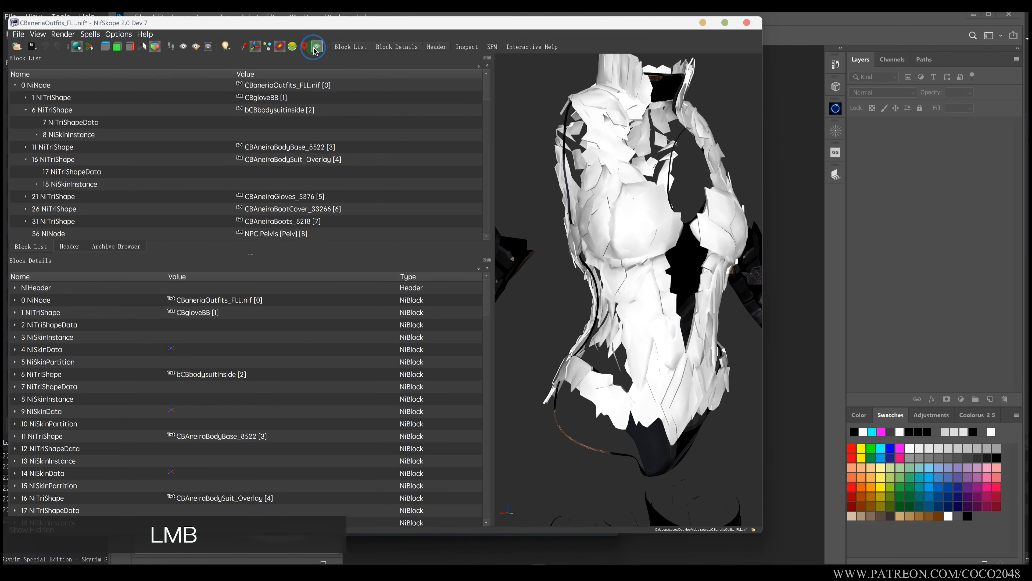
pyautogui.click(304, 47)
# Select the CBAneiraBodyBase_8522 shape and open the BSShaderTextureSet under its shader property.
pyautogui.click(605, 262)
pyautogui.moveTo(605, 263); pyautogui.dragTo(624, 254)
pyautogui.scroll(3, 626, 253)
pyautogui.scroll(-3, 628, 252)
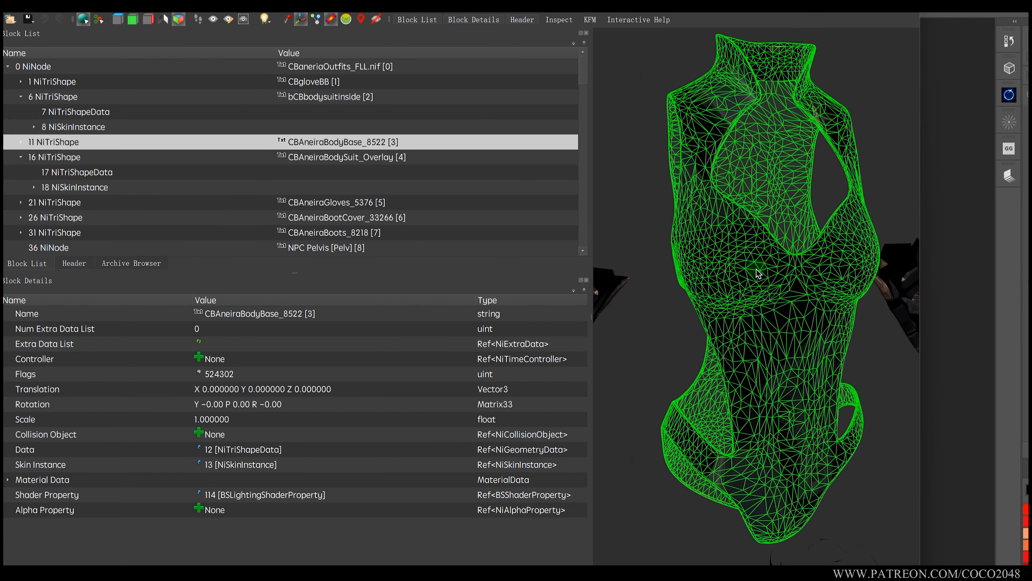
pyautogui.doubleClick(138, 141)
pyautogui.doubleClick(132, 186)
pyautogui.scroll(-1, 132, 182)
pyautogui.click(132, 179)
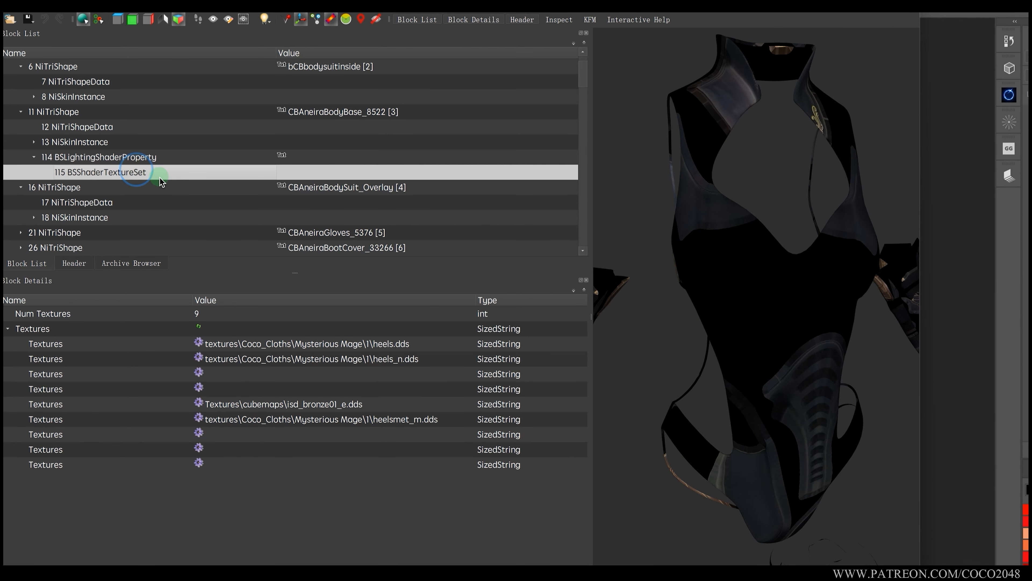
# Review the diffuse, normal, cubemap and environment mask texture paths in the body base's texture set.
pyautogui.click(393, 345)
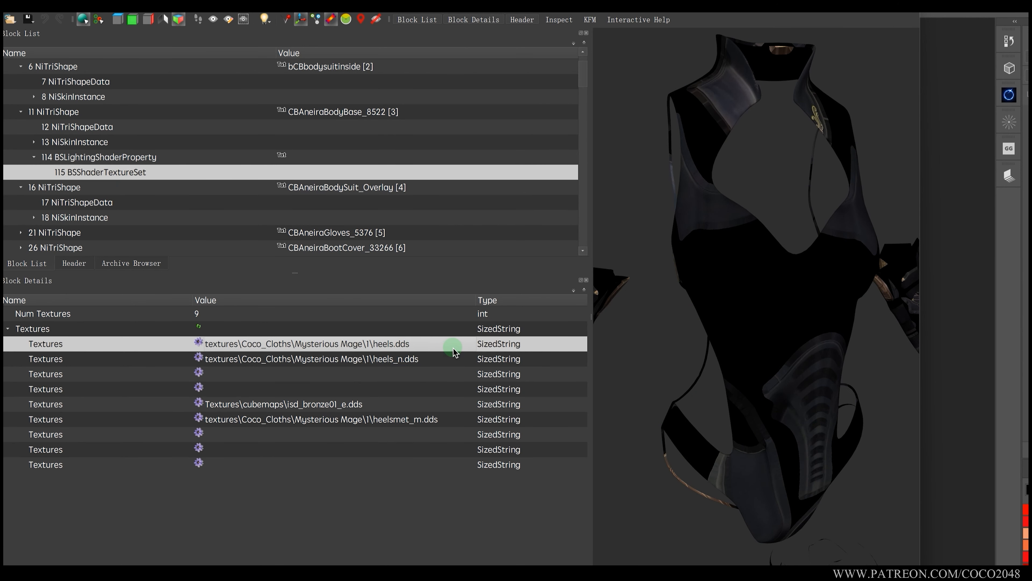
pyautogui.click(418, 364)
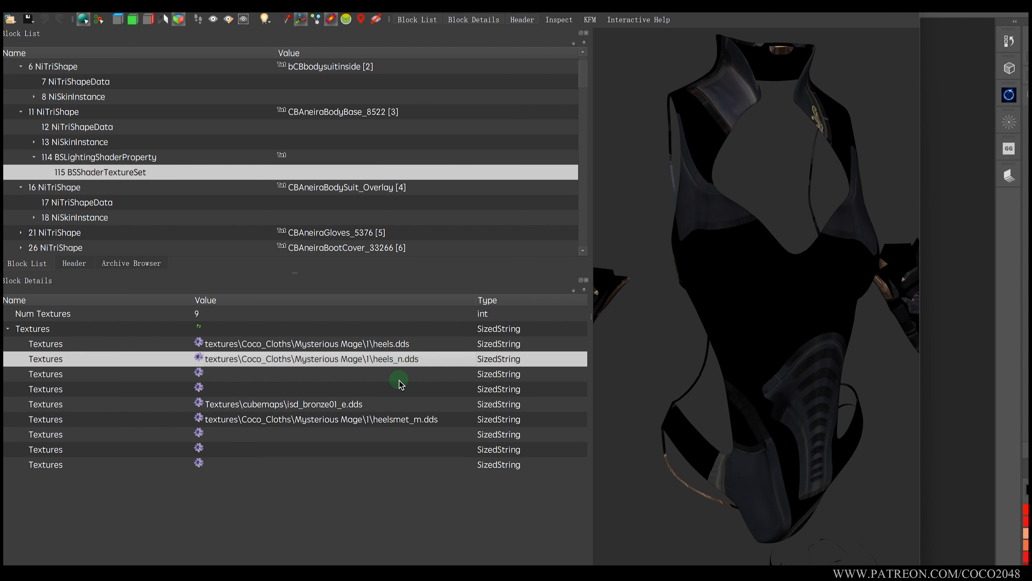
pyautogui.click(364, 404)
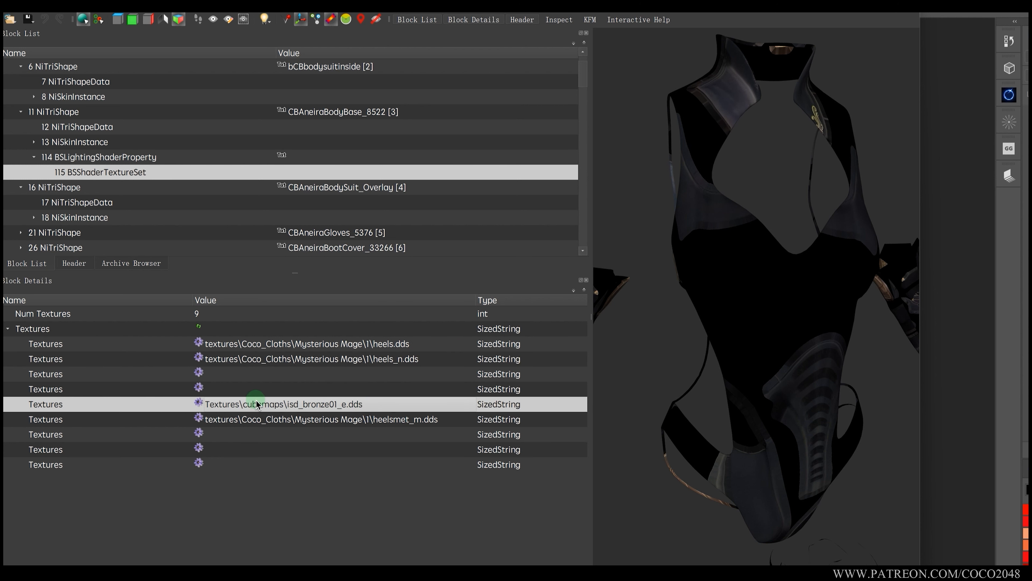
pyautogui.click(368, 421)
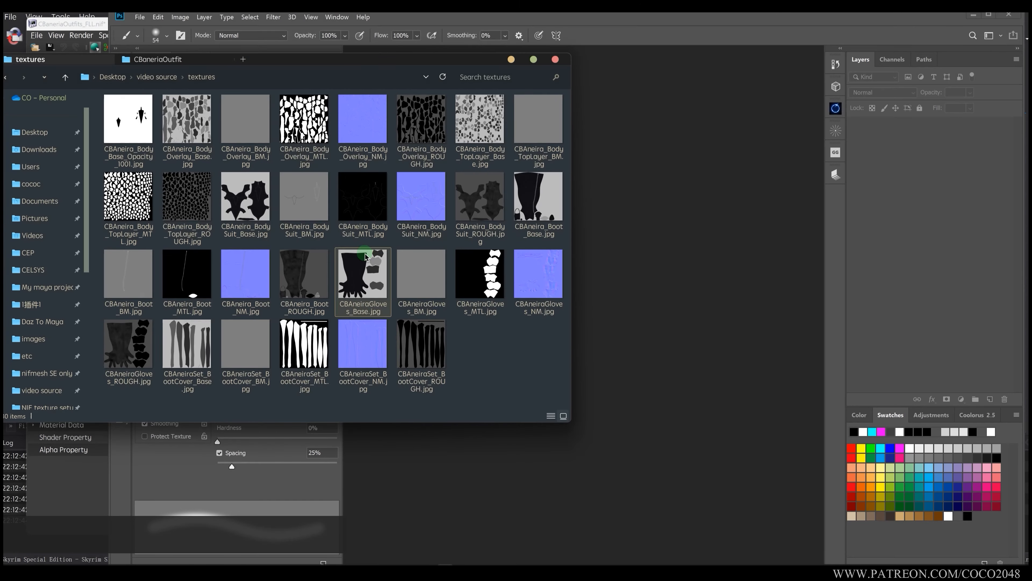
# Open CBAneira_BodySuit_Base.jpg from the video source textures folder in Photoshop.
pyautogui.click(270, 213)
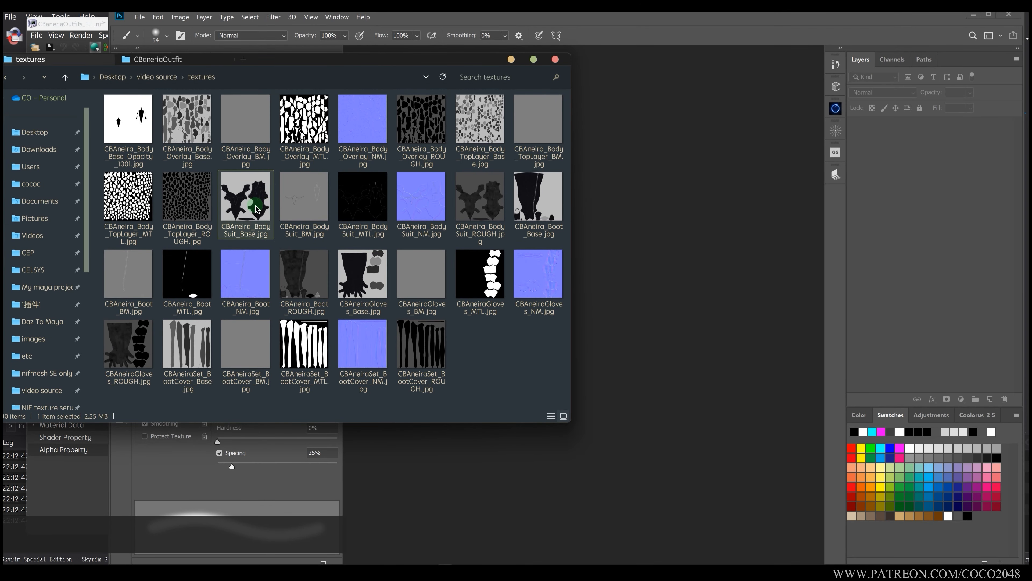
pyautogui.keyDown('shift'); pyautogui.click(490, 211); pyautogui.keyUp('shift')
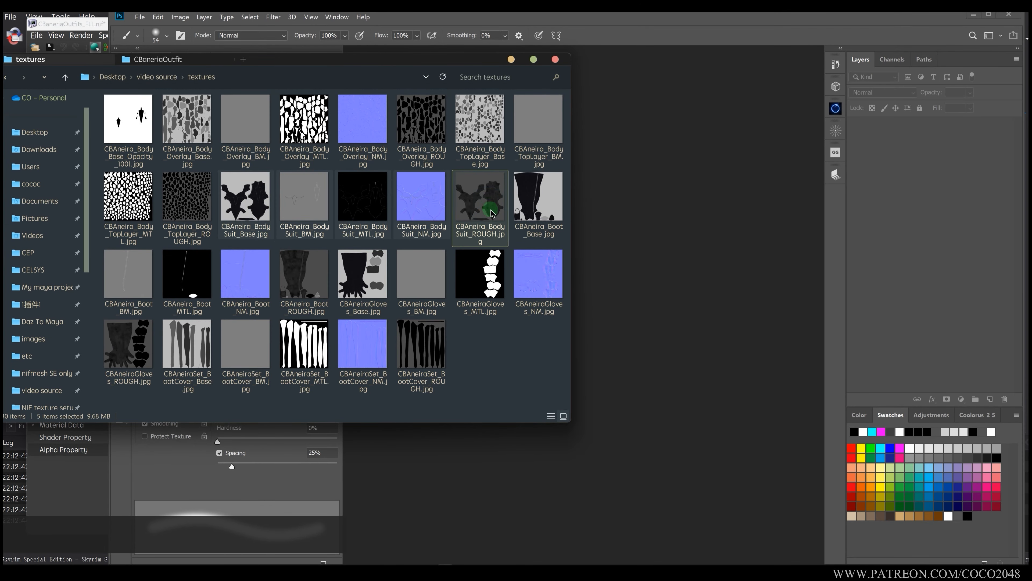
pyautogui.click(245, 206)
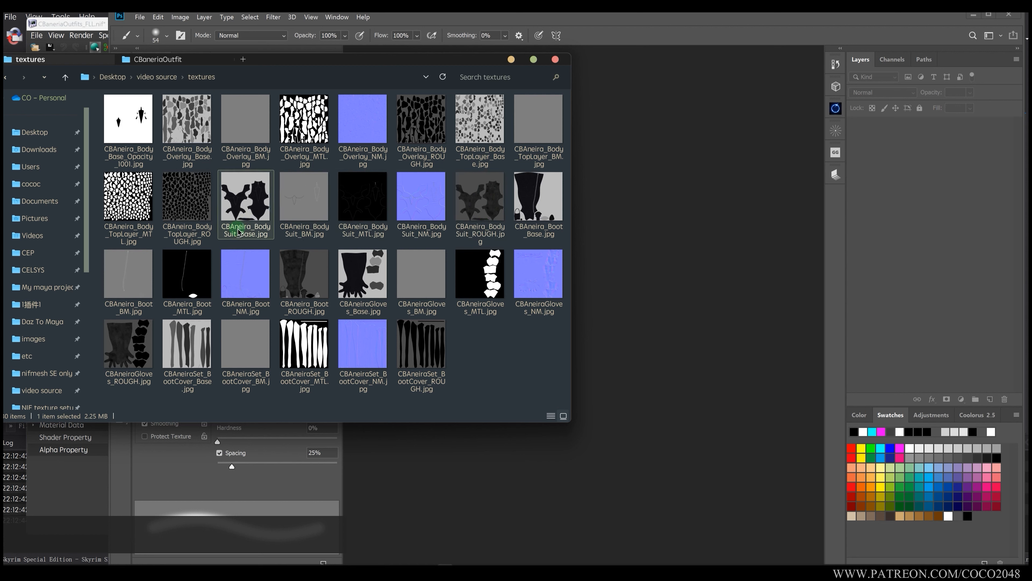
pyautogui.moveTo(242, 211); pyautogui.dragTo(530, 264)
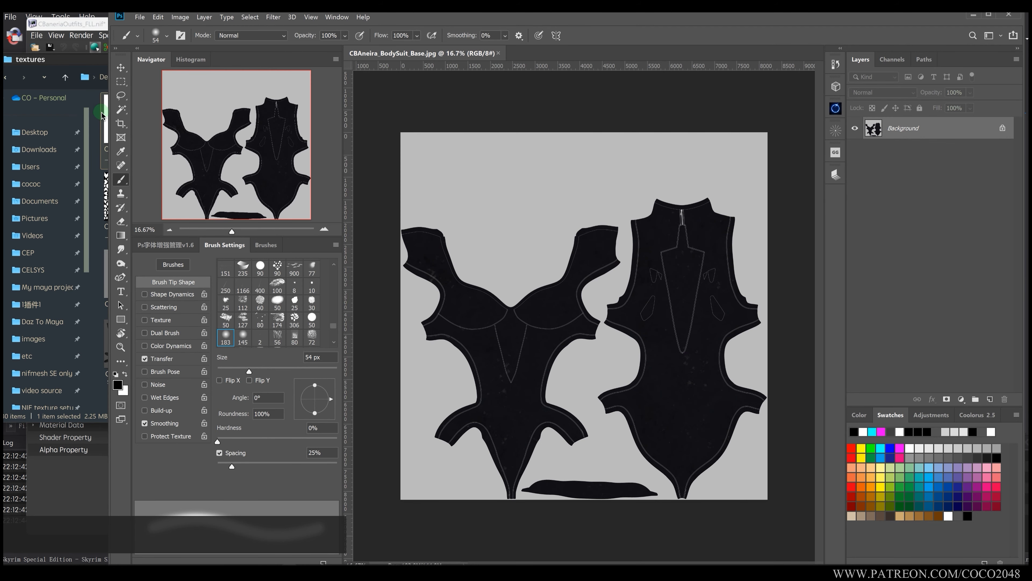
# Place CBAneira_BodySuit_BM.jpg as a full-canvas layer above the base texture.
pyautogui.click(101, 114)
pyautogui.click(288, 203)
pyautogui.moveTo(338, 207); pyautogui.dragTo(668, 277)
pyautogui.click(594, 261)
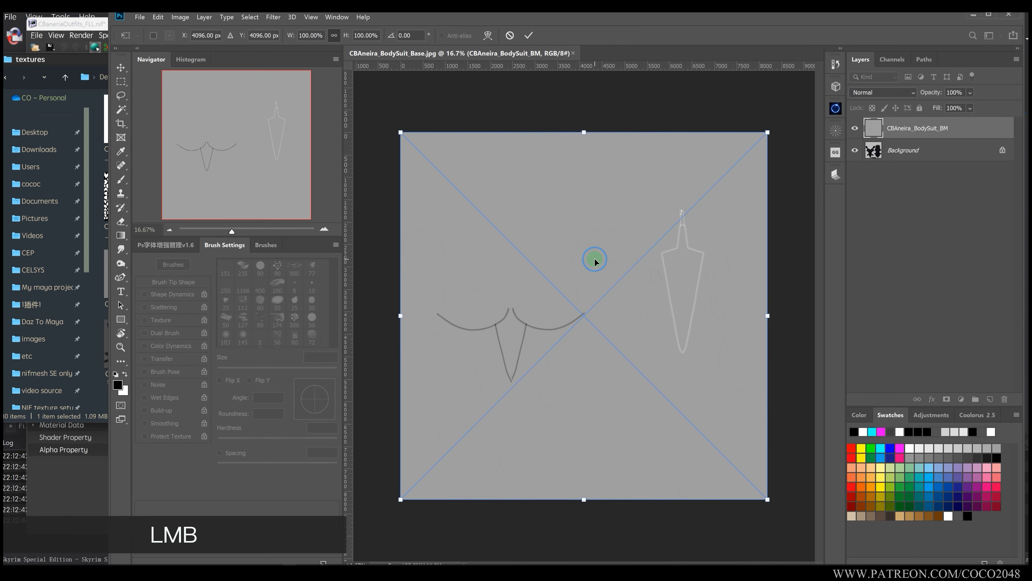
pyautogui.press('Return')
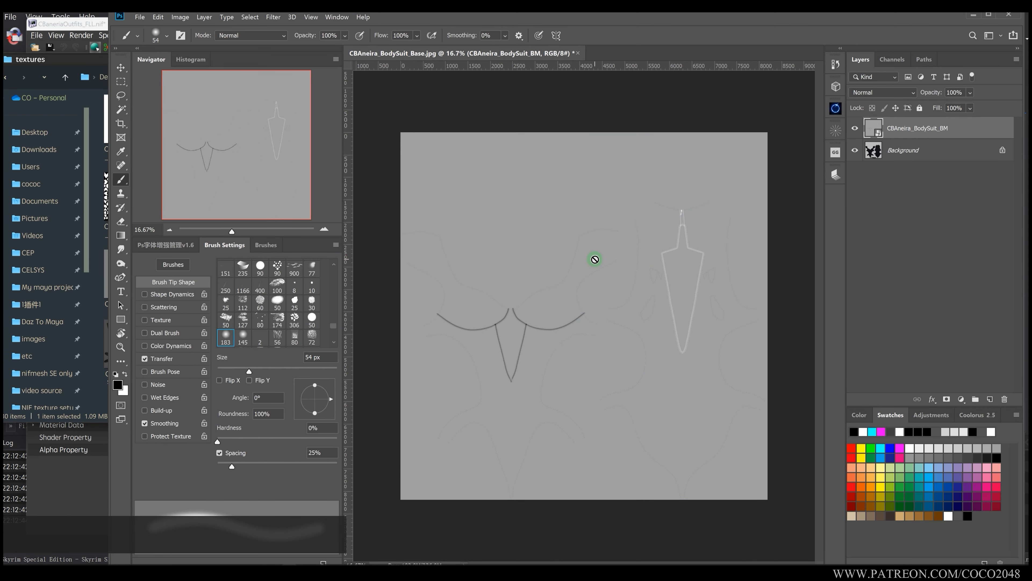
# Place CBAneira_BodySuit_MTL.jpg from the source textures folder as a full-canvas layer above the BM layer.
pyautogui.click(107, 123)
pyautogui.click(376, 217)
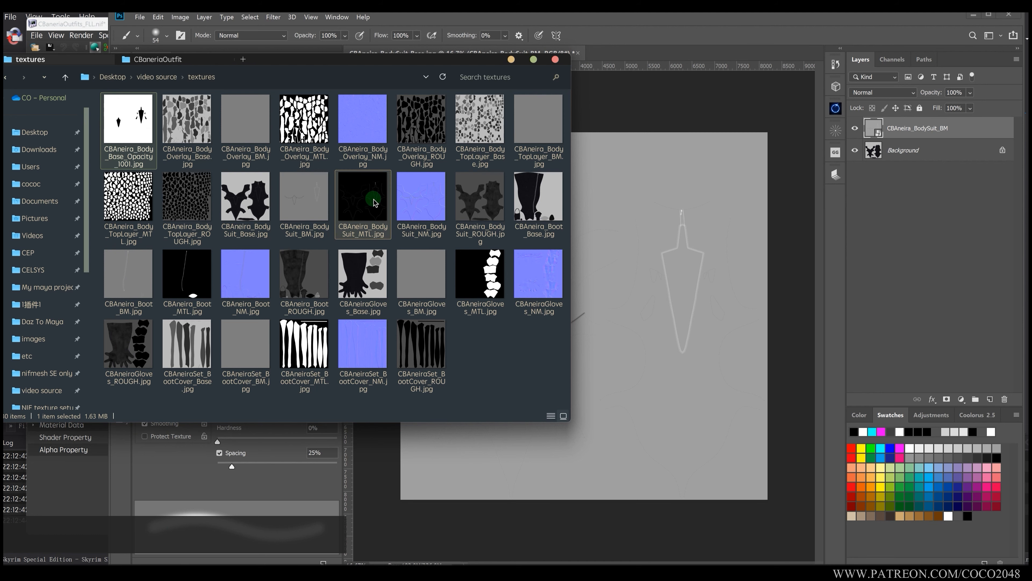
pyautogui.moveTo(378, 218); pyautogui.dragTo(646, 277)
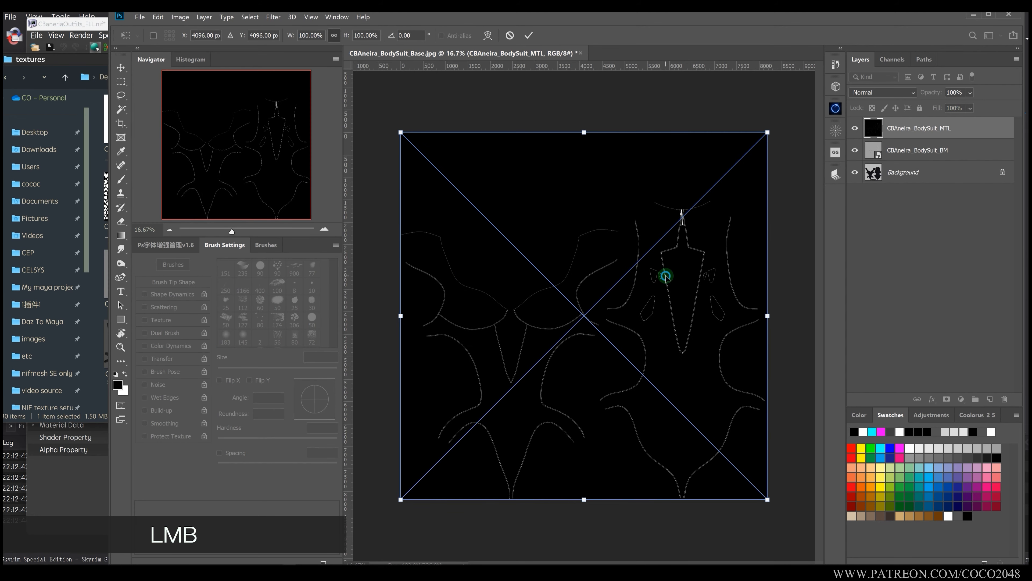
pyautogui.press('Return')
# Place CBAneira_BodySuit_NM.jpg as a full-canvas layer above the MTL layer.
pyautogui.click(107, 188)
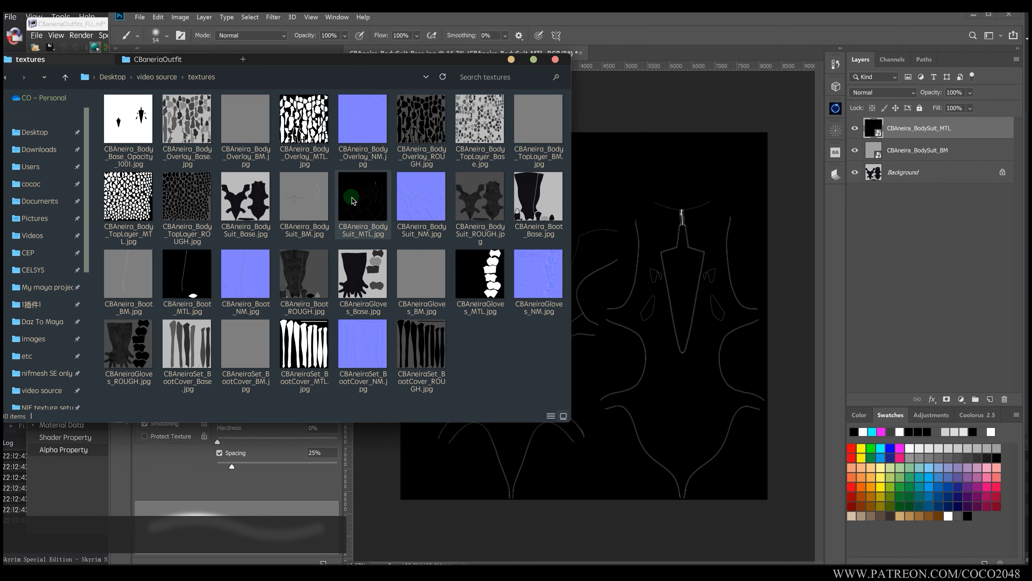
pyautogui.click(427, 204)
pyautogui.moveTo(427, 204); pyautogui.dragTo(643, 288)
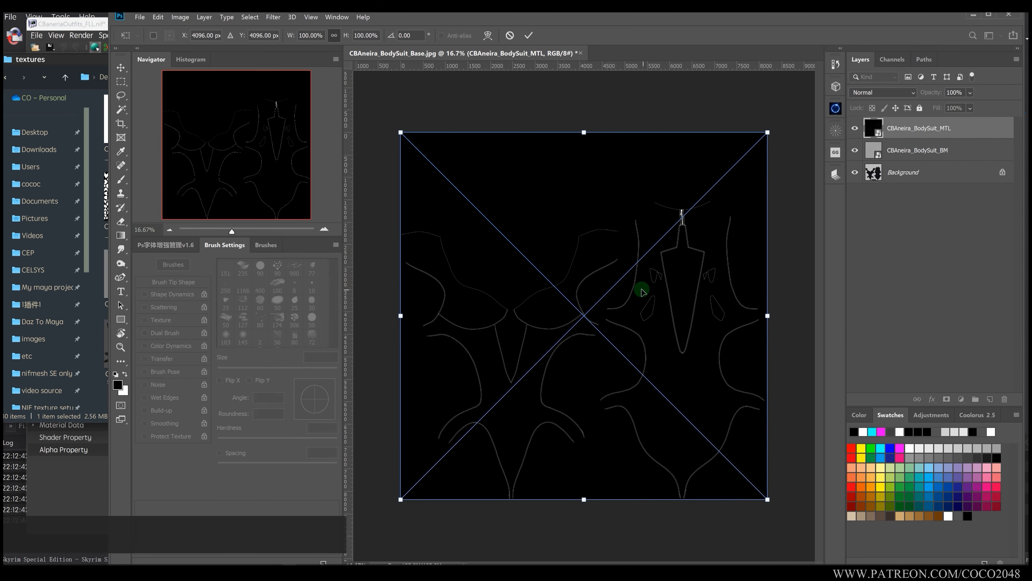
pyautogui.press('Return')
# Place CBAneira_BodySuit_ROUGH.jpg as a full-canvas layer above the NM layer.
pyautogui.click(108, 215)
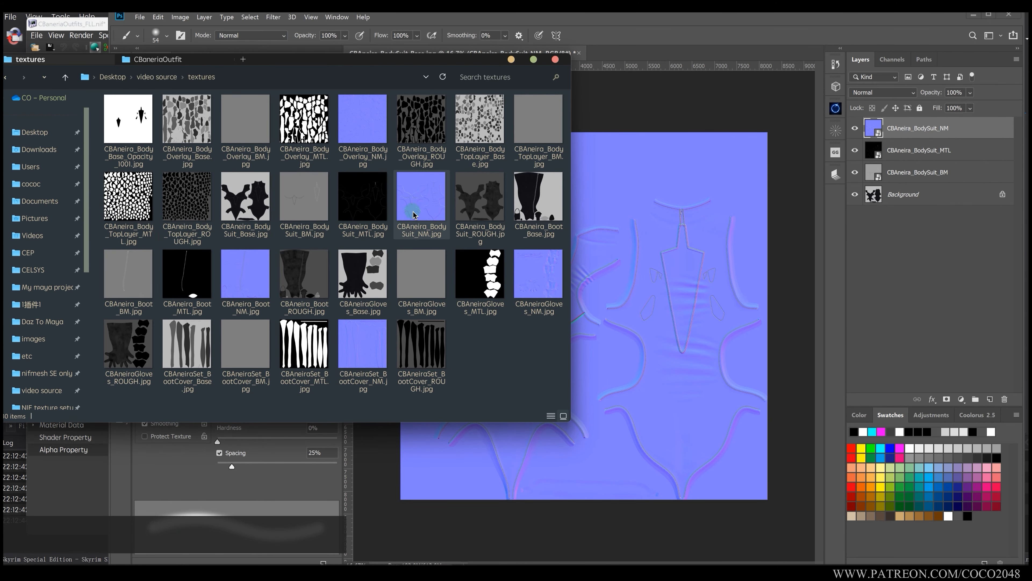
pyautogui.click(478, 208)
pyautogui.moveTo(477, 208); pyautogui.dragTo(654, 289)
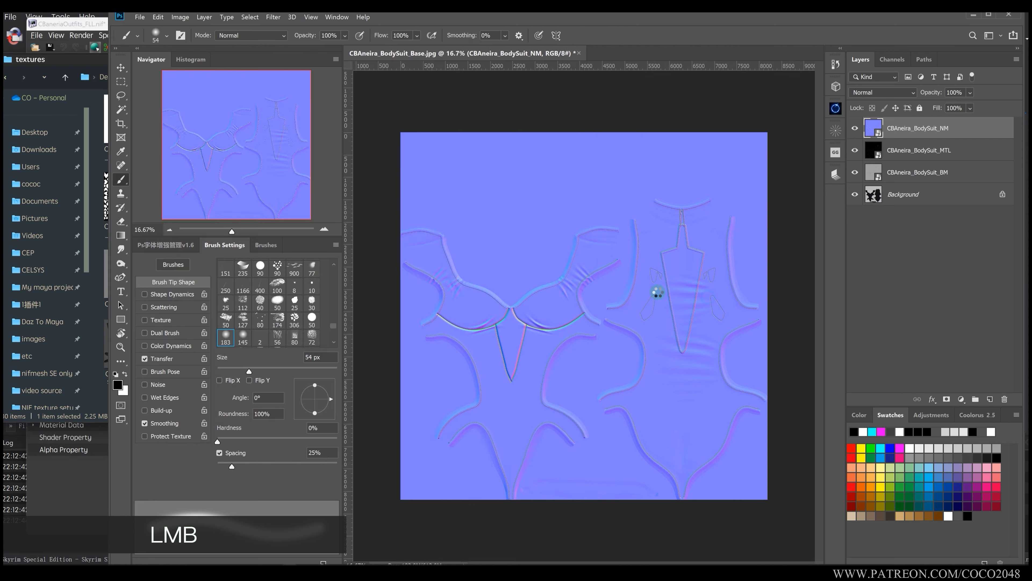
pyautogui.press('Return')
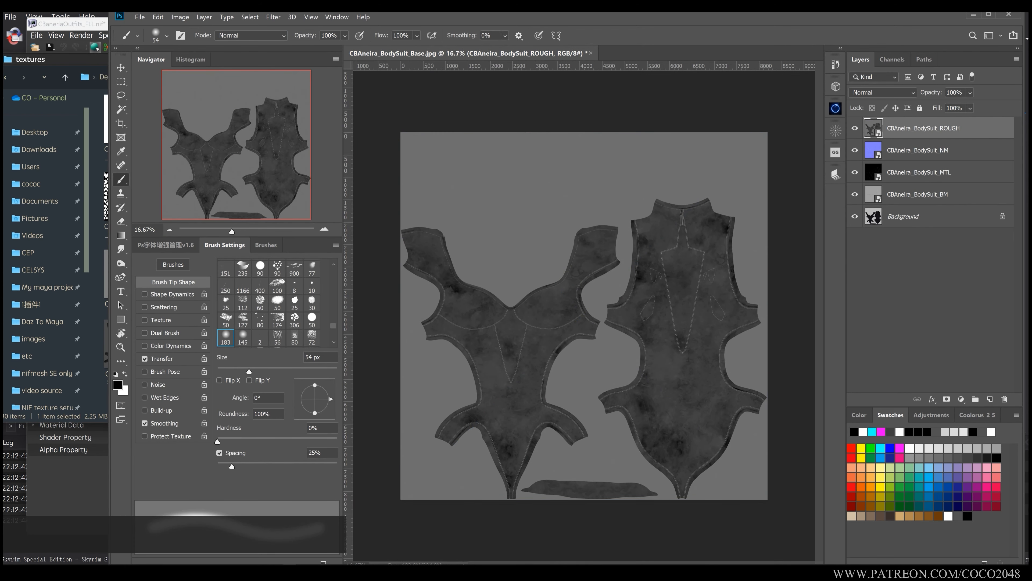
# Switch to NifSkope and start a UV template export for the CBAneiraBodyBase_8522 shape with the size set to 4096.
pyautogui.moveTo(540, 569)
pyautogui.click(543, 538)
pyautogui.click(604, 245)
pyautogui.rightClick(622, 242)
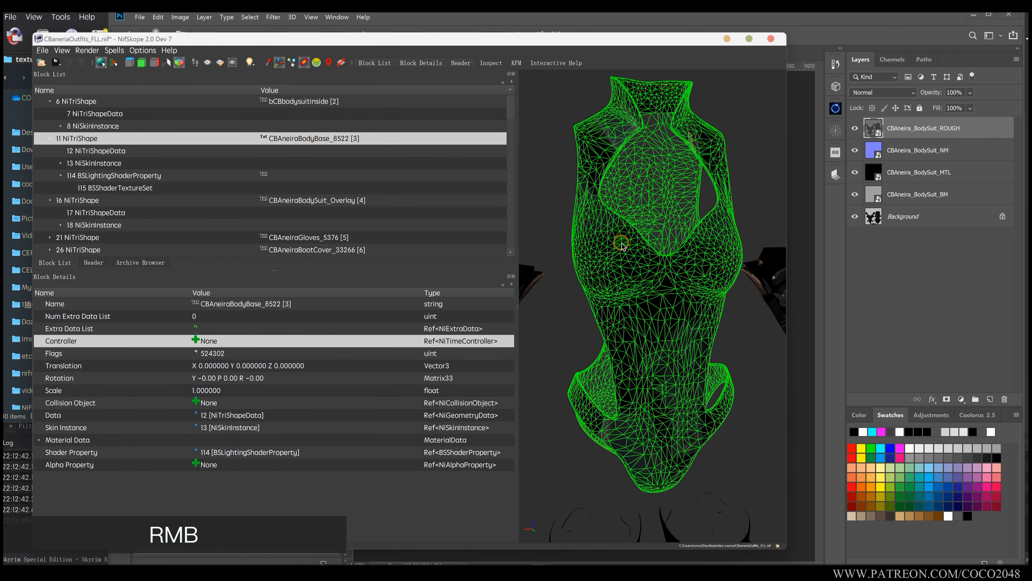
pyautogui.moveTo(675, 311)
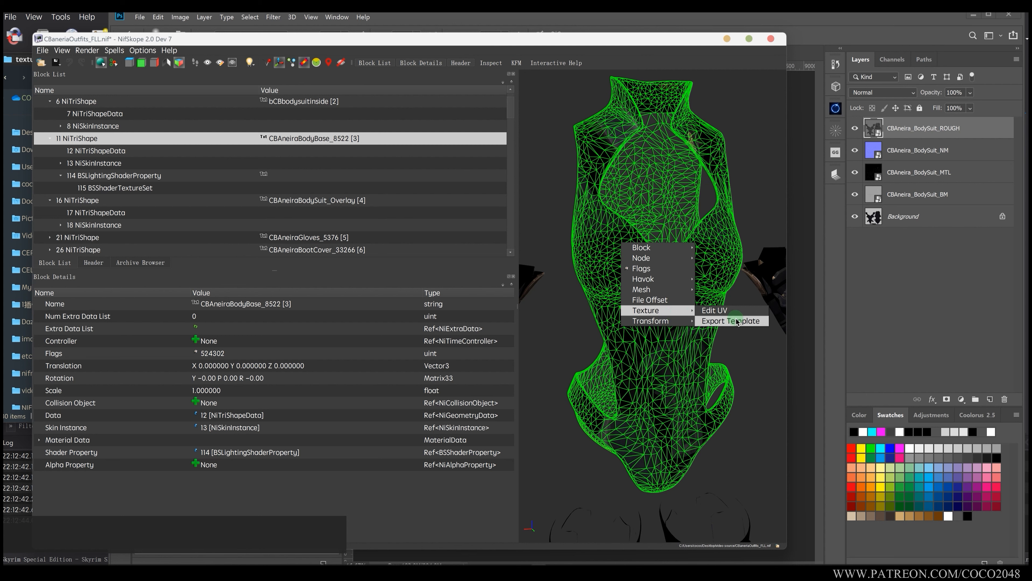
pyautogui.click(737, 322)
pyautogui.click(528, 260)
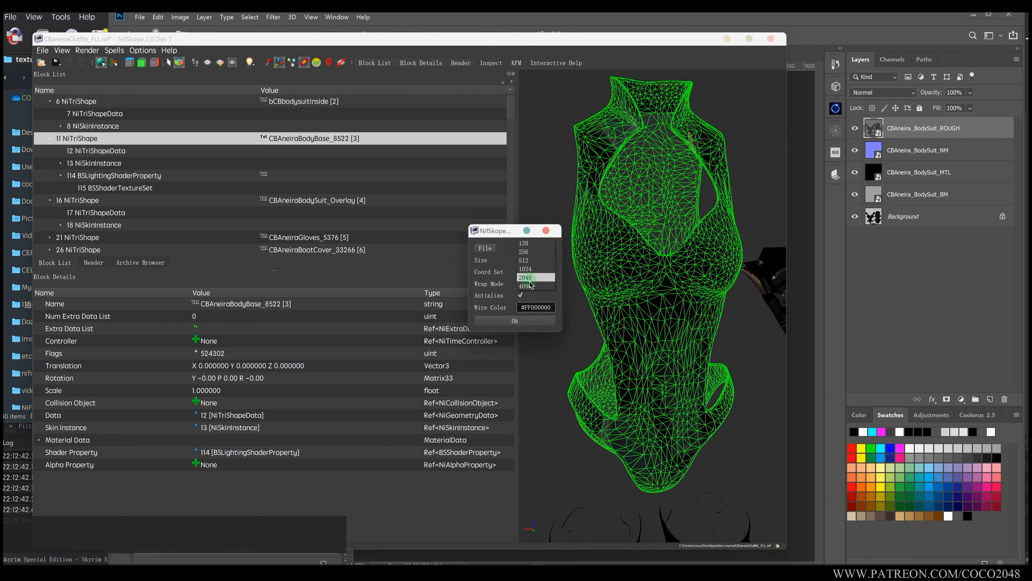
pyautogui.click(530, 285)
# Export the UV template as a PNG named bodysuitinside into the NIF texture setup folder under video source.
pyautogui.click(491, 249)
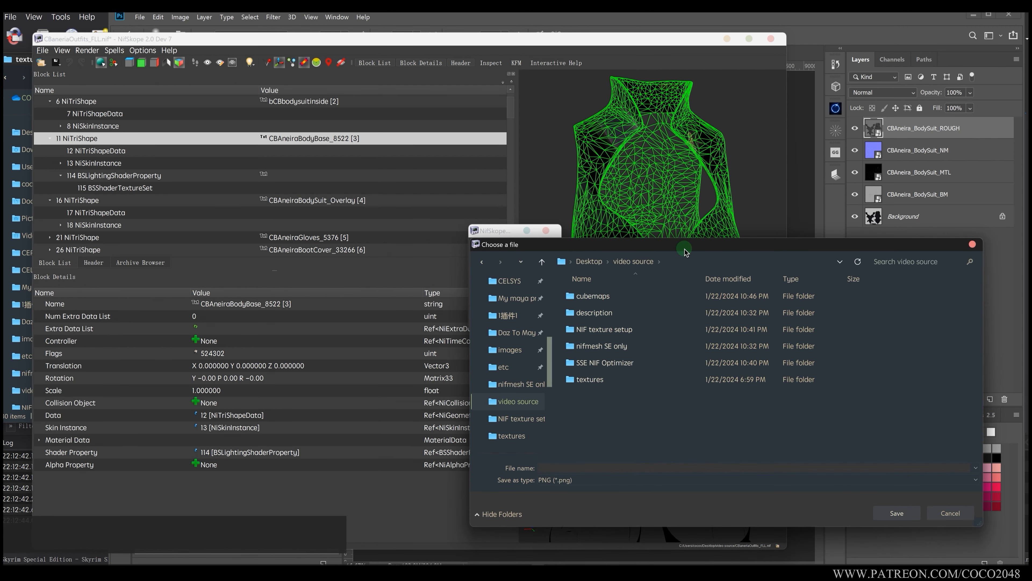
pyautogui.moveTo(685, 253); pyautogui.dragTo(444, 257)
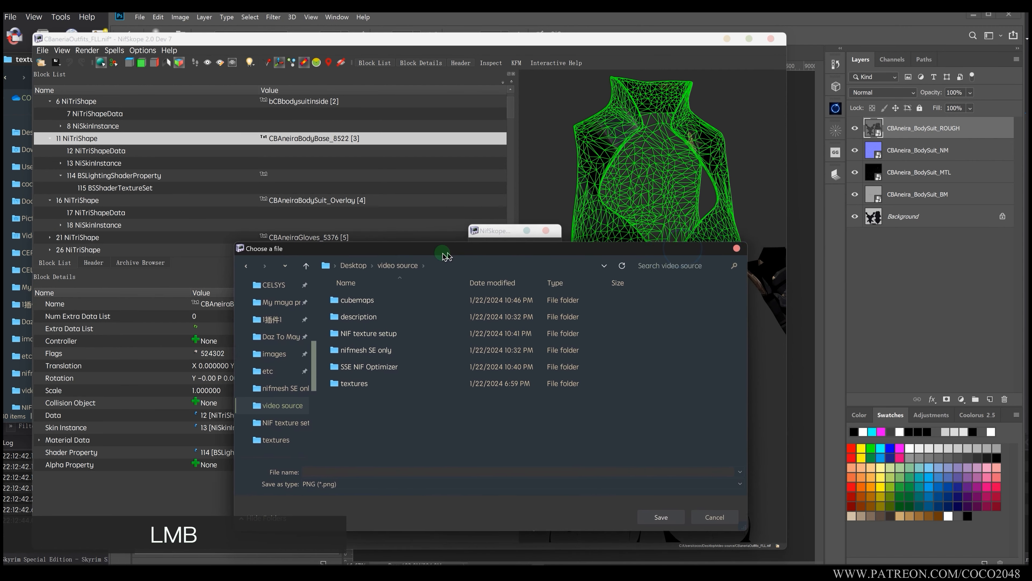
pyautogui.doubleClick(384, 331)
pyautogui.click(339, 473)
pyautogui.write('bodysuitinside')
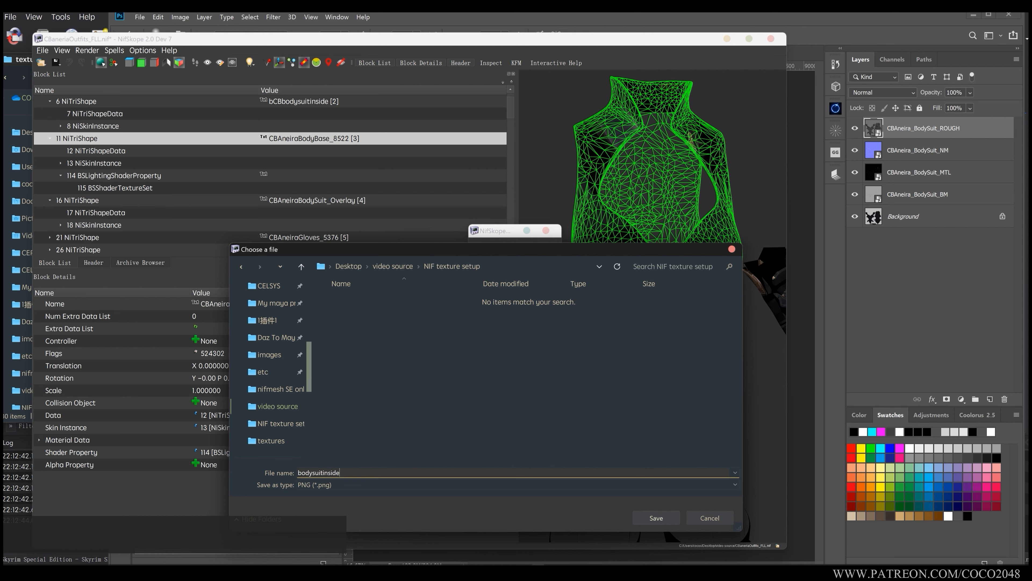
pyautogui.press('Return')
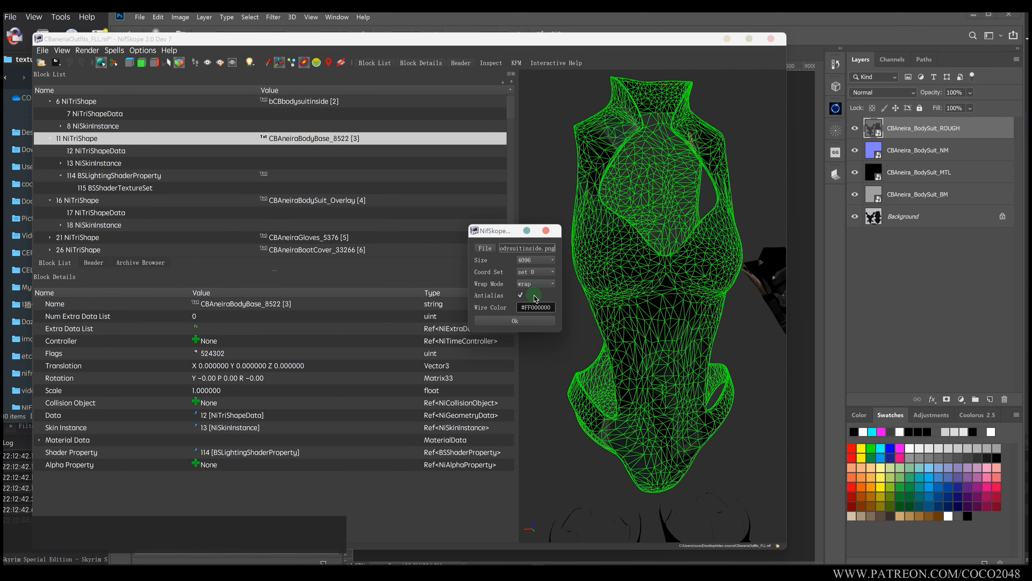
pyautogui.click(517, 321)
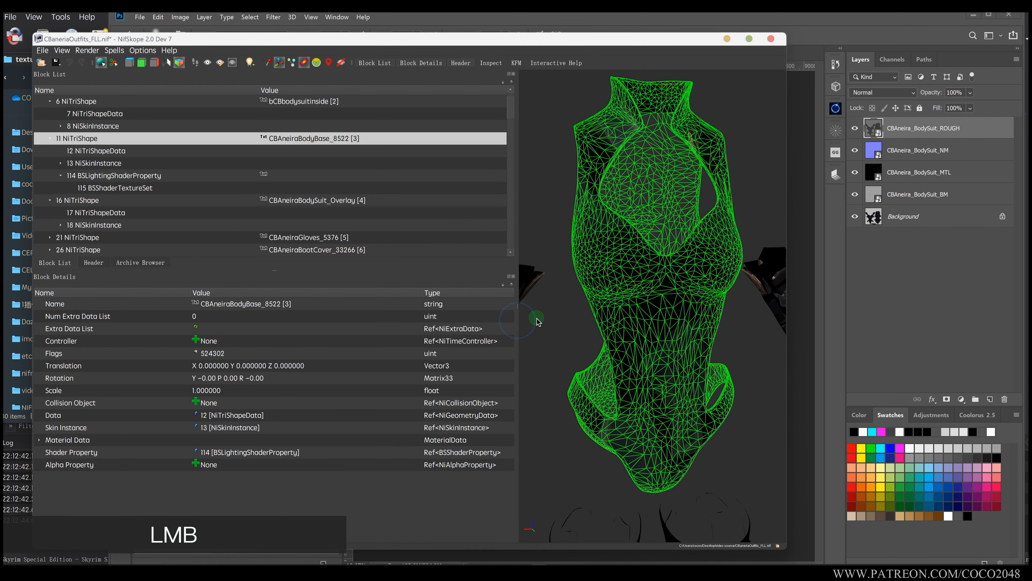
# Place bodysuitinside.png above the ROUGH layer in the Photoshop document and scale it to fill the whole canvas.
pyautogui.moveTo(674, 40); pyautogui.dragTo(673, 41)
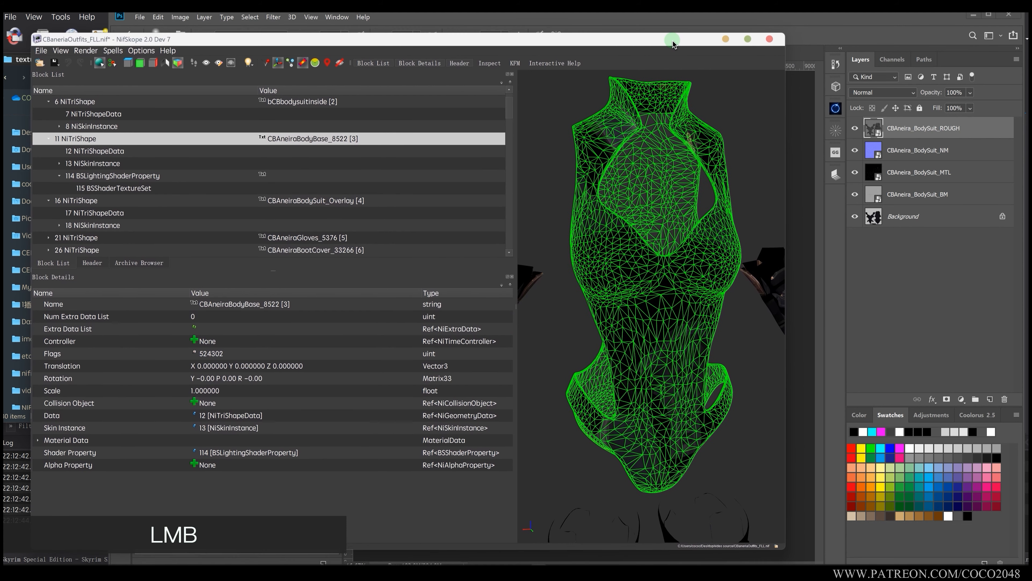
pyautogui.click(986, 337)
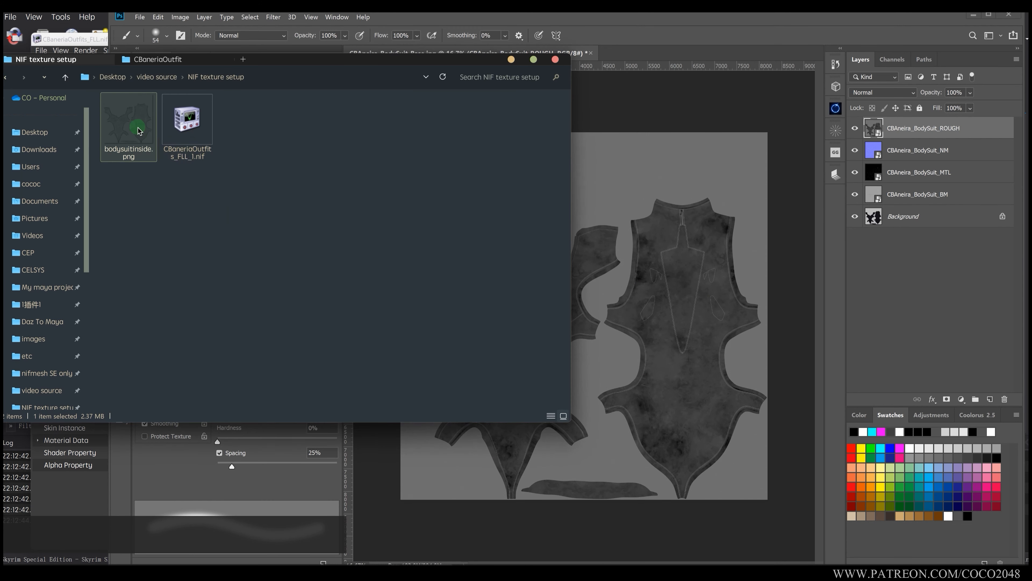
pyautogui.moveTo(136, 128); pyautogui.dragTo(678, 265)
pyautogui.moveTo(618, 281); pyautogui.dragTo(685, 230)
pyautogui.hotkey('ctrl', 'z')
pyautogui.moveTo(618, 315); pyautogui.dragTo(767, 316)
pyautogui.press('Return')
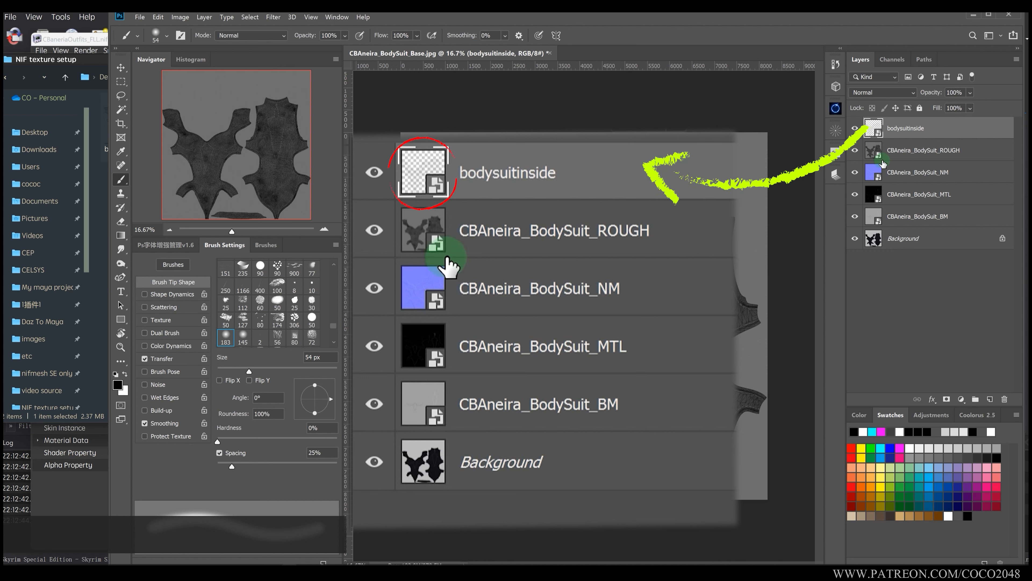
# Rasterize the bodysuitinside layer and invert its UV wireframe from black to white.
pyautogui.rightClick(898, 128)
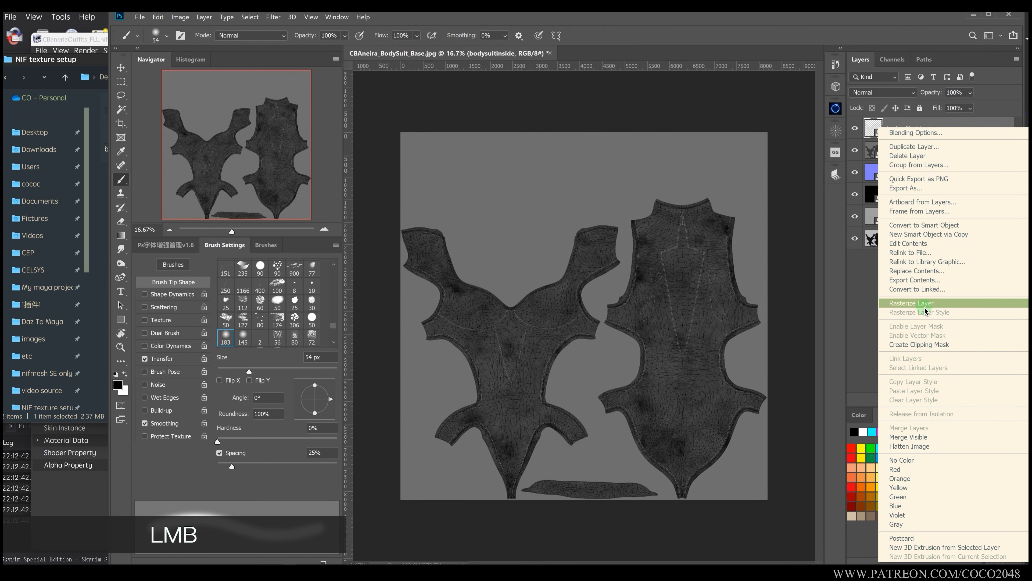
pyautogui.click(876, 306)
pyautogui.keyDown('alt'); pyautogui.scroll(1, 603, 328); pyautogui.keyUp('alt')
pyautogui.hotkey('ctrl', 'i')
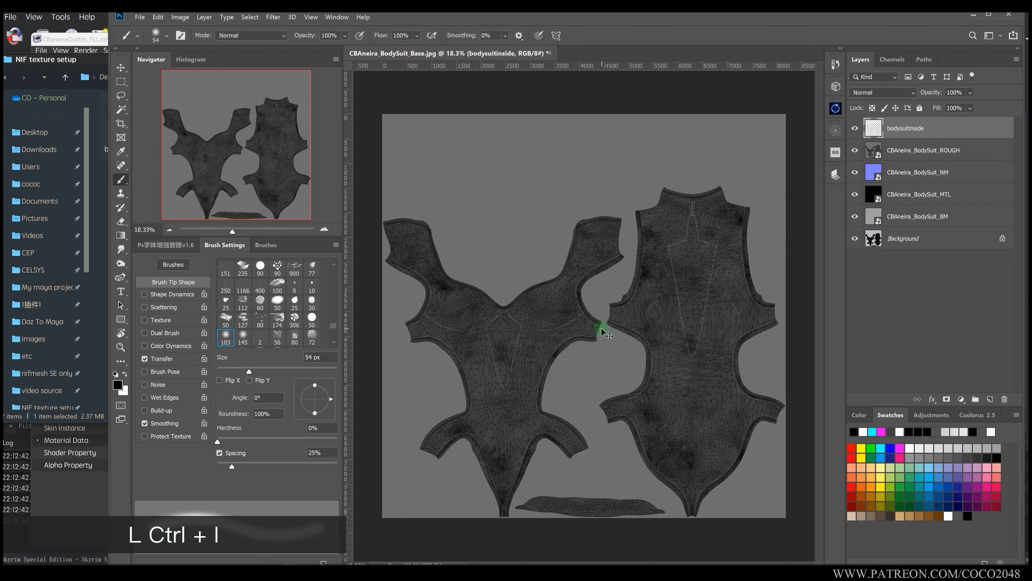
pyautogui.hotkey('ctrl', 'i')
pyautogui.hotkey('ctrl', 'i')
pyautogui.hotkey('ctrl', 'i')
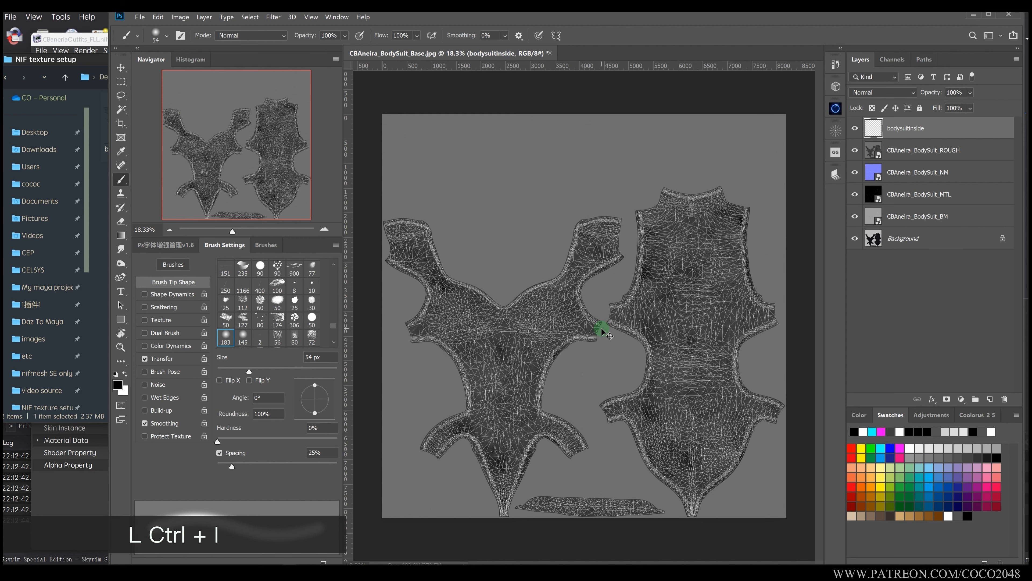
pyautogui.hotkey('ctrl', 'i')
pyautogui.keyDown('alt'); pyautogui.scroll(1, 591, 293); pyautogui.keyUp('alt')
pyautogui.keyDown('alt'); pyautogui.scroll(-1, 594, 290); pyautogui.keyUp('alt')
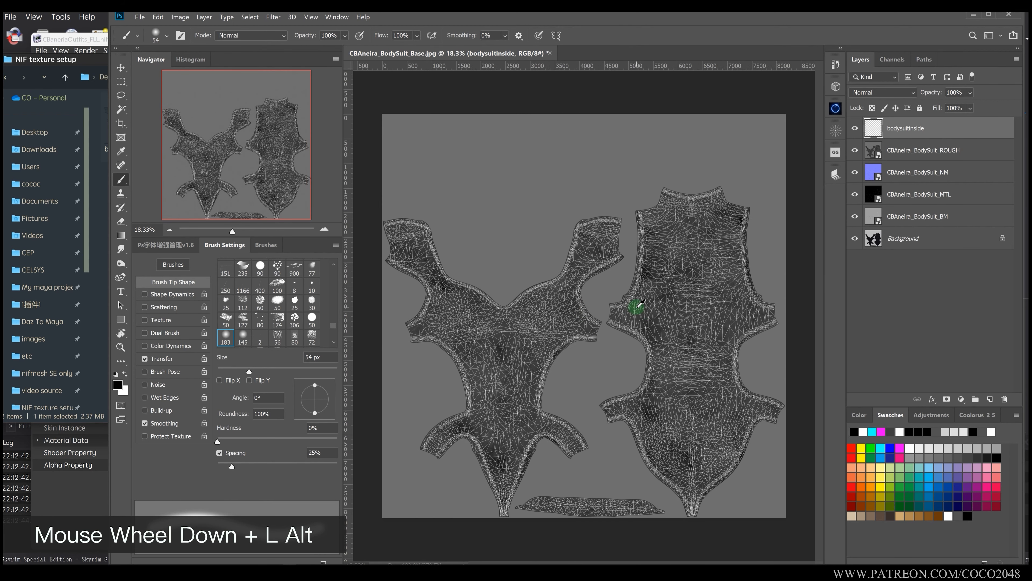
# Hide the bodysuitinside, ROUGH, NM, MTL and BM layers and inspect the base texture on the Background layer.
pyautogui.click(855, 128)
pyautogui.moveTo(854, 150); pyautogui.dragTo(855, 216)
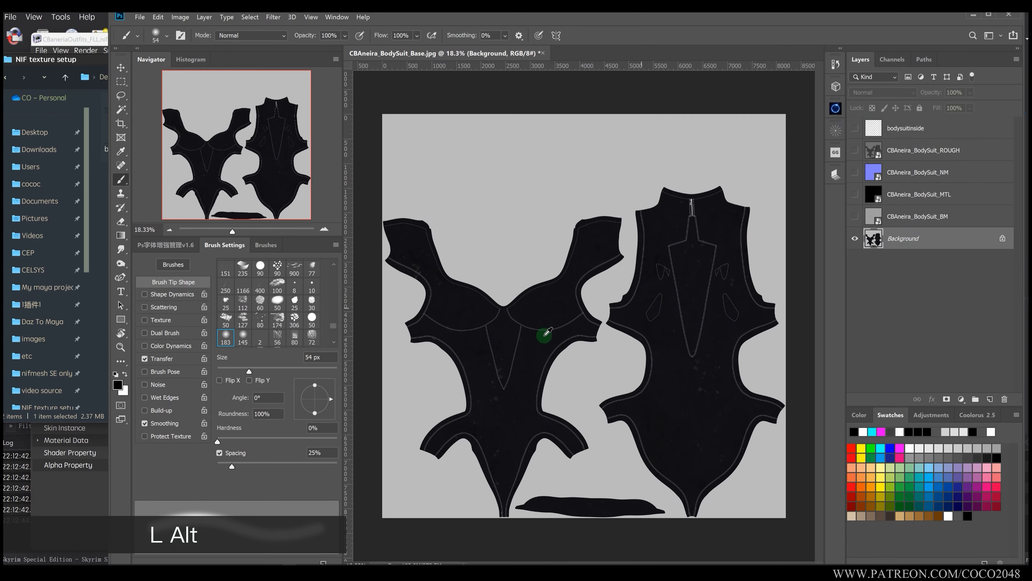
pyautogui.keyDown('alt'); pyautogui.scroll(1, 512, 343); pyautogui.keyUp('alt')
pyautogui.keyDown('alt'); pyautogui.scroll(2, 512, 343); pyautogui.keyUp('alt')
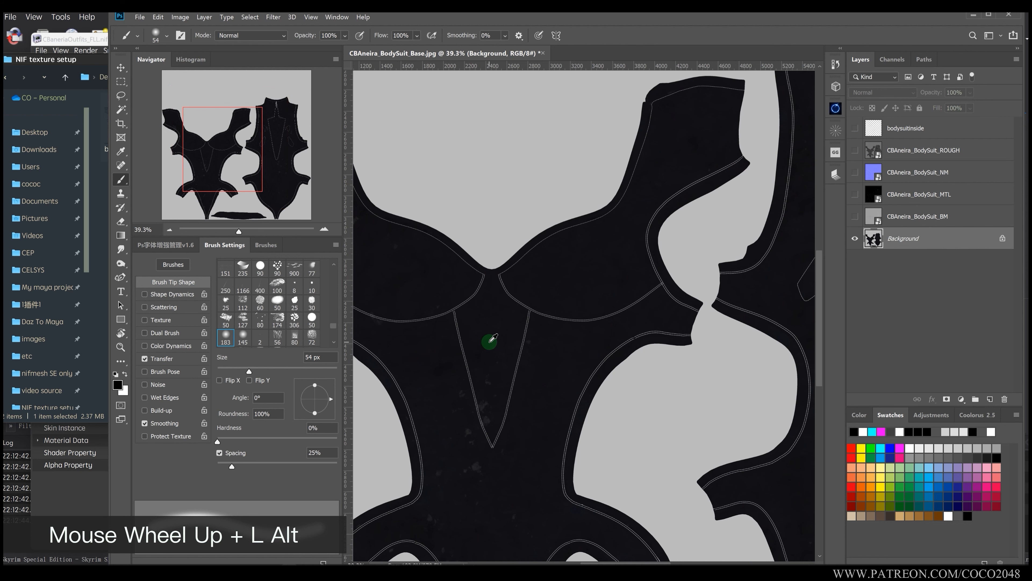
pyautogui.keyDown('alt'); pyautogui.scroll(-2, 493, 338); pyautogui.keyUp('alt')
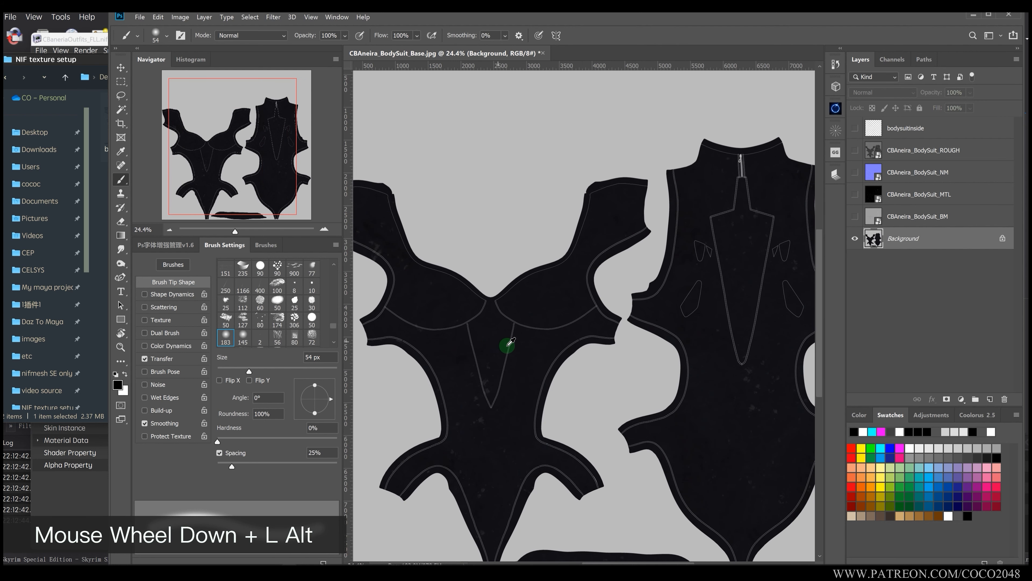
pyautogui.keyDown('alt'); pyautogui.scroll(-2, 510, 343); pyautogui.keyUp('alt')
pyautogui.keyDown('alt'); pyautogui.scroll(1, 706, 352); pyautogui.keyUp('alt')
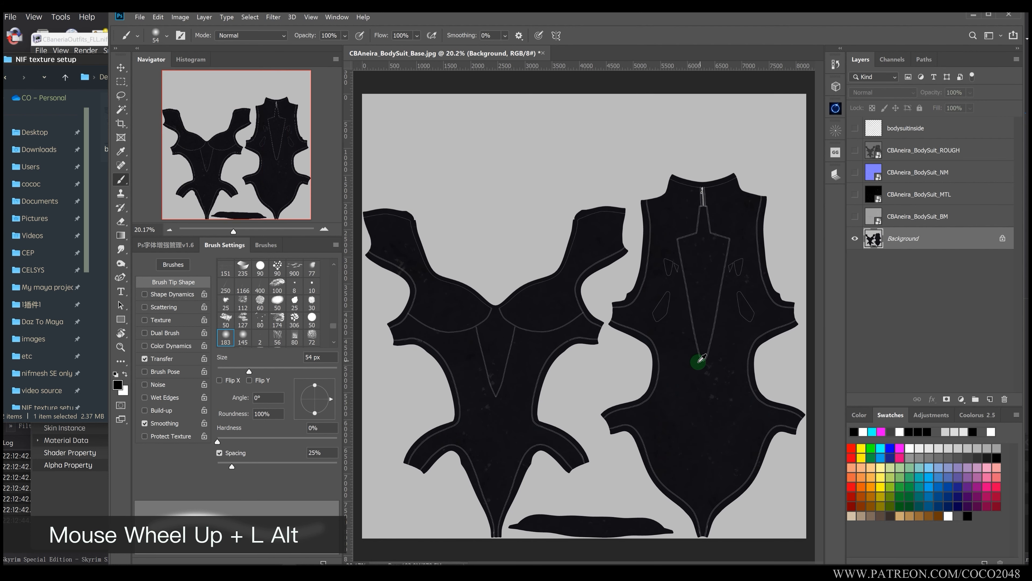
pyautogui.scroll(1, 506, 357)
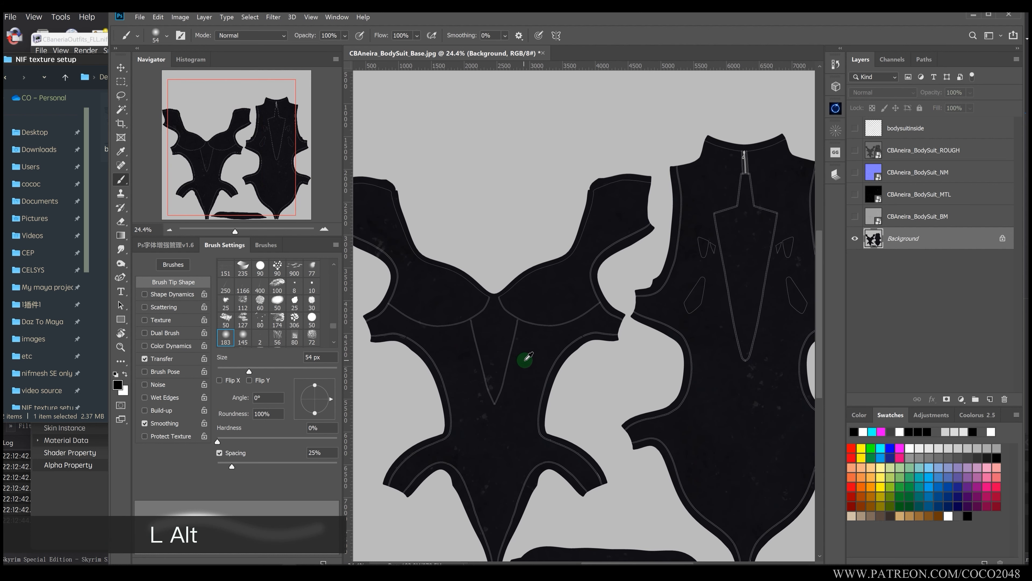
pyautogui.scroll(-1, 536, 356)
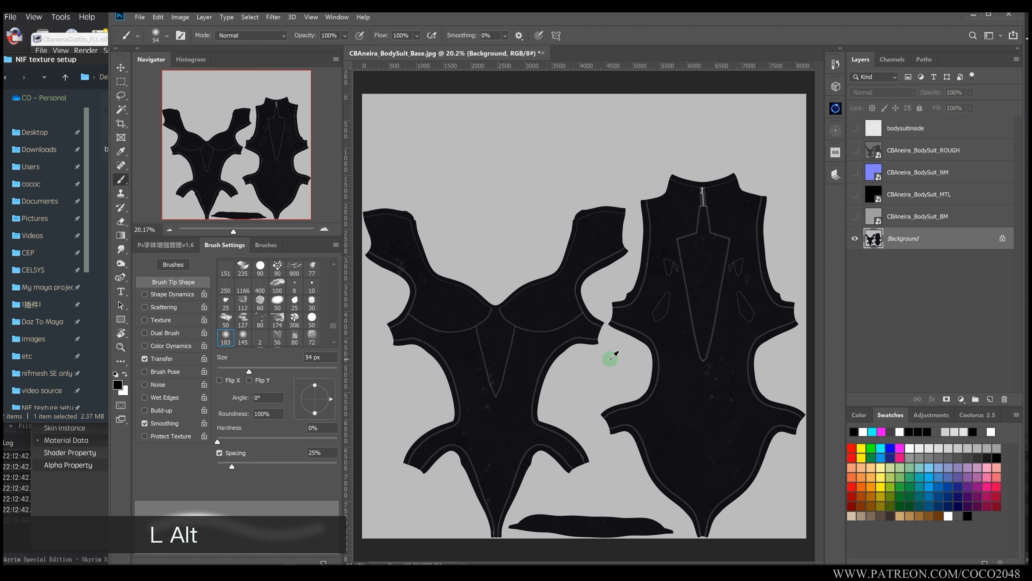
pyautogui.scroll(-1, 662, 353)
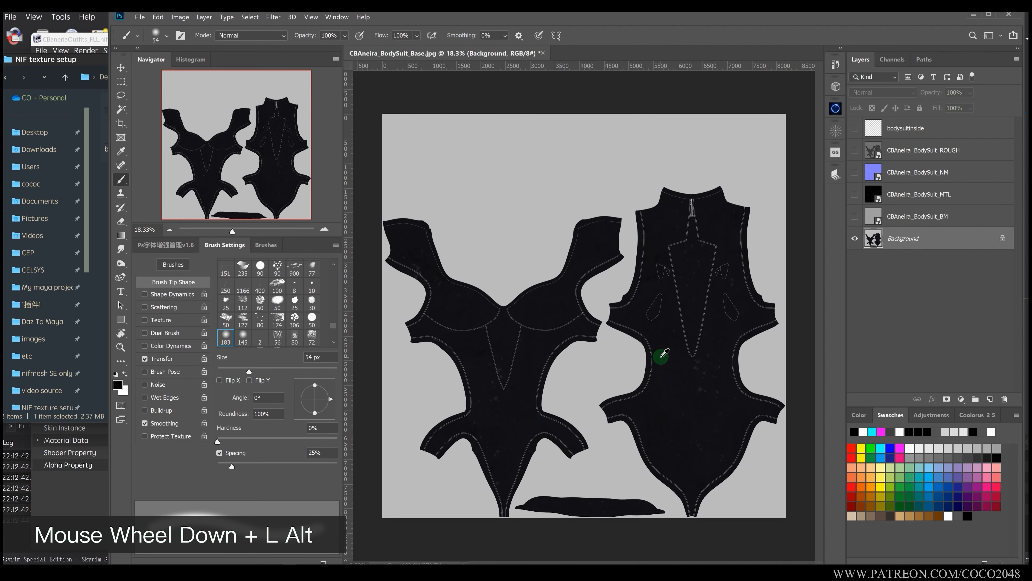
pyautogui.scroll(1, 675, 352)
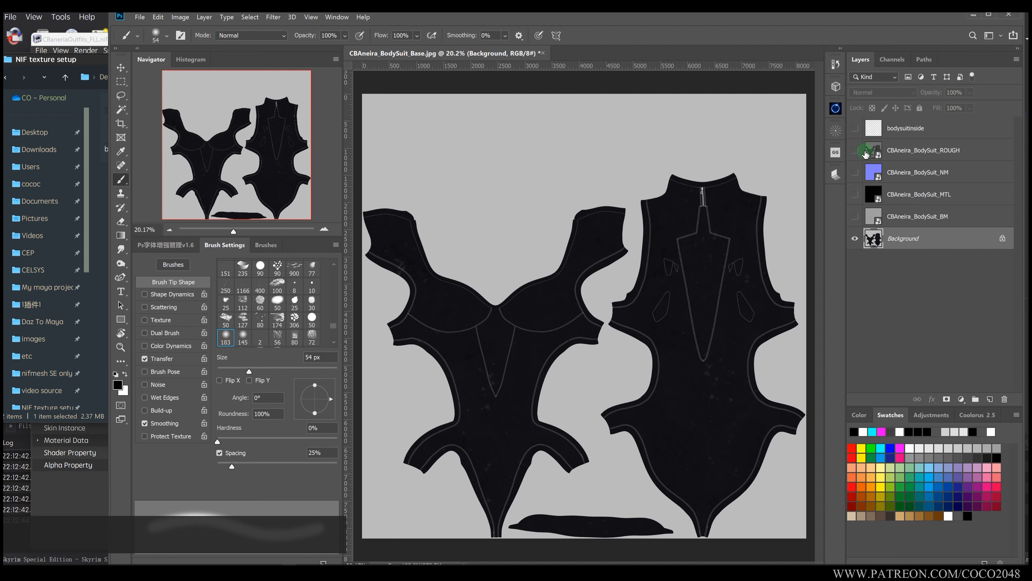
# Preview the ROUGH, MTL and BM layers one at a time over the base texture, hiding each again.
pyautogui.click(856, 151)
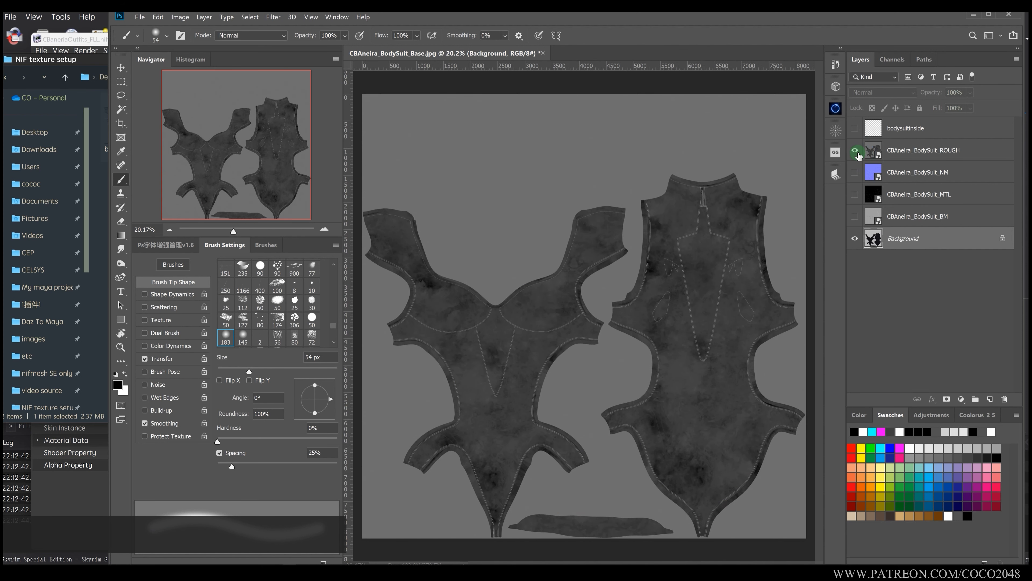
pyautogui.click(855, 151)
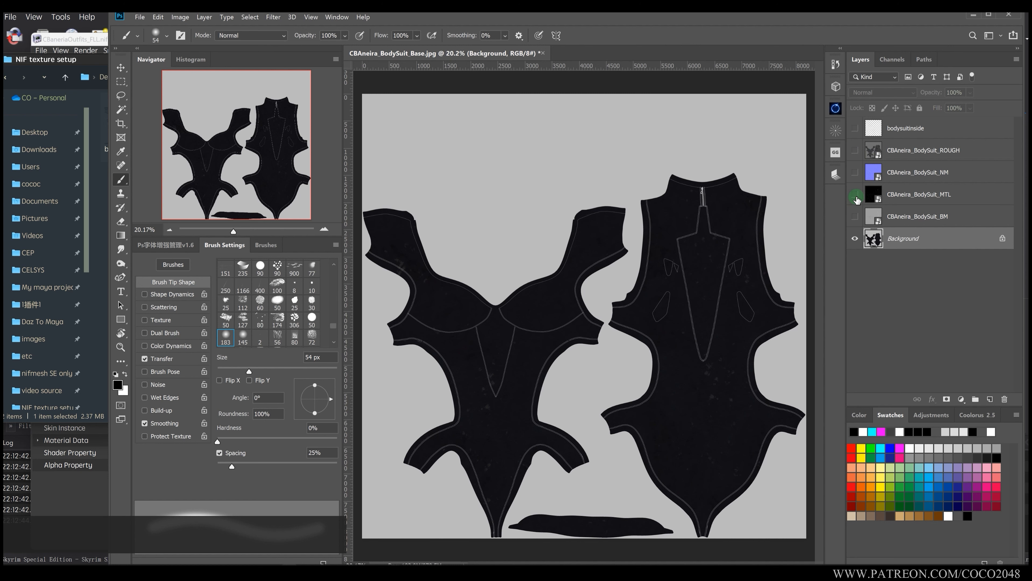
pyautogui.click(856, 196)
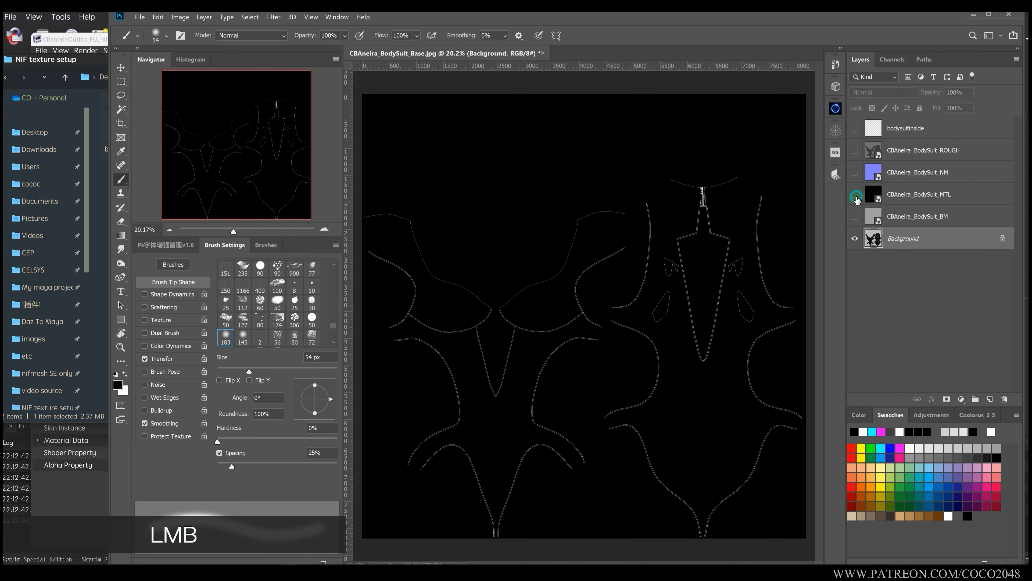
pyautogui.click(856, 196)
pyautogui.click(855, 218)
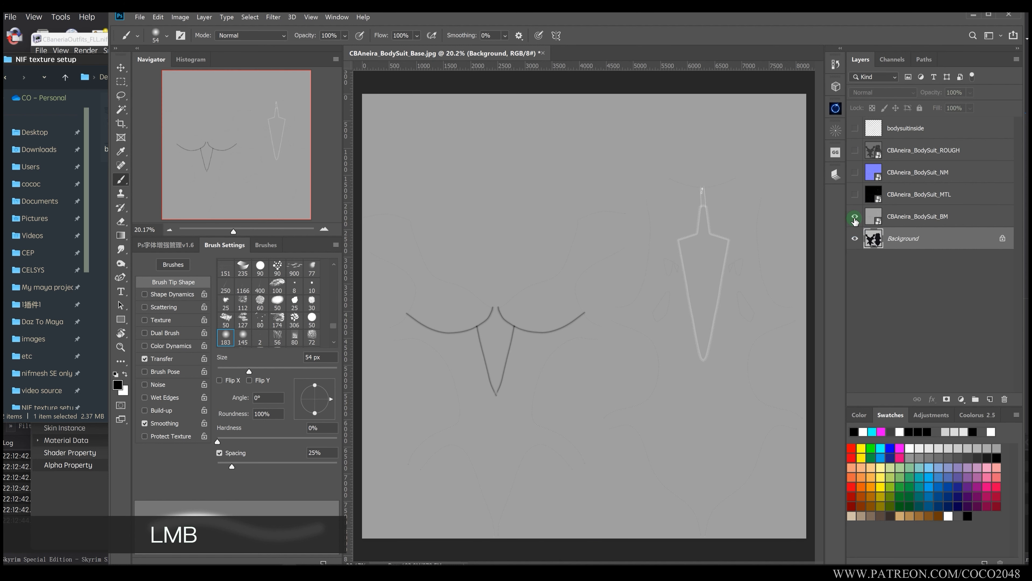
pyautogui.click(855, 218)
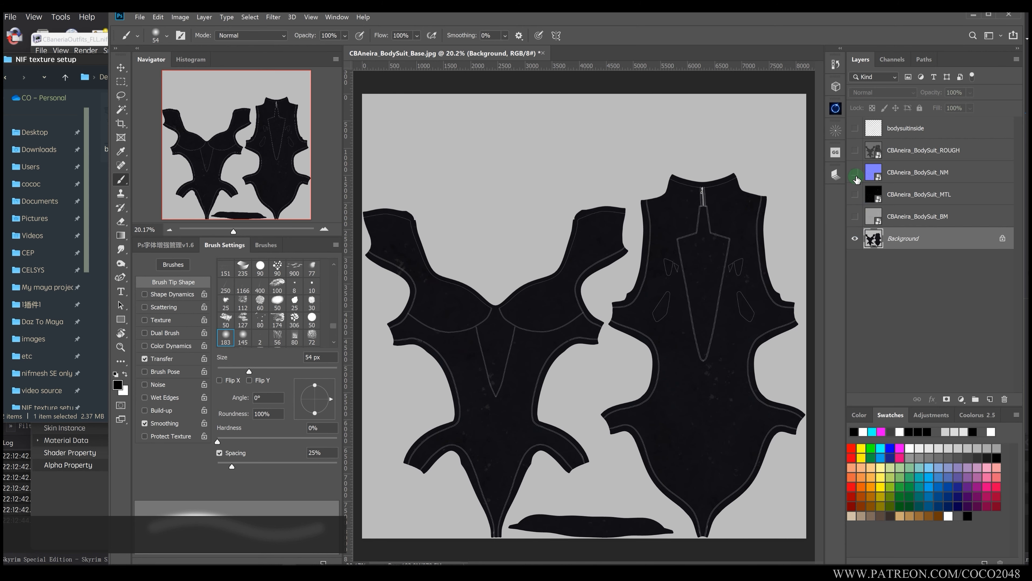
# Preview the NM map, then duplicate its layer directly above the Background layer and rasterize the copy.
pyautogui.click(855, 174)
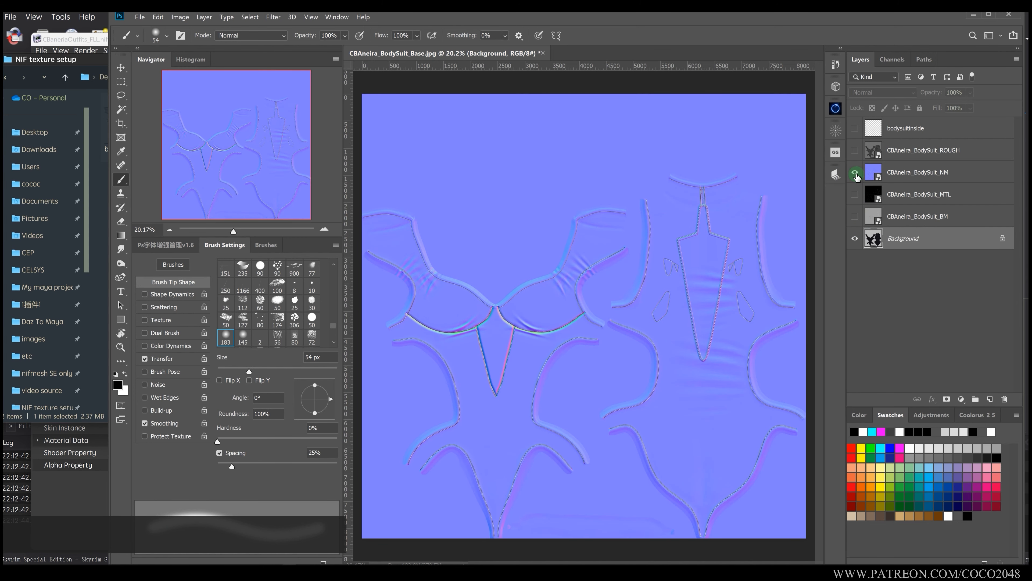
pyautogui.click(855, 174)
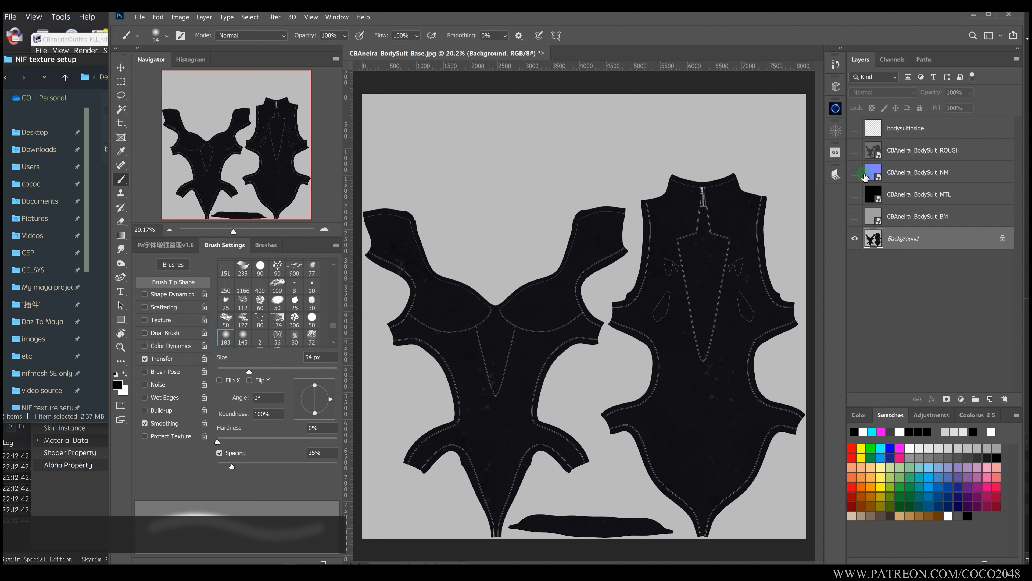
pyautogui.moveTo(864, 177); pyautogui.dragTo(916, 235)
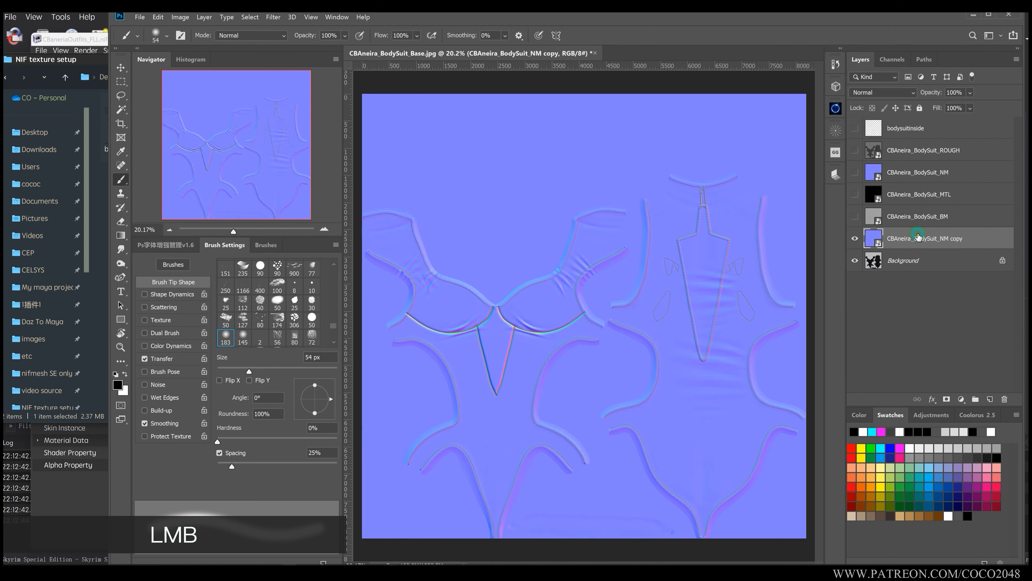
pyautogui.rightClick(918, 236)
pyautogui.click(839, 301)
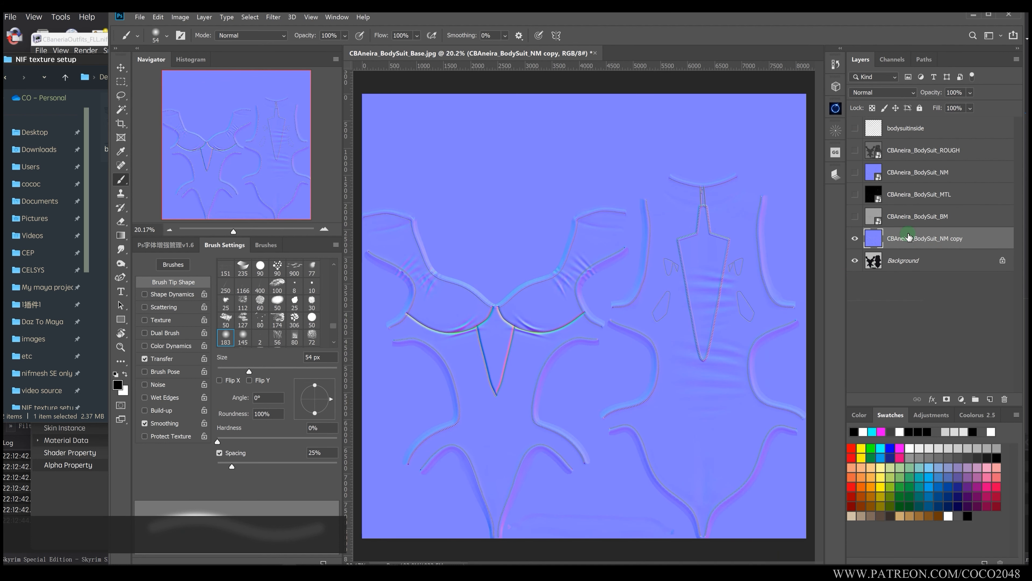
# Desaturate the NM copy layer to grayscale and set its blending mode to Soft Light.
pyautogui.hotkey('ctrl', 'shift', 'i')
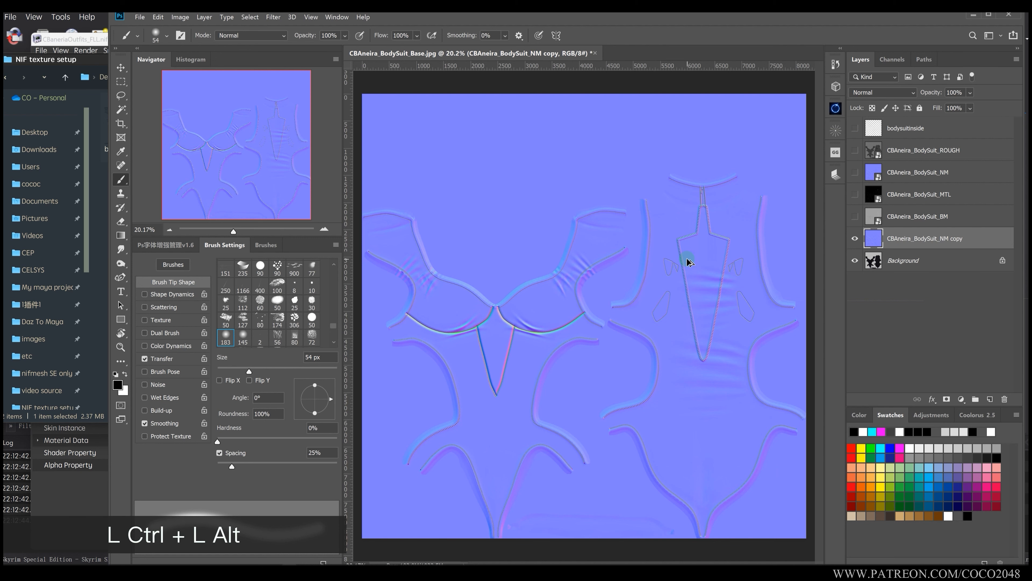
pyautogui.hotkey('ctrl', 'alt', 'u')
pyautogui.press('Escape')
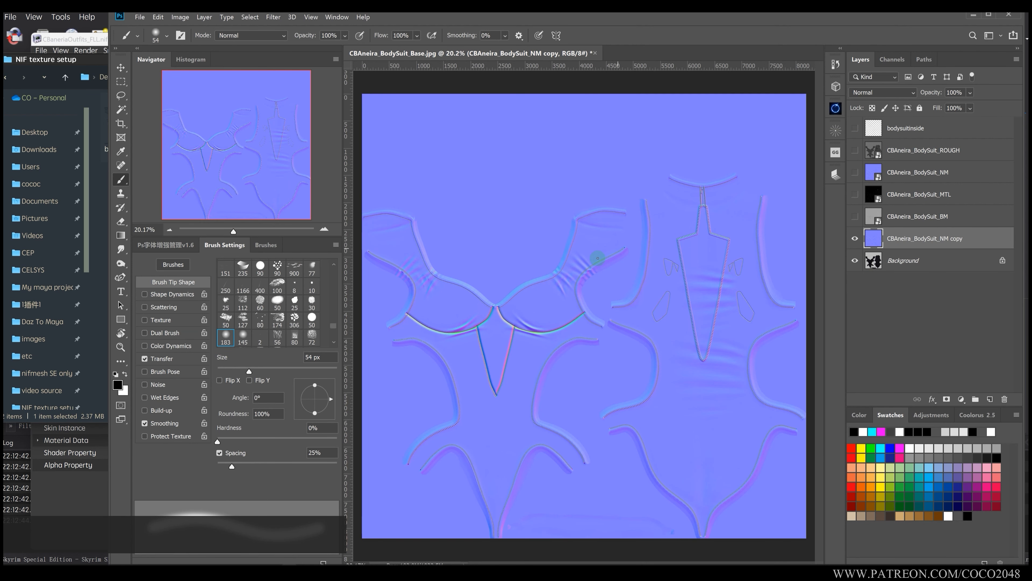
pyautogui.middleClick(679, 258)
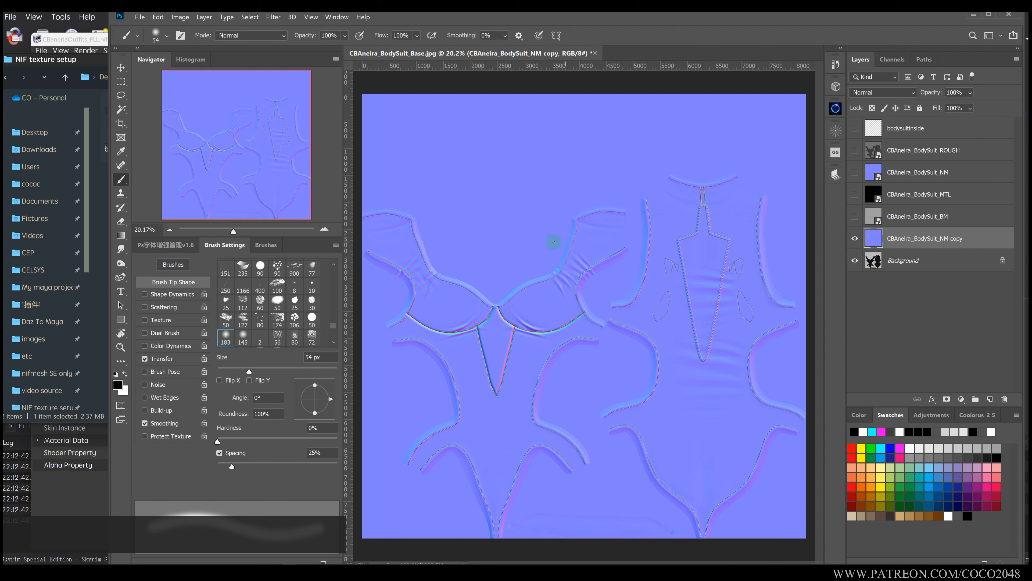
pyautogui.press('v')
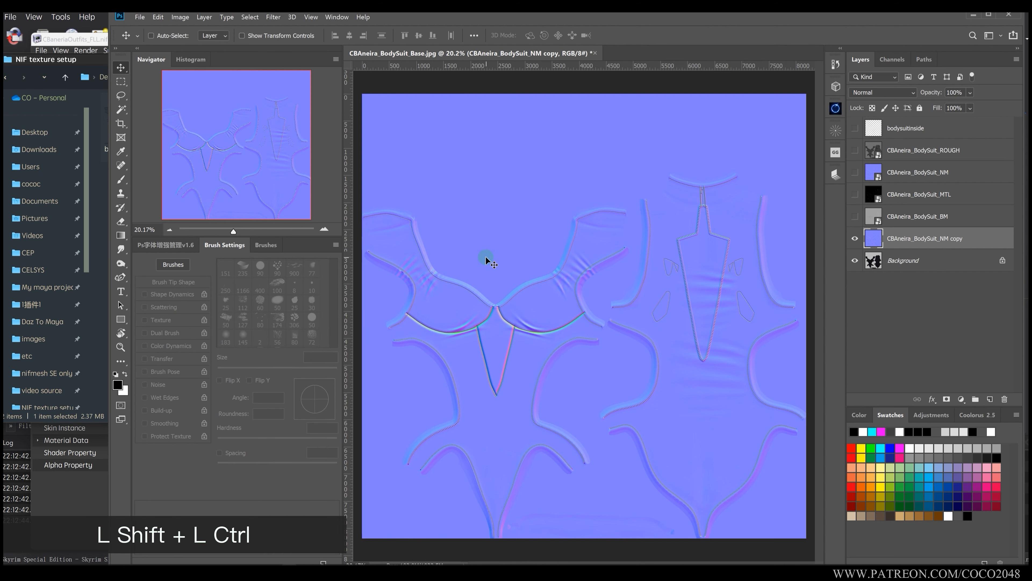
pyautogui.hotkey('ctrl', 'shift', 'u')
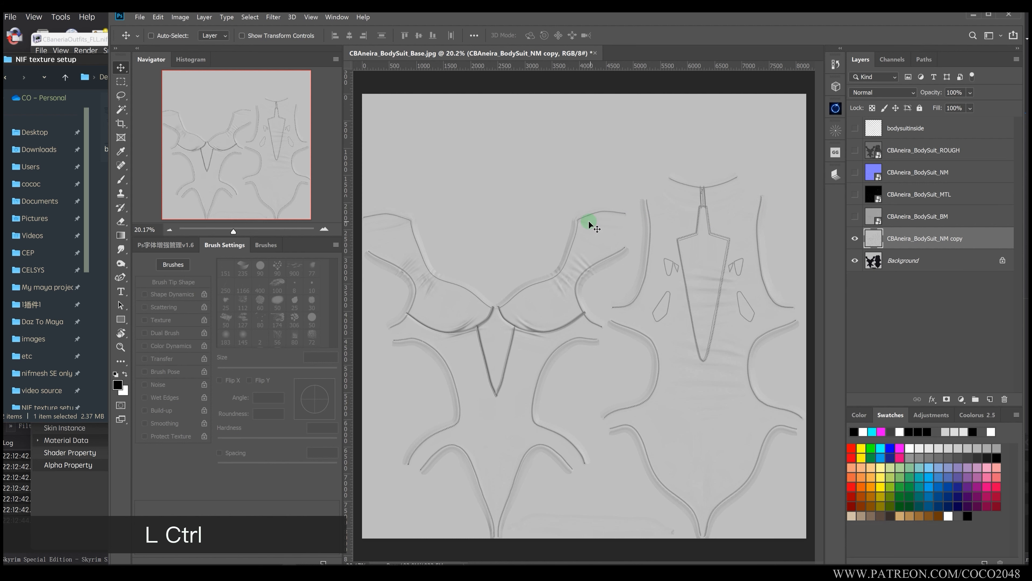
pyautogui.click(882, 92)
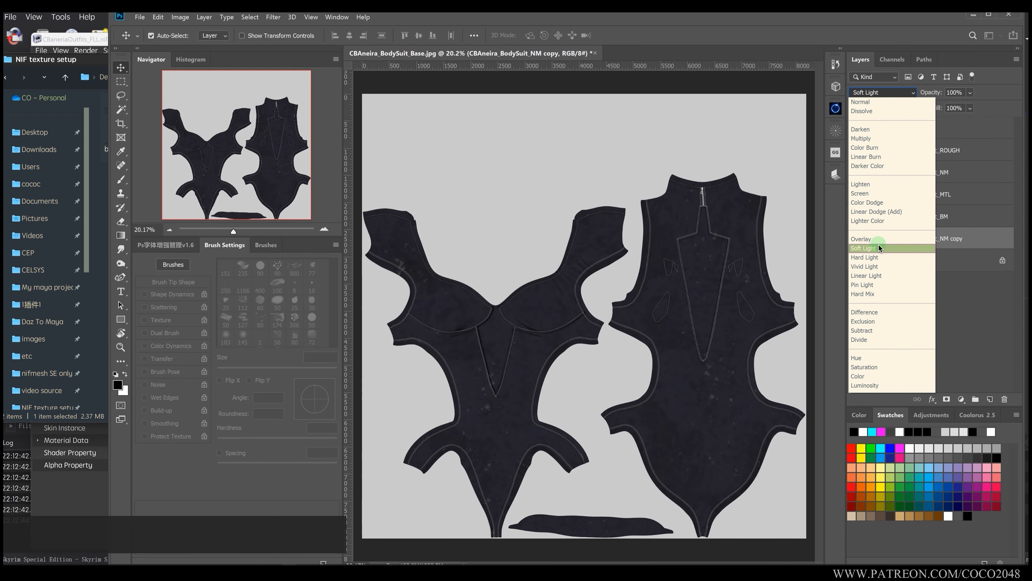
pyautogui.click(879, 245)
# Try a Levels adjustment of the midtones on the NM copy layer.
pyautogui.scroll(5, 468, 326)
pyautogui.hotkey('ctrl', 'l')
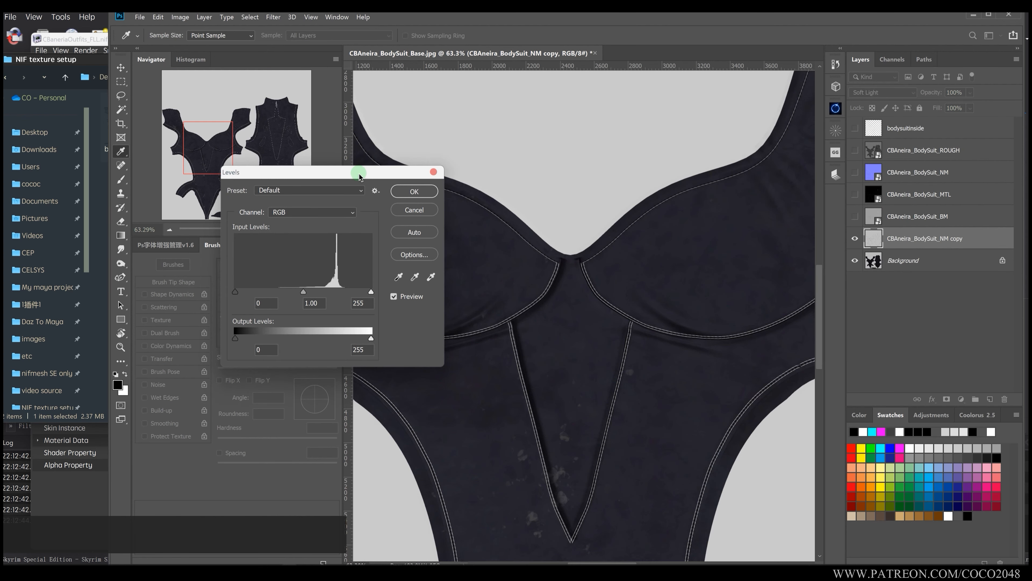
pyautogui.moveTo(360, 175); pyautogui.dragTo(287, 190)
pyautogui.moveTo(230, 308)
pyautogui.mouseDown()
pyautogui.moveTo(194, 307)
pyautogui.moveTo(296, 316)
pyautogui.moveTo(161, 300)
pyautogui.moveTo(243, 310)
pyautogui.moveTo(229, 310)
pyautogui.mouseUp()
pyautogui.click(342, 207)
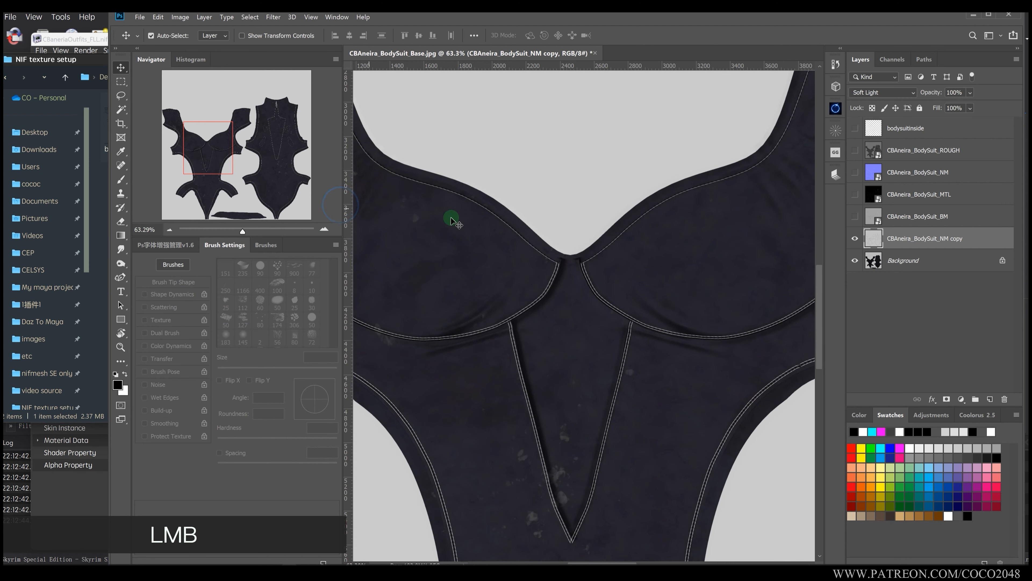
# Desaturate the NM copy layer once more and toggle its visibility to compare its shading with the plain base texture.
pyautogui.click(911, 239)
pyautogui.hotkey('ctrl', 'shift', 'u')
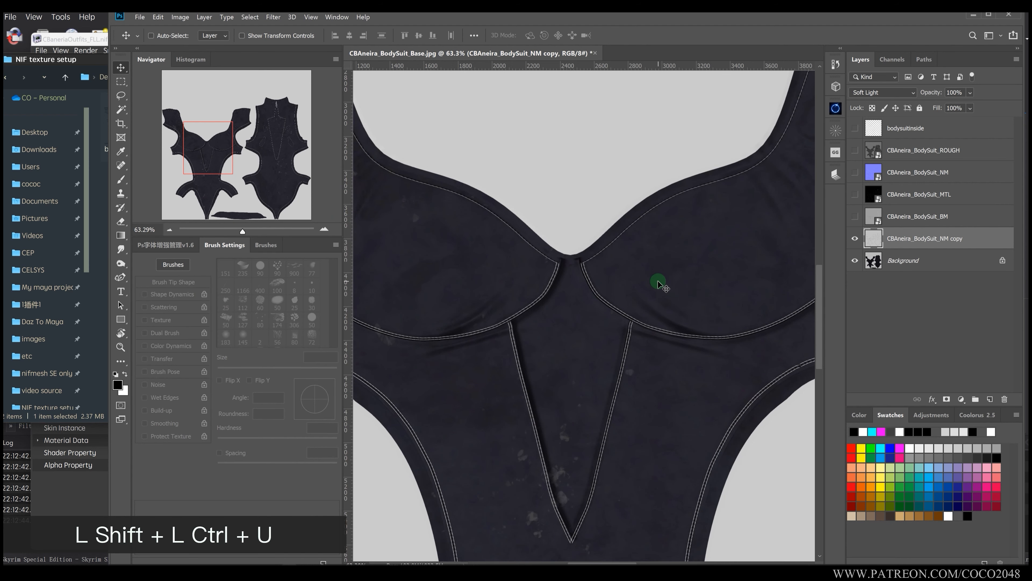
pyautogui.click(854, 238)
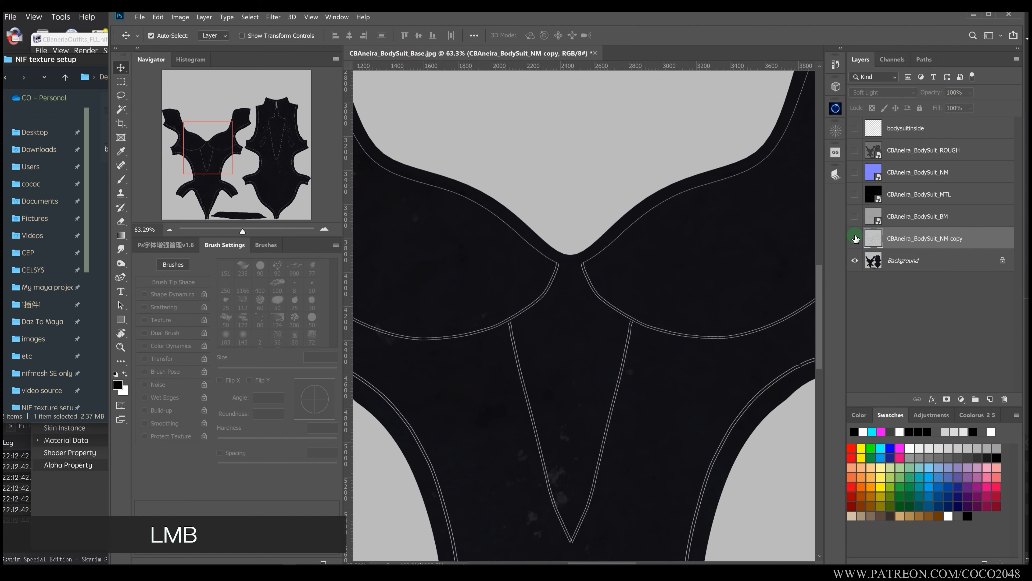
pyautogui.click(855, 238)
pyautogui.click(854, 239)
pyautogui.click(854, 239)
pyautogui.click(855, 239)
# Desaturate the Background base texture and show the NM copy layer over it again.
pyautogui.click(910, 261)
pyautogui.keyDown('alt'); pyautogui.scroll(-3, 579, 346); pyautogui.keyUp('alt')
pyautogui.keyDown('alt'); pyautogui.scroll(3, 579, 345); pyautogui.keyUp('alt')
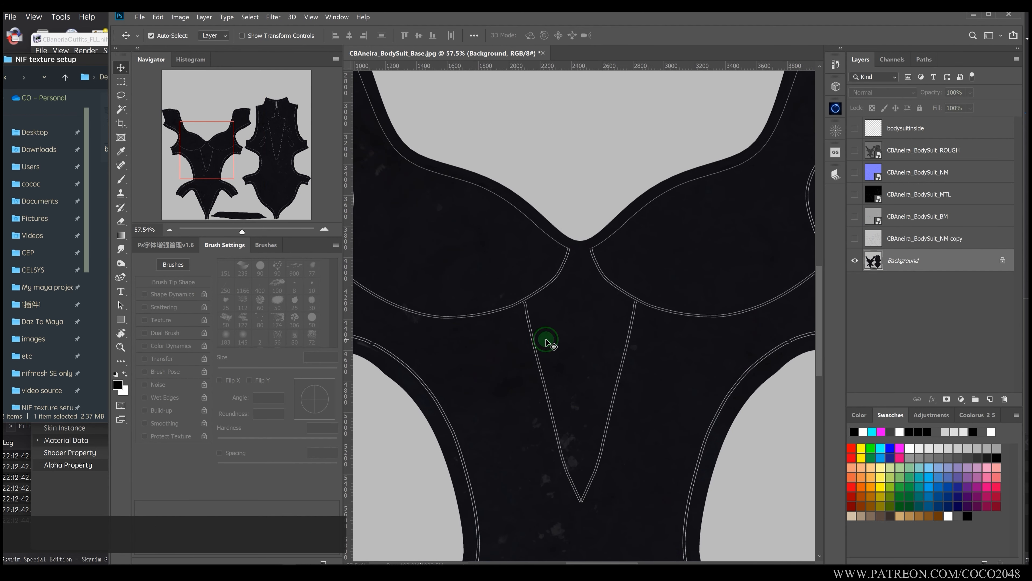
pyautogui.click(181, 17)
pyautogui.moveTo(244, 46)
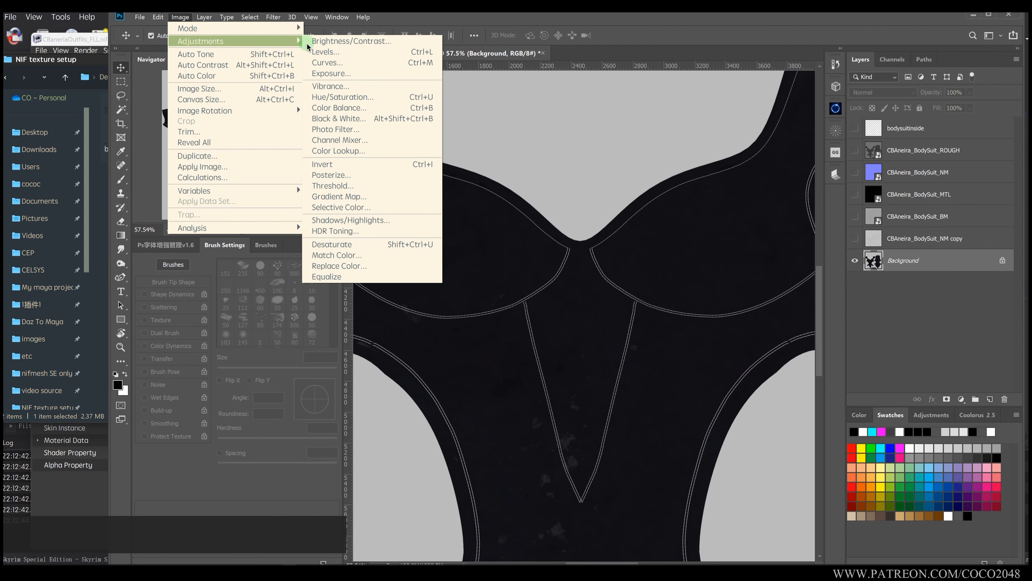
pyautogui.click(332, 244)
pyautogui.click(855, 238)
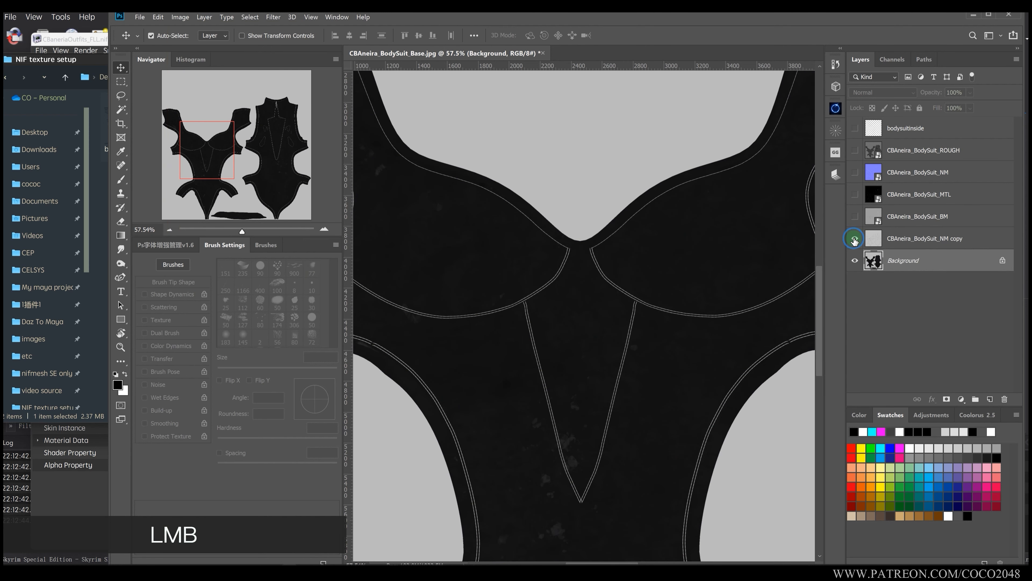
# Darken the Background layer with Levels by lowering its white output level to roughly half.
pyautogui.click(925, 238)
pyautogui.keyDown('alt'); pyautogui.scroll(-5, 541, 283); pyautogui.keyUp('alt')
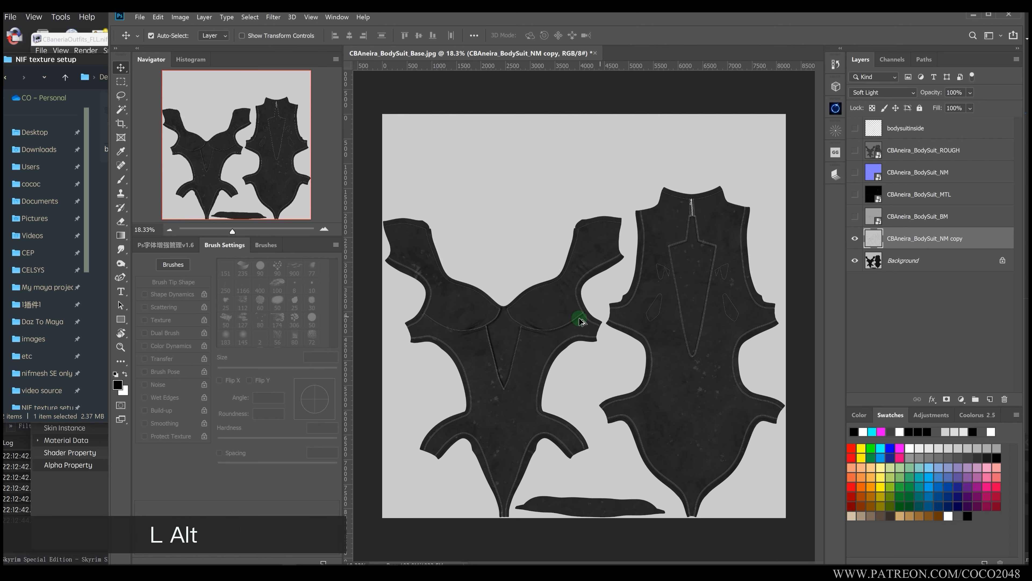
pyautogui.keyDown('alt'); pyautogui.scroll(5, 581, 321); pyautogui.keyUp('alt')
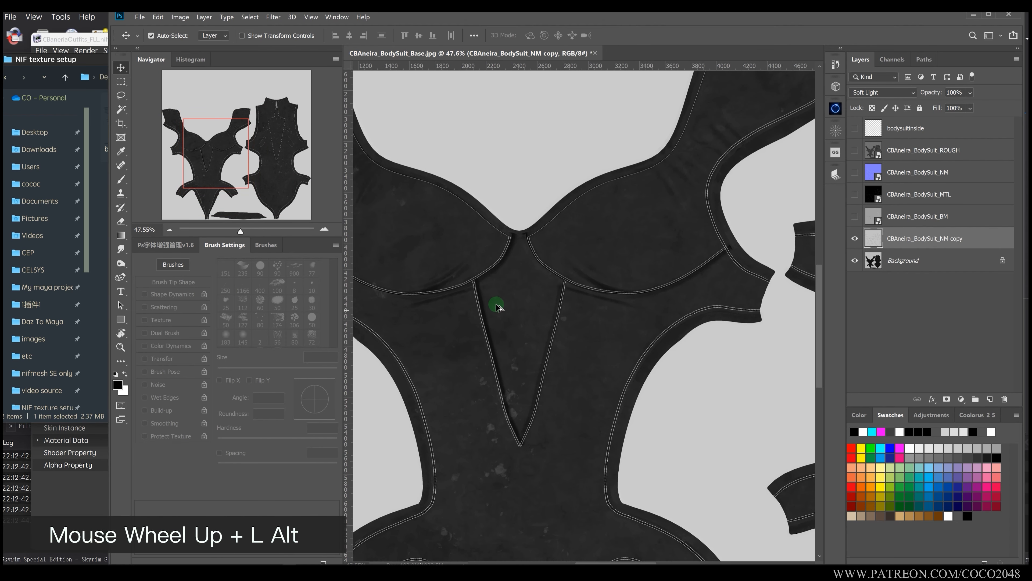
pyautogui.click(500, 308)
pyautogui.moveTo(530, 283); pyautogui.dragTo(544, 294)
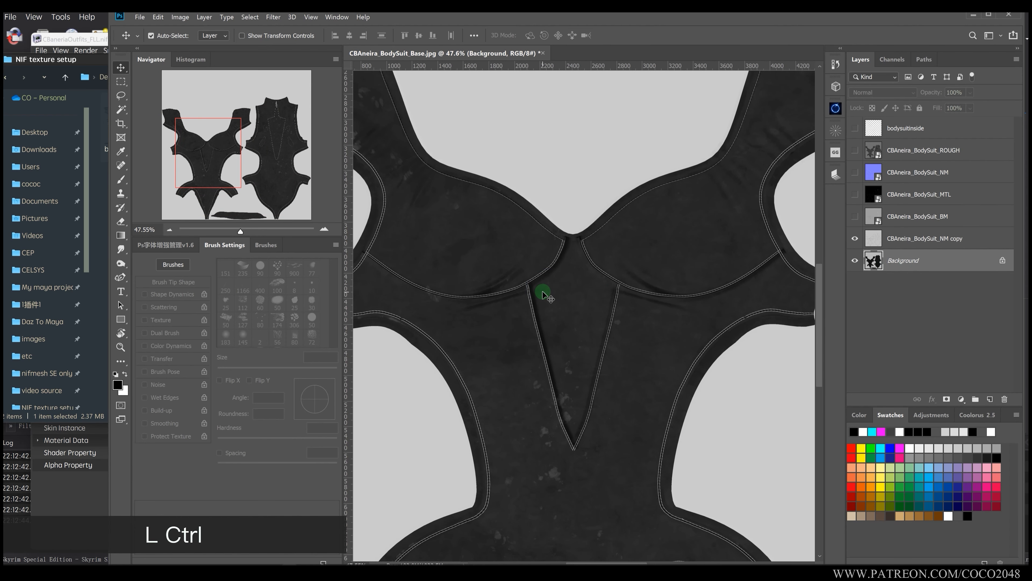
pyautogui.hotkey('ctrl', 'l')
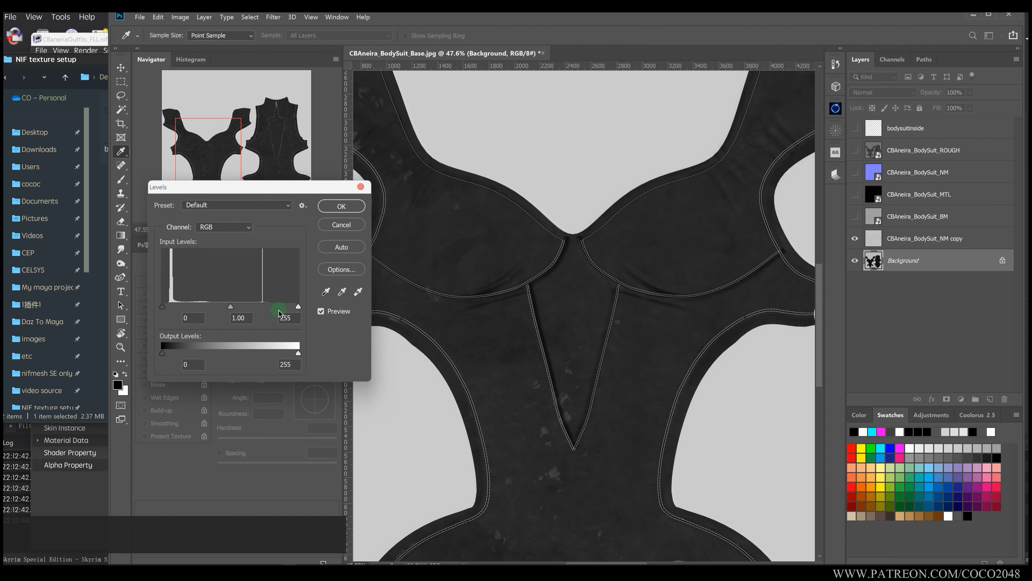
pyautogui.moveTo(296, 352); pyautogui.dragTo(232, 350)
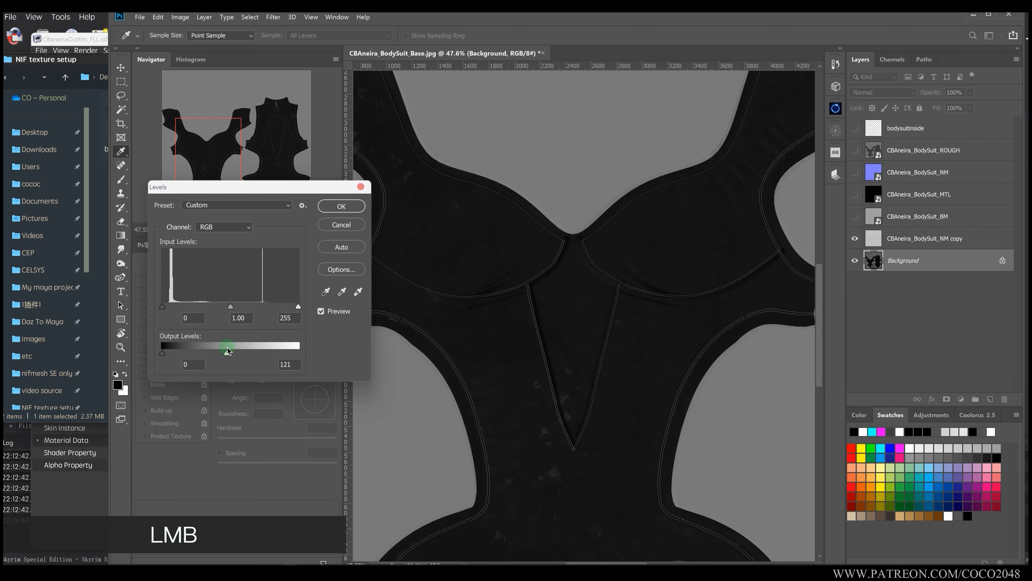
pyautogui.moveTo(218, 349)
pyautogui.mouseDown()
pyautogui.moveTo(185, 350)
pyautogui.moveTo(265, 346)
pyautogui.moveTo(219, 343)
pyautogui.moveTo(231, 342)
pyautogui.mouseUp()
pyautogui.click(341, 207)
# Strengthen the NM copy layer's contrast with Levels, raising the black input level to about 116 and lowering the white input level.
pyautogui.scroll(-5, 551, 269)
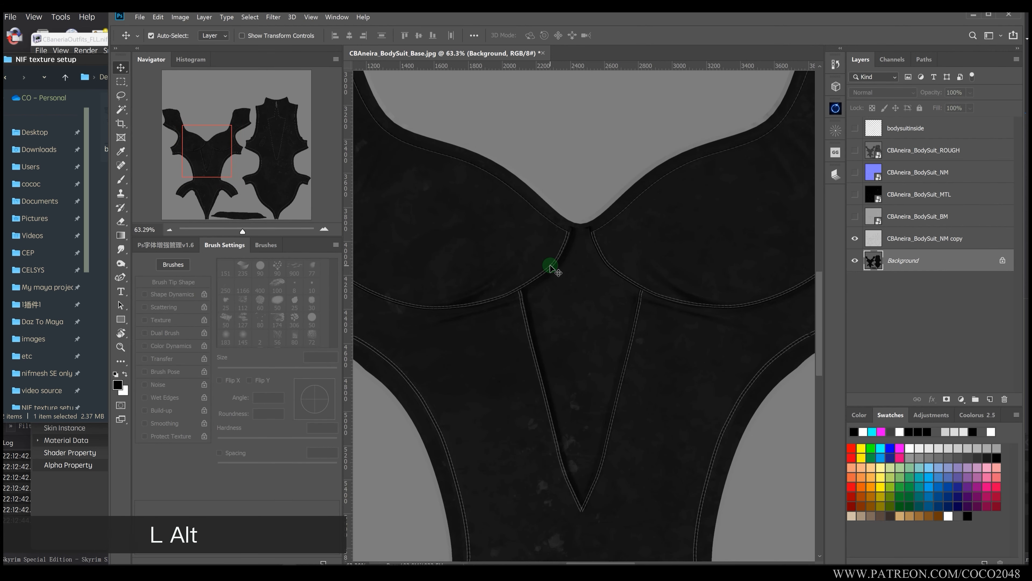
pyautogui.scroll(3, 707, 289)
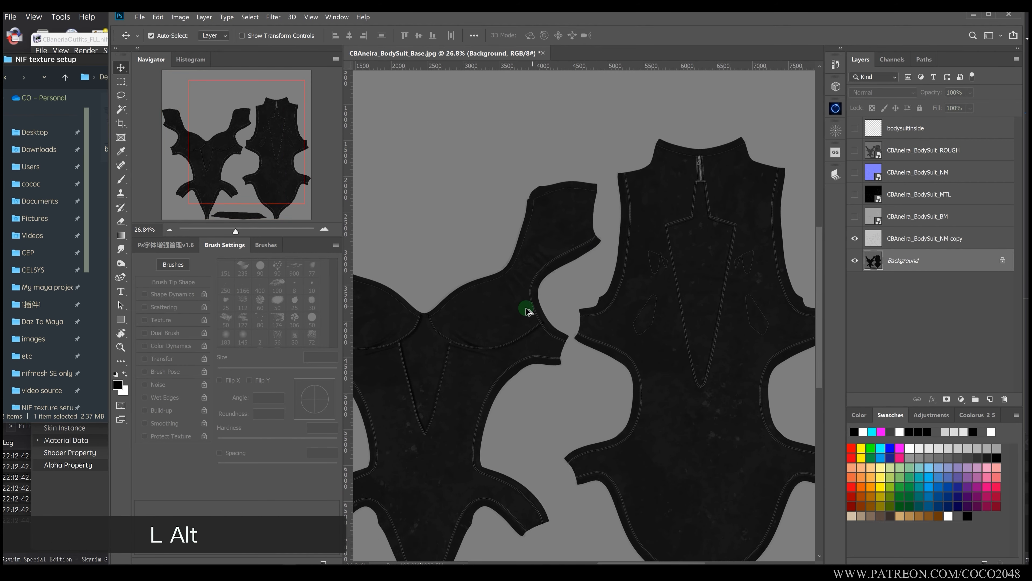
pyautogui.scroll(2, 487, 339)
pyautogui.keyDown('alt'); pyautogui.scroll(2, 523, 326); pyautogui.keyUp('alt')
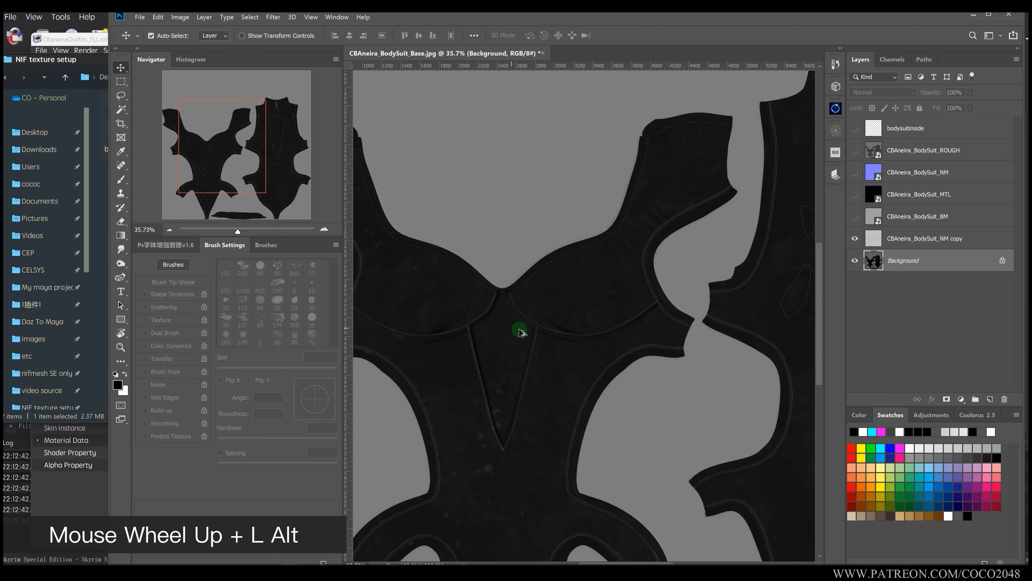
pyautogui.click(643, 272)
pyautogui.hotkey('ctrl', 'l')
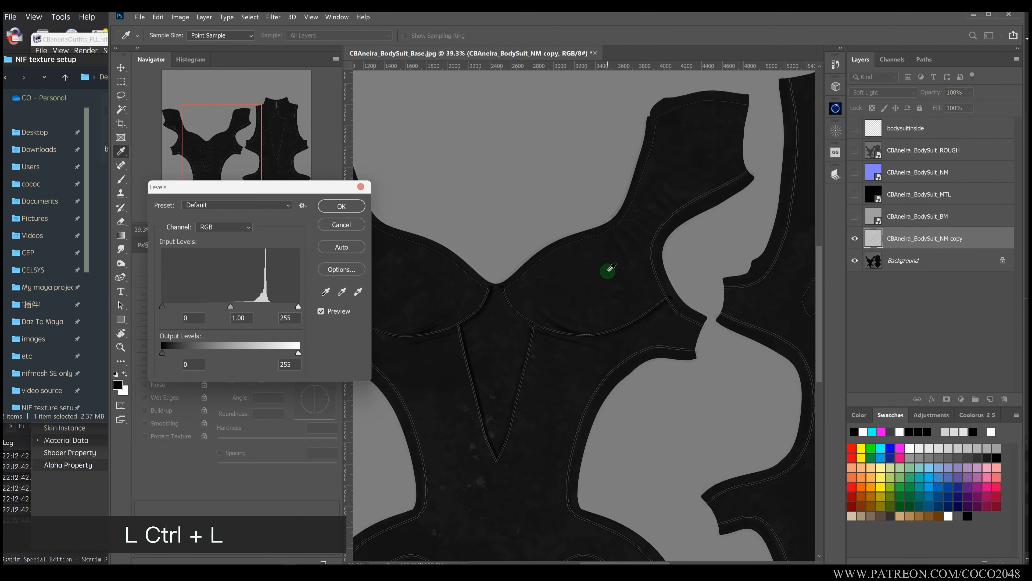
pyautogui.moveTo(255, 183); pyautogui.dragTo(222, 263)
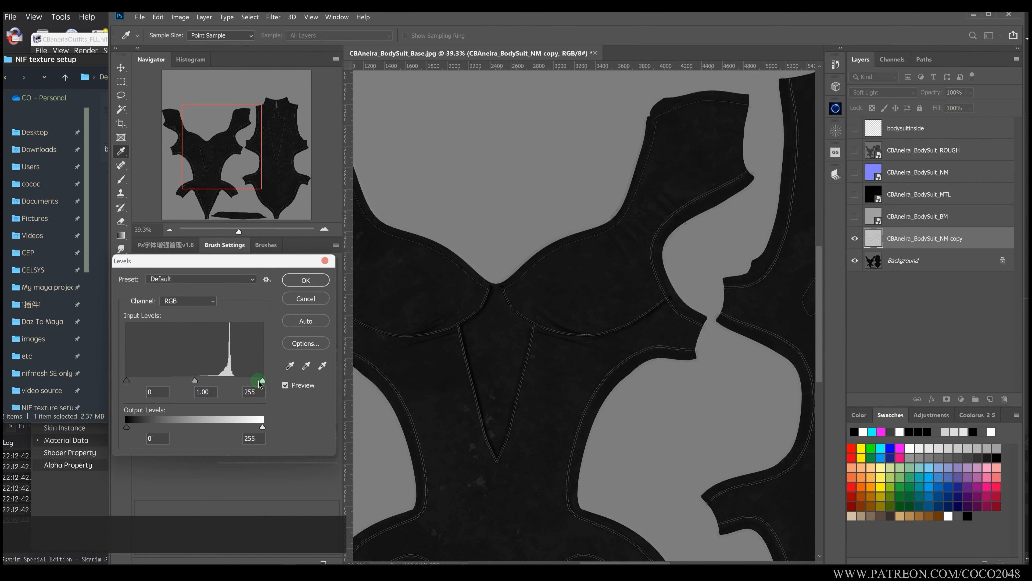
pyautogui.moveTo(259, 381)
pyautogui.mouseDown()
pyautogui.moveTo(237, 380)
pyautogui.moveTo(269, 380)
pyautogui.mouseUp()
pyautogui.moveTo(196, 380); pyautogui.dragTo(231, 383)
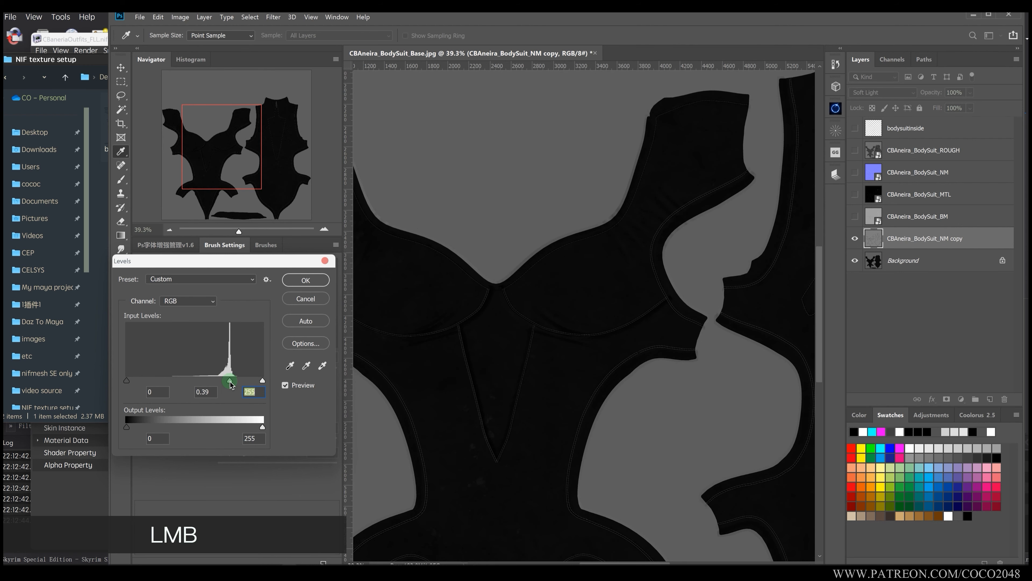
pyautogui.hotkey('ctrl', 'z')
pyautogui.moveTo(127, 380); pyautogui.dragTo(189, 388)
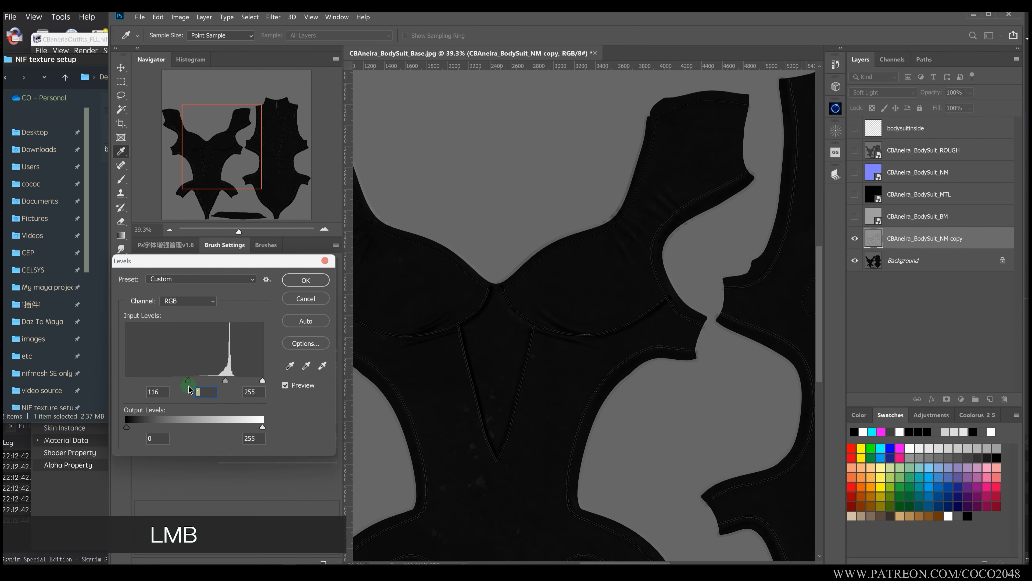
pyautogui.moveTo(262, 380); pyautogui.dragTo(190, 382)
pyautogui.click(305, 280)
# Reduce the NM copy layer's opacity to 51% and select the Background layer.
pyautogui.press('v')
pyautogui.click(920, 229)
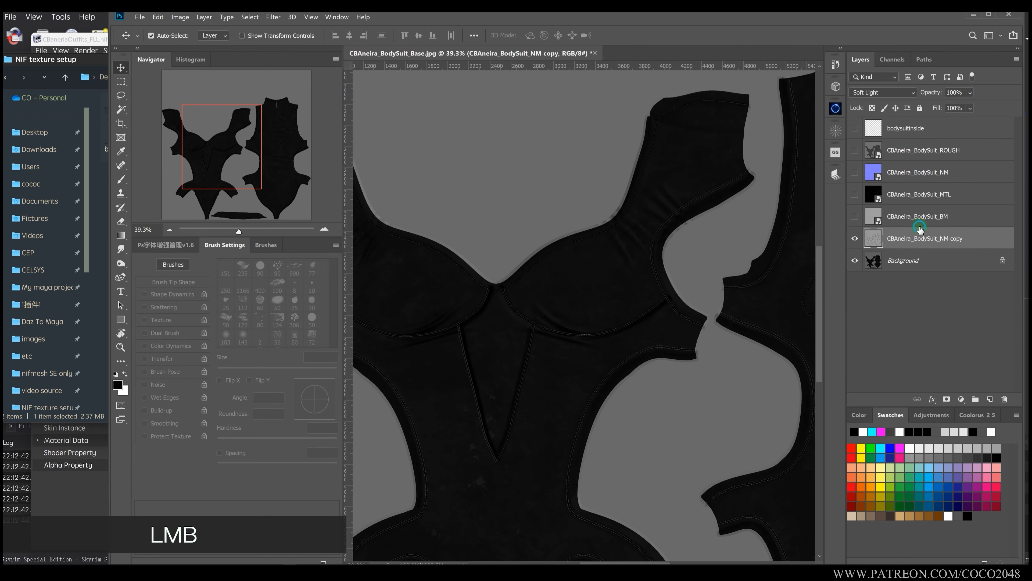
pyautogui.scroll(-1, 533, 345)
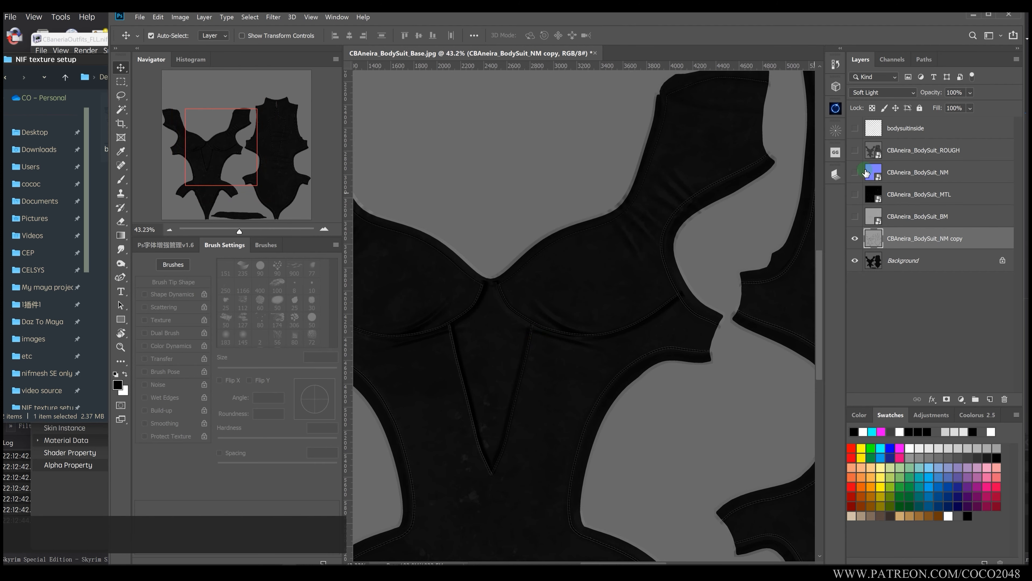
pyautogui.moveTo(936, 96); pyautogui.dragTo(928, 95)
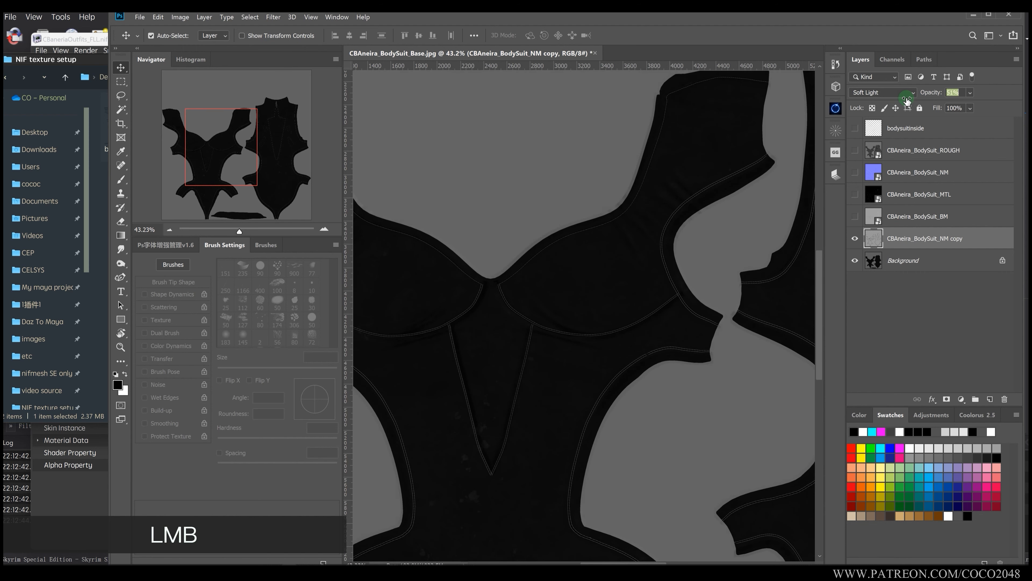
pyautogui.scroll(-7, 626, 334)
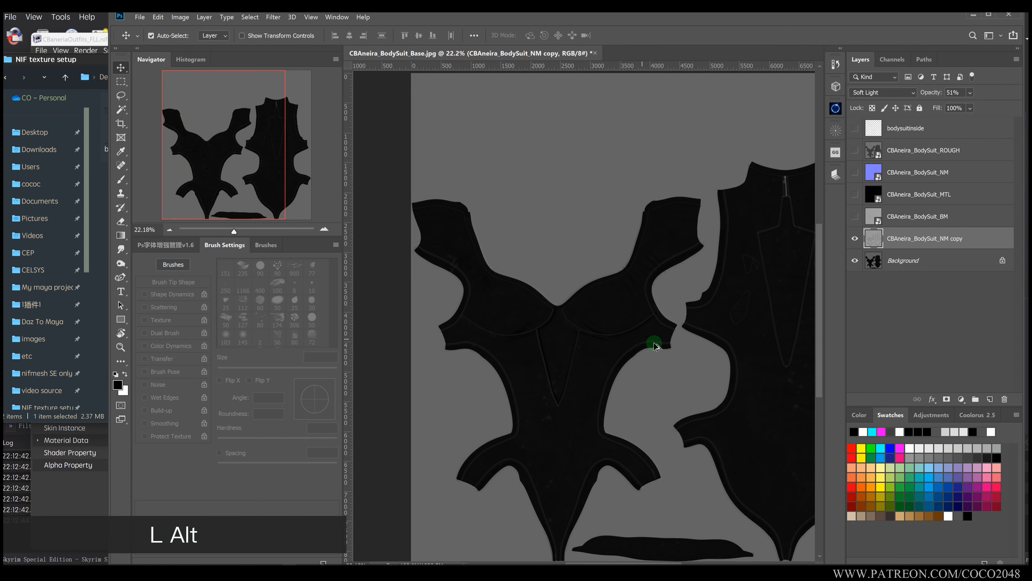
pyautogui.scroll(4, 626, 311)
pyautogui.scroll(-3, 626, 311)
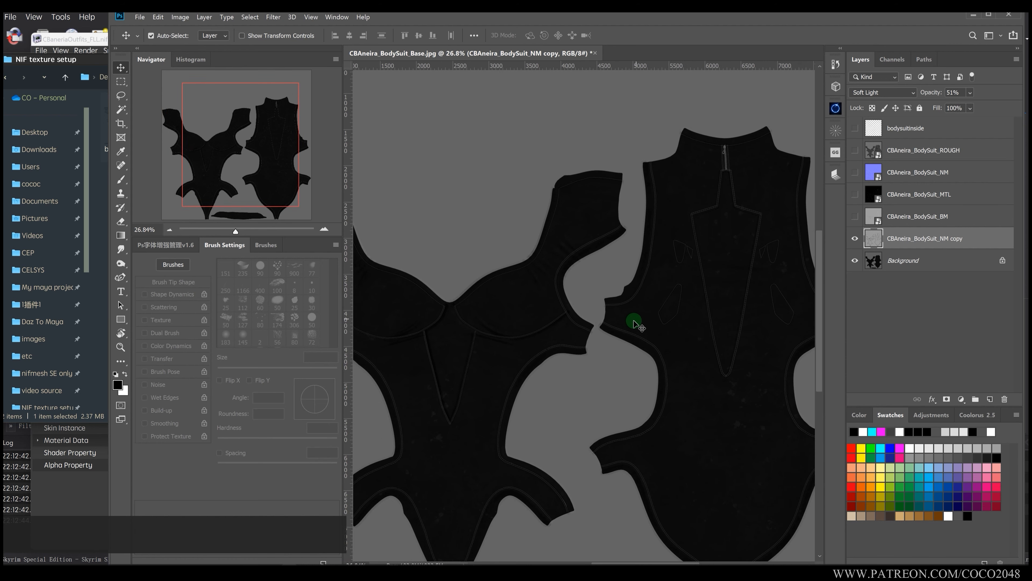
pyautogui.click(960, 265)
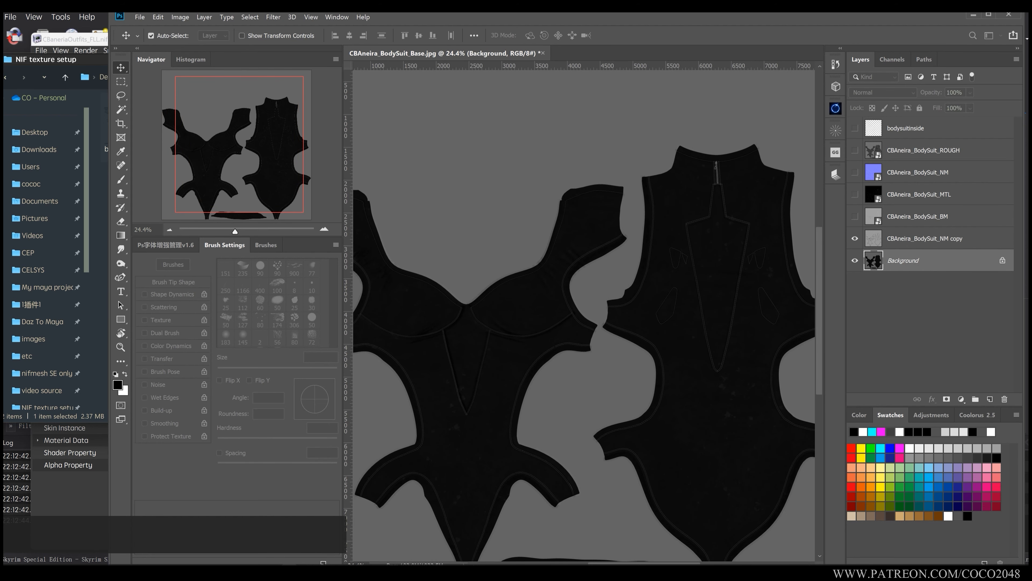
# Unlock the Background layer and group it with the CBAneira_BodySuit_NM copy layer in a group named color_base.
pyautogui.doubleClick(959, 262)
pyautogui.click(652, 209)
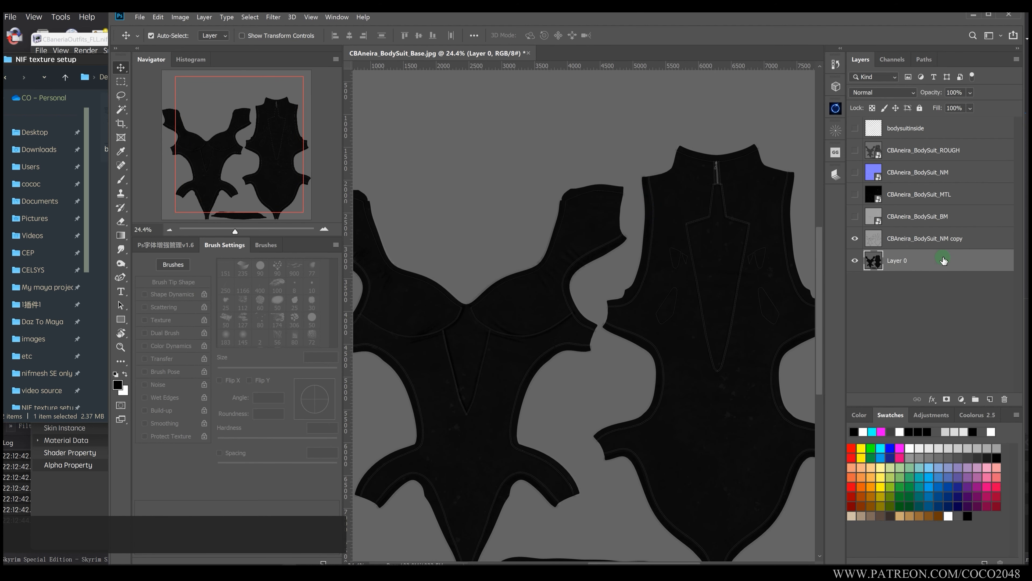
pyautogui.keyDown('ctrl'); pyautogui.click(945, 241); pyautogui.keyUp('ctrl')
pyautogui.hotkey('ctrl', 'g')
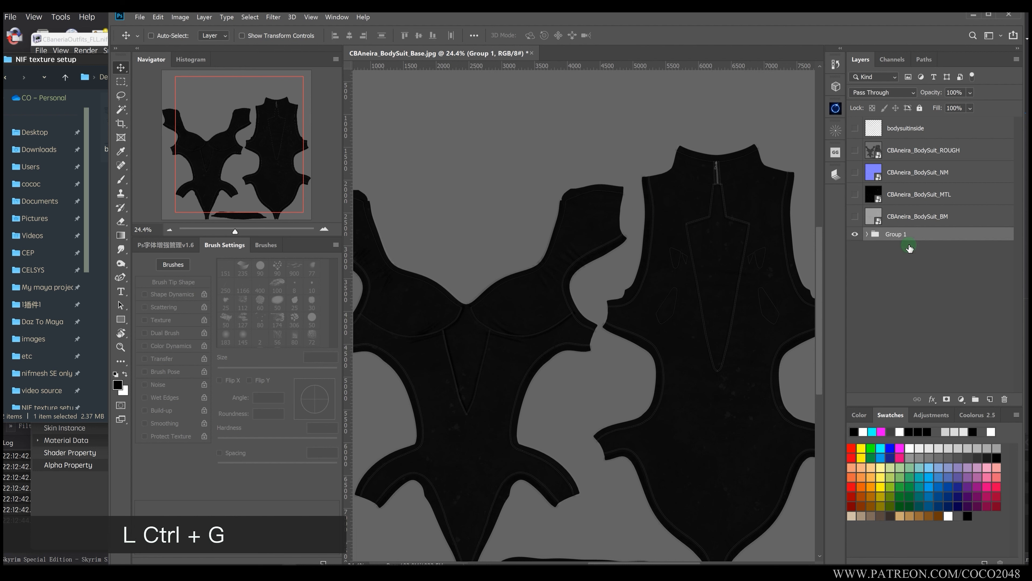
pyautogui.doubleClick(896, 234)
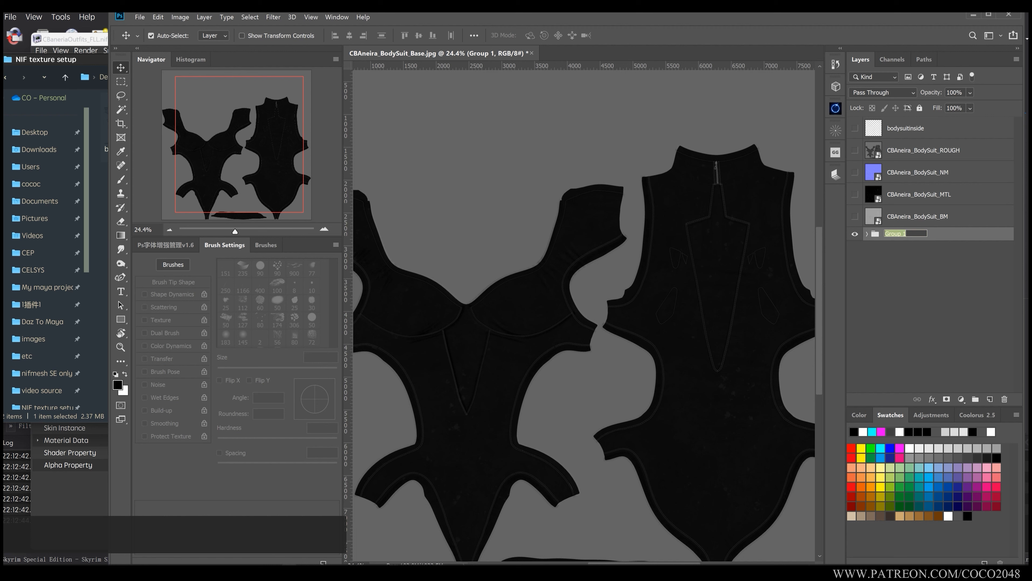
pyautogui.press('BackSpace')
pyautogui.write('color_base')
pyautogui.press('Return')
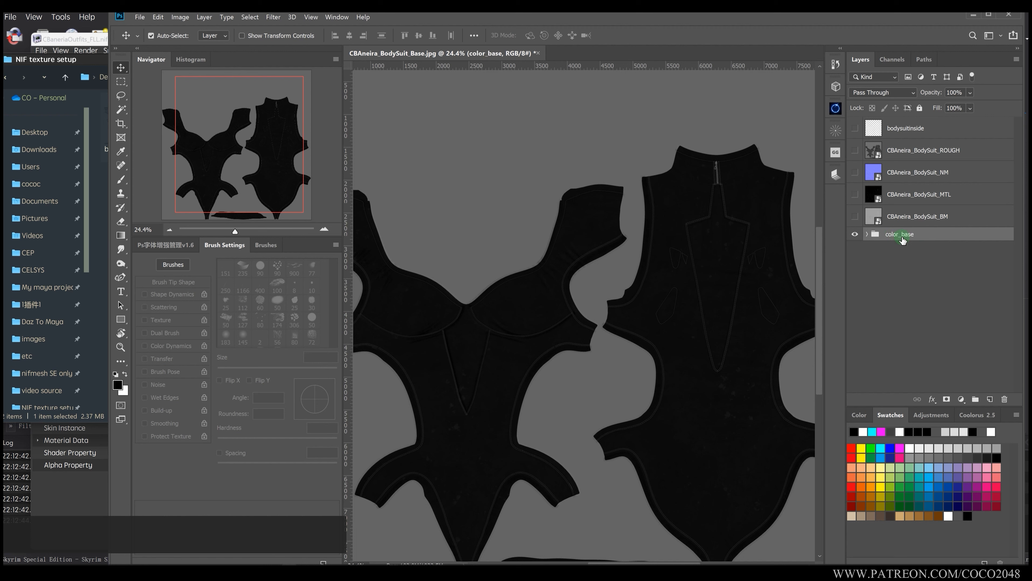
# Create an empty layer group named normalmap above the color_base group.
pyautogui.click(975, 399)
pyautogui.doubleClick(896, 233)
pyautogui.write('normal')
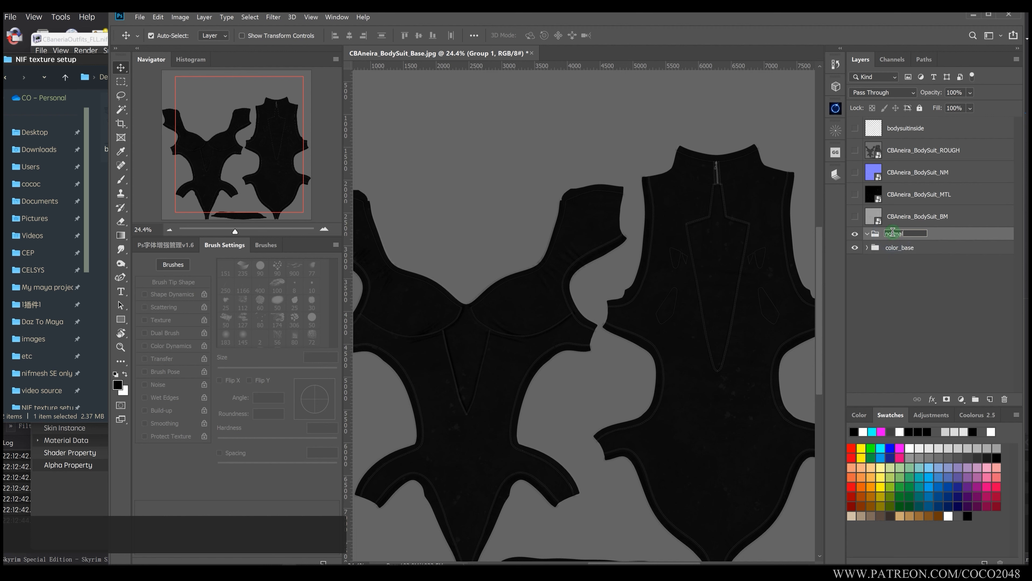
pyautogui.write('map')
pyautogui.press('Return')
# Create another layer group named environment mask above the normalmap group.
pyautogui.click(976, 399)
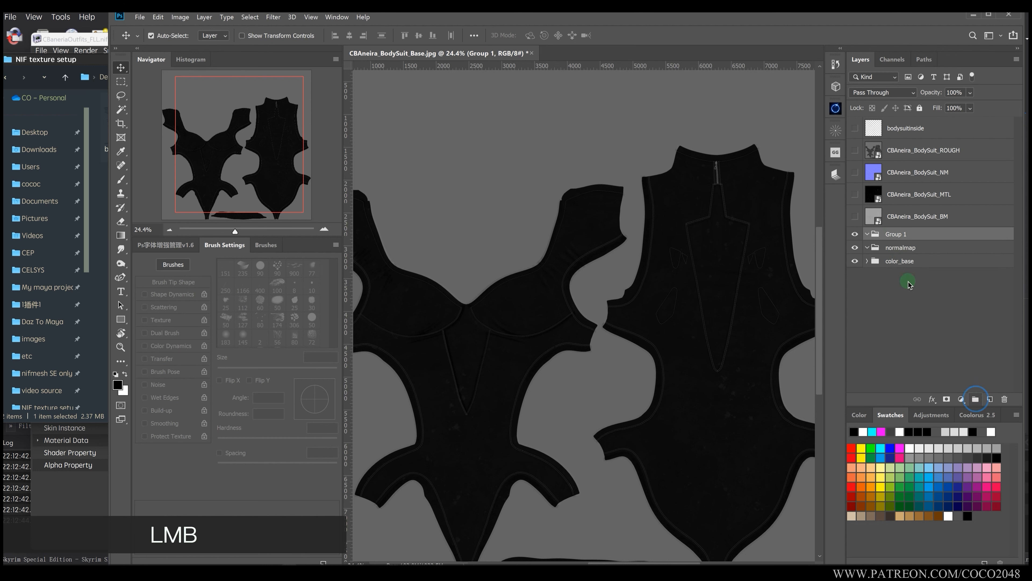
pyautogui.doubleClick(896, 233)
pyautogui.press('super')
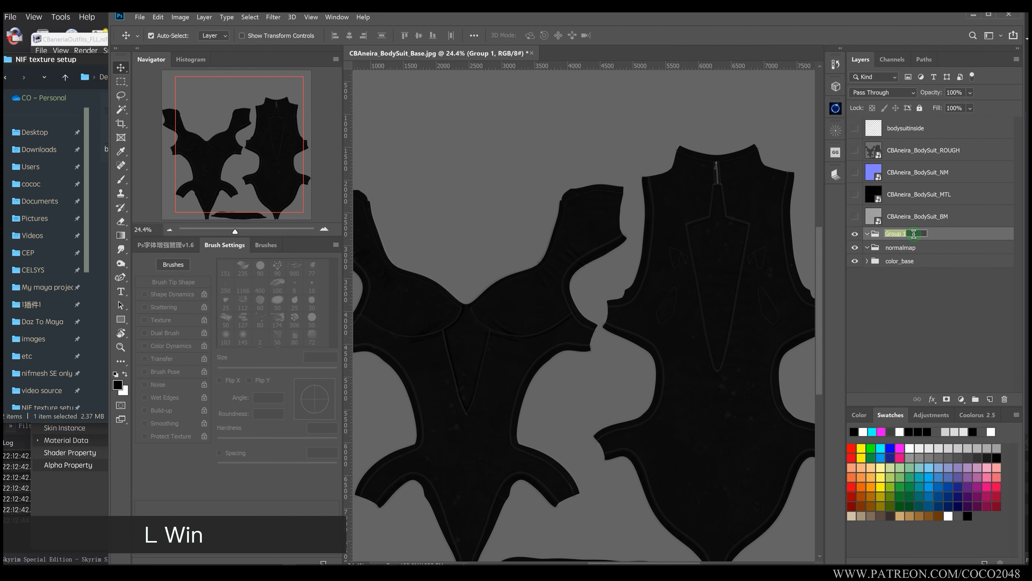
pyautogui.write('environment ')
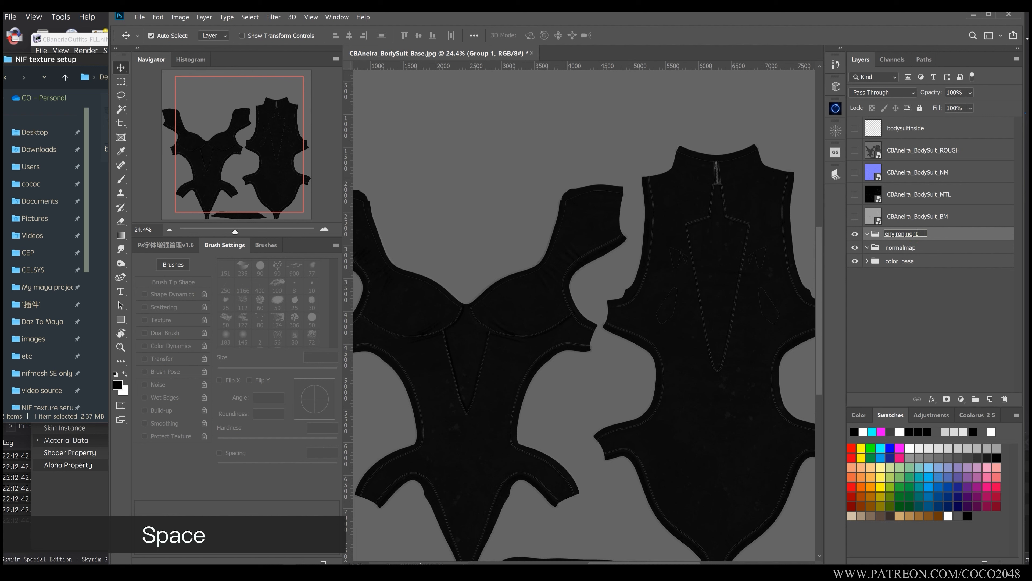
pyautogui.write('mask')
pyautogui.press('BackSpace')
pyautogui.press('Return')
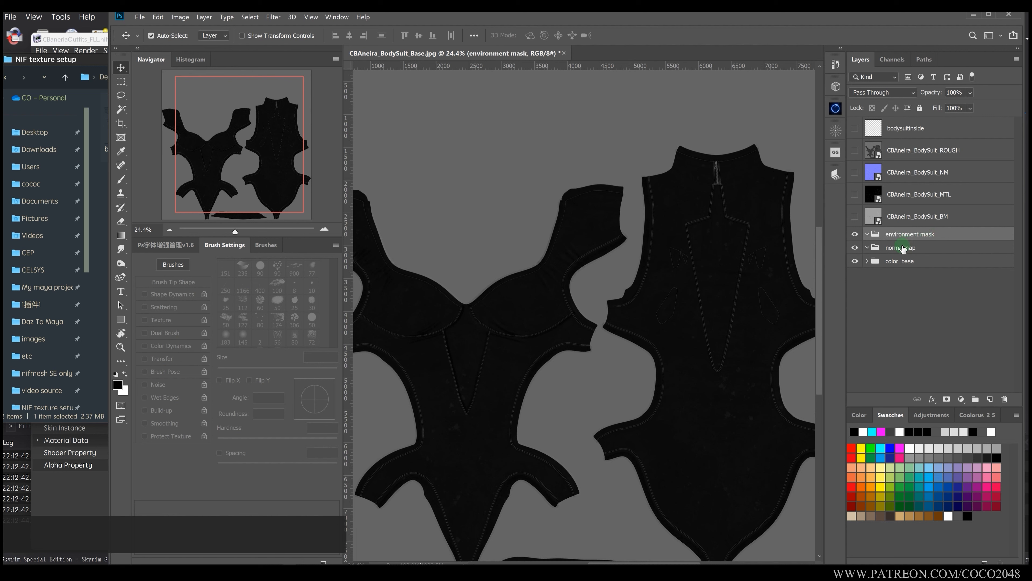
# Move the CBAneira_BodySuit_NM layer into the normalmap group and make it visible.
pyautogui.click(894, 175)
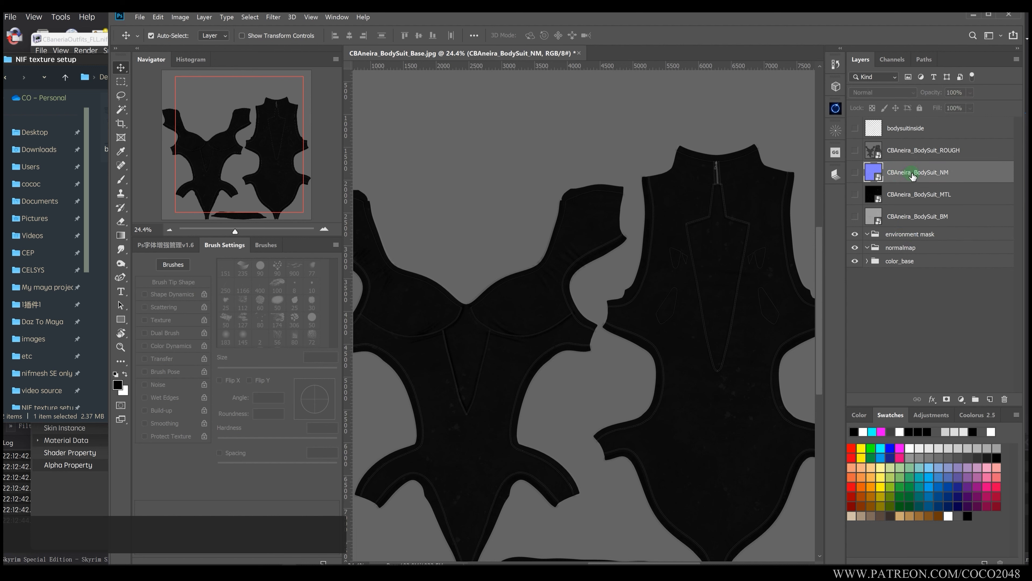
pyautogui.moveTo(912, 175); pyautogui.dragTo(915, 244)
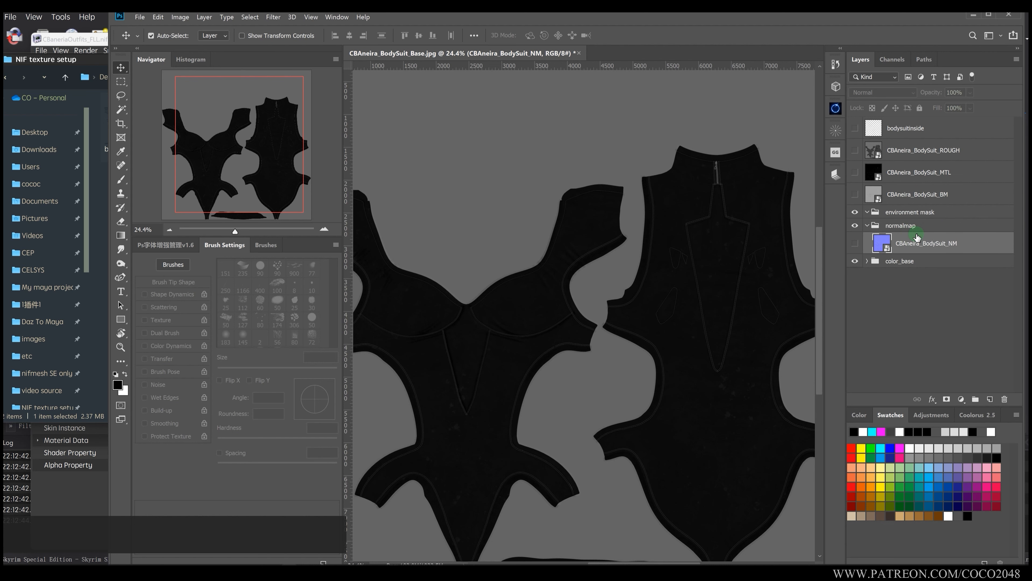
pyautogui.click(857, 246)
pyautogui.scroll(-2, 643, 307)
pyautogui.scroll(1, 649, 302)
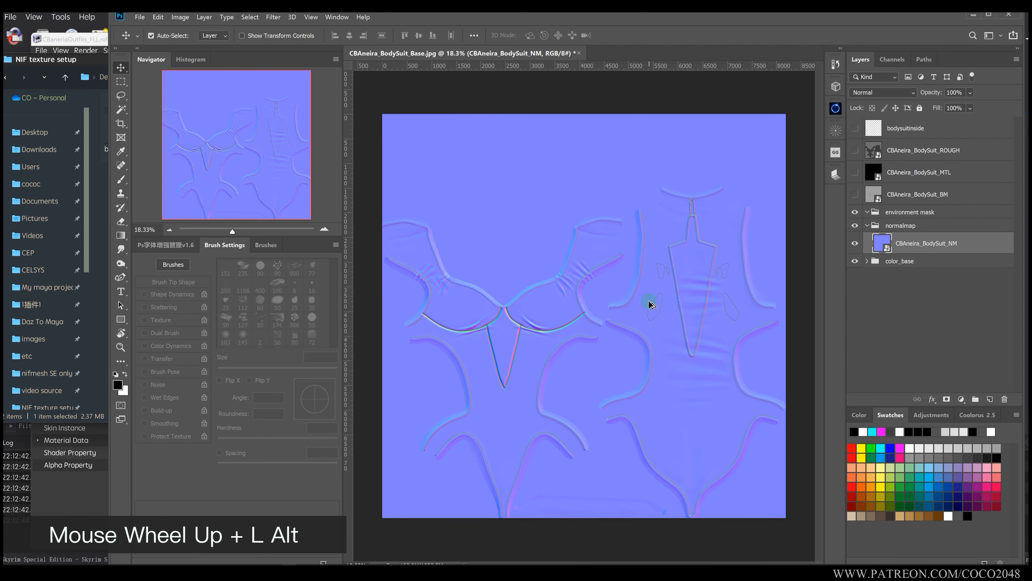
pyautogui.scroll(-1, 683, 297)
pyautogui.click(918, 244)
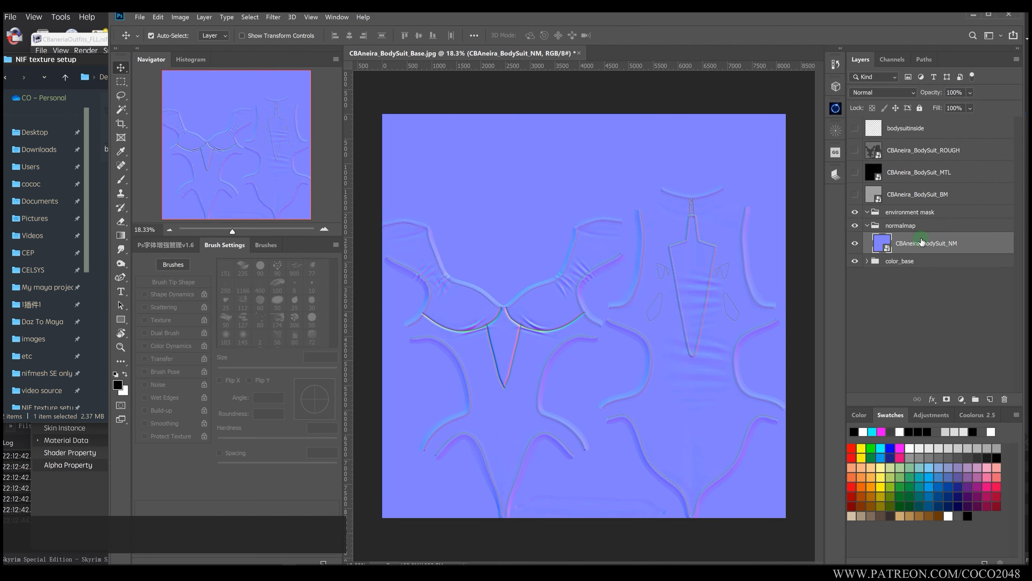
# Place a visible copy of the CBAneira_BodySuit_ROUGH layer above the NM layer in the normalmap group and keep the original hidden.
pyautogui.click(854, 150)
pyautogui.click(894, 151)
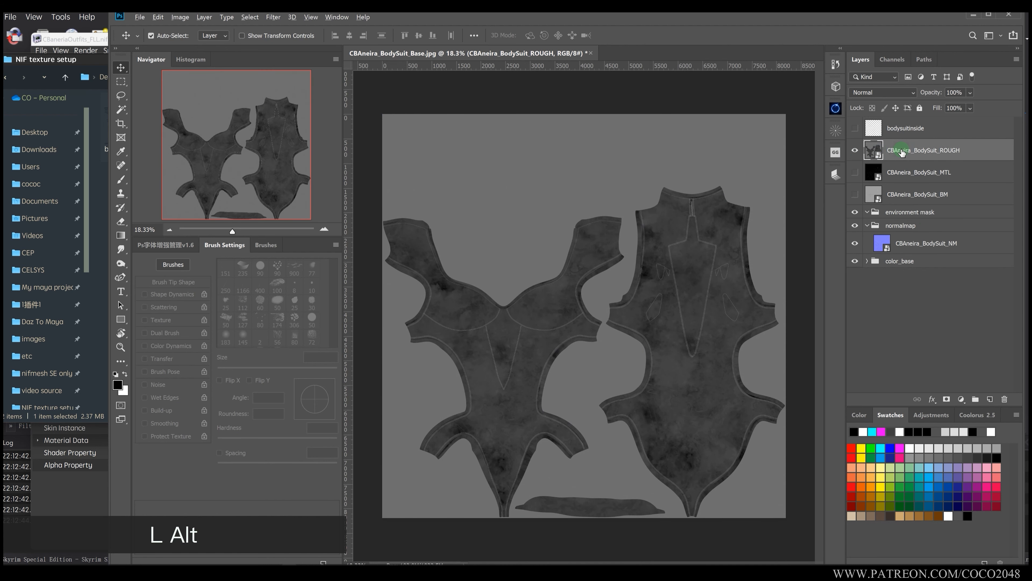
pyautogui.moveTo(901, 151); pyautogui.dragTo(874, 244)
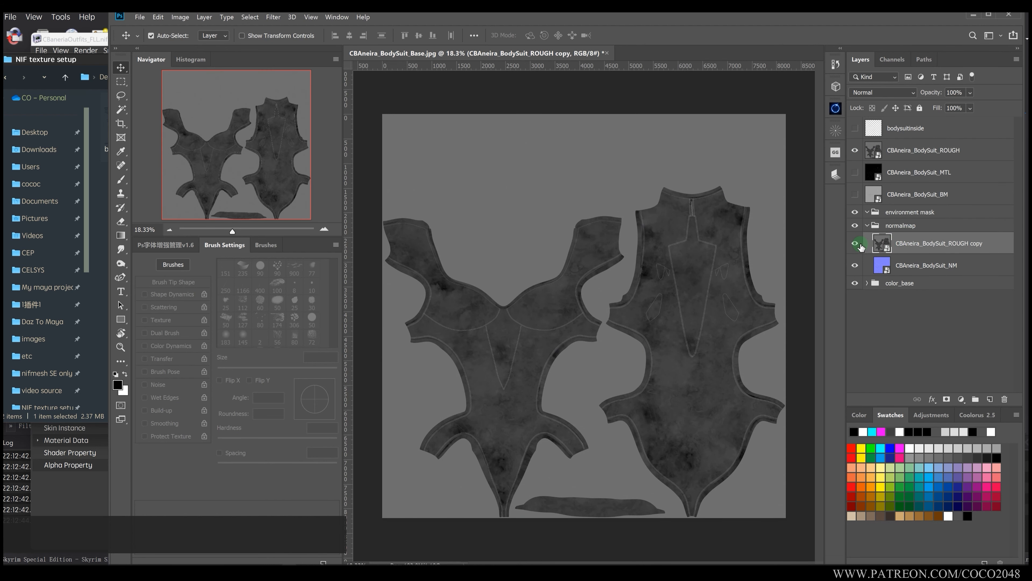
pyautogui.click(854, 150)
pyautogui.click(920, 244)
pyautogui.keyDown('alt'); pyautogui.scroll(1, 553, 312); pyautogui.keyUp('alt')
pyautogui.keyDown('alt'); pyautogui.scroll(-1, 552, 315); pyautogui.keyUp('alt')
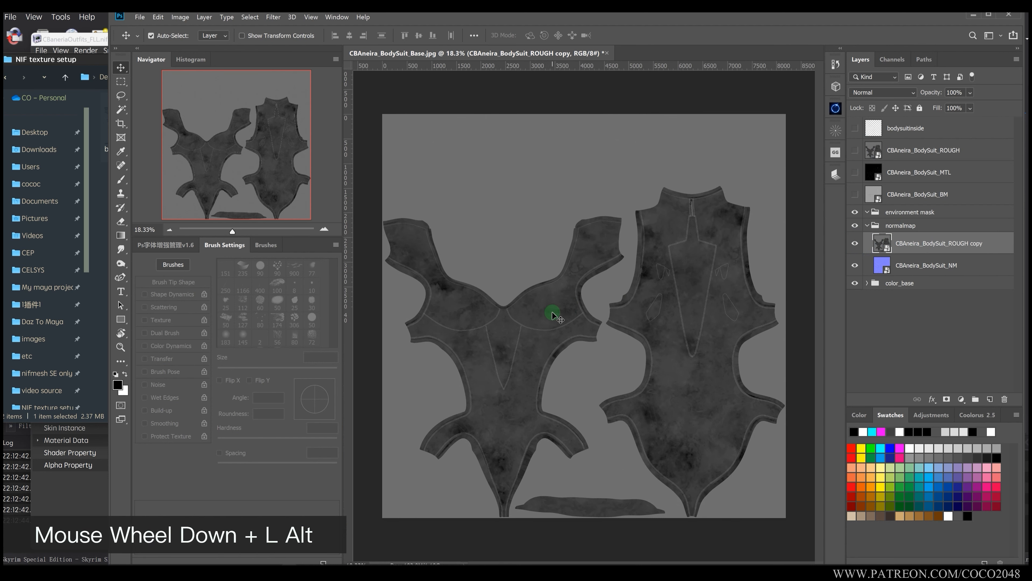
pyautogui.keyDown('alt'); pyautogui.scroll(1, 553, 315); pyautogui.keyUp('alt')
pyautogui.keyDown('alt'); pyautogui.scroll(4, 550, 315); pyautogui.keyUp('alt')
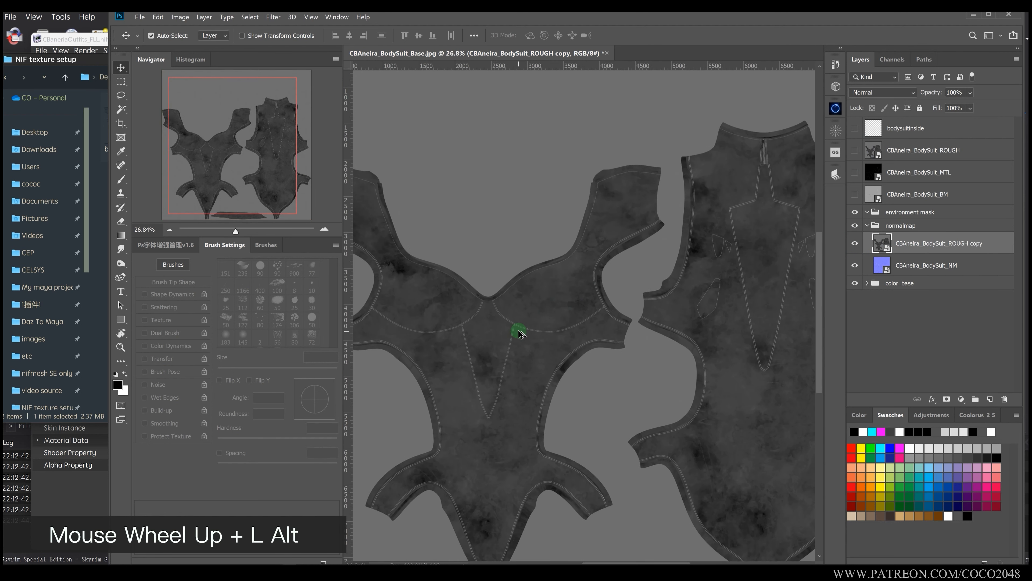
# Hide the environment mask and normalmap groups and expand the color_base group.
pyautogui.click(894, 225)
pyautogui.click(855, 226)
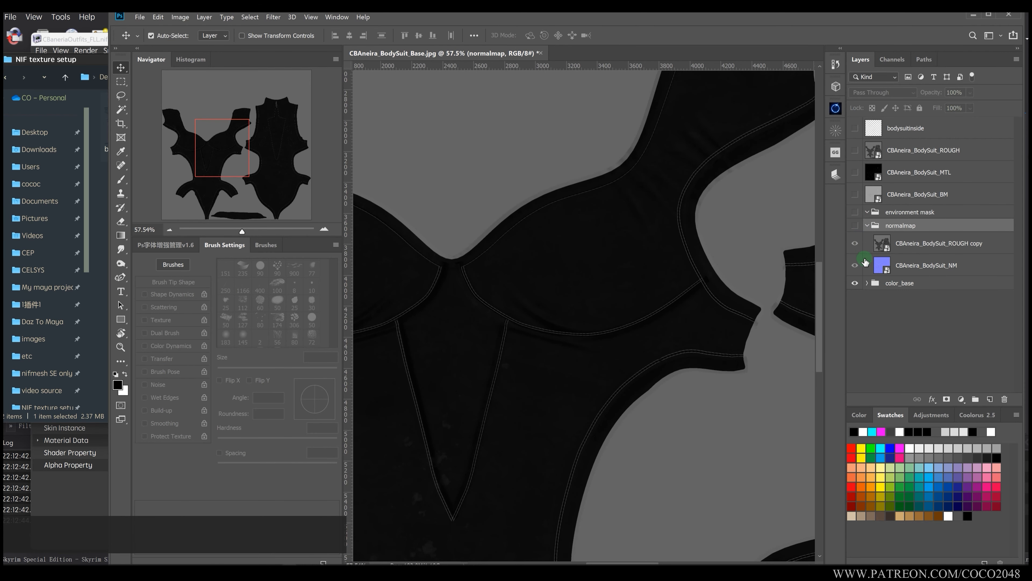
pyautogui.click(900, 283)
pyautogui.click(867, 283)
pyautogui.keyDown('alt'); pyautogui.scroll(-6, 675, 321); pyautogui.keyUp('alt')
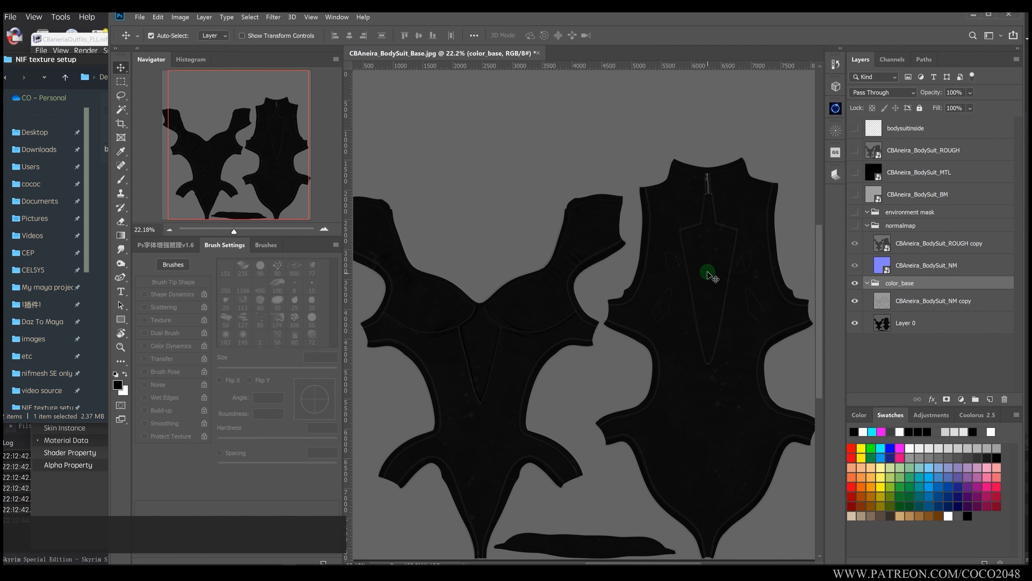
# Save the layered document as CBAneira_BodySuit_Base.psd in the textures folder and flatten the image.
pyautogui.hotkey('ctrl', 'shift', 's')
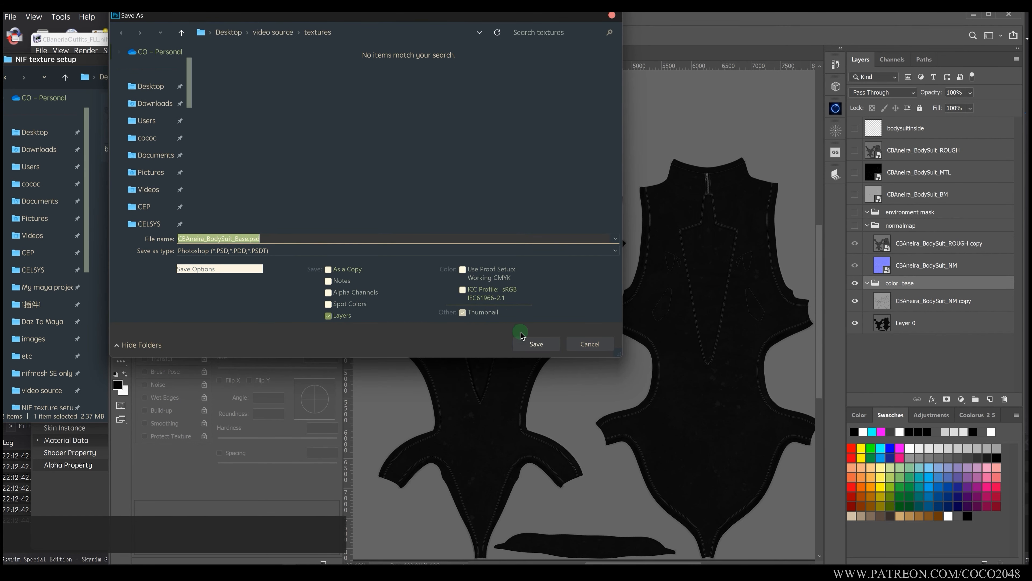
pyautogui.click(531, 341)
pyautogui.click(938, 300)
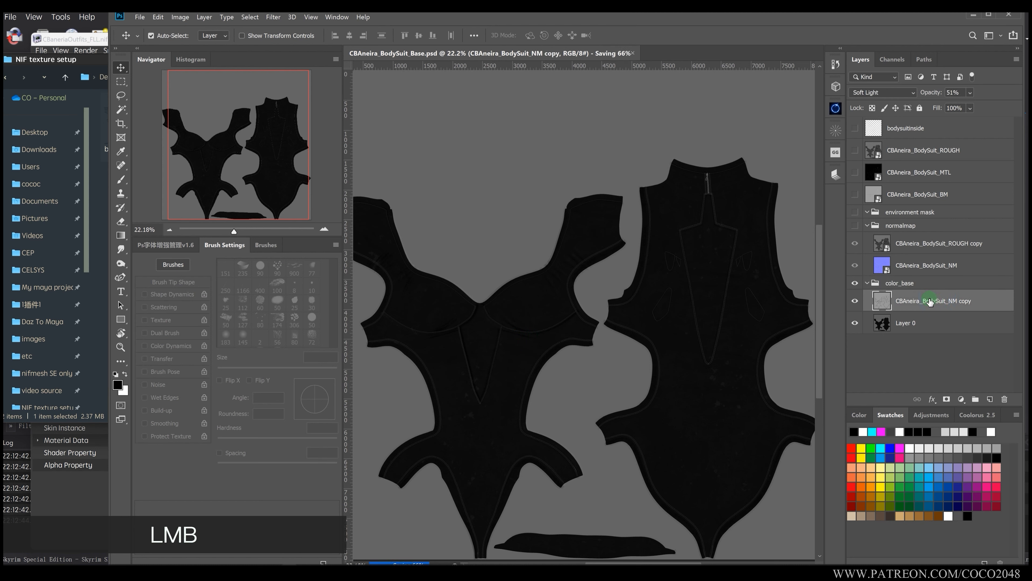
pyautogui.rightClick(930, 302)
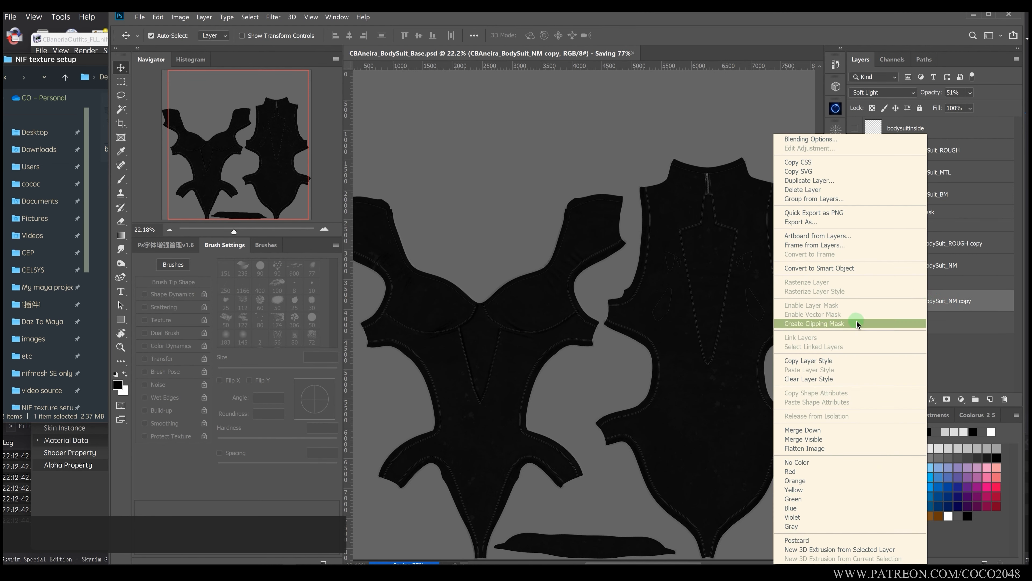
pyautogui.click(820, 449)
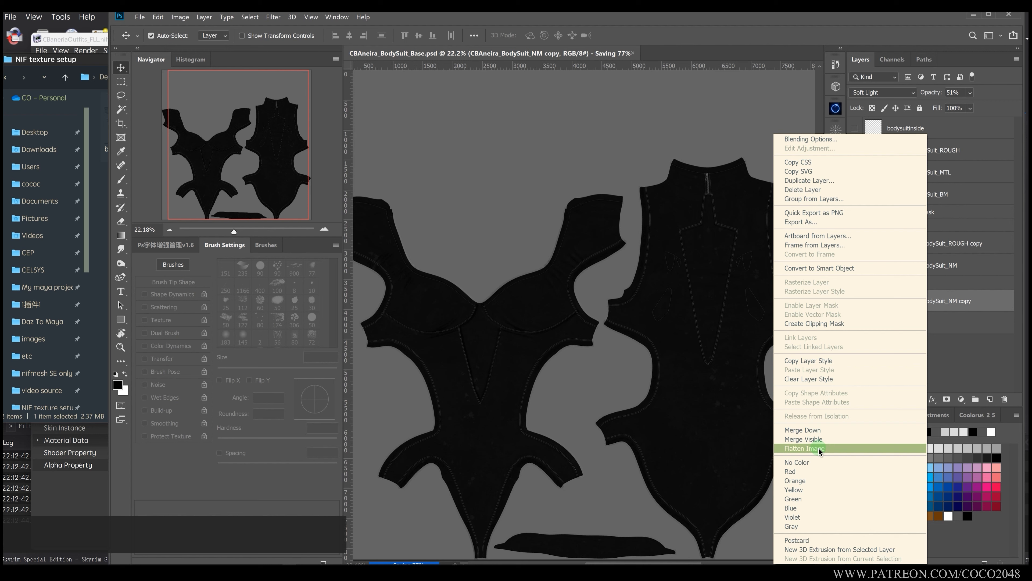
pyautogui.middleClick(576, 272)
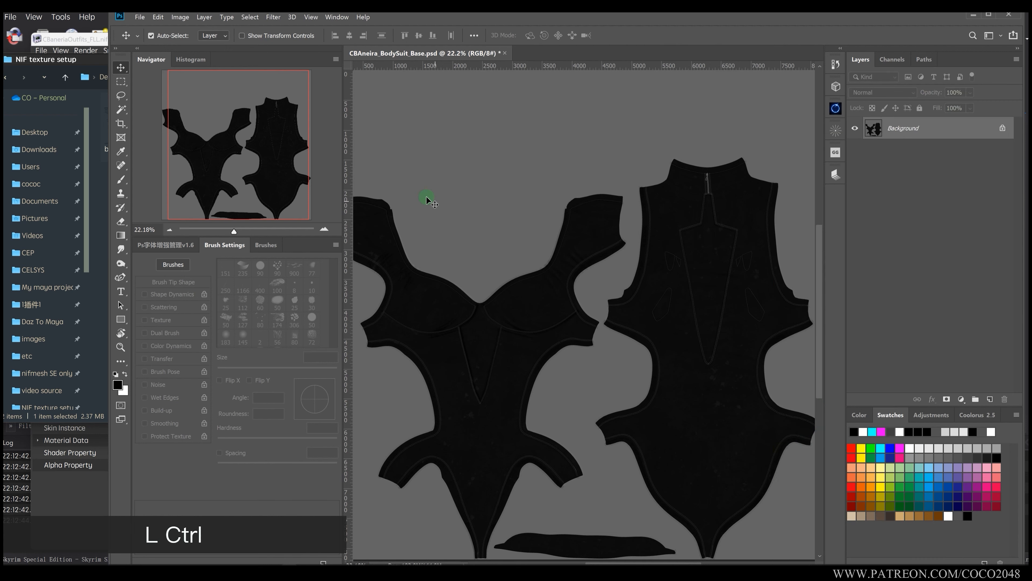
# Save the flattened image as CBAneira_BodySuit_Base.dds in the NVIDIA Texture Tools Exporter DDS format, bringing up its export settings.
pyautogui.click(139, 16)
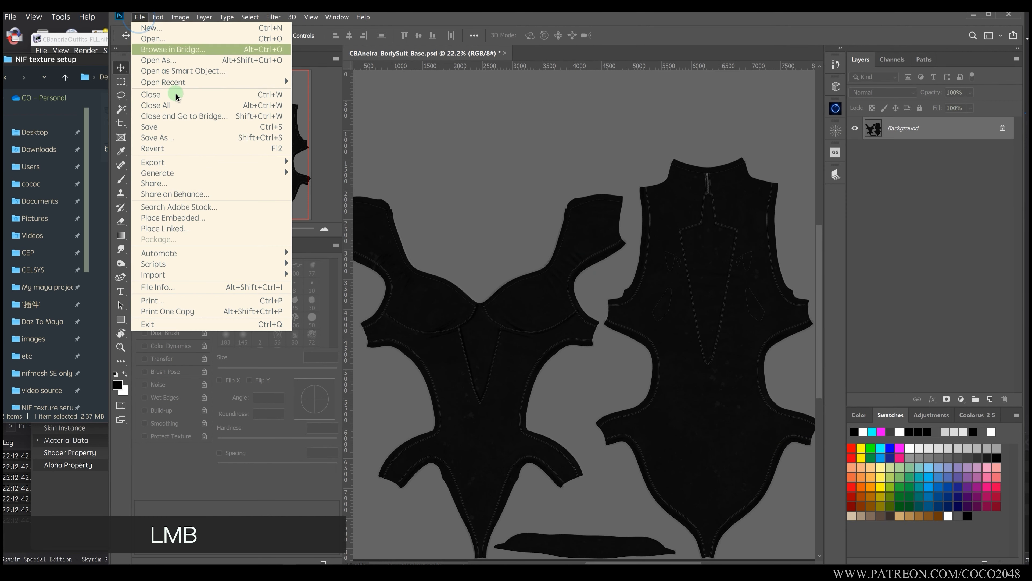
pyautogui.click(216, 141)
pyautogui.click(261, 251)
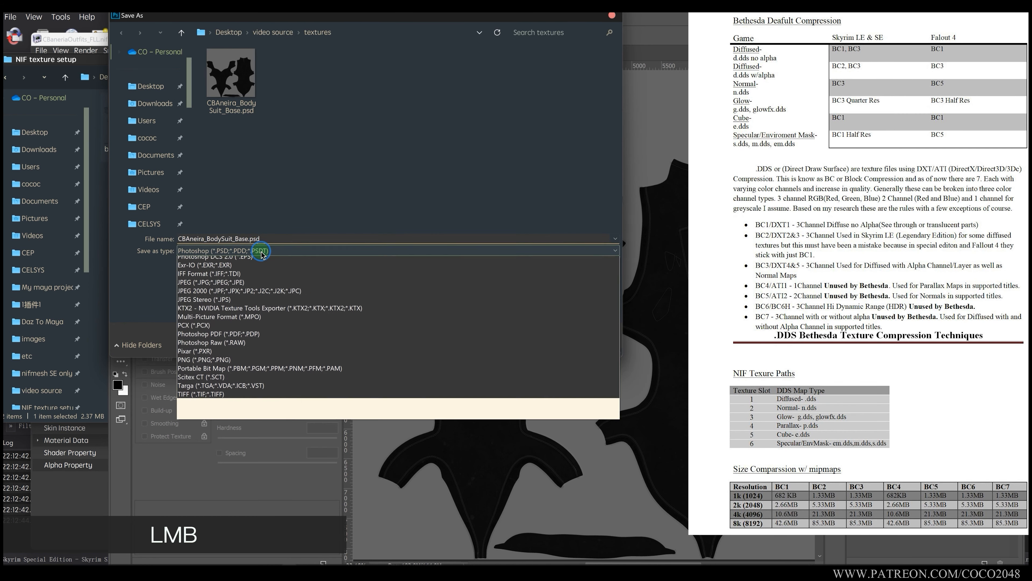
pyautogui.click(253, 295)
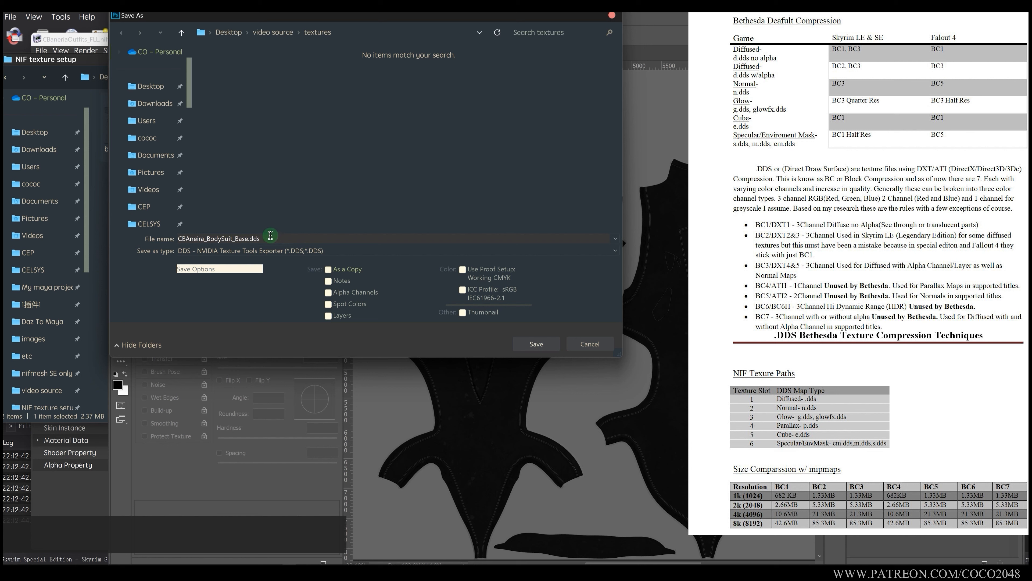
pyautogui.click(532, 345)
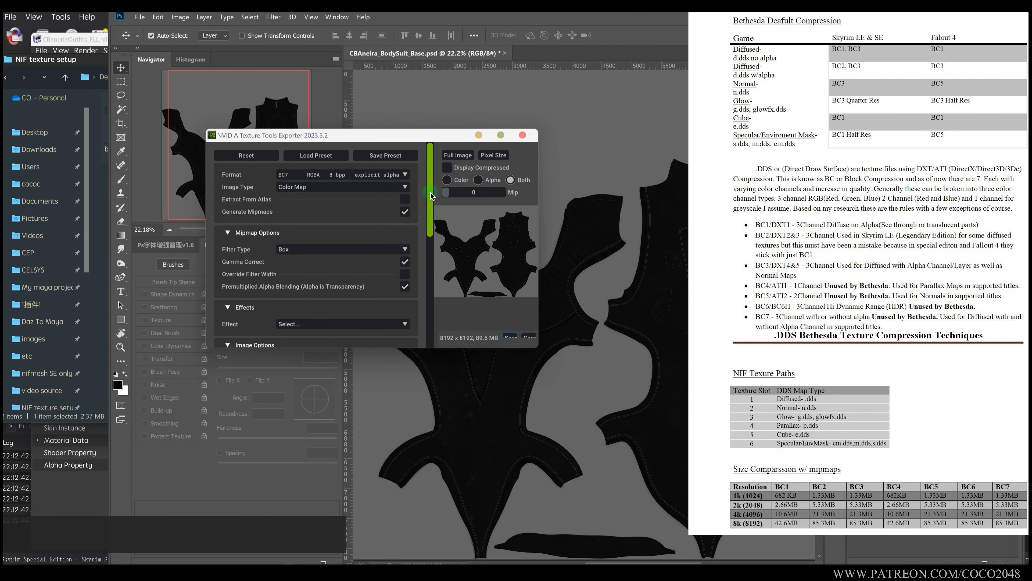
# Enlarge the exporter window and preview the texture's alpha channel, returning to the color-only preview.
pyautogui.moveTo(537, 348); pyautogui.dragTo(691, 482)
pyautogui.scroll(3, 540, 311)
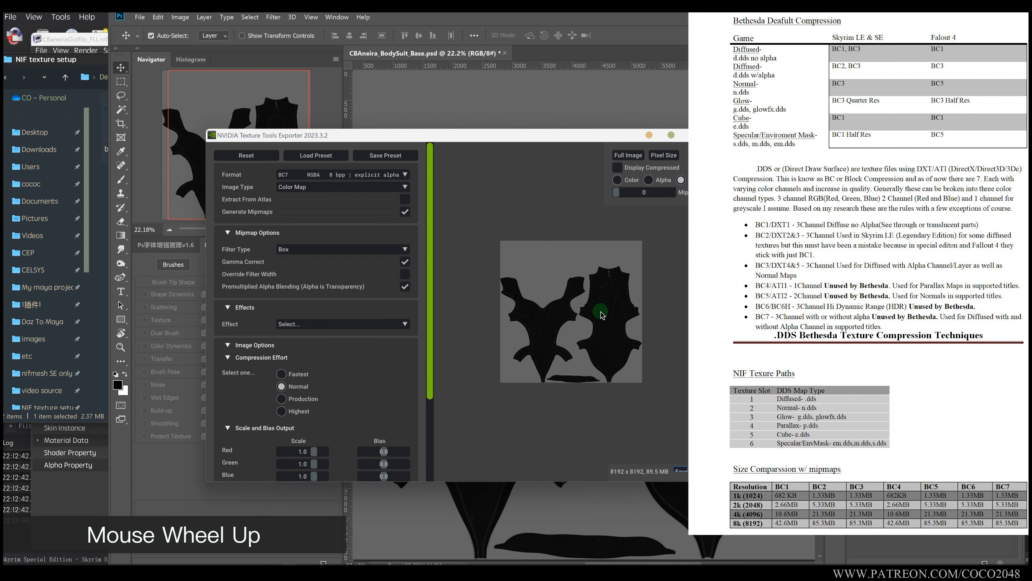
pyautogui.scroll(-1, 573, 299)
pyautogui.click(650, 179)
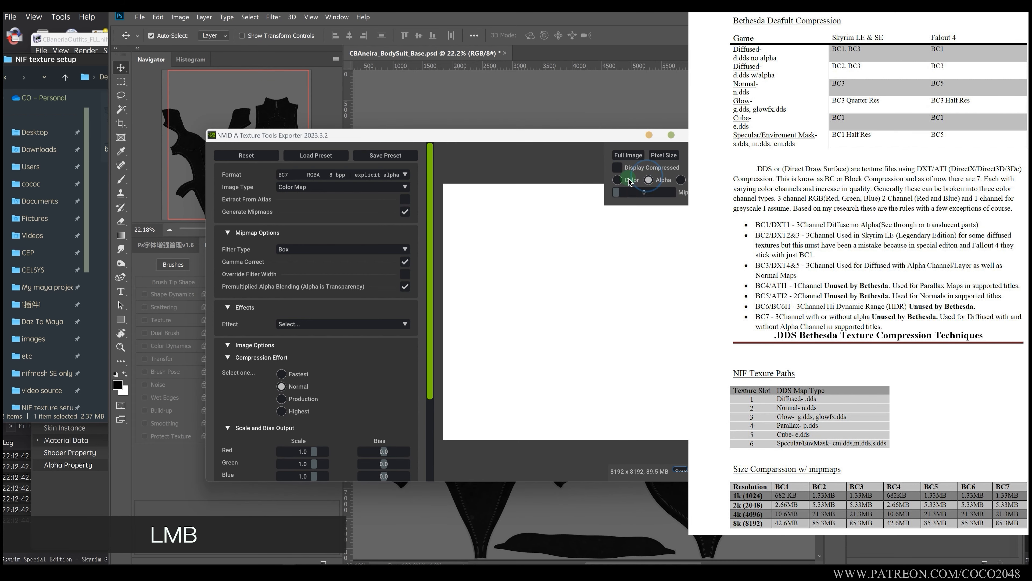
pyautogui.click(625, 180)
# Set the DDS export format to BC3 RGBA (DXT5, interpolated alpha) and the compression effort to Highest.
pyautogui.click(403, 174)
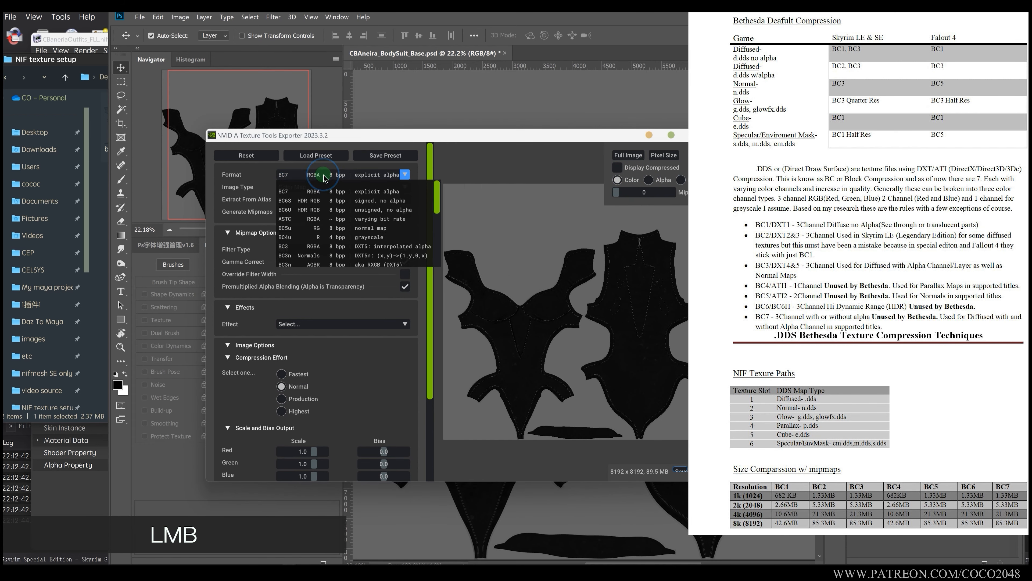
pyautogui.click(301, 246)
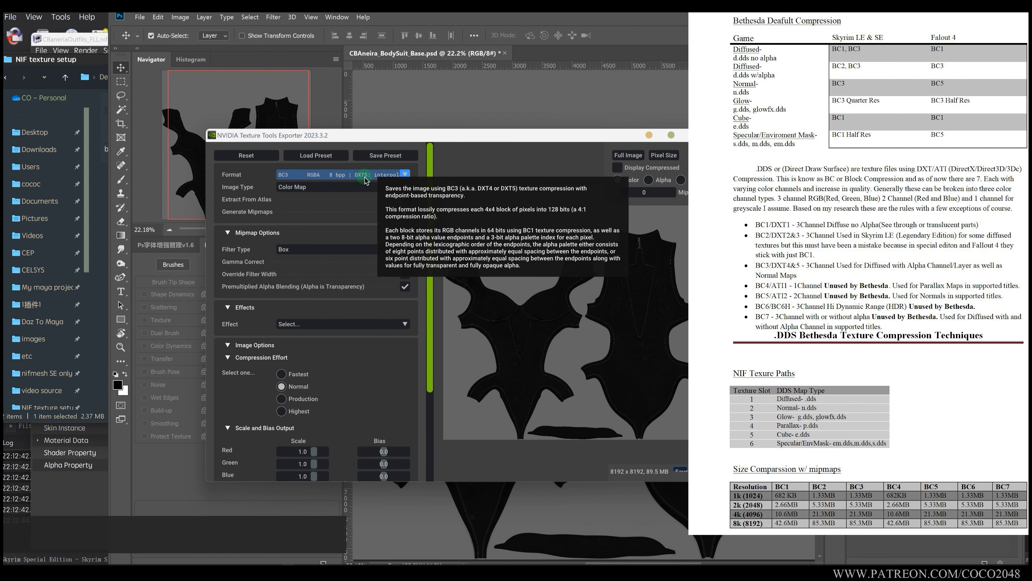
pyautogui.scroll(-1, 309, 325)
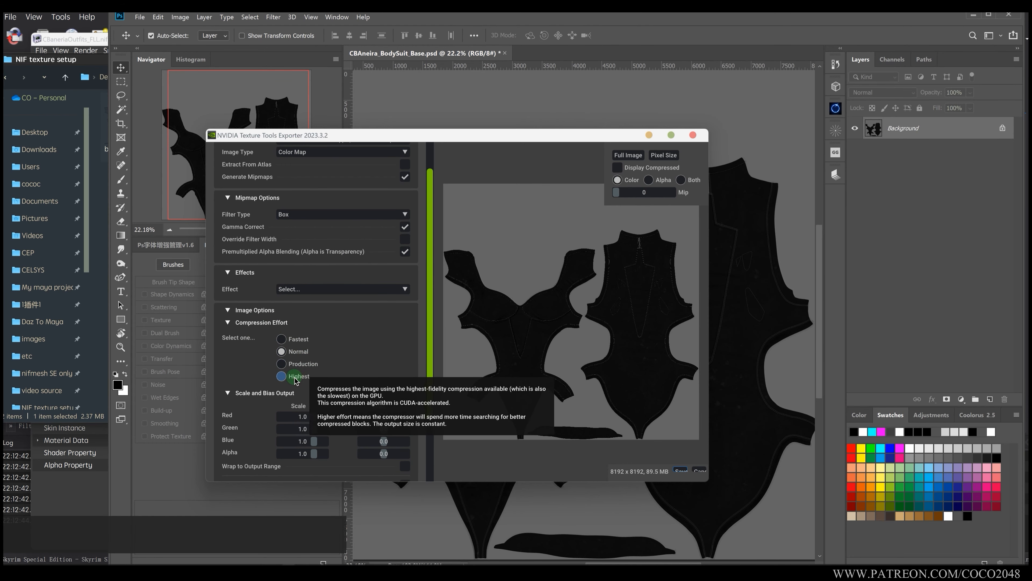
pyautogui.click(308, 379)
pyautogui.scroll(-3, 343, 382)
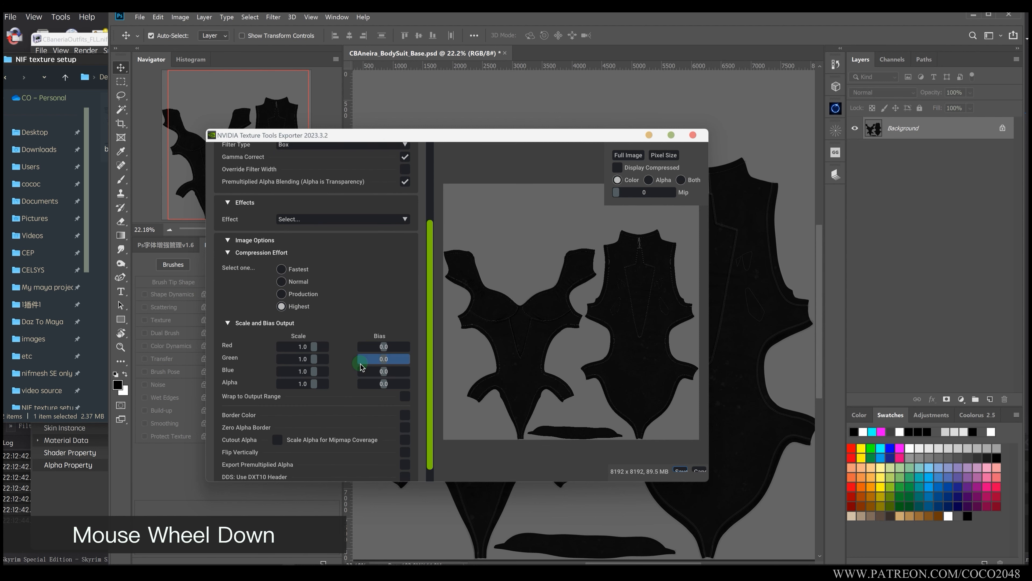
pyautogui.scroll(4, 346, 377)
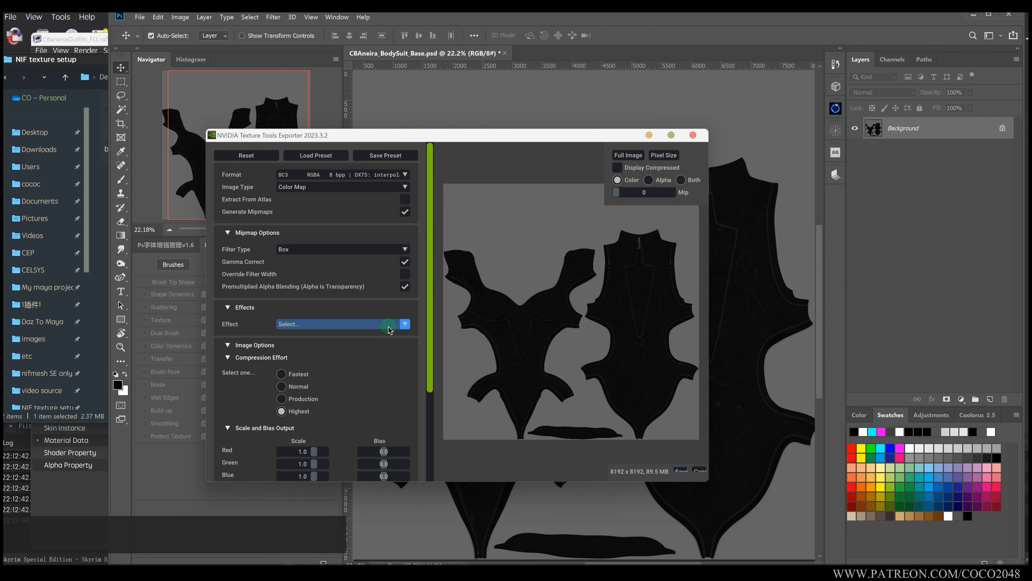
# Set the DDS image type to Color Map and save the exported texture.
pyautogui.click(331, 188)
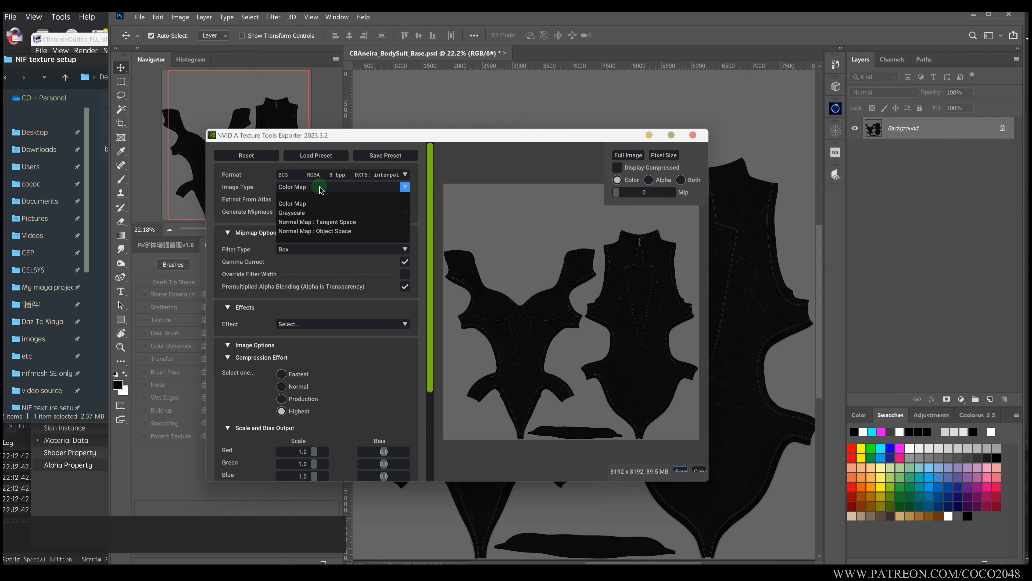
pyautogui.click(313, 203)
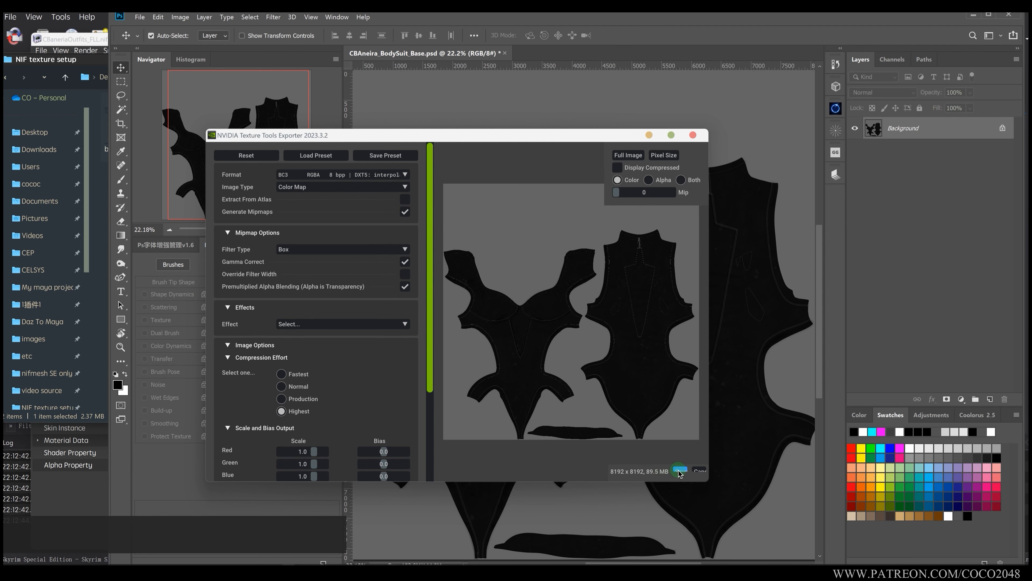
pyautogui.click(679, 471)
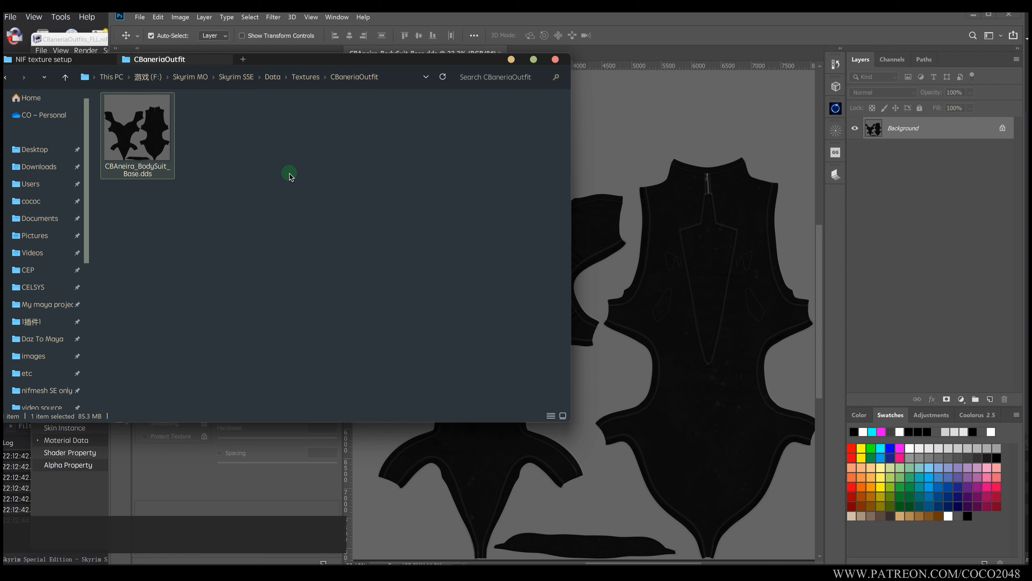
# Switch back to Photoshop and undo the image flattening.
pyautogui.click(906, 230)
pyautogui.middleClick(754, 192)
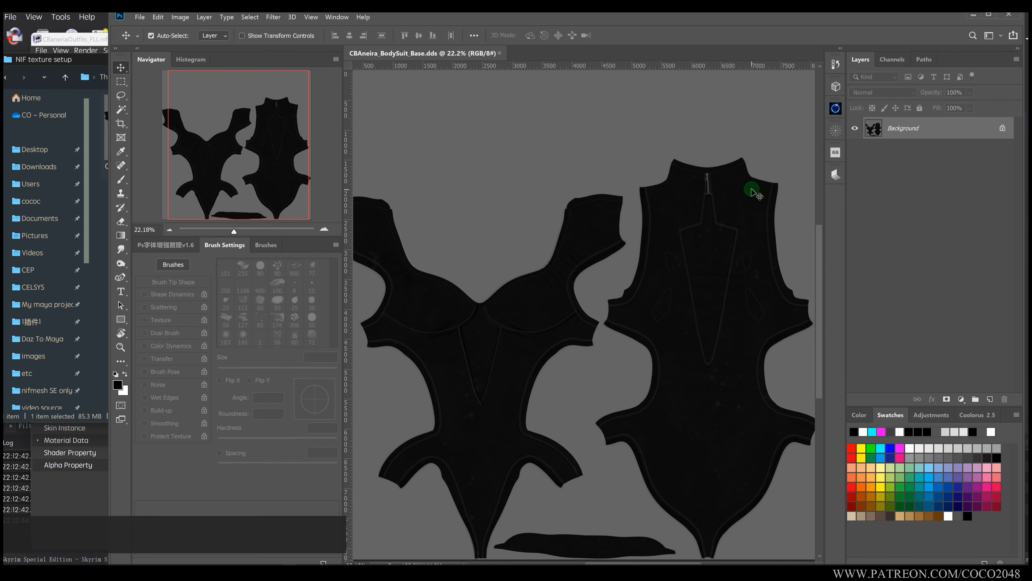
pyautogui.hotkey('ctrl', 'z')
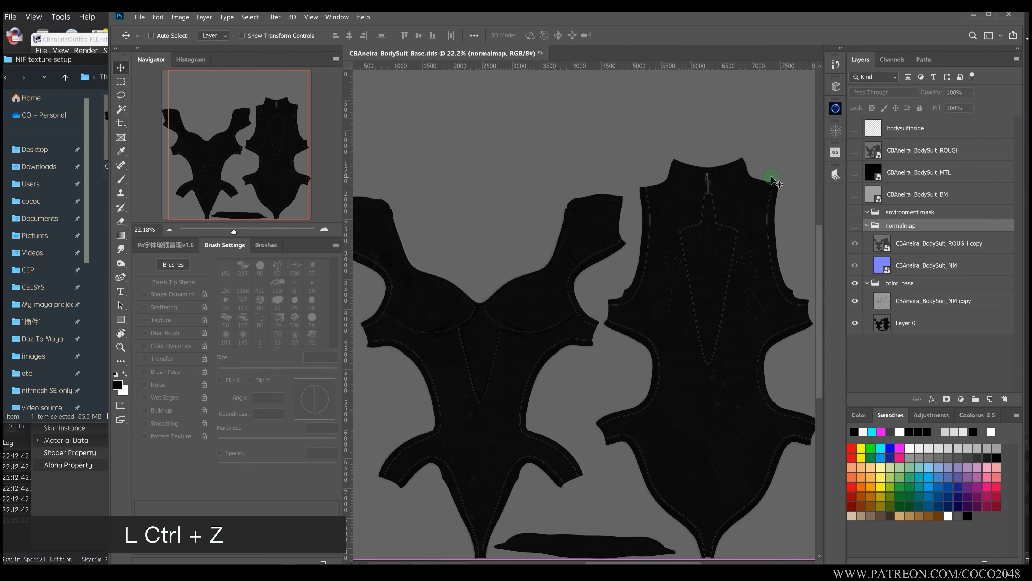
# Show the normalmap group, select its CBAneira_BodySuit_ROUGH copy layer and examine the seams around the chest.
pyautogui.click(912, 246)
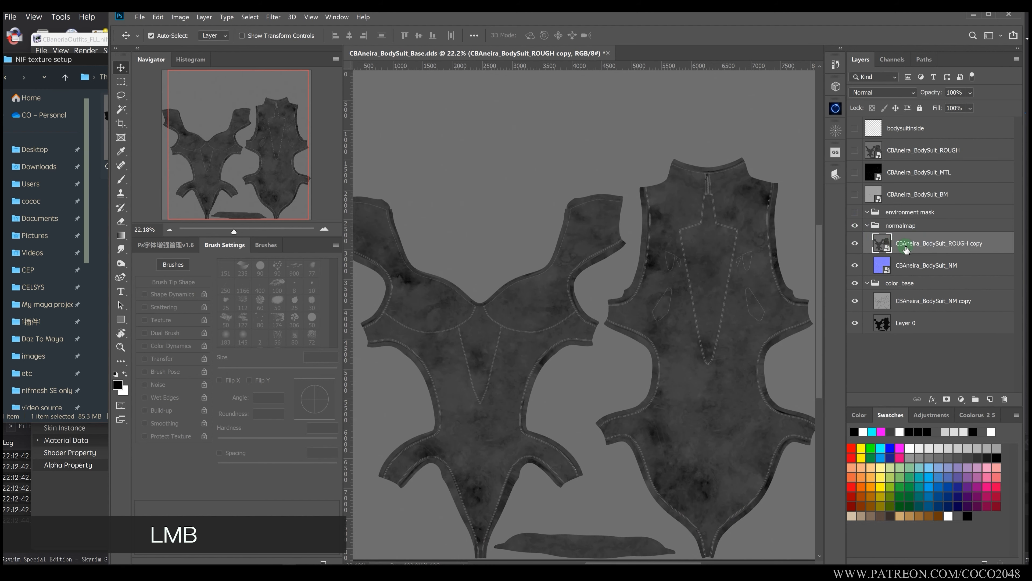
pyautogui.keyDown('alt'); pyautogui.scroll(2, 491, 323); pyautogui.keyUp('alt')
pyautogui.keyDown('alt'); pyautogui.scroll(3, 442, 318); pyautogui.keyUp('alt')
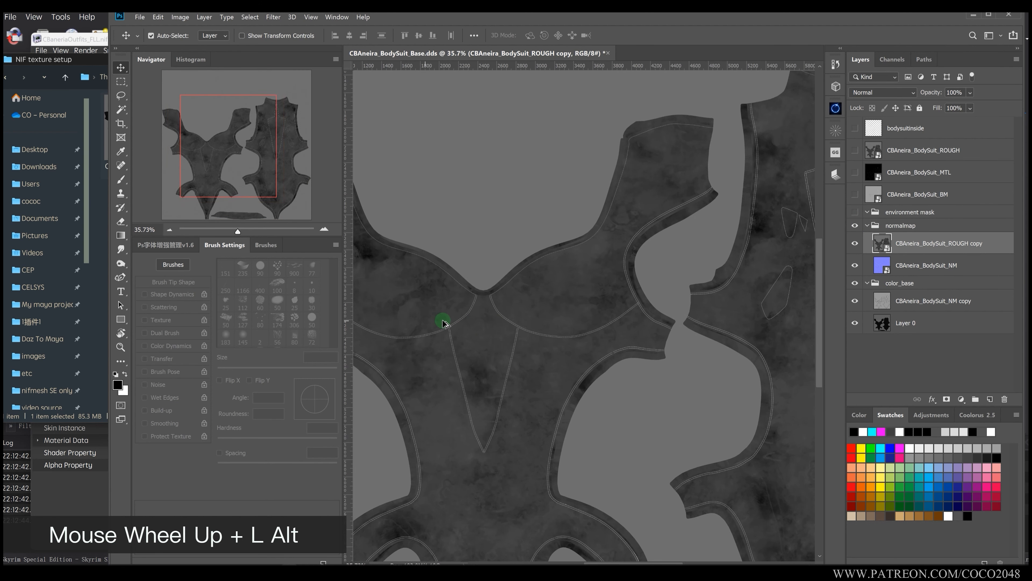
pyautogui.moveTo(511, 334); pyautogui.dragTo(544, 318)
pyautogui.keyDown('alt'); pyautogui.scroll(2, 493, 306); pyautogui.keyUp('alt')
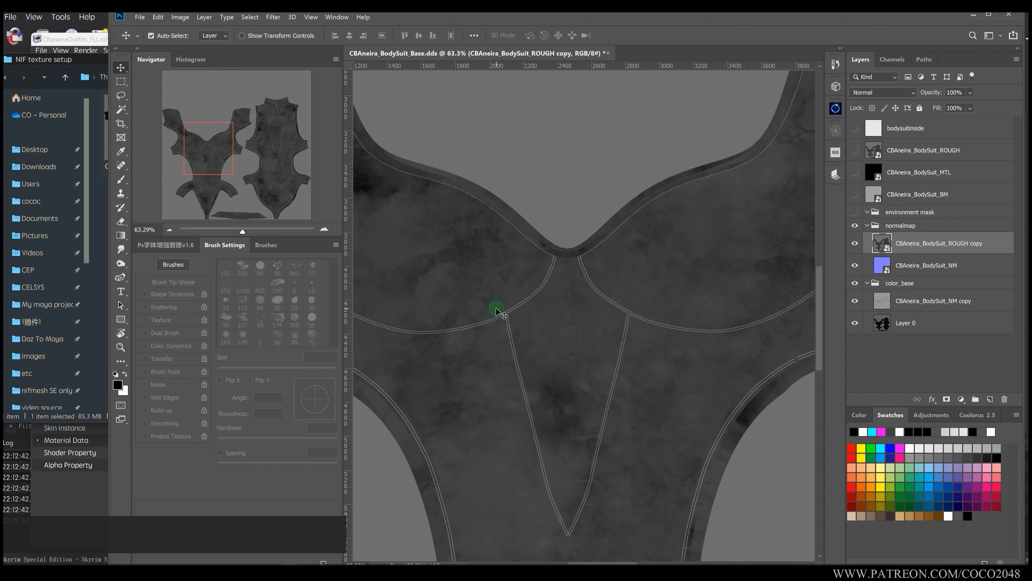
pyautogui.keyDown('alt'); pyautogui.scroll(-5, 546, 300); pyautogui.keyUp('alt')
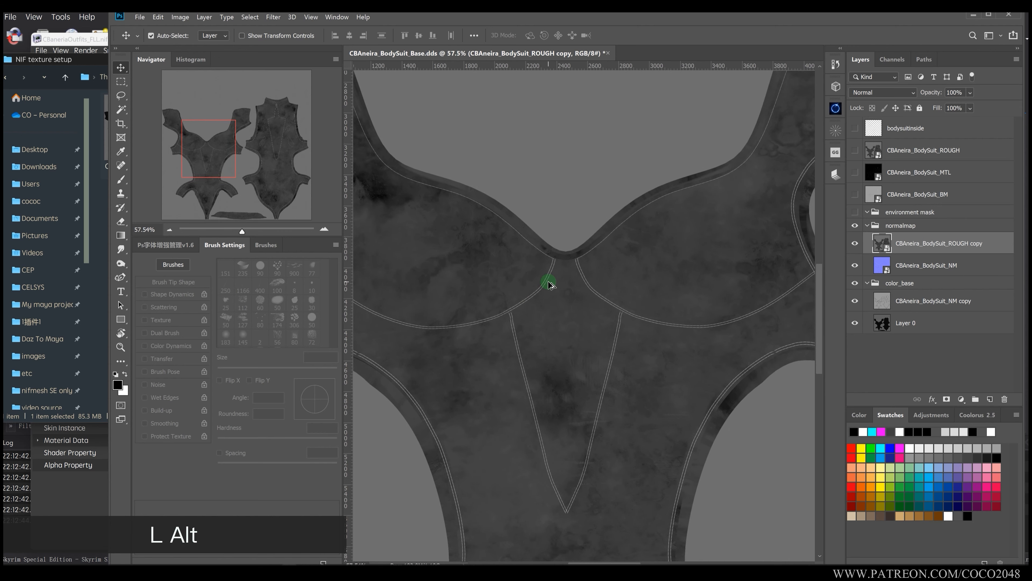
pyautogui.keyDown('alt'); pyautogui.scroll(1, 524, 332); pyautogui.keyUp('alt')
pyautogui.keyDown('alt'); pyautogui.scroll(1, 524, 332); pyautogui.keyUp('alt')
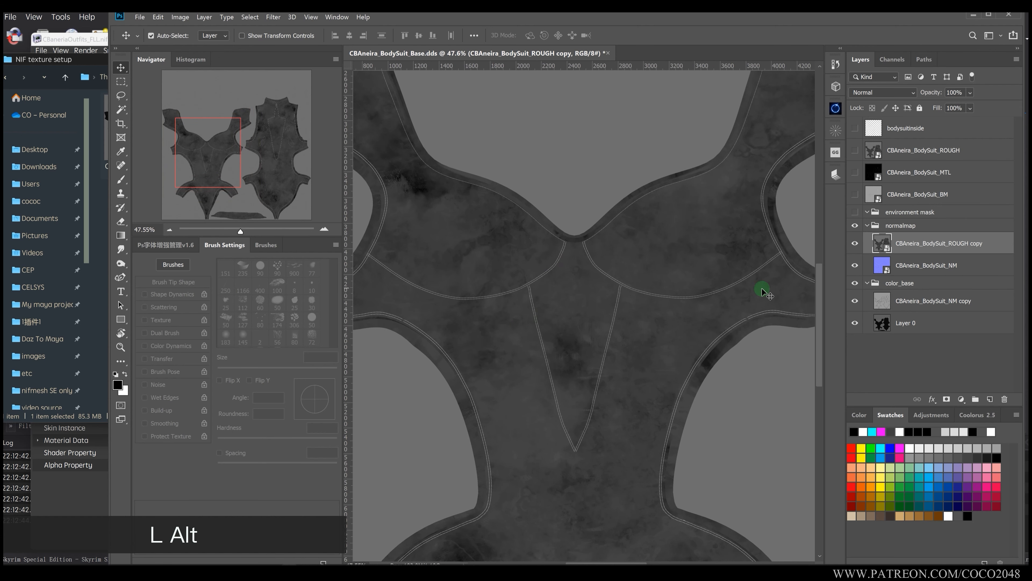
# Rasterize the CBAneira_BodySuit_ROUGH copy layer and invert its tones.
pyautogui.rightClick(900, 244)
pyautogui.click(838, 303)
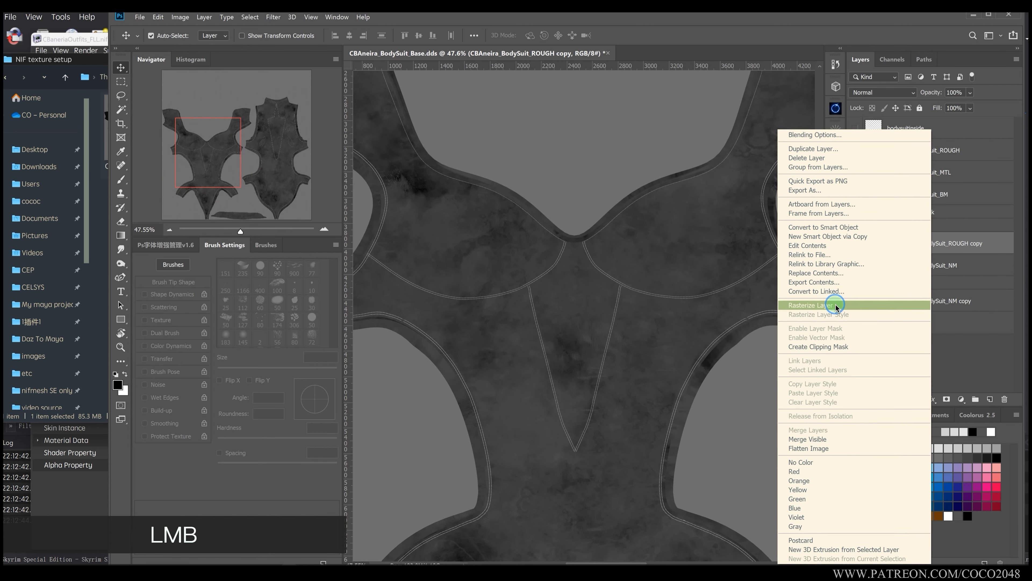
pyautogui.click(898, 246)
pyautogui.middleClick(561, 282)
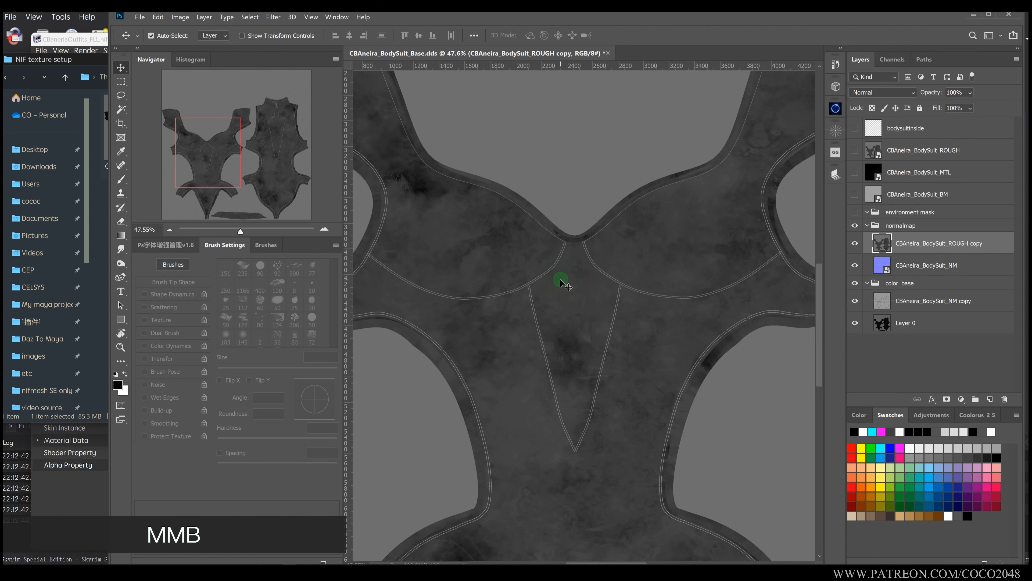
pyautogui.press('ctrl')
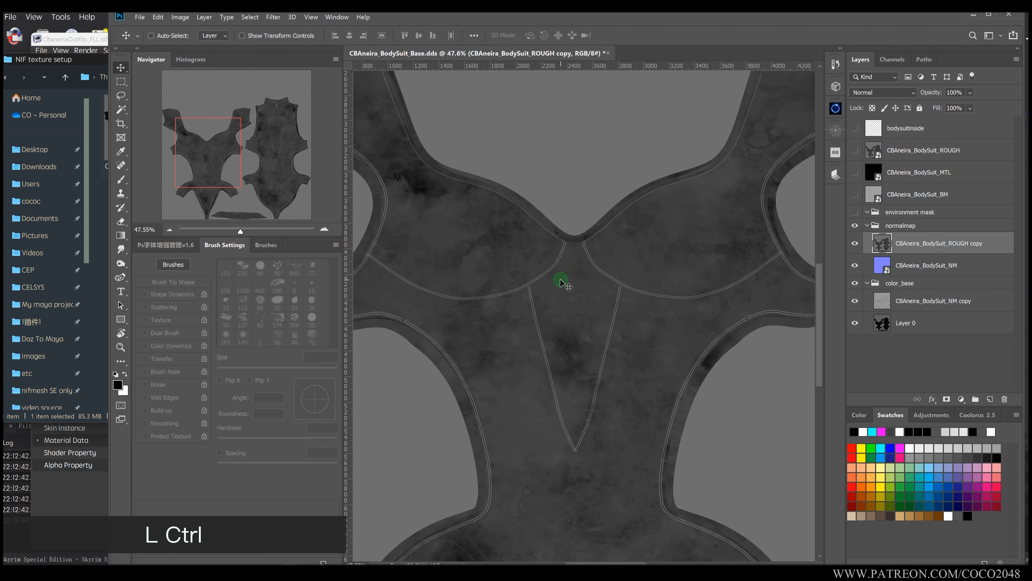
pyautogui.hotkey('ctrl', 'i')
pyautogui.scroll(1, 561, 282)
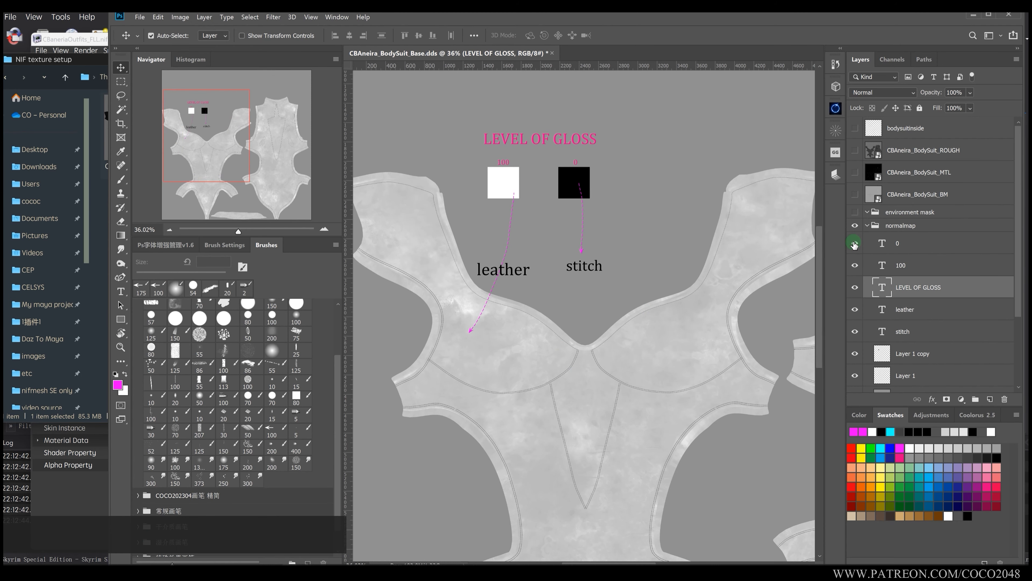
# Group the LEVEL OF GLOSS annotation layers, from the 0 text to Layer 1, and hide the group.
pyautogui.click(906, 244)
pyautogui.scroll(-1, 906, 243)
pyautogui.keyDown('shift'); pyautogui.click(909, 327); pyautogui.keyUp('shift')
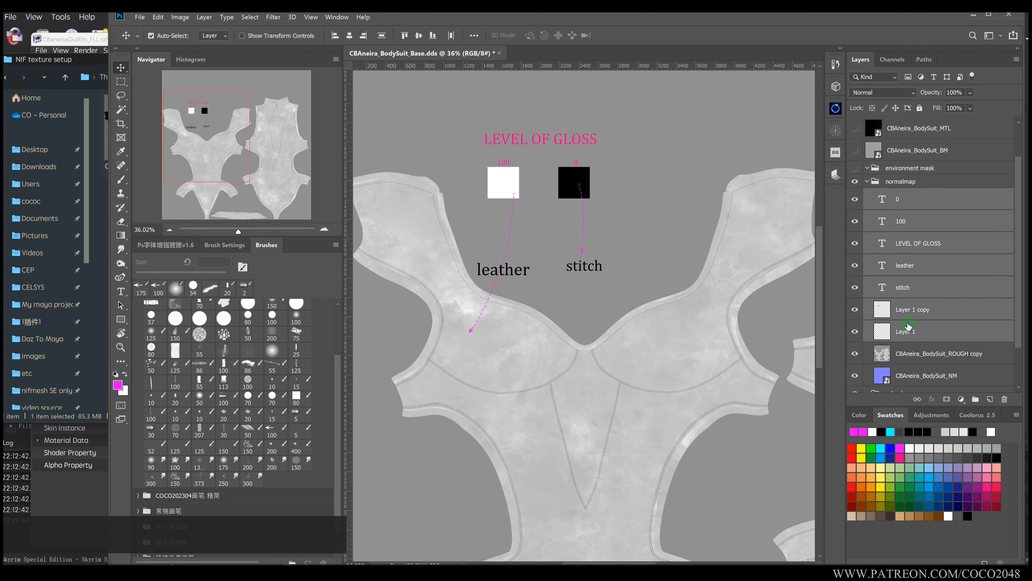
pyautogui.click(976, 400)
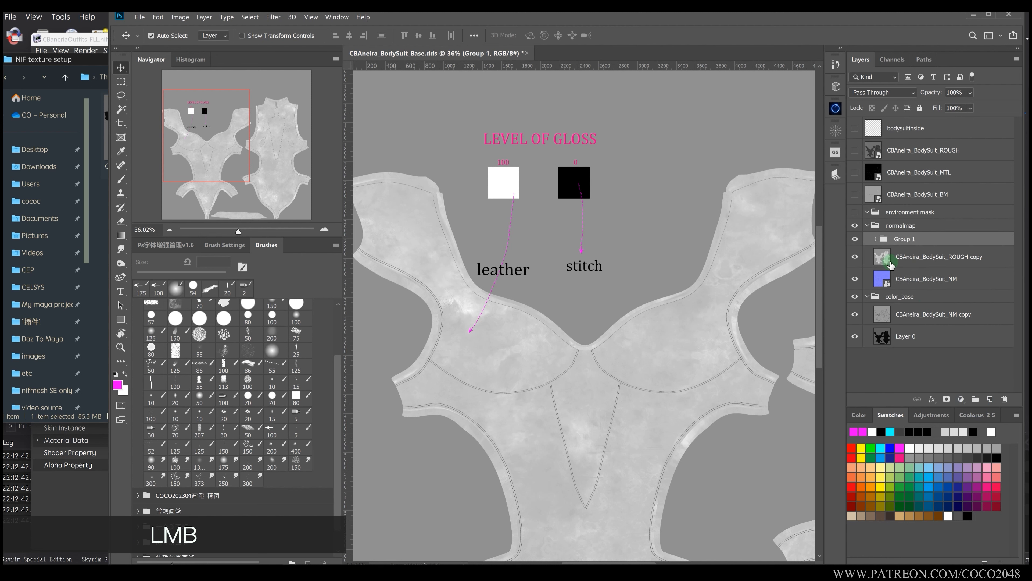
pyautogui.click(921, 262)
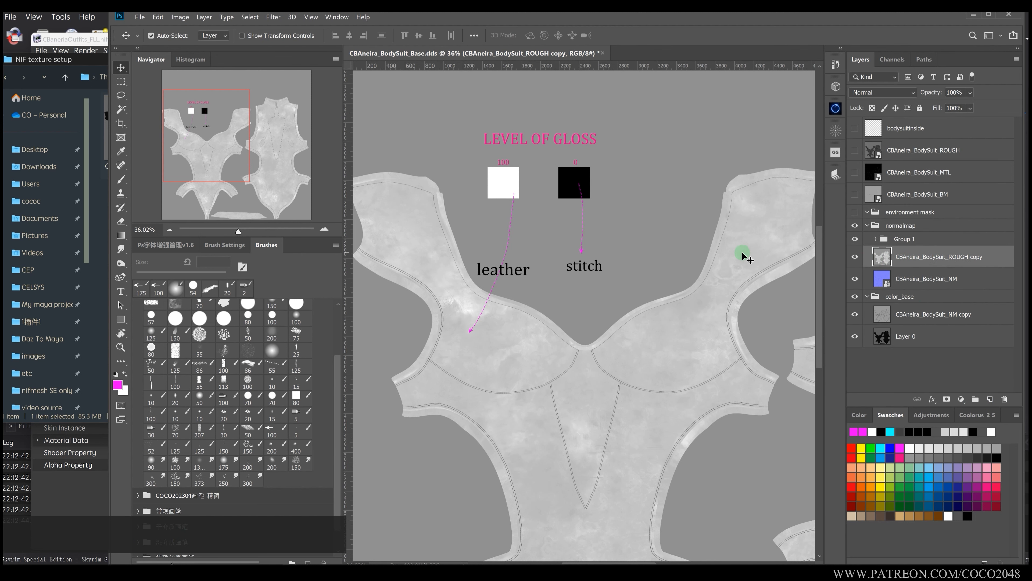
pyautogui.click(855, 239)
# Duplicate the inverted CBAneira_BodySuit_ROUGH copy layer in the normalmap group.
pyautogui.scroll(-2, 599, 270)
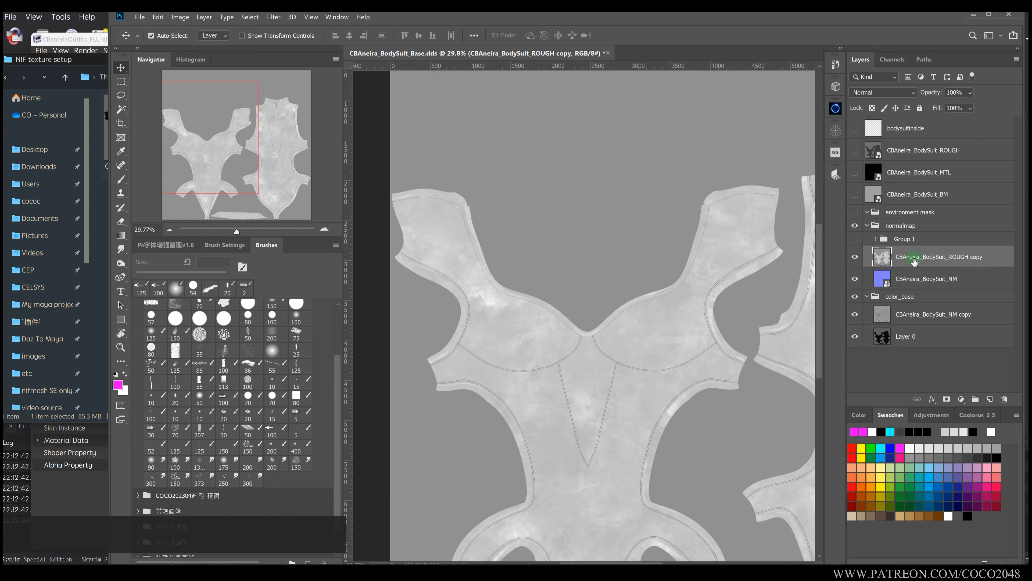
pyautogui.scroll(-1, 562, 287)
pyautogui.scroll(4, 512, 313)
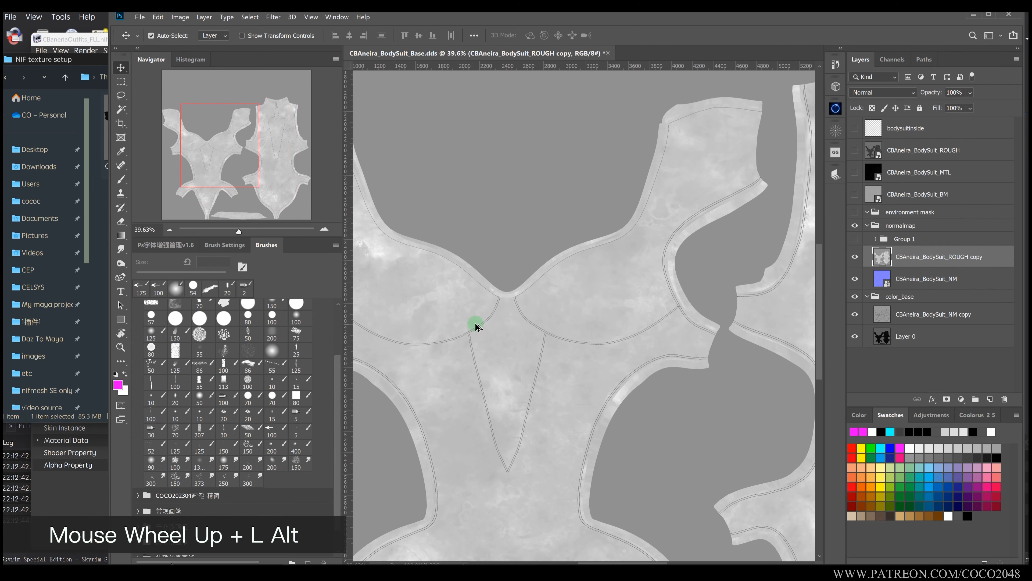
pyautogui.moveTo(477, 325); pyautogui.dragTo(536, 311)
pyautogui.scroll(1, 511, 309)
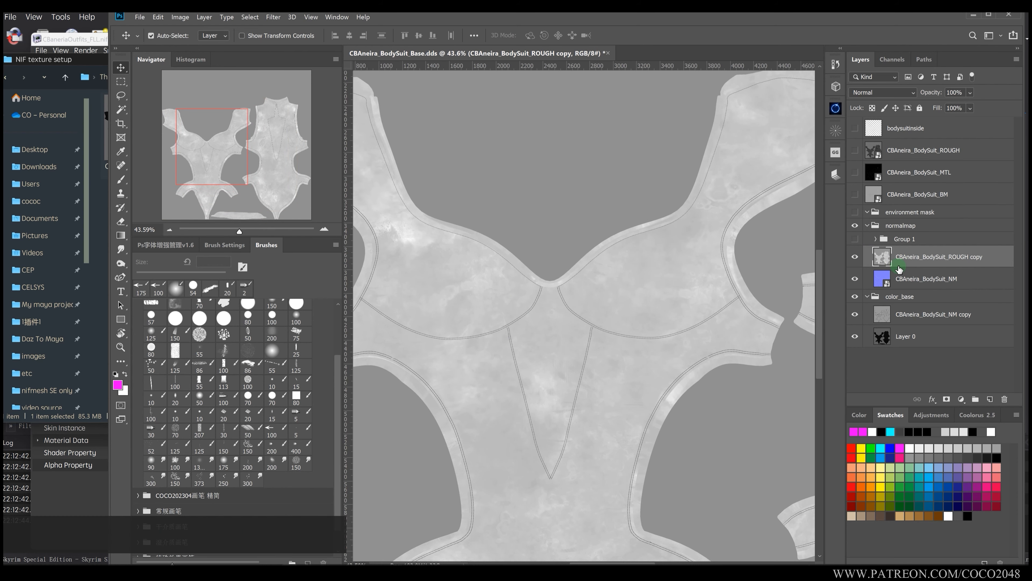
pyautogui.keyDown('alt'); pyautogui.click(909, 258); pyautogui.keyUp('alt')
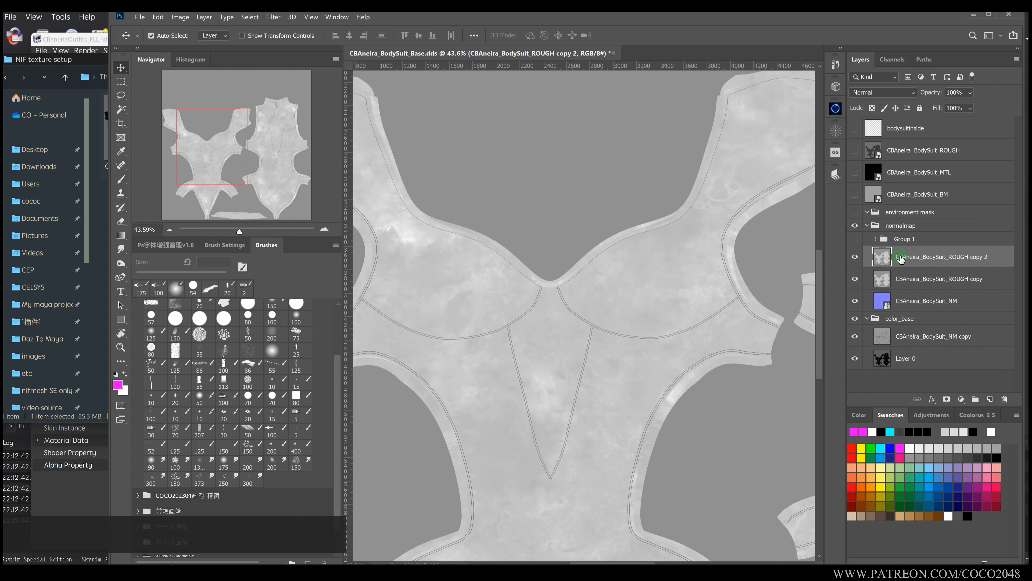
pyautogui.hotkey('ctrl', 'z')
pyautogui.click(912, 257)
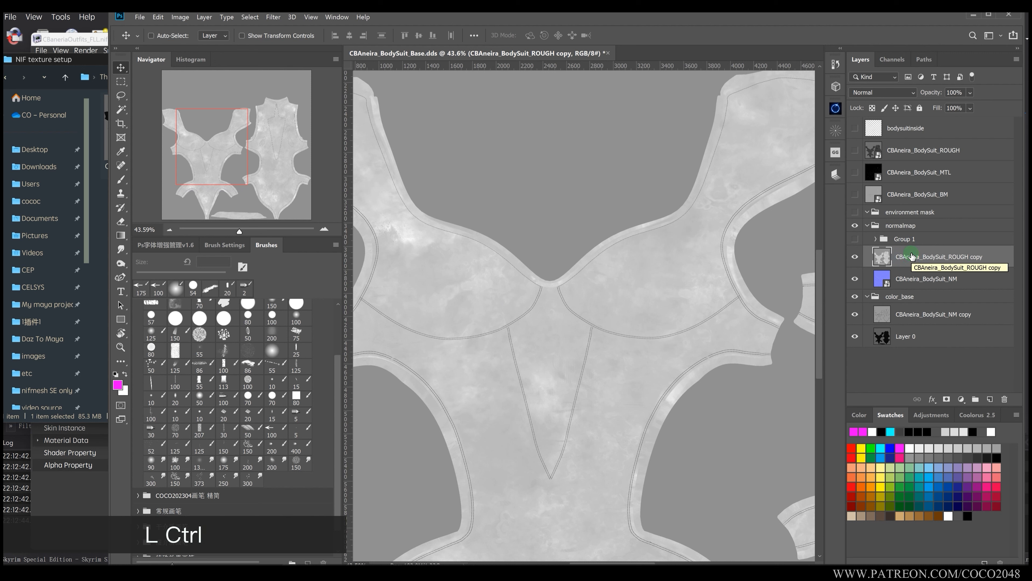
pyautogui.hotkey('ctrl', 'j')
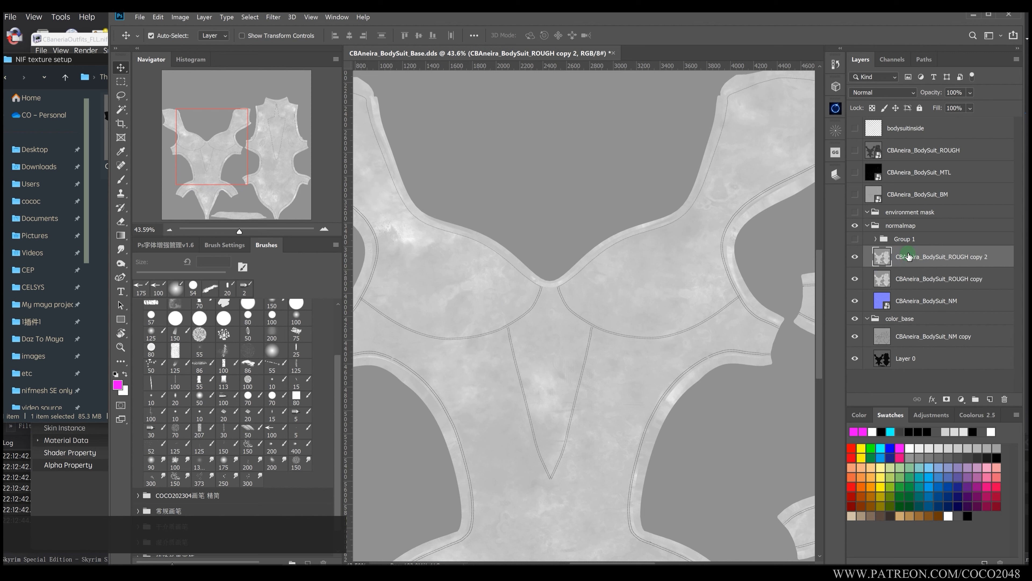
# Darken the CBAneira_BodySuit_ROUGH copy 2 layer with Levels, setting the midtone to 0.39 and the white output level to 151.
pyautogui.middleClick(611, 286)
pyautogui.hotkey('ctrl', 'l')
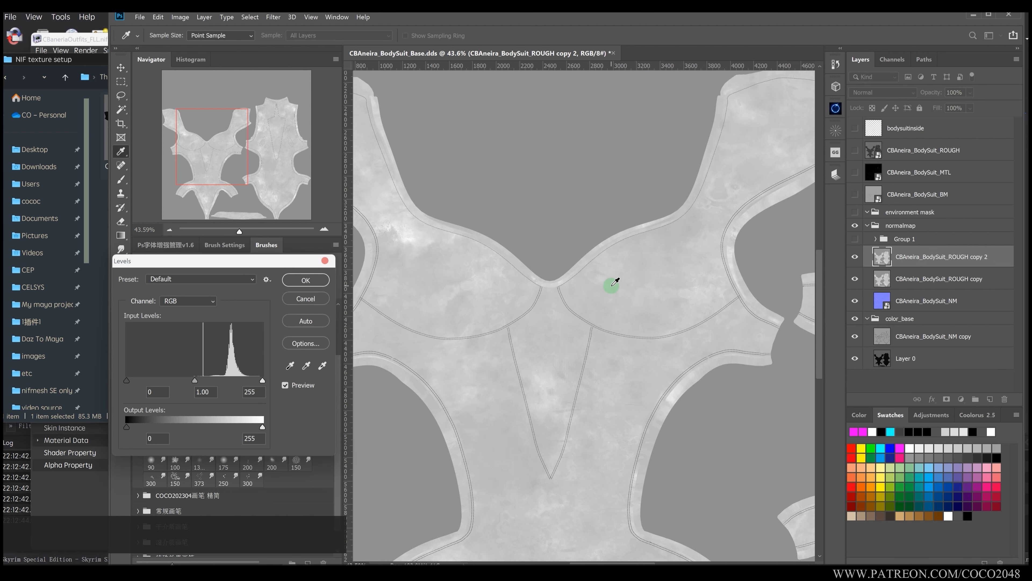
pyautogui.moveTo(249, 268); pyautogui.dragTo(256, 264)
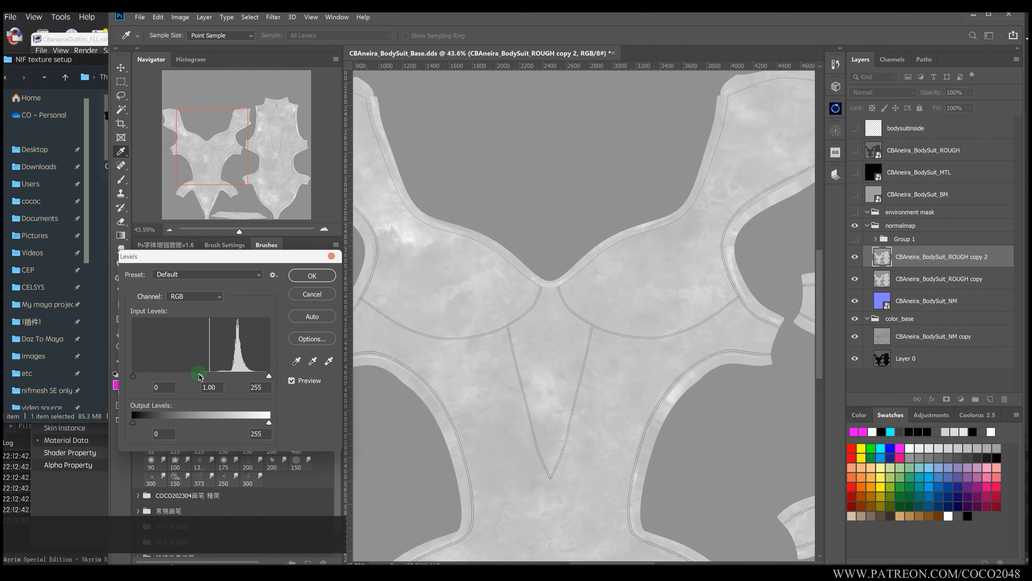
pyautogui.moveTo(200, 375); pyautogui.dragTo(238, 376)
pyautogui.moveTo(269, 422); pyautogui.dragTo(215, 424)
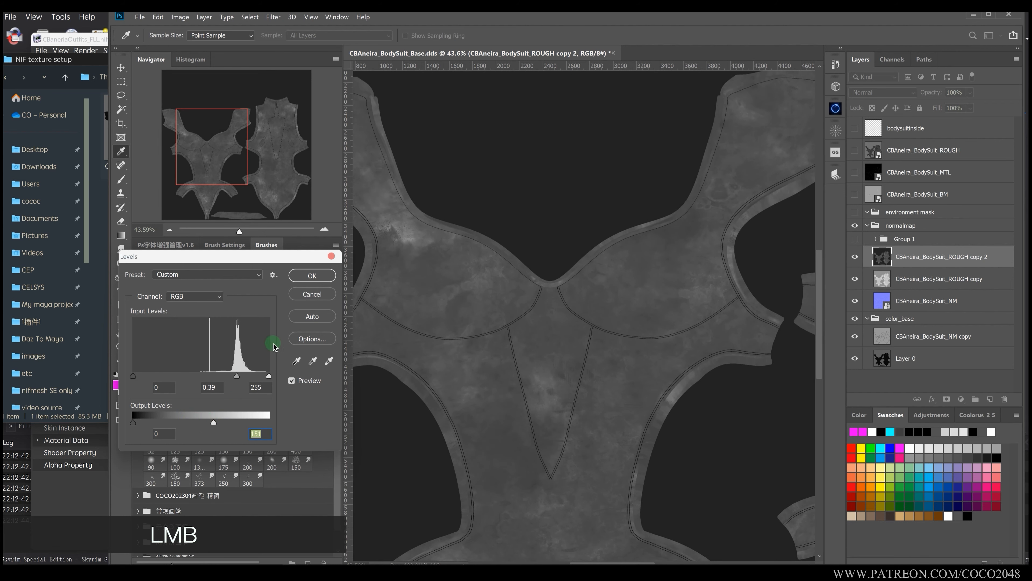
pyautogui.click(309, 277)
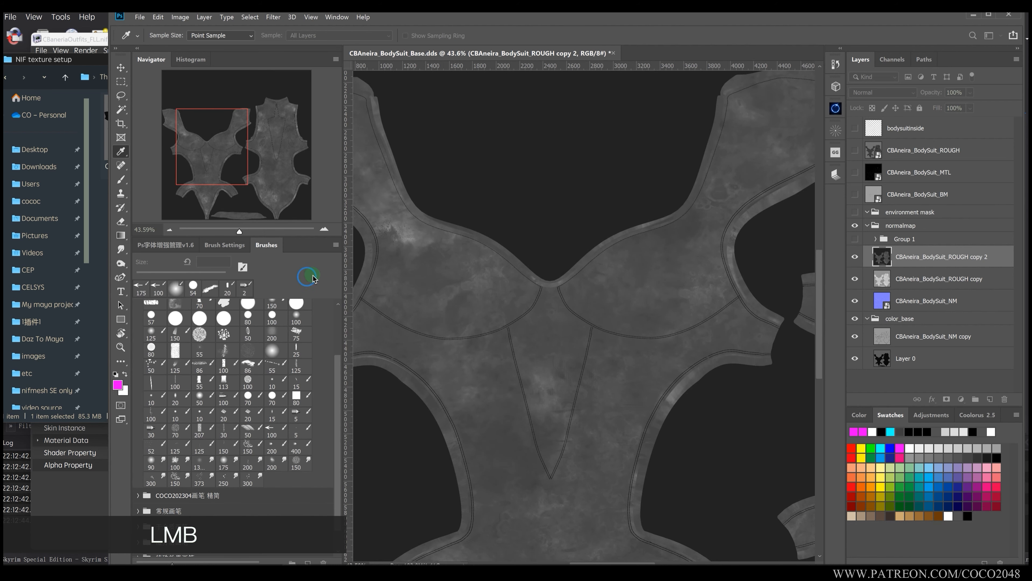
pyautogui.press('v')
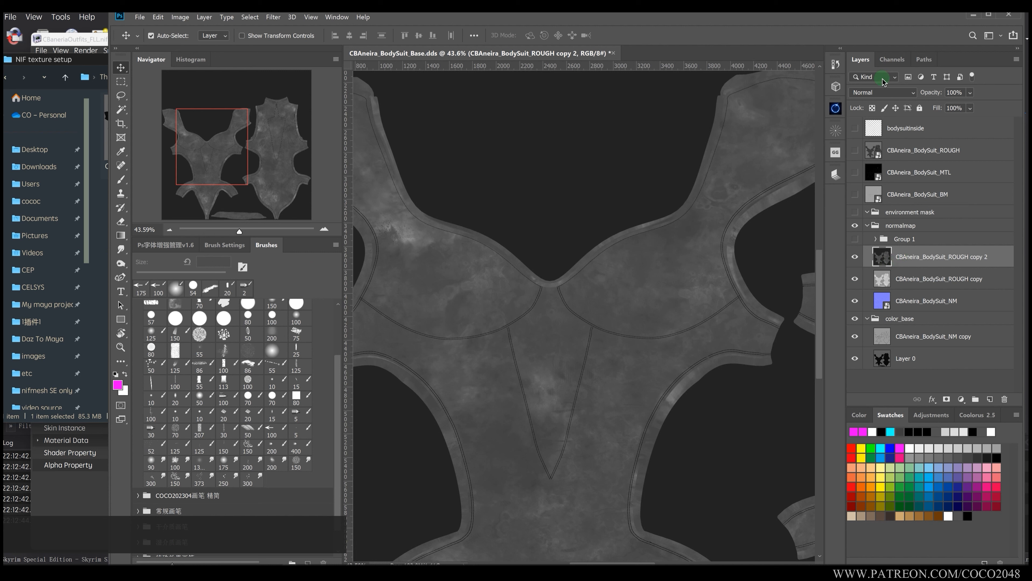
# Duplicate the Red channel of the darkened gloss map into a new document.
pyautogui.click(894, 61)
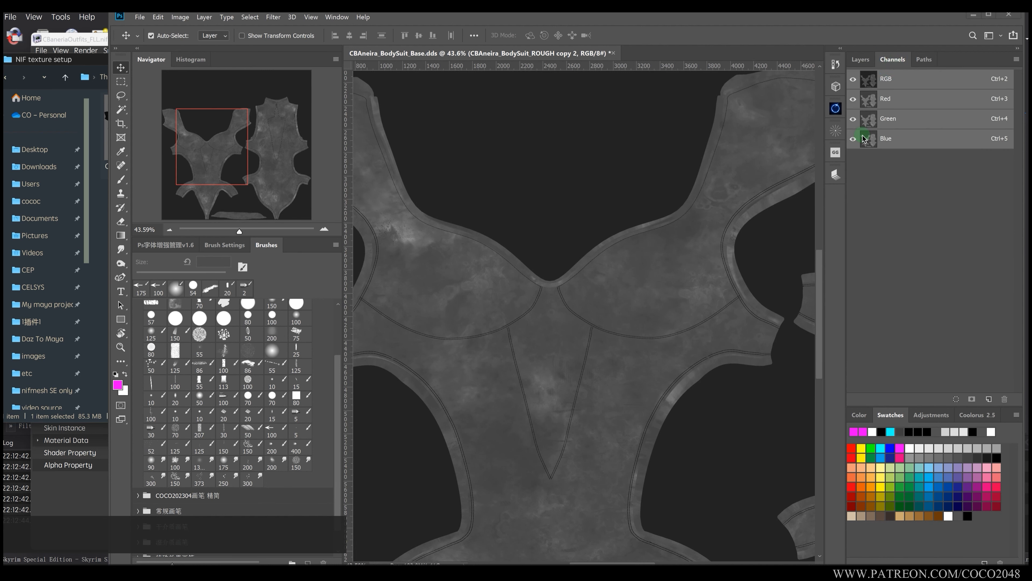
pyautogui.click(907, 100)
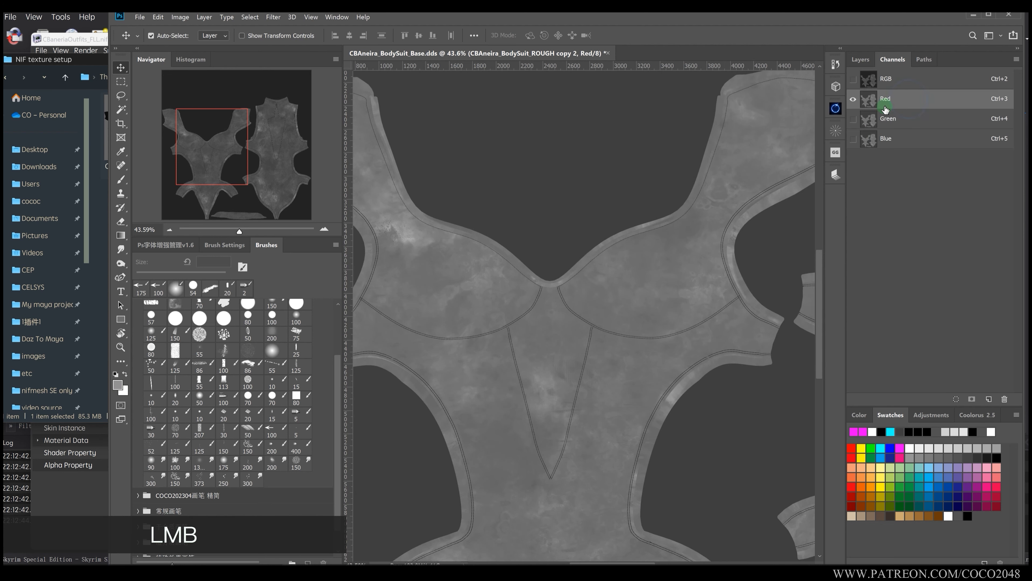
pyautogui.rightClick(910, 101)
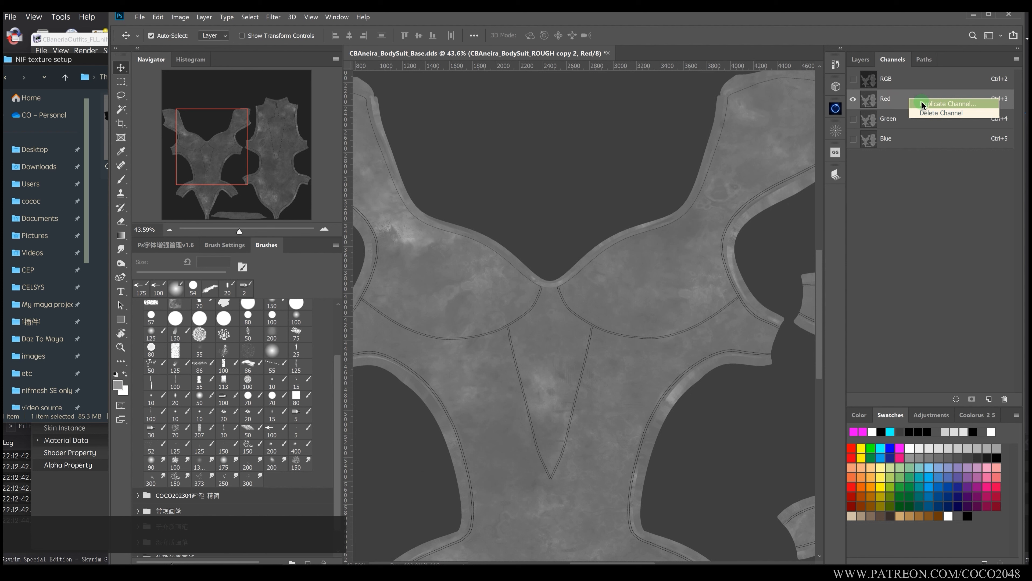
pyautogui.click(923, 104)
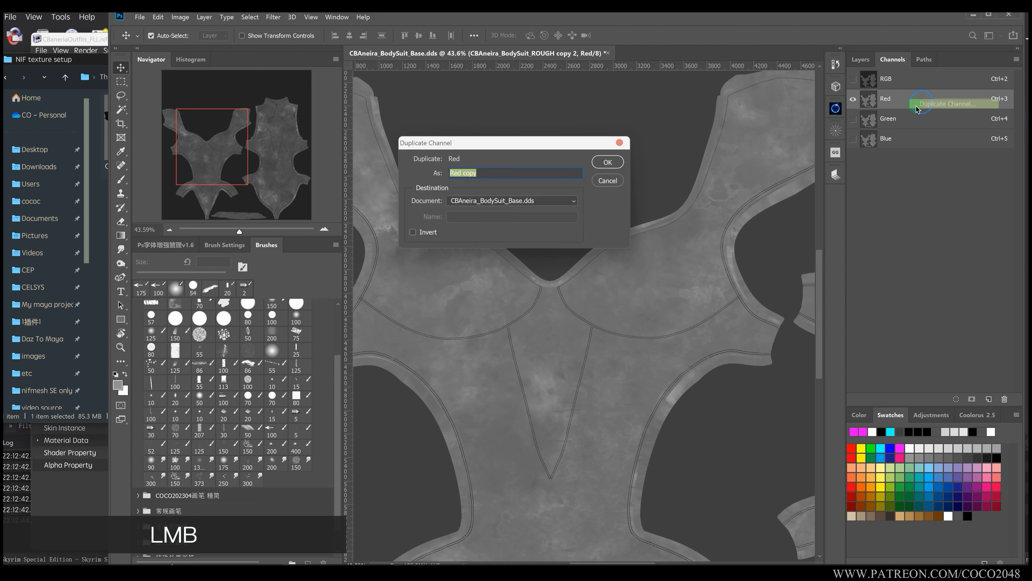
pyautogui.click(480, 203)
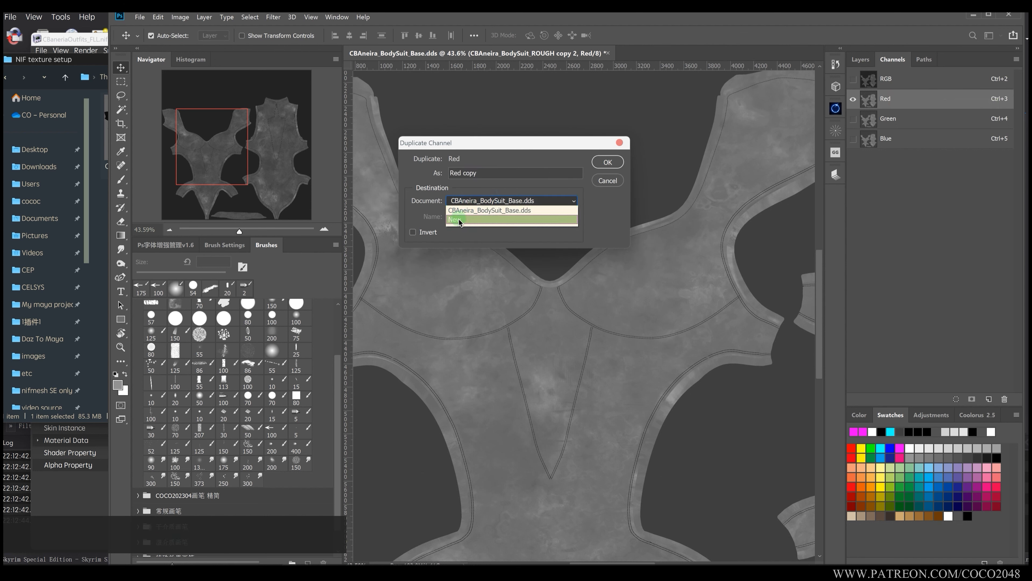
pyautogui.click(495, 220)
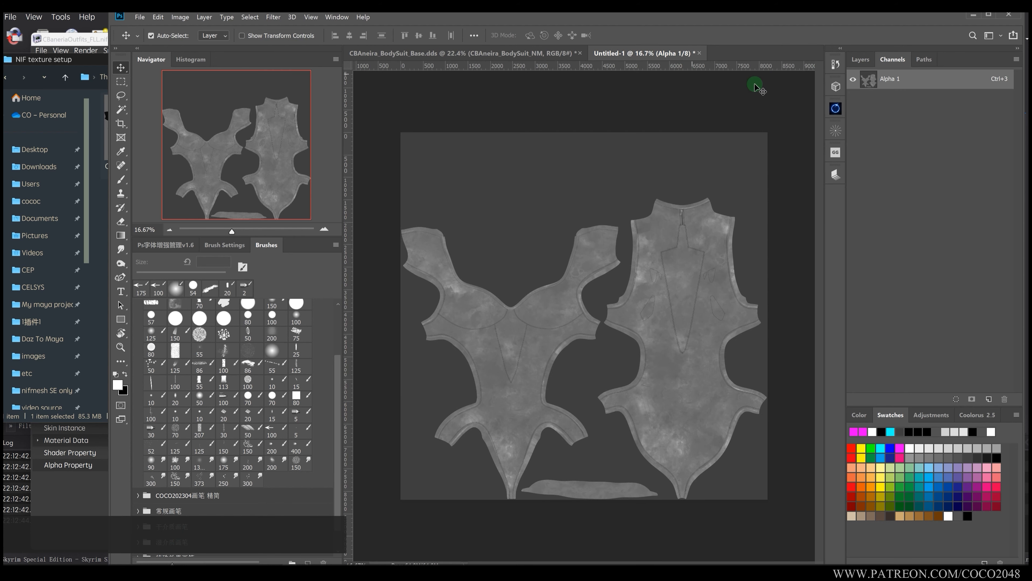
# Duplicate the Alpha 1 gloss channel into the CBAneira_BodySuit_Base.dds document as Alpha 1.
pyautogui.rightClick(904, 82)
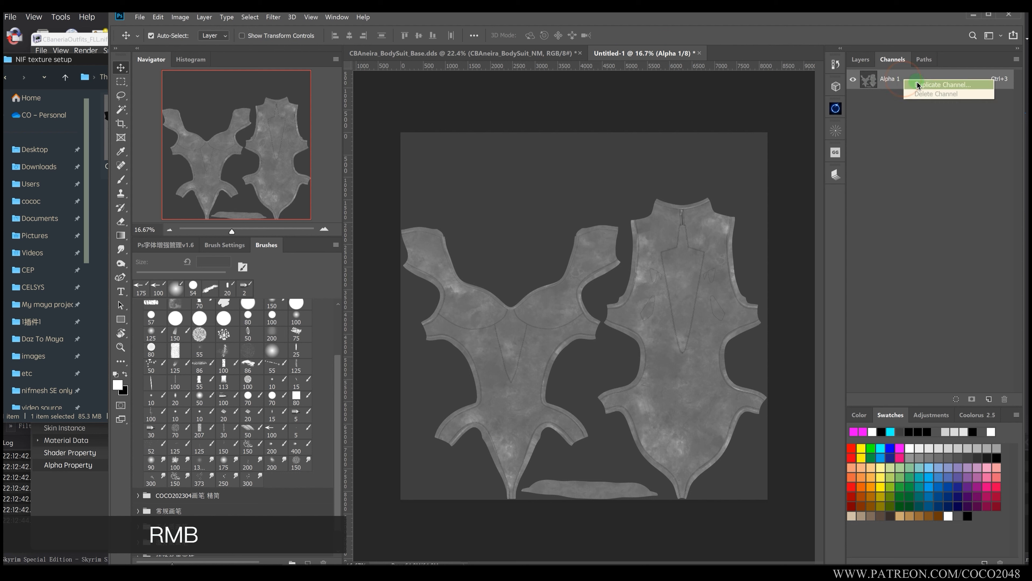
pyautogui.click(922, 85)
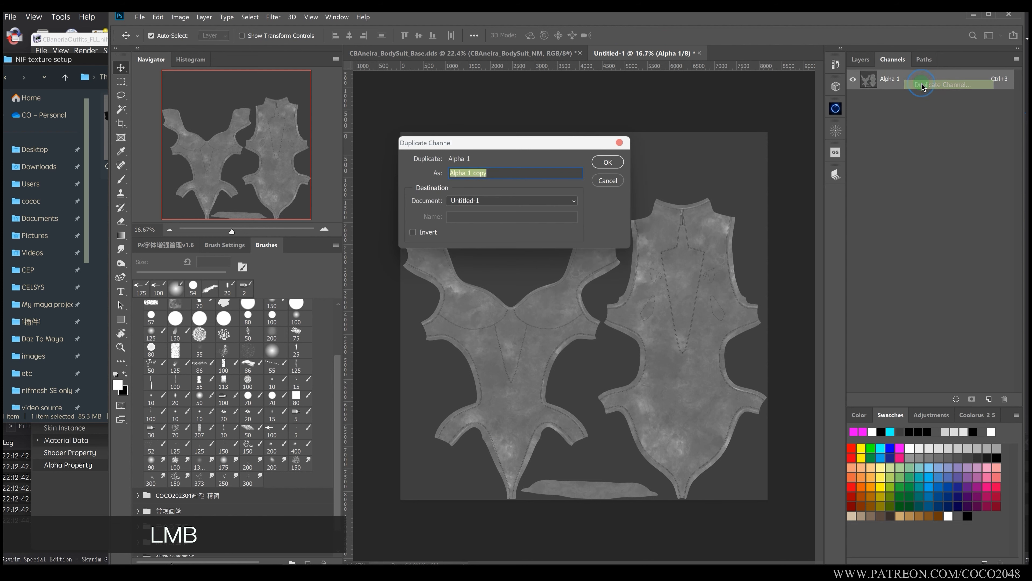
pyautogui.click(516, 201)
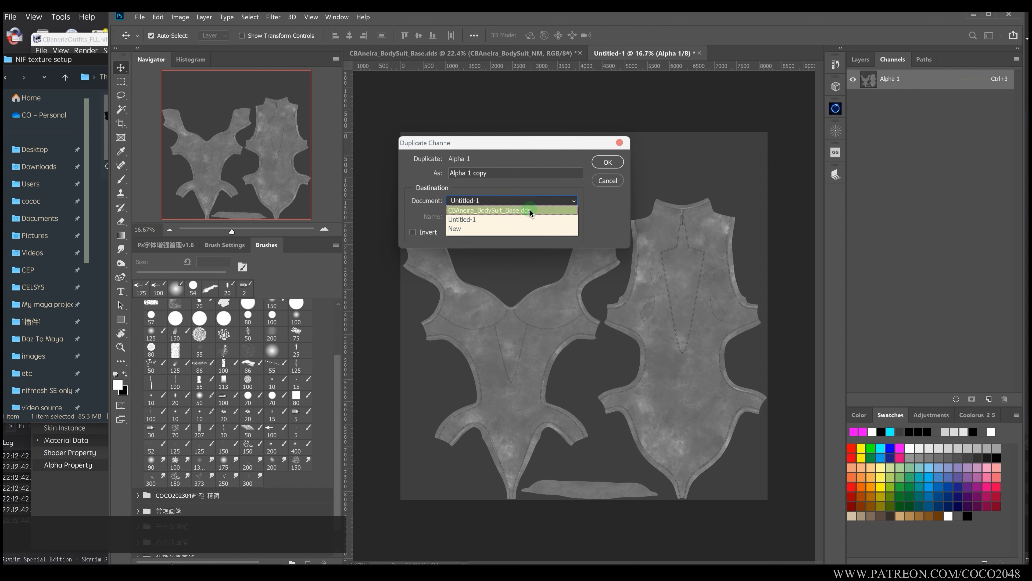
pyautogui.click(542, 211)
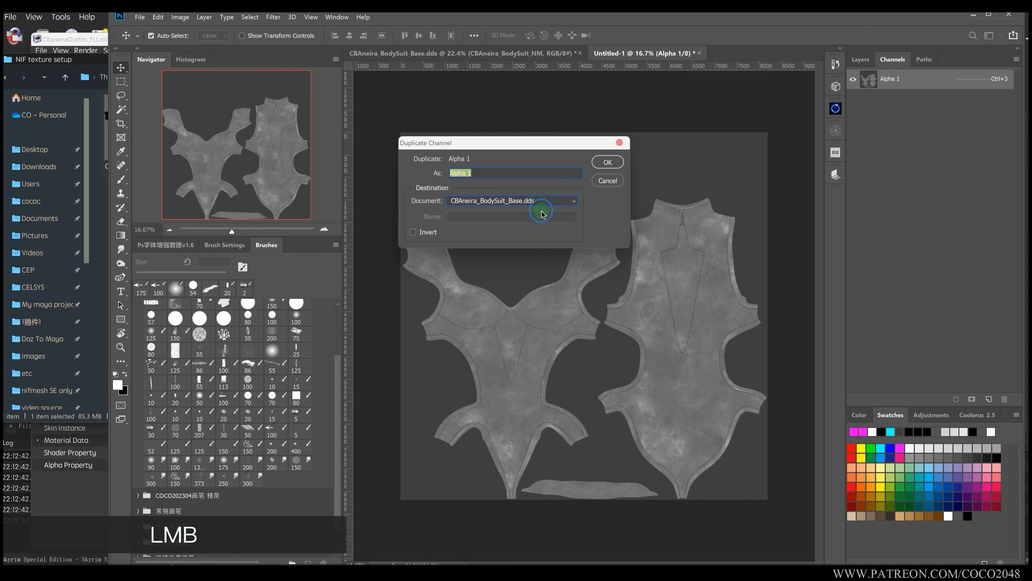
pyautogui.click(616, 162)
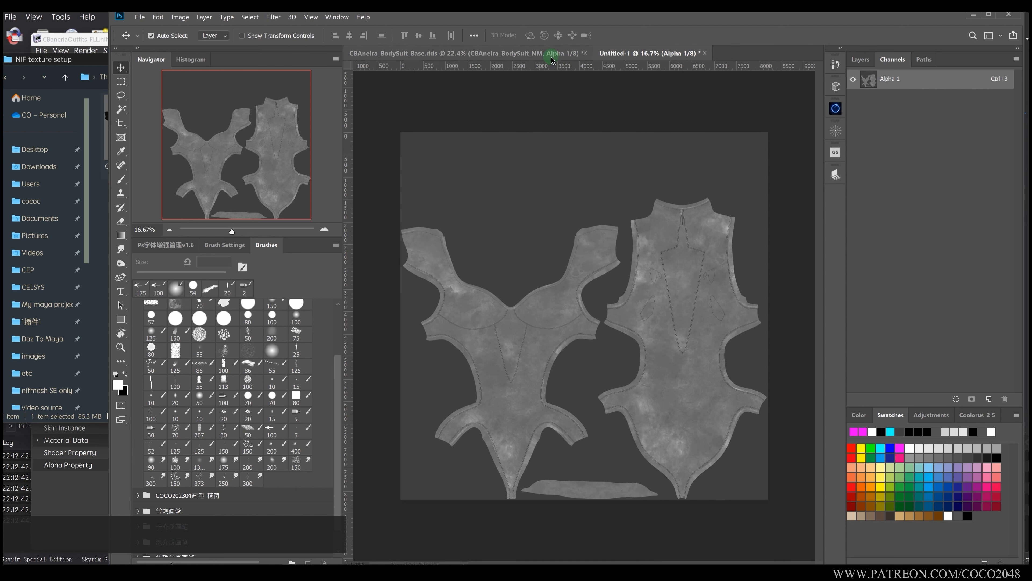
# Return to the CBAneira_BodySuit_Base.dds document and check its RGB composite against the added Alpha 1 channel.
pyautogui.click(565, 54)
pyautogui.click(901, 164)
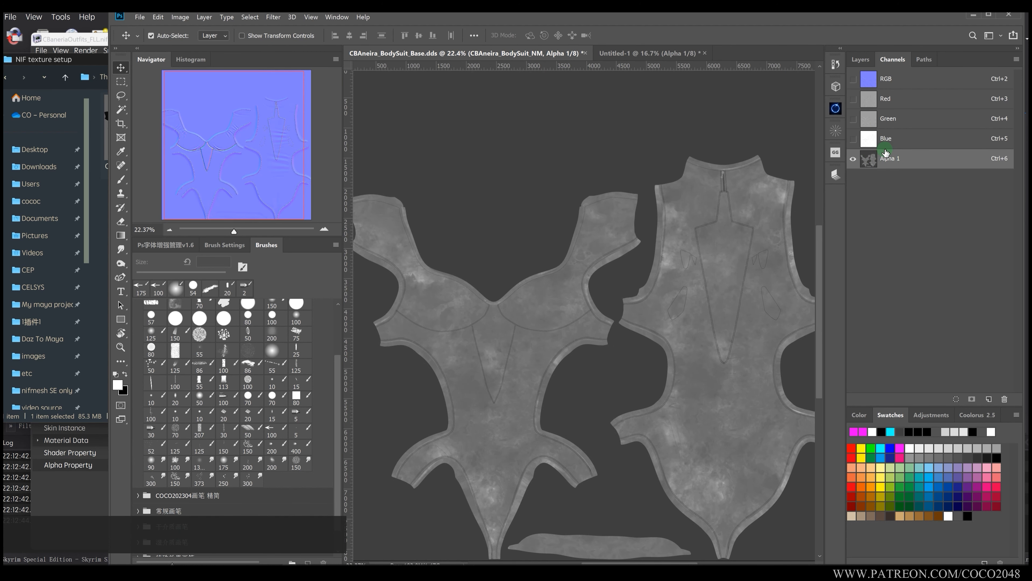
pyautogui.click(888, 79)
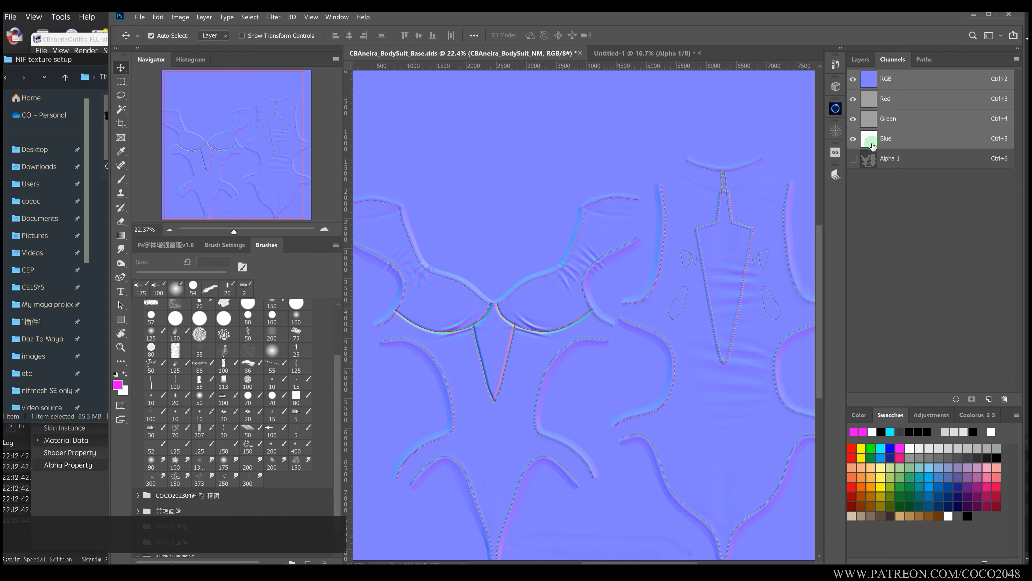
pyautogui.click(852, 159)
pyautogui.click(853, 160)
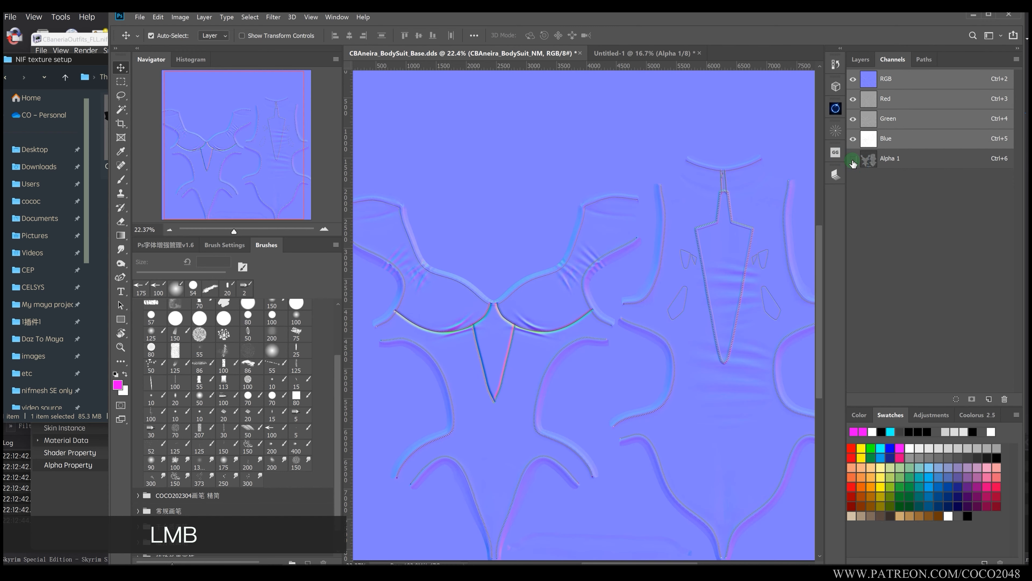
pyautogui.click(852, 160)
pyautogui.click(852, 160)
# Flatten the layered document showing the CBAneira_BodySuit_NM normal map into a single background layer.
pyautogui.click(860, 60)
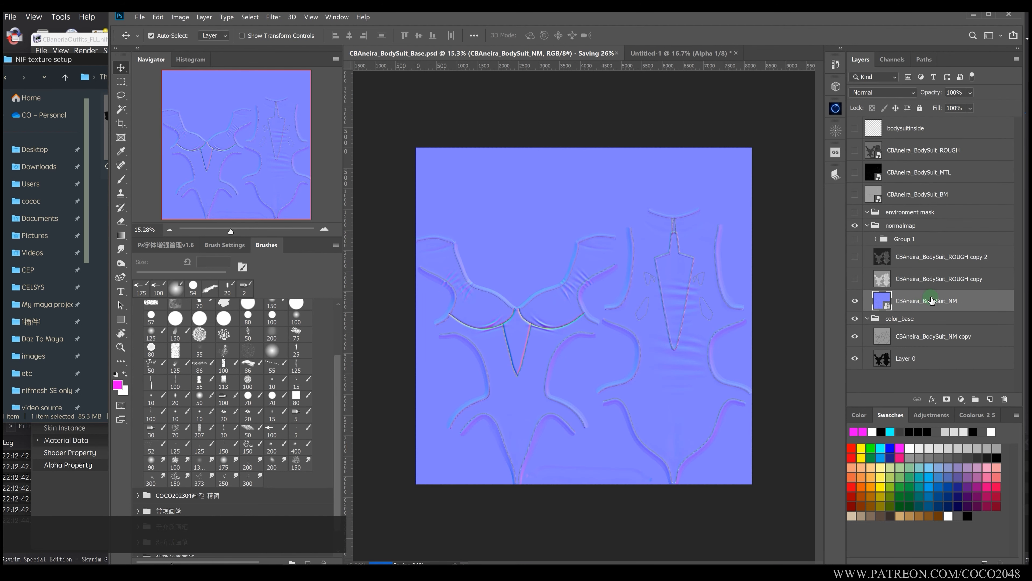
pyautogui.rightClick(869, 320)
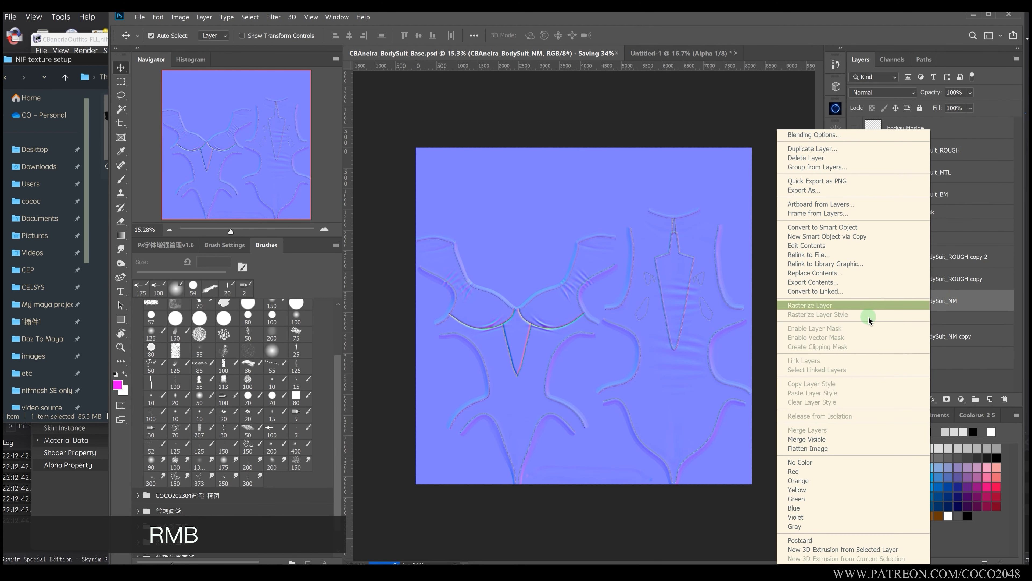
pyautogui.click(824, 448)
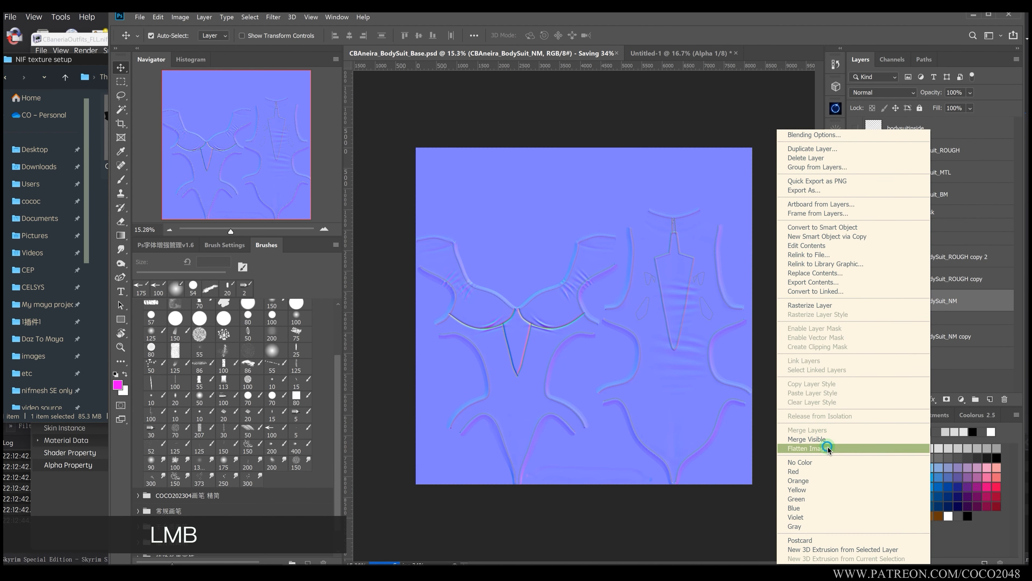
pyautogui.click(893, 59)
pyautogui.click(860, 60)
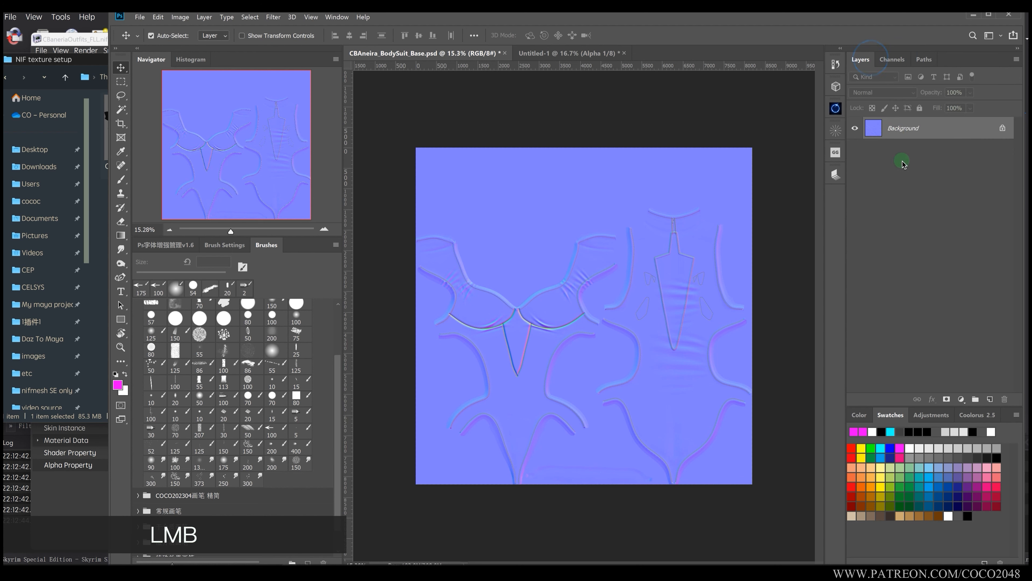
# Start saving the flattened normal map under a new name, with F:\Skyrim MO\Skyrim SSE\Data\Textures\CBaneriaOutfit as the destination folder.
pyautogui.hotkey('ctrl', 'shift', 's')
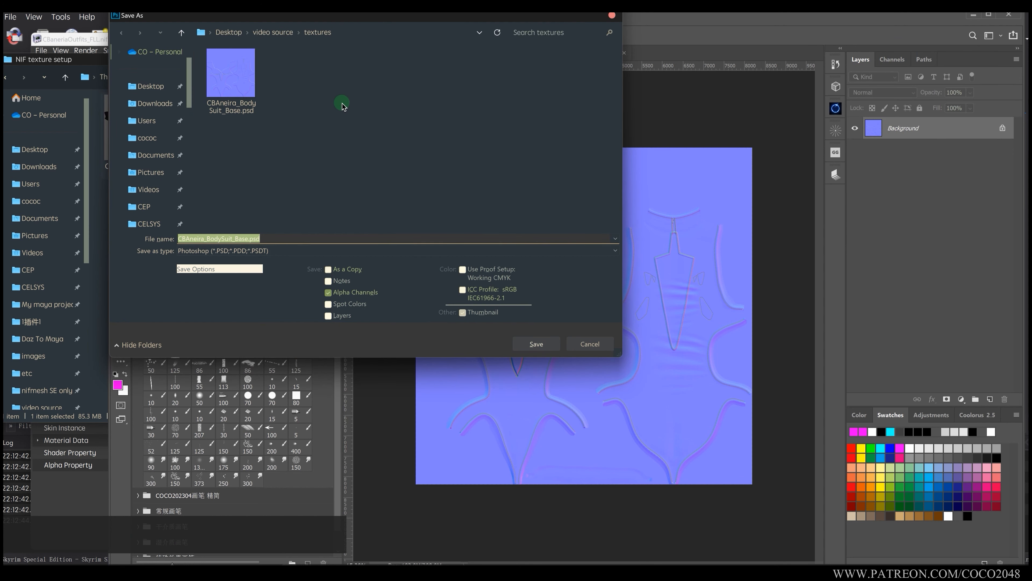
pyautogui.moveTo(285, 14); pyautogui.dragTo(362, 48)
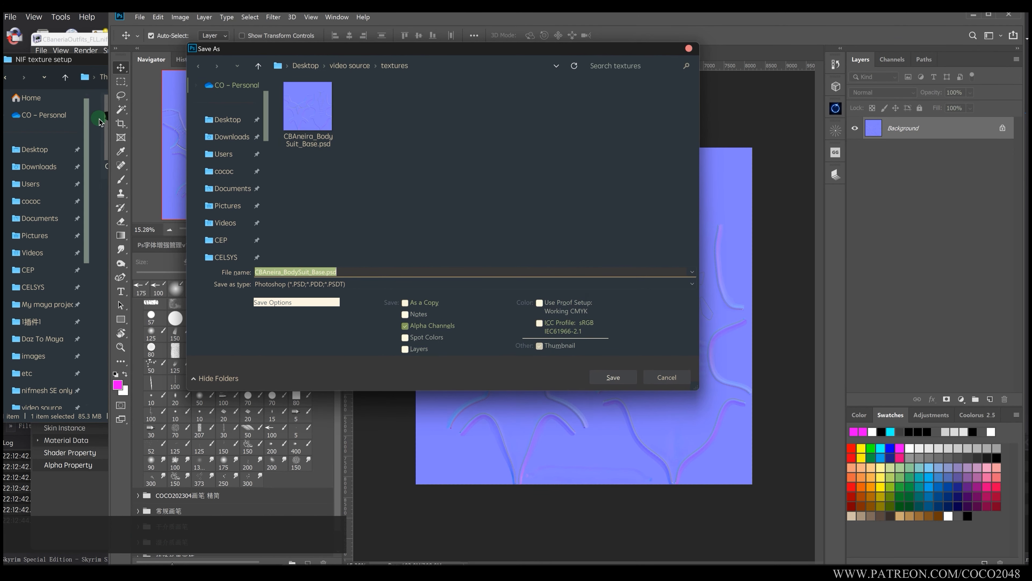
pyautogui.click(87, 79)
pyautogui.click(380, 80)
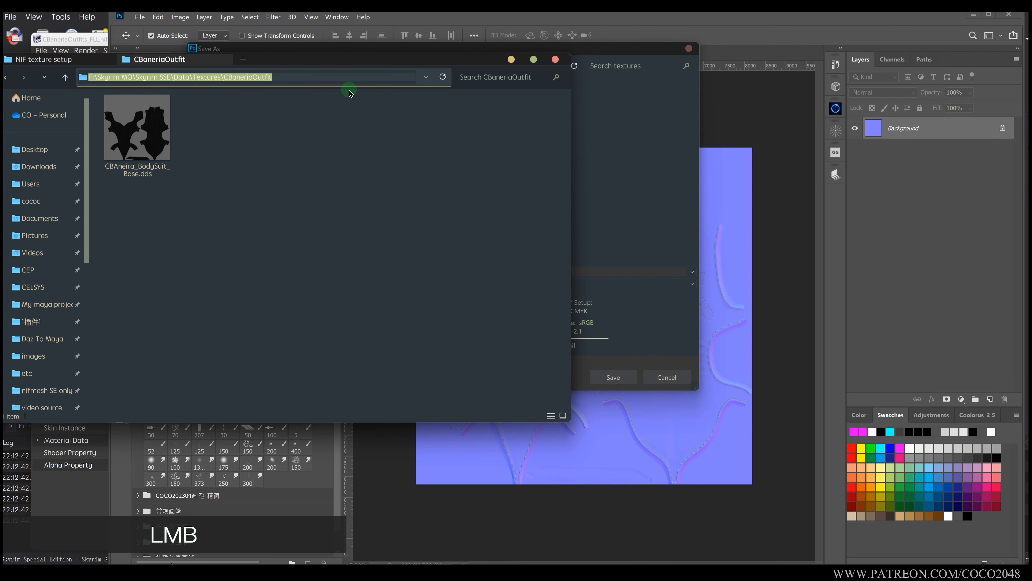
pyautogui.rightClick(244, 81)
pyautogui.click(279, 118)
pyautogui.click(610, 157)
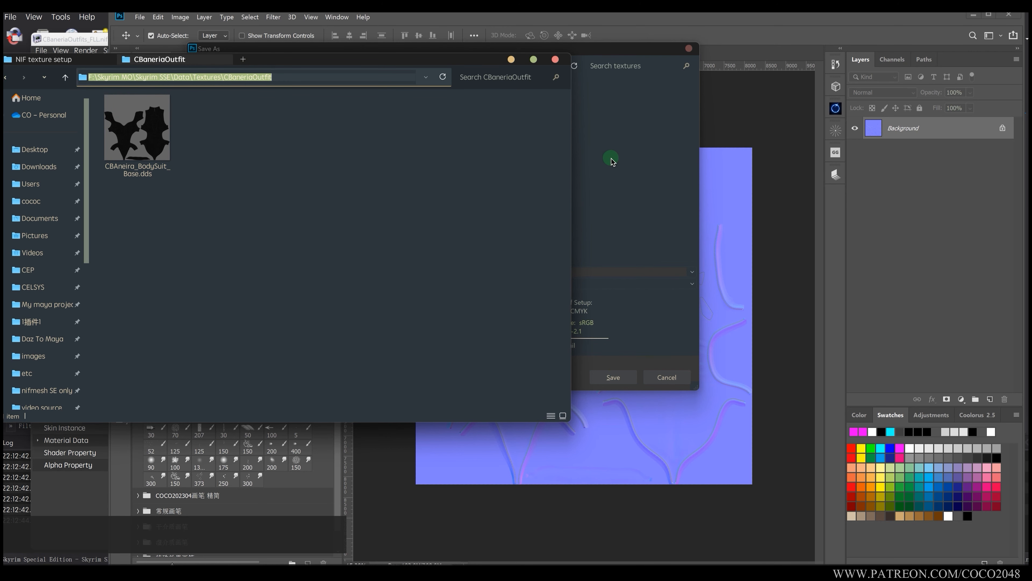
pyautogui.click(345, 65)
pyautogui.rightClick(345, 64)
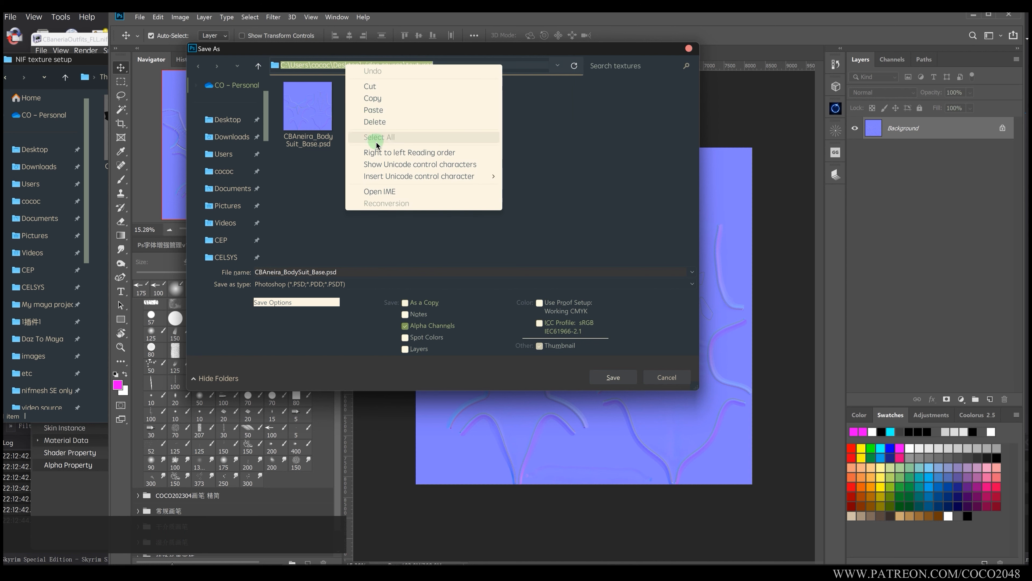
pyautogui.click(382, 112)
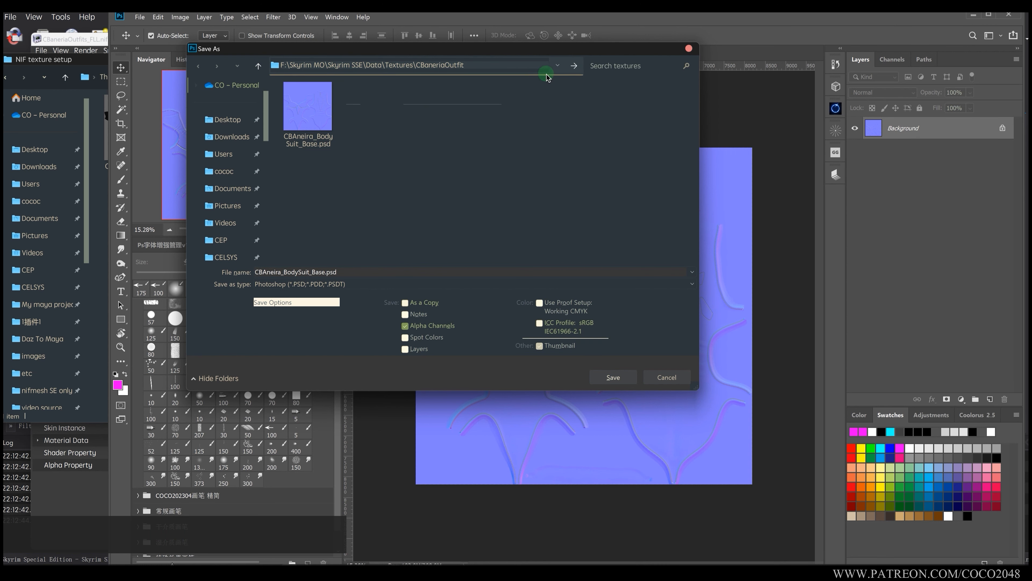
pyautogui.click(574, 66)
# Export the normal map in NVIDIA DDS format as CBAneira_BodySuit_N.dds, previewing only its color in the exporter.
pyautogui.click(344, 282)
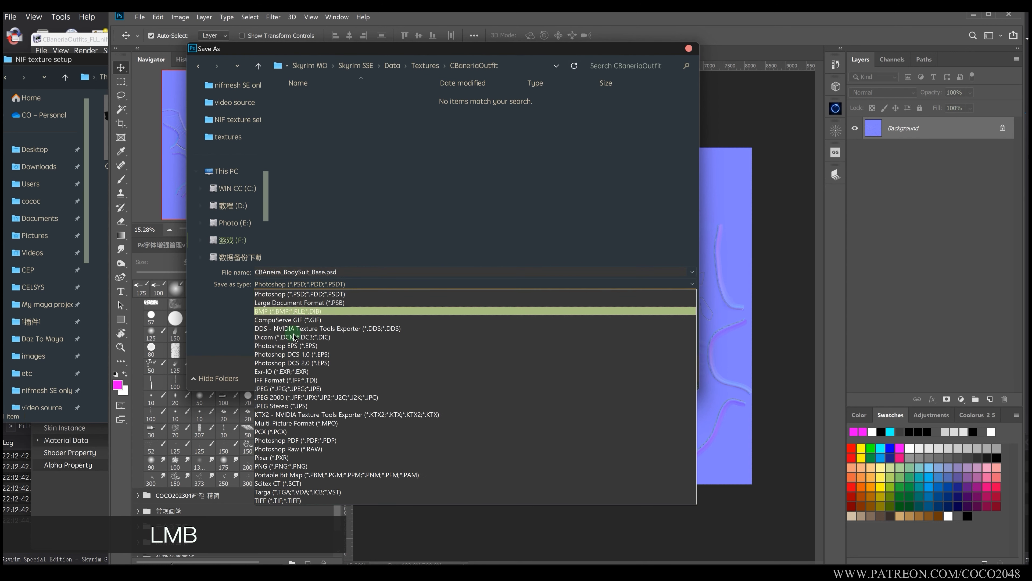
pyautogui.click(346, 328)
pyautogui.click(322, 272)
pyautogui.click(319, 271)
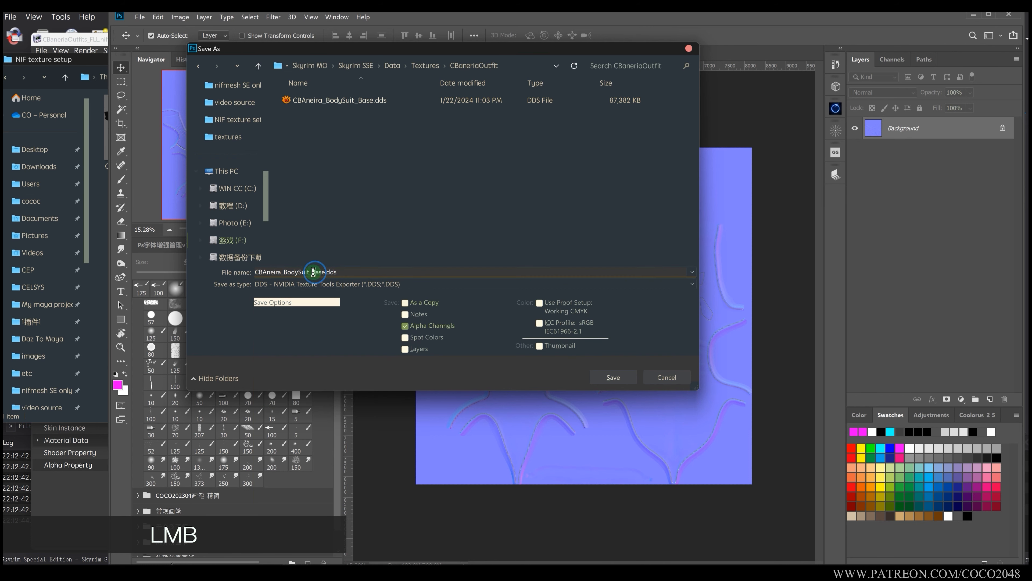
pyautogui.write('N')
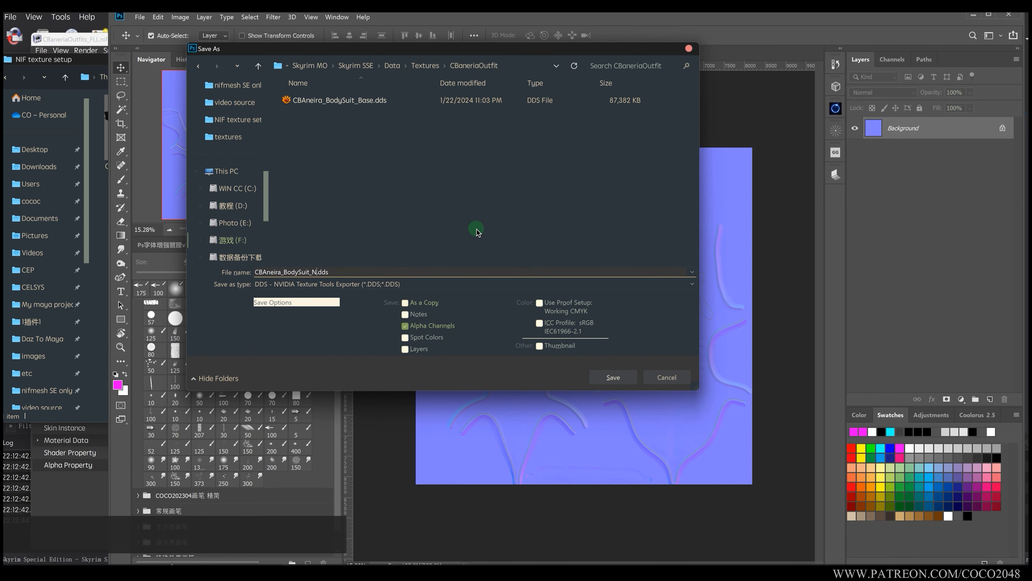
pyautogui.click(610, 377)
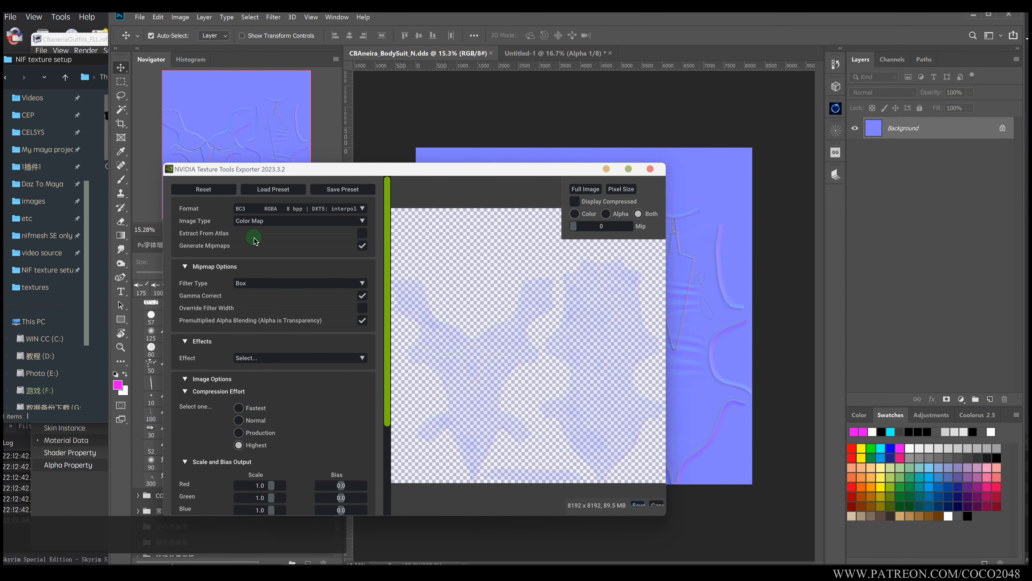
pyautogui.click(574, 213)
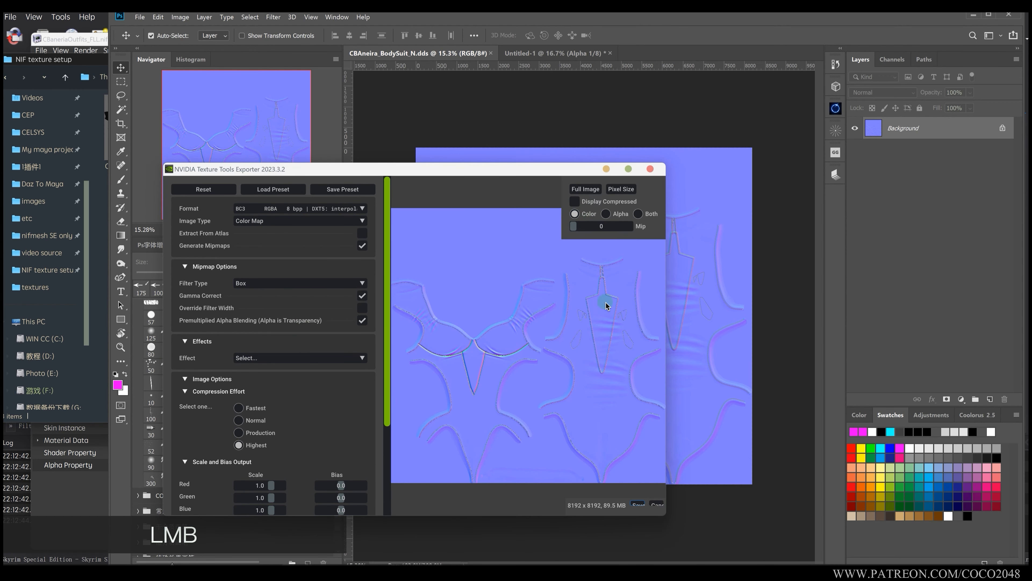
pyautogui.click(636, 505)
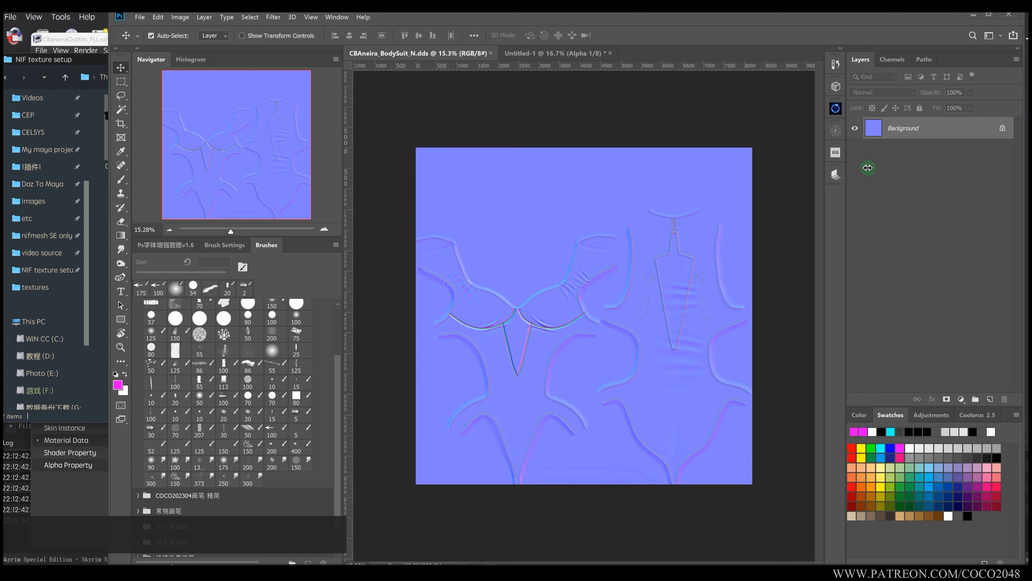
# Undo the flattening of the normal map document to restore its layers.
pyautogui.click(884, 168)
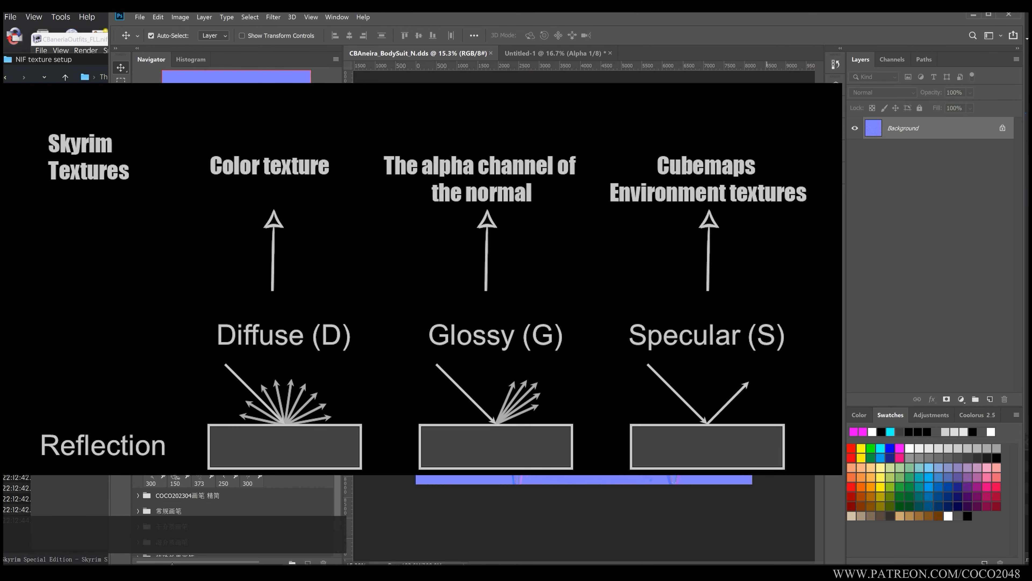
pyautogui.middleClick(752, 279)
pyautogui.hotkey('ctrl', 'z')
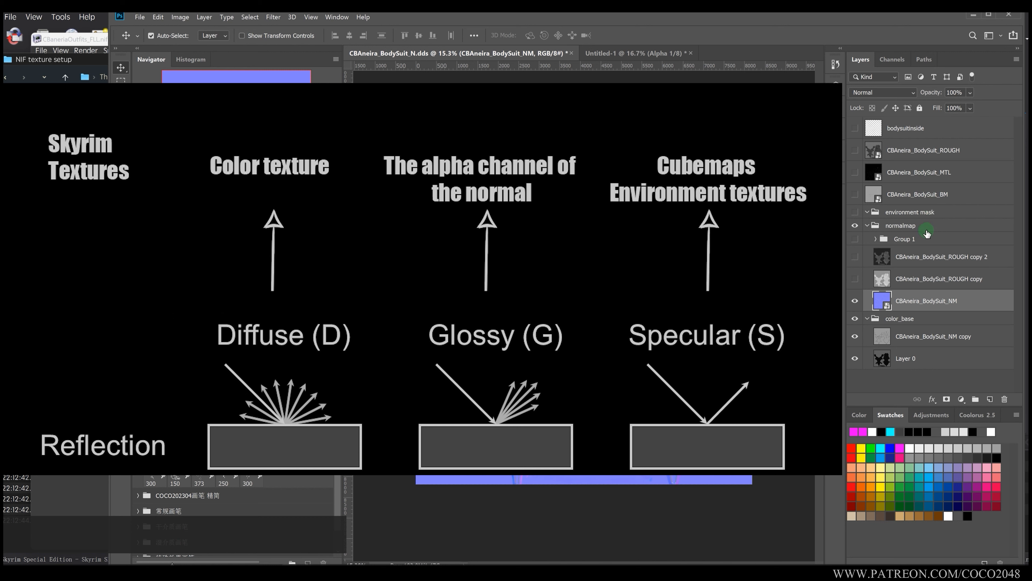
# Collapse and hide the normalmap and color_base groups.
pyautogui.click(911, 241)
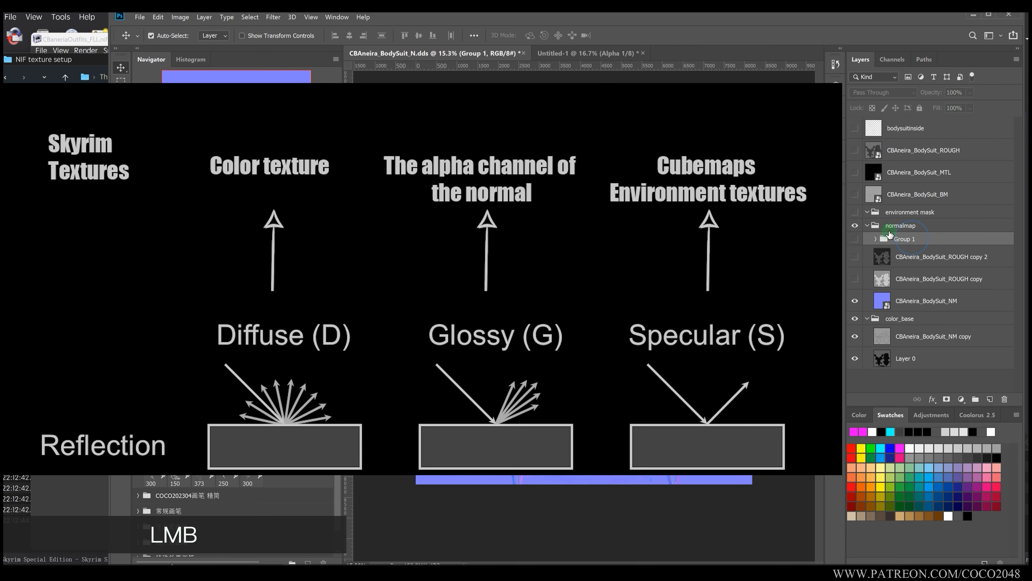
pyautogui.click(868, 226)
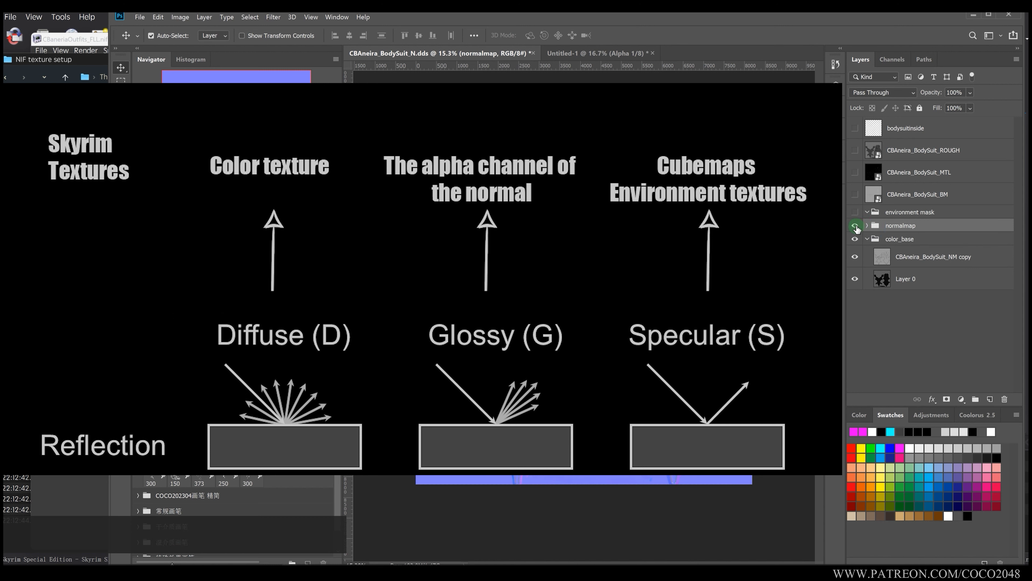
pyautogui.click(855, 226)
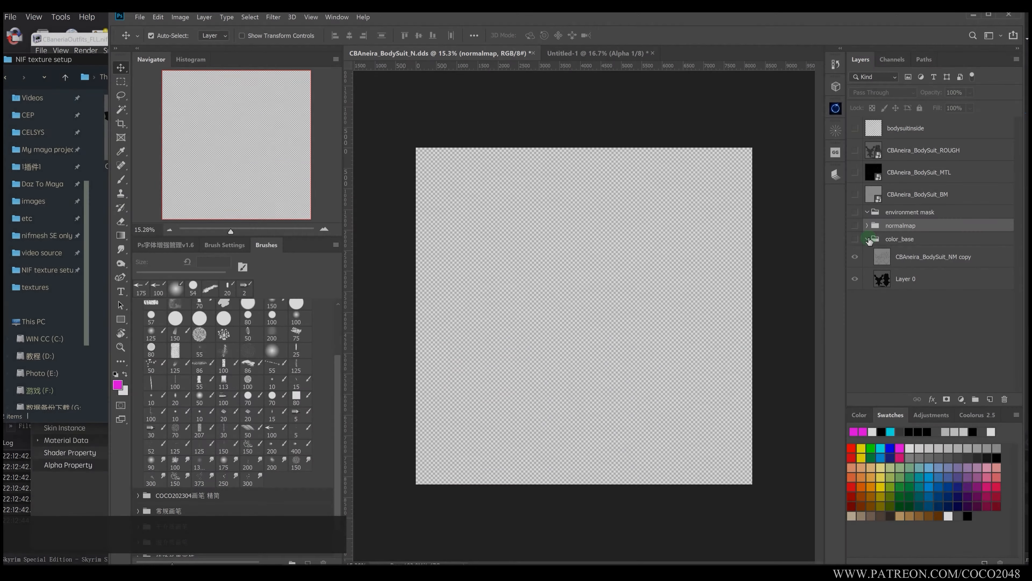
pyautogui.click(868, 239)
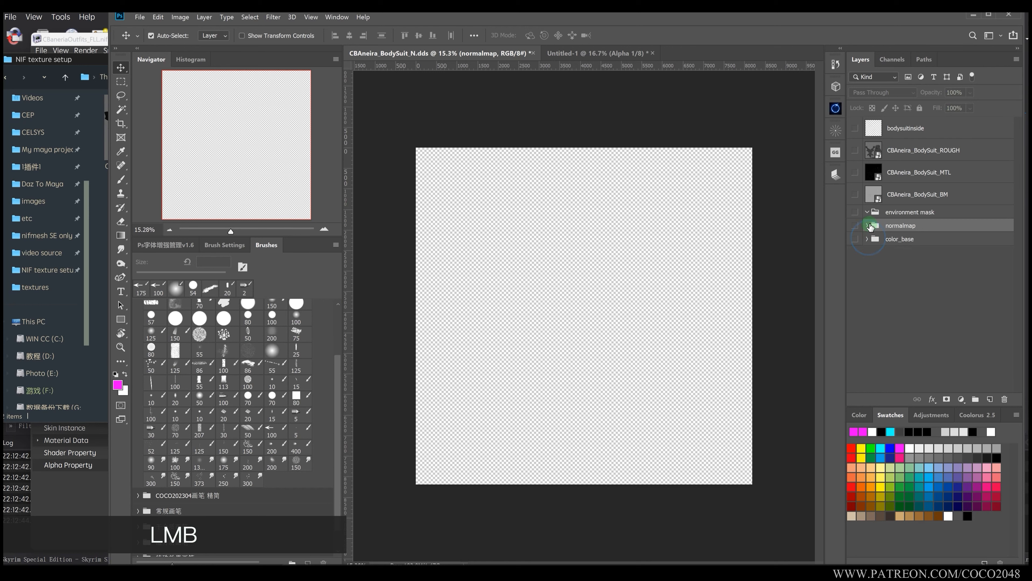
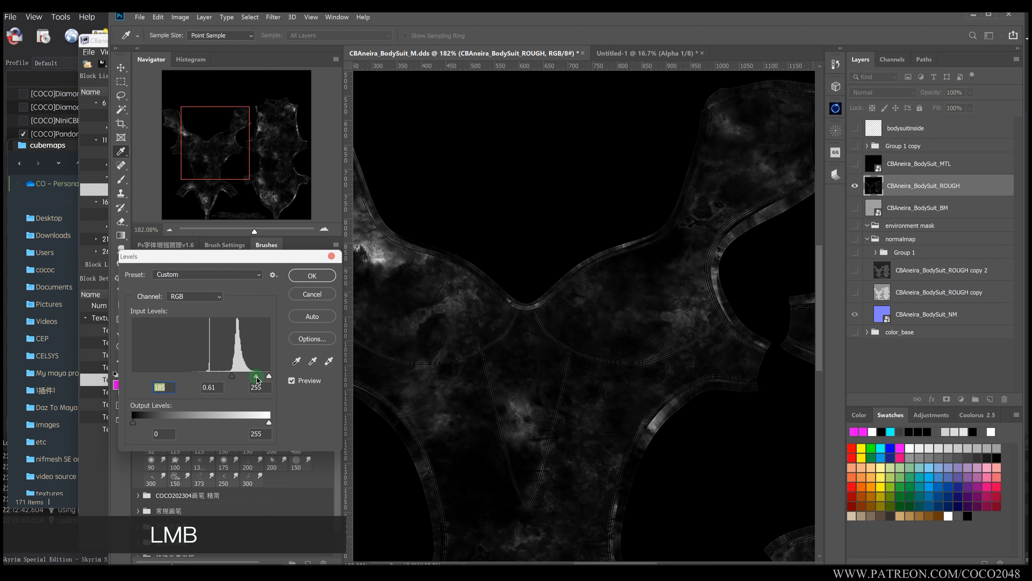
# Darken the CBAneira_BodySuit_ROUGH layer with Levels, using input black 173, midtone 0.71 and output white 88.
pyautogui.moveTo(268, 423); pyautogui.dragTo(167, 421)
pyautogui.moveTo(234, 382); pyautogui.dragTo(233, 379)
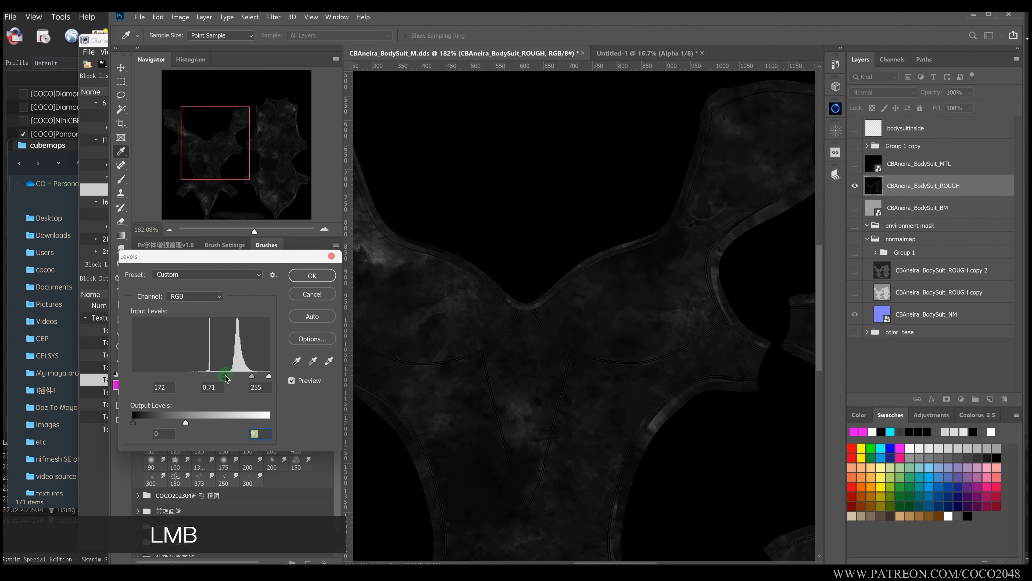
pyautogui.moveTo(187, 424)
pyautogui.mouseDown()
pyautogui.moveTo(166, 422)
pyautogui.moveTo(182, 423)
pyautogui.mouseUp()
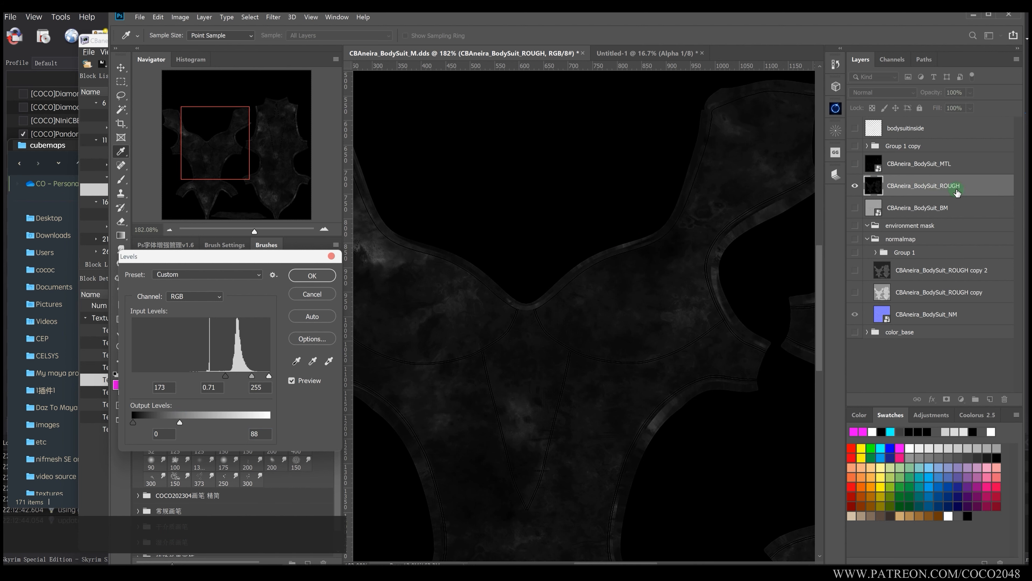
pyautogui.click(312, 276)
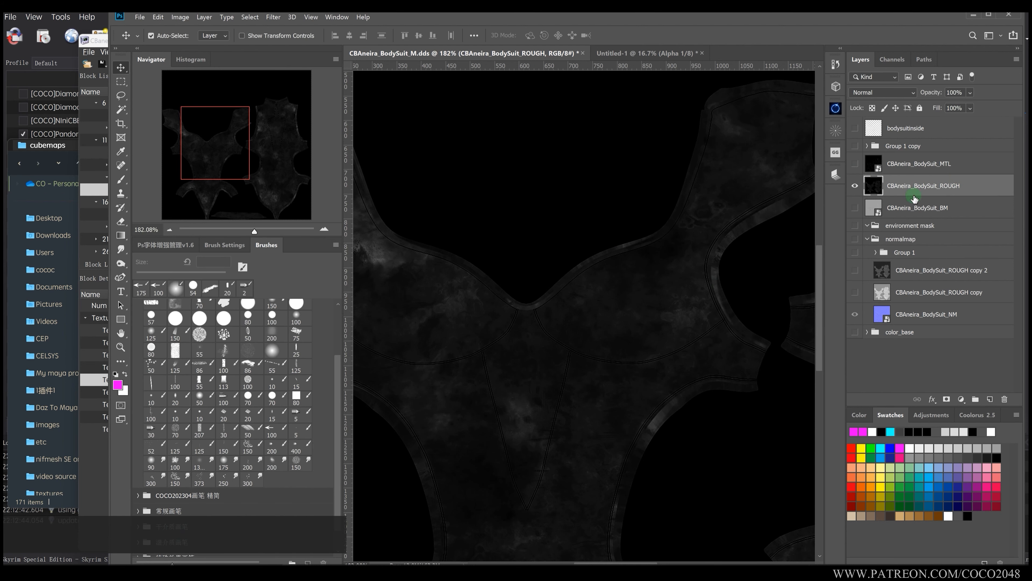
# Flatten the CBAneira_BodySuit_M.dds document with only the darkened roughness mask shown.
pyautogui.rightClick(849, 370)
pyautogui.click(802, 438)
pyautogui.scroll(-4, 594, 311)
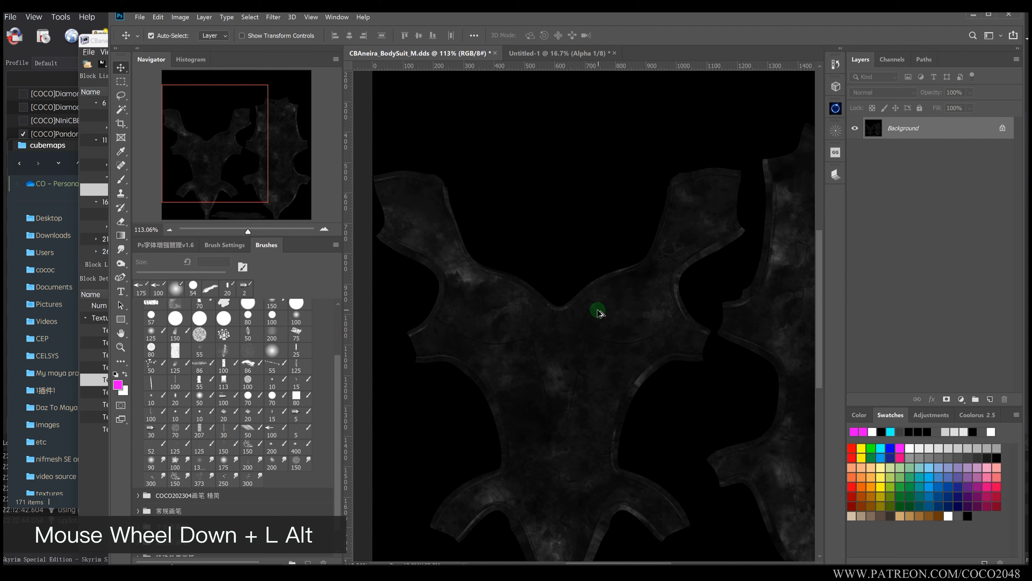
# Darken the flattened body suit mask with Levels, setting the output white level to 115.
pyautogui.scroll(2, 463, 334)
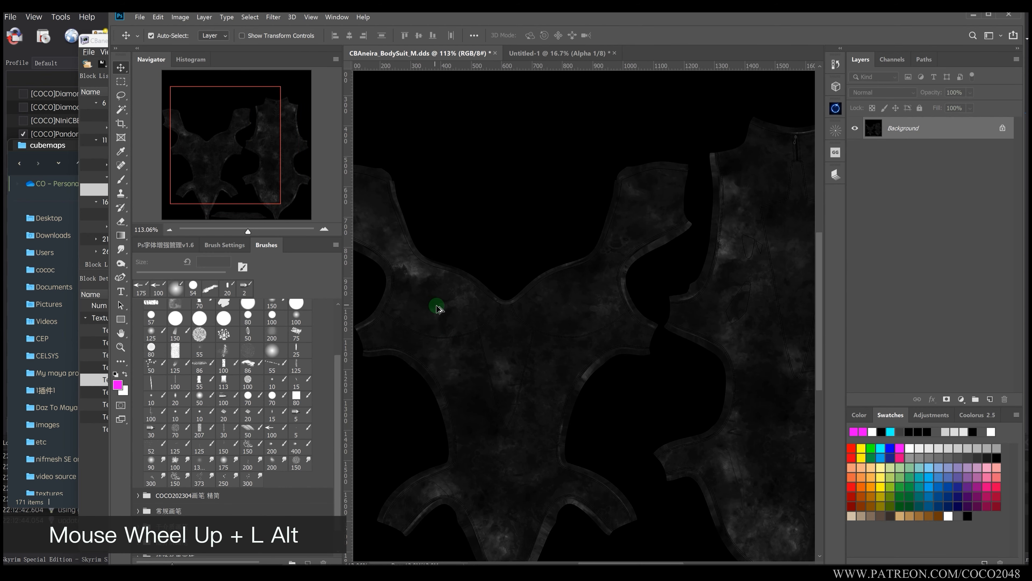
pyautogui.hotkey('ctrl', 'l')
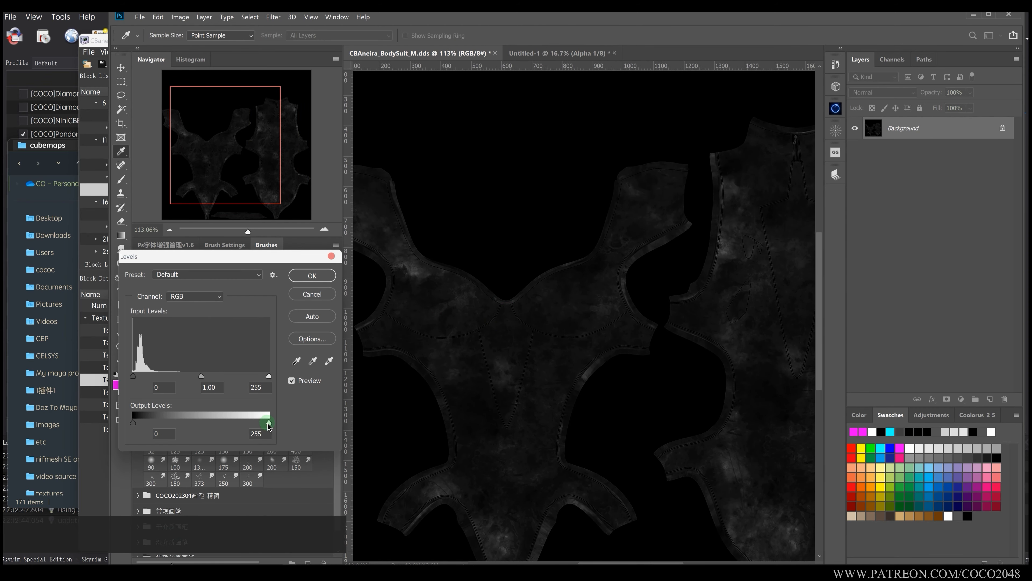
pyautogui.moveTo(268, 426); pyautogui.dragTo(195, 422)
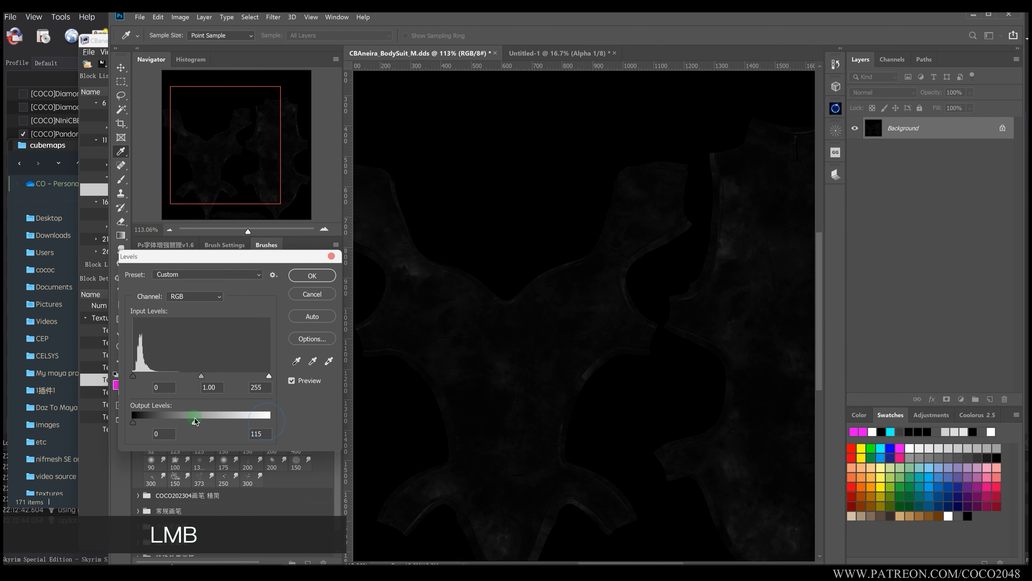
pyautogui.click(302, 277)
# Save the mask over CBAneira_BodySuit_M.dds in the CBaneriaOutfit textures folder, using BC1 (DXT1, no alpha) compression.
pyautogui.scroll(-3, 534, 270)
pyautogui.hotkey('ctrl', 'shift', 's')
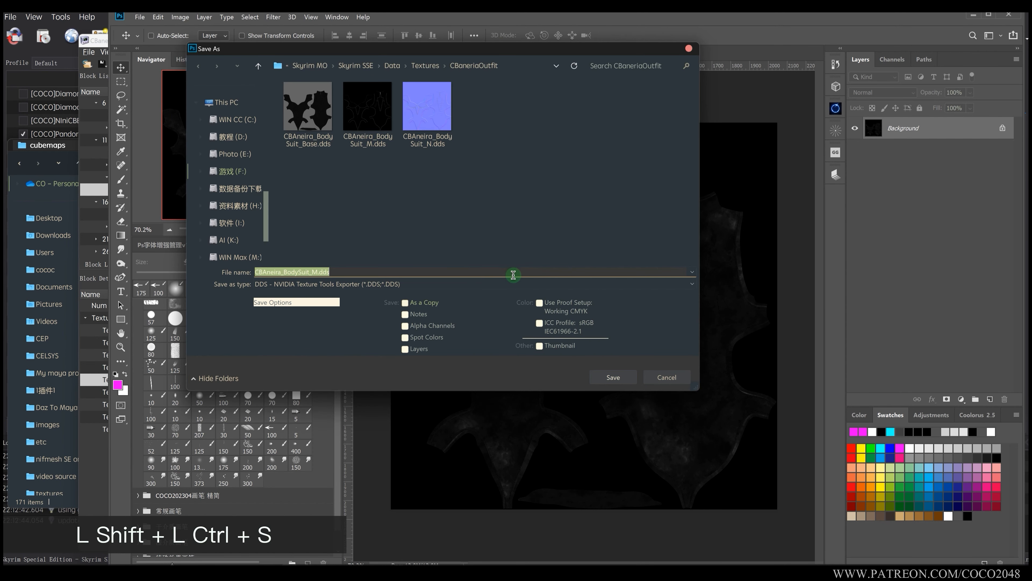
pyautogui.click(377, 119)
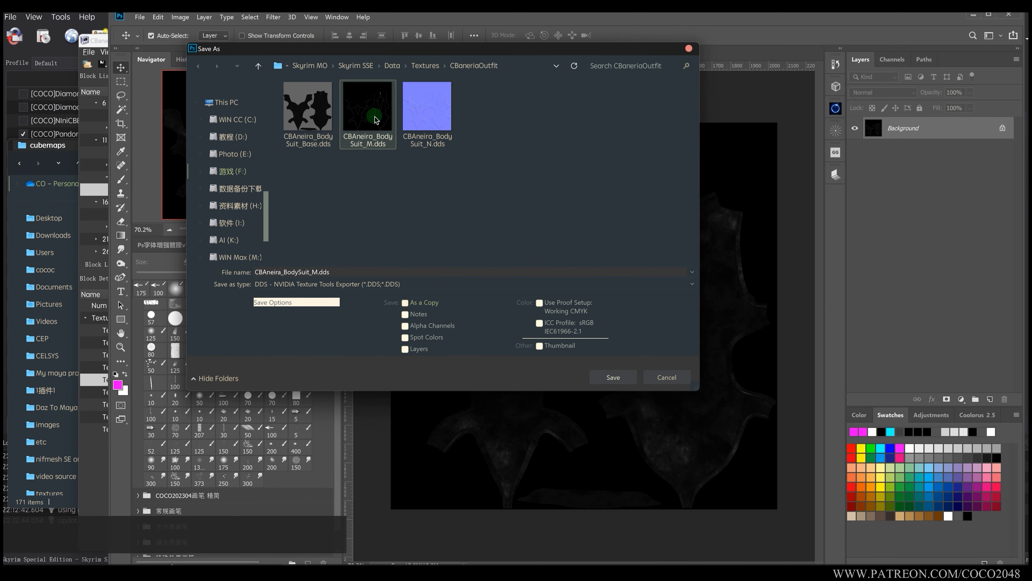
pyautogui.doubleClick(375, 119)
pyautogui.click(547, 293)
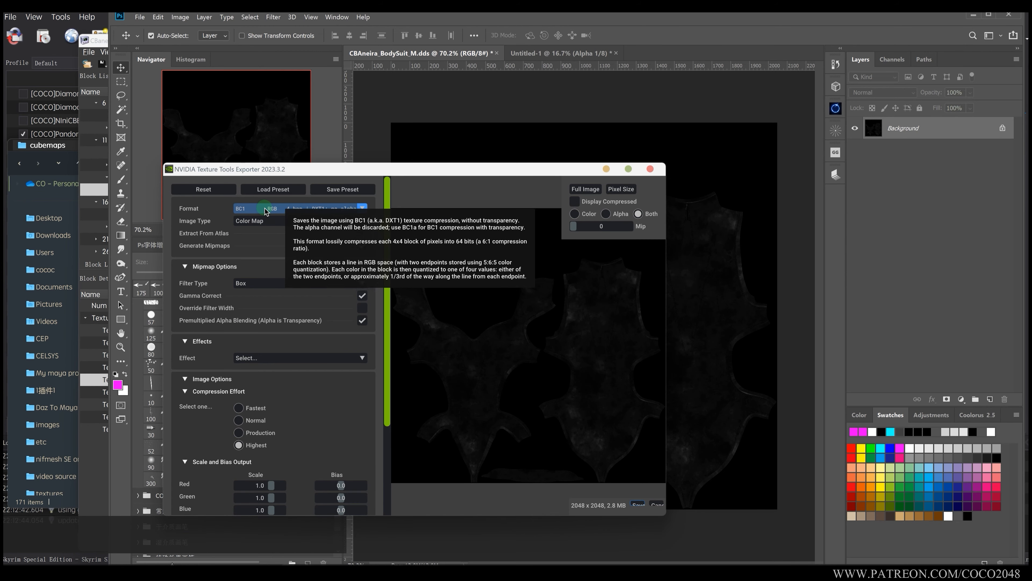
pyautogui.click(649, 492)
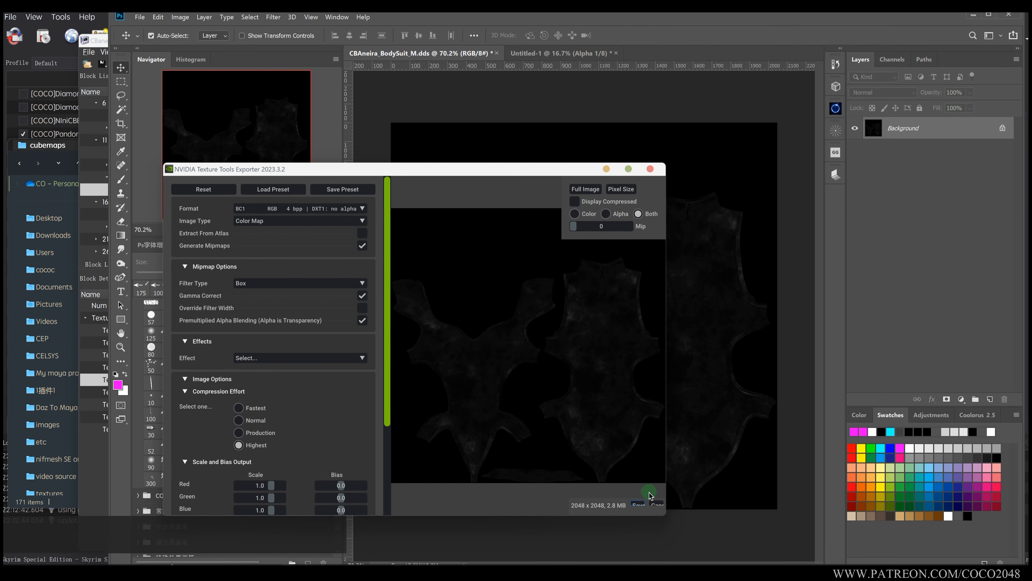
pyautogui.click(572, 395)
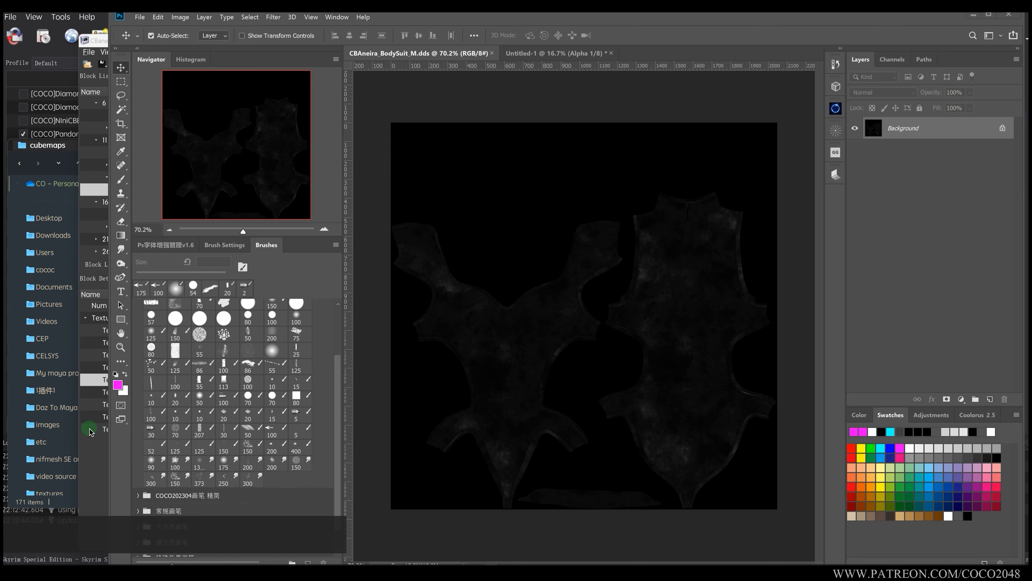
# Switch to NifSkope and inspect the body suit's surface with the darkened mask.
pyautogui.click(90, 430)
pyautogui.scroll(-3, 723, 337)
pyautogui.moveTo(723, 337); pyautogui.dragTo(702, 330)
# Copy the GlossBlack_e.dds cubemap from the cubemaps folder into the CBaneriaOutfit textures folder.
pyautogui.click(76, 154)
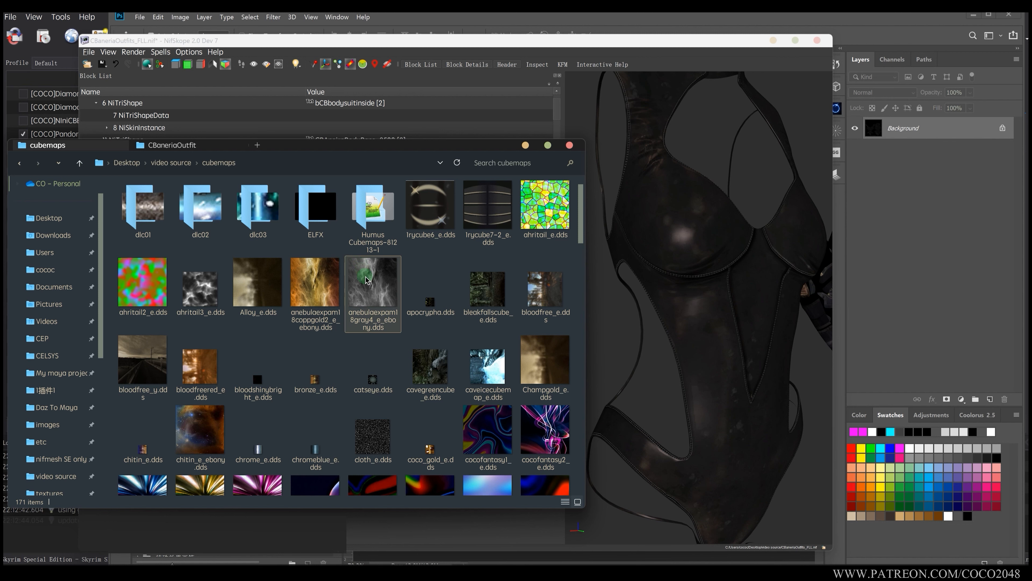
pyautogui.scroll(-3, 376, 289)
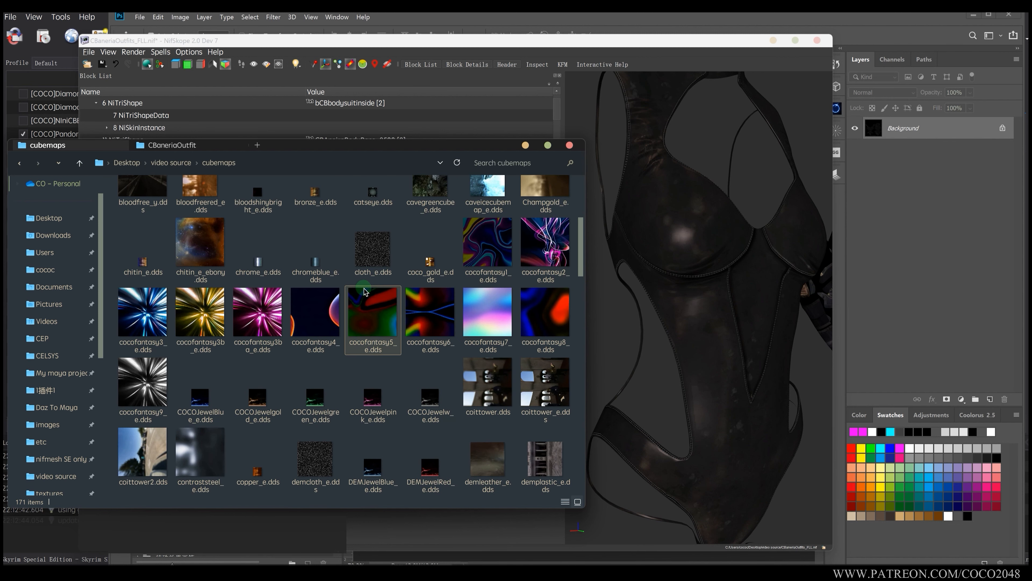
pyautogui.click(324, 309)
pyautogui.scroll(-3, 325, 315)
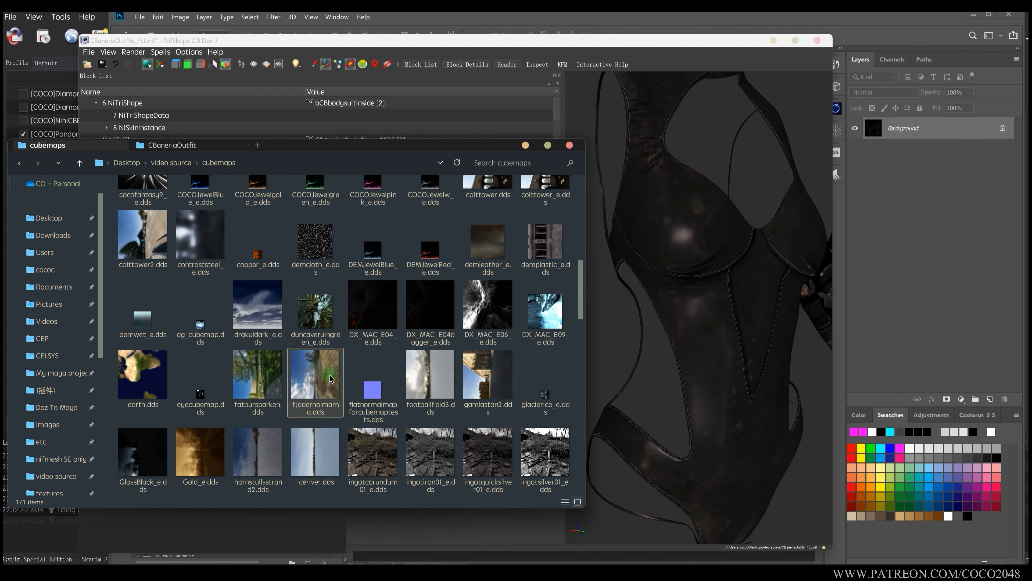
pyautogui.click(146, 452)
pyautogui.scroll(-3, 180, 453)
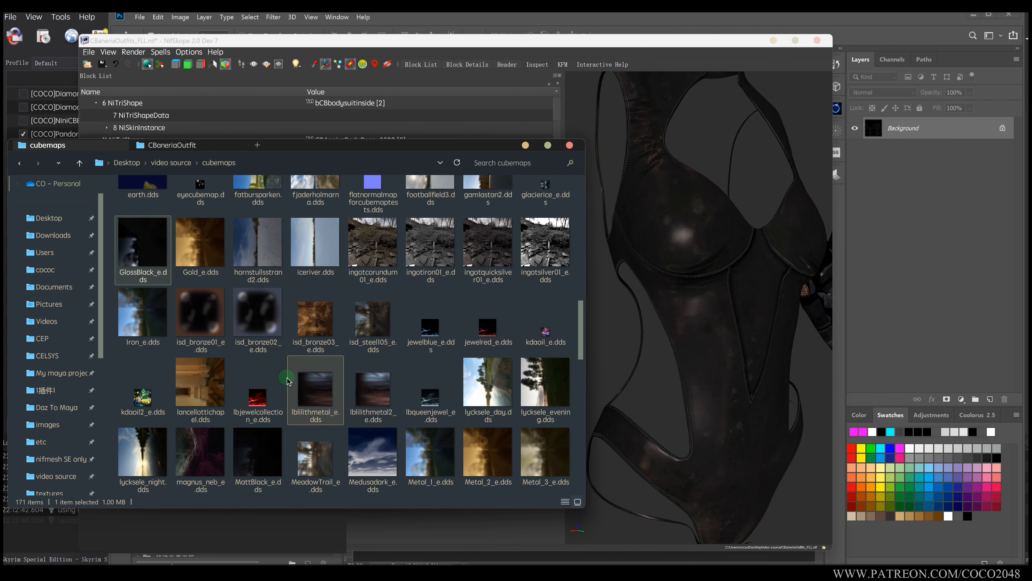
pyautogui.scroll(-3, 223, 337)
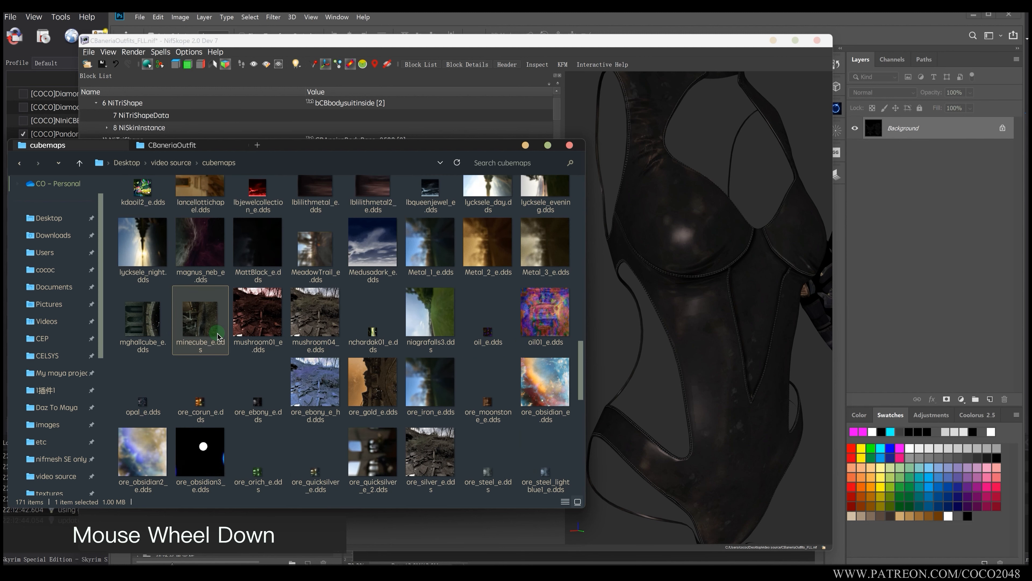
pyautogui.scroll(2, 208, 337)
pyautogui.click(159, 233)
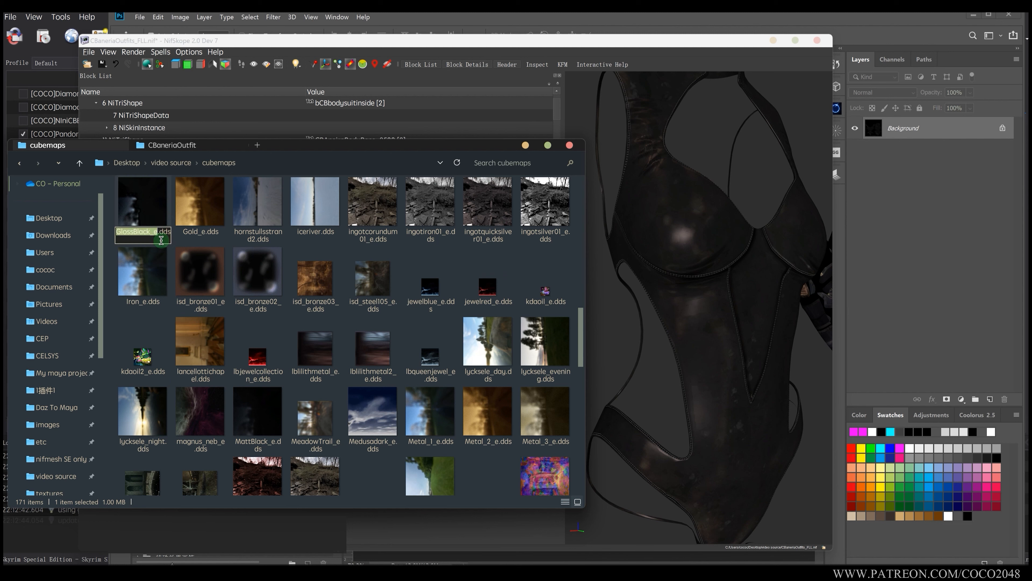
pyautogui.click(154, 200)
pyautogui.click(202, 146)
pyautogui.hotkey('ctrl', 'v')
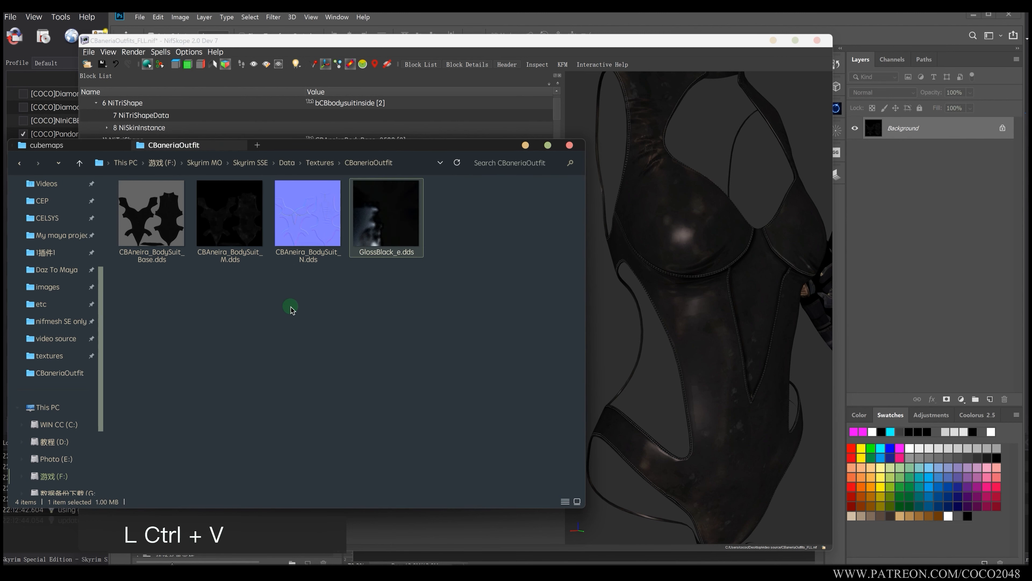
# Build the file path for GlossBlack_e.dds and copy its part starting at Textures\CBaneriaOutfit.
pyautogui.click(372, 253)
pyautogui.click(375, 163)
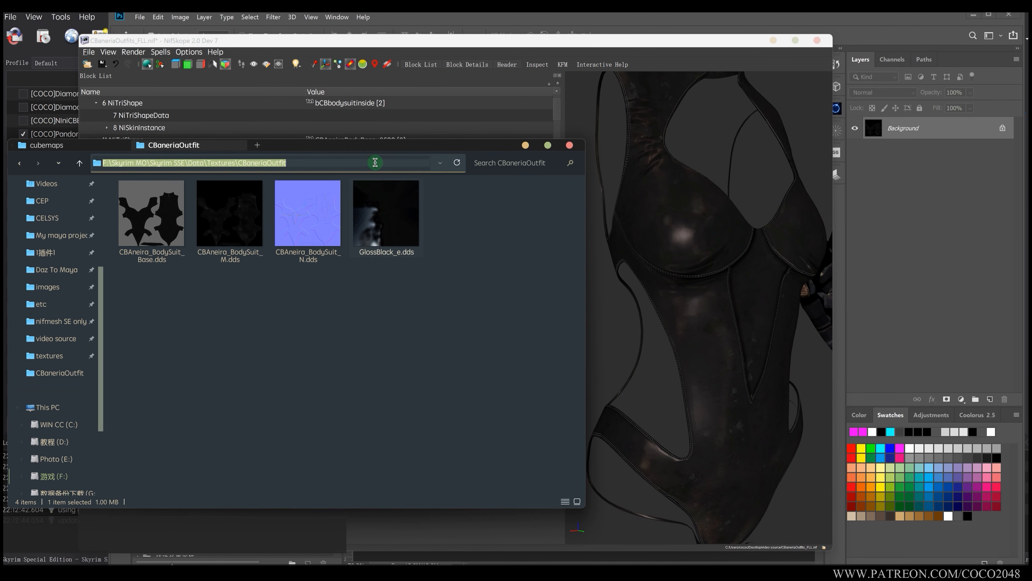
pyautogui.press('End')
pyautogui.write('\\')
pyautogui.write('GlossBlack_e.dds')
pyautogui.moveTo(375, 163); pyautogui.dragTo(225, 157)
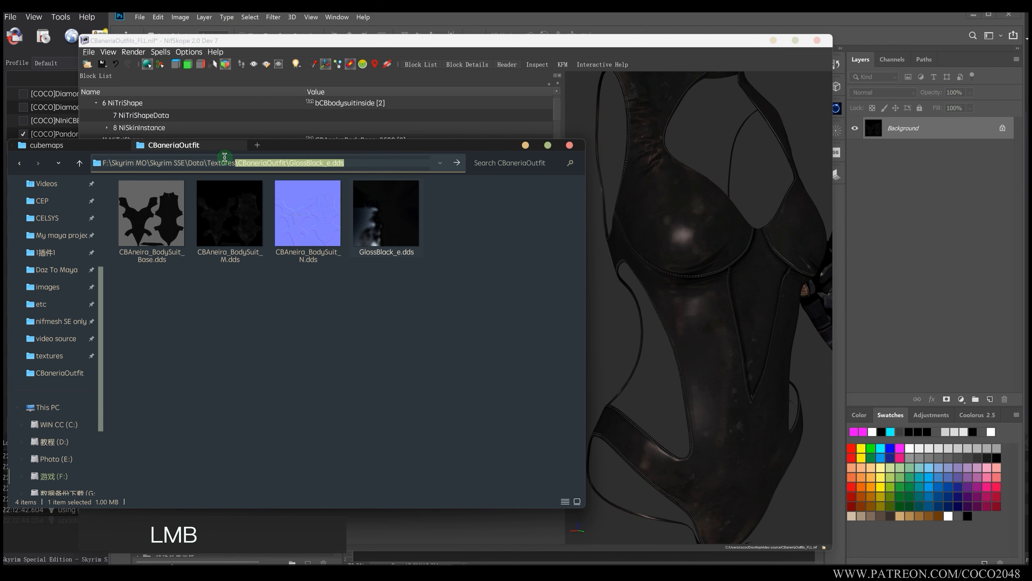
# In NifSkope, set the fifth texture of CBAneiraBodyBase_8522's BSShaderTextureSet to Textures\CBaneriaOutfit\GlossBlack_e.dds and check the model.
pyautogui.click(673, 216)
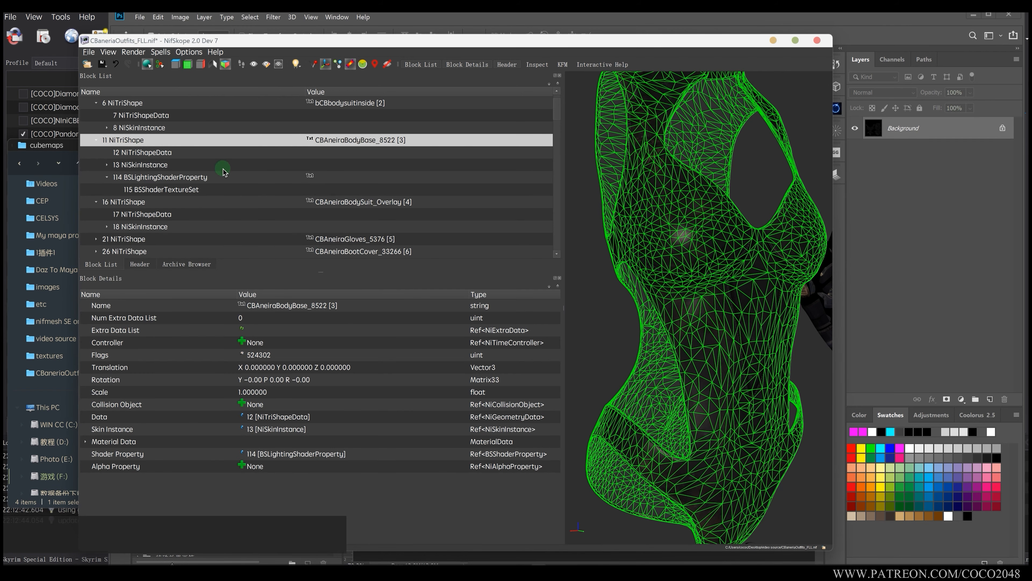
pyautogui.click(205, 189)
pyautogui.doubleClick(346, 385)
pyautogui.write('Textures\\CBaneriaOutfit\\GlossBlack_e.dds')
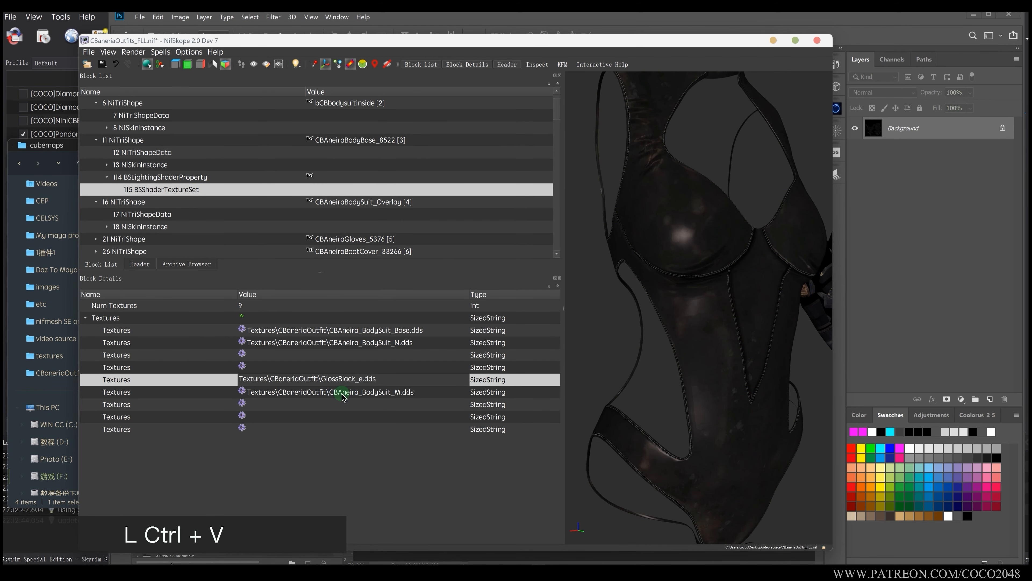
pyautogui.click(342, 393)
pyautogui.scroll(-3, 681, 359)
pyautogui.moveTo(681, 360)
pyautogui.mouseDown()
pyautogui.moveTo(664, 346)
pyautogui.moveTo(685, 355)
pyautogui.moveTo(707, 346)
pyautogui.moveTo(630, 343)
pyautogui.moveTo(685, 346)
pyautogui.mouseUp()
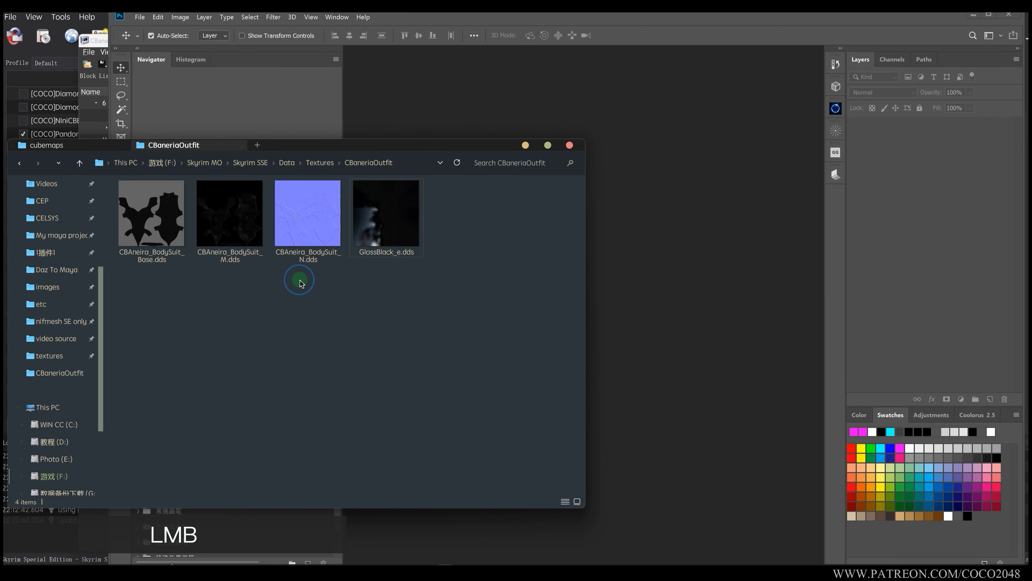
# Open CBAneira_BodySuit_N.dds in Photoshop with its alpha loaded as a channel instead of transparency.
pyautogui.moveTo(300, 260)
pyautogui.mouseDown()
pyautogui.moveTo(676, 342)
pyautogui.moveTo(737, 336)
pyautogui.mouseUp()
pyautogui.click(195, 42)
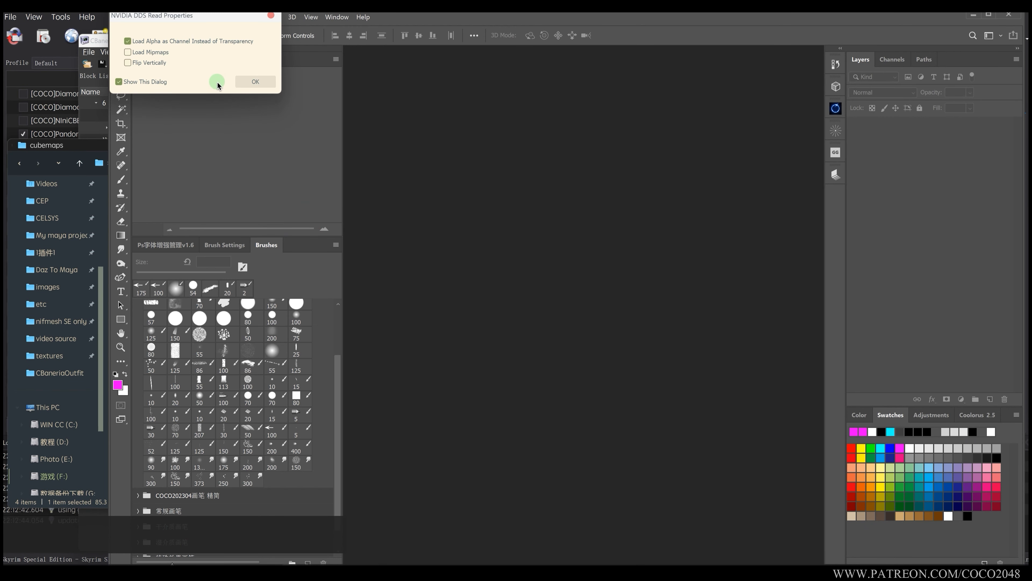
pyautogui.click(245, 83)
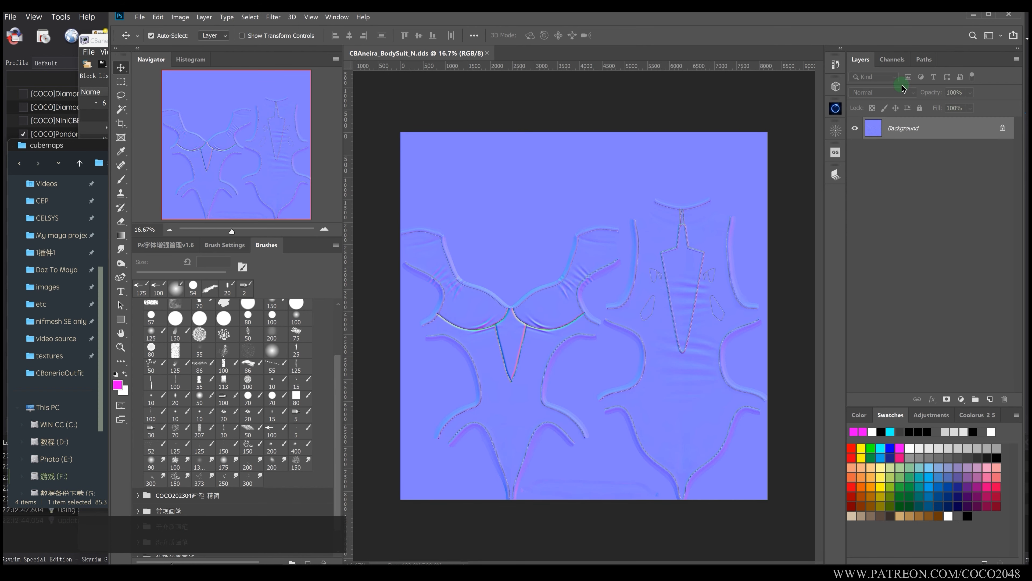
# Darken the normal map's Alpha 1 channel with Levels, using input black 62 and midtone 0.81.
pyautogui.click(892, 60)
pyautogui.click(890, 158)
pyautogui.keyDown('alt'); pyautogui.scroll(2, 473, 368); pyautogui.keyUp('alt')
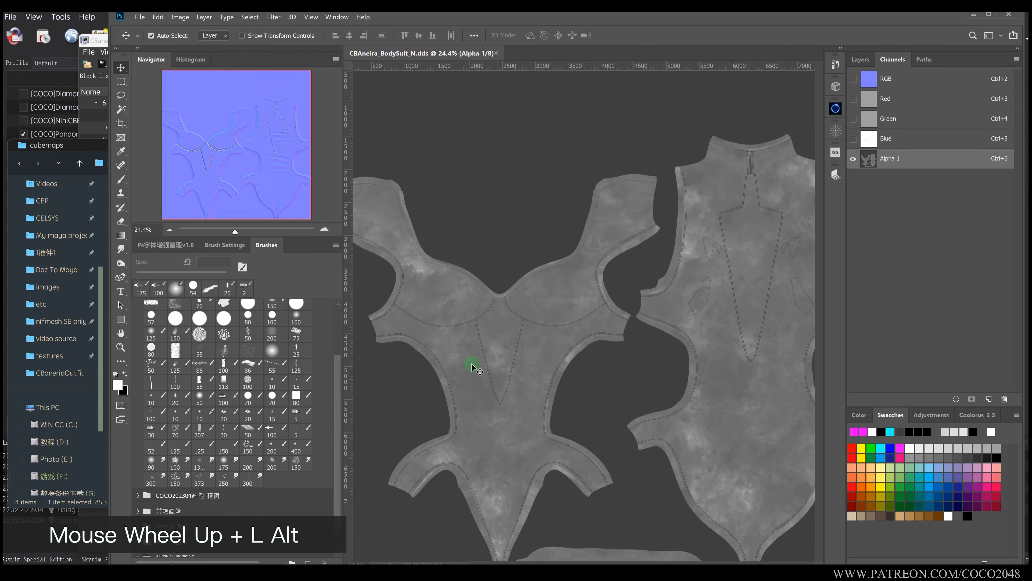
pyautogui.keyDown('alt'); pyautogui.scroll(1, 473, 368); pyautogui.keyUp('alt')
pyautogui.hotkey('ctrl', 'l')
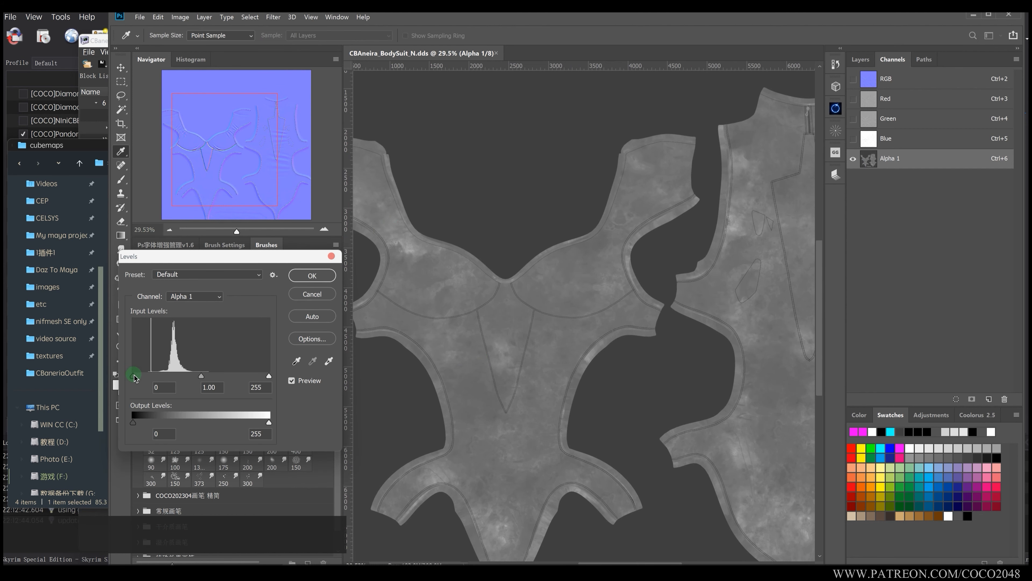
pyautogui.moveTo(134, 378); pyautogui.dragTo(230, 378)
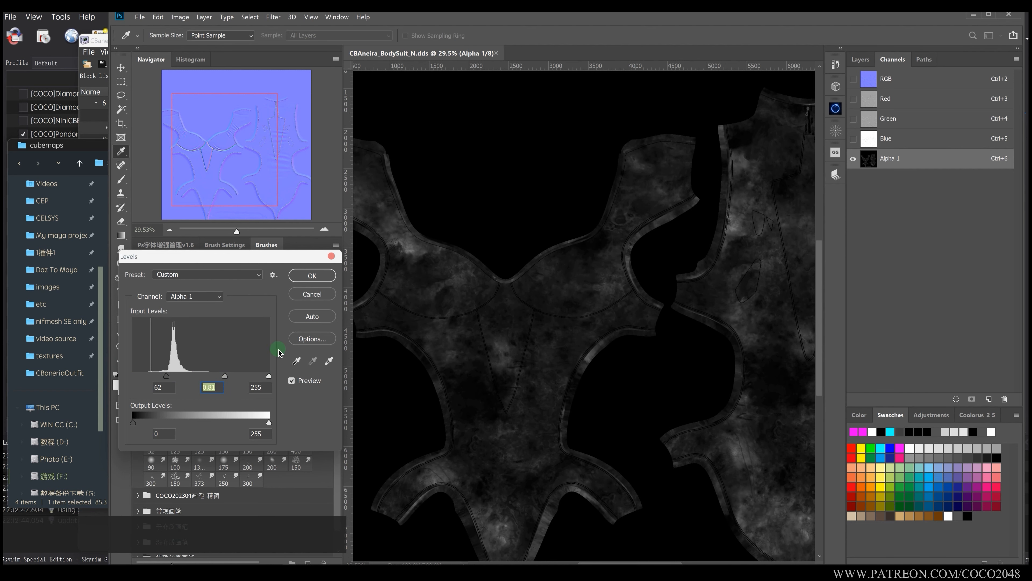
pyautogui.click(313, 275)
# Return to the RGB composite and save over CBAneira_BodySuit_N.dds as BC3 RGBA (DXT5, interpolated alpha).
pyautogui.click(908, 80)
pyautogui.hotkey('ctrl', 'shift', 's')
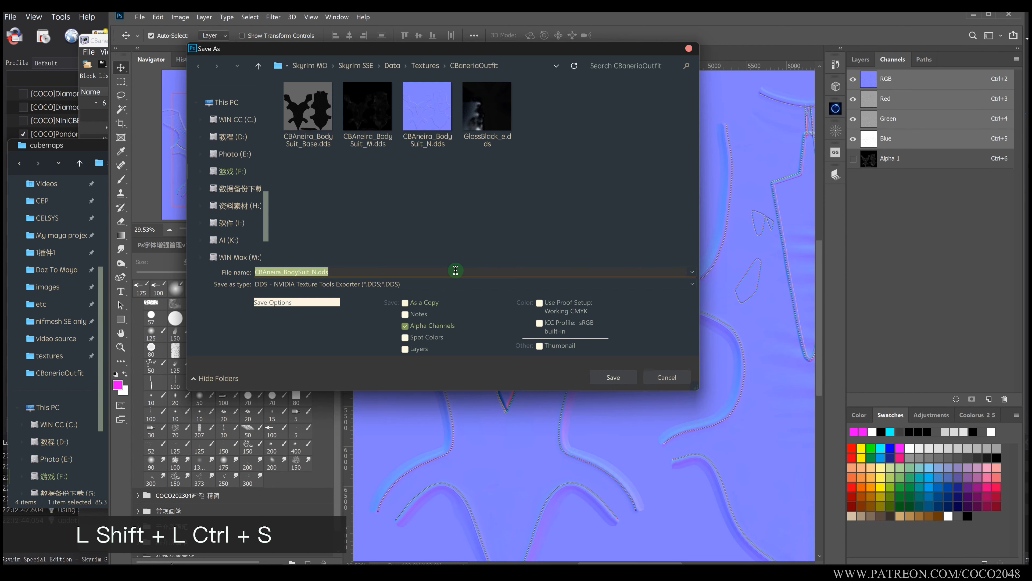
pyautogui.doubleClick(432, 118)
pyautogui.click(555, 291)
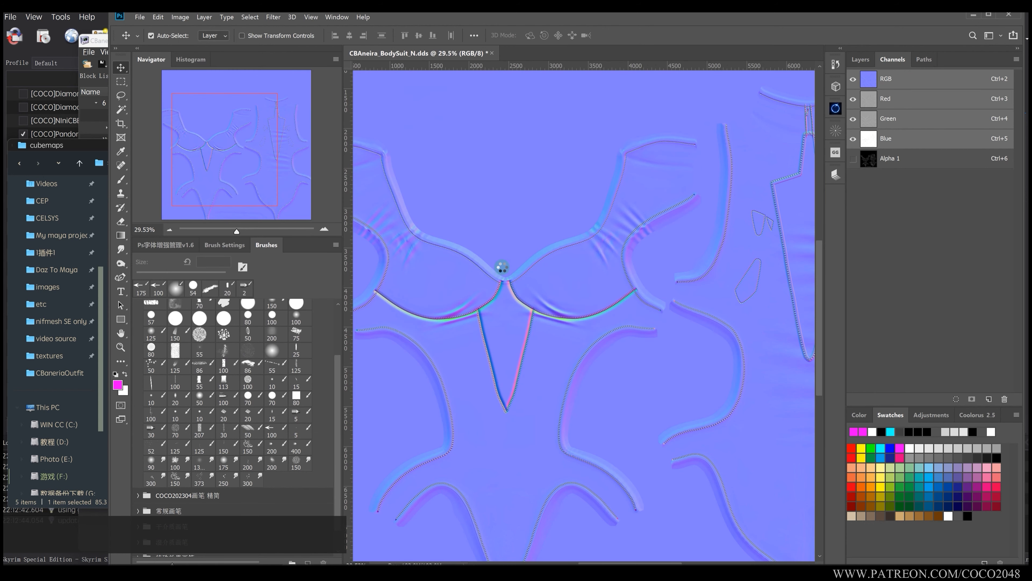
pyautogui.click(296, 208)
pyautogui.scroll(-2, 268, 280)
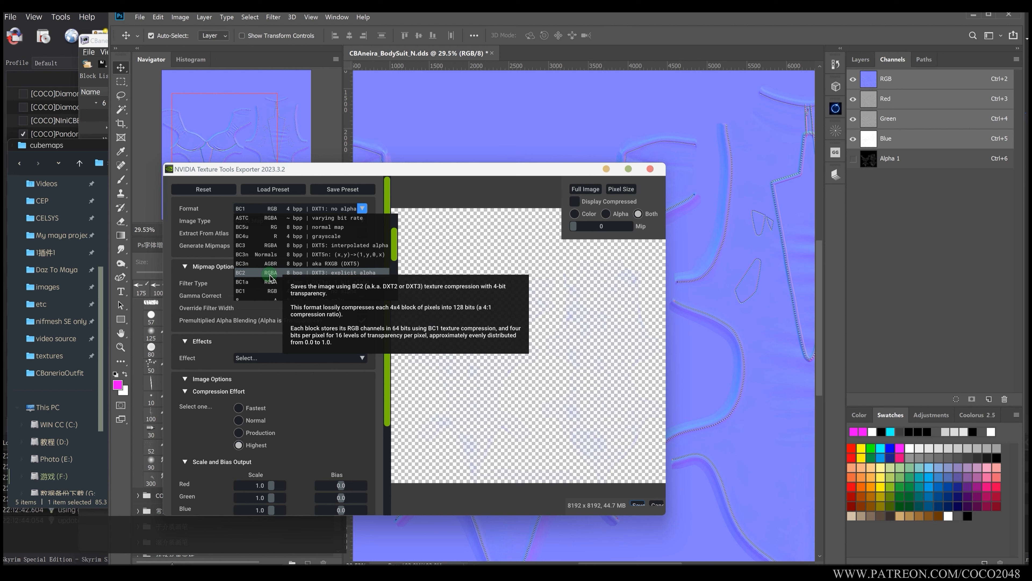
pyautogui.click(280, 246)
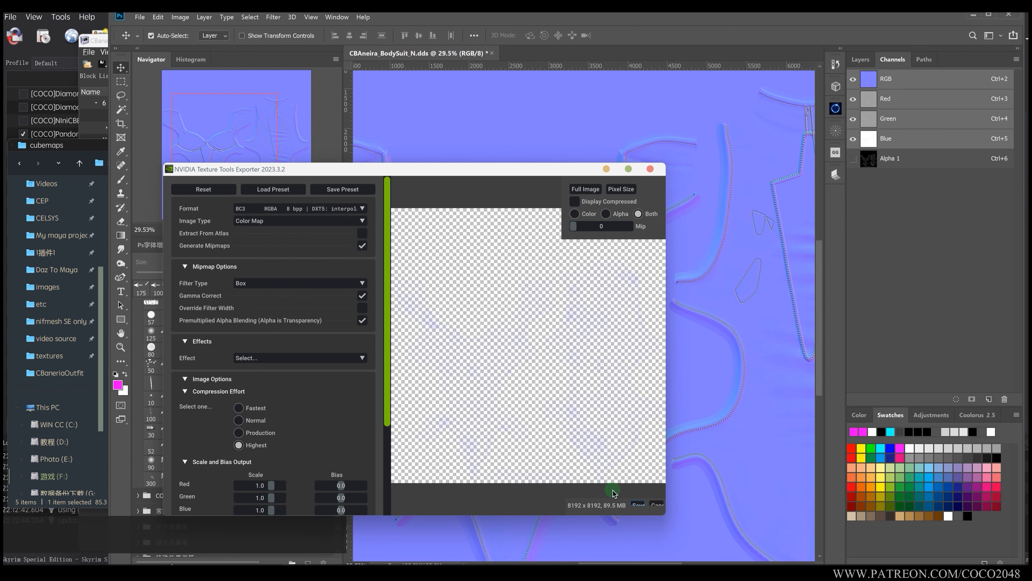
pyautogui.click(637, 505)
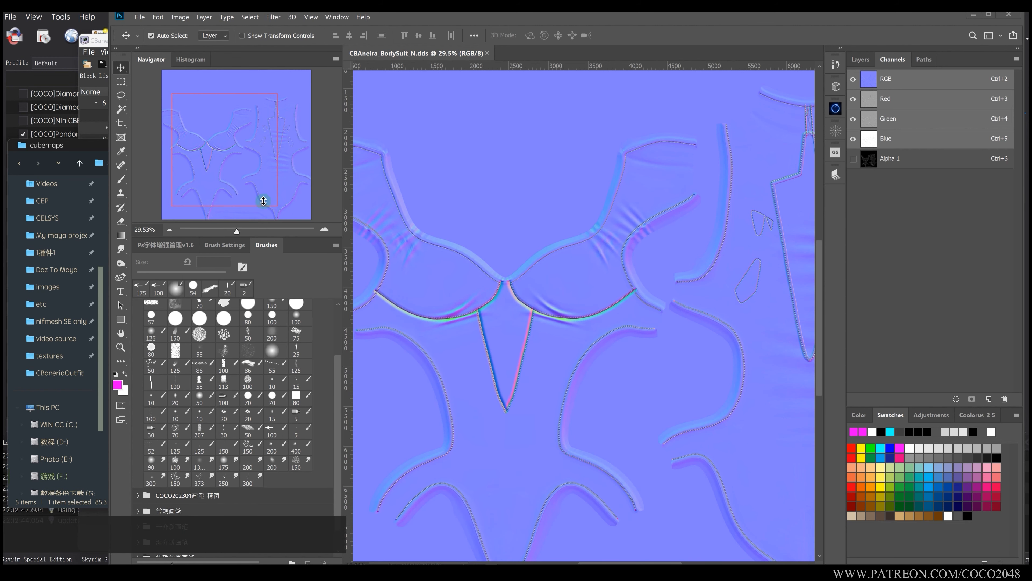
# Put the CBaneriaOutfit folder ahead of cubemaps in the file explorer, and inspect the updated body suit in NifSkope.
pyautogui.click(81, 147)
pyautogui.moveTo(163, 148); pyautogui.dragTo(116, 134)
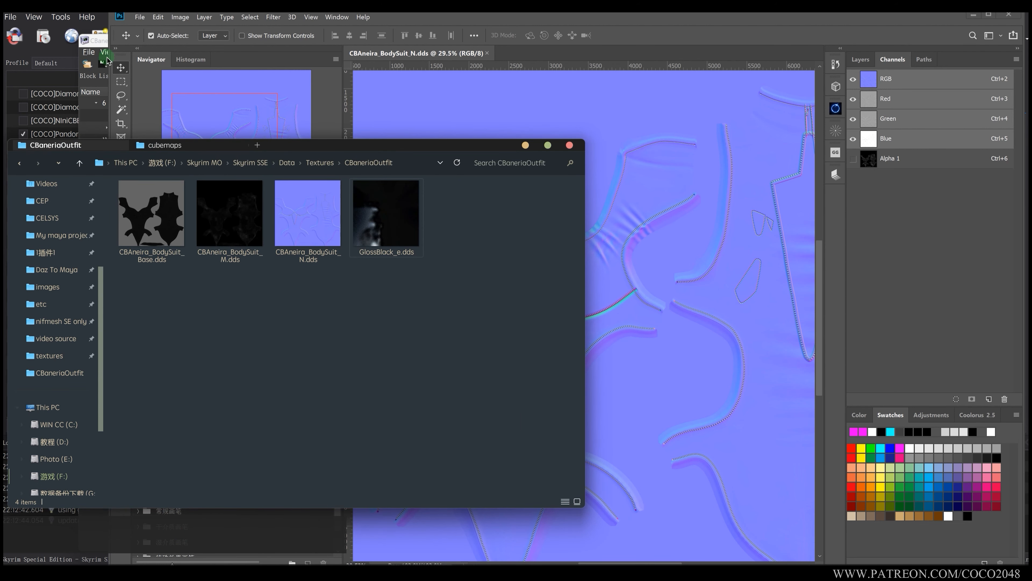
pyautogui.click(108, 61)
pyautogui.moveTo(617, 316); pyautogui.dragTo(666, 302)
pyautogui.scroll(3, 702, 321)
pyautogui.scroll(-5, 697, 325)
pyautogui.scroll(3, 687, 339)
pyautogui.scroll(-3, 682, 318)
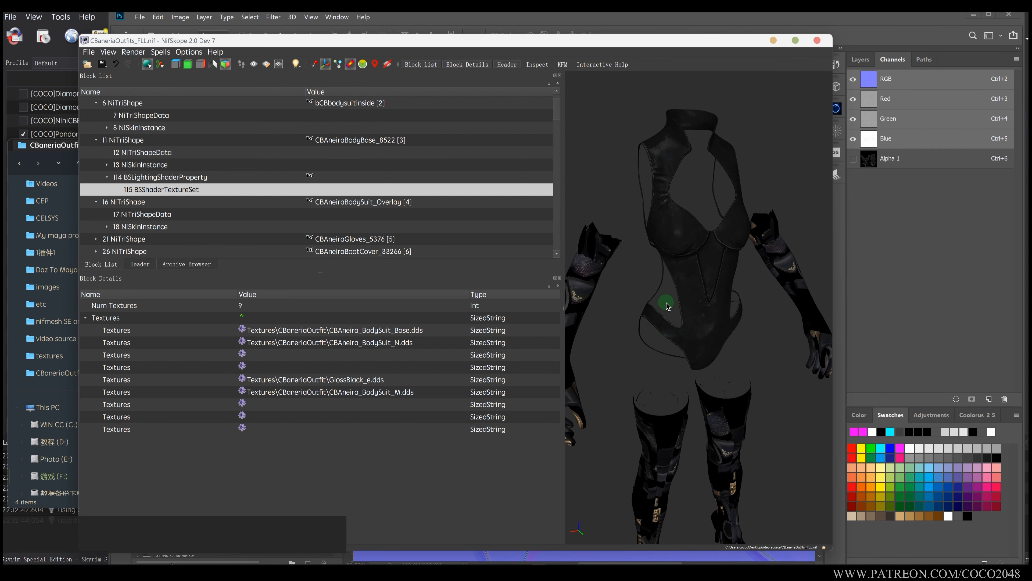
# Select the CBAneiraGloves_5376 mesh on the model and reposition the NifSkope window.
pyautogui.moveTo(581, 232); pyautogui.dragTo(623, 303)
pyautogui.click(606, 269)
pyautogui.moveTo(510, 41); pyautogui.dragTo(542, 57)
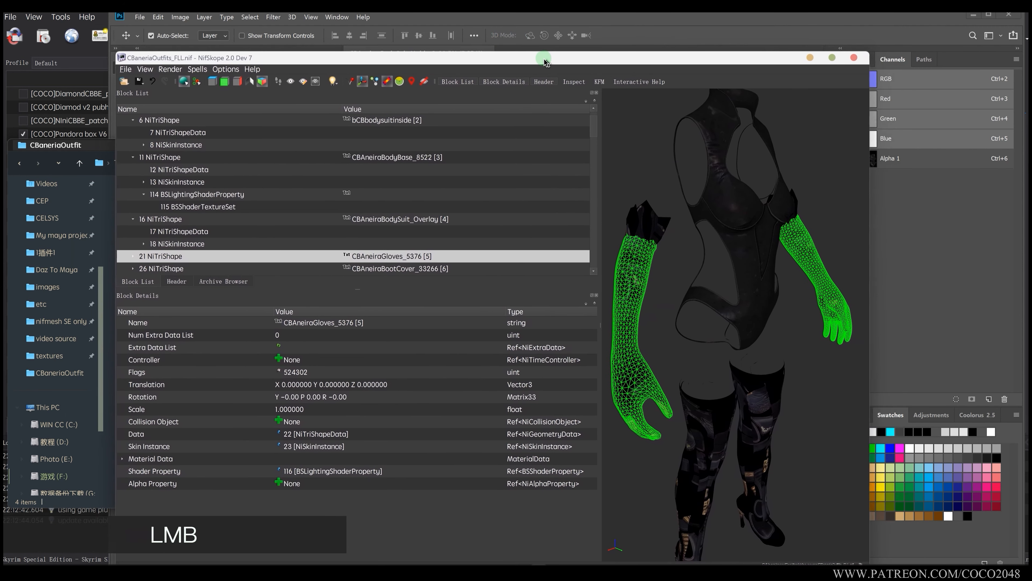
# Browse to the textures folder inside Desktop > video source, keeping the CBaneriaOutfit folder open in its own tab.
pyautogui.click(79, 148)
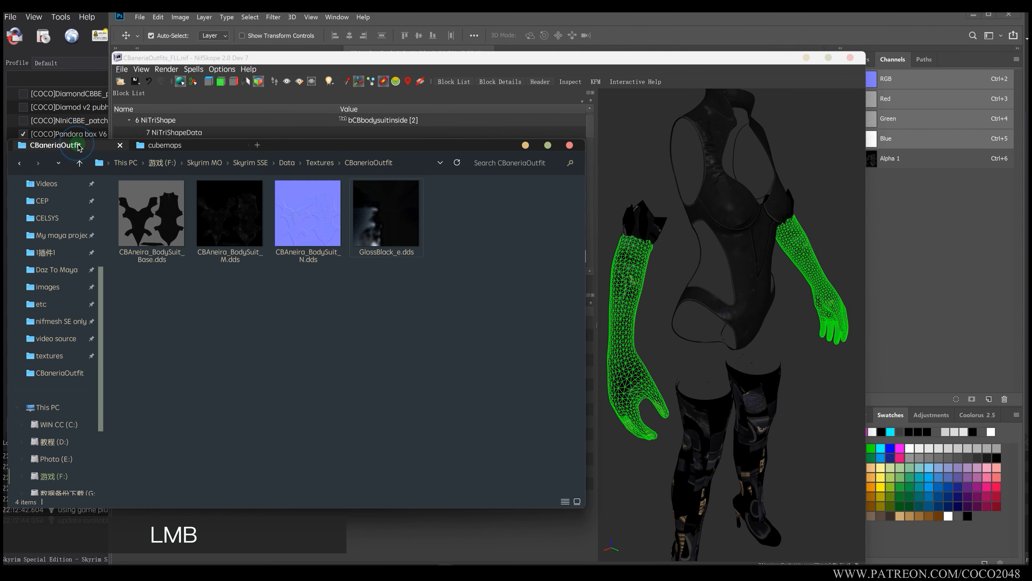
pyautogui.click(174, 154)
pyautogui.hotkey('alt', 'Left')
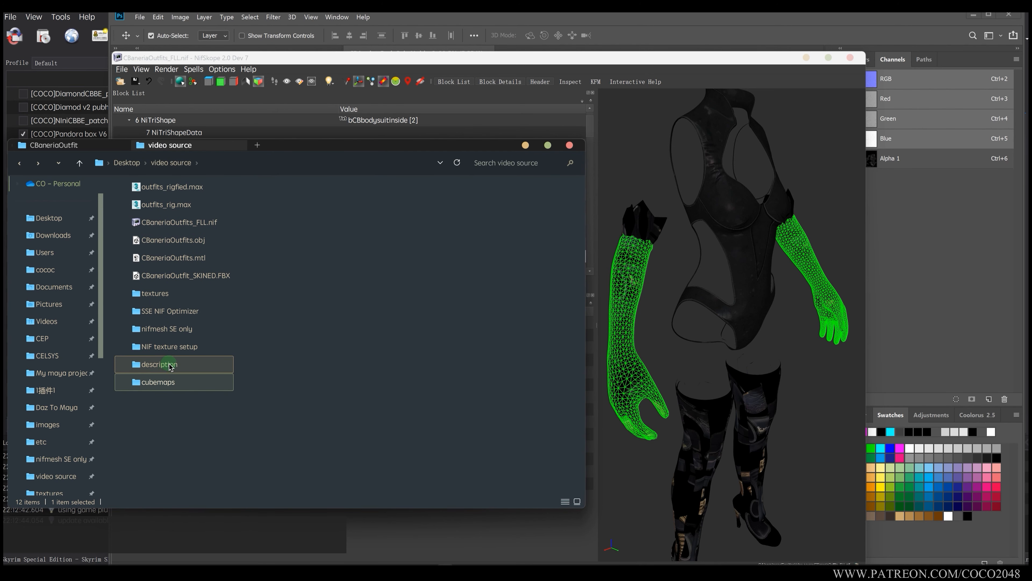
pyautogui.click(177, 348)
pyautogui.doubleClick(159, 350)
pyautogui.hotkey('alt', 'Left')
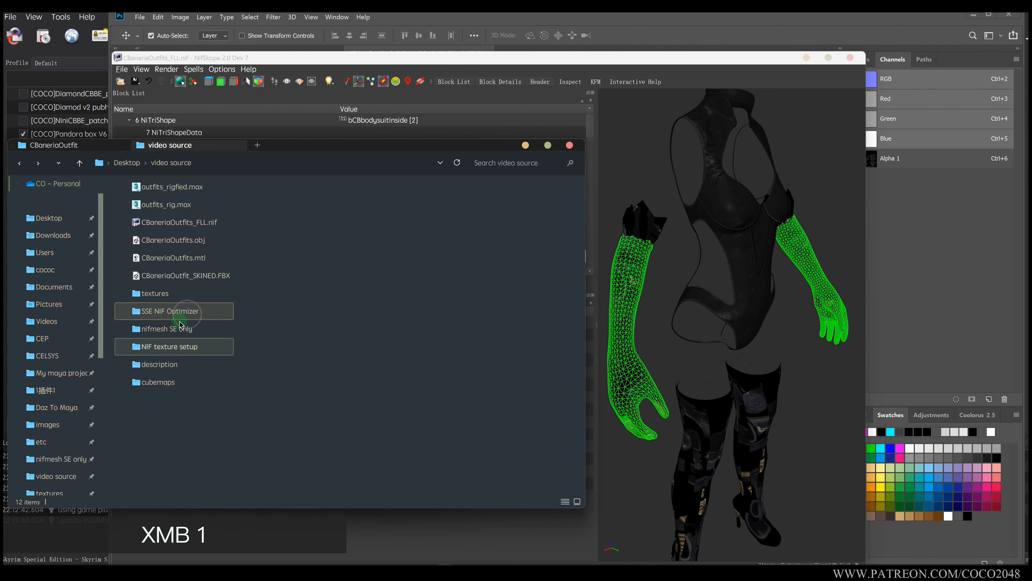
pyautogui.click(164, 294)
pyautogui.doubleClick(163, 293)
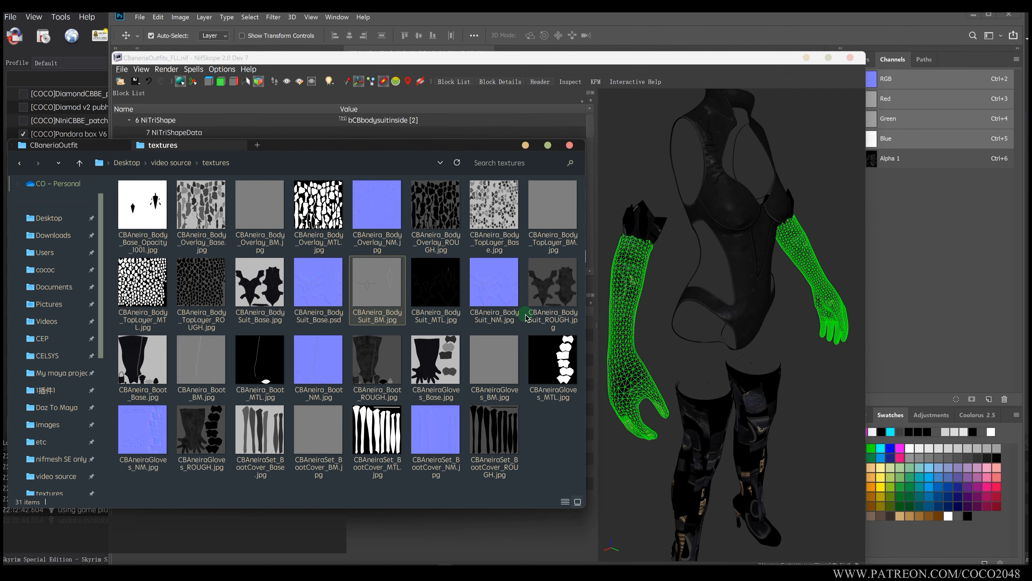
# Switch to Photoshop, close the open document, and compact the workspace to make room beside the file explorer.
pyautogui.click(987, 280)
pyautogui.click(487, 53)
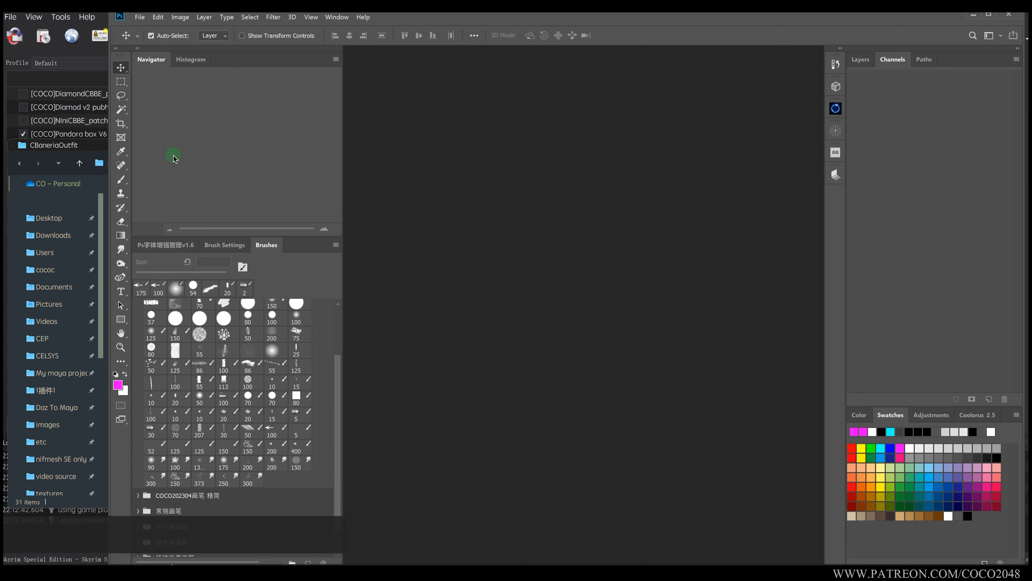
pyautogui.click(138, 49)
pyautogui.moveTo(108, 54); pyautogui.dragTo(266, 60)
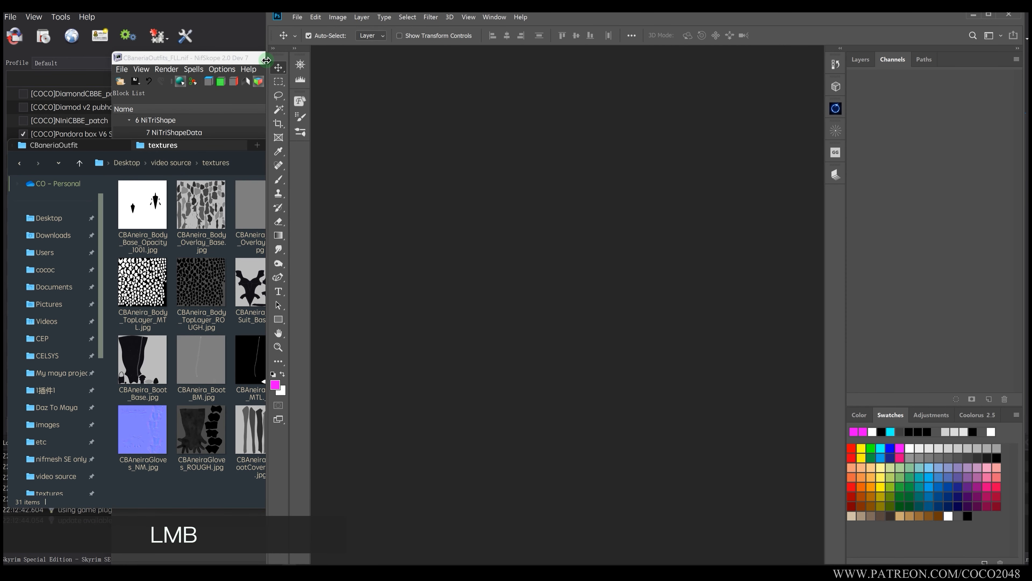
# Open CBAneiraGloves_Base.jpg from the textures folder in Photoshop.
pyautogui.click(199, 284)
pyautogui.click(203, 428)
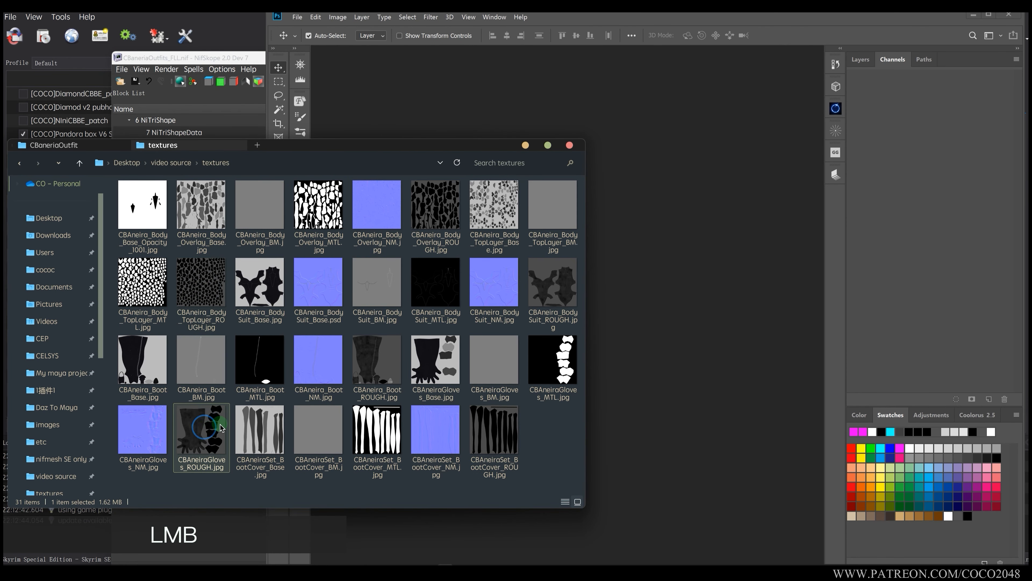
pyautogui.click(378, 360)
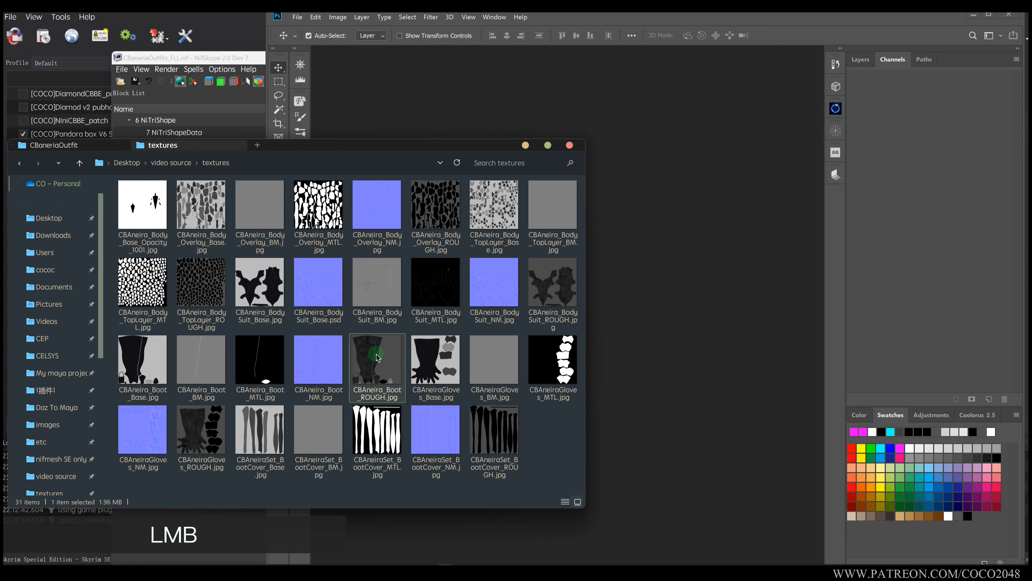
pyautogui.moveTo(440, 370); pyautogui.dragTo(665, 380)
# Place CBAneiraGloves_BM.jpg and CBAneiraGloves_MTL.jpg as layers in the gloves base document.
pyautogui.click(252, 362)
pyautogui.click(492, 362)
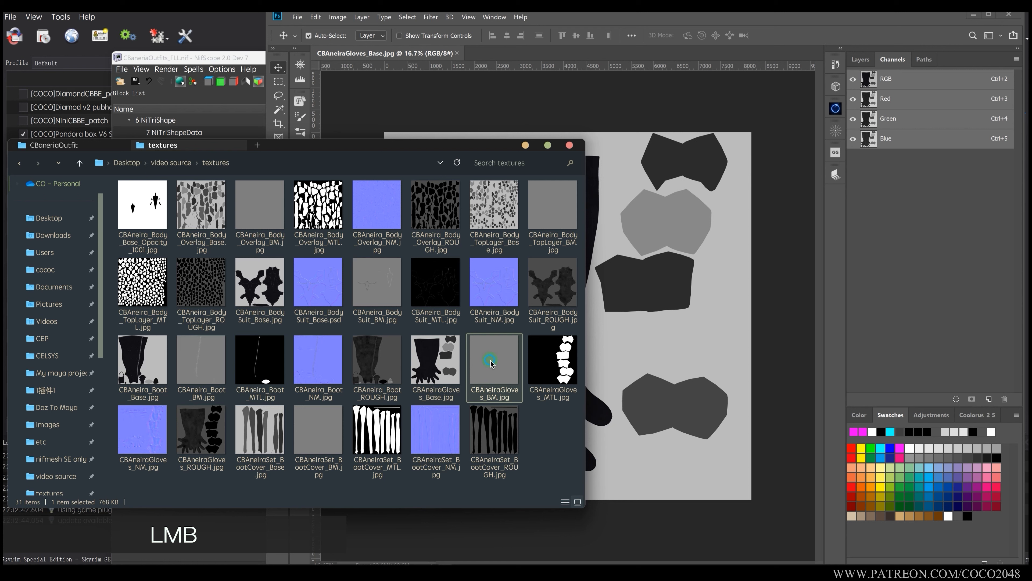
pyautogui.moveTo(495, 371); pyautogui.dragTo(666, 371)
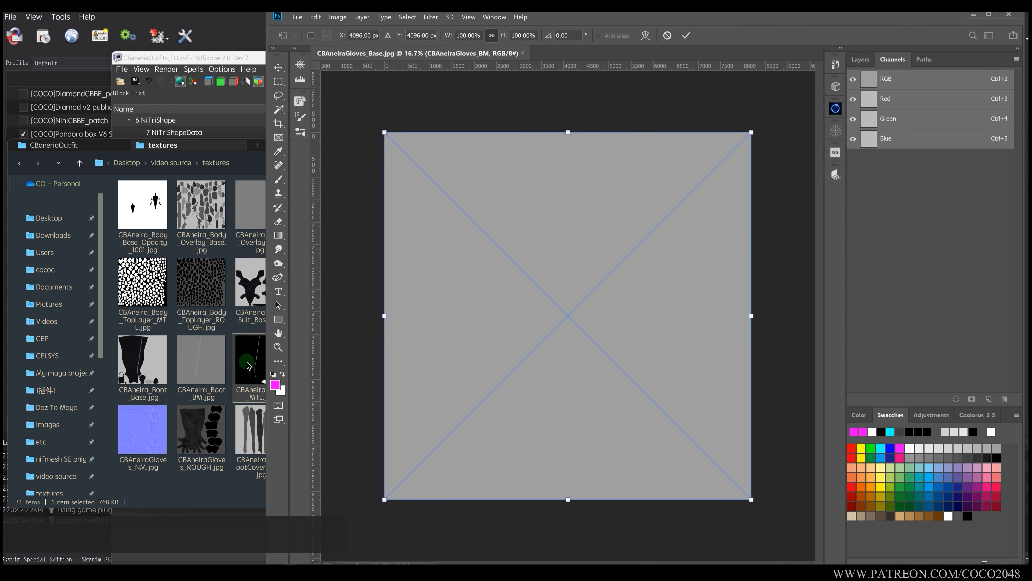
pyautogui.doubleClick(432, 320)
pyautogui.click(228, 334)
pyautogui.moveTo(553, 359); pyautogui.dragTo(652, 374)
pyautogui.press('Return')
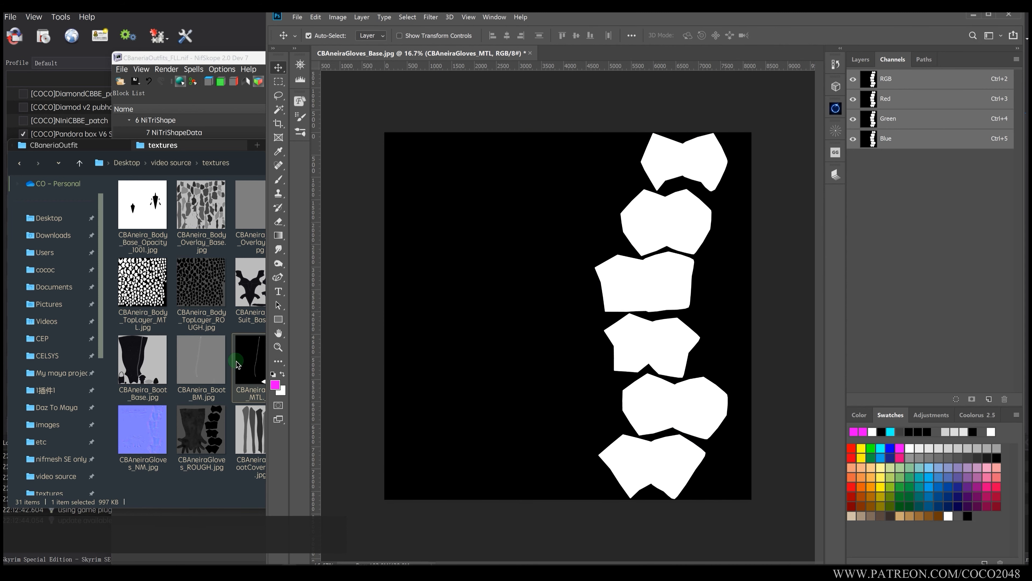
# Place CBAneiraGloves_NM.jpg and CBAneiraGloves_ROUGH.jpg as layers in the gloves base document.
pyautogui.click(236, 364)
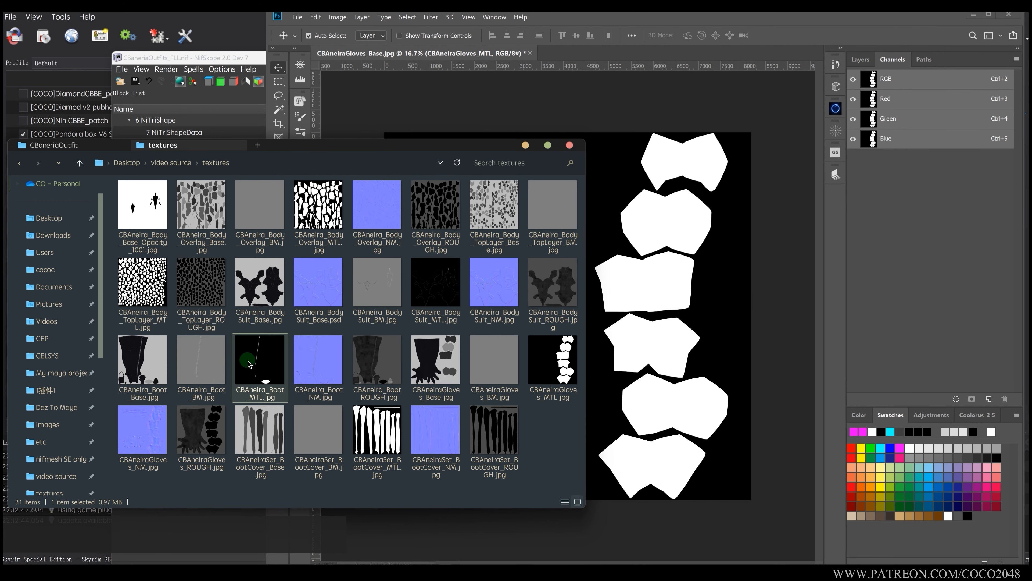
pyautogui.click(152, 423)
pyautogui.moveTo(140, 439); pyautogui.dragTo(730, 380)
pyautogui.press('Return')
pyautogui.moveTo(201, 429); pyautogui.dragTo(532, 345)
pyautogui.press('Return')
pyautogui.click(211, 421)
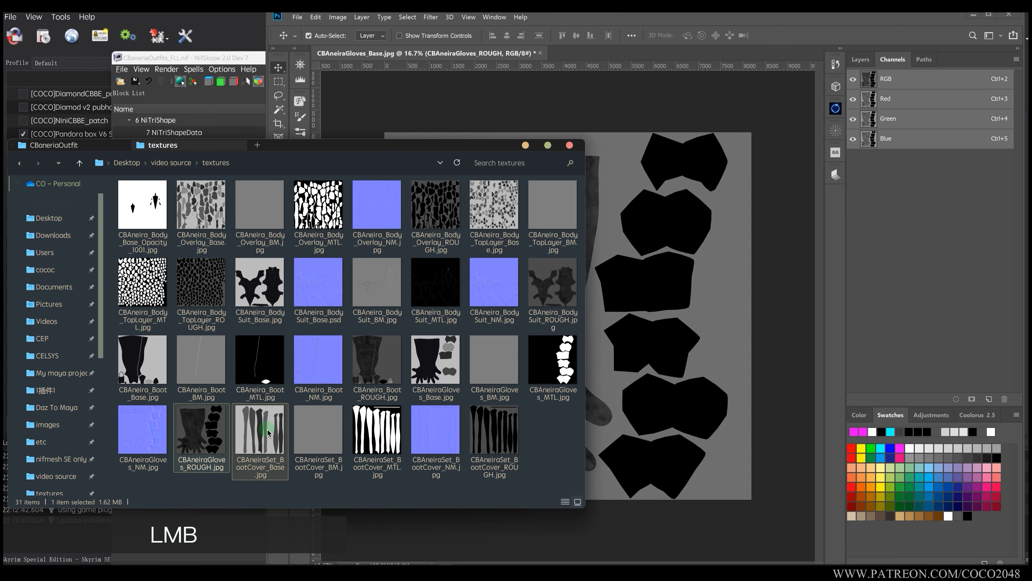
# Hide the ROUGH, NM, MTL and BM layers so only the gloves' Background layer shows.
pyautogui.click(787, 263)
pyautogui.click(860, 59)
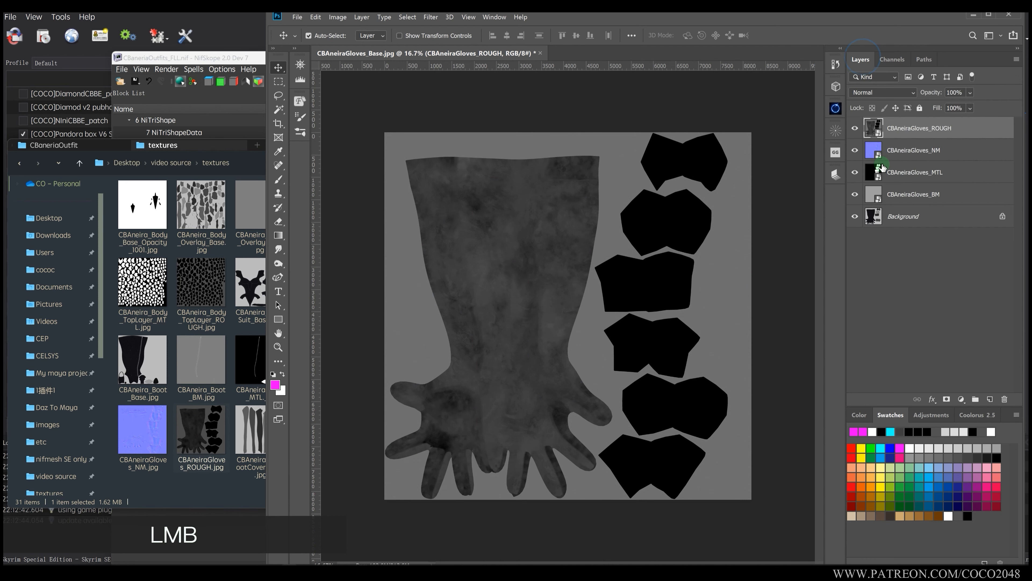
pyautogui.click(903, 154)
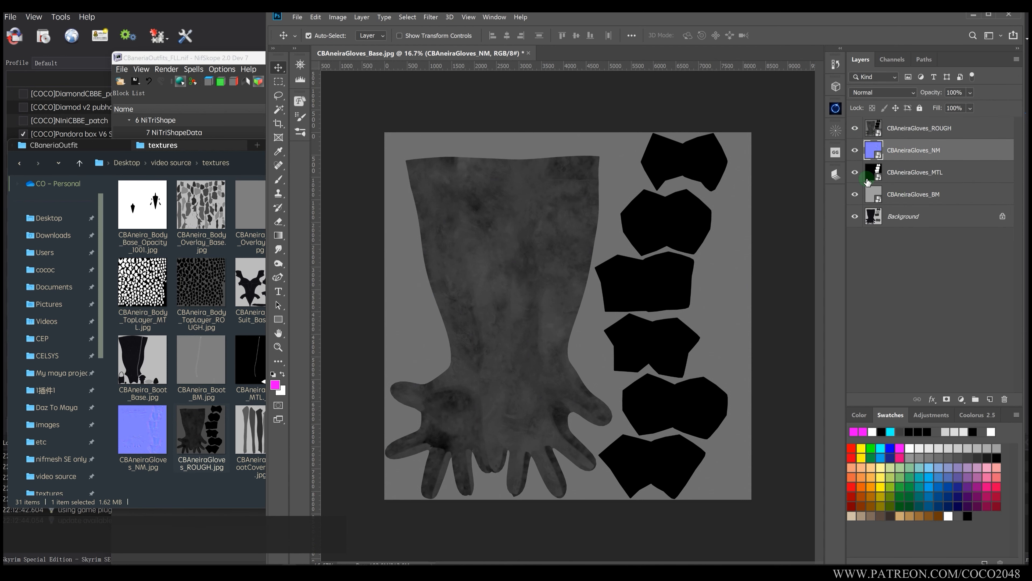
pyautogui.click(855, 127)
pyautogui.click(854, 194)
pyautogui.click(560, 320)
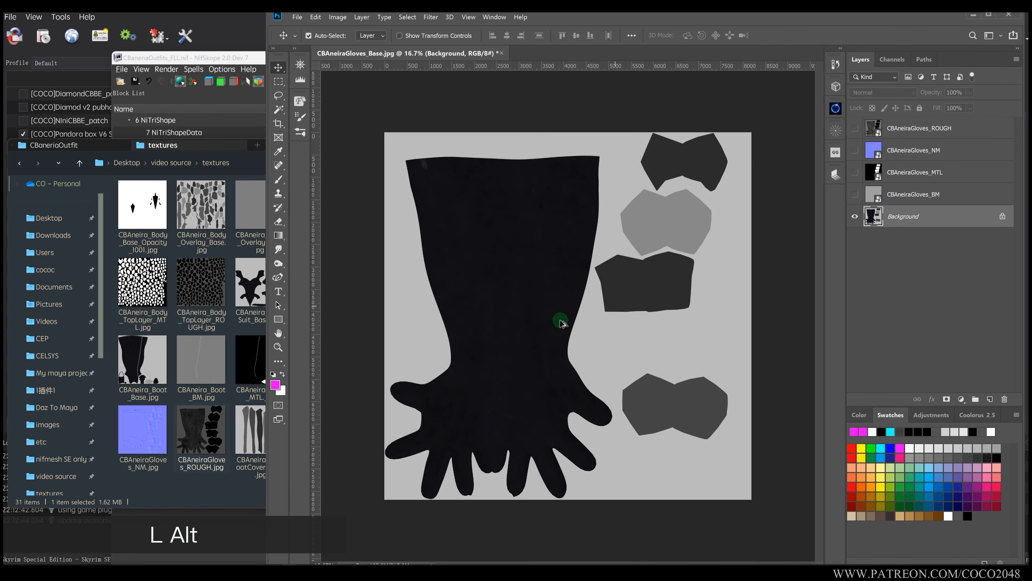
# Duplicate the CBAneiraGloves_NM layer directly above Background, then rasterize and desaturate the copy.
pyautogui.scroll(1, 563, 319)
pyautogui.moveTo(888, 152); pyautogui.dragTo(917, 218)
pyautogui.rightClick(917, 218)
pyautogui.click(834, 306)
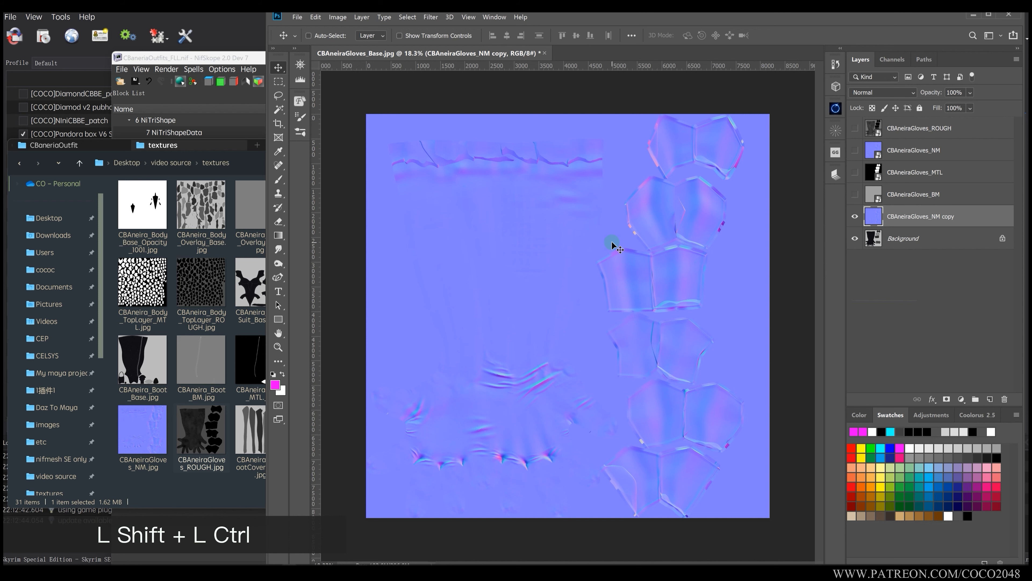
pyautogui.hotkey('ctrl', 'shift', 'u')
pyautogui.hotkey('ctrl', 'l')
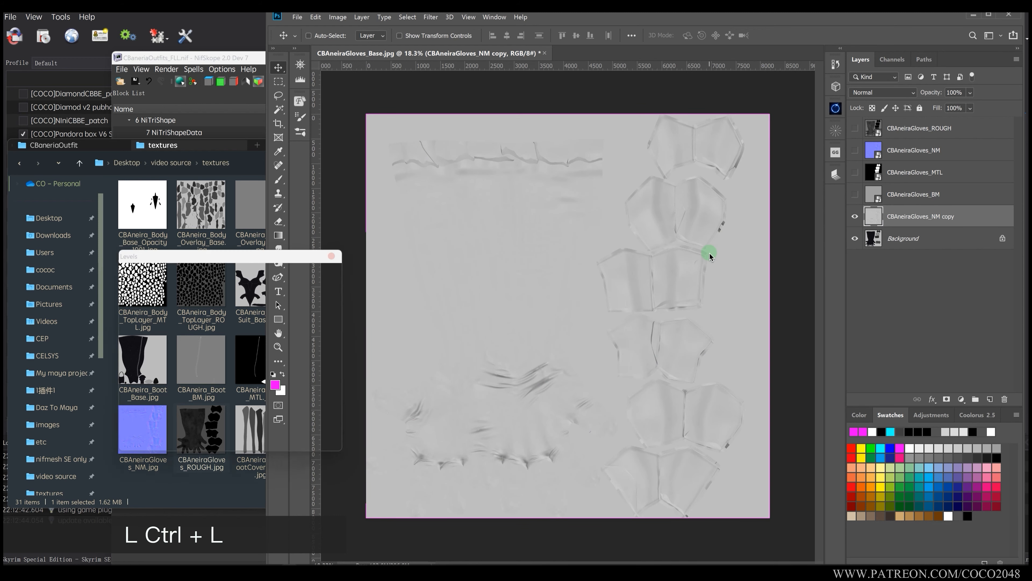
pyautogui.press('Escape')
# Blend the CBAneiraGloves_NM copy layer in Soft Light mode, then hide it and desaturate the Background layer.
pyautogui.click(892, 94)
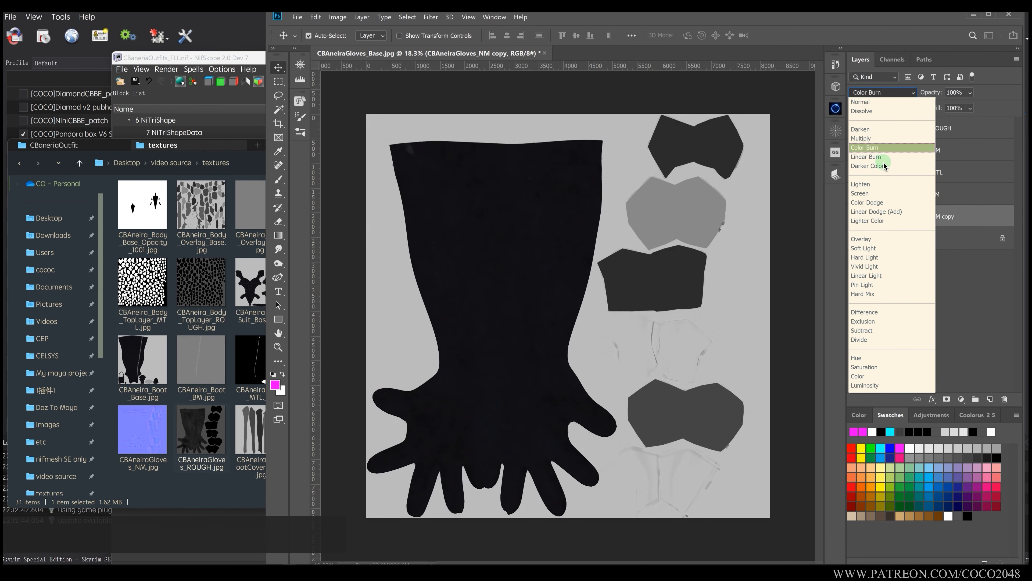
pyautogui.click(880, 247)
pyautogui.click(894, 244)
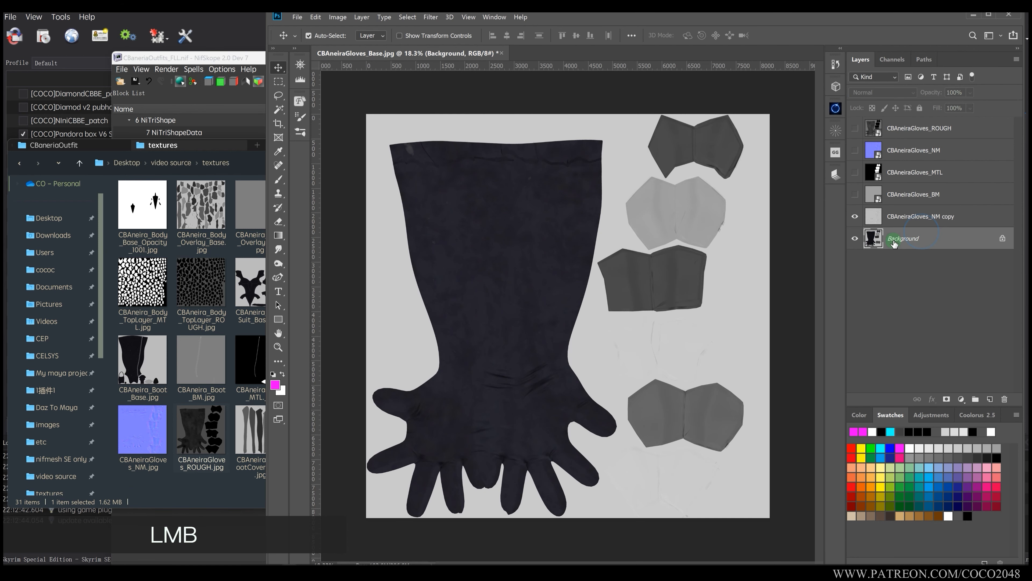
pyautogui.click(855, 217)
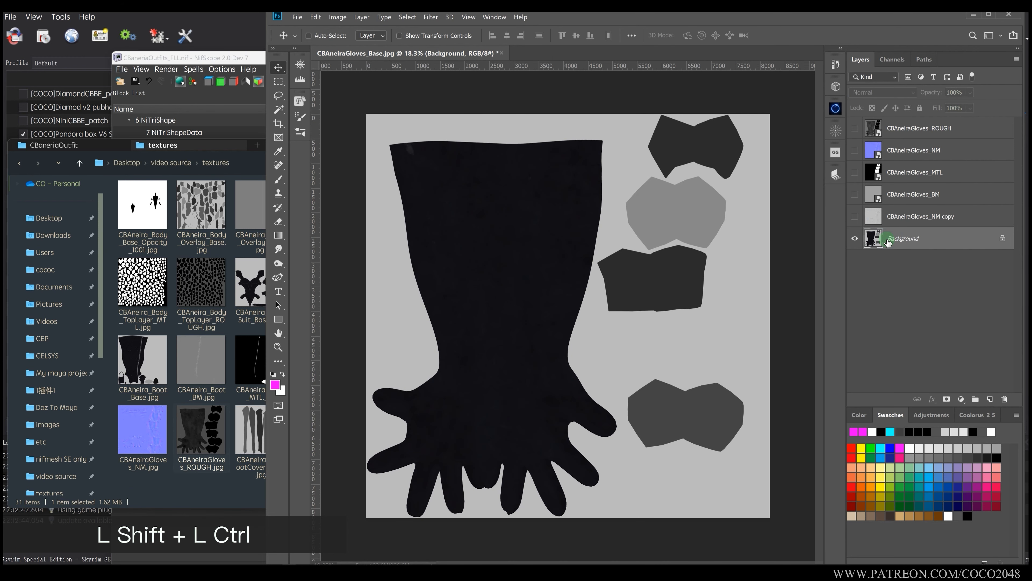
pyautogui.hotkey('ctrl', 'shift', 'u')
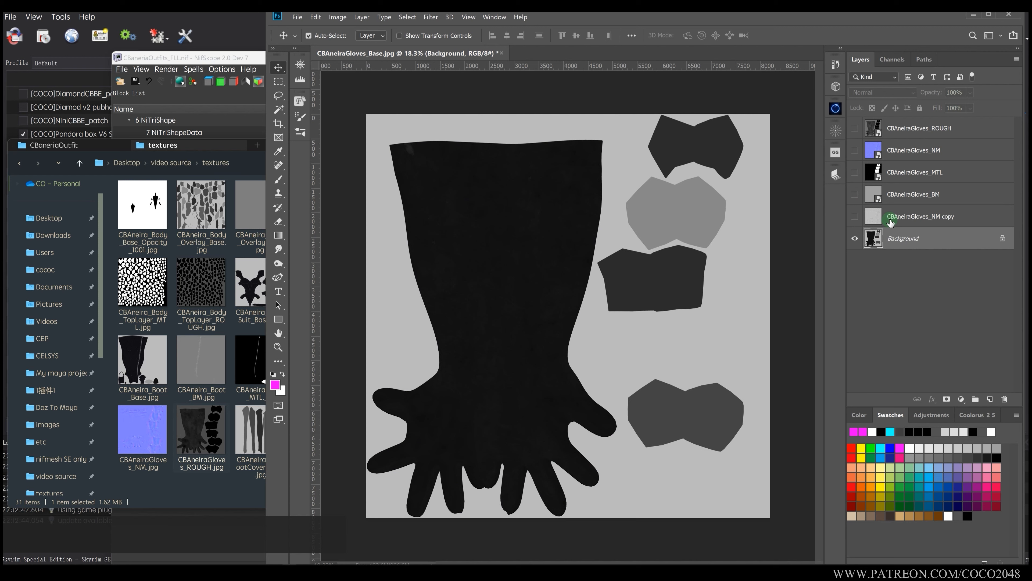
# Show the CBAneiraGloves_NM copy layer again and set its opacity to 45%.
pyautogui.click(890, 222)
pyautogui.click(855, 217)
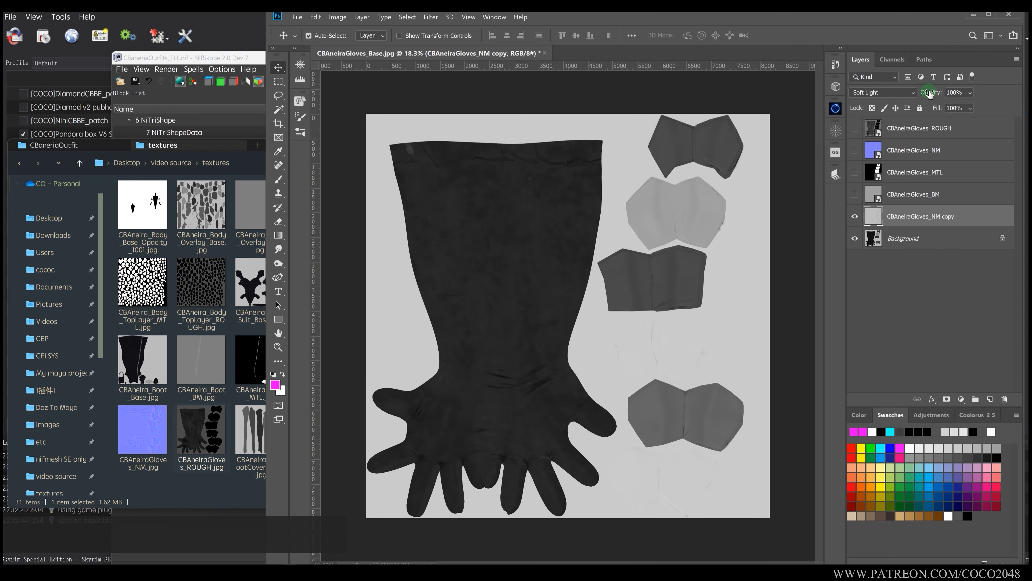
pyautogui.moveTo(930, 94); pyautogui.dragTo(889, 97)
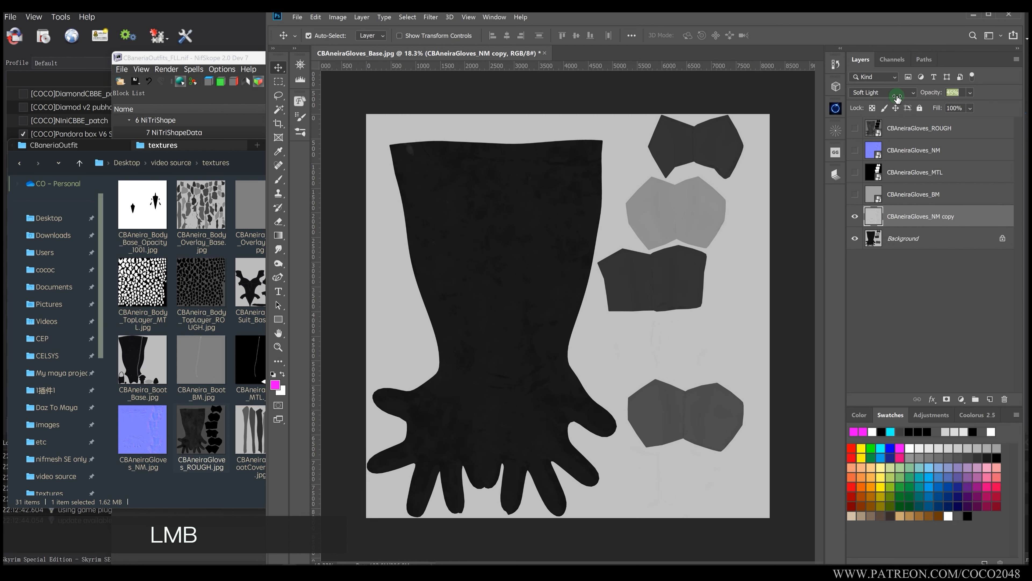
# Increase the NM copy layer's contrast with Levels, raising input black to 131 and lowering the input white point.
pyautogui.hotkey('ctrl', 'l')
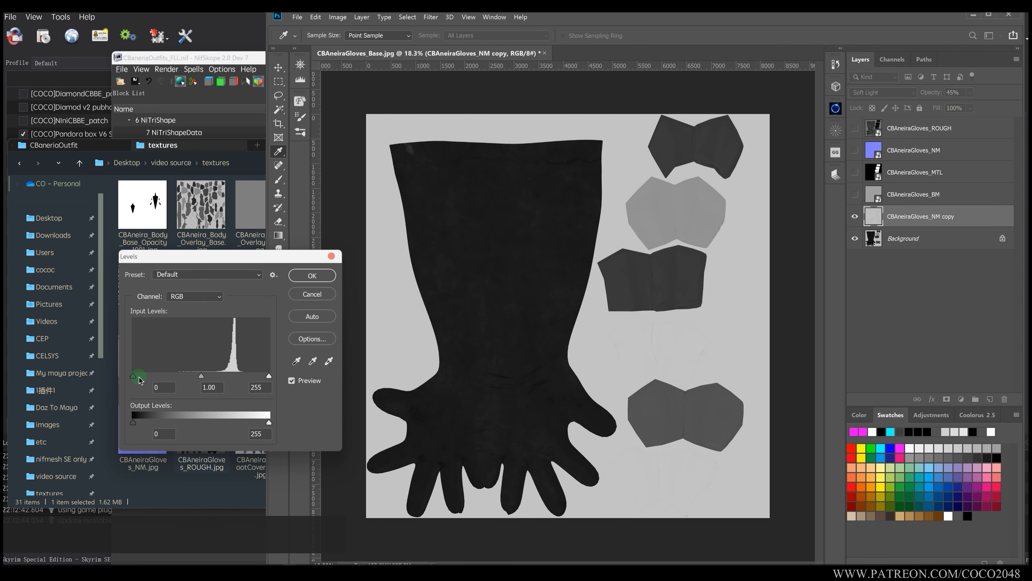
pyautogui.moveTo(139, 377); pyautogui.dragTo(203, 377)
pyautogui.moveTo(268, 377); pyautogui.dragTo(243, 377)
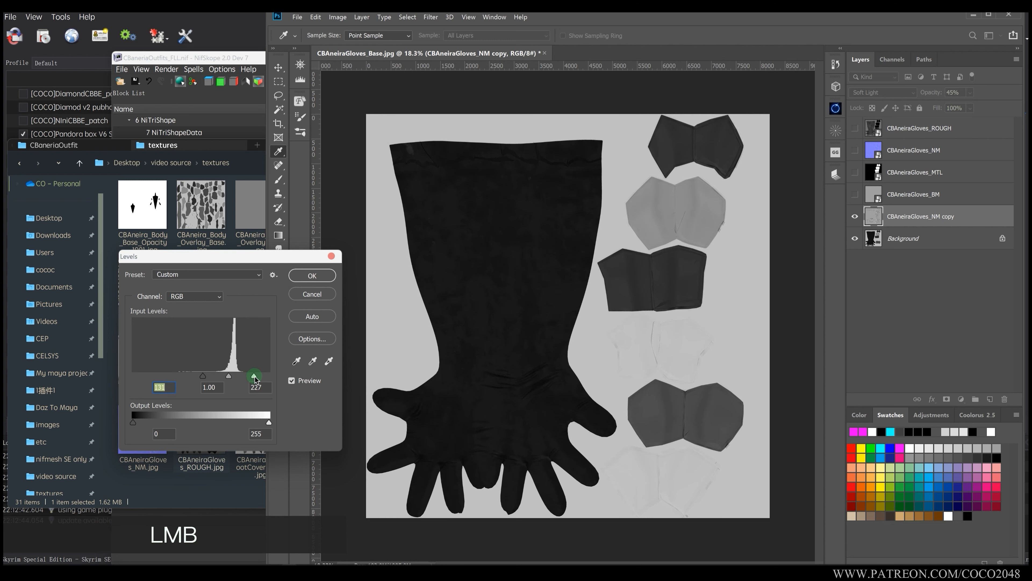
pyautogui.moveTo(254, 376); pyautogui.dragTo(228, 377)
pyautogui.click(322, 276)
pyautogui.press('v')
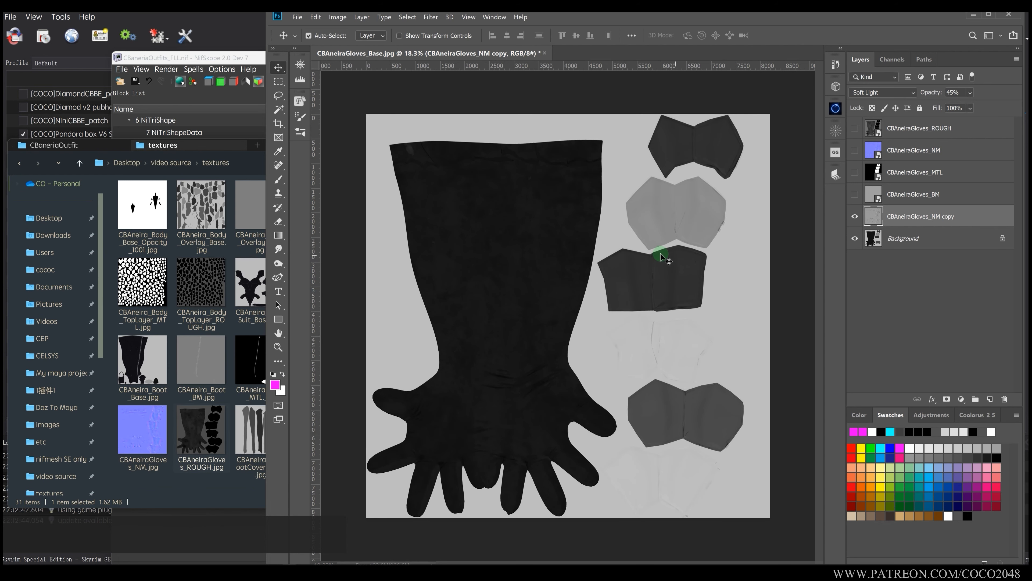
# Preview CBAneira_BodySuit_Base.dds from the CBaneriaOutfit folder as a brightness reference, then close the viewer.
pyautogui.click(211, 228)
pyautogui.click(55, 145)
pyautogui.click(165, 232)
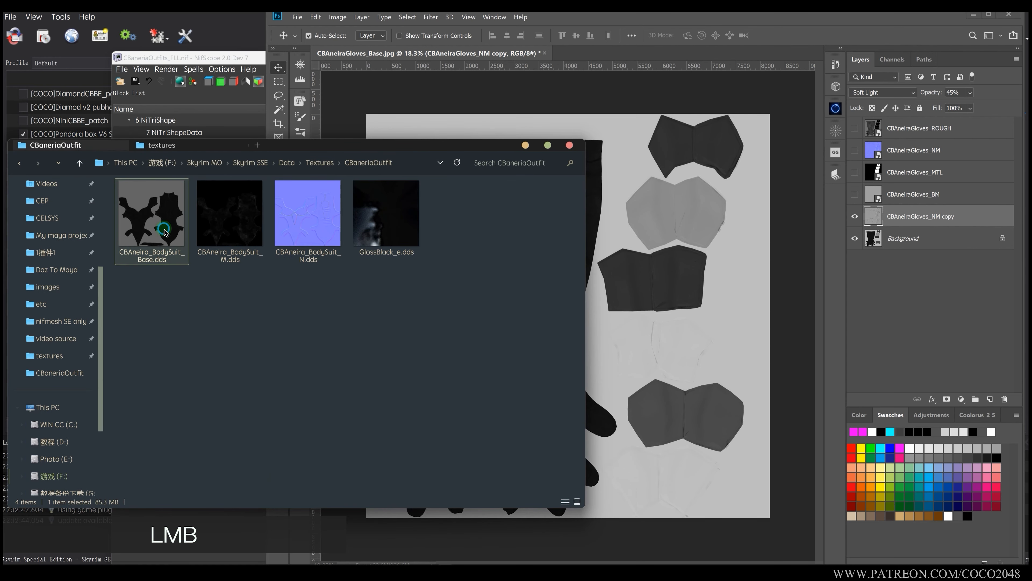
pyautogui.doubleClick(165, 231)
pyautogui.click(700, 41)
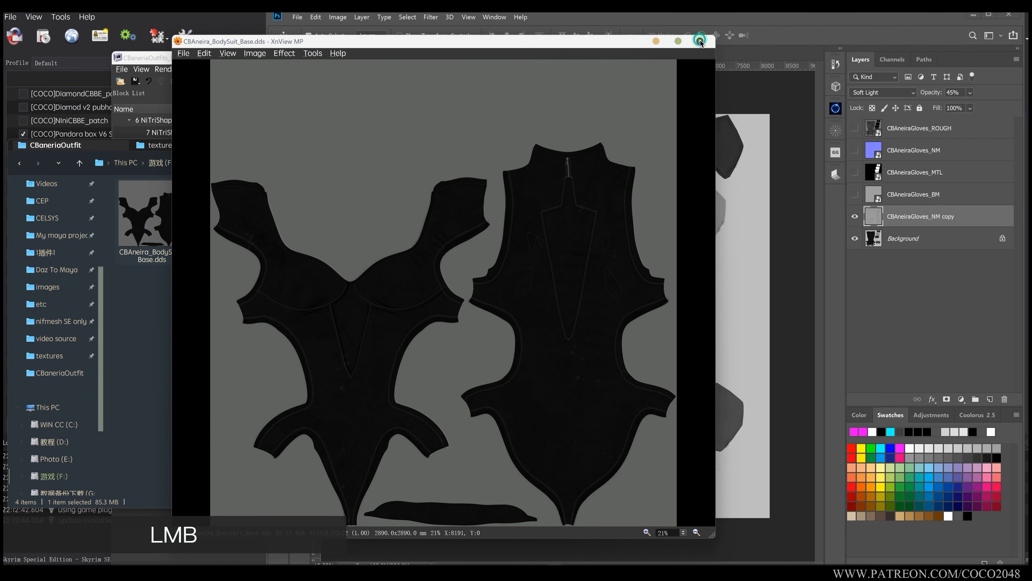
# Place CBAneira_BodySuit_Base.dds in the gloves document and shift it right so it sits beside the glove for comparison.
pyautogui.scroll(1, 447, 143)
pyautogui.moveTo(164, 224); pyautogui.dragTo(566, 293)
pyautogui.click(418, 82)
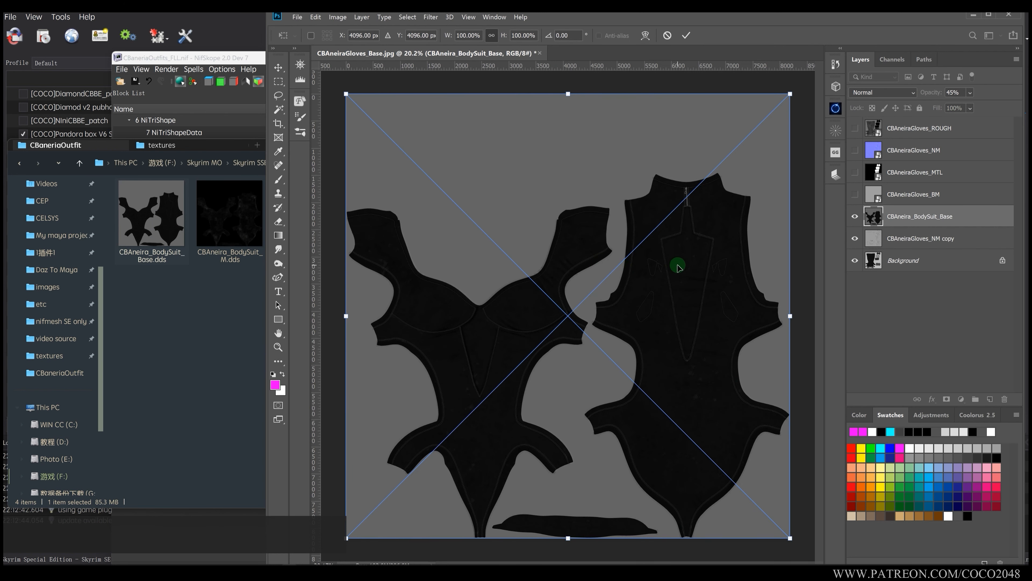
pyautogui.press('Return')
pyautogui.moveTo(495, 340); pyautogui.dragTo(697, 345)
pyautogui.moveTo(647, 375); pyautogui.dragTo(639, 351)
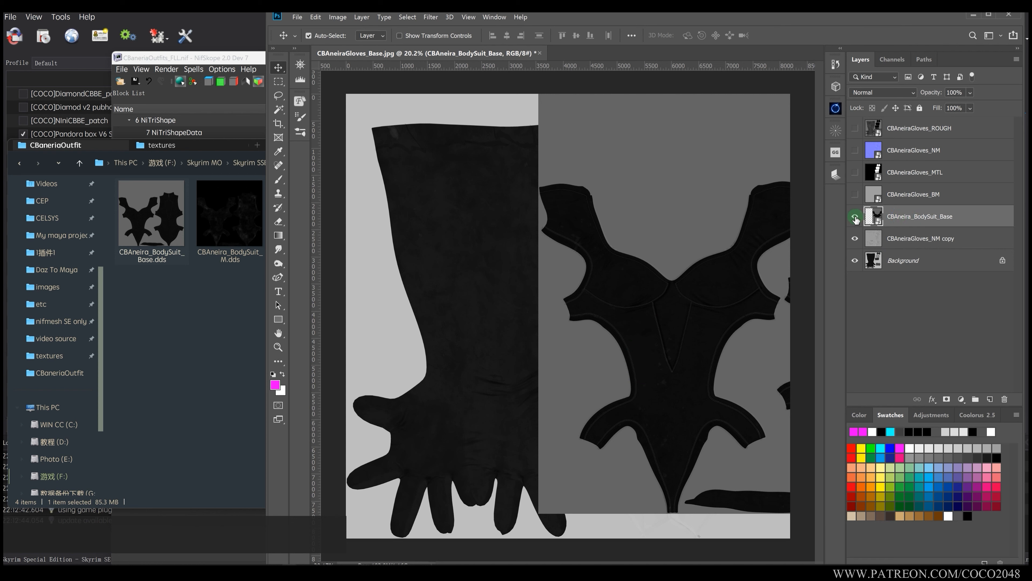
# Toggle the CBAneiraGloves_NM copy layer's visibility to compare the glove's fabric detail and brightness with the body suit reference.
pyautogui.click(856, 239)
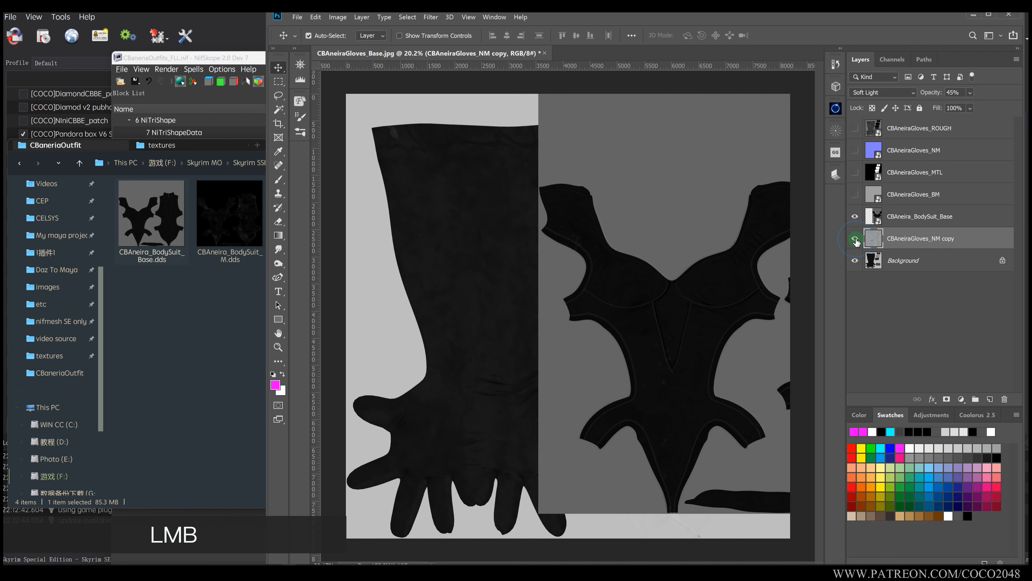
pyautogui.click(853, 241)
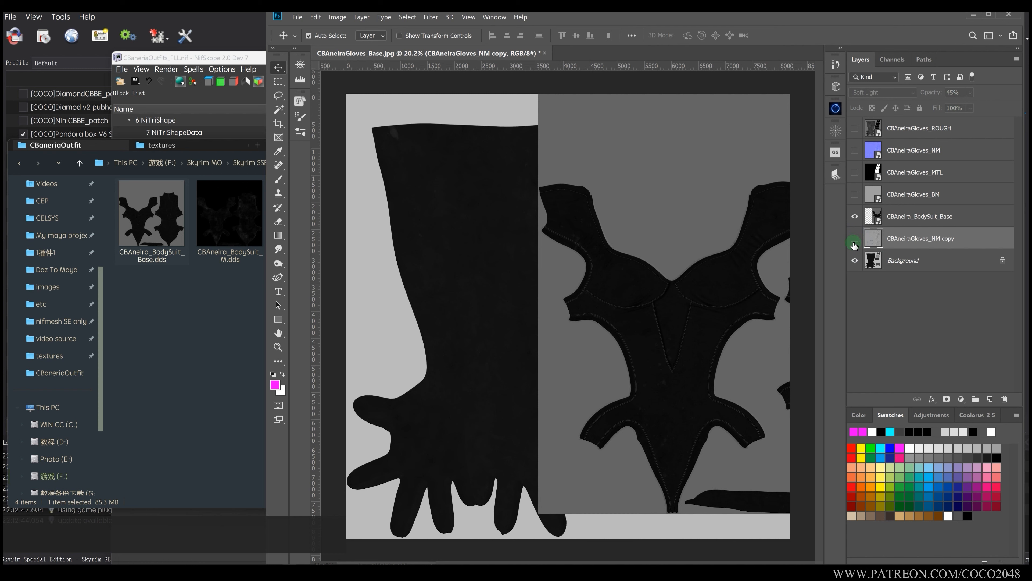
pyautogui.click(876, 261)
pyautogui.click(854, 239)
# Darken the CBAneiraGloves_NM copy layer with Levels by setting the midtone input to 0.50.
pyautogui.click(892, 238)
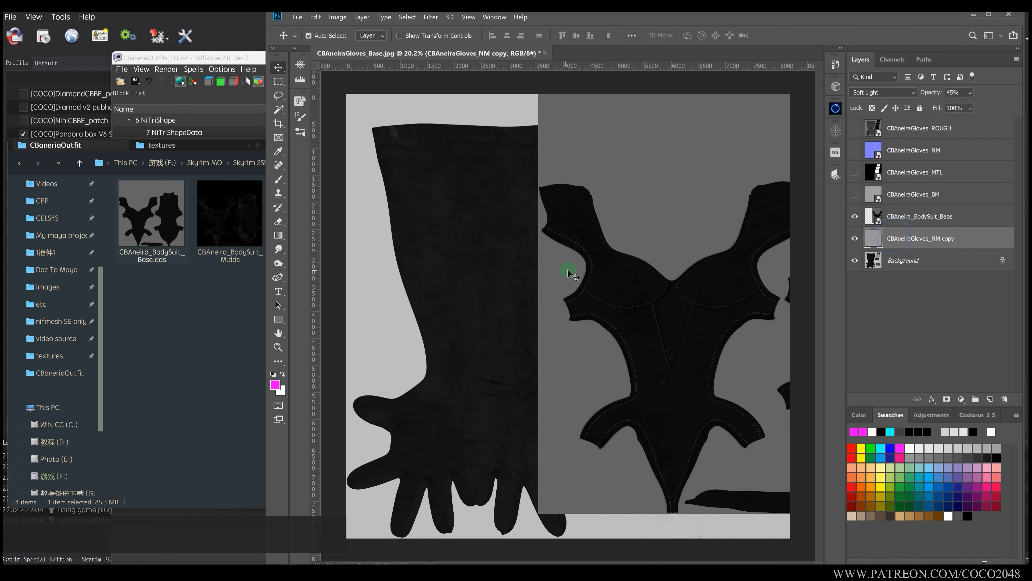
pyautogui.hotkey('ctrl', 'l')
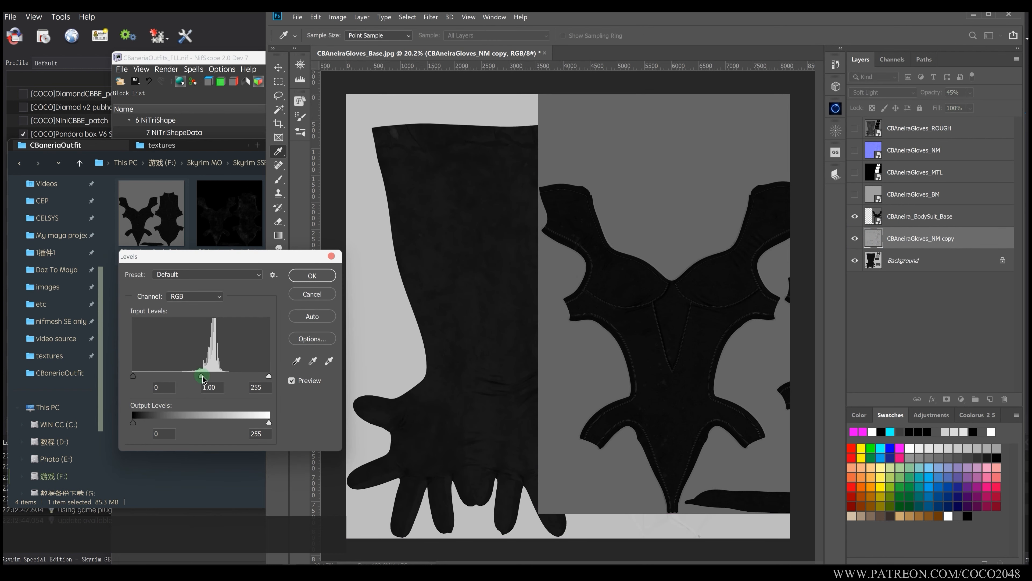
pyautogui.moveTo(203, 379)
pyautogui.mouseDown()
pyautogui.moveTo(239, 383)
pyautogui.moveTo(222, 382)
pyautogui.mouseUp()
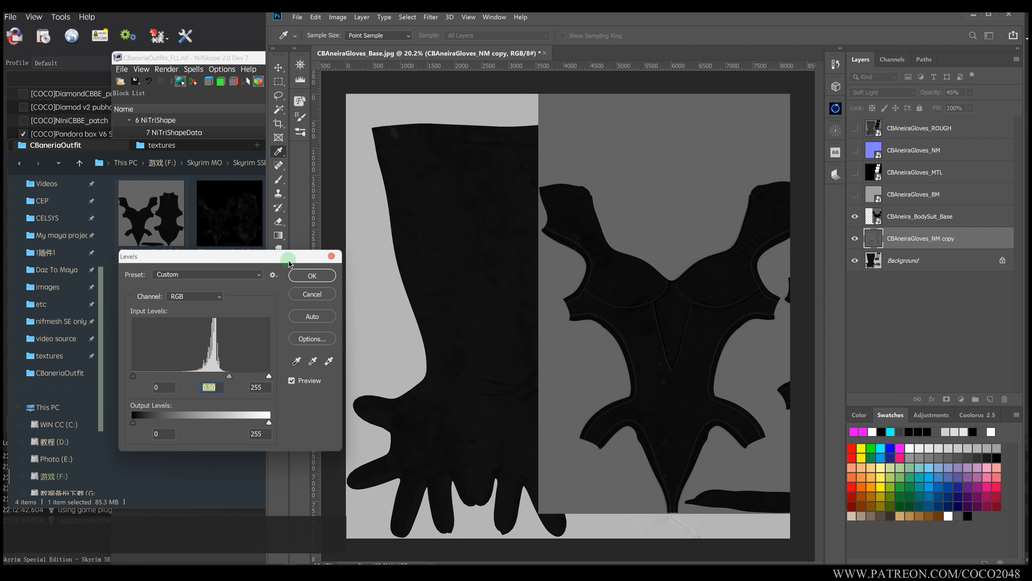
pyautogui.click(312, 275)
pyautogui.press('v')
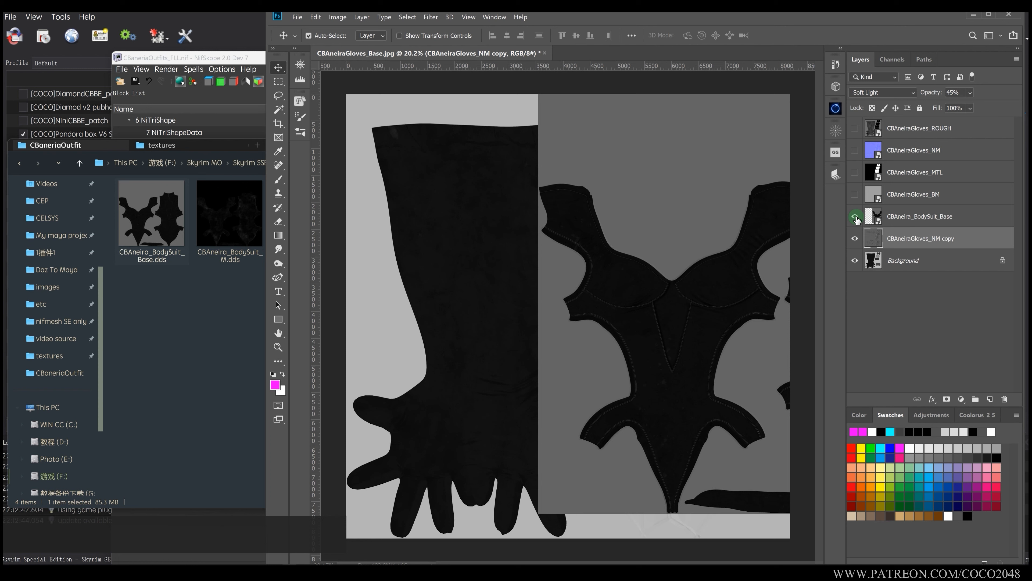
# Hide the CBAneira_BodySuit_Base reference layer so the whole gloves texture is exposed.
pyautogui.click(856, 218)
pyautogui.scroll(-2, 553, 351)
pyautogui.scroll(1, 599, 353)
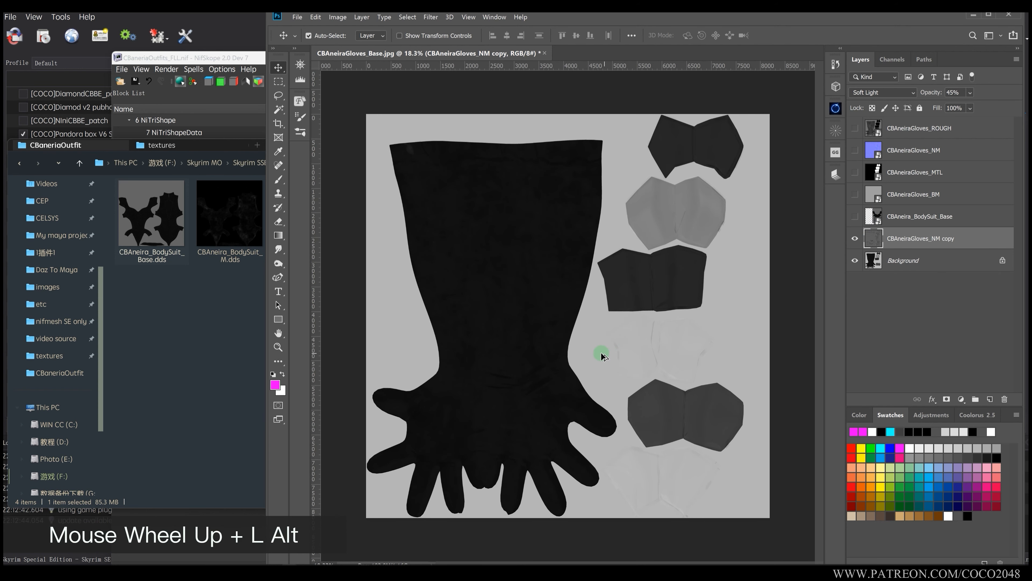
pyautogui.scroll(1, 602, 355)
pyautogui.scroll(-1, 603, 356)
pyautogui.click(600, 311)
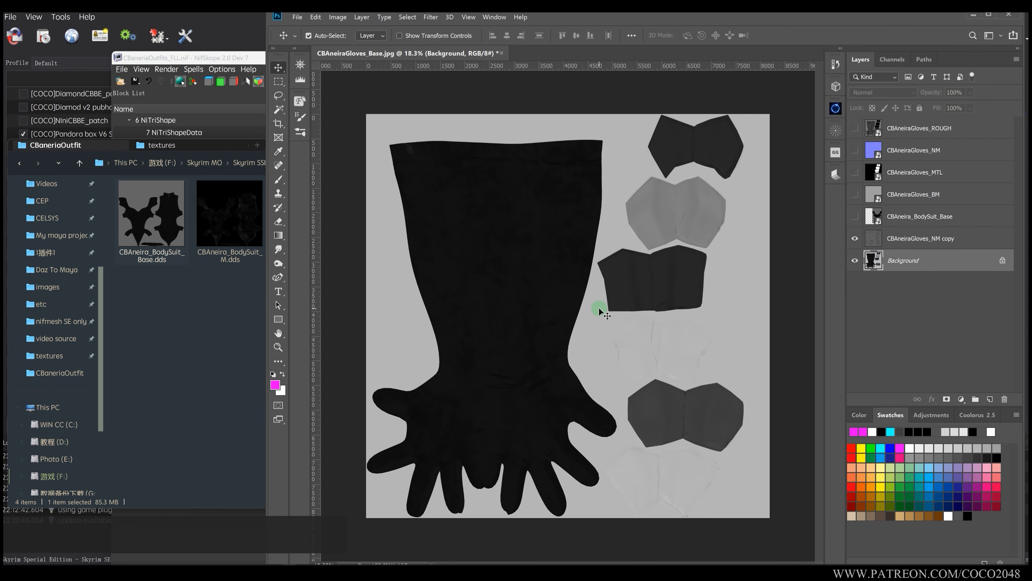
pyautogui.hotkey('ctrl', 'l')
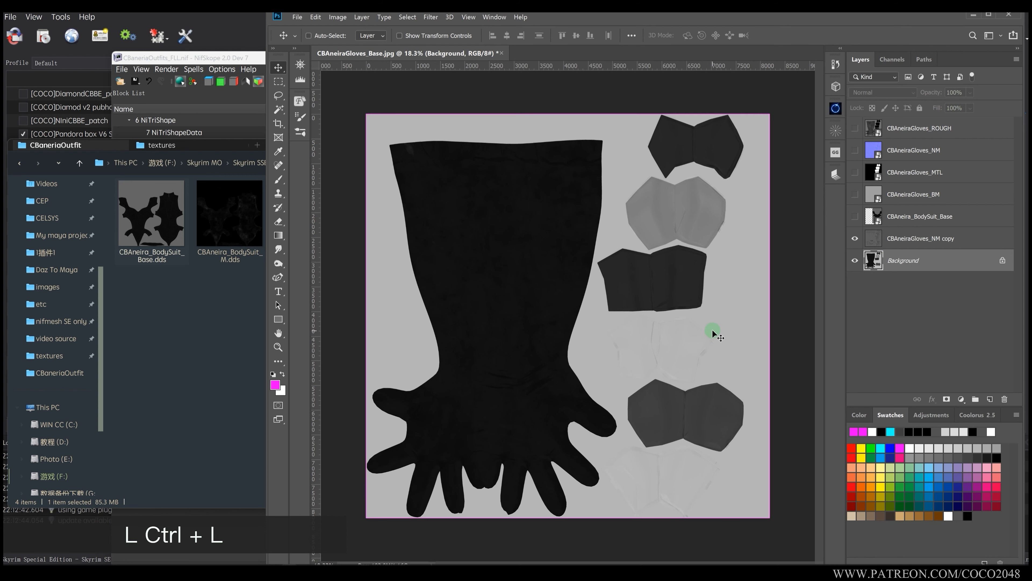
pyautogui.moveTo(201, 375)
pyautogui.mouseDown()
pyautogui.moveTo(218, 375)
pyautogui.moveTo(204, 375)
pyautogui.mouseUp()
pyautogui.click(313, 294)
# Brighten the CBAneiraGloves_NM copy layer with Levels by setting the midtone input to 1.30.
pyautogui.click(955, 248)
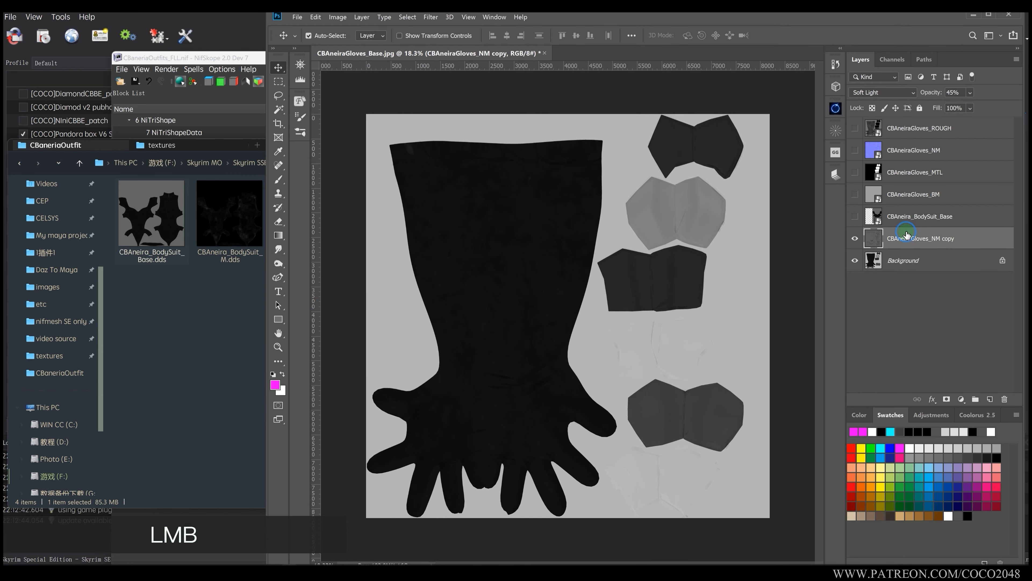
pyautogui.hotkey('ctrl', 'l')
pyautogui.moveTo(201, 375)
pyautogui.mouseDown()
pyautogui.moveTo(226, 375)
pyautogui.moveTo(173, 378)
pyautogui.moveTo(190, 375)
pyautogui.mouseUp()
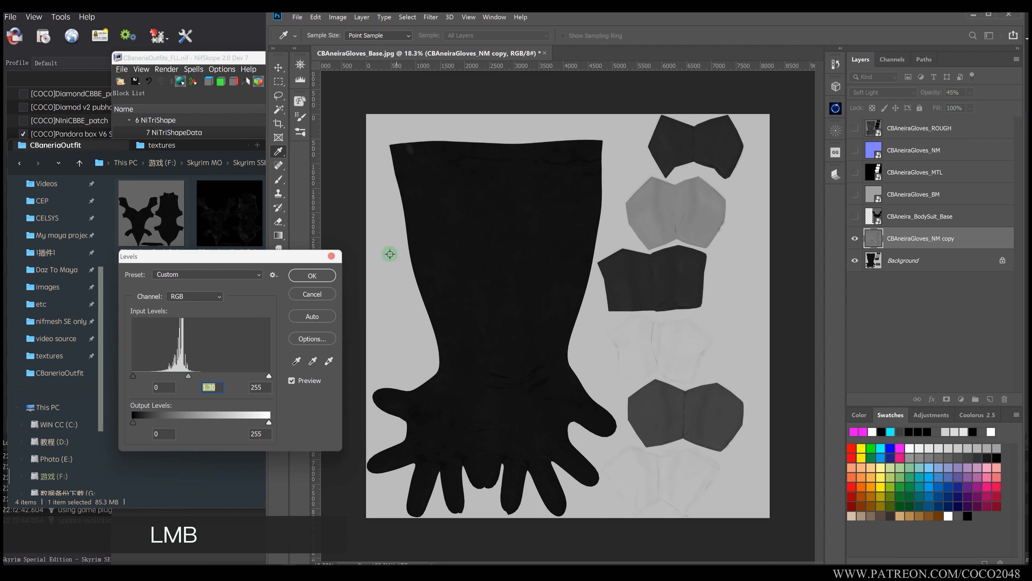
pyautogui.click(325, 273)
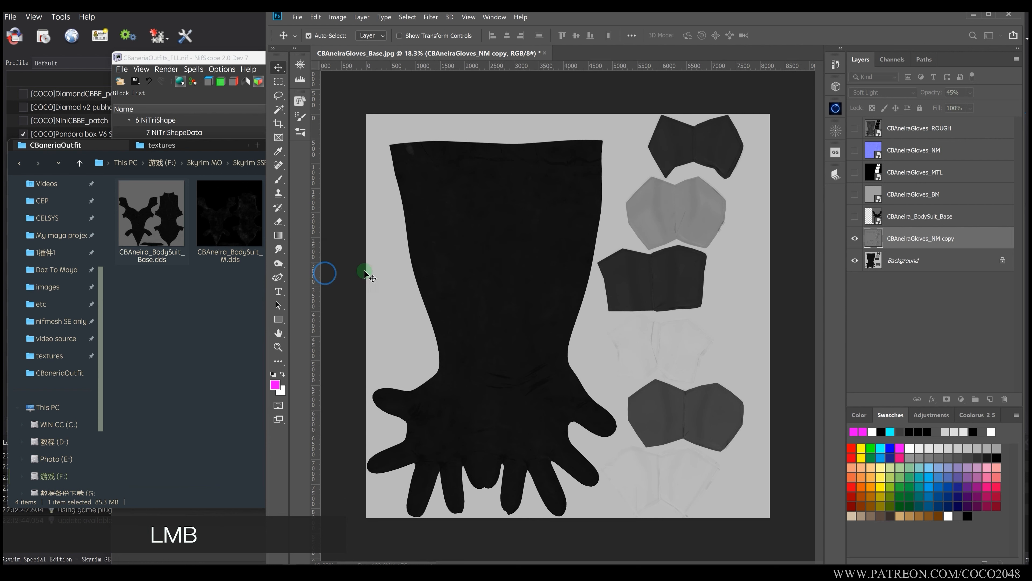
# Flatten the gloves document into a single Background layer, discarding the hidden layers.
pyautogui.rightClick(937, 244)
pyautogui.click(836, 448)
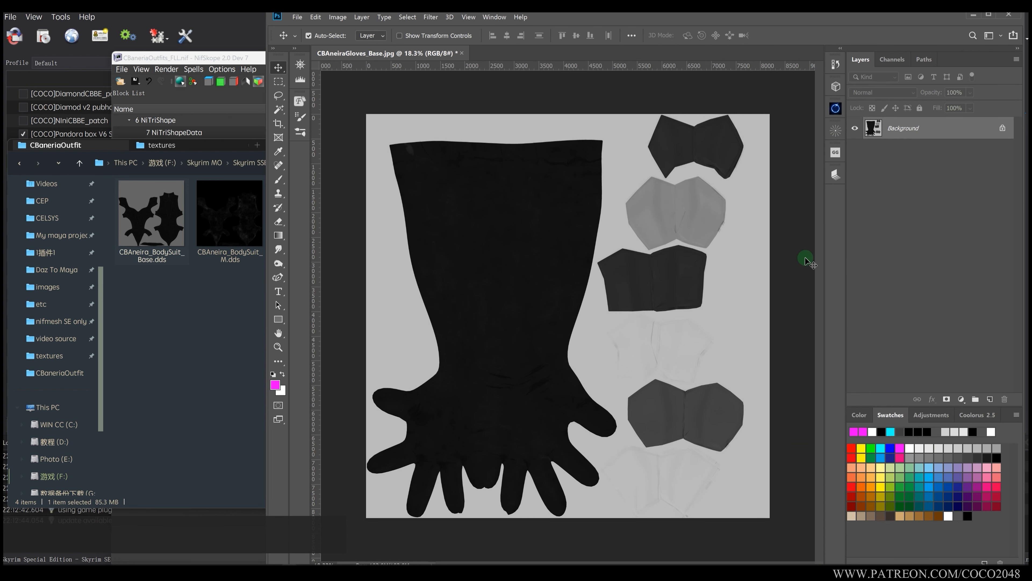
pyautogui.middleClick(589, 246)
# Resize the gloves base image to 50 percent, giving 4096 × 4096 px, with automatic resampling.
pyautogui.hotkey('ctrl', 'alt')
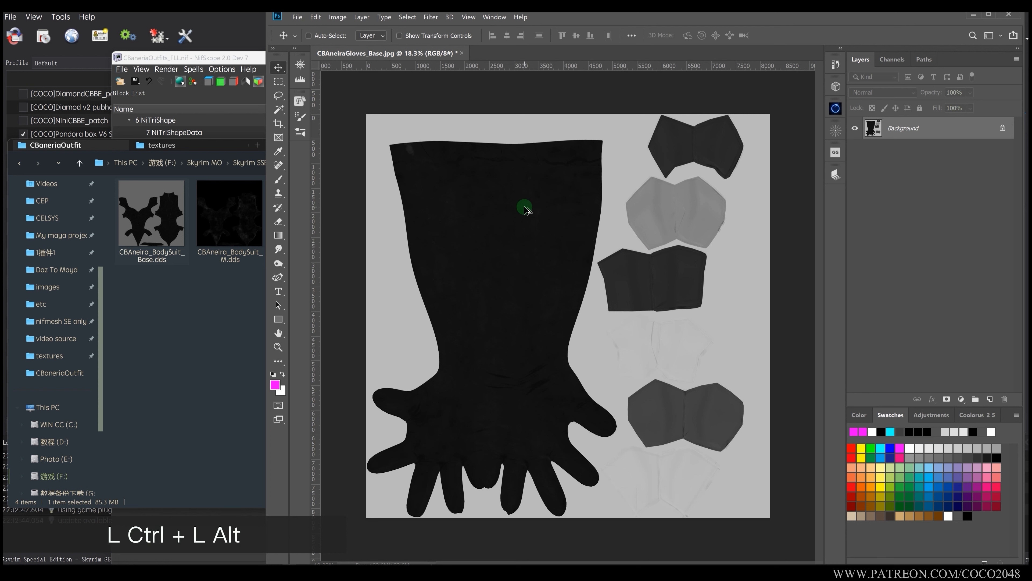
pyautogui.hotkey('ctrl', 'alt', 'i')
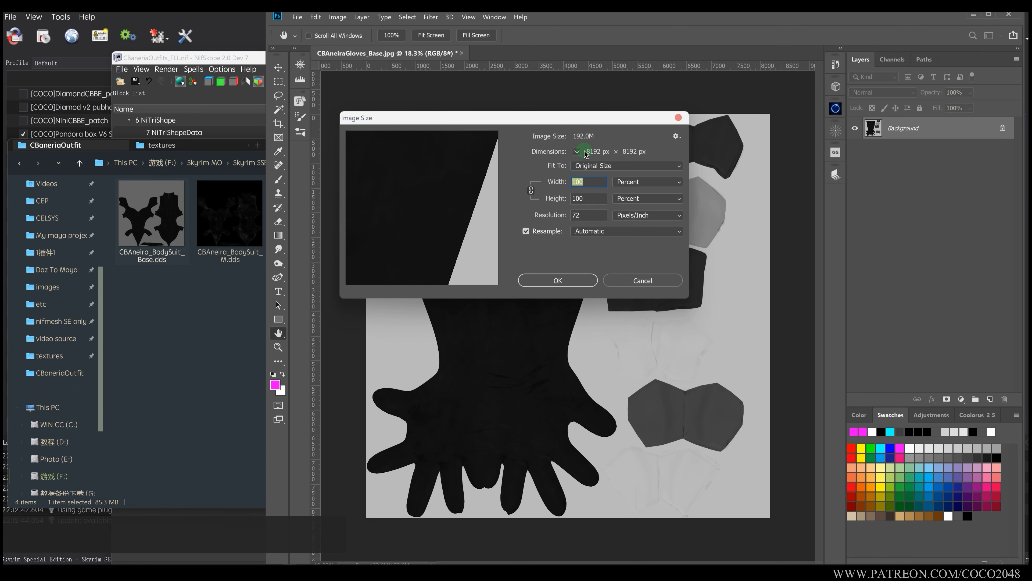
pyautogui.click(590, 181)
pyautogui.write('50')
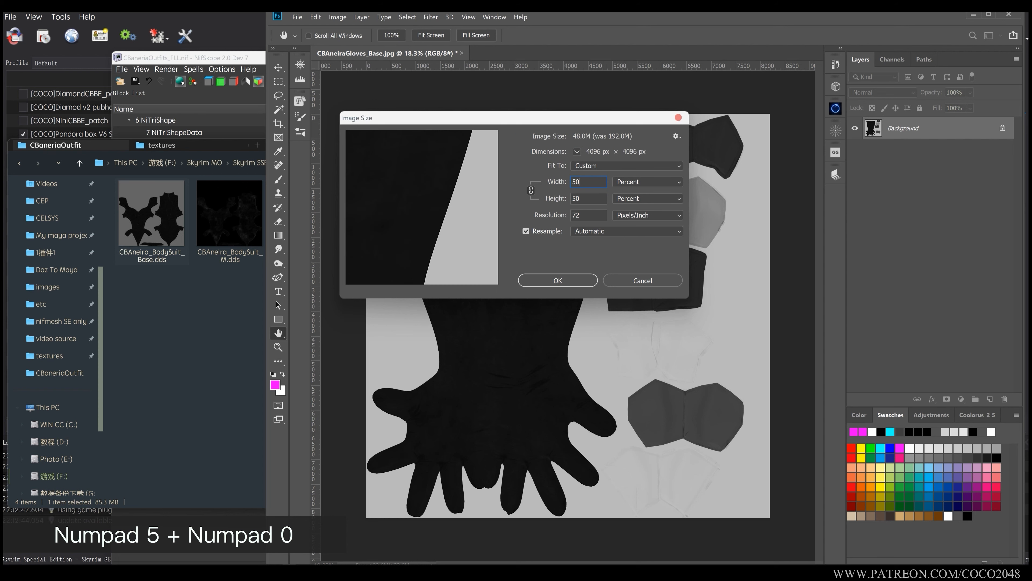
pyautogui.click(560, 280)
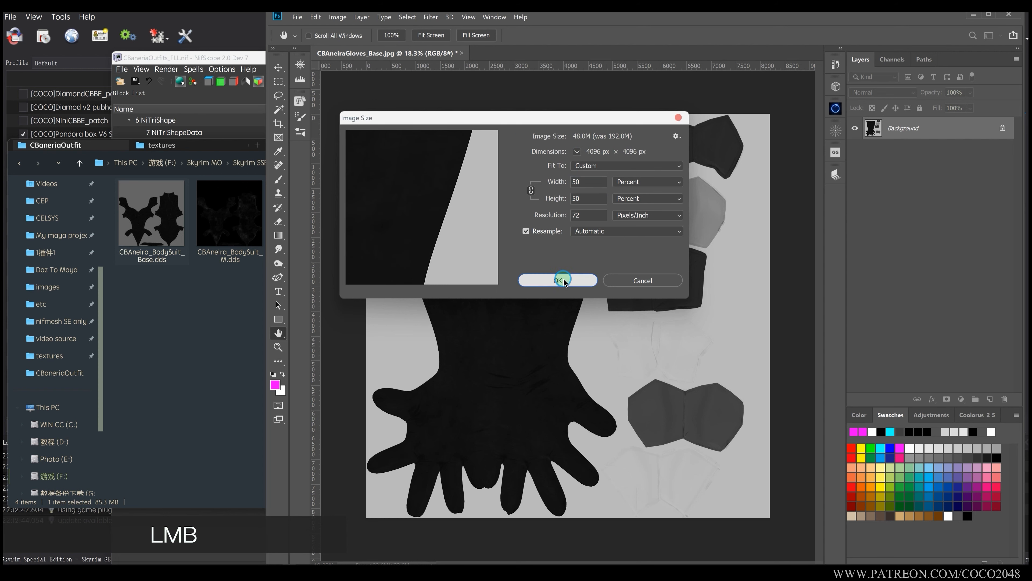
# Open the save-as options for the resized CBAneiraGloves_Base image.
pyautogui.scroll(3, 589, 262)
pyautogui.hotkey('ctrl', 'shift', 's')
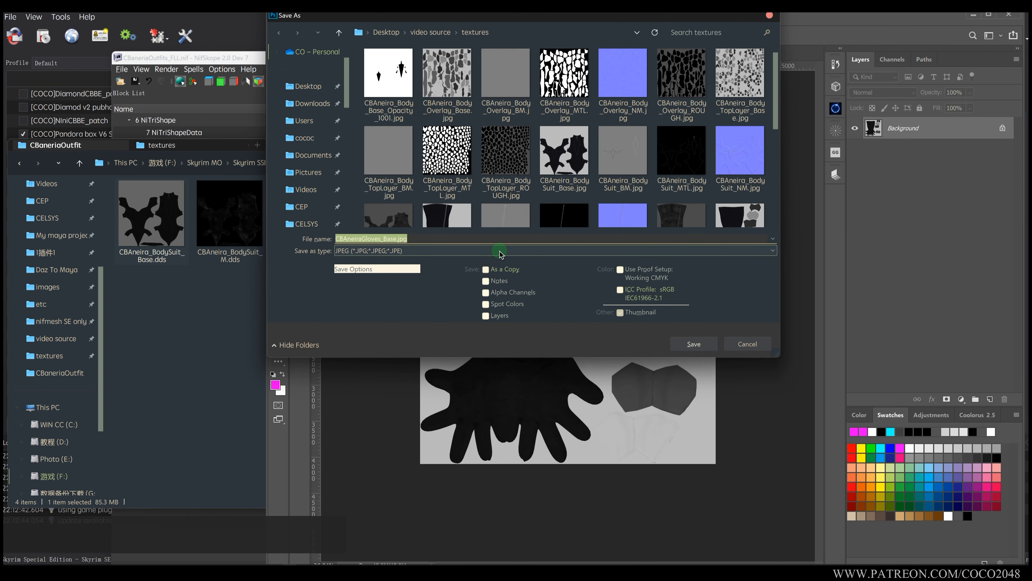
# Set the save location to F:\Skyrim MO\Skyrim SSE\Data\Textures\CBaneriaOutfit.
pyautogui.click(191, 145)
pyautogui.click(53, 146)
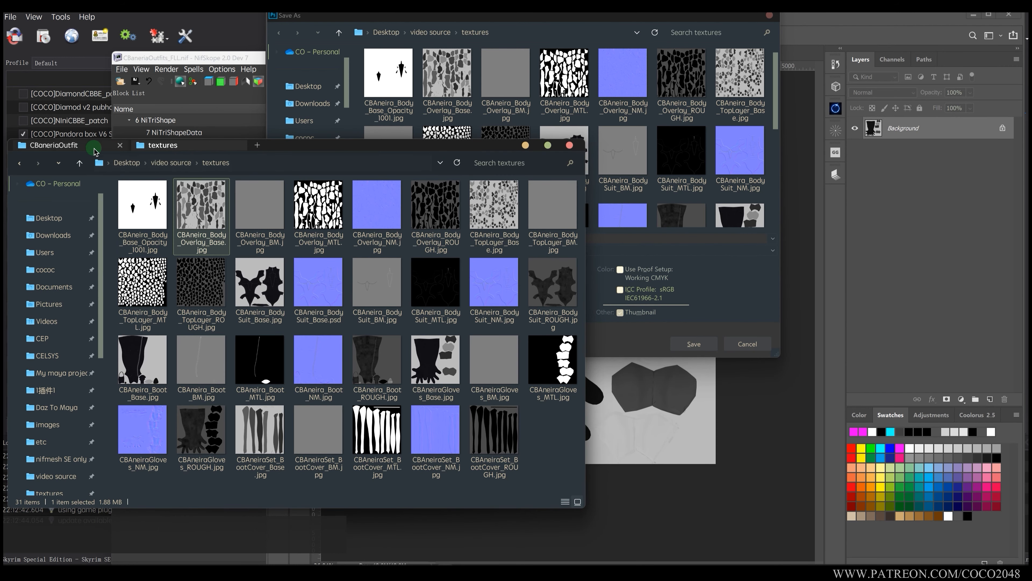
pyautogui.press('ctrl')
pyautogui.click(533, 40)
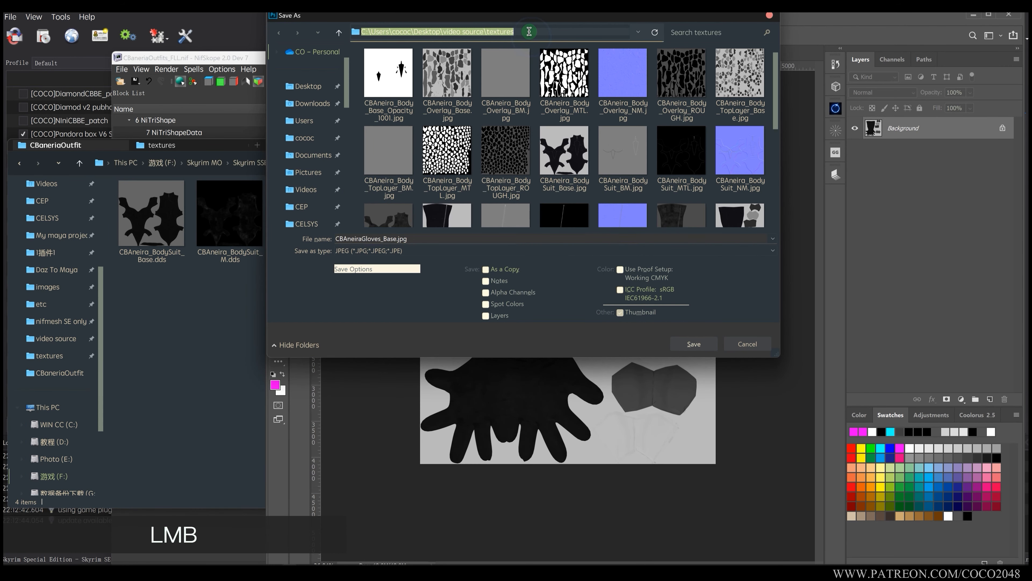
pyautogui.write('F:\\Skyrim MO\\Skyrim SSE\\Data\\Textures\\CBaneriaOutfit')
pyautogui.press('Return')
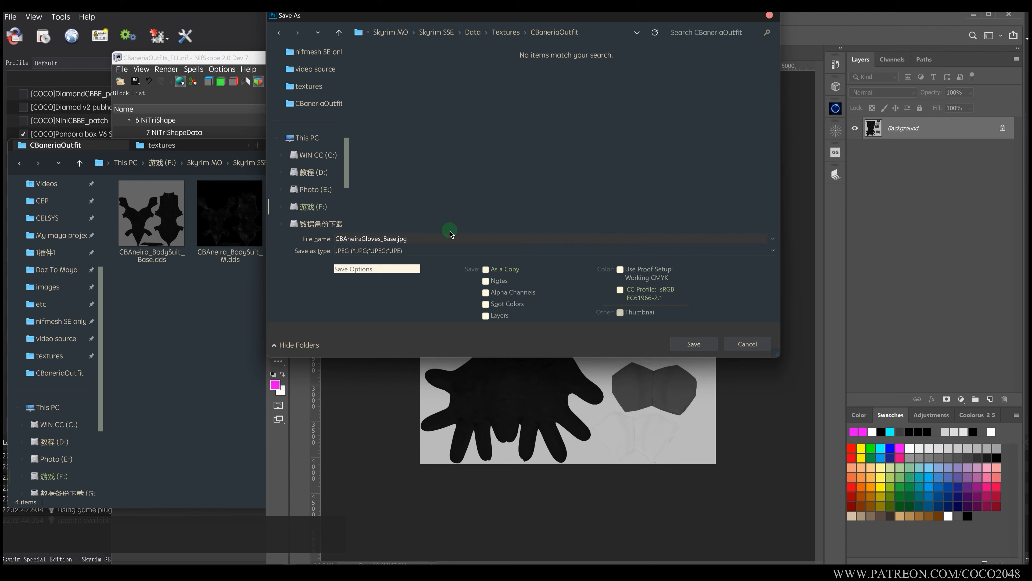
# Export the flattened gloves texture as CBAneiraGloves_Base.dds in the DDS - NVIDIA Texture Tools Exporter format.
pyautogui.click(427, 251)
pyautogui.click(360, 297)
pyautogui.click(409, 236)
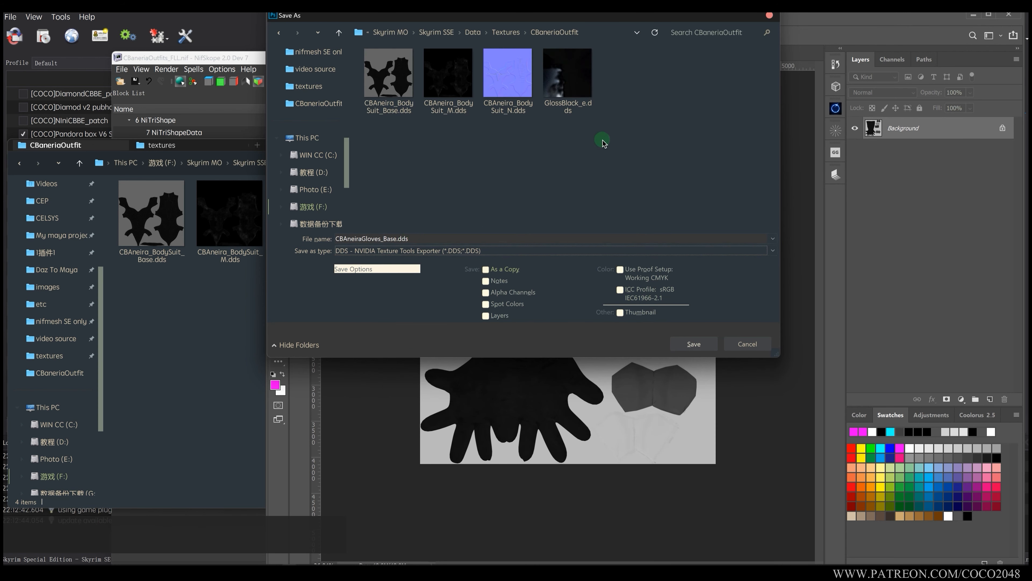
pyautogui.click(421, 237)
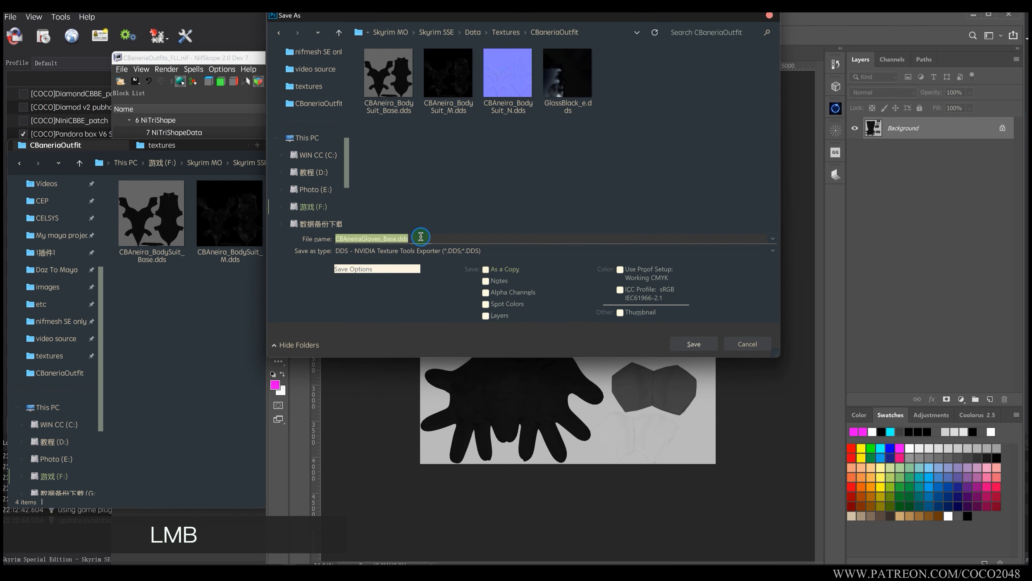
pyautogui.click(428, 238)
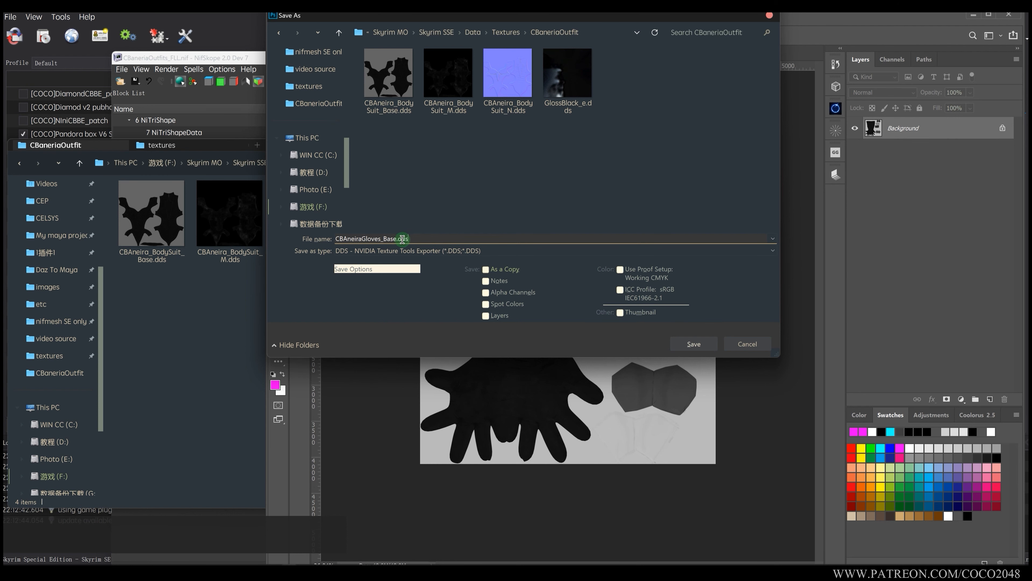
pyautogui.click(693, 345)
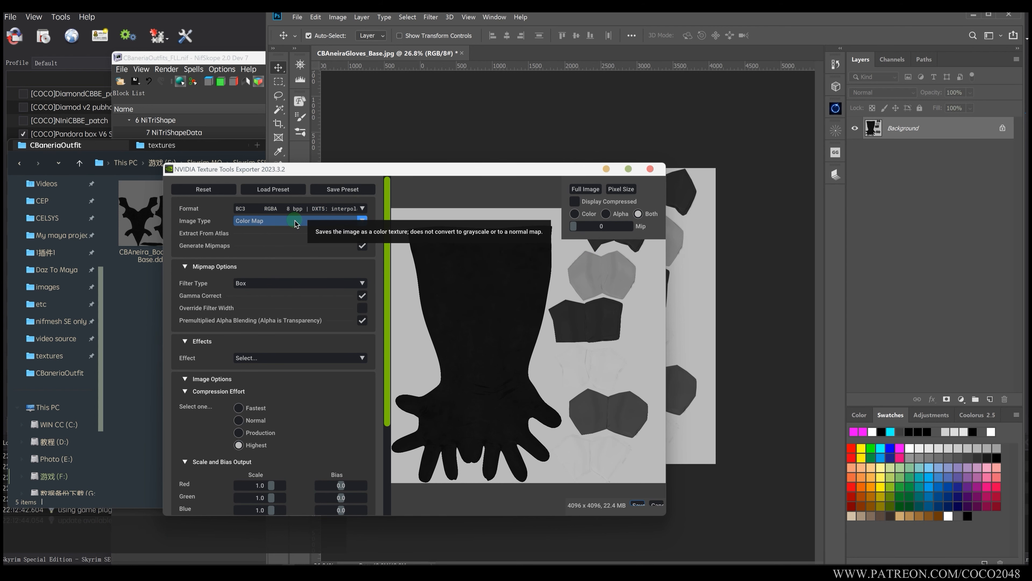
pyautogui.click(637, 505)
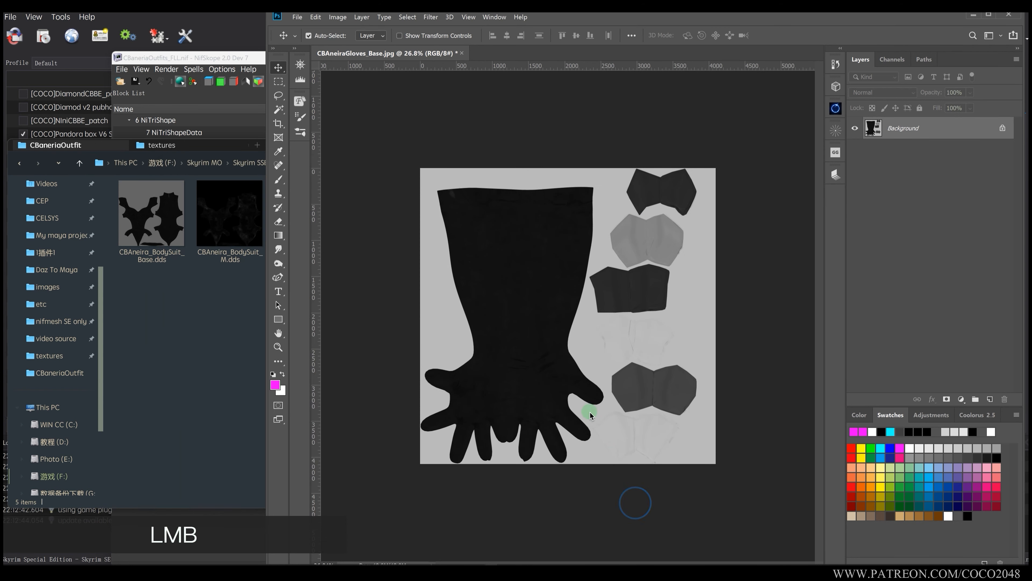
# Undo the flattening, show the CBAneiraGloves_NM layer and move it directly above CBAneiraGloves_NM copy.
pyautogui.hotkey('ctrl', 'z')
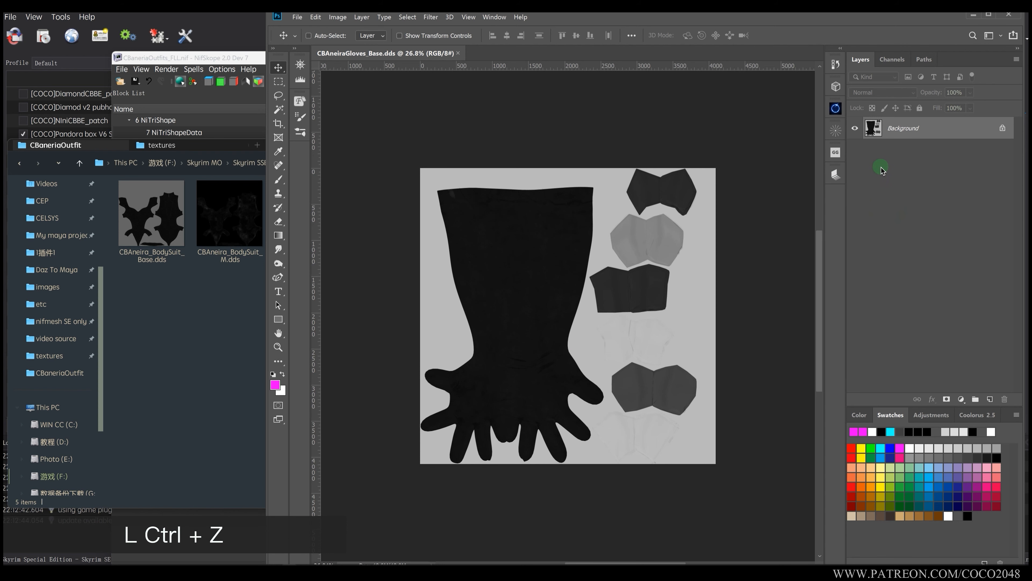
pyautogui.hotkey('ctrl', 'z')
pyautogui.click(855, 150)
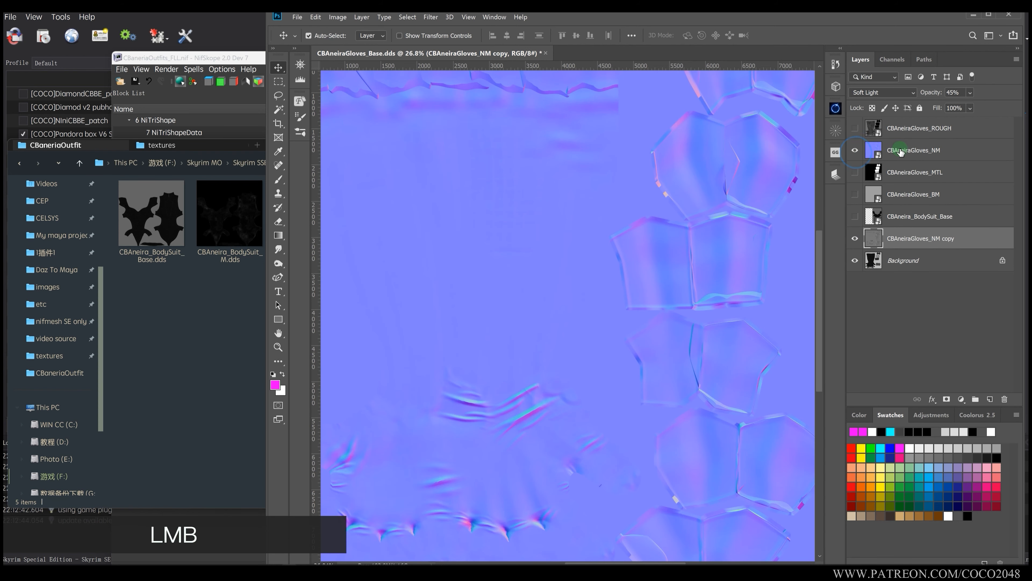
pyautogui.moveTo(903, 150); pyautogui.dragTo(896, 227)
pyautogui.click(891, 195)
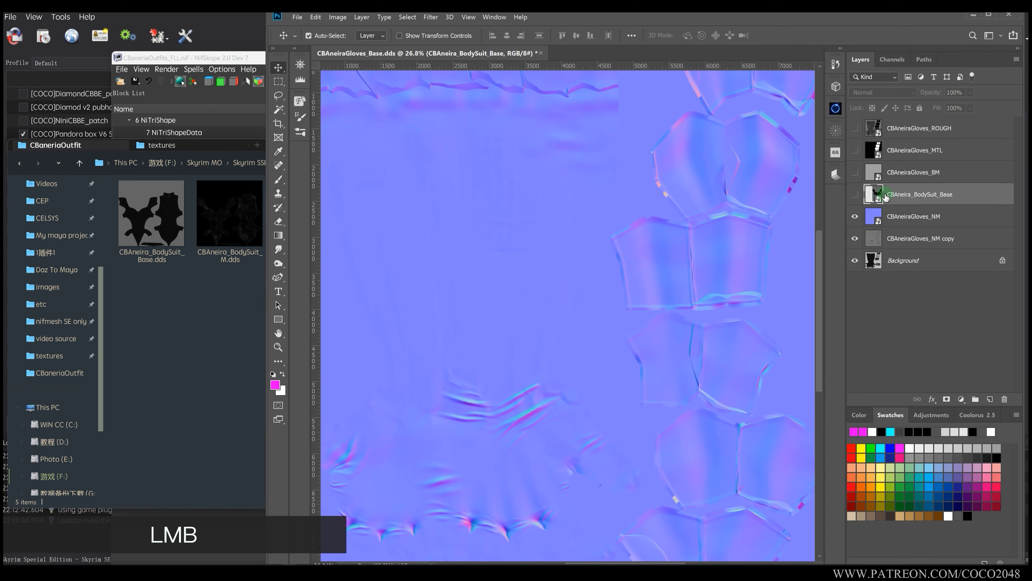
pyautogui.click(854, 194)
pyautogui.click(855, 194)
# Show CBAneiraGloves_ROUGH, duplicate it directly above CBAneiraGloves_NM, and hide the original roughness layer.
pyautogui.click(855, 128)
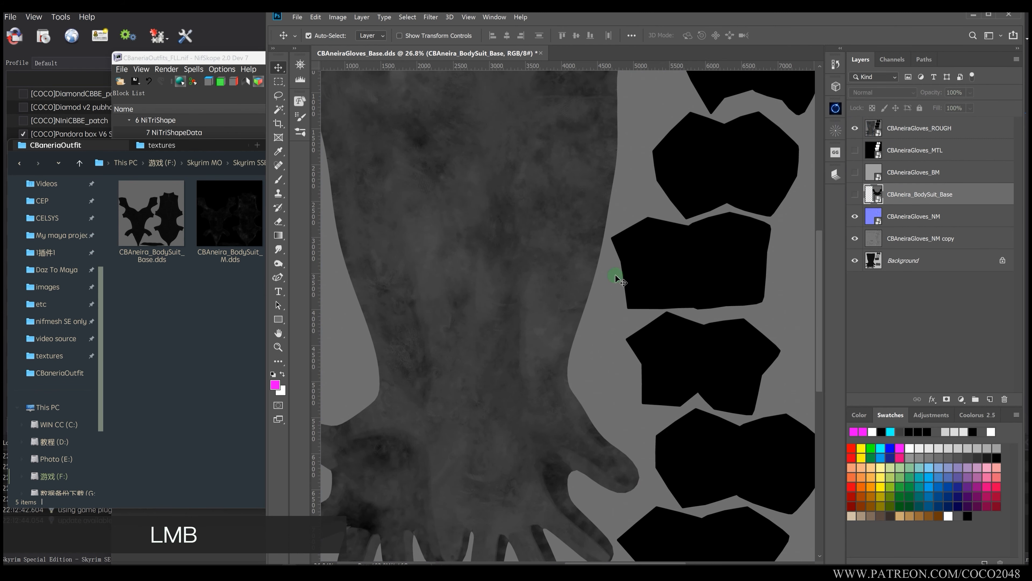
pyautogui.scroll(-2, 610, 272)
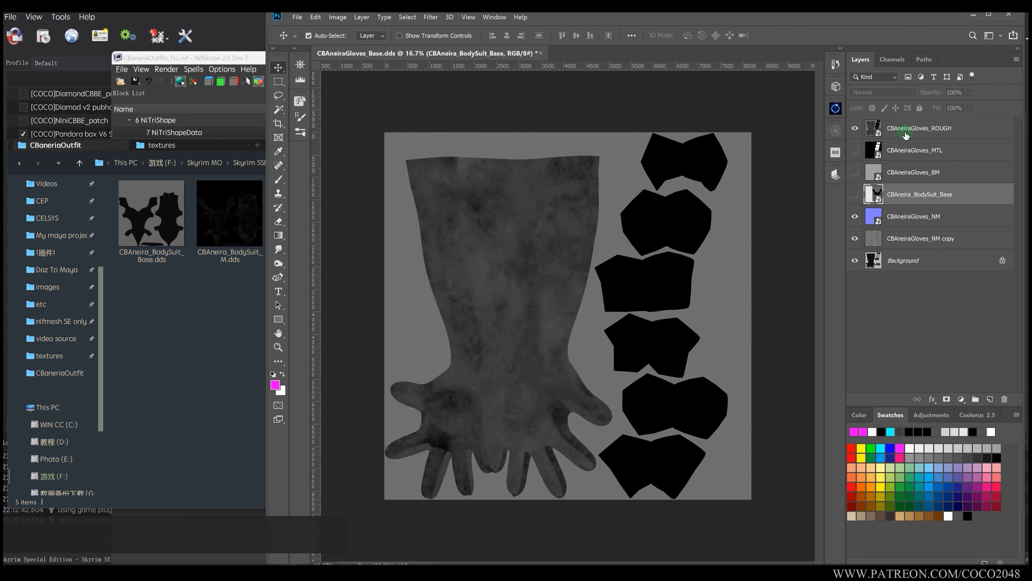
pyautogui.click(904, 131)
pyautogui.moveTo(901, 131); pyautogui.dragTo(855, 219)
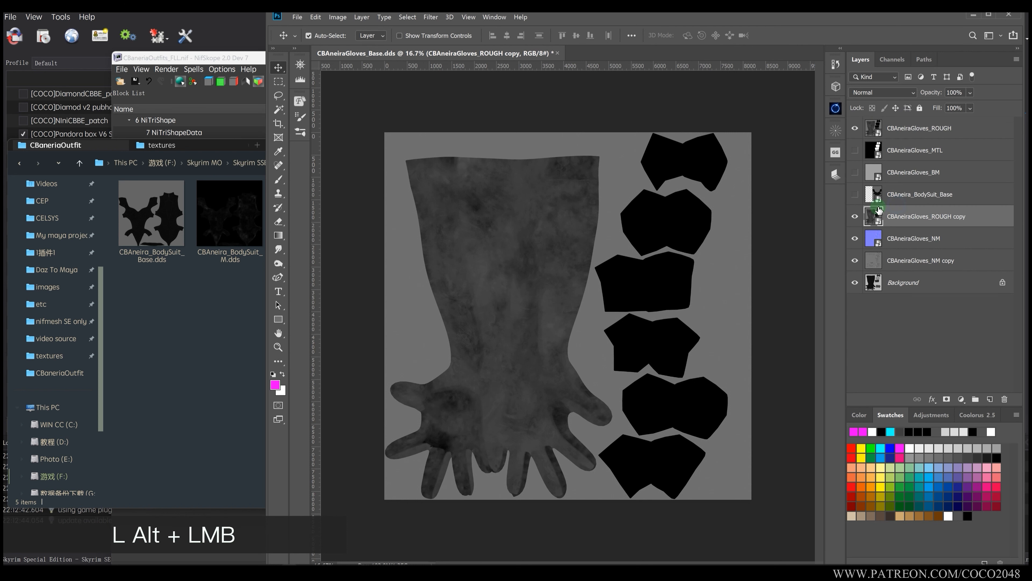
pyautogui.click(856, 216)
pyautogui.click(854, 128)
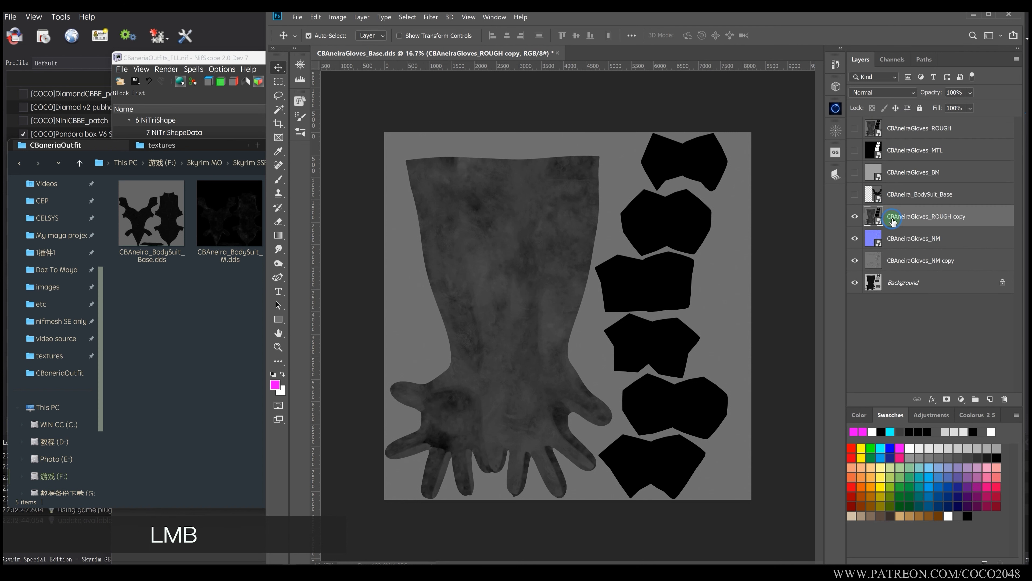
# Group the CBAneiraGloves_ROUGH copy and CBAneiraGloves_NM layers into a group named NORMAL.
pyautogui.keyDown('ctrl'); pyautogui.click(897, 238); pyautogui.keyUp('ctrl')
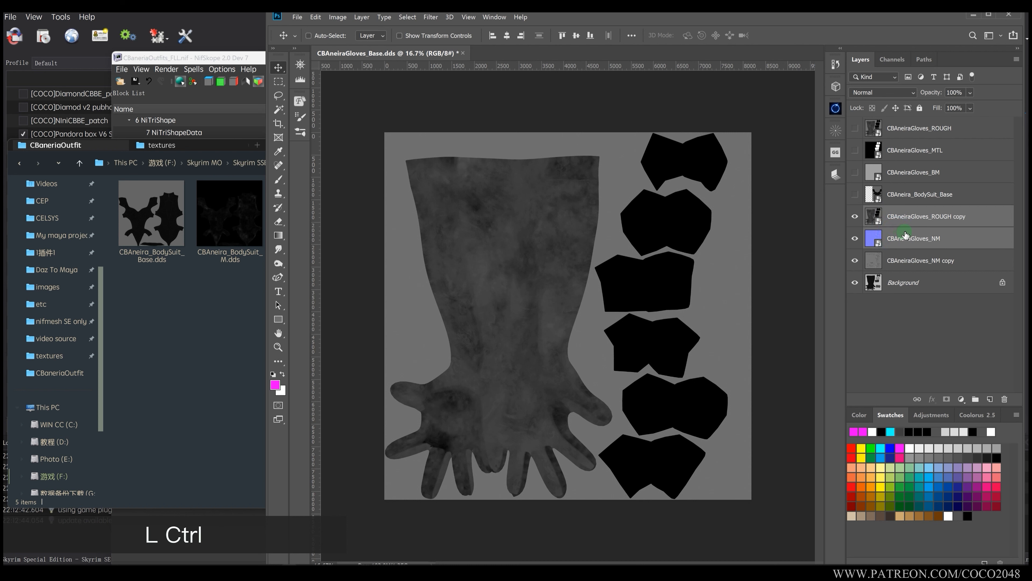
pyautogui.hotkey('ctrl', 'g')
pyautogui.click(897, 212)
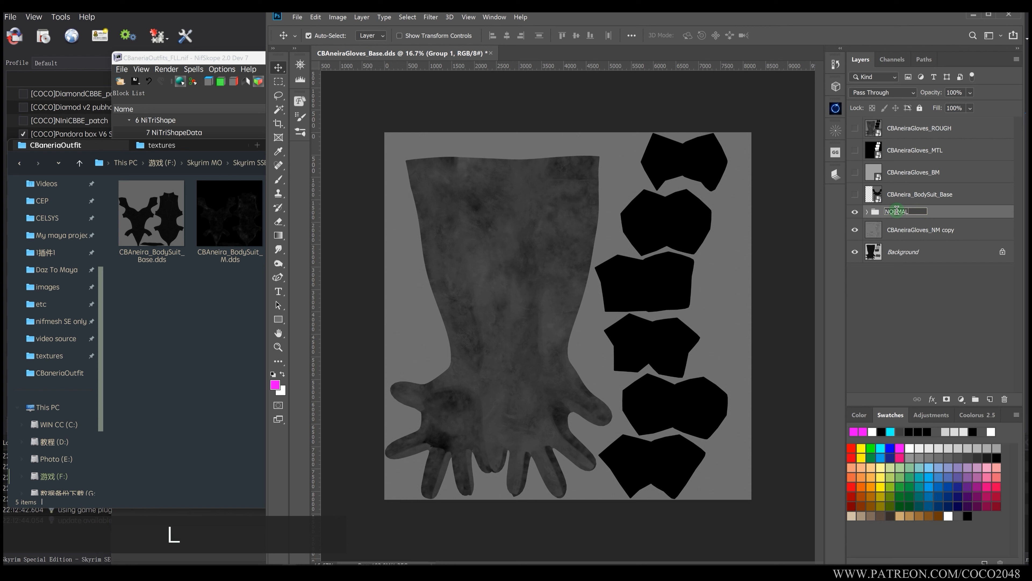
pyautogui.press('Return')
# Expand the NORMAL group and invert the CBAneiraGloves_ROUGH copy layer.
pyautogui.click(867, 212)
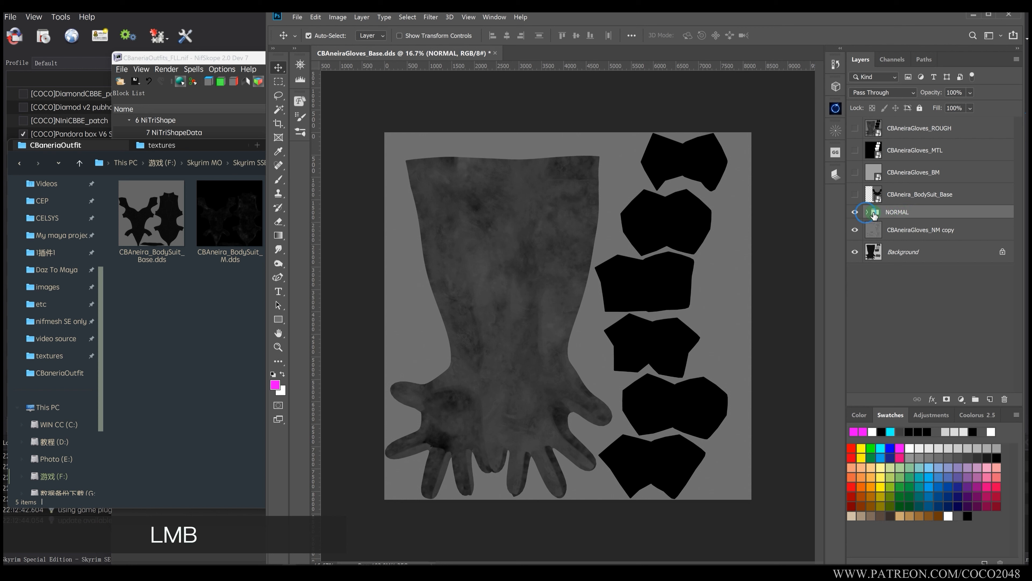
pyautogui.click(882, 230)
pyautogui.click(855, 229)
pyautogui.click(855, 230)
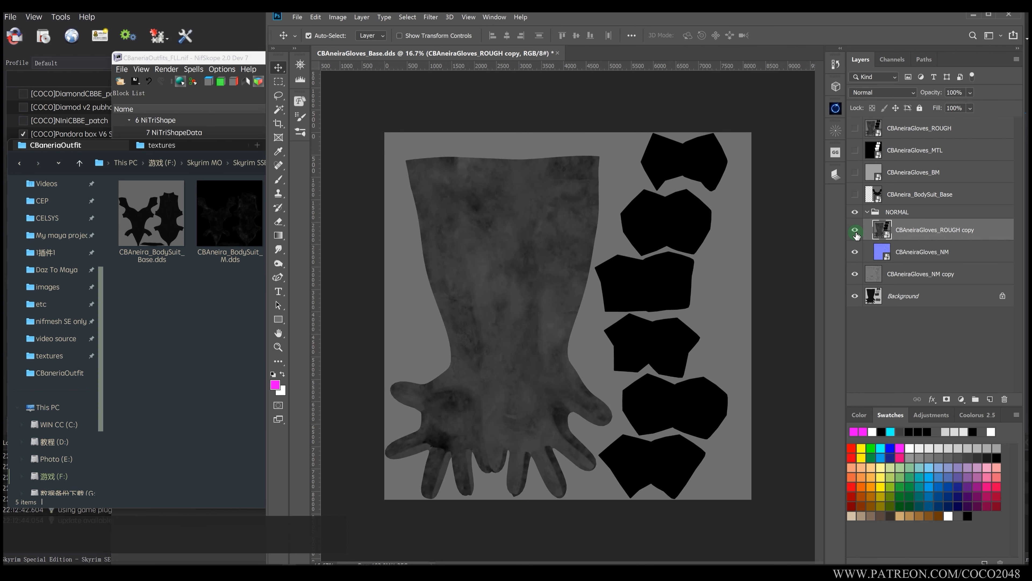
pyautogui.keyDown('alt'); pyautogui.scroll(1, 569, 319); pyautogui.keyUp('alt')
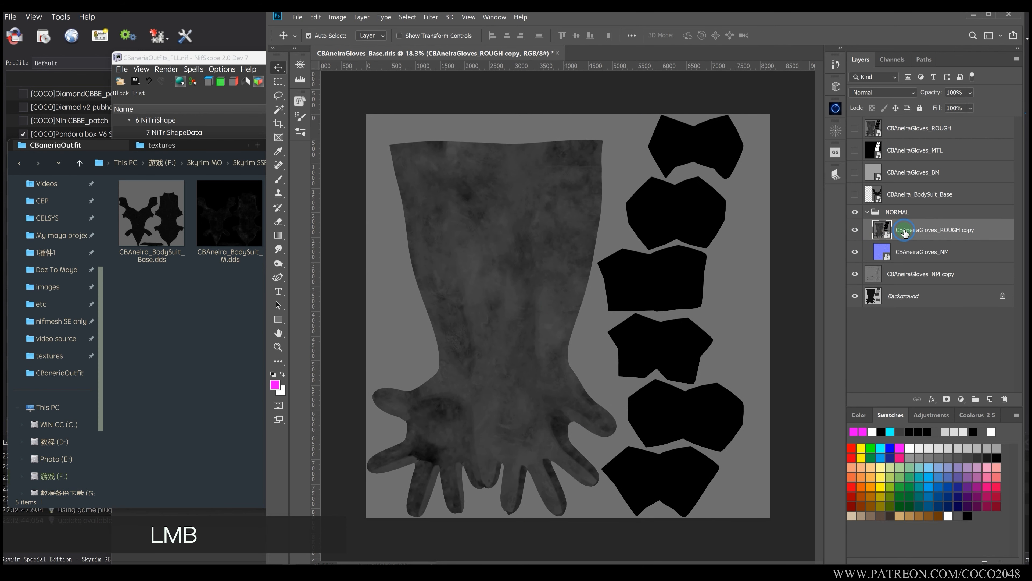
pyautogui.middleClick(666, 250)
pyautogui.keyDown('alt'); pyautogui.scroll(1, 693, 275); pyautogui.keyUp('alt')
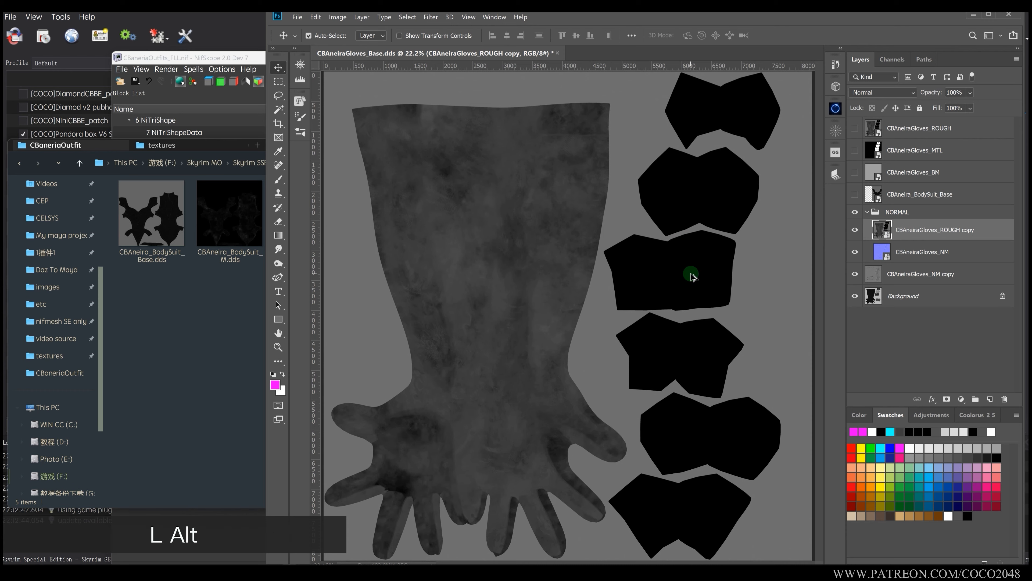
pyautogui.keyDown('alt'); pyautogui.scroll(-1, 693, 276); pyautogui.keyUp('alt')
pyautogui.press('ctrl')
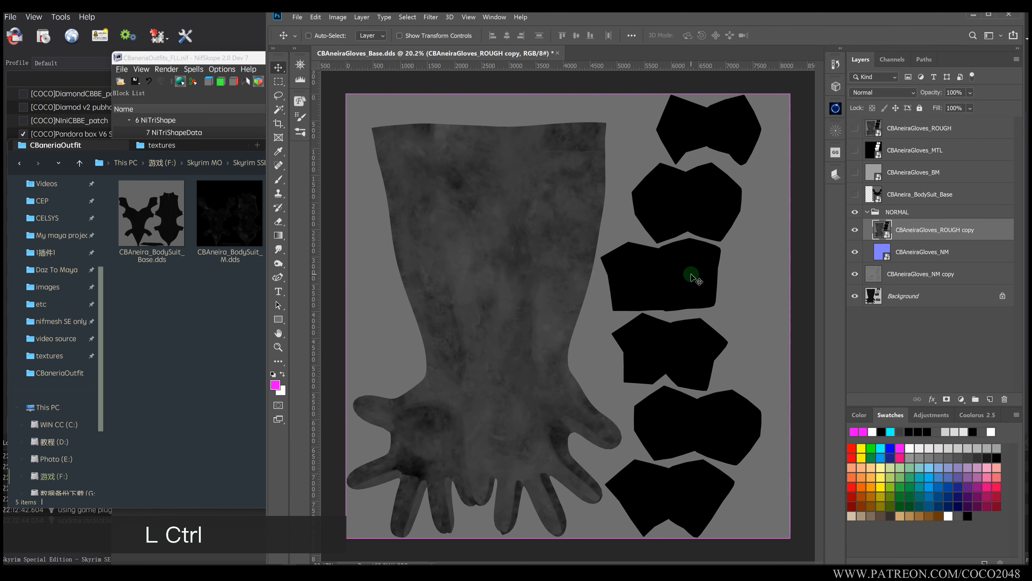
pyautogui.hotkey('ctrl', 'i')
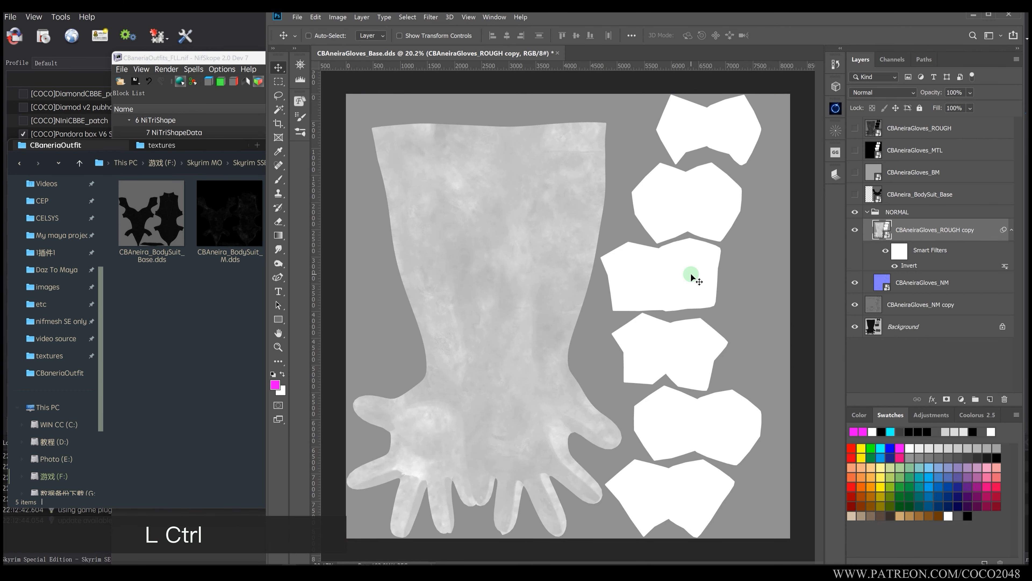
# Darken the inverted CBAneiraGloves_ROUGH copy with Levels by raising the input black point and lowering the output white level.
pyautogui.hotkey('ctrl', 'l')
pyautogui.moveTo(487, 235); pyautogui.dragTo(541, 241)
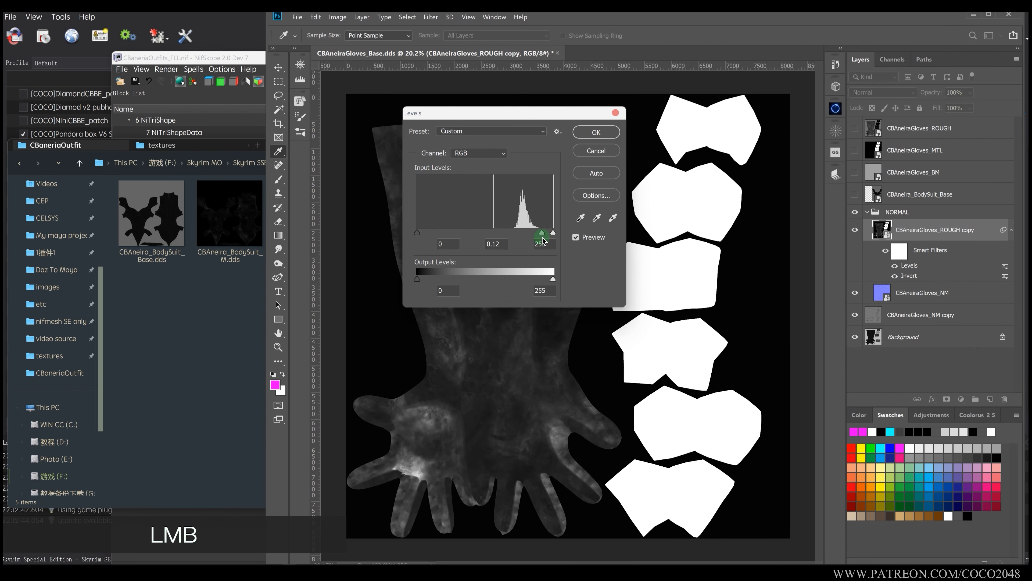
pyautogui.moveTo(416, 233); pyautogui.dragTo(440, 234)
pyautogui.moveTo(553, 279); pyautogui.dragTo(454, 279)
pyautogui.moveTo(440, 234); pyautogui.dragTo(398, 234)
pyautogui.moveTo(540, 233); pyautogui.dragTo(527, 235)
pyautogui.moveTo(417, 233); pyautogui.dragTo(481, 234)
pyautogui.moveTo(553, 234); pyautogui.dragTo(544, 234)
pyautogui.moveTo(454, 279); pyautogui.dragTo(444, 280)
pyautogui.click(608, 132)
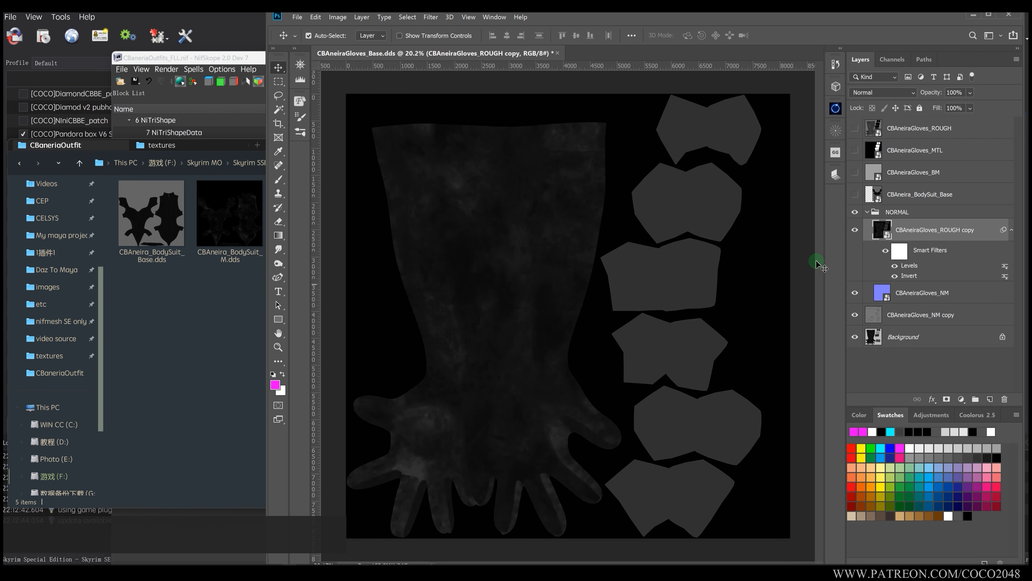
# Rasterize the CBAneiraGloves_ROUGH copy layer with its smart filters.
pyautogui.click(894, 59)
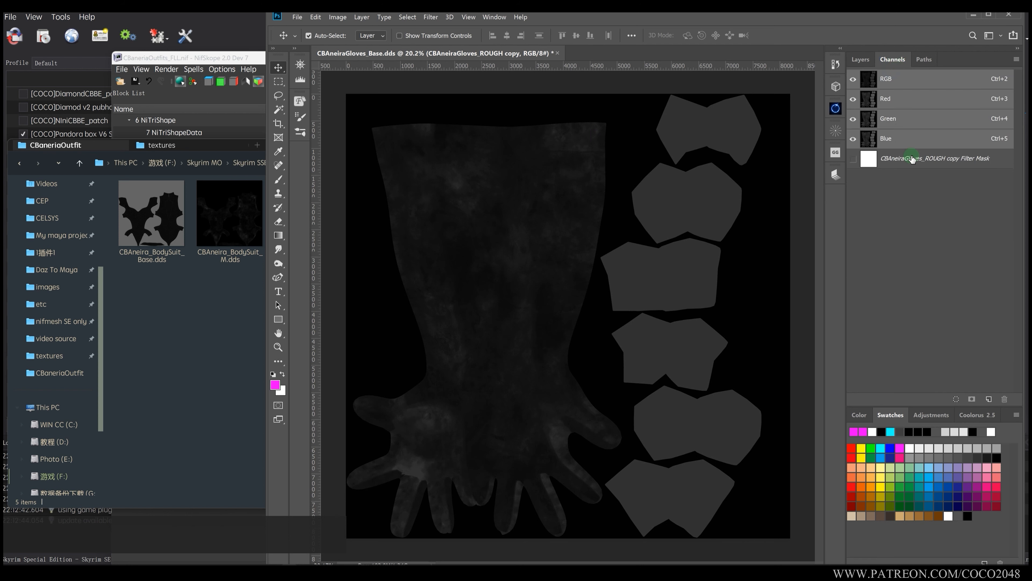
pyautogui.click(860, 60)
pyautogui.rightClick(933, 230)
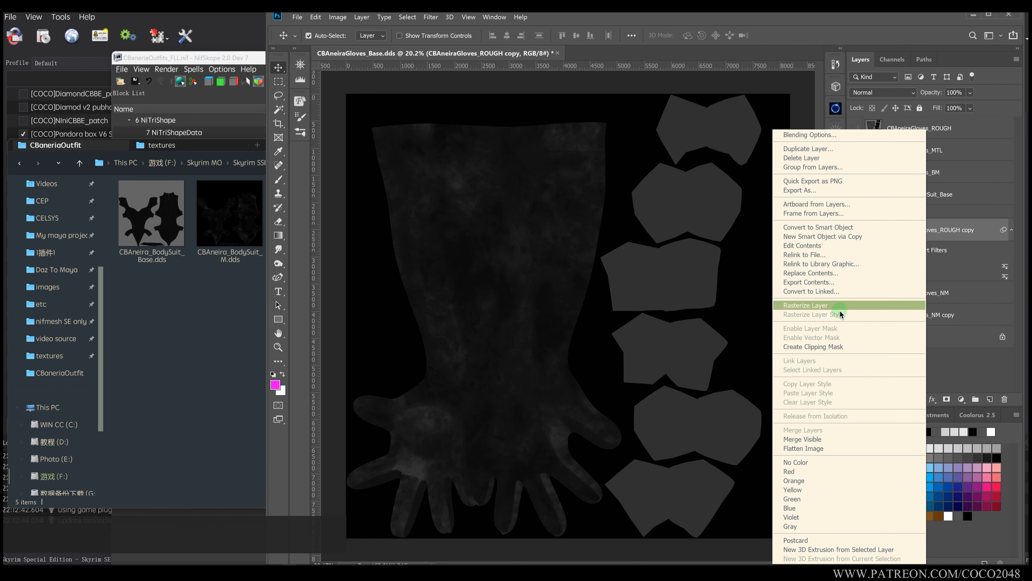
pyautogui.click(834, 305)
# Duplicate the Red channel of the rasterized roughness layer into a new document.
pyautogui.click(892, 60)
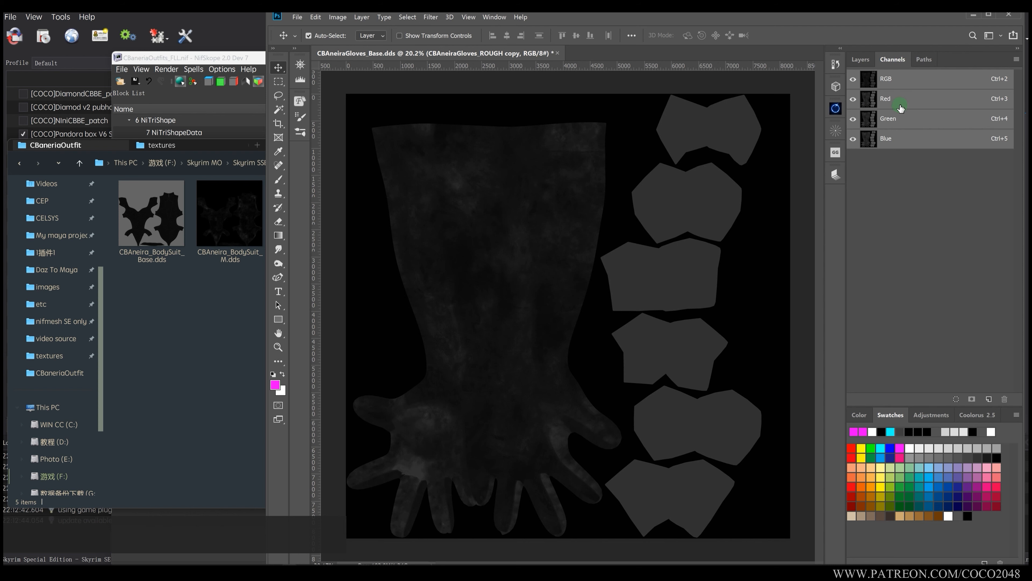
pyautogui.rightClick(902, 100)
pyautogui.click(908, 109)
pyautogui.click(512, 201)
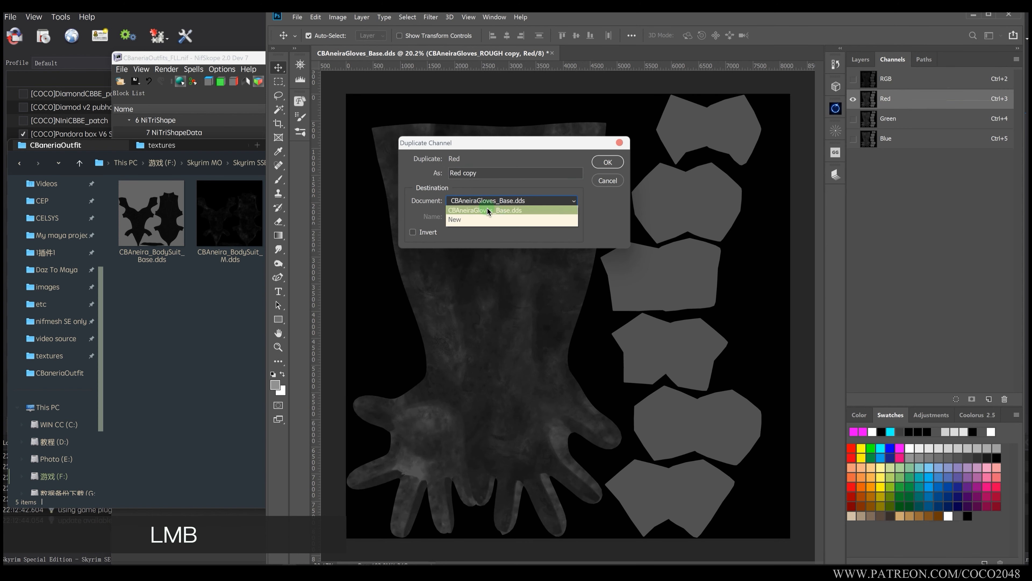
pyautogui.click(482, 215)
pyautogui.click(608, 162)
# Duplicate the new document's Alpha 1 channel into CBAneiraGloves_Base.dds and return to that document.
pyautogui.rightClick(893, 82)
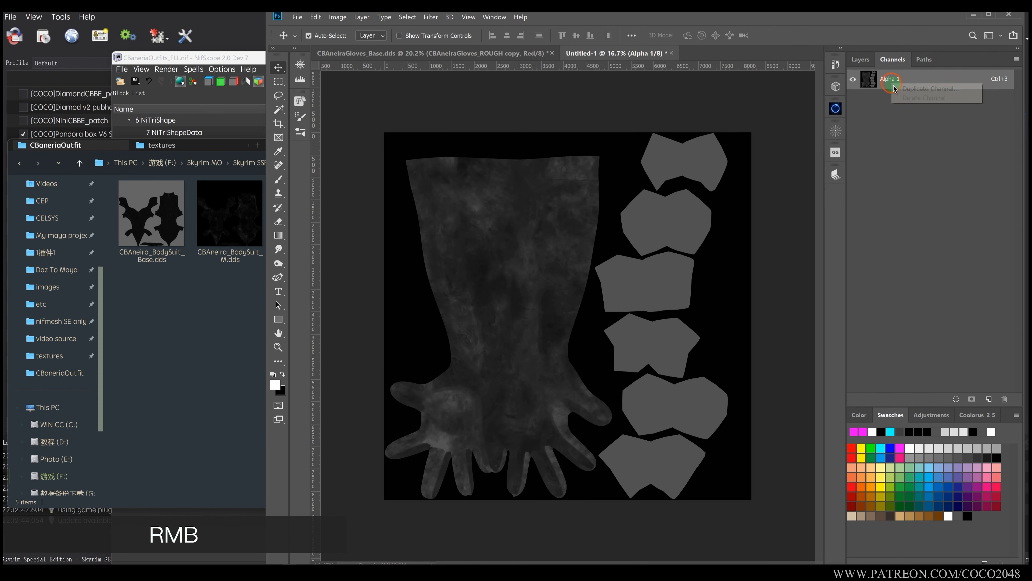
pyautogui.click(909, 90)
pyautogui.click(512, 200)
pyautogui.click(494, 214)
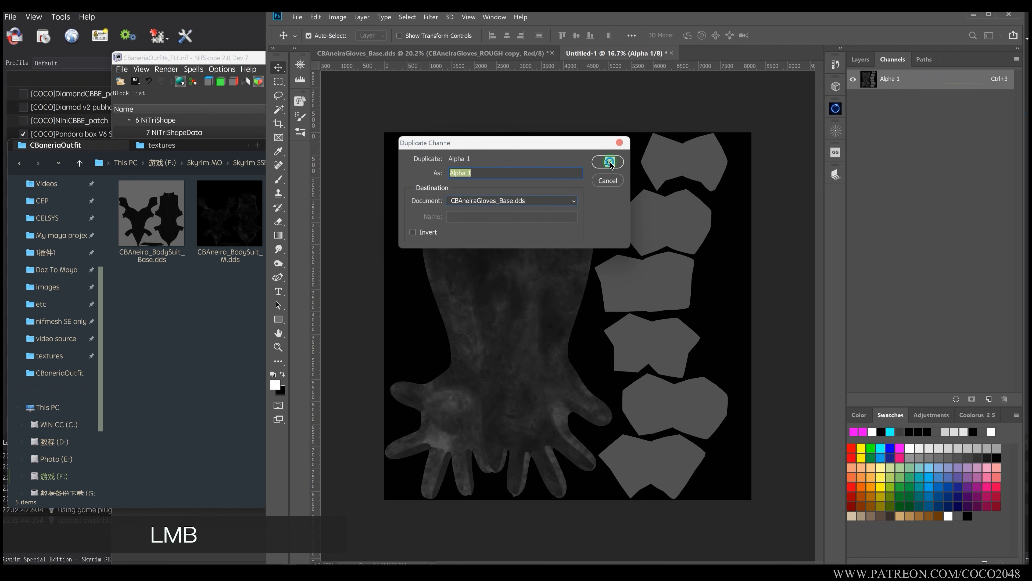
pyautogui.click(609, 161)
pyautogui.click(508, 51)
# Compare the Alpha 1 channel with the RGB composite, darken its midtones with Levels, and return to the composite layers.
pyautogui.click(909, 78)
pyautogui.click(899, 160)
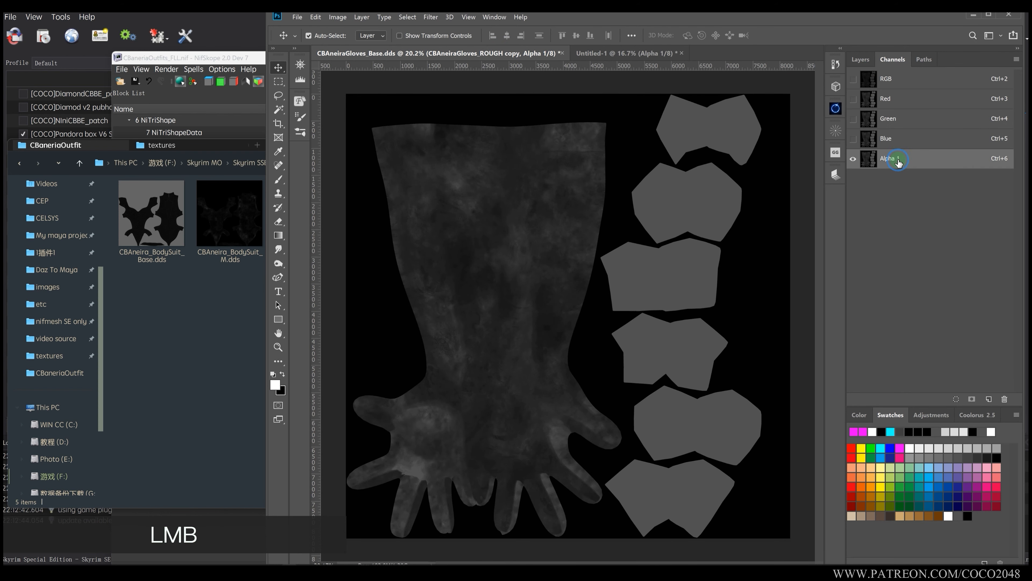
pyautogui.click(896, 81)
pyautogui.click(889, 158)
pyautogui.click(894, 79)
pyautogui.click(899, 160)
pyautogui.hotkey('ctrl', 'l')
pyautogui.click(134, 376)
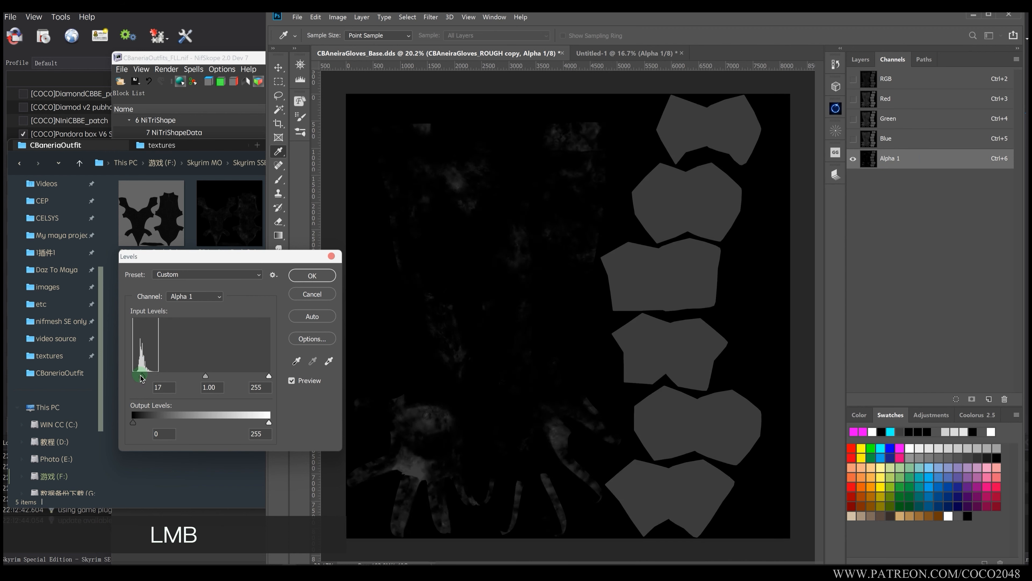
pyautogui.moveTo(201, 376); pyautogui.dragTo(211, 379)
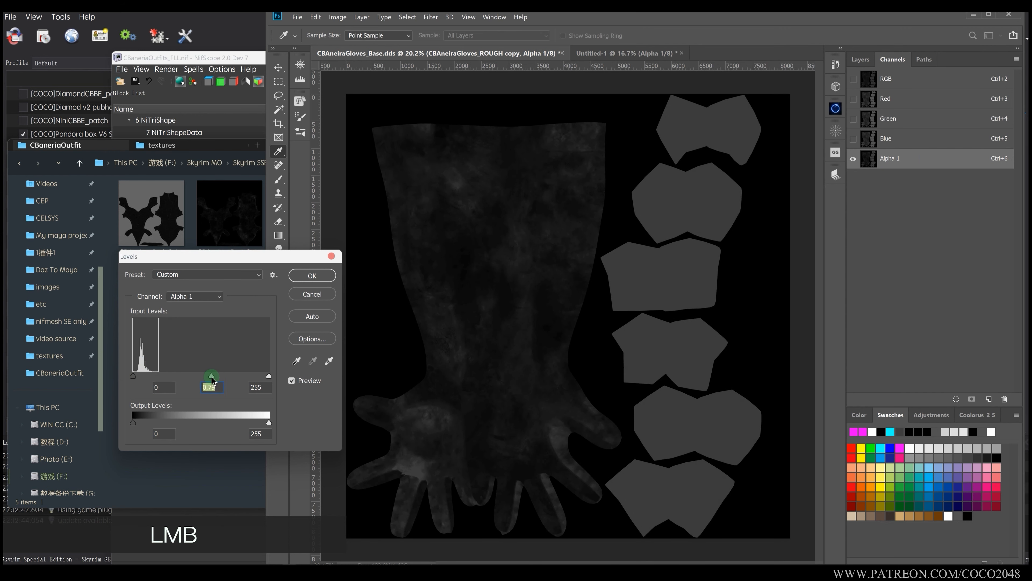
pyautogui.click(312, 275)
pyautogui.click(905, 78)
pyautogui.click(860, 59)
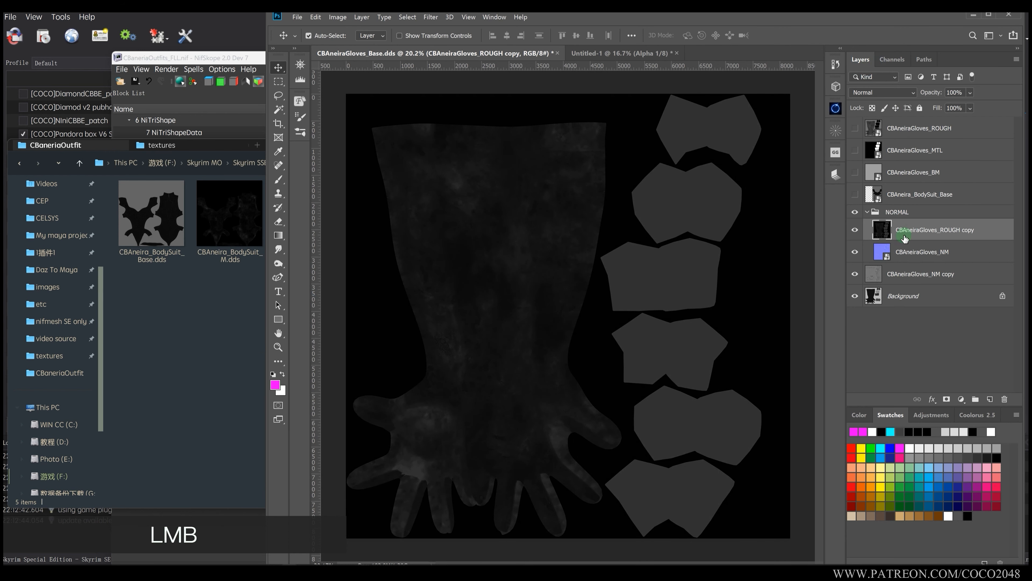
# Hide the CBAneiraGloves_ROUGH copy layer and flatten the image to the normal map.
pyautogui.click(855, 230)
pyautogui.rightClick(911, 251)
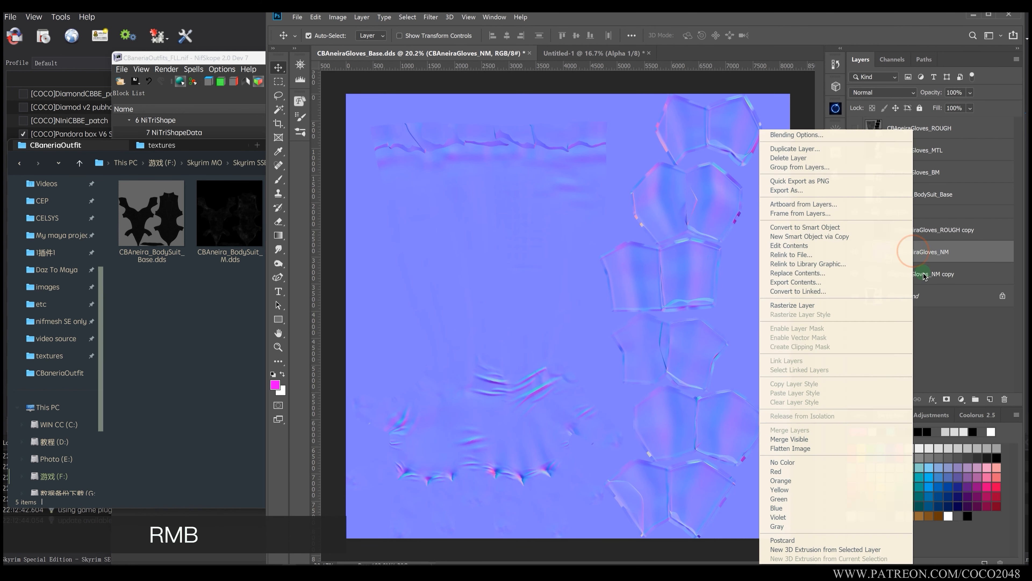
pyautogui.click(845, 448)
pyautogui.middleClick(587, 302)
# Resize the flattened normal map to 50 percent and save it over CBAneiraGloves_N.dds.
pyautogui.hotkey('ctrl', 'alt', 'i')
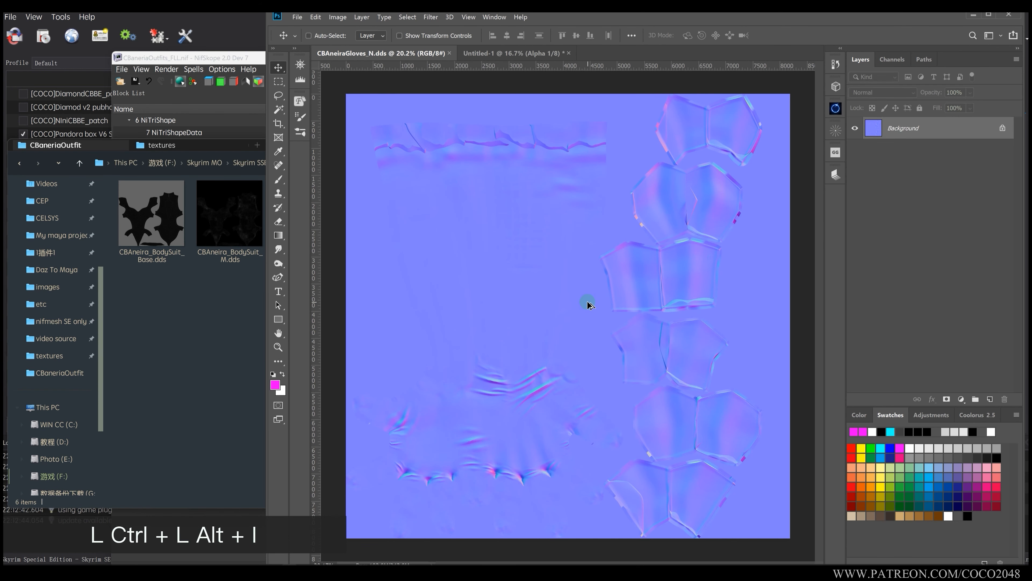
pyautogui.moveTo(589, 181); pyautogui.dragTo(517, 187)
pyautogui.write('50')
pyautogui.press('Return')
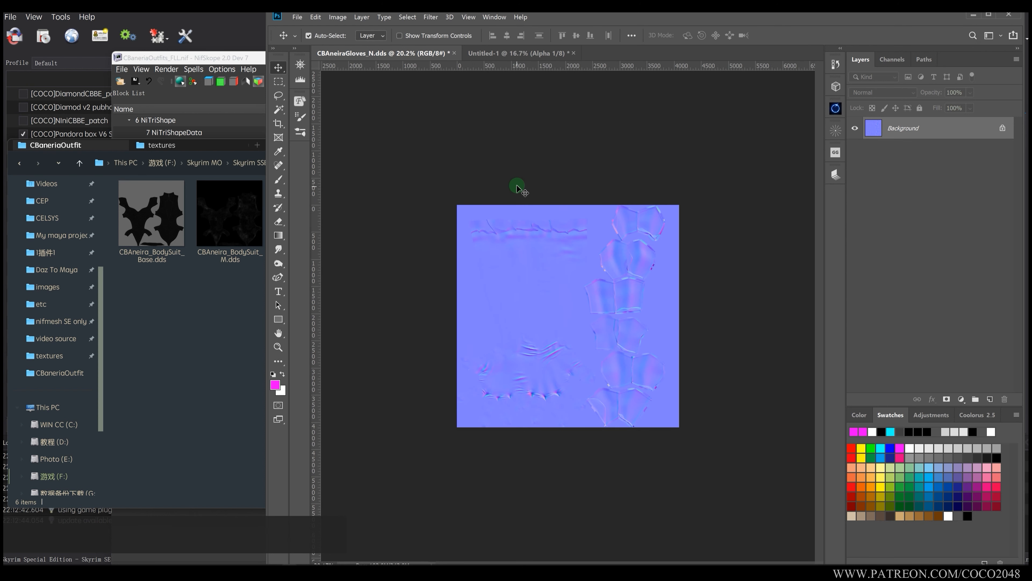
pyautogui.hotkey('ctrl', 'shift', 's')
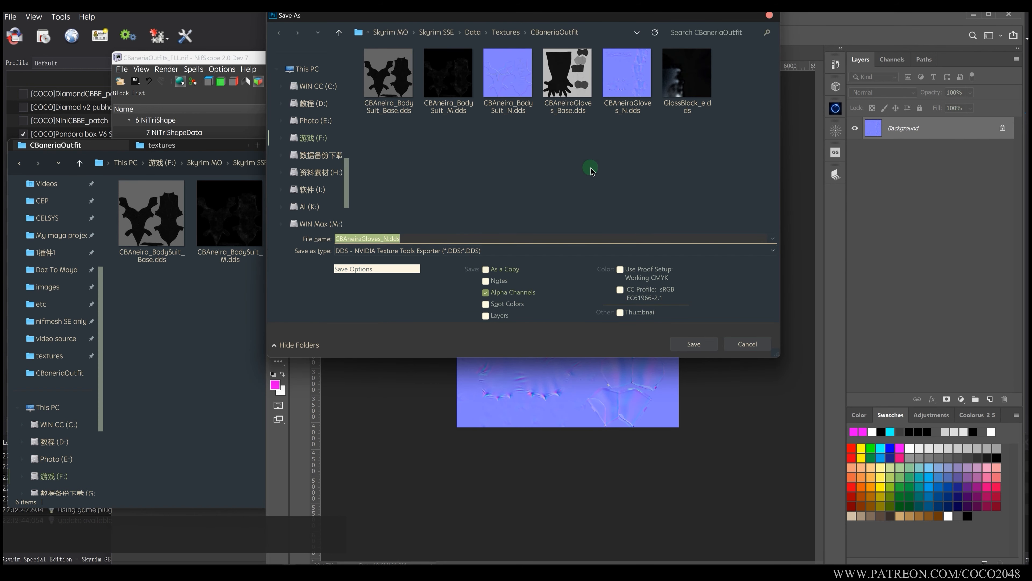
pyautogui.click(691, 344)
pyautogui.click(537, 290)
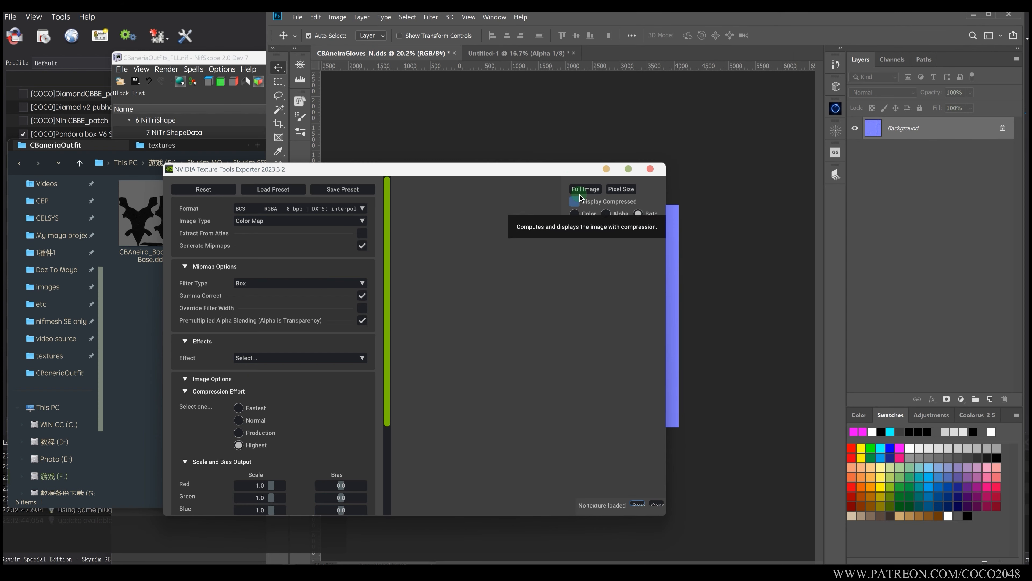
pyautogui.click(638, 504)
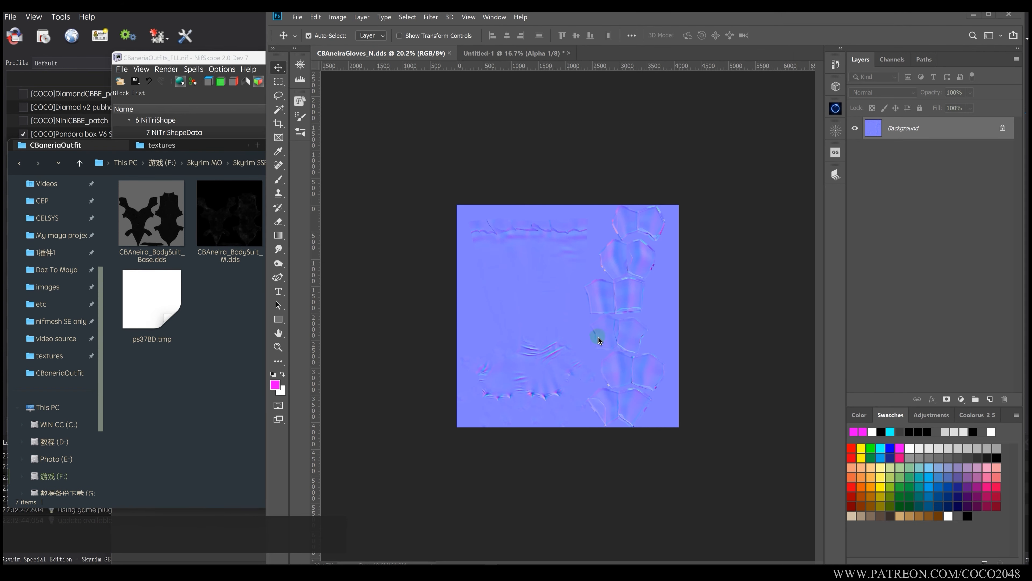
# Undo the resize and flattening, and hide the NORMAL group, the CBAneiraGloves_NM copy layer and the Background.
pyautogui.middleClick(732, 271)
pyautogui.hotkey('ctrl', 'z')
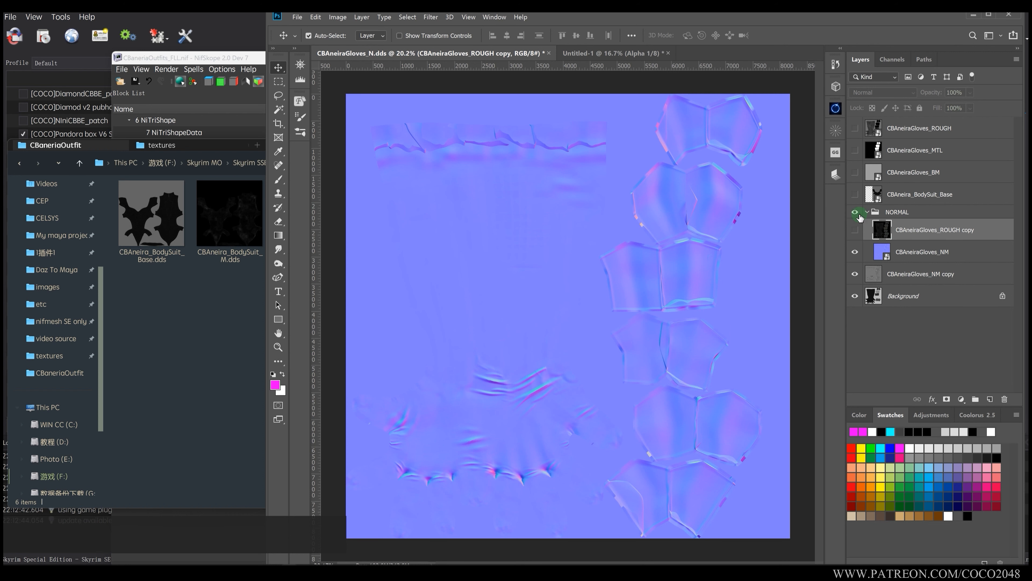
pyautogui.click(880, 211)
pyautogui.click(867, 212)
pyautogui.click(855, 211)
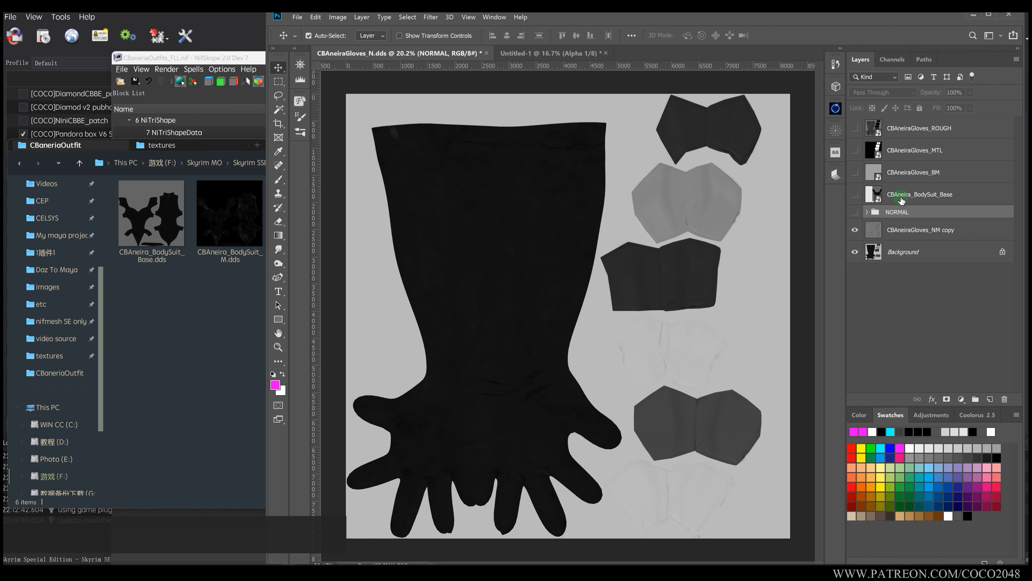
pyautogui.click(855, 251)
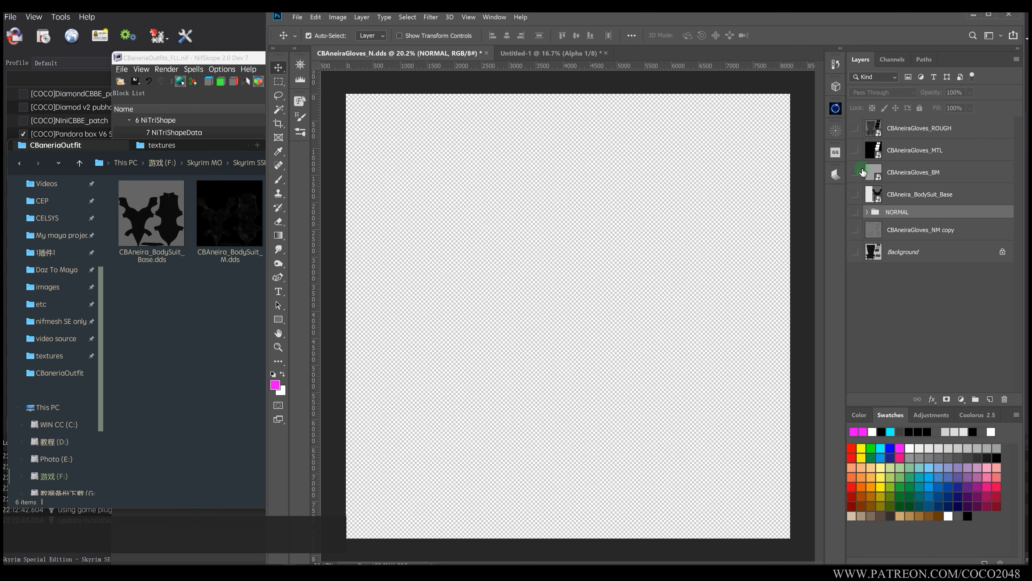
# Show the CBAneiraGloves_BM, CBAneiraGloves_MTL and CBAneiraGloves_ROUGH layers and rasterize CBAneiraGloves_ROUGH.
pyautogui.click(855, 172)
pyautogui.click(855, 150)
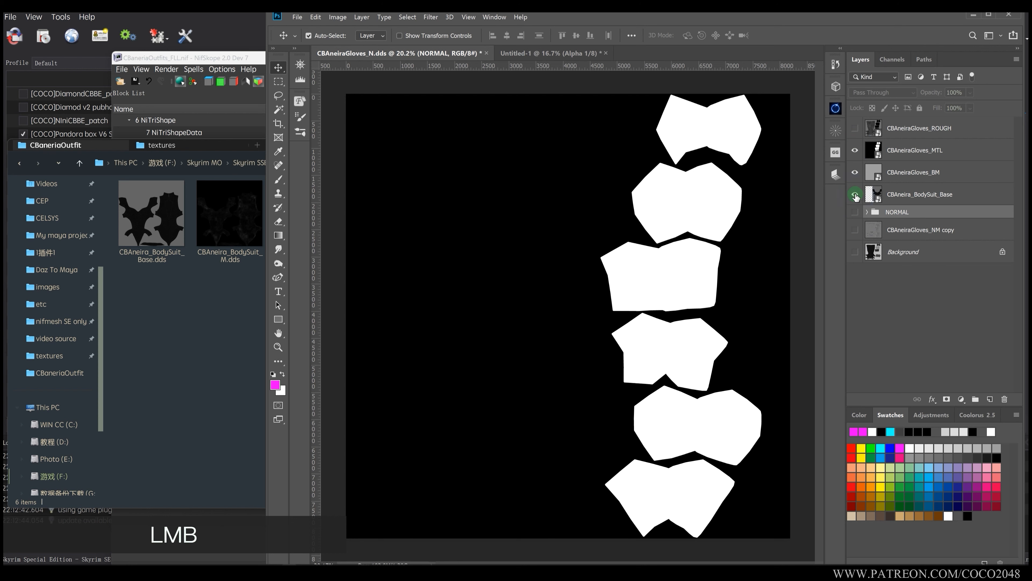
pyautogui.click(855, 128)
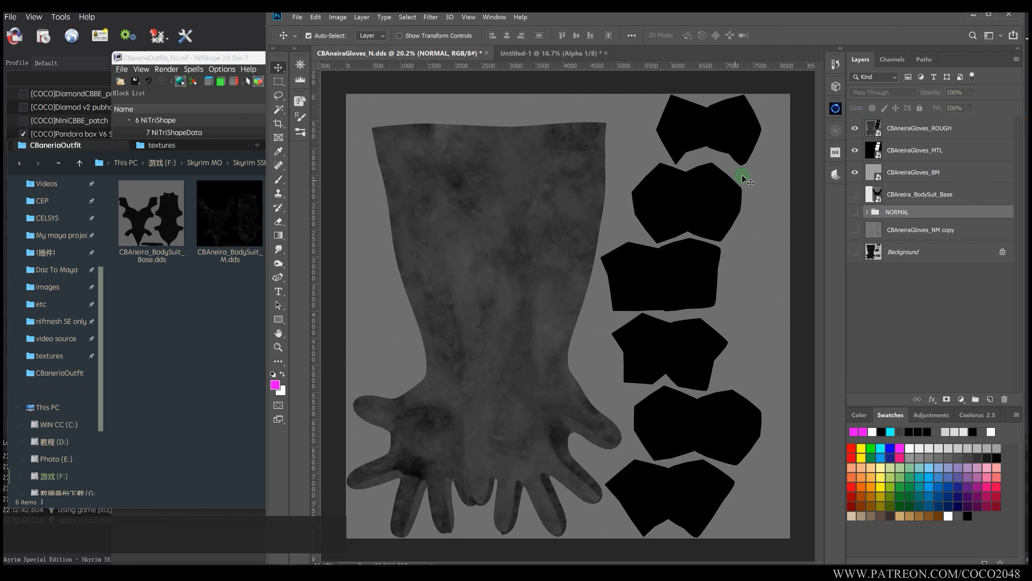
pyautogui.click(880, 127)
pyautogui.rightClick(880, 126)
pyautogui.click(943, 302)
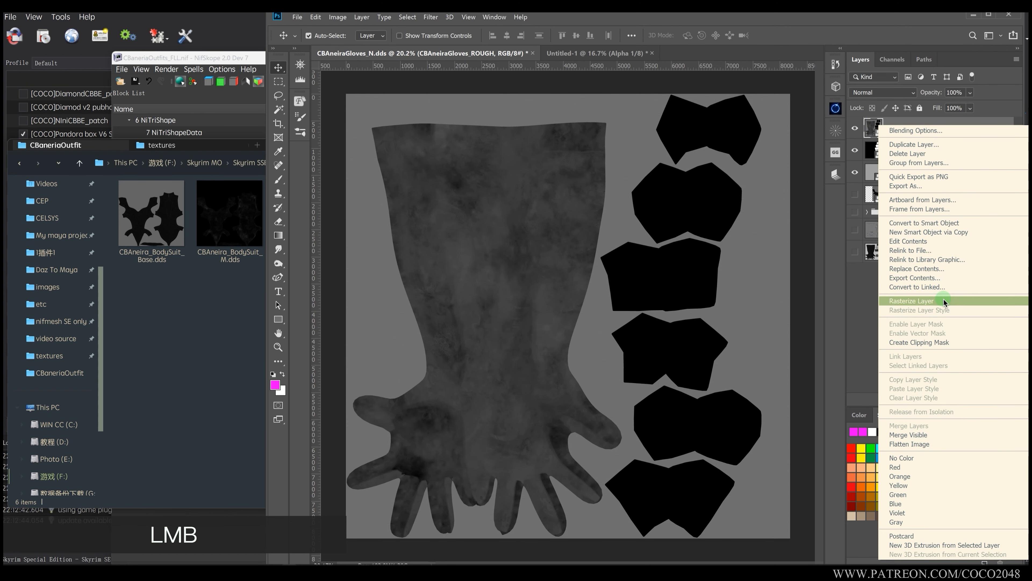
pyautogui.click(891, 130)
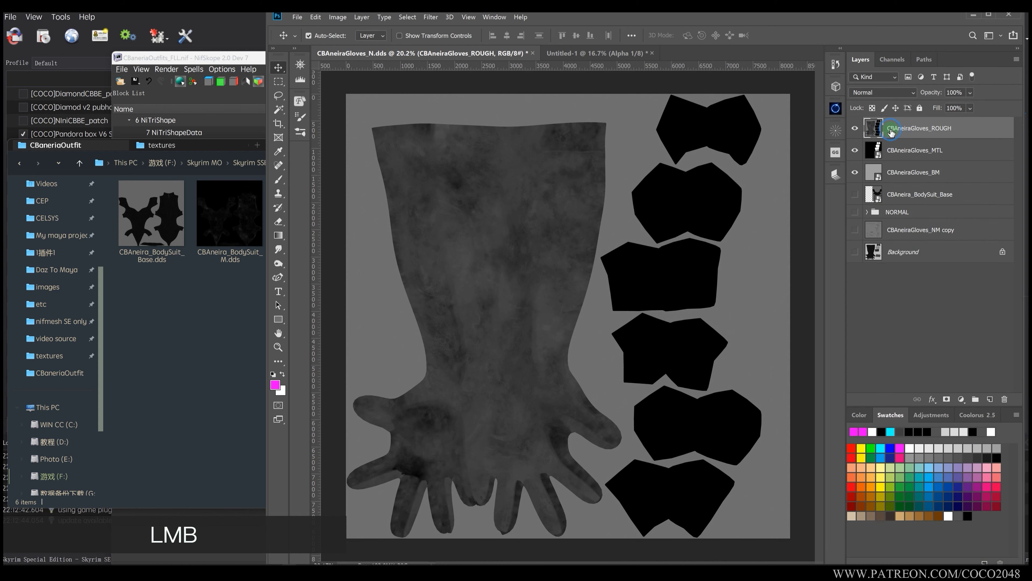
# Invert the CBAneiraGloves_ROUGH layer and darken it with Levels, using midtones 0.16 and output white 95.
pyautogui.hotkey('ctrl', 'i')
pyautogui.hotkey('ctrl', 'l')
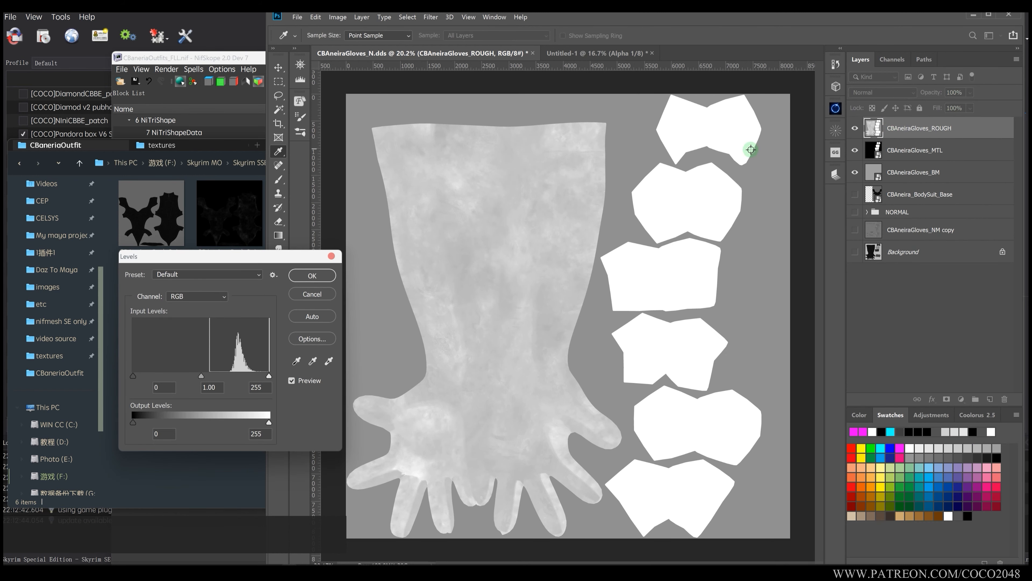
pyautogui.moveTo(219, 380); pyautogui.dragTo(252, 380)
pyautogui.moveTo(266, 422); pyautogui.dragTo(185, 418)
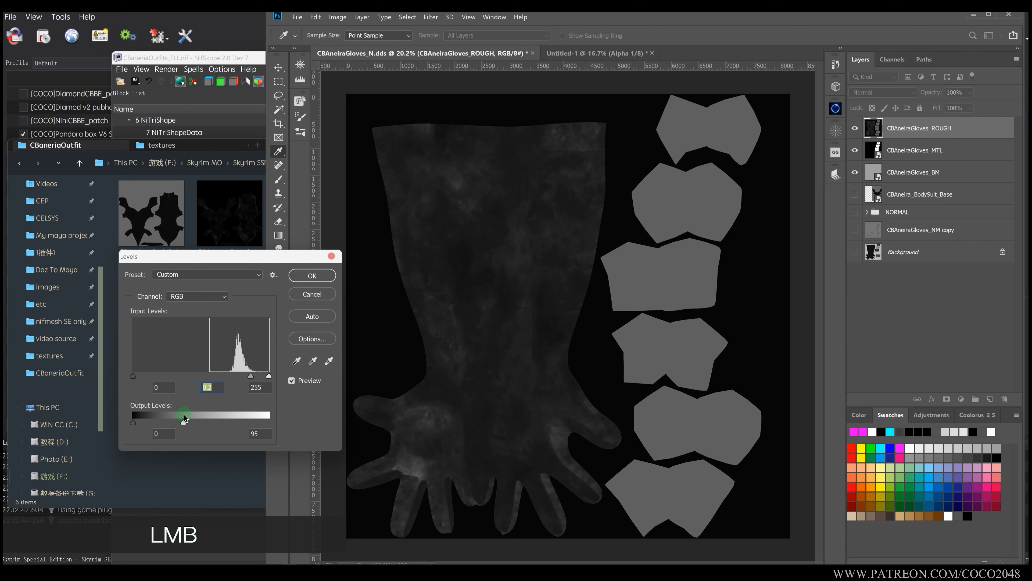
pyautogui.moveTo(252, 380); pyautogui.dragTo(257, 378)
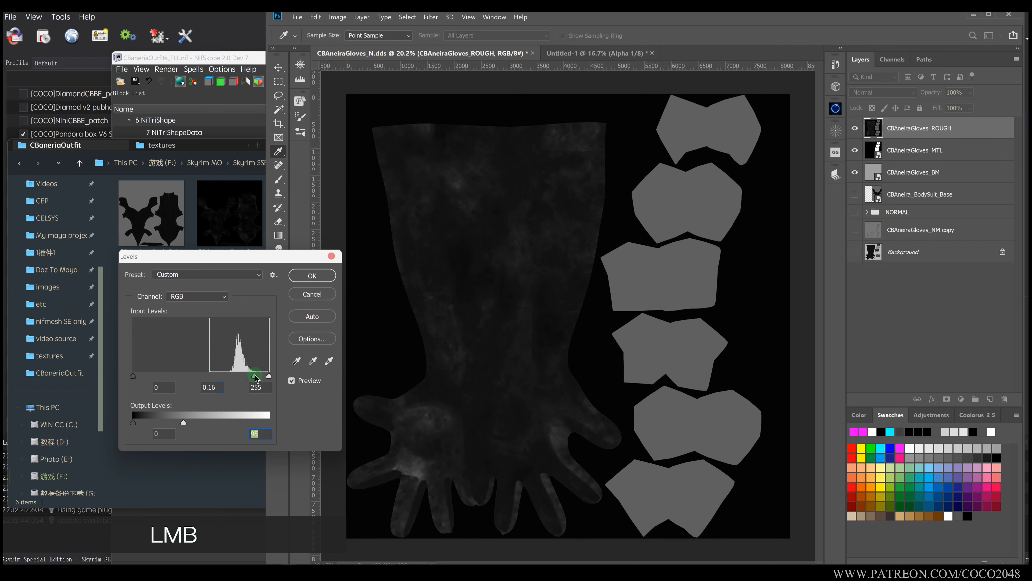
pyautogui.click(135, 376)
pyautogui.click(321, 276)
# Flatten the image and delete its Alpha 1 channel.
pyautogui.press('v')
pyautogui.rightClick(938, 133)
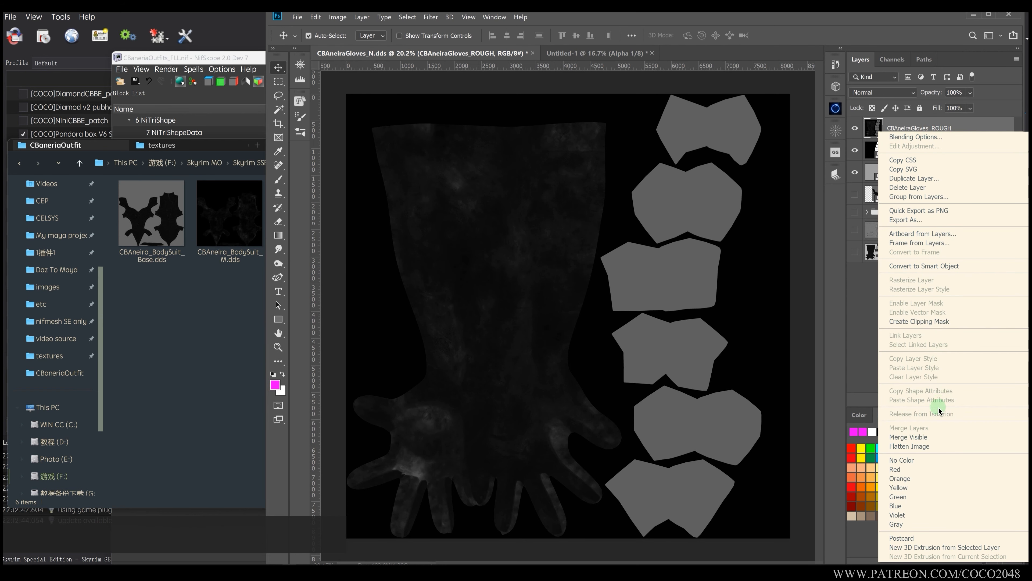
pyautogui.click(947, 438)
pyautogui.click(893, 59)
pyautogui.rightClick(898, 162)
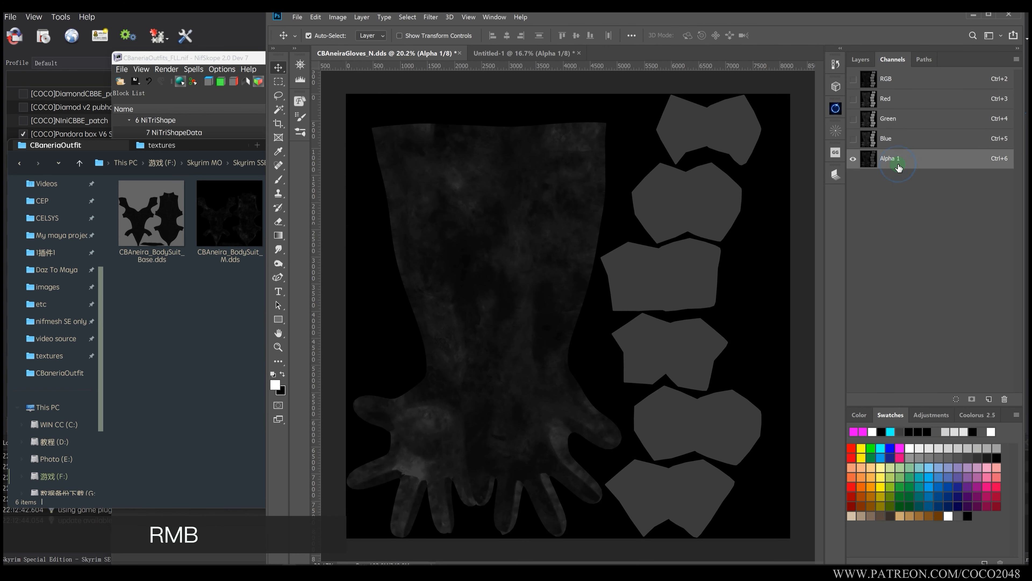
pyautogui.click(920, 183)
pyautogui.click(860, 59)
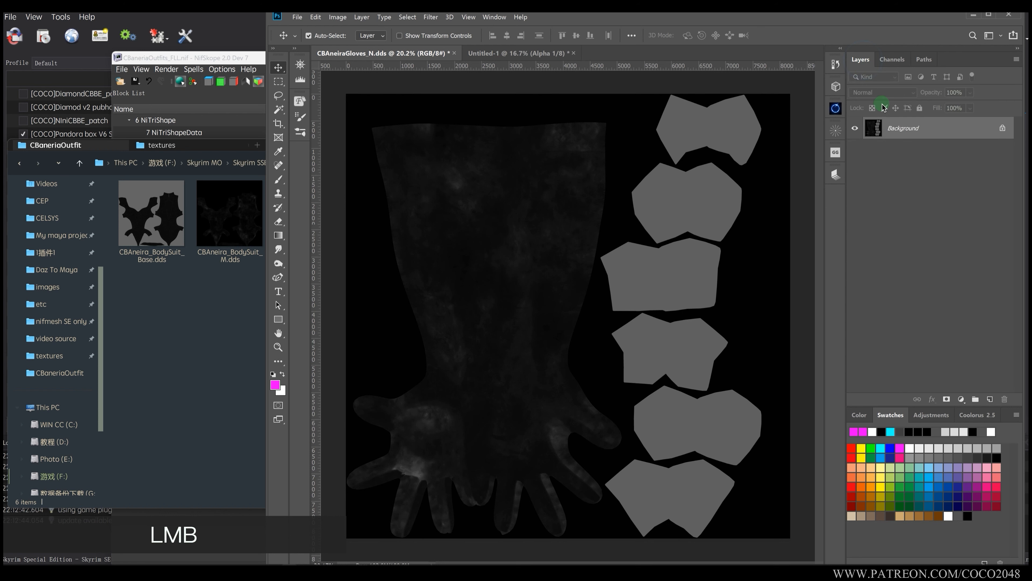
# Resize the flattened mask image to 25 percent.
pyautogui.hotkey('ctrl', 'alt', 'i')
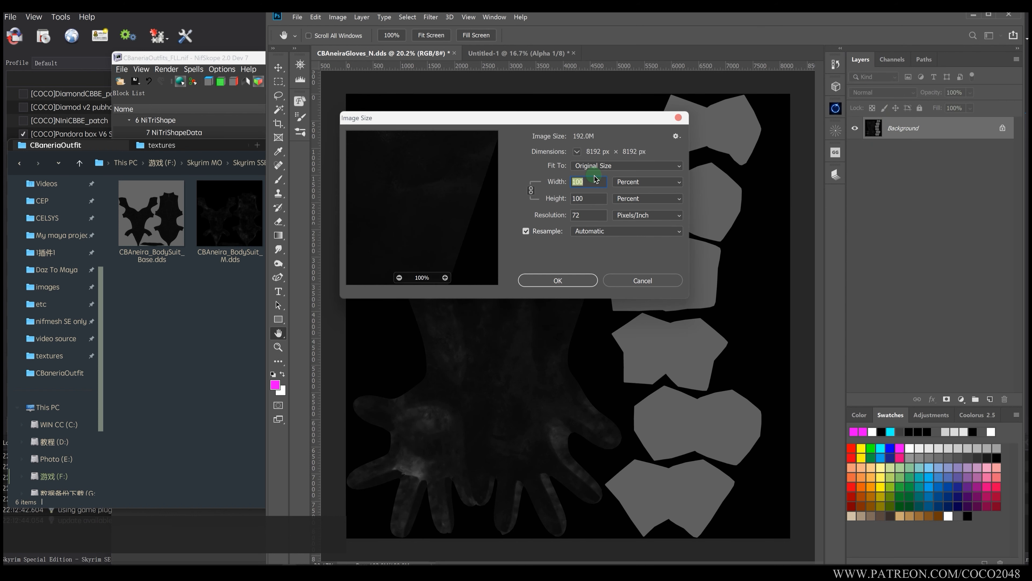
pyautogui.write('25')
pyautogui.press('Return')
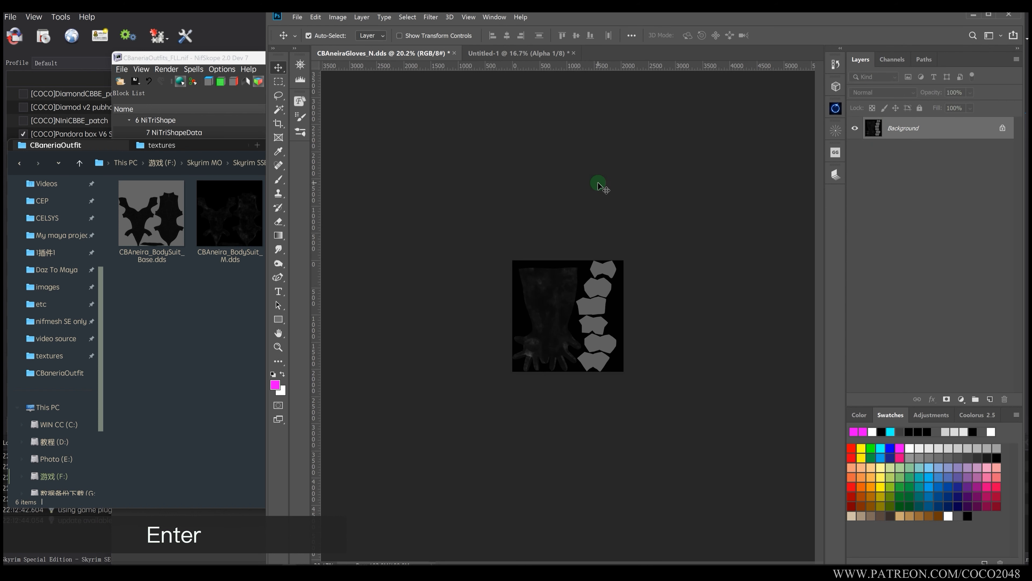
# Save the mask as CBAneiraGloves_M.dds in BC1 RGB (DXT1, no alpha) format.
pyautogui.scroll(4, 581, 301)
pyautogui.hotkey('ctrl', 'shift', 's')
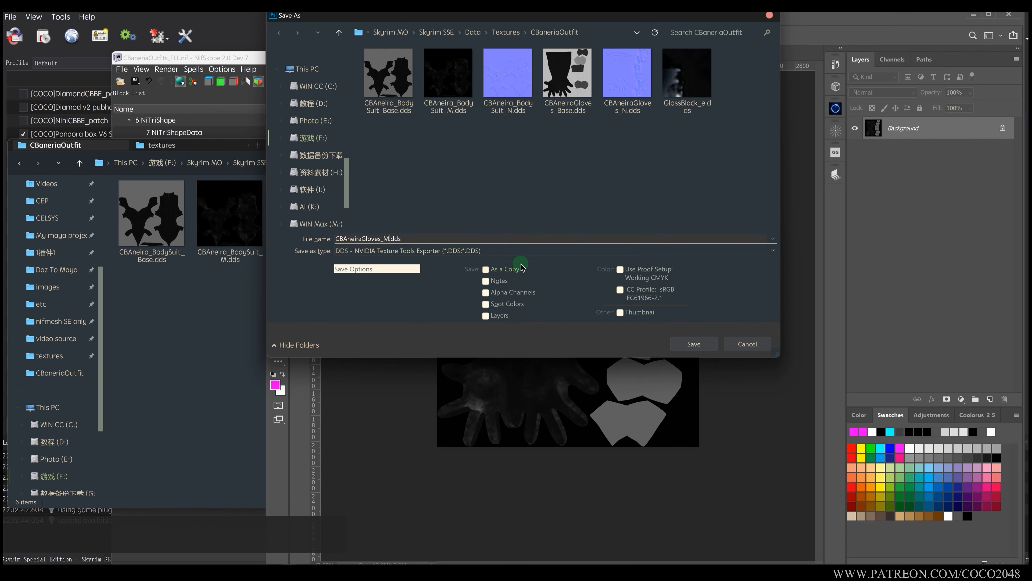
pyautogui.click(692, 345)
pyautogui.click(325, 209)
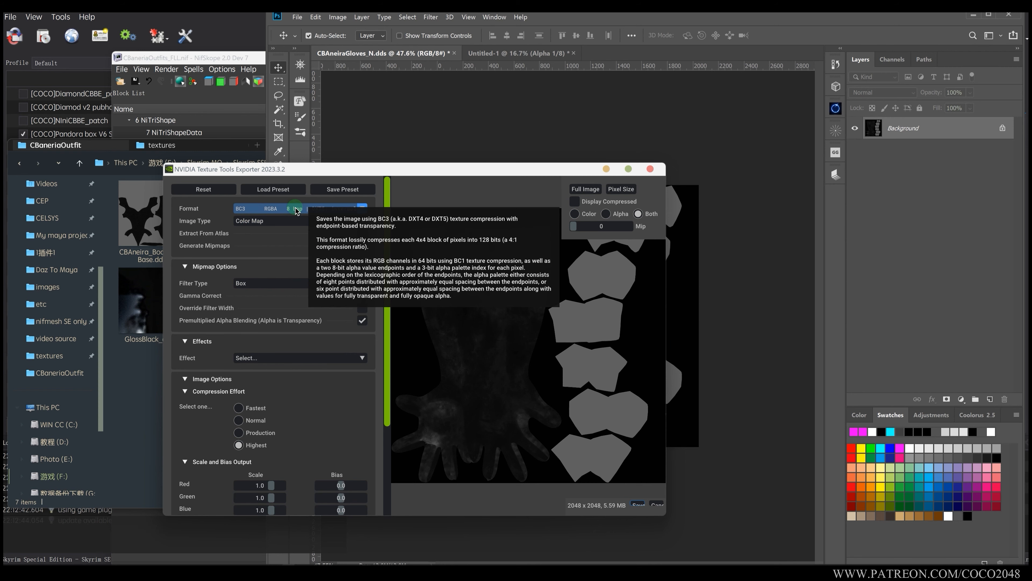
pyautogui.scroll(-2, 284, 273)
pyautogui.click(284, 255)
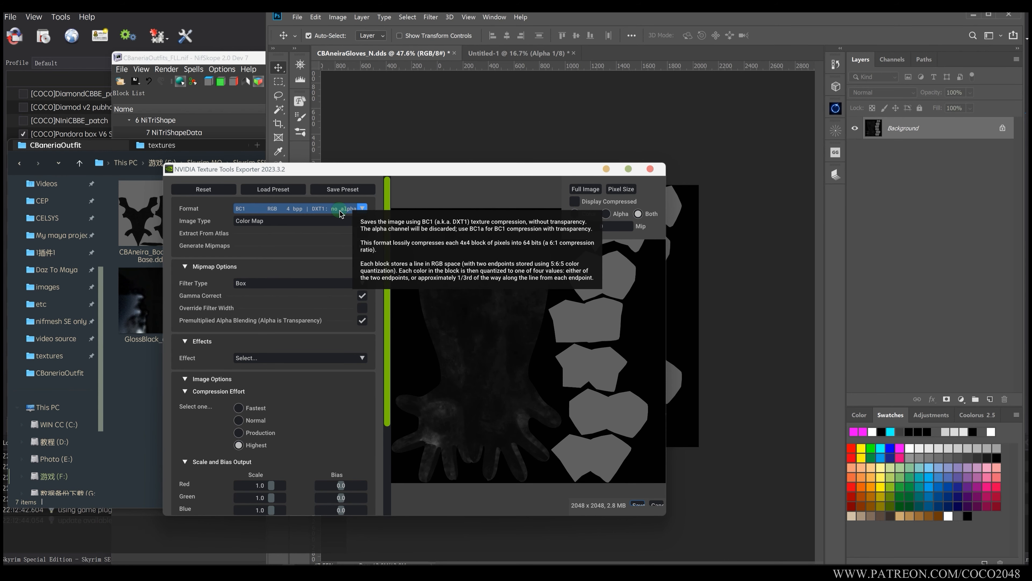
pyautogui.click(638, 506)
pyautogui.click(429, 316)
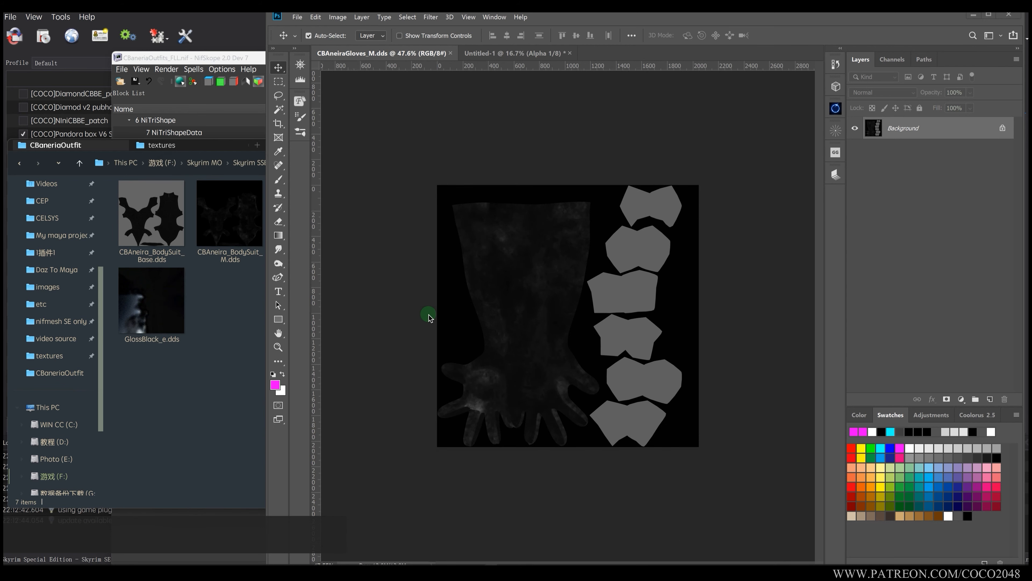
# Bring up NifSkope, move its window clear of the file browser, and return to the CBaneriaOutfit folder.
pyautogui.click(231, 337)
pyautogui.click(243, 56)
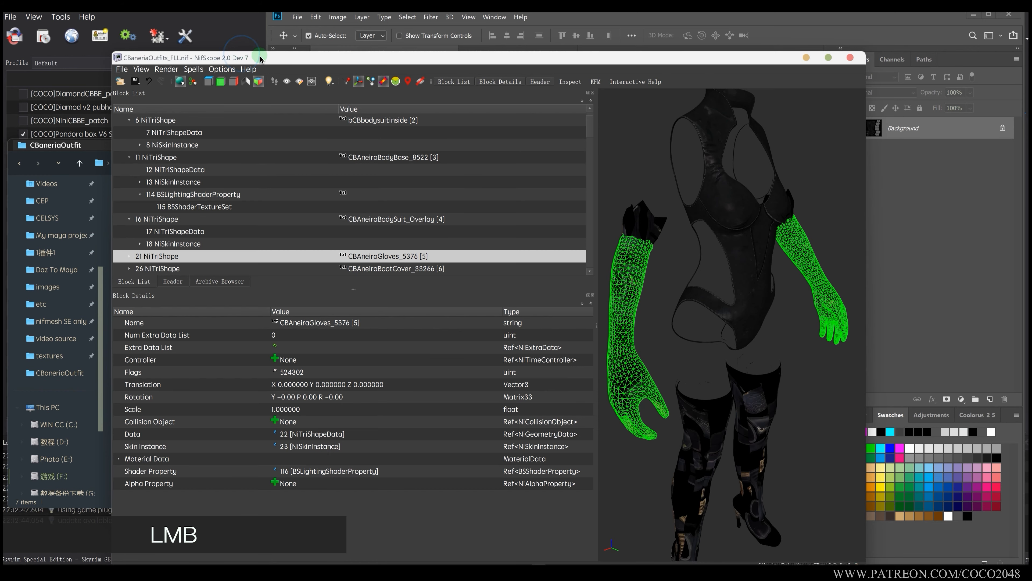
pyautogui.moveTo(261, 57); pyautogui.dragTo(348, 53)
pyautogui.click(153, 375)
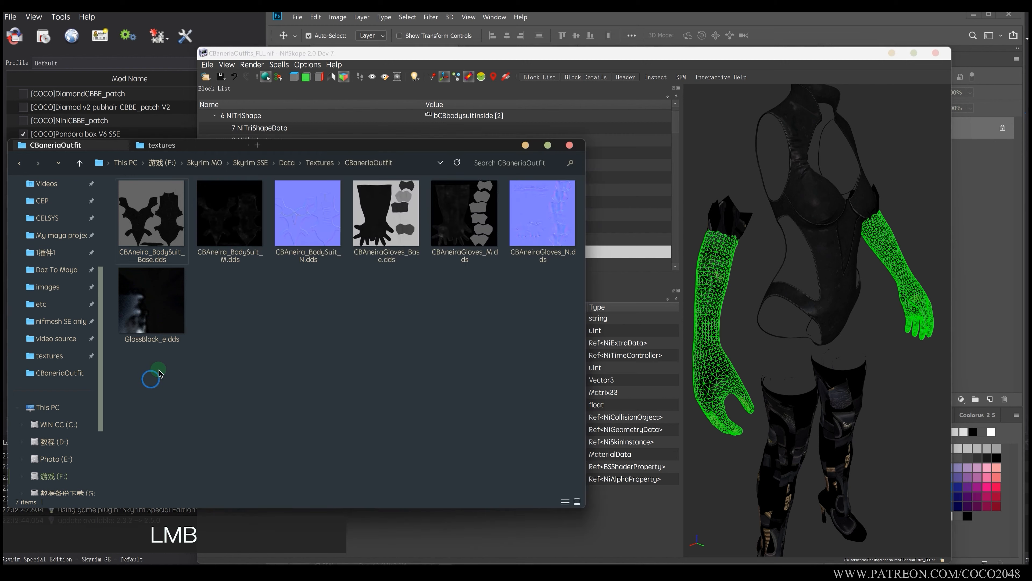
# Append CBAneiraGloves_Base.dds to the folder path and copy Textures\CBaneriaOutfit\CBAneiraGloves_Base.dds.
pyautogui.click(389, 259)
pyautogui.hotkey('ctrl', 'a')
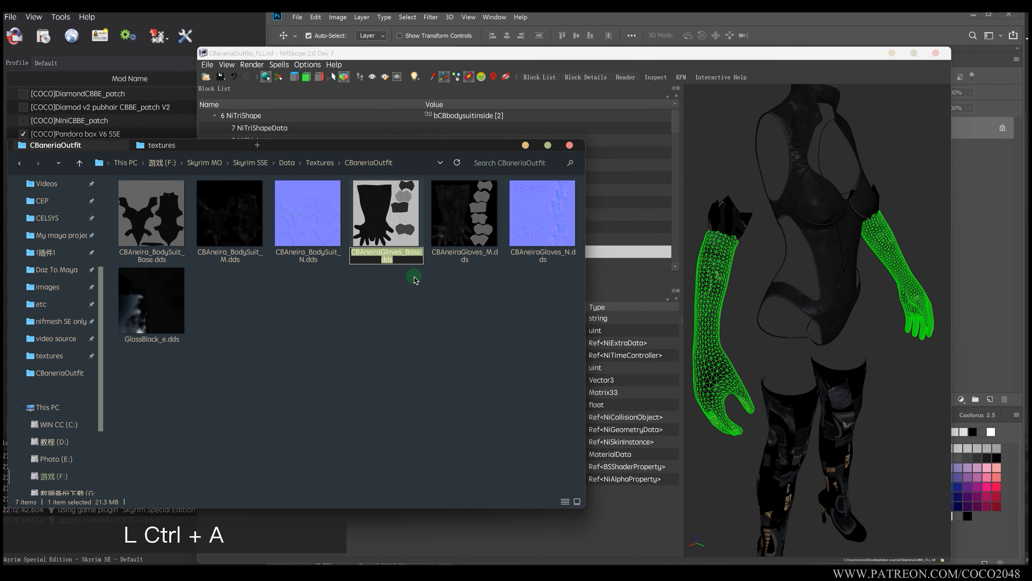
pyautogui.click(352, 163)
pyautogui.write('\\')
pyautogui.write('CBAneiraGloves_Base.dds')
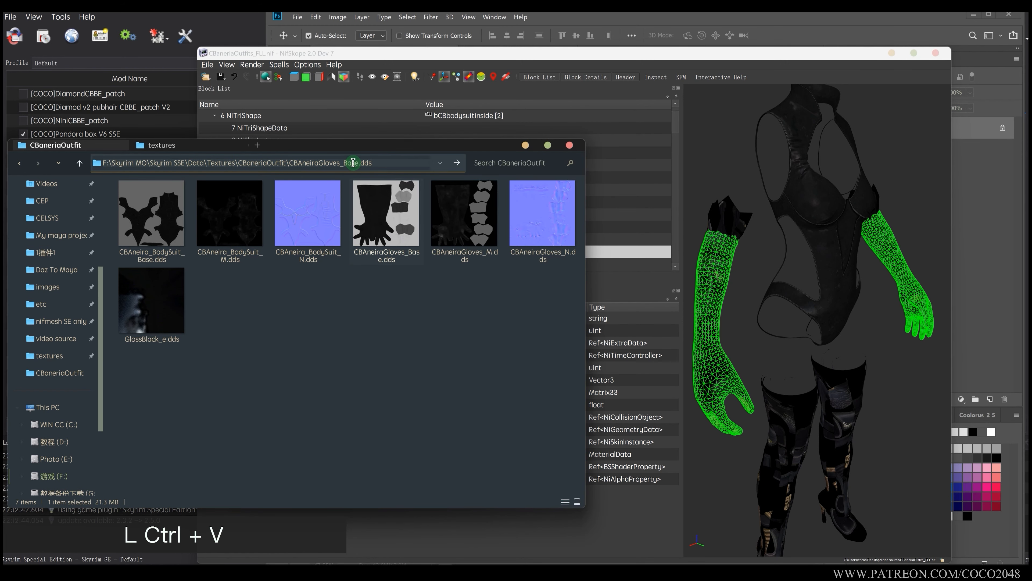
pyautogui.moveTo(378, 163); pyautogui.dragTo(207, 168)
pyautogui.hotkey('ctrl', 'c')
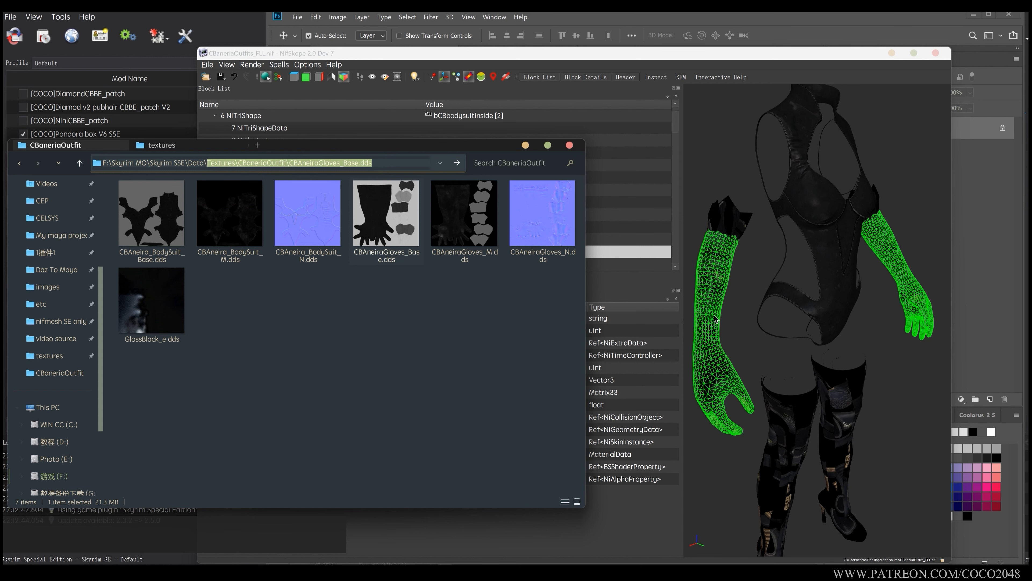
# In NifSkope, set the first texture of the gloves' BSShaderTextureSet to Textures\CBaneriaOutfit\CBAneiraGloves_Base.dds.
pyautogui.click(715, 319)
pyautogui.scroll(-2, 328, 249)
pyautogui.doubleClick(317, 178)
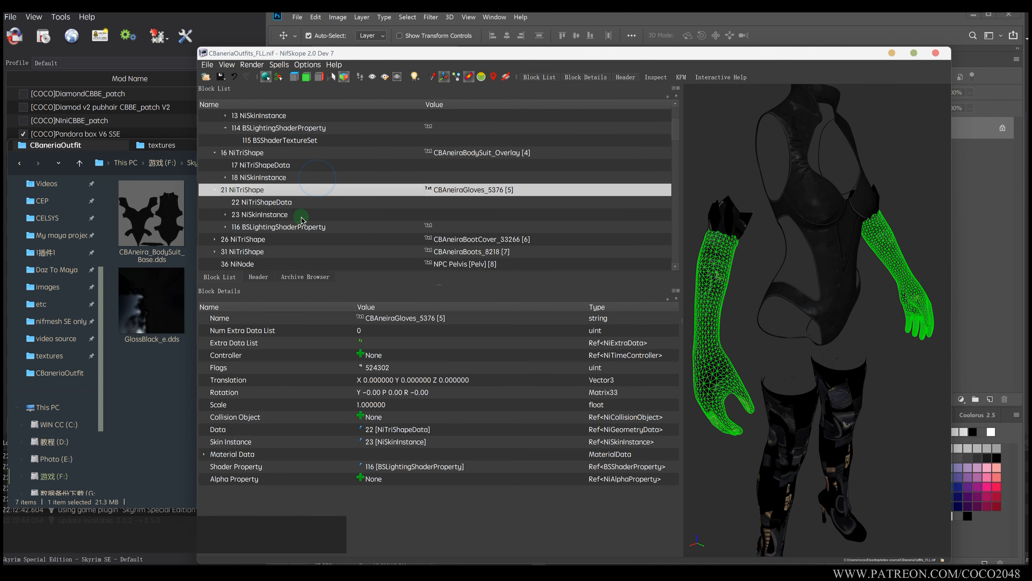
pyautogui.doubleClick(303, 226)
pyautogui.click(328, 202)
pyautogui.doubleClick(461, 347)
pyautogui.hotkey('ctrl', 'v')
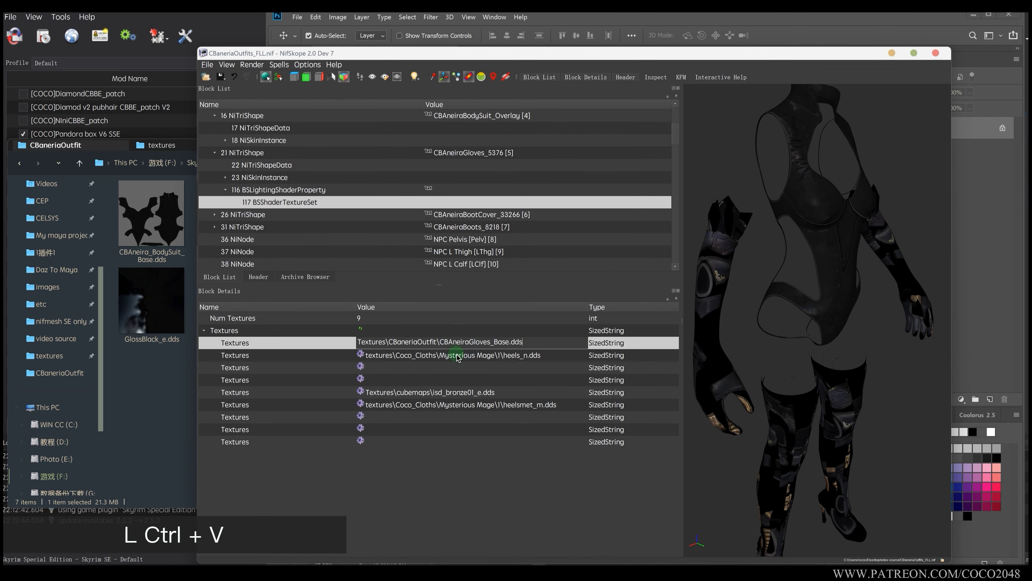
pyautogui.click(457, 358)
# Copy the relative path Textures\CBaneriaOutfit\CBAneiraGloves_M.dds from the texture folder and return to the gloves' texture set in NifSkope.
pyautogui.click(172, 379)
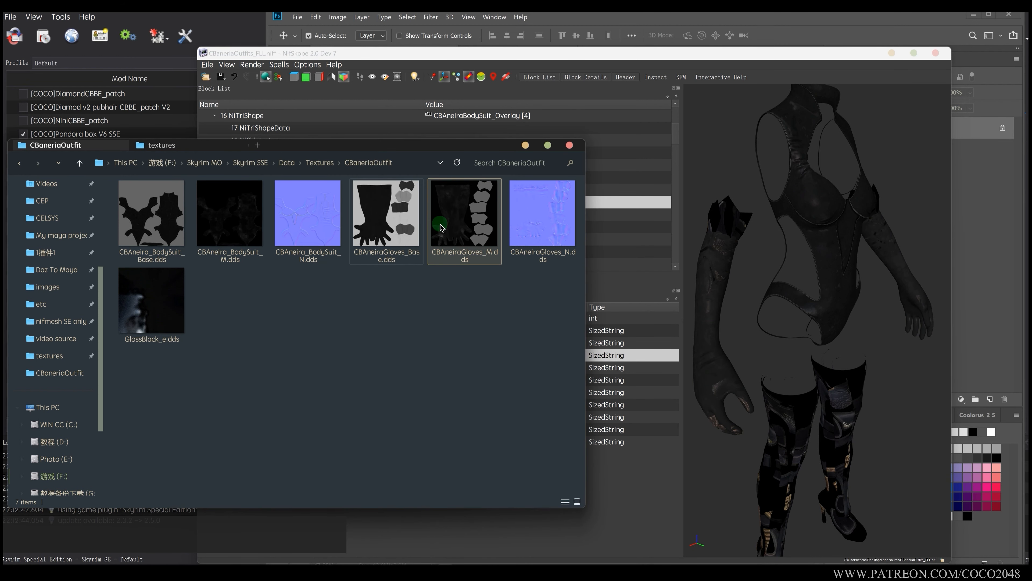
pyautogui.click(410, 163)
pyautogui.click(382, 164)
pyautogui.write('\\CBAneiraGloves_M.dds')
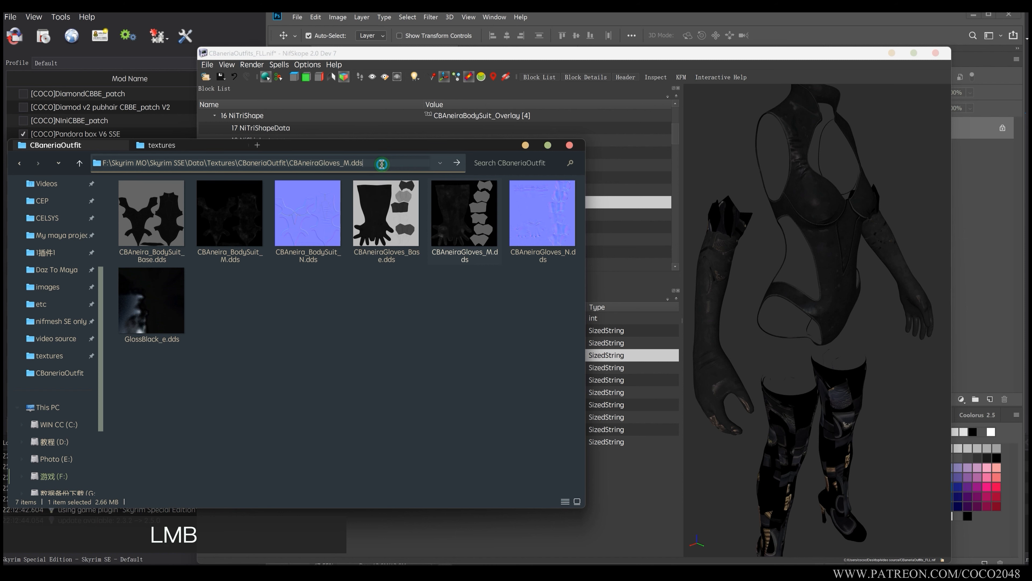
pyautogui.moveTo(382, 164); pyautogui.dragTo(213, 168)
pyautogui.click(621, 356)
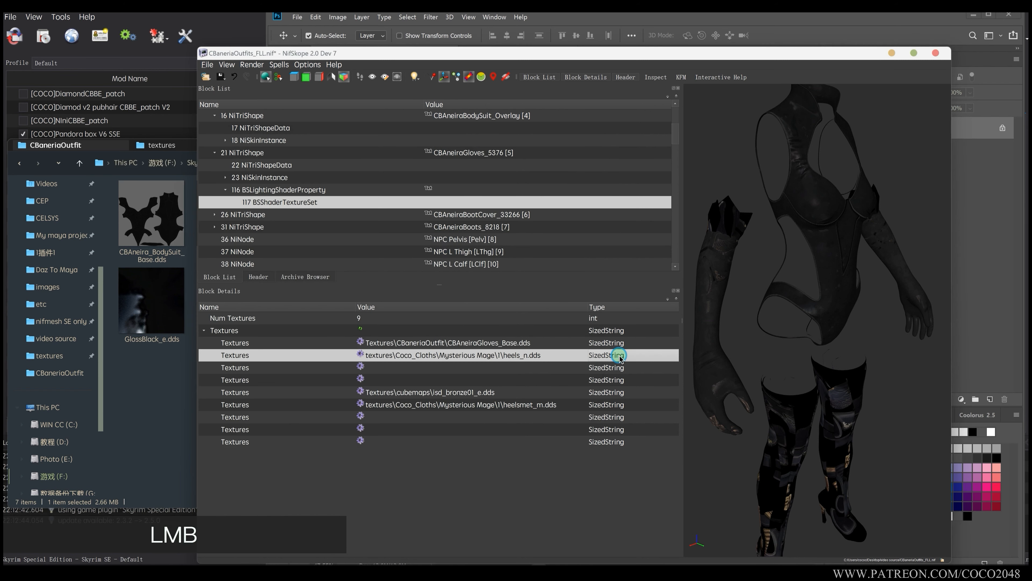
# Set the sixth texture of the gloves' BSShaderTextureSet to Textures\CBaneriaOutfit\CBAneiraGloves_M.dds.
pyautogui.doubleClick(460, 406)
pyautogui.write('Textures\\CBaneriaOutfit\\CBAneiraGloves_M.dds')
pyautogui.click(480, 390)
# Copy the relative path Textures\CBaneriaOutfit\CBAneiraGloves_N.dds from the texture folder and return to NifSkope.
pyautogui.click(148, 363)
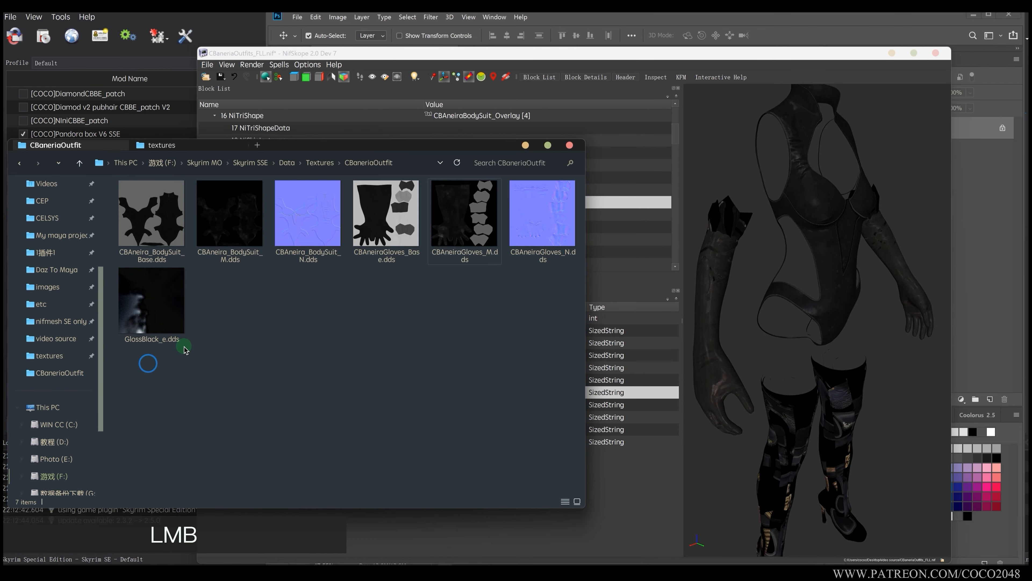
pyautogui.click(542, 239)
pyautogui.hotkey('ctrl', 'c')
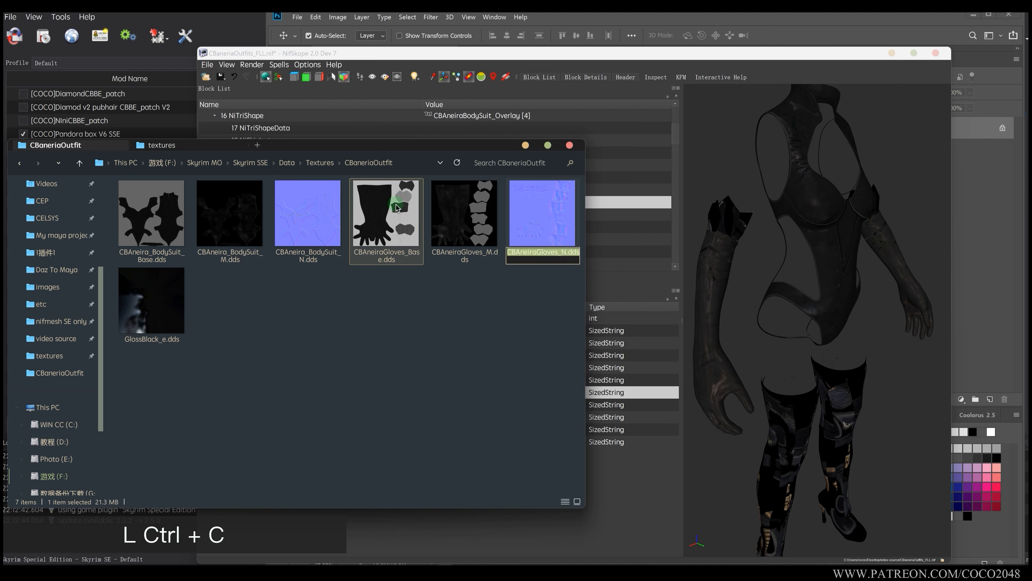
pyautogui.click(388, 162)
pyautogui.hotkey('ctrl', 'v')
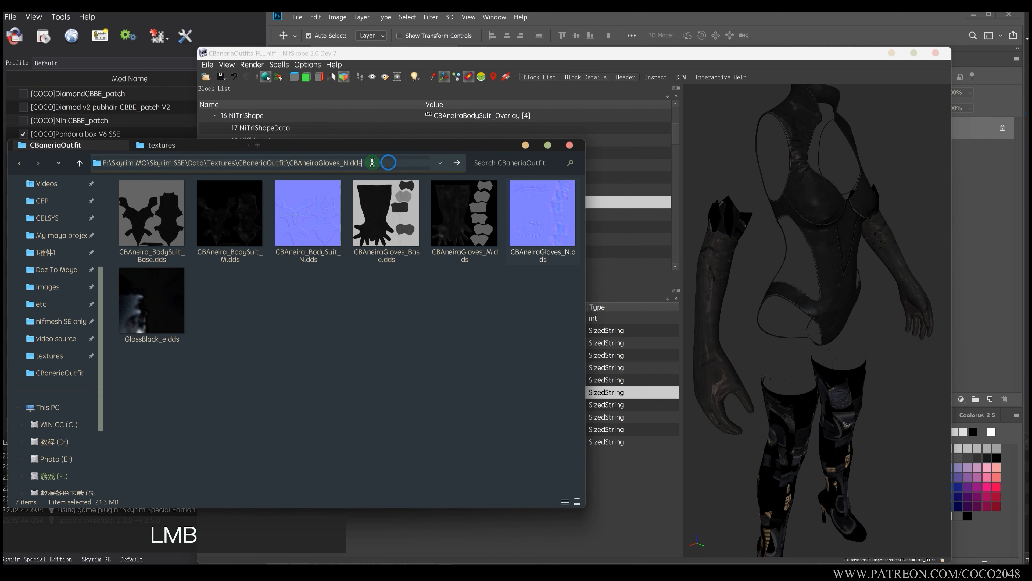
pyautogui.moveTo(372, 163); pyautogui.dragTo(206, 163)
pyautogui.click(630, 382)
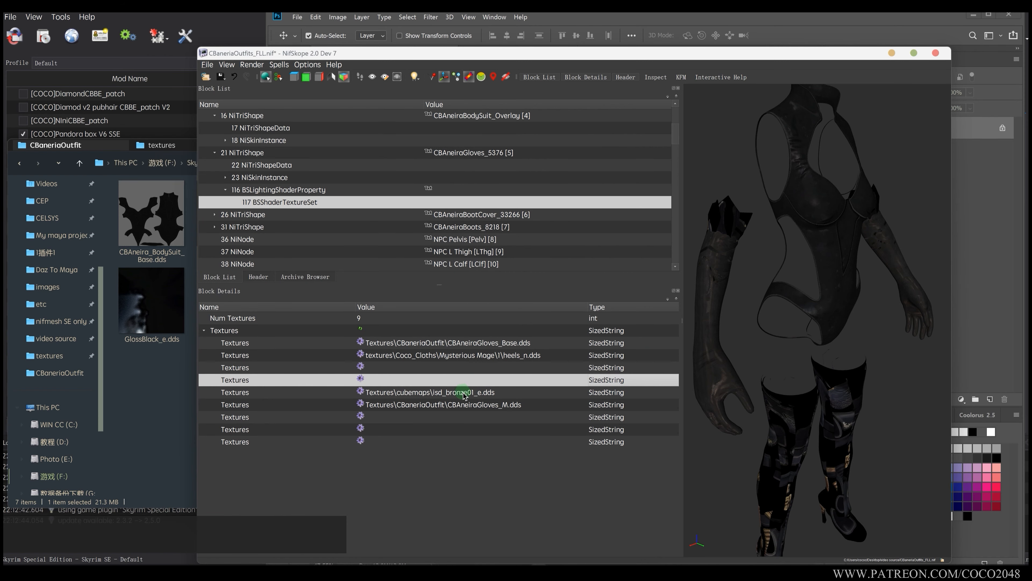
# Set the second texture of the gloves' BSShaderTextureSet to Textures\CBaneriaOutfit\CBAneiraGloves_N.dds.
pyautogui.doubleClick(495, 355)
pyautogui.hotkey('ctrl', 'v')
pyautogui.click(488, 381)
pyautogui.moveTo(754, 337); pyautogui.dragTo(807, 342)
pyautogui.scroll(5, 772, 335)
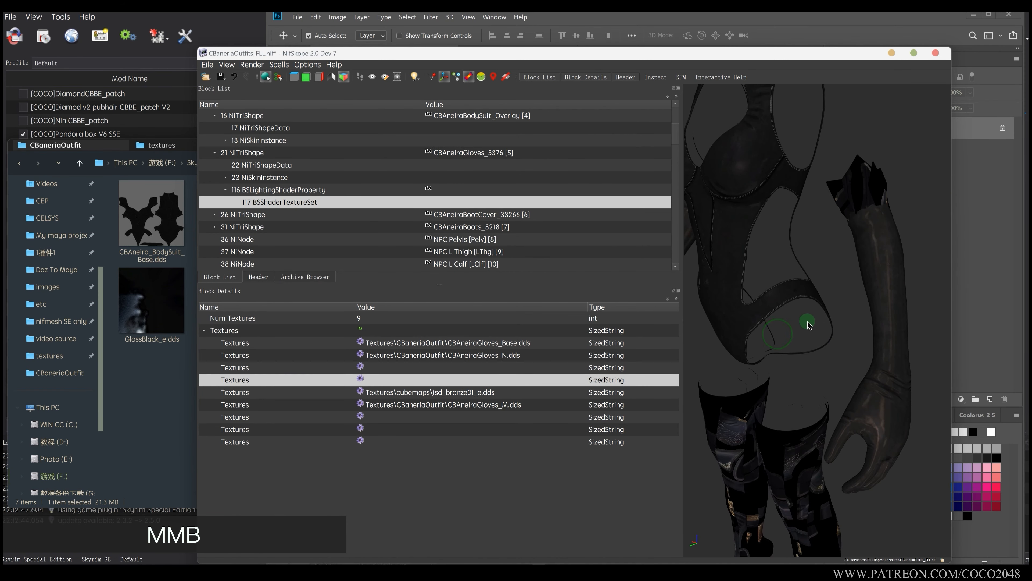
# Copy the path Textures\CBaneriaOutfit\GlossBlack_e.dds from the bodysuit's texture set into the fifth texture of the gloves' set.
pyautogui.click(807, 324)
pyautogui.click(307, 164)
pyautogui.doubleClick(488, 392)
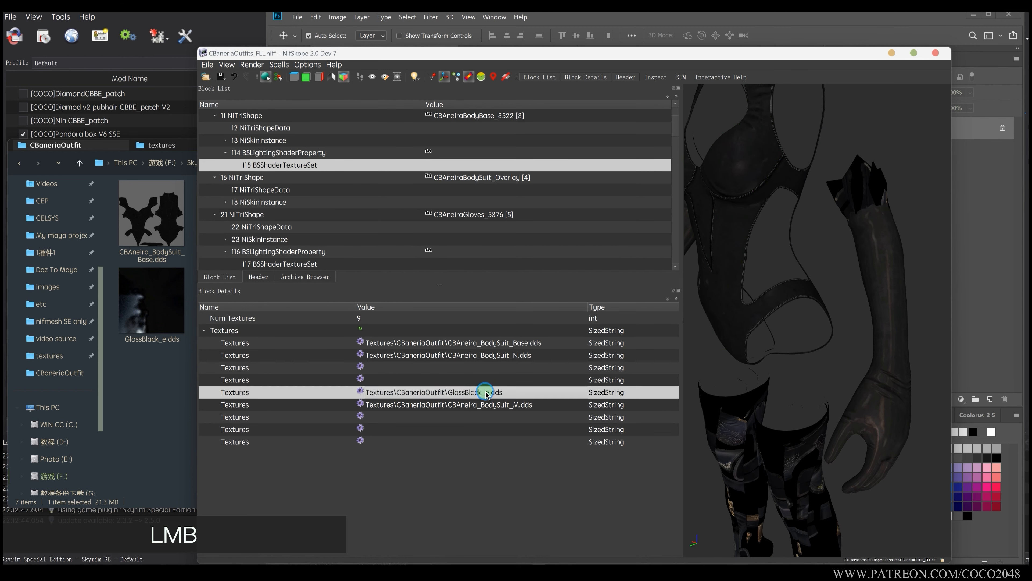
pyautogui.click(887, 295)
pyautogui.scroll(-1, 321, 234)
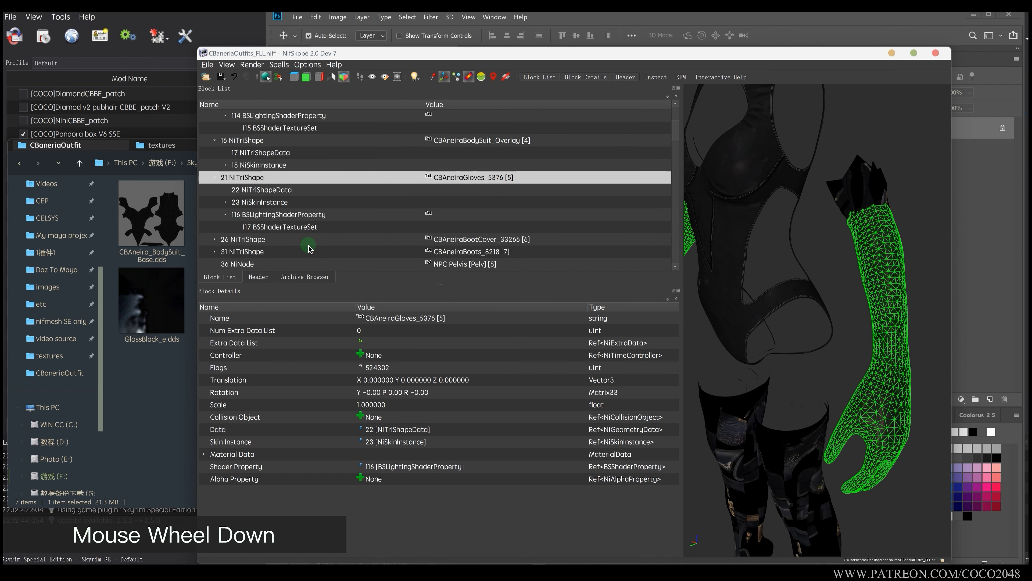
pyautogui.click(328, 227)
pyautogui.doubleClick(469, 391)
pyautogui.hotkey('ctrl', 'v')
pyautogui.click(497, 379)
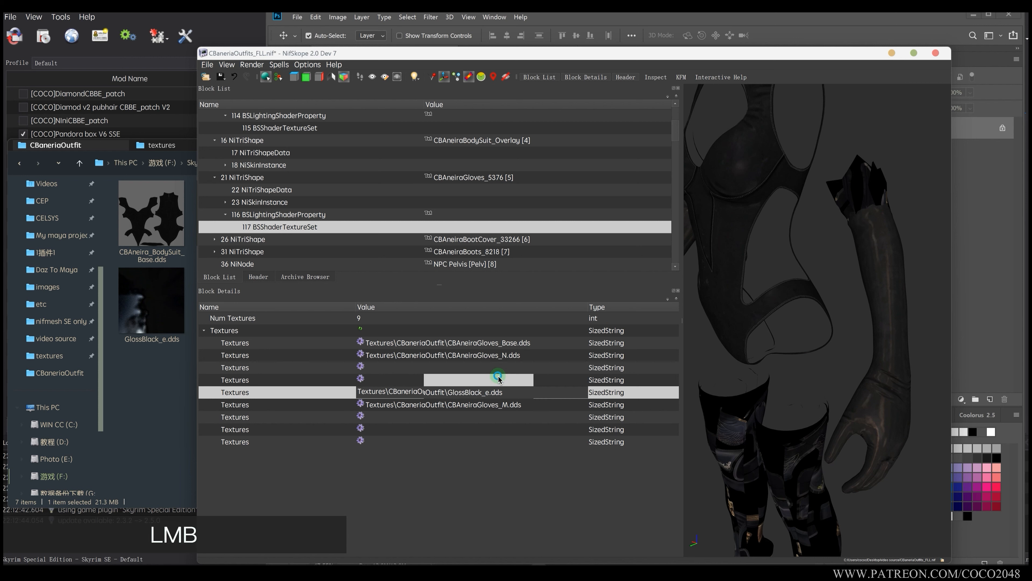
pyautogui.moveTo(830, 329); pyautogui.dragTo(889, 318)
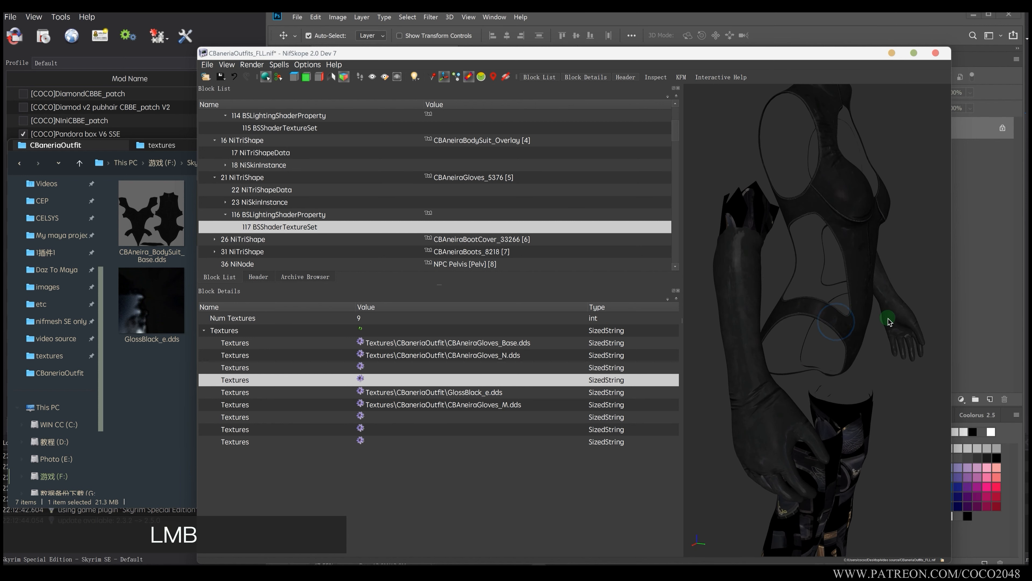
# Copy the BSLightingShaderProperty branch of the CBAneiraGloves shape.
pyautogui.click(738, 275)
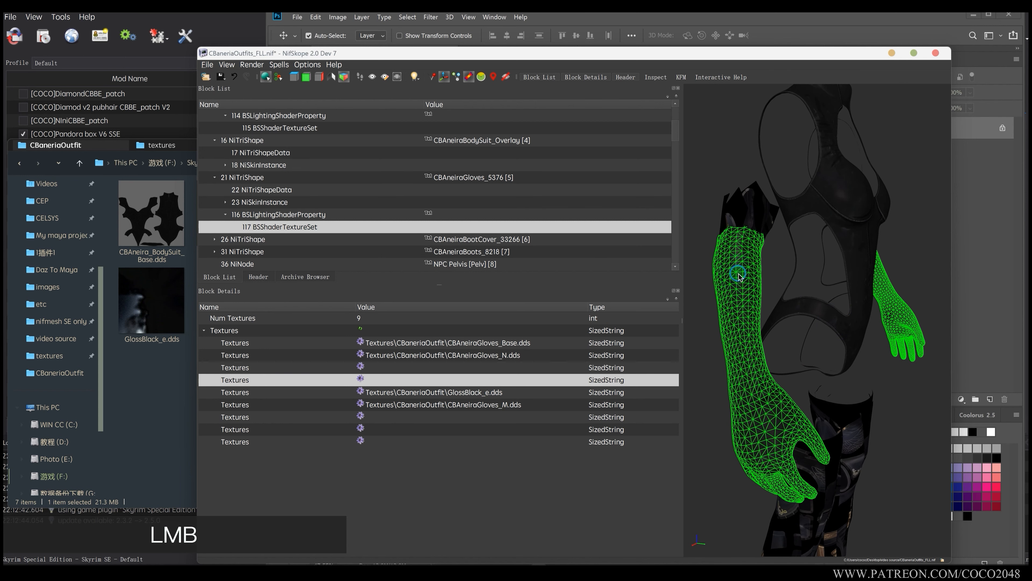
pyautogui.doubleClick(304, 214)
pyautogui.rightClick(323, 208)
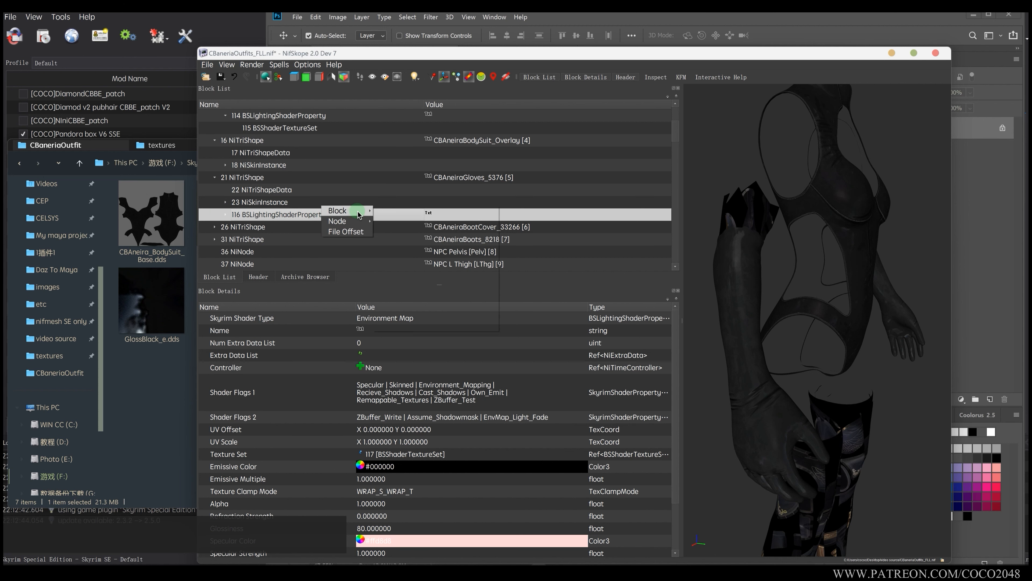
pyautogui.moveTo(357, 211)
pyautogui.click(408, 242)
# Paste the copied shader property branch onto the CBgloveBB shape at the gloves' upper cuffs.
pyautogui.click(742, 206)
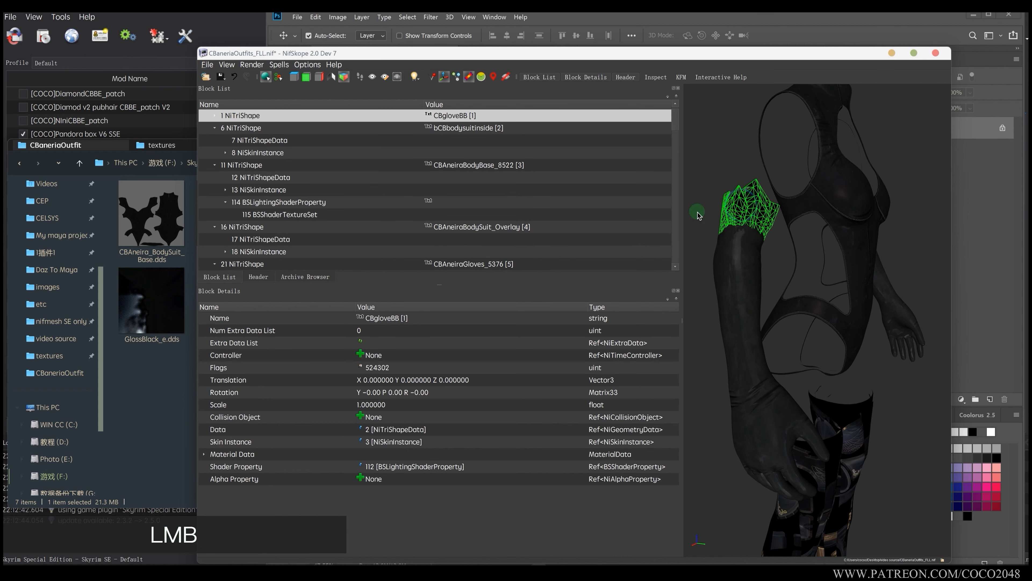
pyautogui.doubleClick(301, 116)
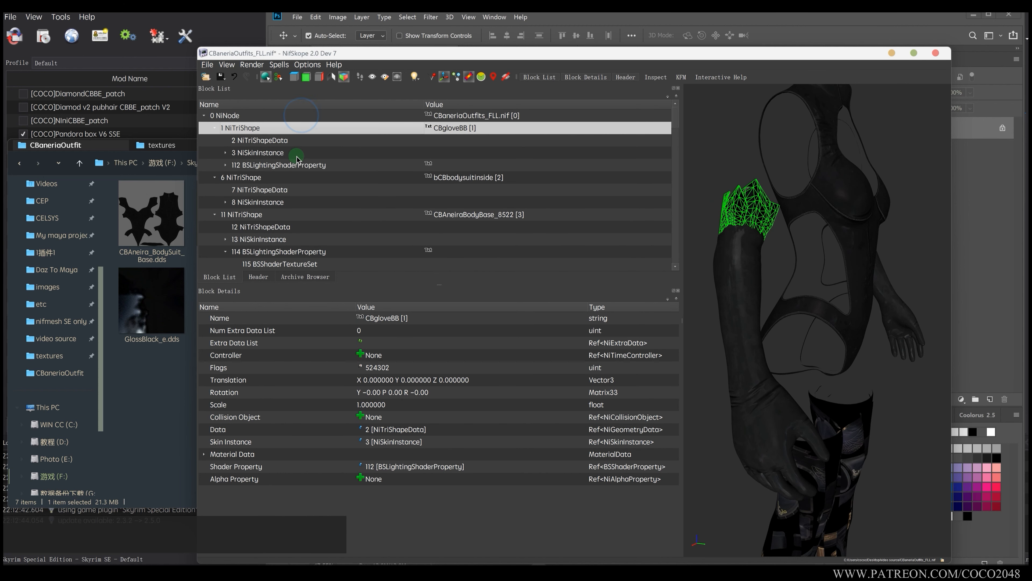
pyautogui.rightClick(371, 130)
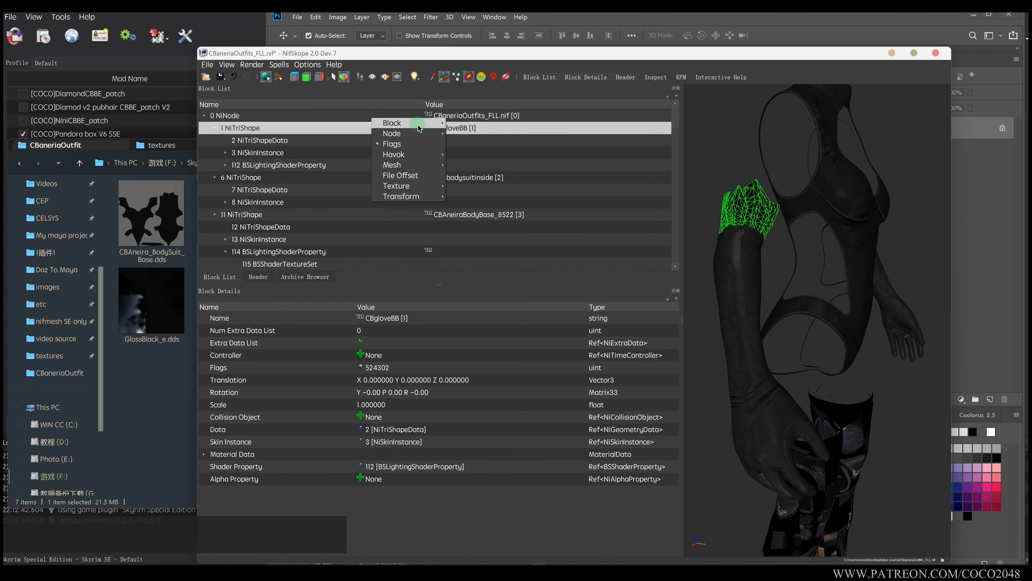
pyautogui.moveTo(392, 123)
pyautogui.click(496, 167)
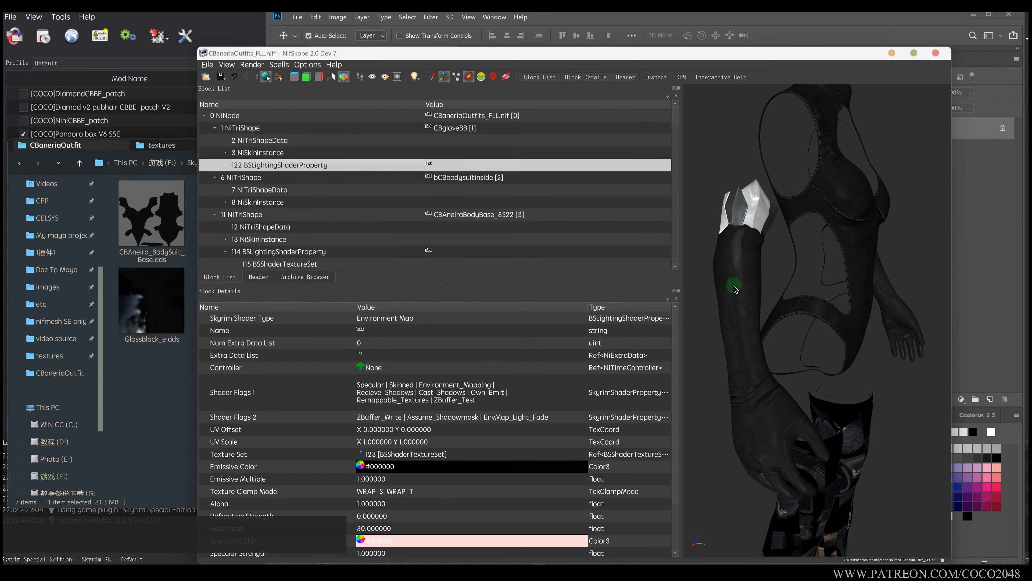
# Examine the textured gloves and cuffs up close from several angles, along with the boots.
pyautogui.moveTo(727, 281); pyautogui.dragTo(731, 254)
pyautogui.middleClick(832, 261)
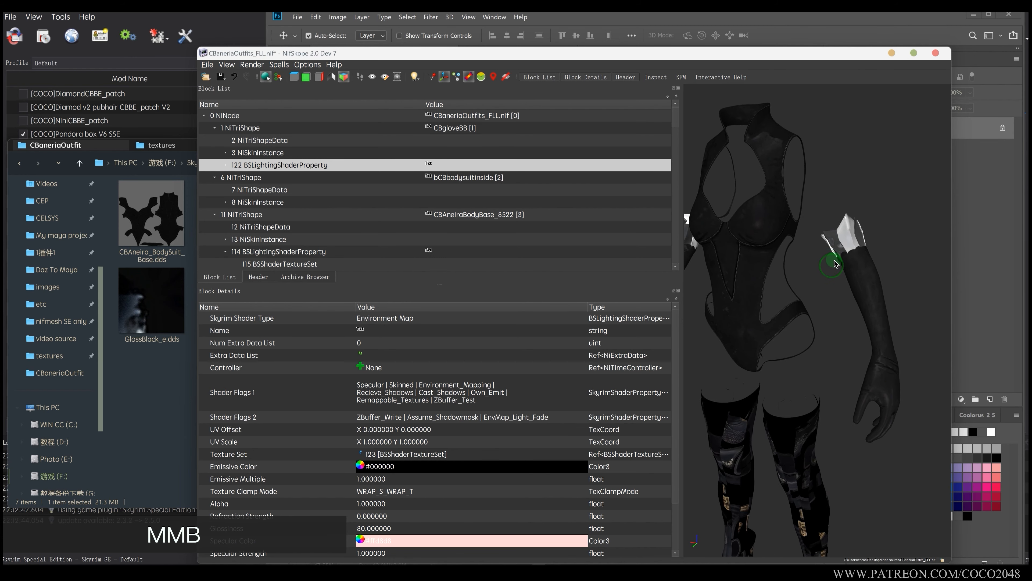
pyautogui.scroll(5, 845, 257)
pyautogui.moveTo(847, 257); pyautogui.dragTo(859, 346)
pyautogui.middleClick(779, 247)
pyautogui.scroll(3, 787, 271)
pyautogui.scroll(-5, 778, 277)
pyautogui.scroll(-3, 860, 346)
pyautogui.middleClick(859, 346)
pyautogui.scroll(4, 879, 225)
pyautogui.moveTo(879, 225); pyautogui.dragTo(795, 341)
# Remove the BSLightingShaderProperty branch from the CBAneiraBootCover shape and select the CBAneiraBoots shape.
pyautogui.click(794, 341)
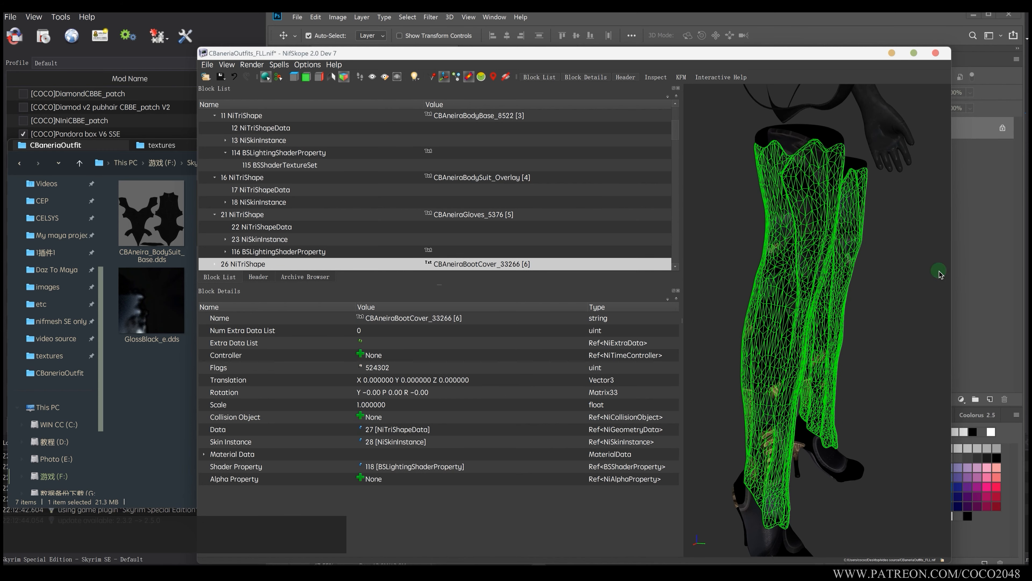
pyautogui.scroll(-2, 345, 191)
pyautogui.doubleClick(286, 192)
pyautogui.click(290, 226)
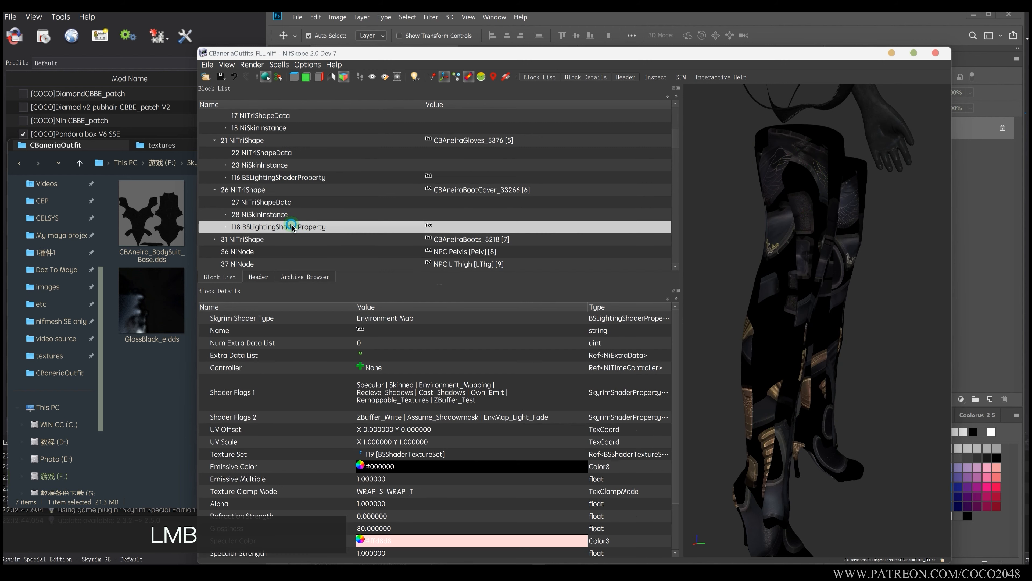
pyautogui.rightClick(292, 226)
pyautogui.moveTo(315, 220)
pyautogui.click(398, 273)
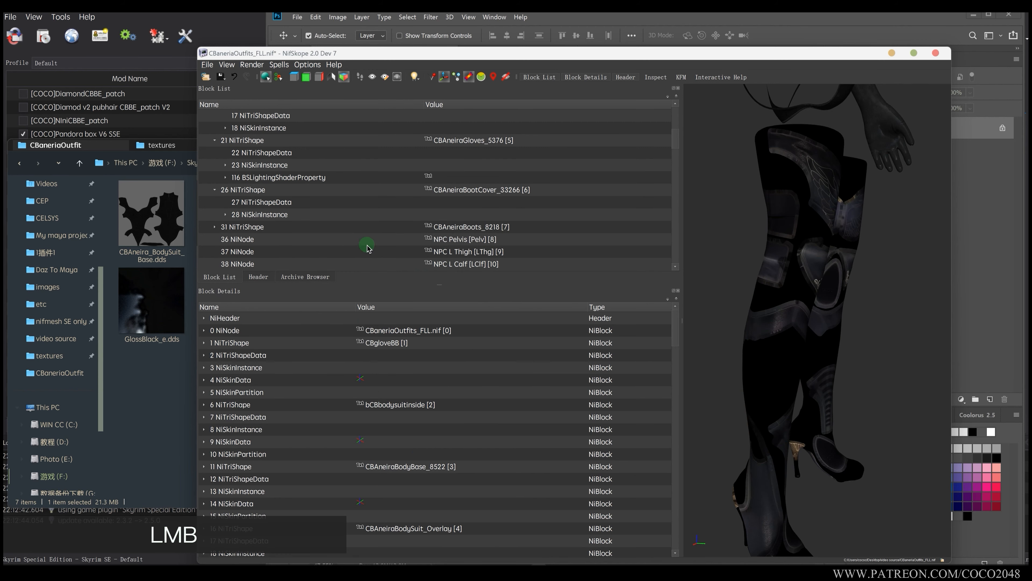
pyautogui.click(506, 76)
pyautogui.click(507, 76)
pyautogui.click(806, 224)
pyautogui.scroll(-3, 806, 223)
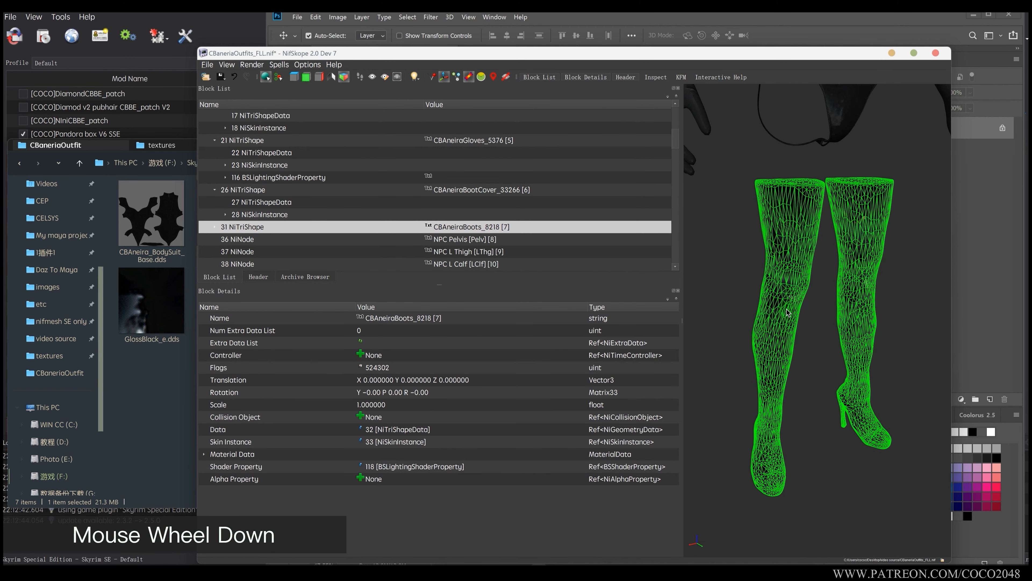
# Switch to Photoshop and close the Untitled-1 glove document without saving it.
pyautogui.click(987, 265)
pyautogui.rightClick(441, 52)
pyautogui.click(504, 84)
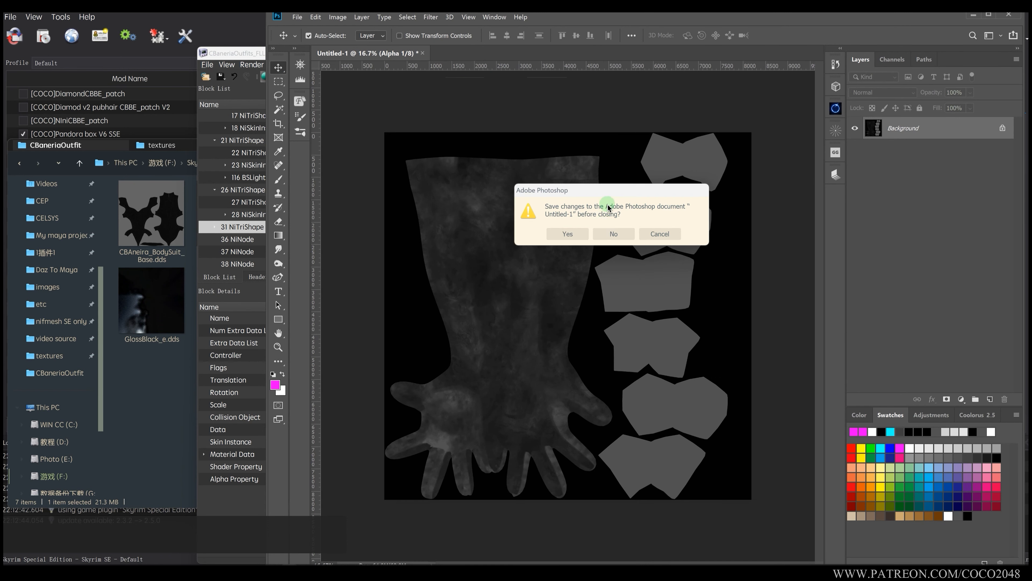
pyautogui.press('n')
# Open CBAneira_Boot_Base.jpg from the video source textures folder in Photoshop.
pyautogui.click(178, 366)
pyautogui.click(184, 143)
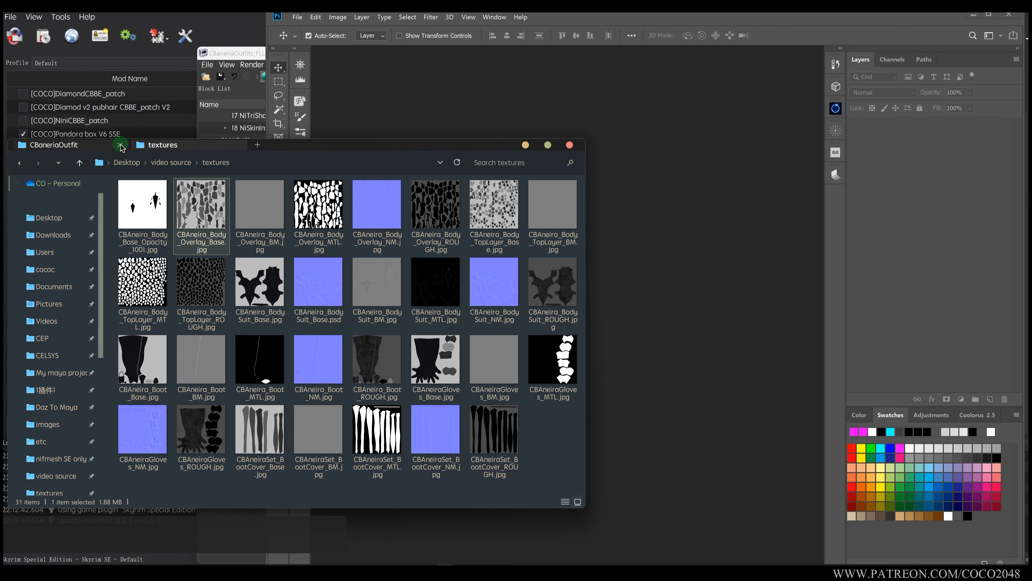
pyautogui.moveTo(139, 379); pyautogui.dragTo(708, 373)
# Place the CBAneira_Boot BM, MTL, NM and ROUGH maps as layers above the boot base image.
pyautogui.moveTo(200, 369); pyautogui.dragTo(491, 371)
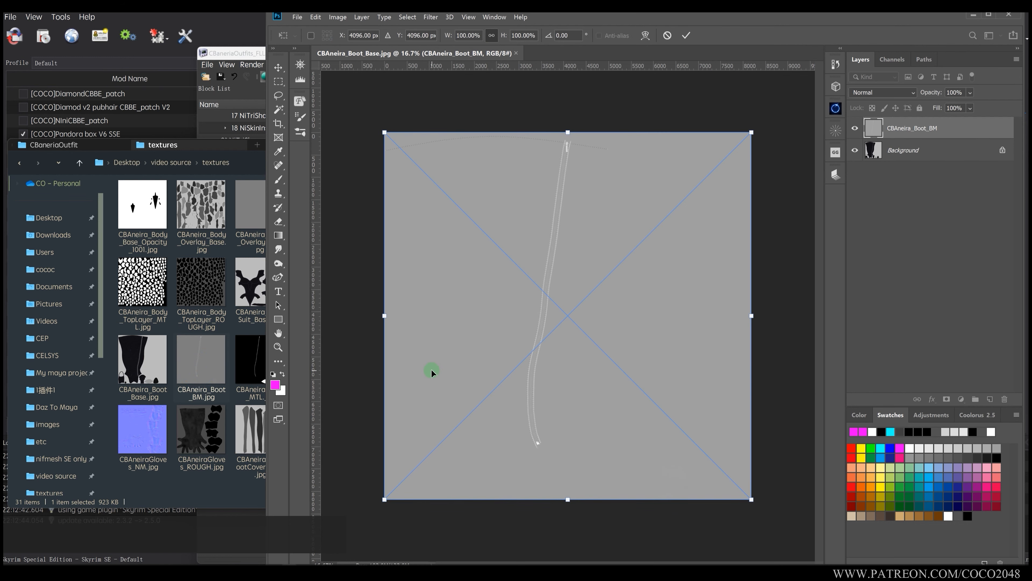
pyautogui.press('Return')
pyautogui.moveTo(262, 365); pyautogui.dragTo(636, 360)
pyautogui.press('Return')
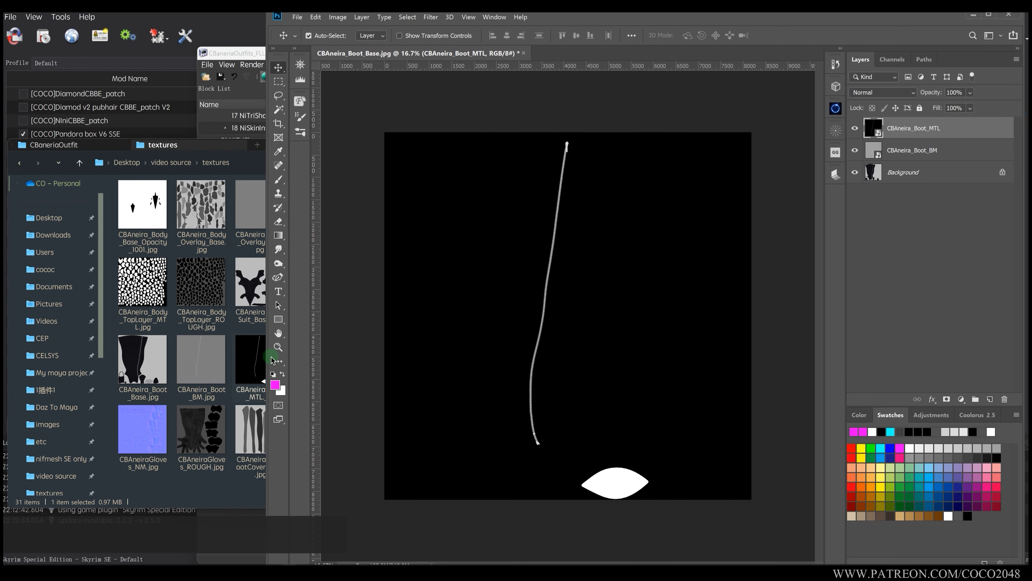
pyautogui.click(260, 372)
pyautogui.moveTo(324, 365); pyautogui.dragTo(638, 353)
pyautogui.press('Return')
pyautogui.click(256, 365)
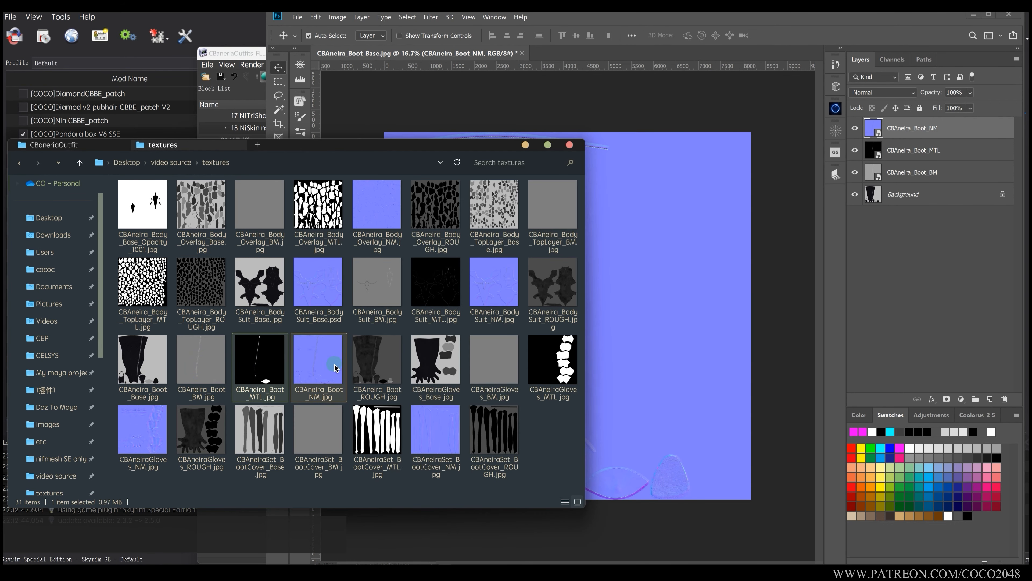
pyautogui.moveTo(376, 363); pyautogui.dragTo(627, 323)
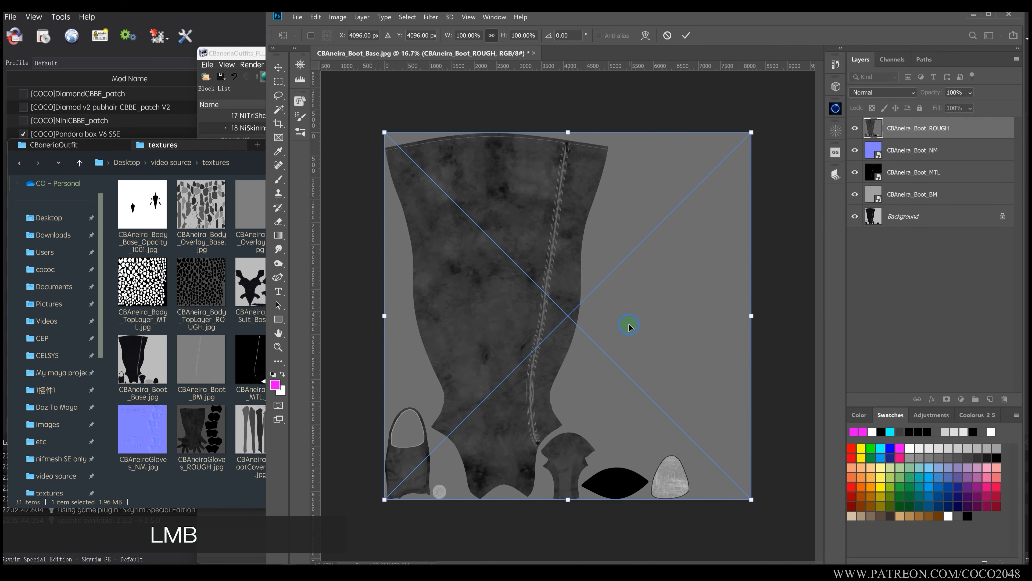
pyautogui.press('Return')
# Hide the four placed boot map layers and convert the locked Background into a regular layer.
pyautogui.moveTo(856, 127); pyautogui.dragTo(856, 194)
pyautogui.click(893, 221)
pyautogui.scroll(1, 491, 302)
pyautogui.scroll(-1, 504, 309)
pyautogui.scroll(2, 523, 318)
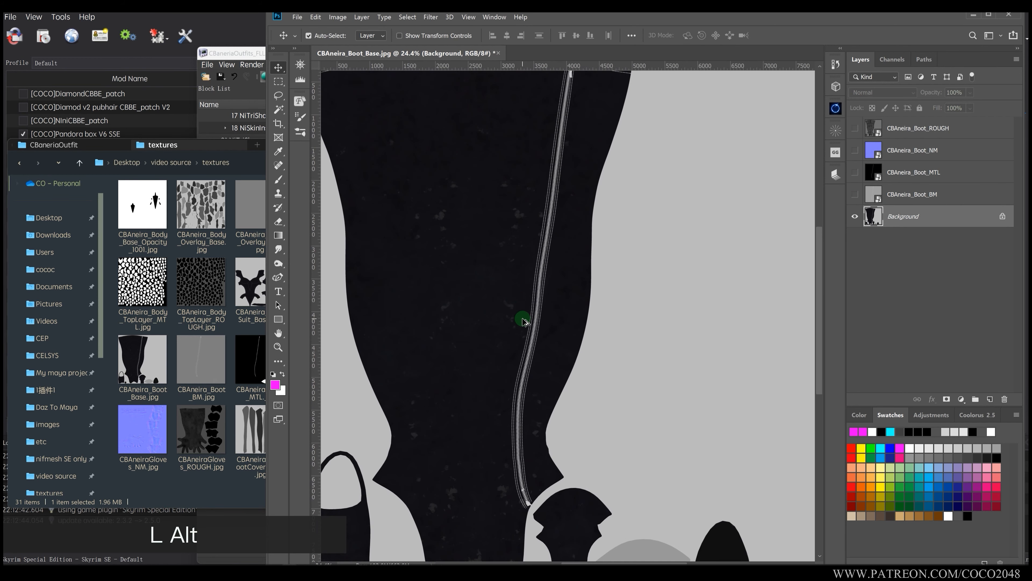
pyautogui.scroll(-2, 540, 322)
pyautogui.scroll(1, 562, 305)
pyautogui.scroll(1, 595, 290)
pyautogui.scroll(-1, 601, 289)
pyautogui.doubleClick(961, 218)
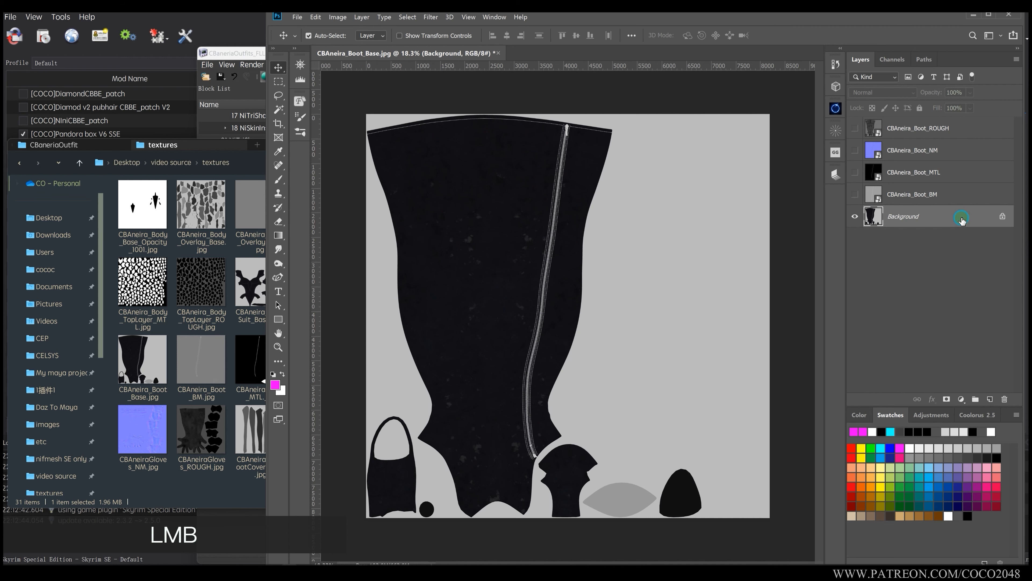
pyautogui.click(656, 207)
# Preview the boot's BM, MTL and NM layers one after another by toggling their visibility.
pyautogui.click(855, 194)
pyautogui.click(855, 194)
pyautogui.click(855, 172)
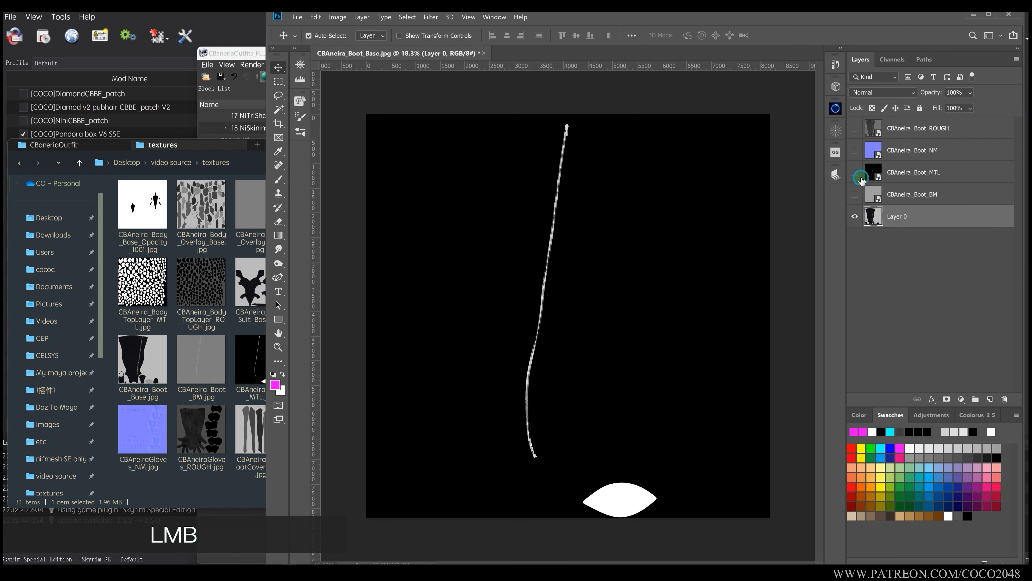
pyautogui.click(855, 172)
pyautogui.click(855, 150)
pyautogui.click(855, 150)
# Place a desaturated copy of CBAneira_Boot_NM directly above the base layer and group the two layers.
pyautogui.click(855, 150)
pyautogui.moveTo(894, 151); pyautogui.dragTo(696, 285)
pyautogui.click(855, 149)
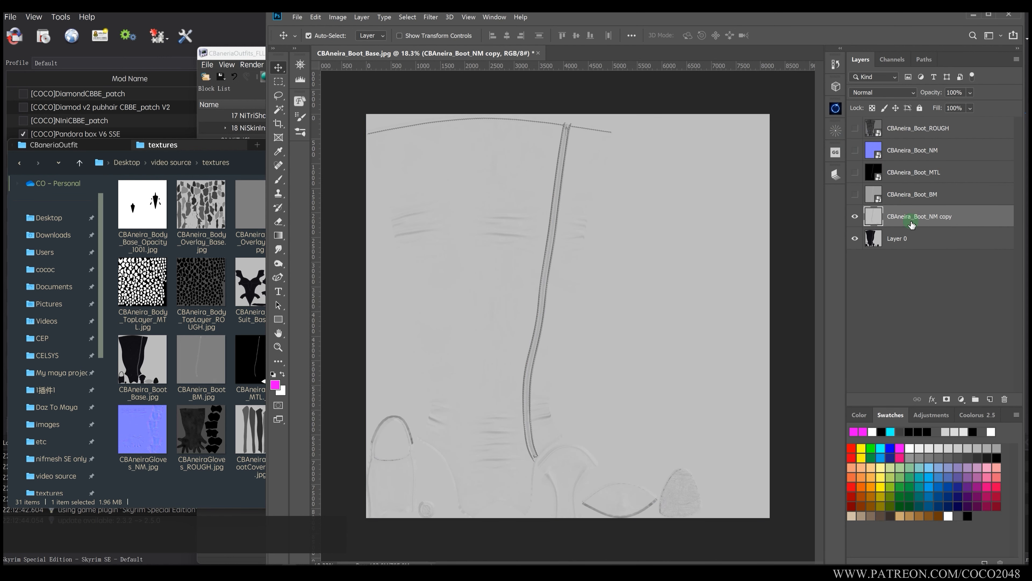
pyautogui.hotkey('ctrl', 'g')
# Set the CBAneira_Boot_NM copy's blend mode to Soft Light and desaturate the boot base layer beneath it.
pyautogui.click(903, 229)
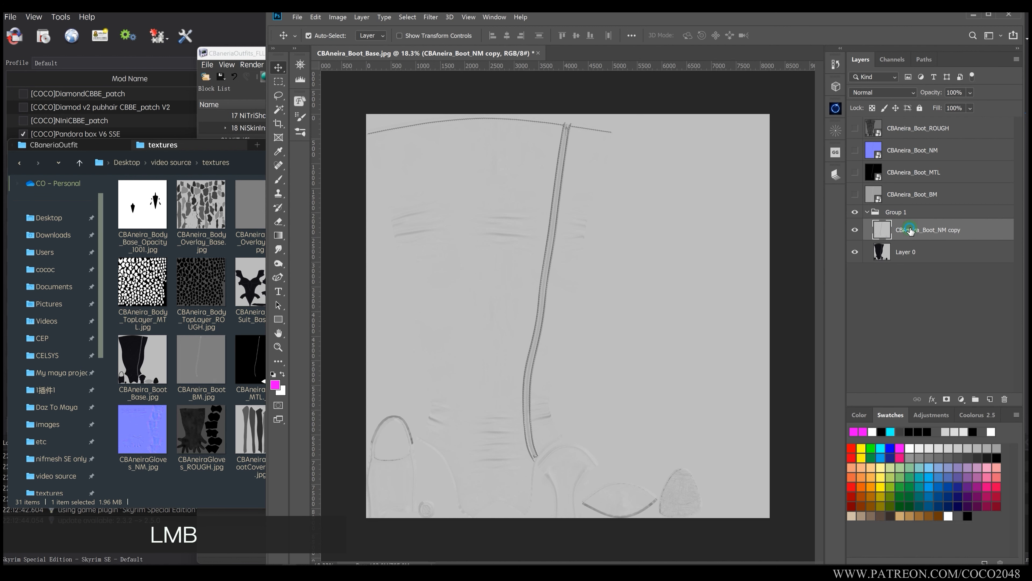
pyautogui.click(882, 92)
pyautogui.click(886, 246)
pyautogui.click(892, 254)
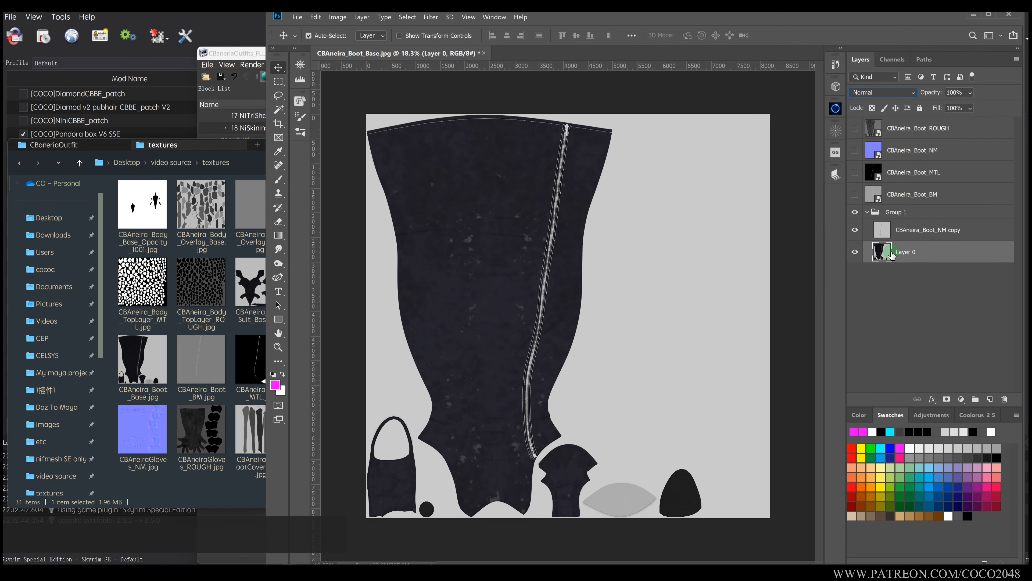
# Apply Levels to the CBAneira_Boot_NM copy, shifting the input levels towards the histogram peak and lowering the output white.
pyautogui.click(907, 237)
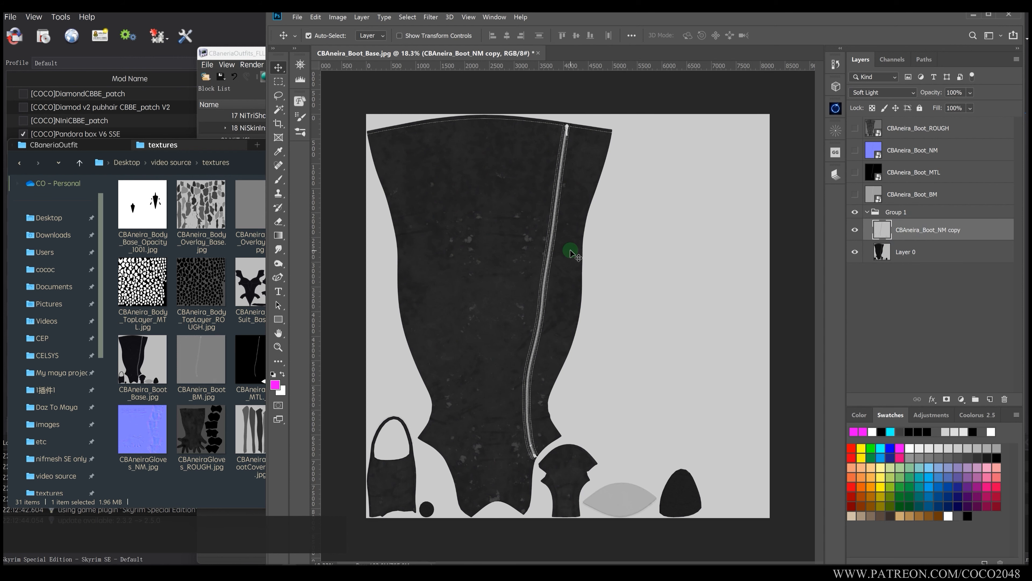
pyautogui.press('ctrl')
pyautogui.hotkey('ctrl', 'l')
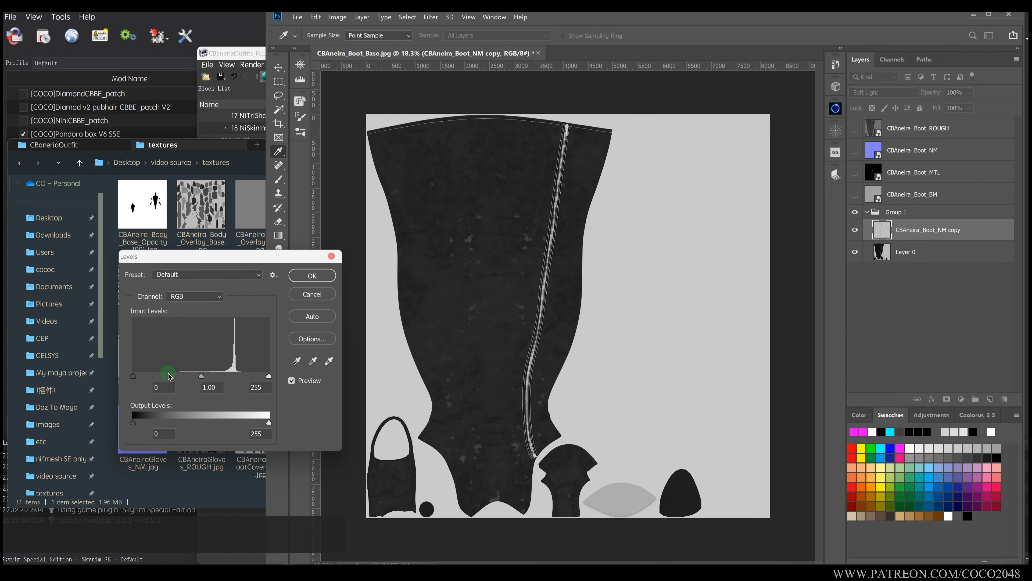
pyautogui.moveTo(169, 376); pyautogui.dragTo(224, 376)
pyautogui.moveTo(268, 421)
pyautogui.mouseDown()
pyautogui.moveTo(235, 419)
pyautogui.moveTo(248, 417)
pyautogui.mouseUp()
pyautogui.click(315, 278)
pyautogui.scroll(5, 551, 298)
pyautogui.scroll(-4, 486, 266)
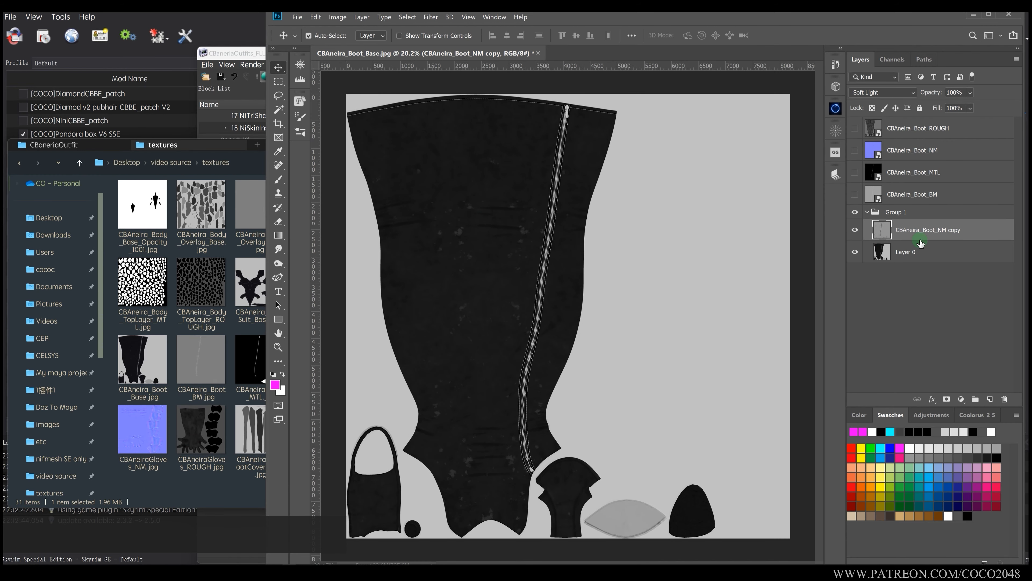
# Flatten the boot image and choose the DDS NVIDIA Texture Tools Exporter file type for saving it.
pyautogui.rightClick(909, 233)
pyautogui.click(818, 455)
pyautogui.hotkey('ctrl', 'shift', 's')
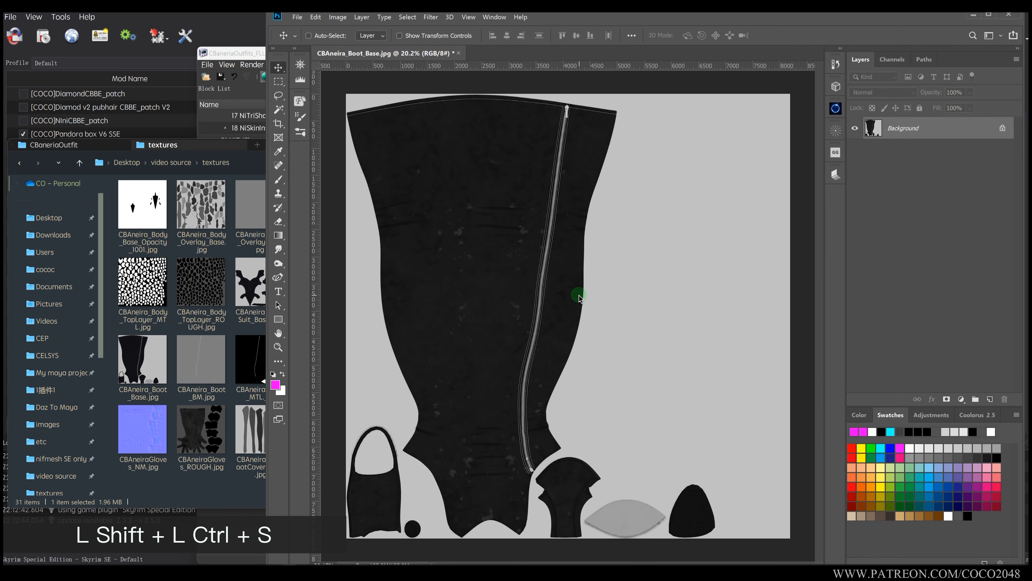
pyautogui.click(368, 250)
pyautogui.click(374, 296)
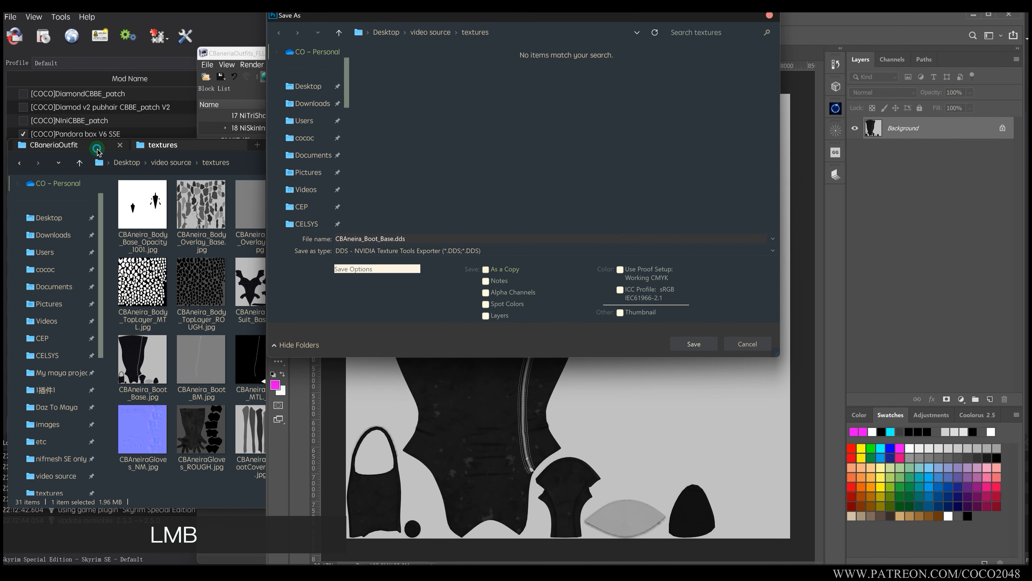
# Point the save location to the CBaneriaOutfit folder under Skyrim SSE's Data and Textures folders.
pyautogui.click(97, 149)
pyautogui.click(405, 162)
pyautogui.hotkey('ctrl', 'c')
pyautogui.click(516, 32)
pyautogui.hotkey('ctrl', 'v')
pyautogui.press('Return')
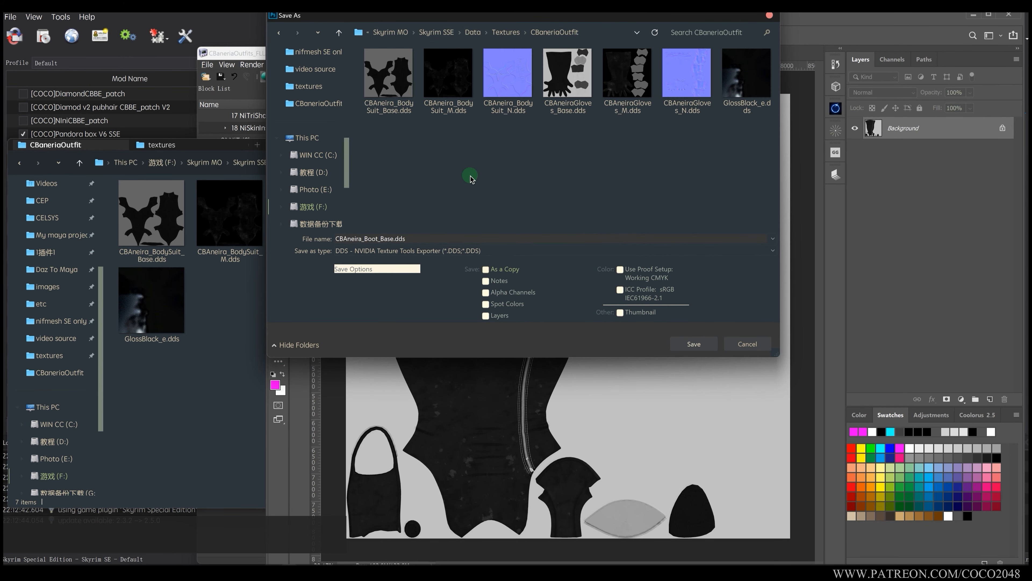
# Export the boot base texture as CBAneira_Boot_Base.dds in BC3 RGBA (DXT5) format.
pyautogui.click(678, 342)
pyautogui.click(293, 208)
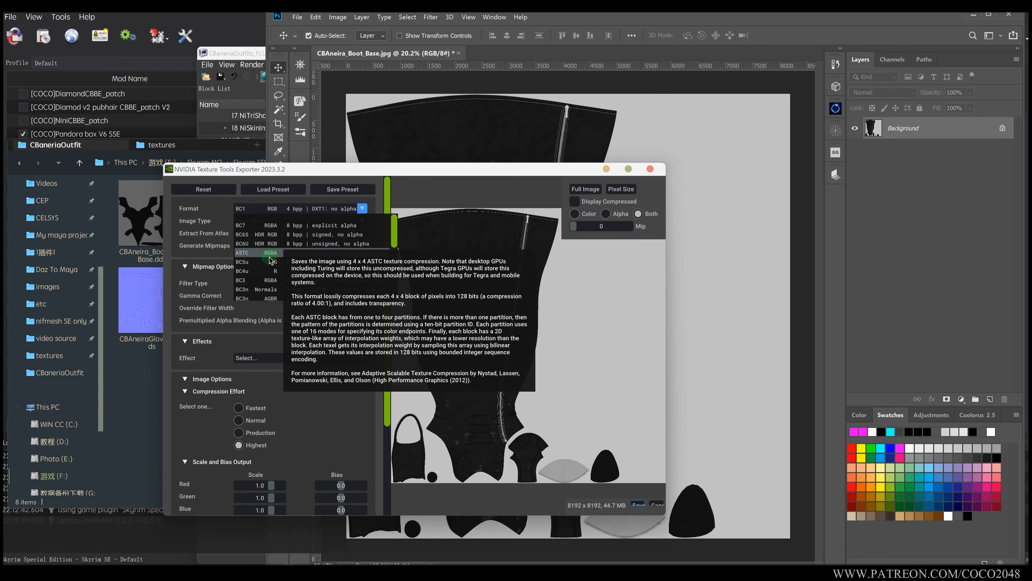
pyautogui.click(296, 283)
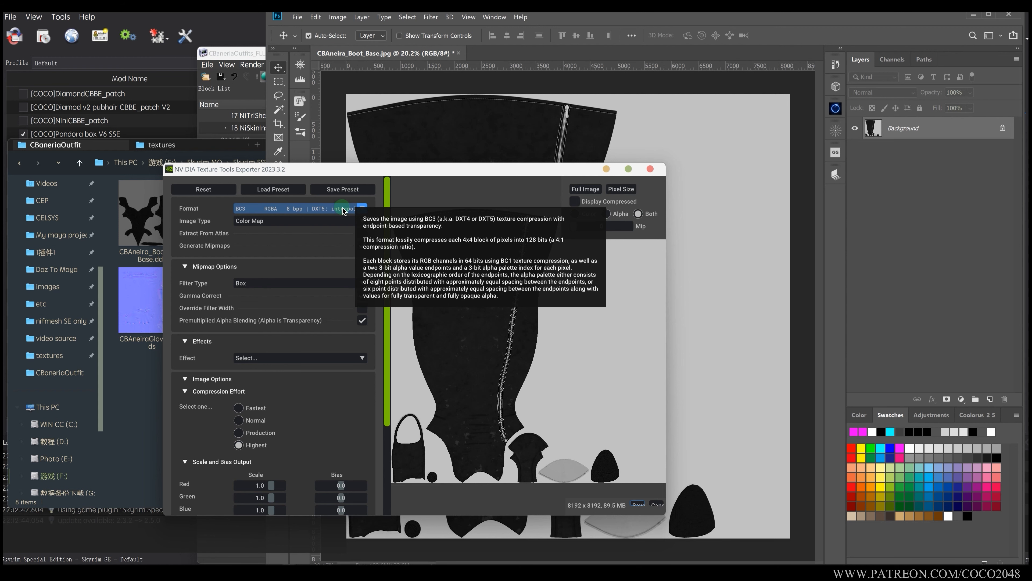
pyautogui.click(637, 505)
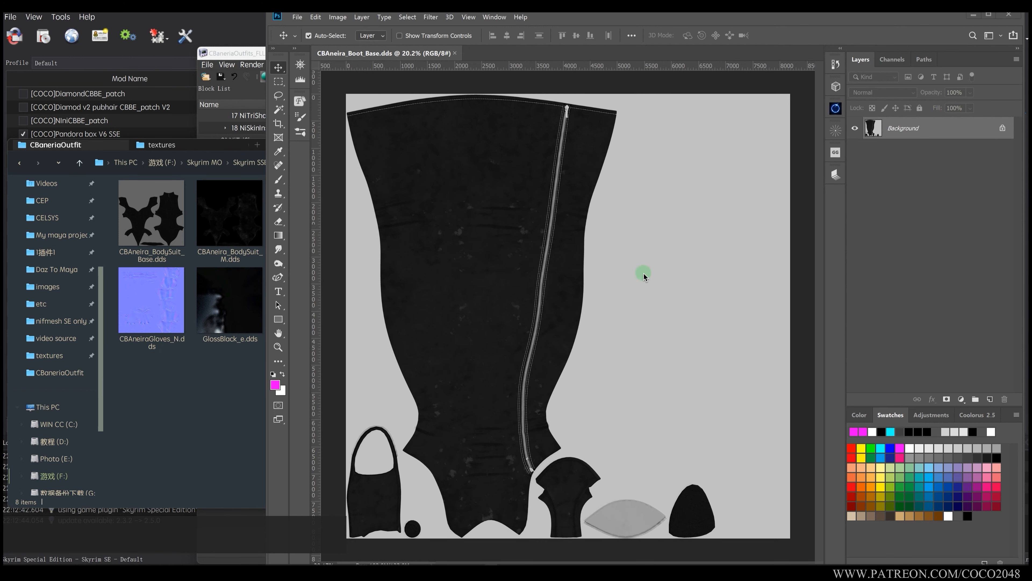
# Undo the flattening, move CBAneira_Boot_NM directly above Group 1, and show the CBAneira_Boot_ROUGH layer.
pyautogui.hotkey('ctrl', 'z')
pyautogui.moveTo(903, 154); pyautogui.dragTo(892, 195)
pyautogui.click(855, 130)
pyautogui.click(854, 130)
pyautogui.click(854, 130)
pyautogui.click(905, 131)
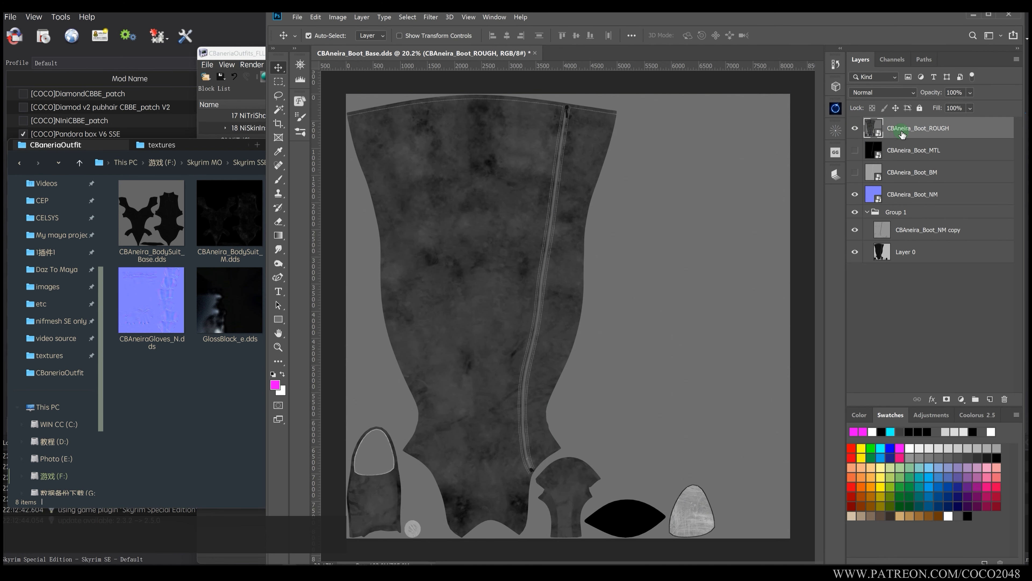
# Group CBAneira_Boot_NM with a rasterized copy of CBAneira_Boot_ROUGH above it, and hide the original ROUGH layer.
pyautogui.moveTo(905, 131); pyautogui.dragTo(890, 185)
pyautogui.hotkey('ctrl', 'g')
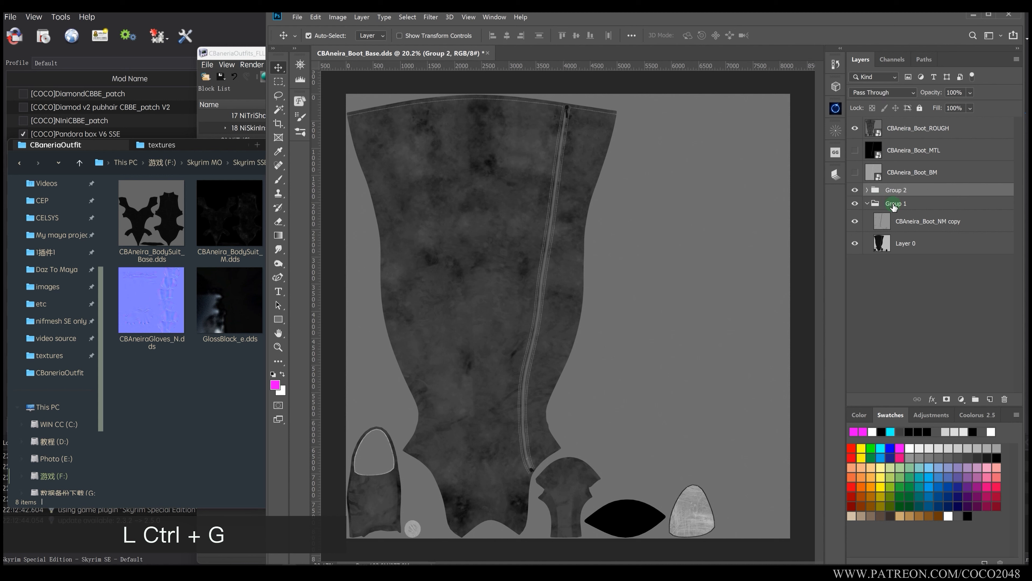
pyautogui.rightClick(905, 219)
pyautogui.click(837, 304)
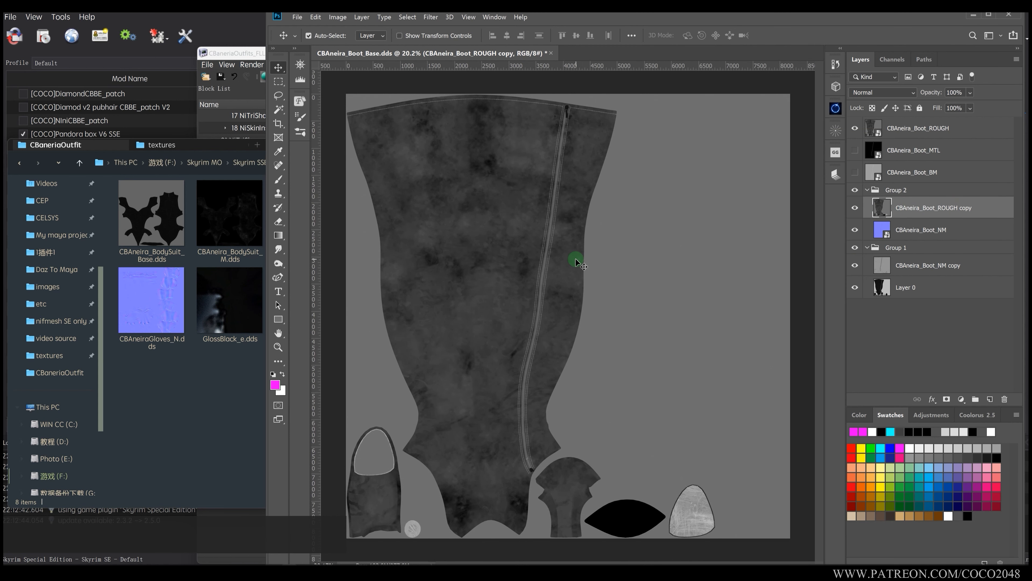
pyautogui.click(855, 128)
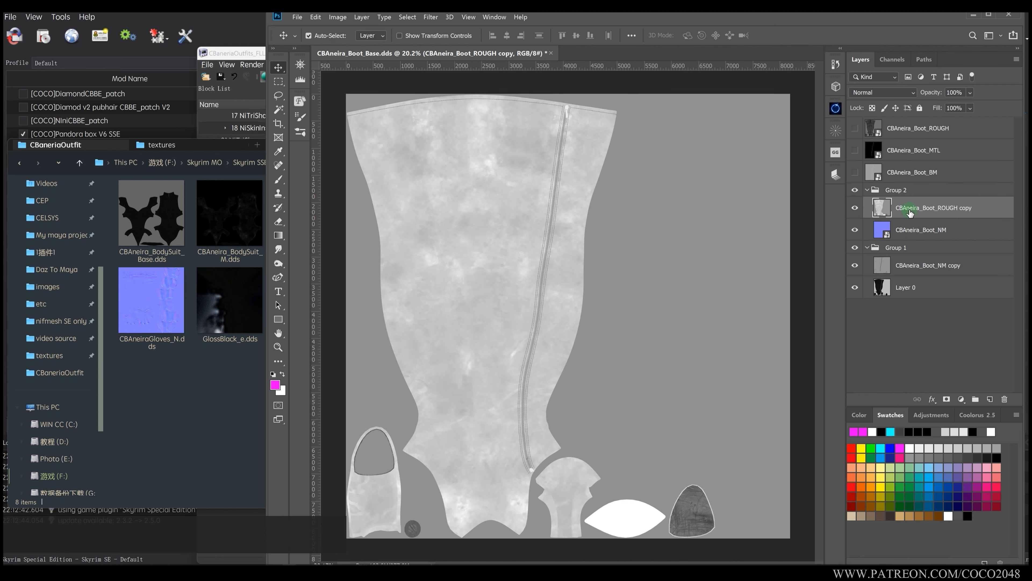
# Inspect the zipper area of the CBAneira_Boot_ROUGH copy and invert the layer back to its dark tones.
pyautogui.scroll(5, 547, 282)
pyautogui.scroll(-2, 546, 283)
pyautogui.scroll(2, 547, 292)
pyautogui.scroll(-3, 544, 301)
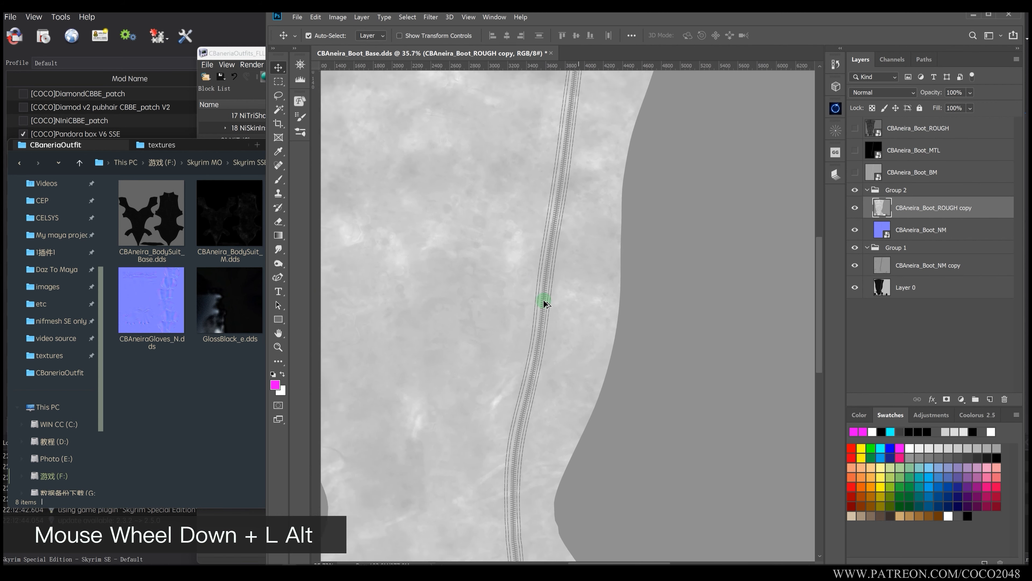
pyautogui.hotkey('ctrl', 'i')
pyautogui.scroll(-3, 536, 296)
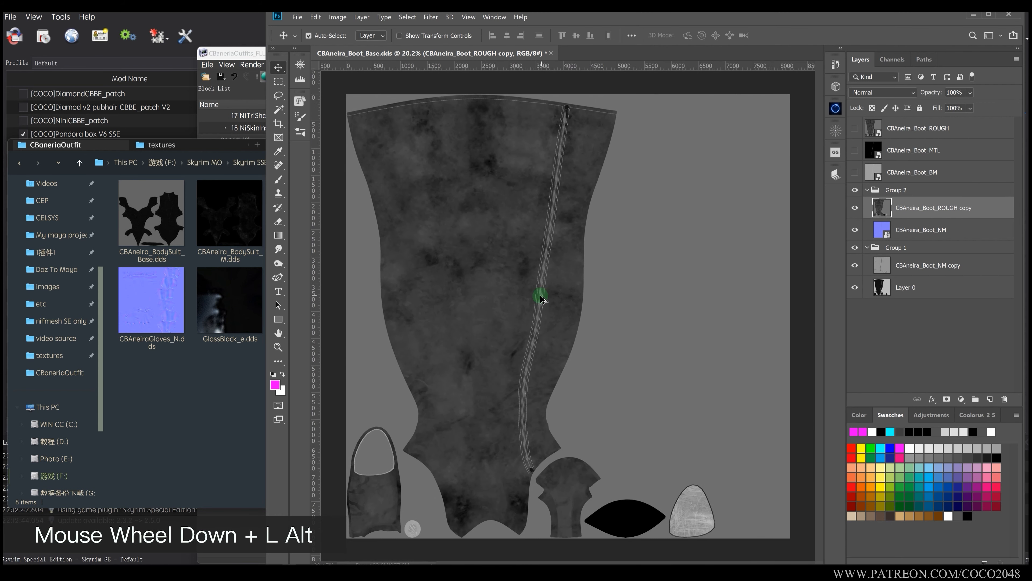
pyautogui.scroll(3, 520, 389)
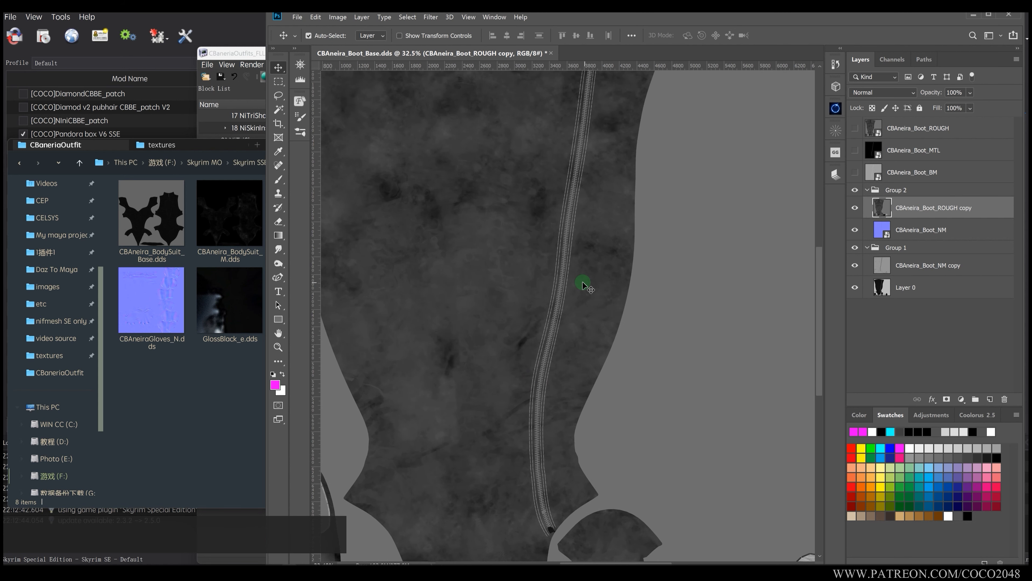
# Apply Levels to the CBAneira_Boot_ROUGH copy, lowering the output white to about 134 and raising the input black.
pyautogui.hotkey('ctrl', 'l')
pyautogui.moveTo(254, 427); pyautogui.dragTo(190, 424)
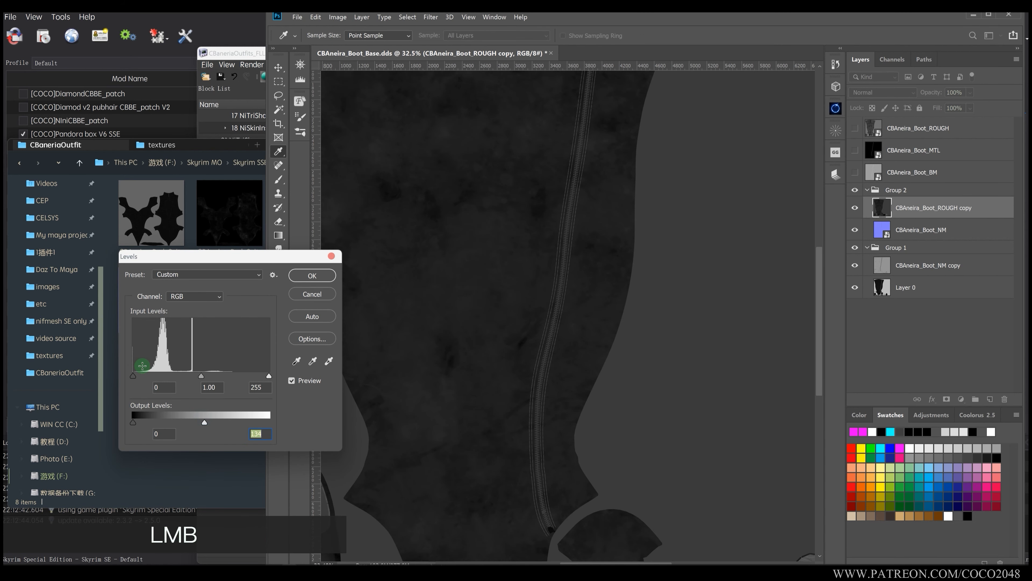
pyautogui.moveTo(133, 375); pyautogui.dragTo(154, 378)
pyautogui.click(312, 276)
pyautogui.scroll(-8, 479, 236)
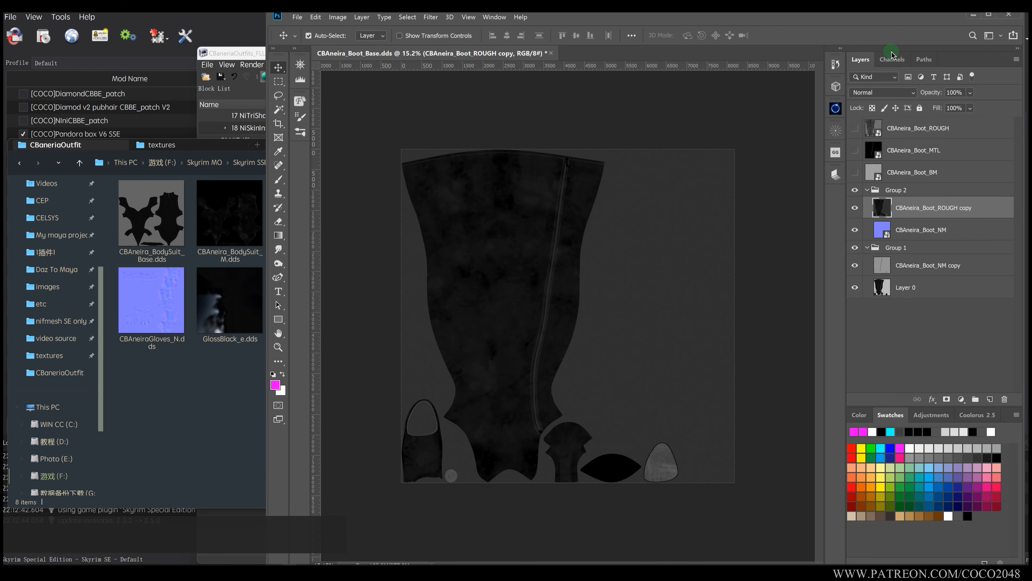
# Duplicate the Red channel of the boot image into a new document.
pyautogui.click(892, 58)
pyautogui.rightClick(904, 97)
pyautogui.click(912, 102)
pyautogui.click(513, 201)
pyautogui.click(505, 214)
pyautogui.click(608, 163)
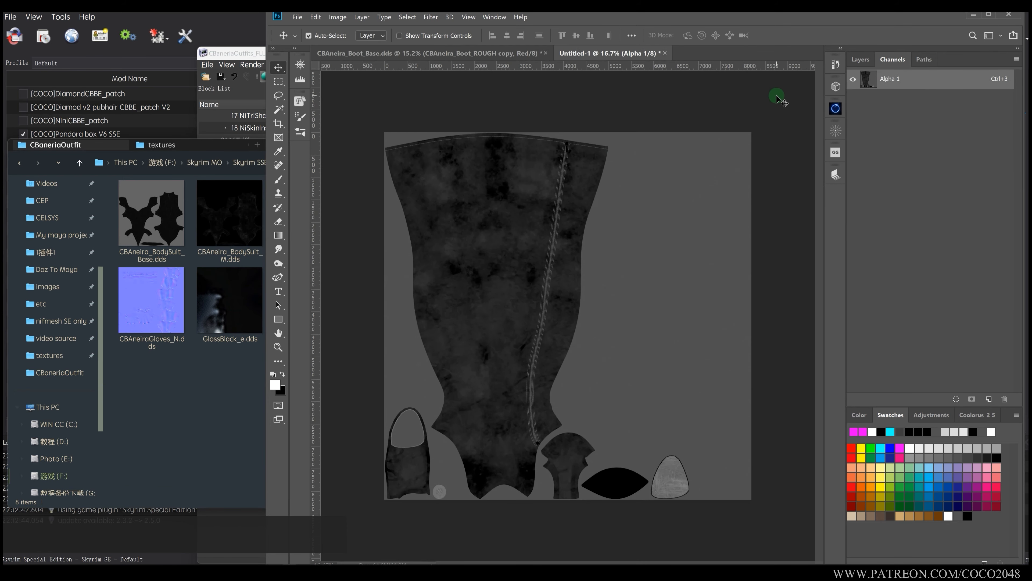
# Duplicate the new document's Alpha 1 channel back into CBAneira_Boot_Base.dds and return to that document.
pyautogui.rightClick(894, 80)
pyautogui.click(902, 85)
pyautogui.click(477, 202)
pyautogui.click(473, 208)
pyautogui.click(604, 163)
pyautogui.click(513, 55)
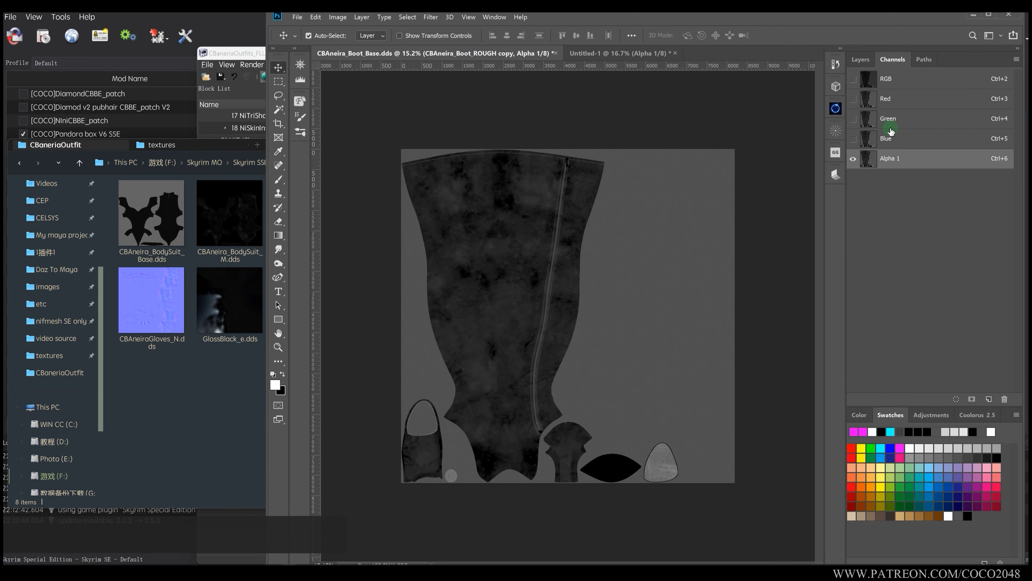
# Reactivate the RGB channels, hide the CBAneira_Boot_ROUGH copy, and flatten the image to the normal map.
pyautogui.click(890, 80)
pyautogui.click(861, 60)
pyautogui.click(856, 208)
pyautogui.rightClick(899, 230)
pyautogui.click(914, 450)
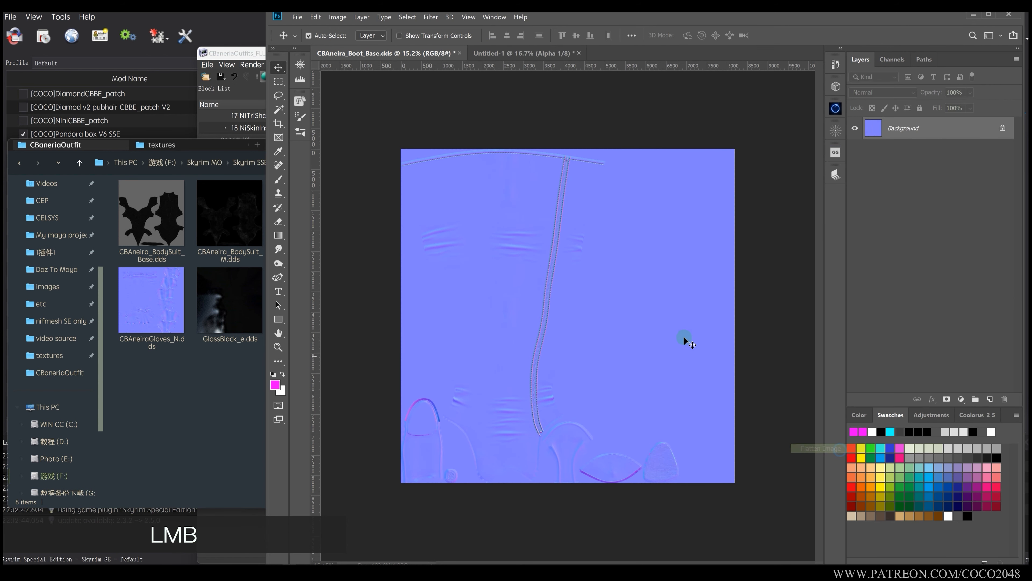
# Resize the normal map to 50 percent and export it with its alpha channel as CBAneira_Boot_N.dds in BC3 format.
pyautogui.hotkey('ctrl', 'alt', 'i')
pyautogui.write('50')
pyautogui.press('Return')
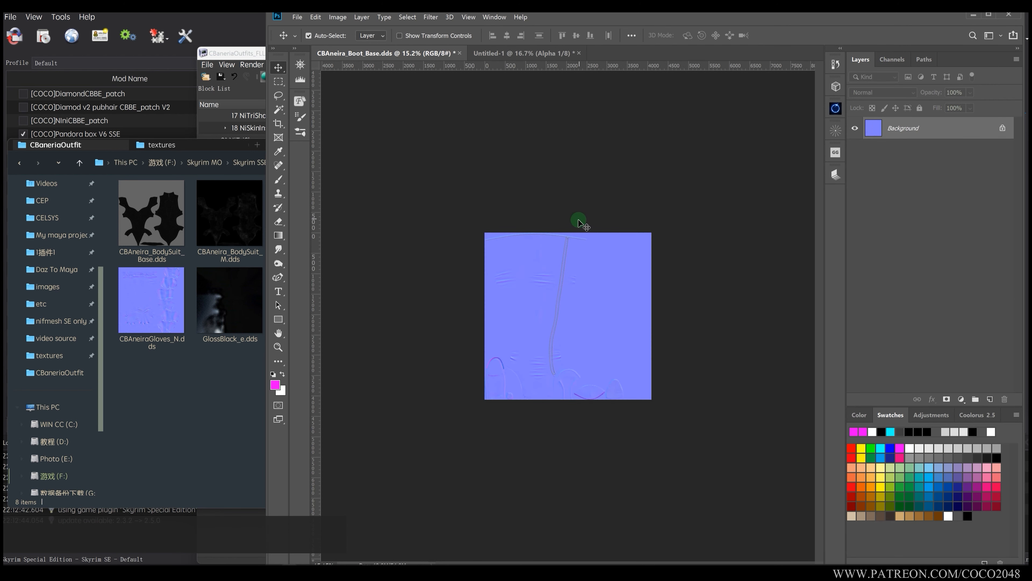
pyautogui.hotkey('ctrl', 'shift', 's')
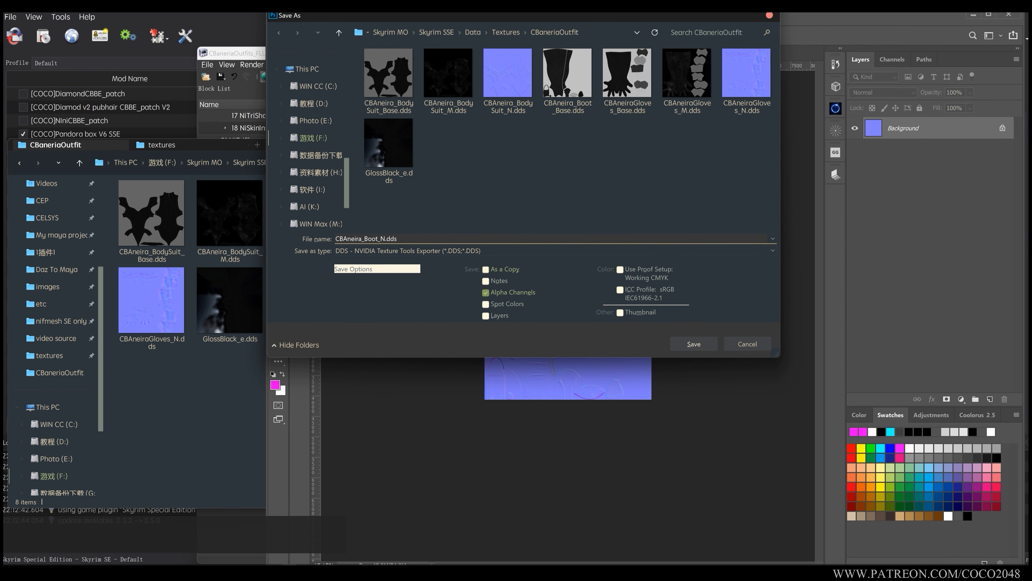
pyautogui.click(676, 341)
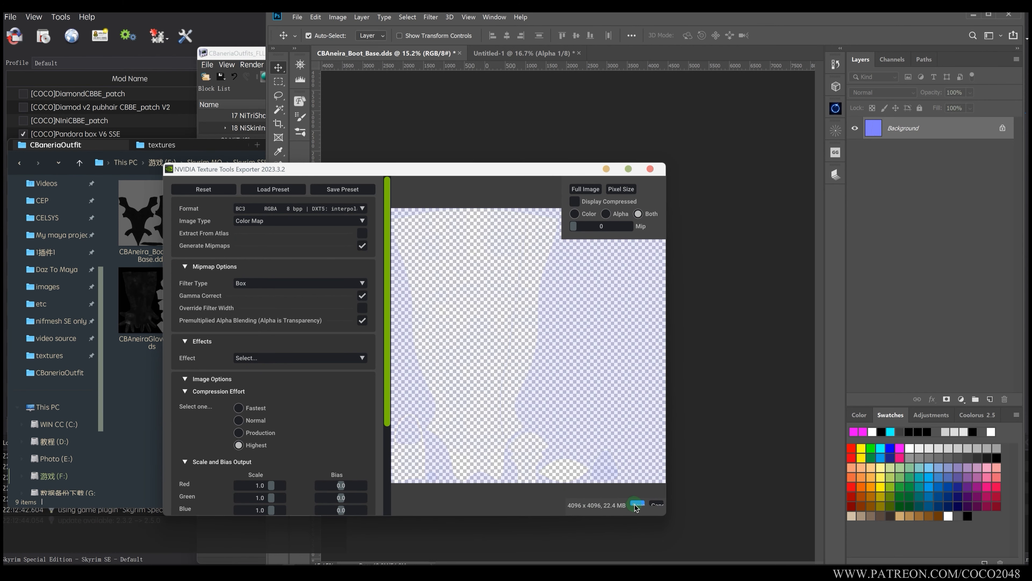
pyautogui.click(637, 504)
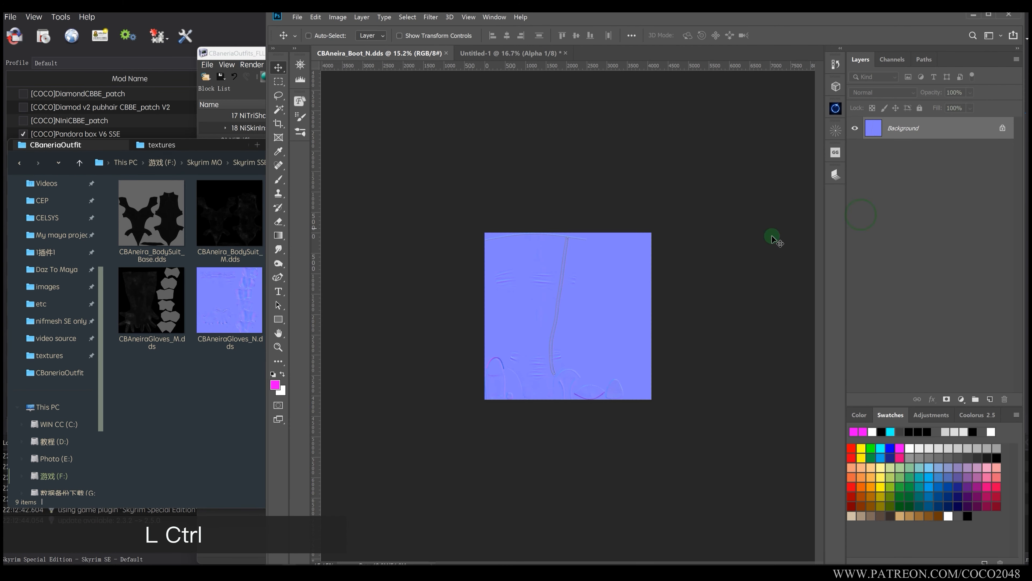
# Undo the resize and flattening, move CBAneira_Boot_MTL to the top, and leave it hidden with CBAneira_Boot_ROUGH shown.
pyautogui.hotkey('ctrl', 'z')
pyautogui.click(856, 128)
pyautogui.moveTo(861, 150); pyautogui.dragTo(857, 124)
pyautogui.click(855, 128)
pyautogui.click(855, 128)
pyautogui.click(855, 130)
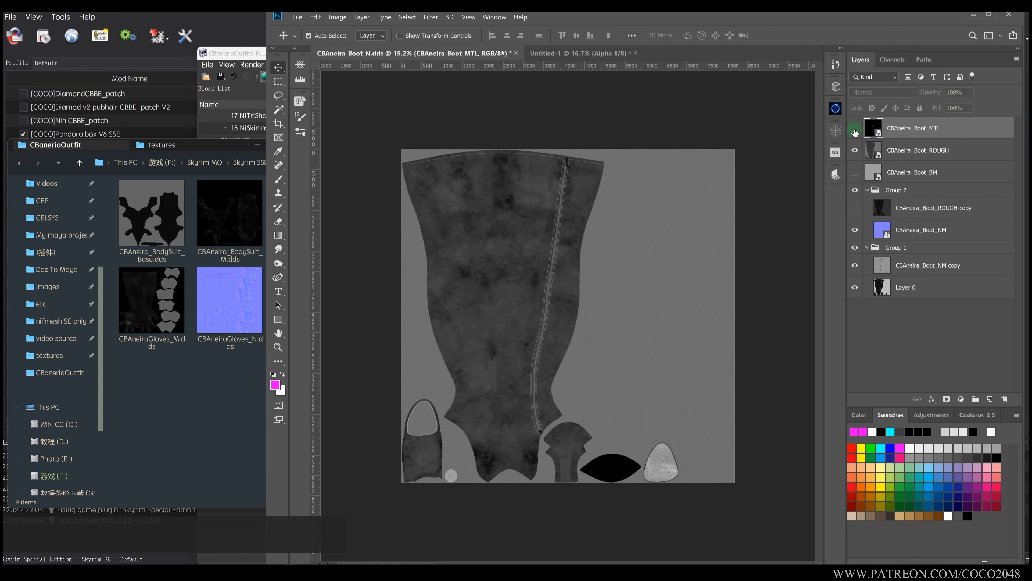
# Rasterize the original CBAneira_Boot_ROUGH layer.
pyautogui.rightClick(904, 150)
pyautogui.click(794, 292)
pyautogui.keyDown('alt'); pyautogui.scroll(1, 565, 228); pyautogui.keyUp('alt')
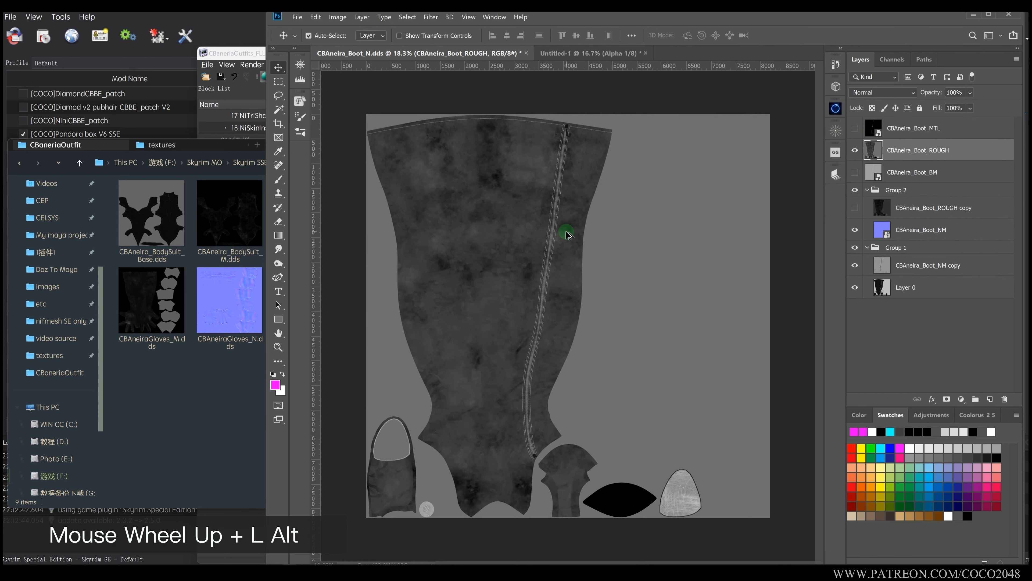
# Darken CBAneira_Boot_ROUGH with Levels, using input black 28, midtone 1.51, input white 182 and an output white below 95.
pyautogui.hotkey('ctrl', 'l')
pyautogui.moveTo(149, 380); pyautogui.dragTo(151, 379)
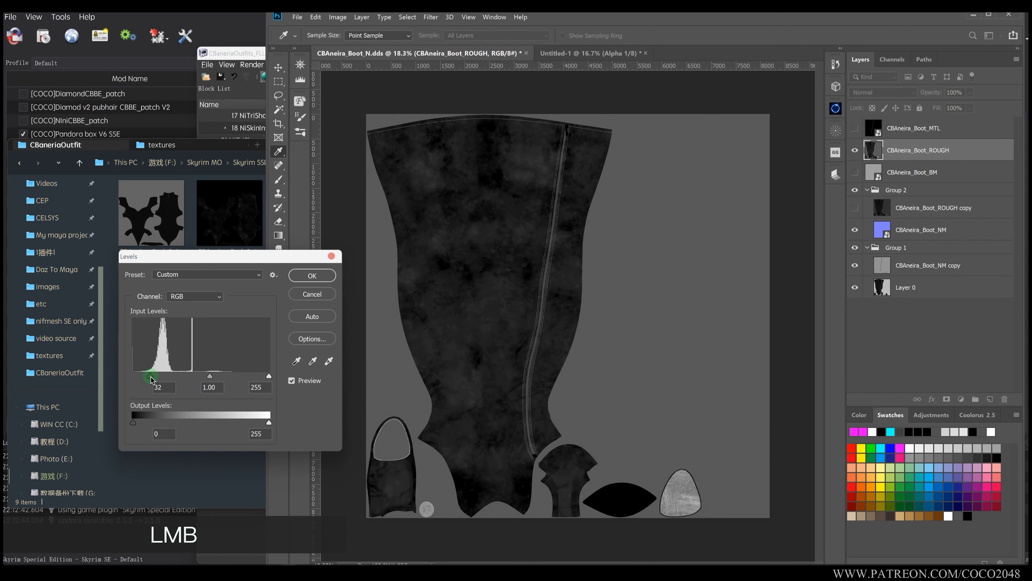
pyautogui.moveTo(247, 375); pyautogui.dragTo(271, 375)
pyautogui.moveTo(207, 375)
pyautogui.mouseDown()
pyautogui.moveTo(226, 376)
pyautogui.moveTo(211, 376)
pyautogui.mouseUp()
pyautogui.moveTo(267, 421); pyautogui.dragTo(175, 416)
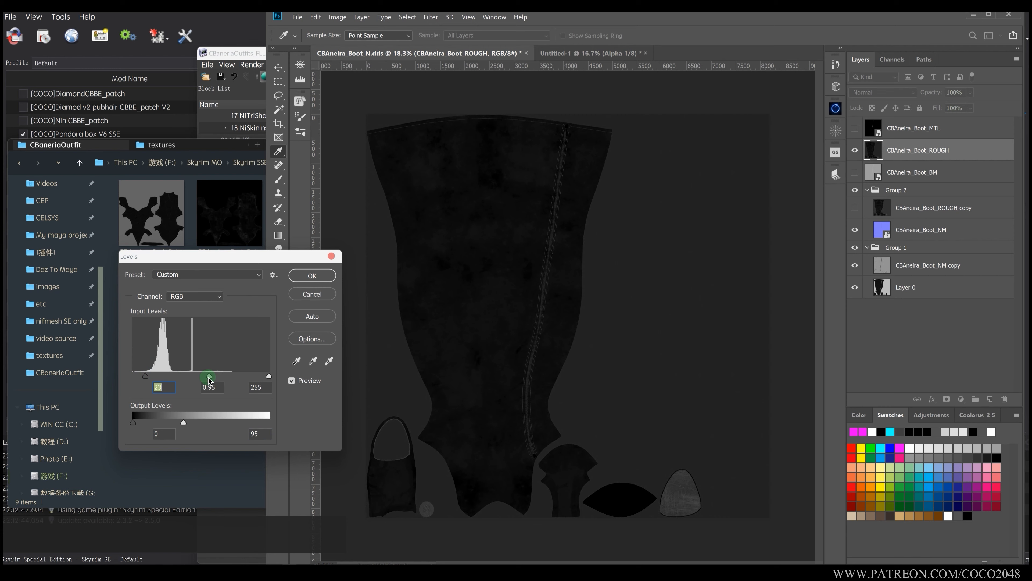
pyautogui.moveTo(208, 379)
pyautogui.mouseDown()
pyautogui.moveTo(198, 379)
pyautogui.moveTo(231, 379)
pyautogui.mouseUp()
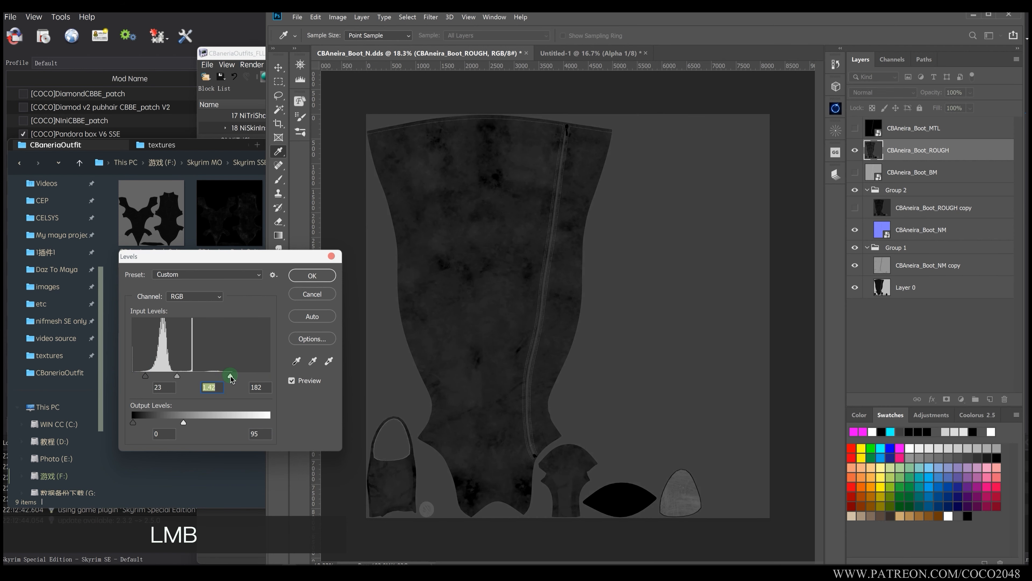
pyautogui.moveTo(146, 378); pyautogui.dragTo(149, 378)
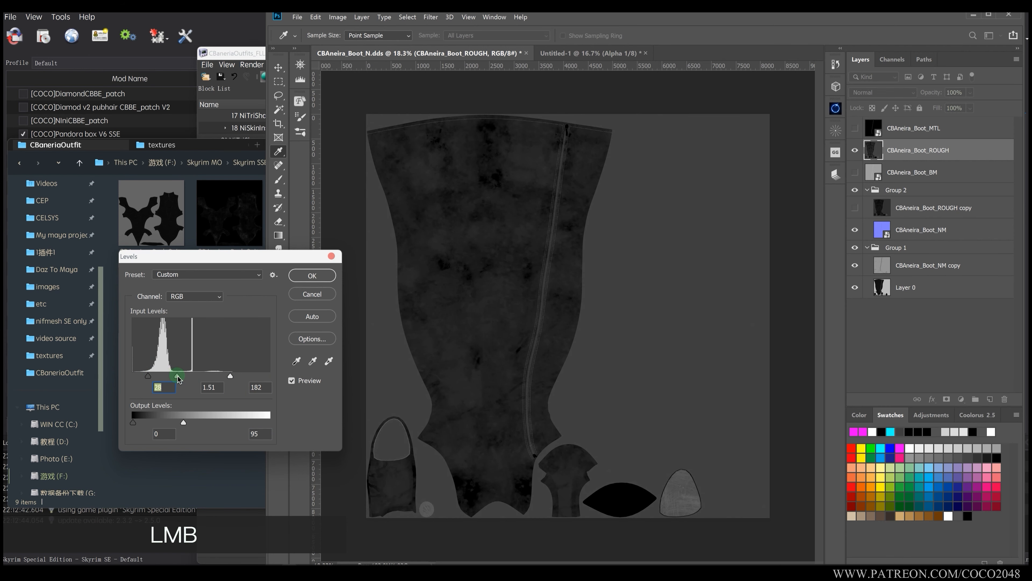
pyautogui.moveTo(182, 422); pyautogui.dragTo(169, 422)
pyautogui.click(312, 276)
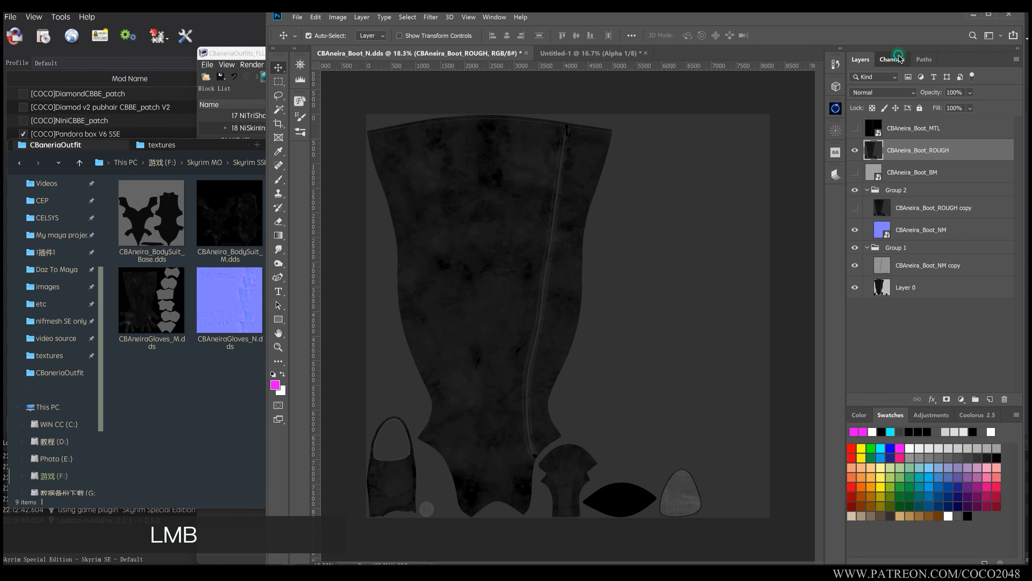
# Delete the Alpha 1 channel and flatten the image to the ROUGH map.
pyautogui.click(892, 60)
pyautogui.rightClick(895, 159)
pyautogui.click(913, 176)
pyautogui.click(860, 60)
pyautogui.rightClick(908, 149)
pyautogui.click(785, 448)
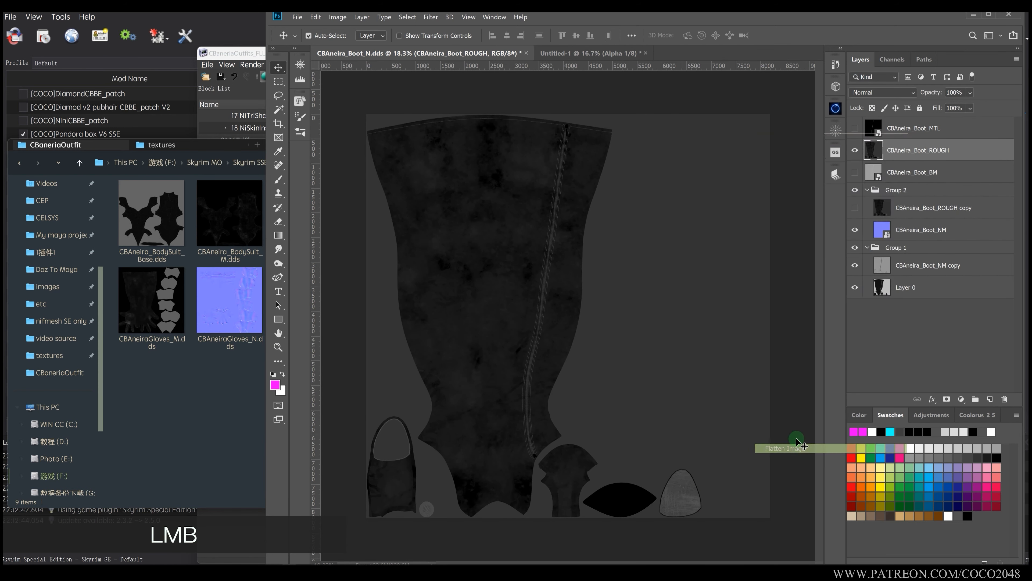
# Resize the image to 2048 x 2048 and export it as CBAneira_Boot_M.dds in BC1 RGB (DXT1, no alpha) format.
pyautogui.hotkey('ctrl', 'alt', 'i')
pyautogui.press('Return')
pyautogui.hotkey('ctrl', 'shift', 's')
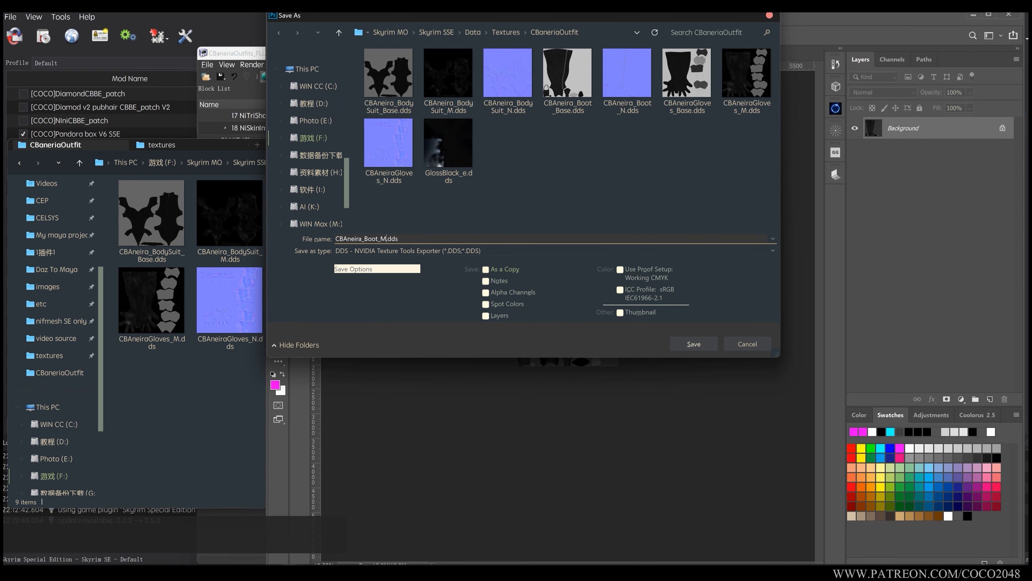
pyautogui.press('Return')
pyautogui.click(289, 208)
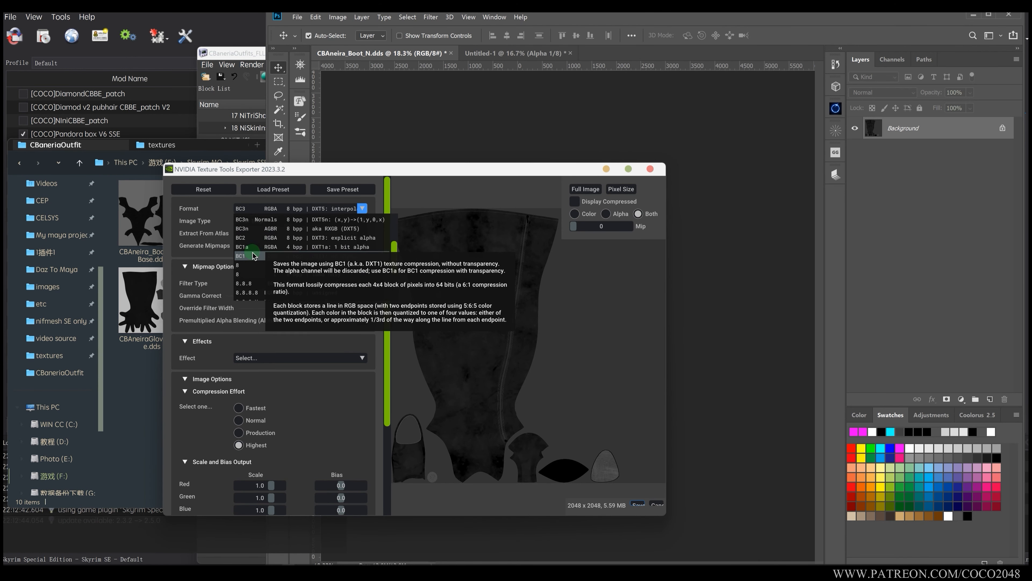
pyautogui.click(252, 256)
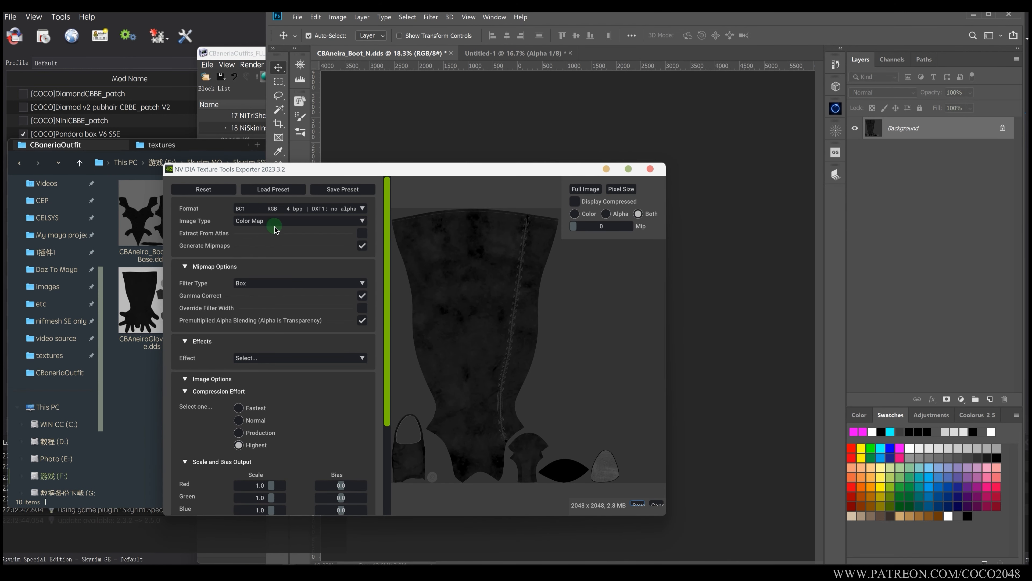
pyautogui.click(636, 504)
# In NifSkope, set the first texture of CBAneiraBoots_8218's texture set to Textures\CBaneriaOutfit\CBAneira_Boot_Base.dds.
pyautogui.click(222, 398)
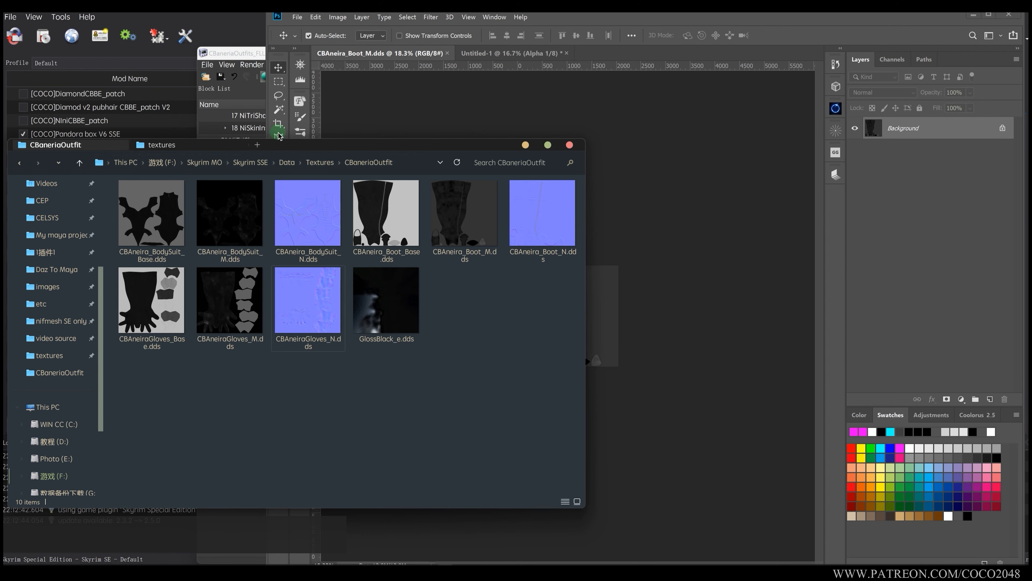
pyautogui.click(367, 243)
pyautogui.click(353, 162)
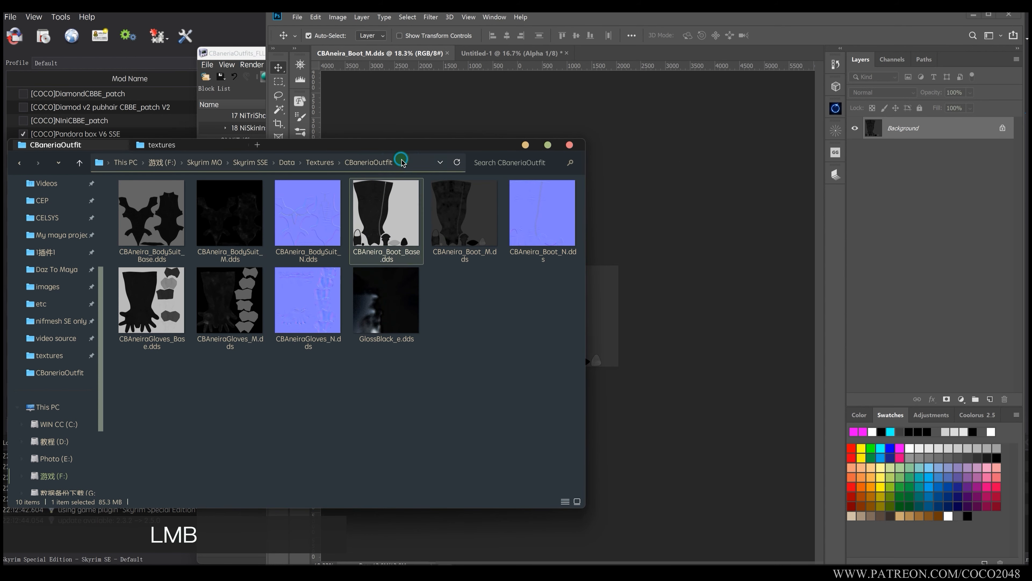
pyautogui.moveTo(375, 165); pyautogui.dragTo(209, 164)
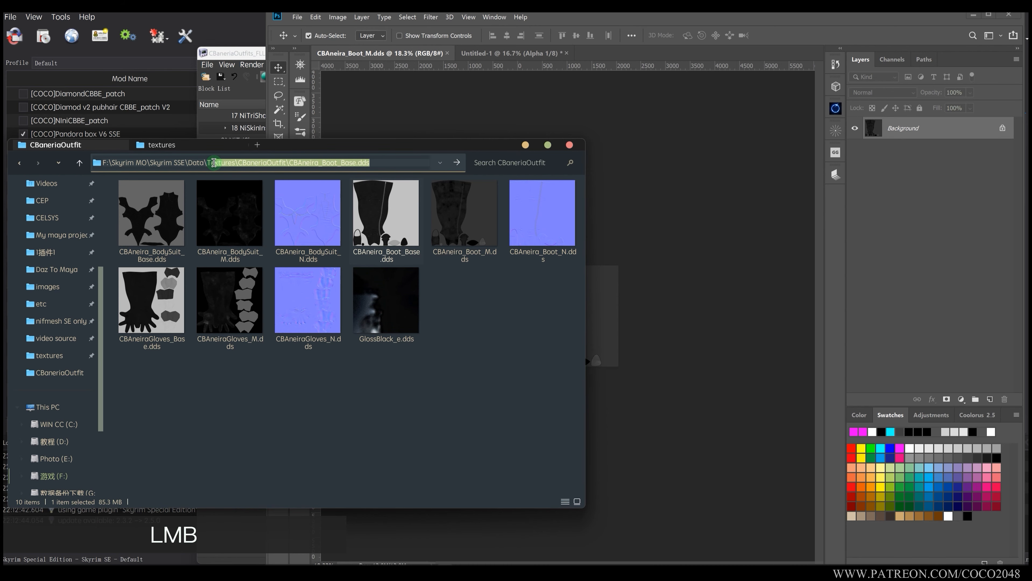
pyautogui.click(240, 53)
pyautogui.doubleClick(352, 227)
pyautogui.doubleClick(352, 228)
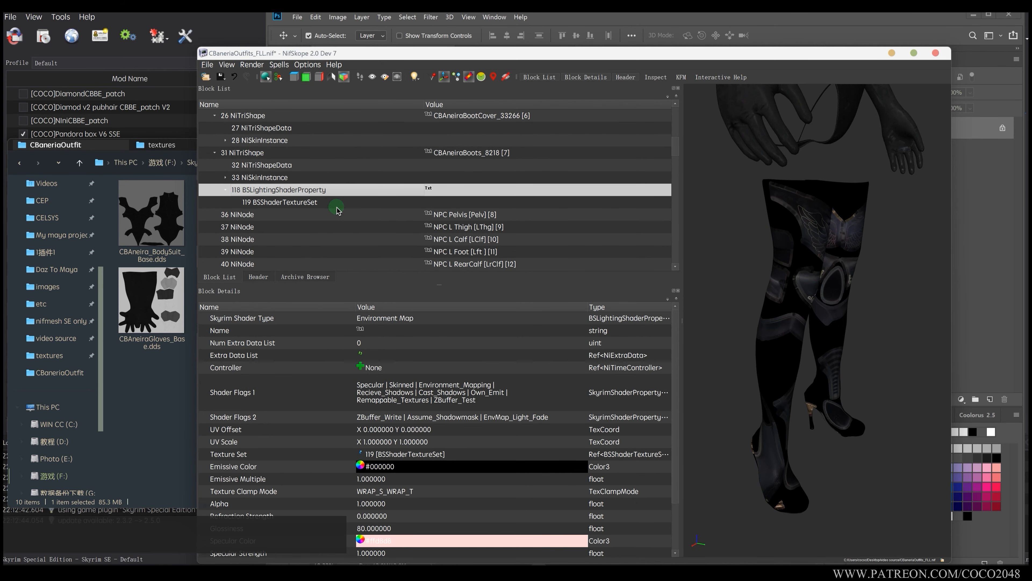
pyautogui.click(337, 205)
pyautogui.click(476, 355)
# Set the sixth texture entry of the boots' texture set to Textures\CBaneriaOutfit\CBAneira_Boot_M.dds.
pyautogui.click(163, 376)
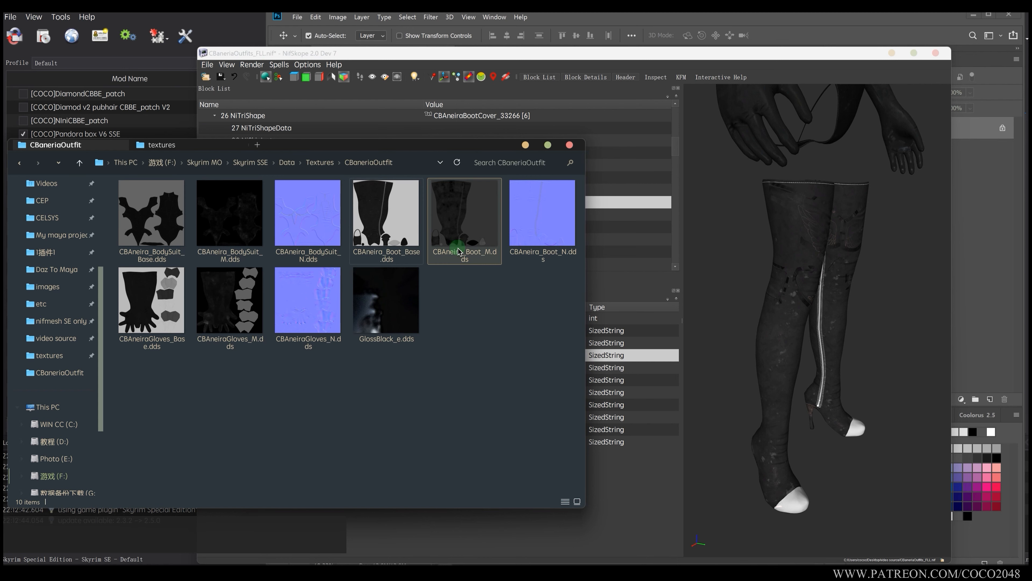
pyautogui.click(391, 163)
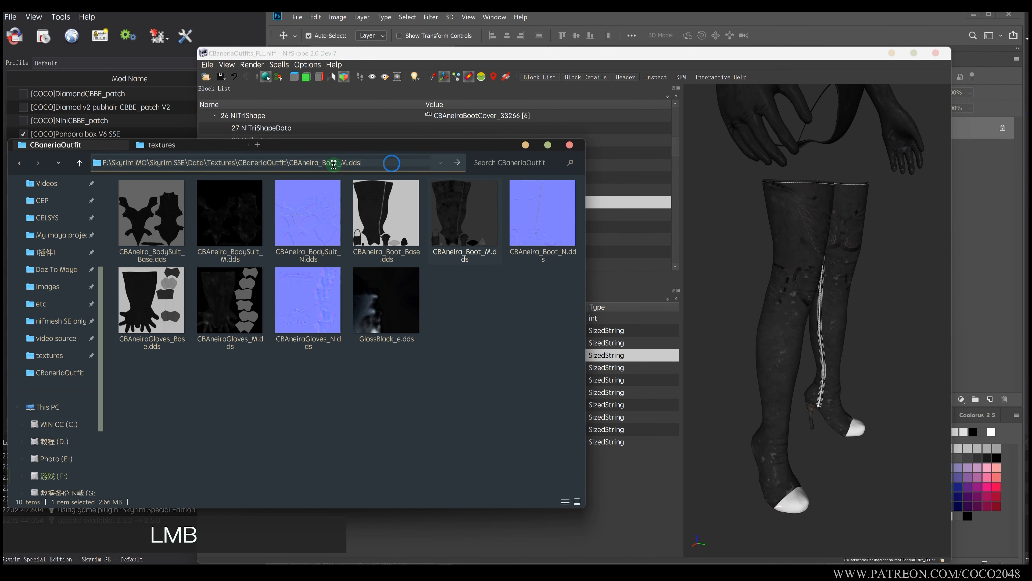
pyautogui.moveTo(391, 163); pyautogui.dragTo(207, 160)
pyautogui.hotkey('ctrl', 'c')
pyautogui.click(622, 329)
pyautogui.doubleClick(506, 405)
pyautogui.hotkey('ctrl', 'v')
pyautogui.click(500, 380)
# Replace the heels_n.dds entry in the boots' texture set with Textures\CBaneriaOutfit\CBAneira_Boot_N.dds.
pyautogui.click(161, 347)
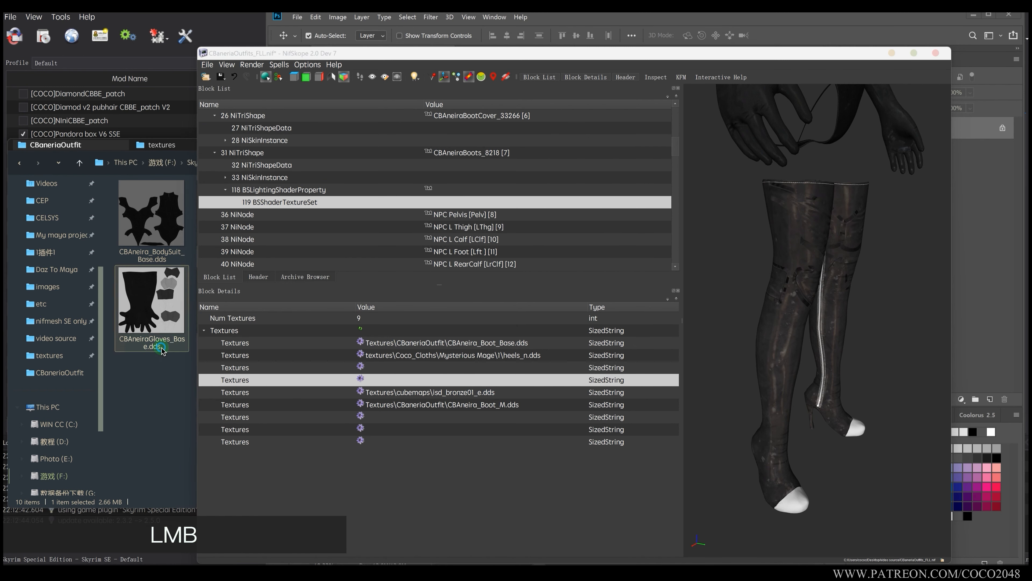
pyautogui.click(535, 257)
pyautogui.press('F2')
pyautogui.hotkey('ctrl', 'a')
pyautogui.hotkey('ctrl', 'c')
pyautogui.click(360, 161)
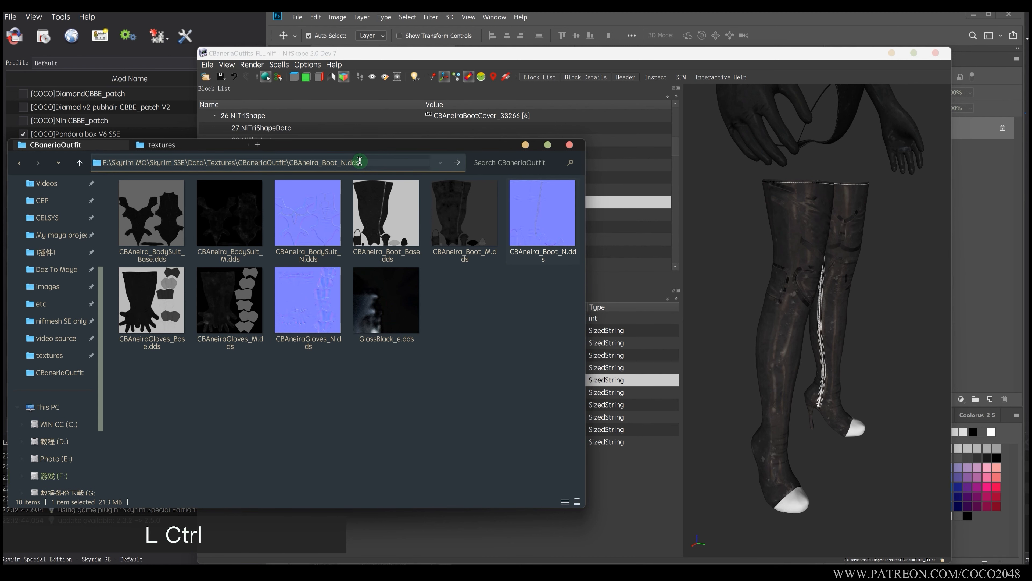
pyautogui.moveTo(359, 161); pyautogui.dragTo(229, 162)
pyautogui.hotkey('ctrl', 'c')
pyautogui.click(604, 373)
pyautogui.click(456, 392)
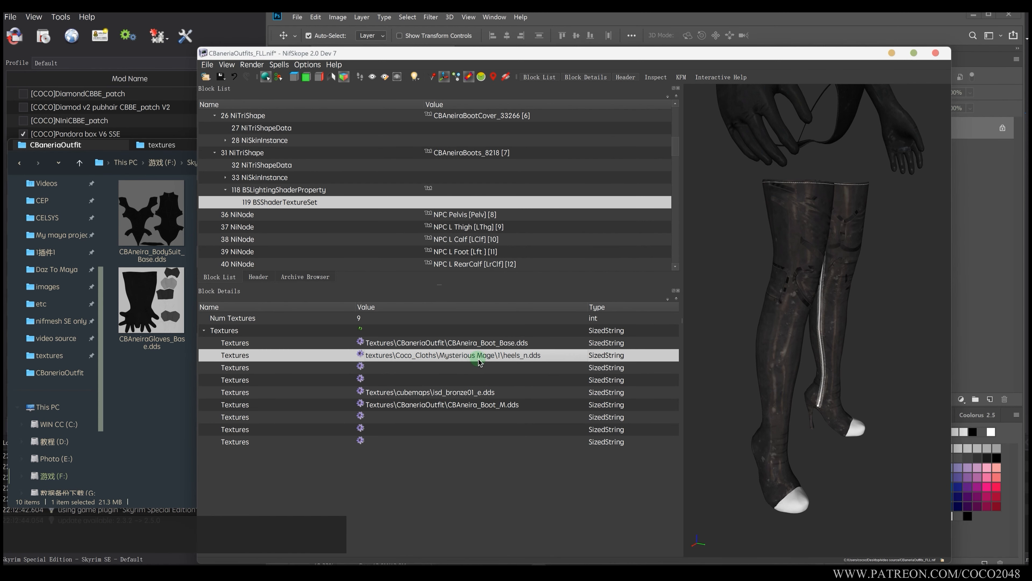
pyautogui.doubleClick(478, 357)
pyautogui.hotkey('ctrl', 'v')
pyautogui.click(474, 369)
# Copy the gloves' Textures\CBaneriaOutfit\GlossBlack_e.dds path into the fifth texture entry of the boots' texture set.
pyautogui.click(764, 133)
pyautogui.doubleClick(288, 151)
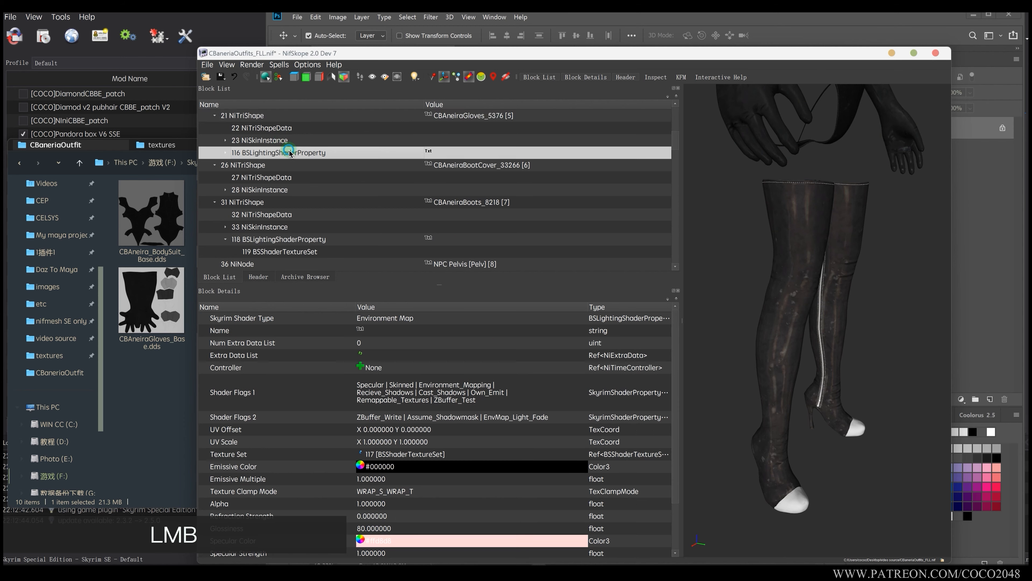
pyautogui.click(293, 202)
pyautogui.doubleClick(471, 391)
pyautogui.click(766, 359)
pyautogui.scroll(-2, 343, 252)
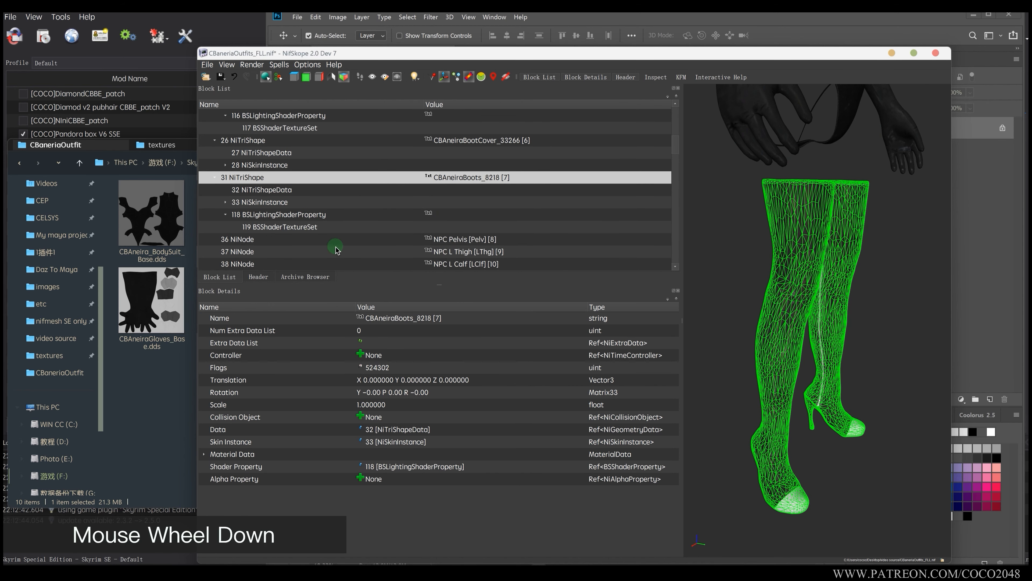
pyautogui.click(284, 226)
pyautogui.doubleClick(488, 391)
pyautogui.click(500, 368)
# Inspect the textured boots from several angles in the NifSkope viewport.
pyautogui.moveTo(784, 332); pyautogui.dragTo(834, 293)
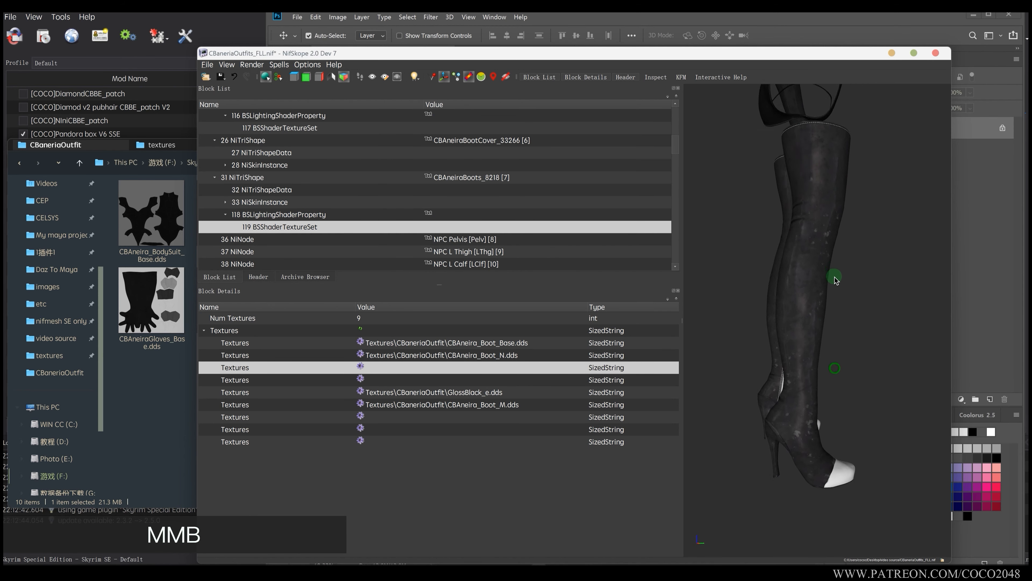
pyautogui.scroll(4, 834, 281)
pyautogui.moveTo(861, 384); pyautogui.dragTo(783, 427)
pyautogui.click(780, 431)
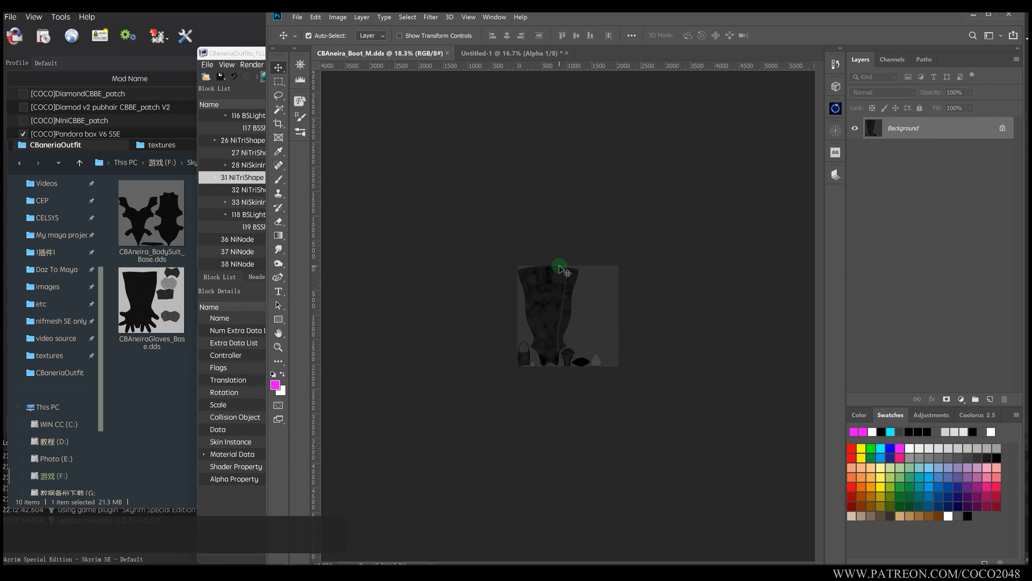
# In Photoshop, undo back to the layered boot document, hide the layers above Group 1 and view Layer 0.
pyautogui.scroll(3, 562, 268)
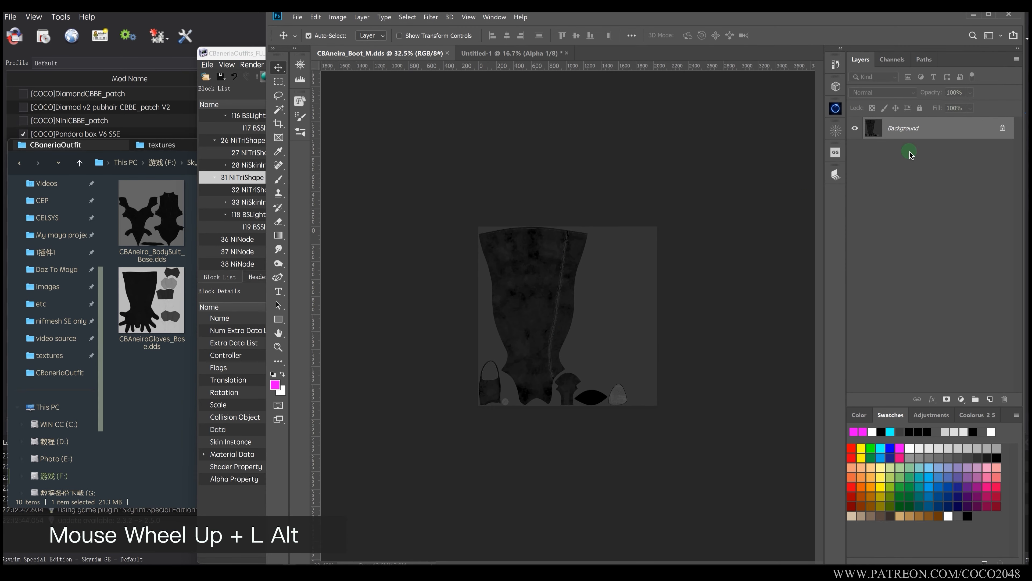
pyautogui.hotkey('ctrl', 'z')
pyautogui.moveTo(855, 150); pyautogui.dragTo(853, 232)
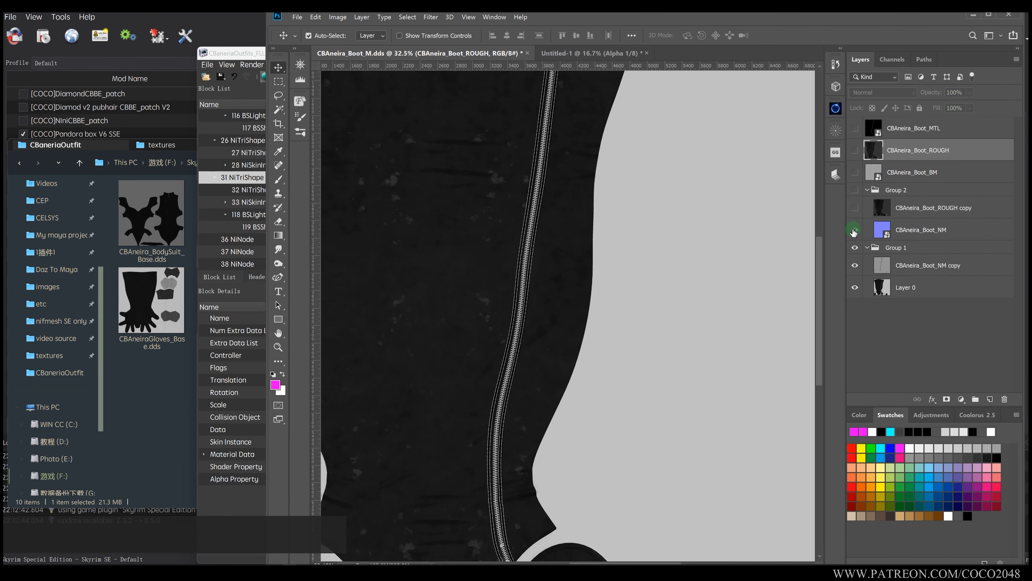
pyautogui.click(900, 286)
pyautogui.scroll(-2, 553, 300)
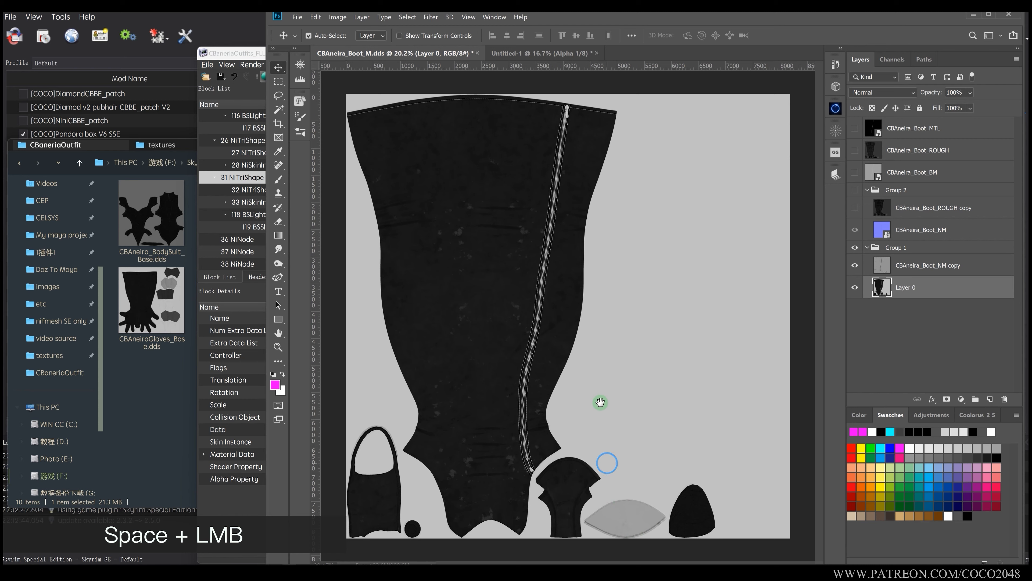
pyautogui.moveTo(599, 403); pyautogui.dragTo(603, 433)
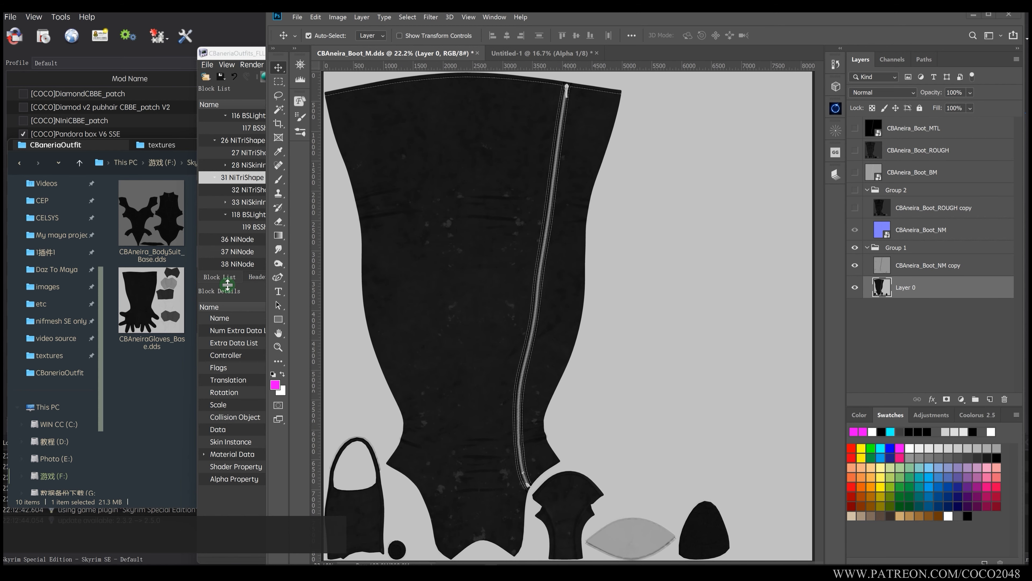
# In NifSkope, examine the outfit's boots and the boot cover mesh close up and from a distance.
pyautogui.click(240, 304)
pyautogui.moveTo(806, 344); pyautogui.dragTo(801, 310)
pyautogui.scroll(-5, 799, 228)
pyautogui.scroll(4, 788, 341)
pyautogui.scroll(-5, 781, 332)
pyautogui.moveTo(802, 310); pyautogui.dragTo(768, 257)
pyautogui.scroll(4, 818, 350)
pyautogui.scroll(-3, 717, 177)
pyautogui.moveTo(718, 177); pyautogui.dragTo(748, 183)
pyautogui.click(505, 77)
pyautogui.moveTo(824, 268); pyautogui.dragTo(792, 325)
pyautogui.click(800, 332)
pyautogui.click(988, 312)
# Close all open Photoshop documents without saving the changes.
pyautogui.rightClick(480, 55)
pyautogui.click(515, 85)
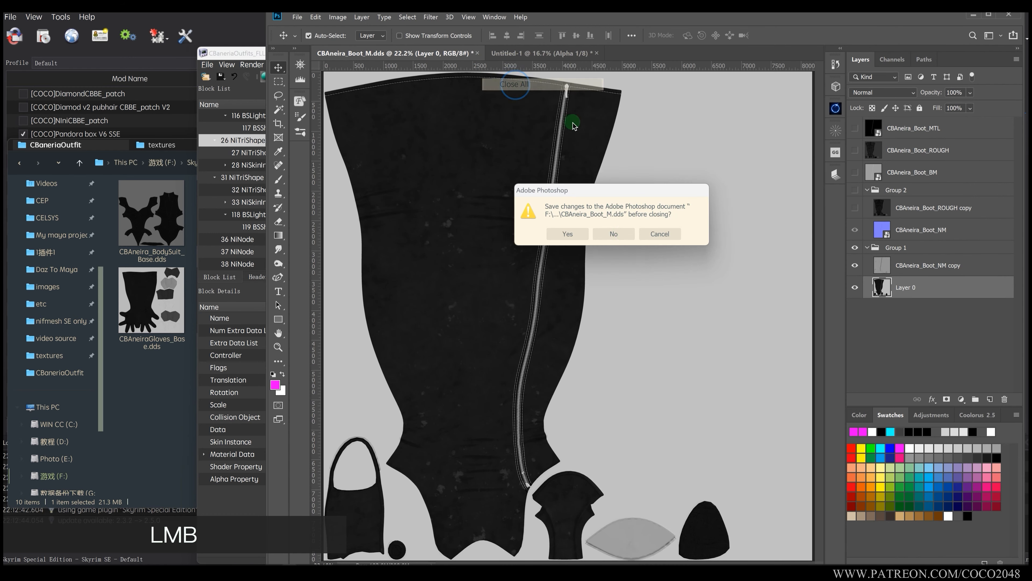
pyautogui.click(613, 233)
# Review the exported DDS files in the CBaneriaOutfit texture folder and view the boot cover mesh in NifSkope.
pyautogui.click(161, 385)
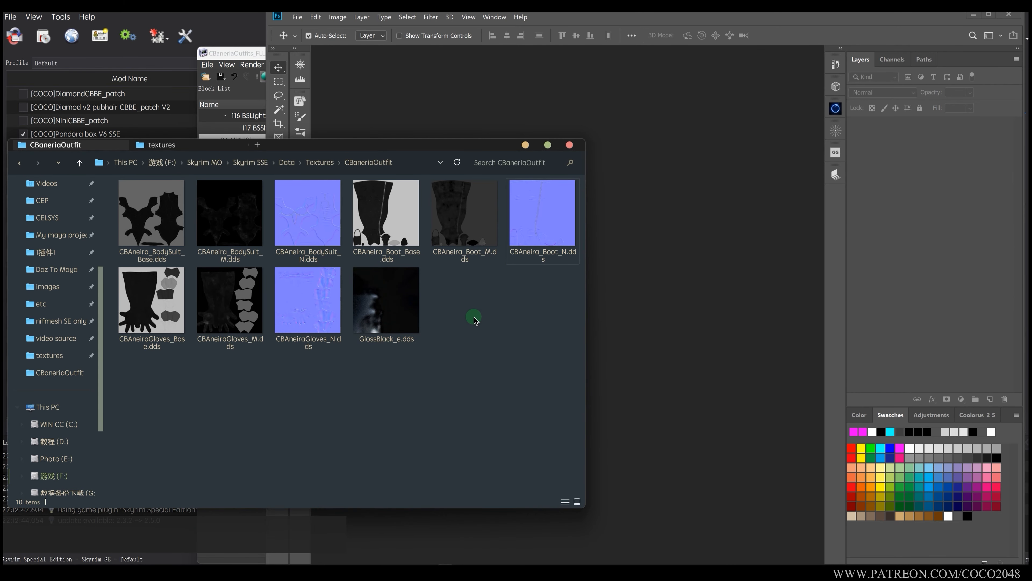
pyautogui.click(320, 162)
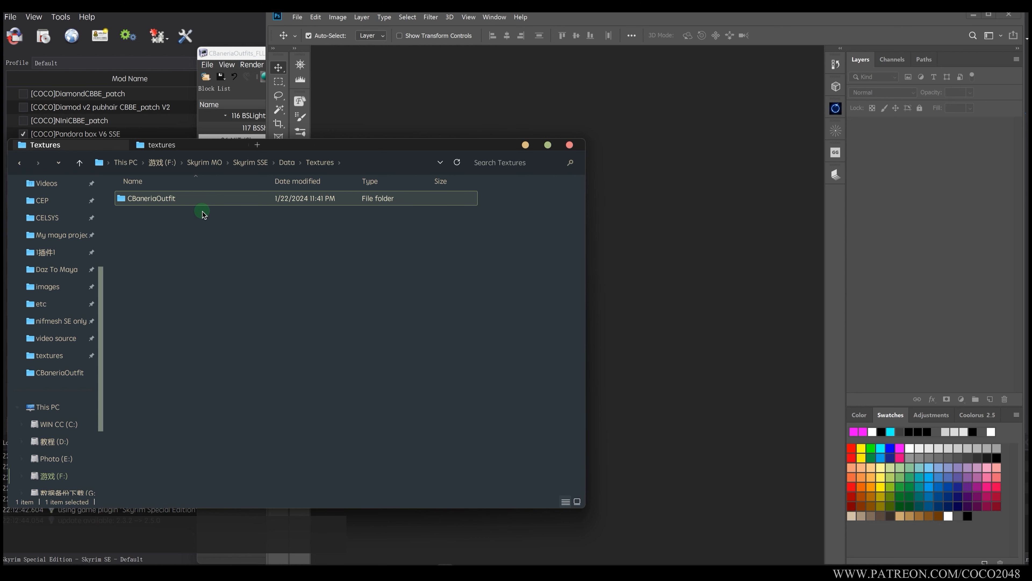
pyautogui.doubleClick(196, 199)
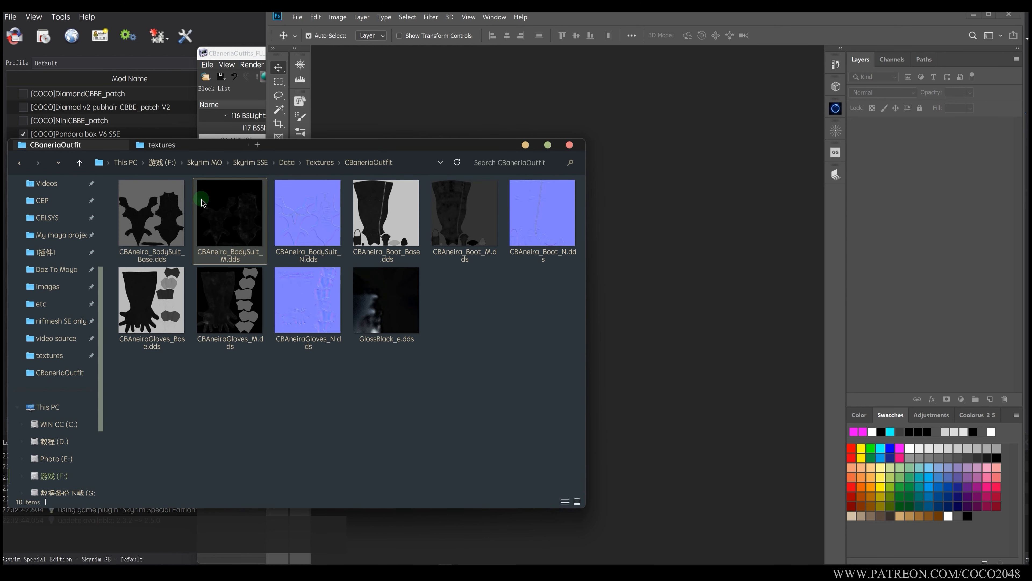
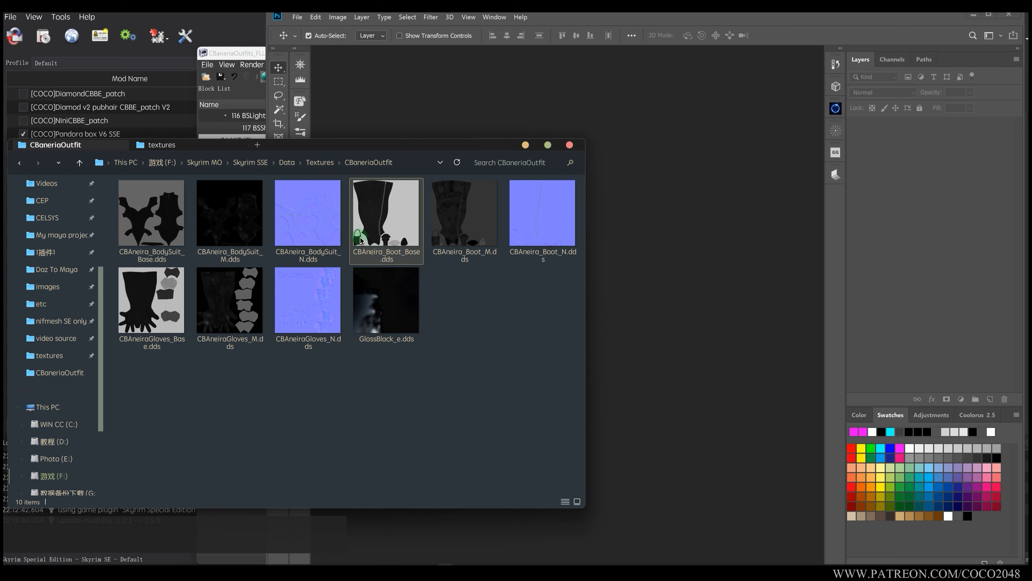
pyautogui.click(238, 53)
pyautogui.middleClick(751, 315)
# Open CBAneiraSet_BootCover_Base.jpg from the video source textures folder in Photoshop.
pyautogui.click(138, 384)
pyautogui.click(173, 145)
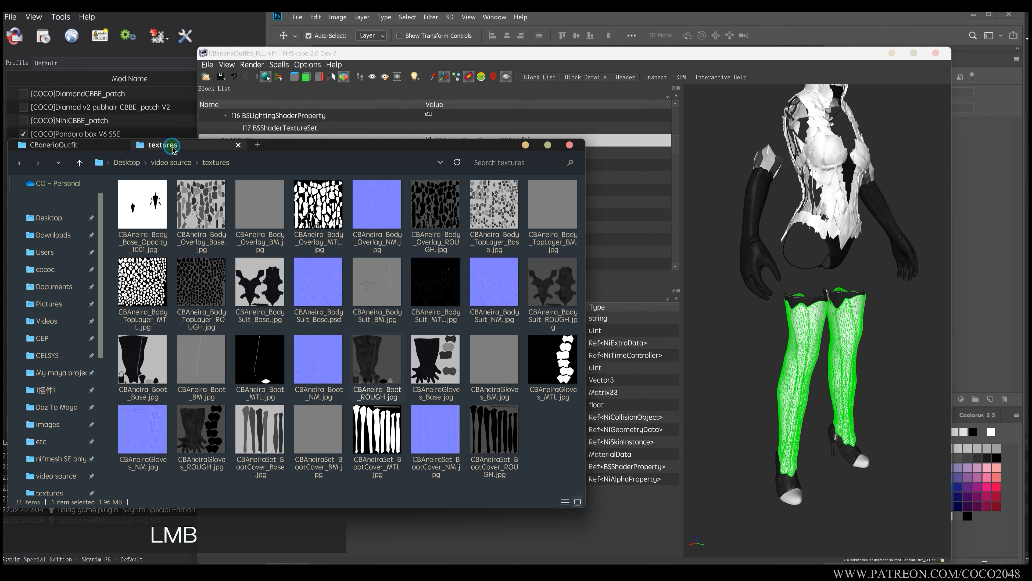
pyautogui.click(1002, 272)
pyautogui.click(201, 293)
pyautogui.doubleClick(262, 431)
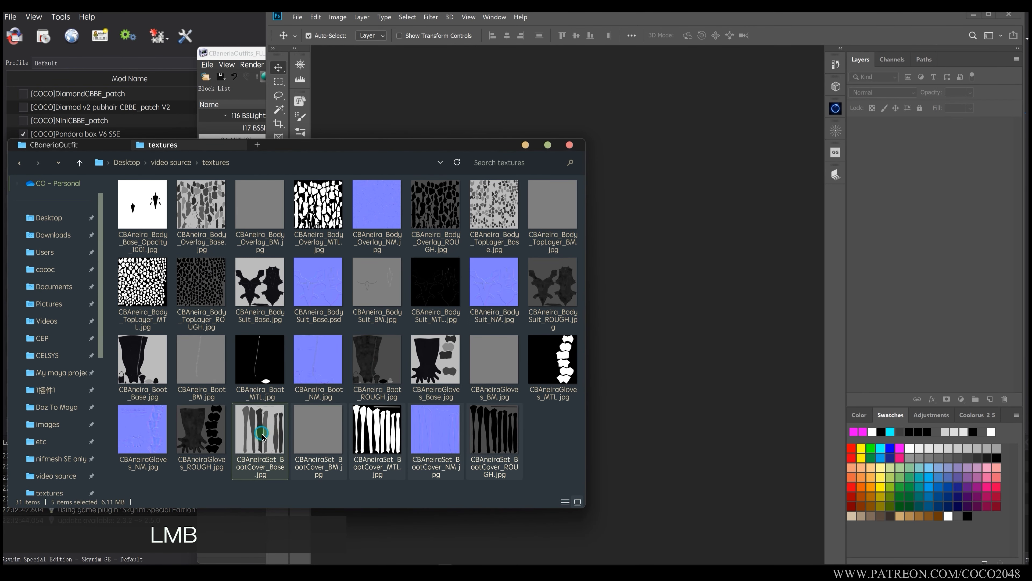
pyautogui.click(265, 430)
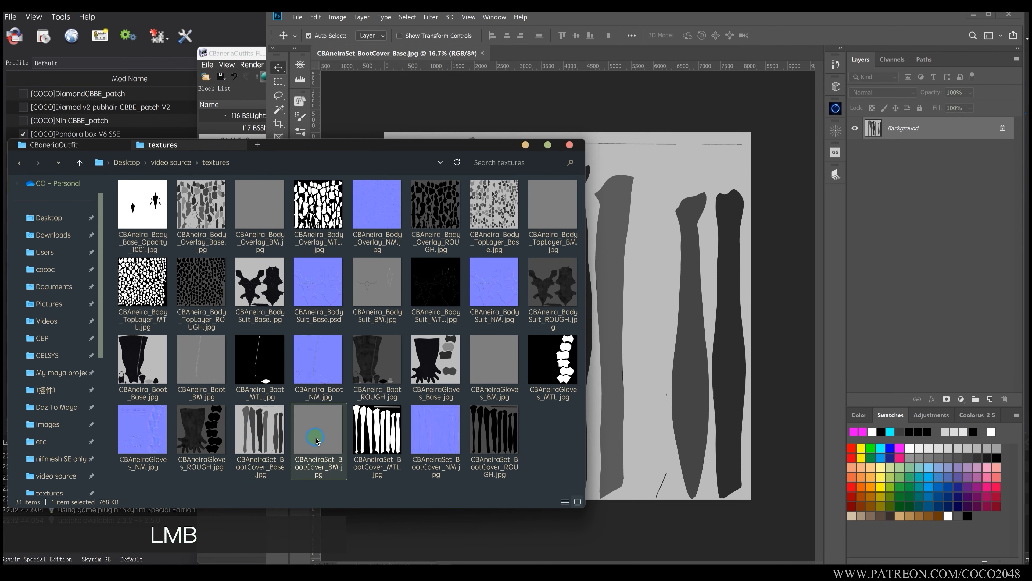
# Place CBAneiraSet_BootCover_ROUGH.jpg and CBAneiraSet_BootCover_NM.jpg as layers above the base image and hide both.
pyautogui.moveTo(490, 432); pyautogui.dragTo(594, 368)
pyautogui.press('Return')
pyautogui.moveTo(434, 432); pyautogui.dragTo(607, 386)
pyautogui.press('Return')
pyautogui.moveTo(851, 150); pyautogui.dragTo(851, 134)
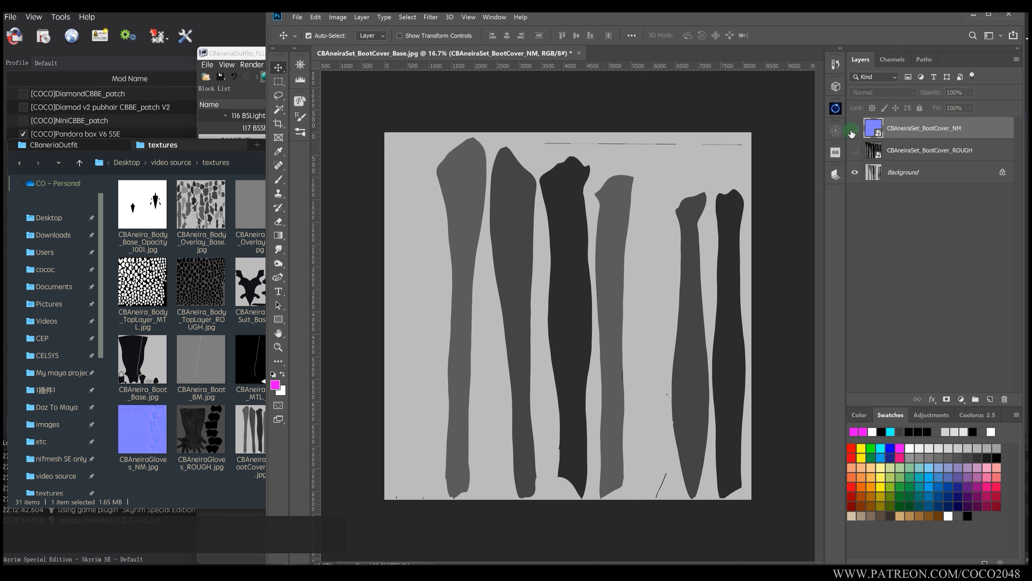
pyautogui.click(877, 174)
pyautogui.click(858, 154)
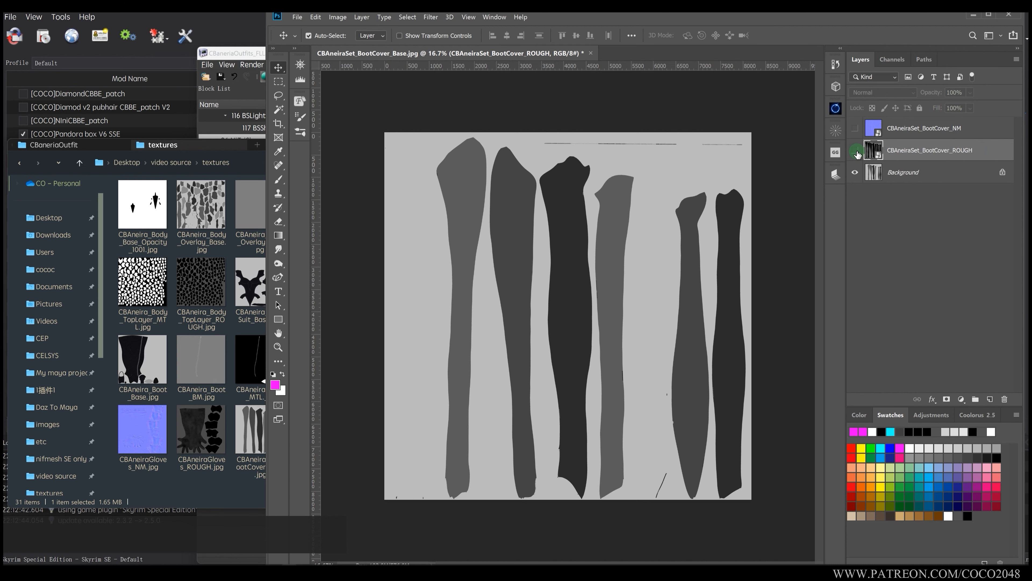
# Duplicate the CBAneiraSet_BootCover_NM layer directly above the Background and rasterize the copy.
pyautogui.click(895, 174)
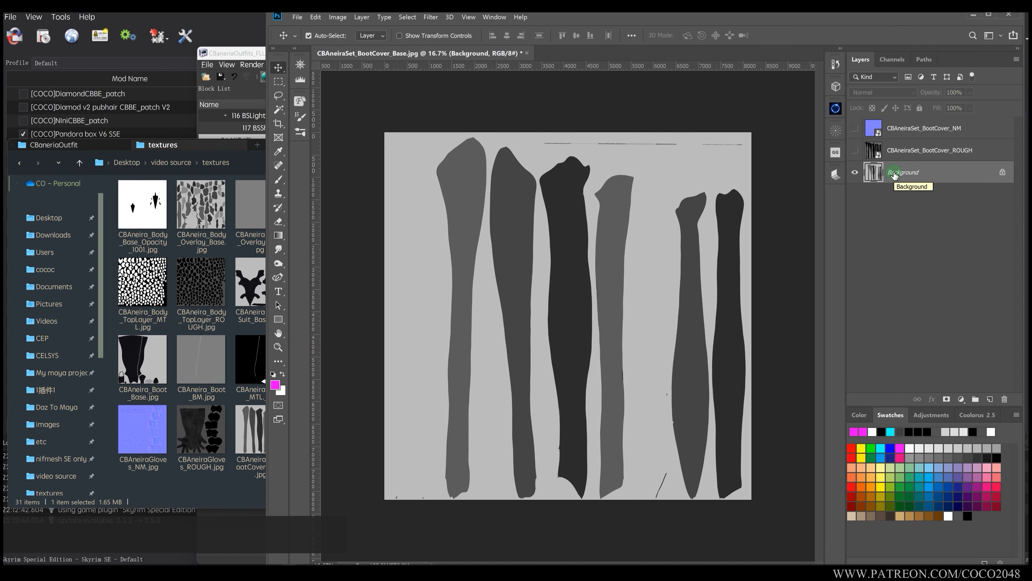
pyautogui.click(855, 129)
pyautogui.moveTo(925, 130); pyautogui.dragTo(917, 162)
pyautogui.click(856, 172)
pyautogui.rightClick(910, 173)
pyautogui.click(826, 306)
# Desaturate the CBAneiraSet_BootCover_NM copy layer and set its blend mode to Soft Light.
pyautogui.hotkey('ctrl', 'shift', 'u')
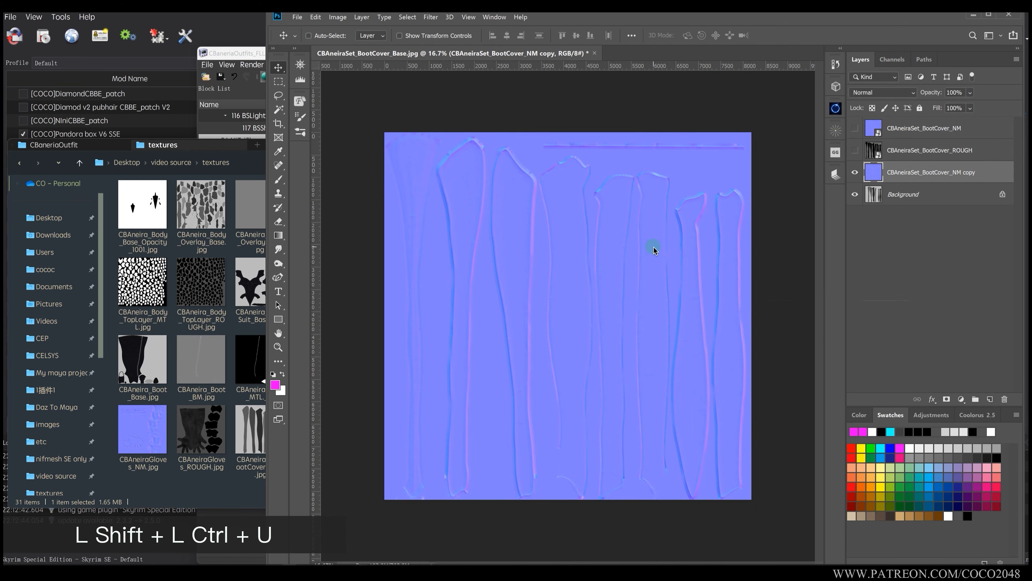
pyautogui.hotkey('ctrl', 'l')
pyautogui.moveTo(132, 375); pyautogui.dragTo(252, 378)
pyautogui.click(874, 175)
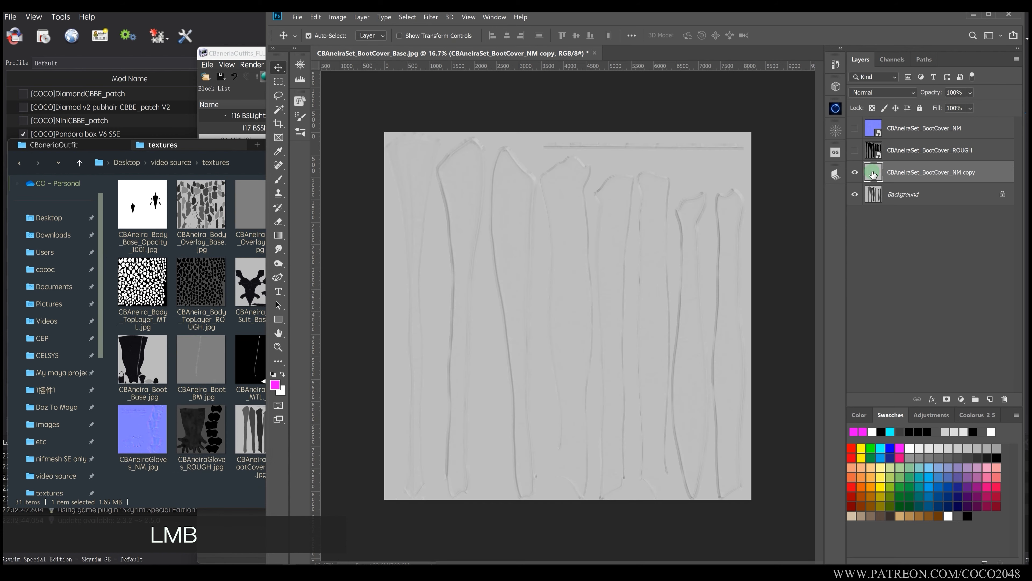
pyautogui.click(882, 92)
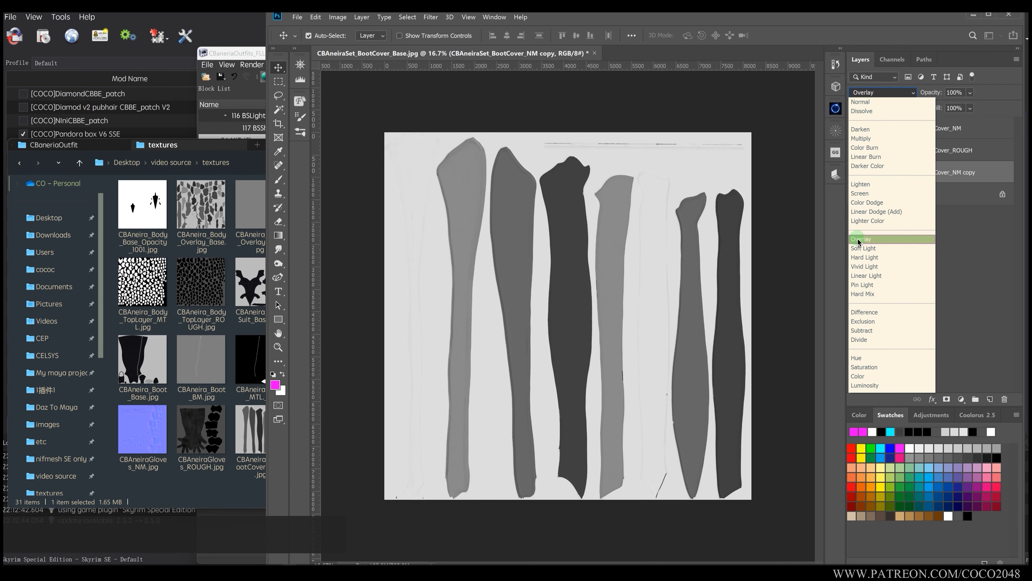
pyautogui.click(882, 247)
# Darken the CBAneiraSet_BootCover_NM copy with Levels by shifting the midtone input towards the highlights.
pyautogui.hotkey('ctrl', 'l')
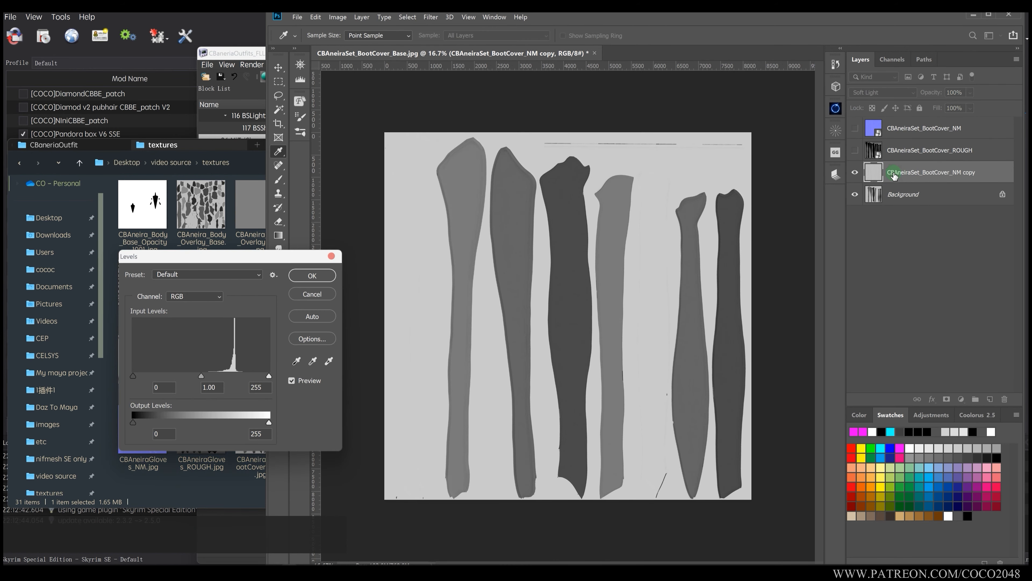
pyautogui.moveTo(204, 379); pyautogui.dragTo(250, 376)
pyautogui.click(213, 384)
pyautogui.click(312, 276)
pyautogui.keyDown('alt'); pyautogui.scroll(2, 530, 224); pyautogui.keyUp('alt')
pyautogui.keyDown('alt'); pyautogui.scroll(-3, 548, 224); pyautogui.keyUp('alt')
pyautogui.press('v')
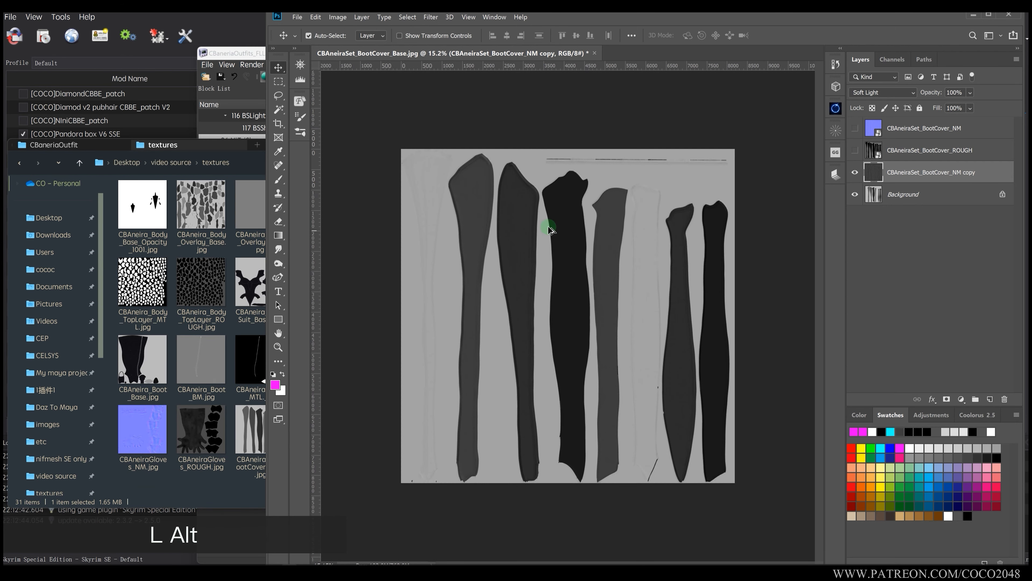
# Flatten the boot cover image into a single Background layer.
pyautogui.click(897, 195)
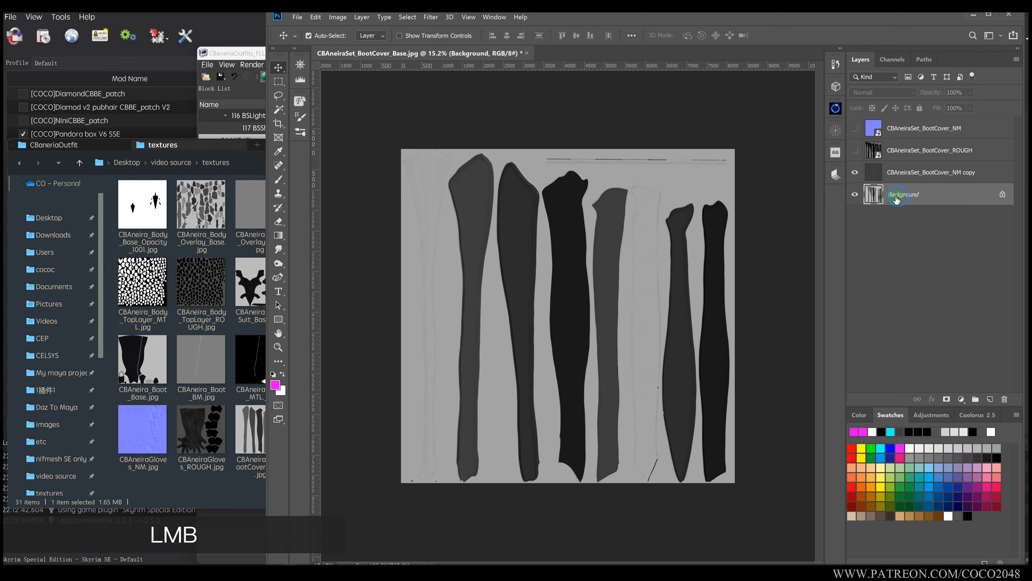
pyautogui.rightClick(887, 208)
pyautogui.click(914, 300)
# Save the flattened boot cover image as CBAneiraSet_BootCover_Base.dds in the Data\Textures\CBaneriaOutfit folder, exported in BC3 format.
pyautogui.hotkey('ctrl', 'shift', 's')
pyautogui.click(368, 251)
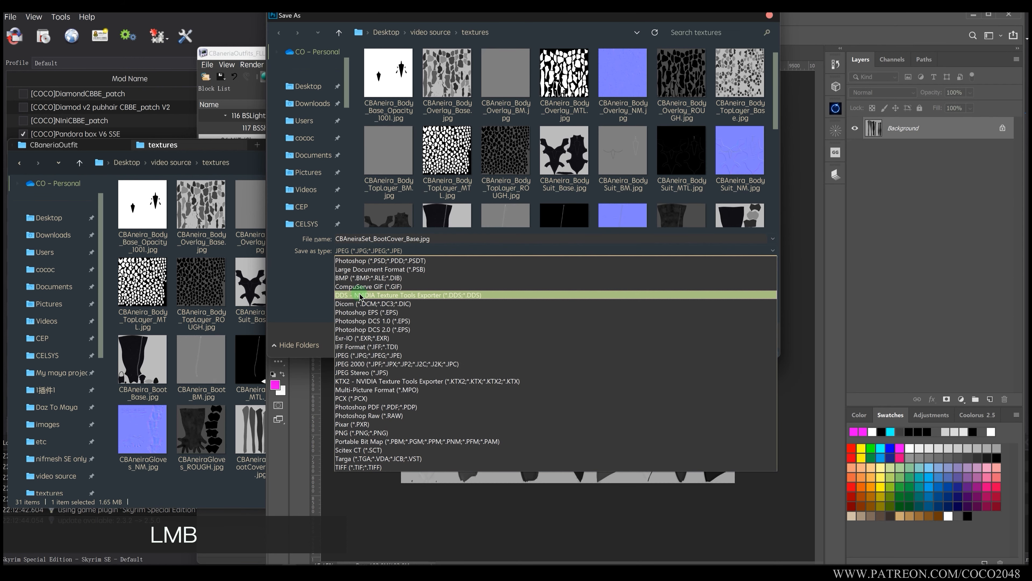
pyautogui.click(360, 296)
pyautogui.click(229, 195)
pyautogui.click(55, 144)
pyautogui.click(410, 163)
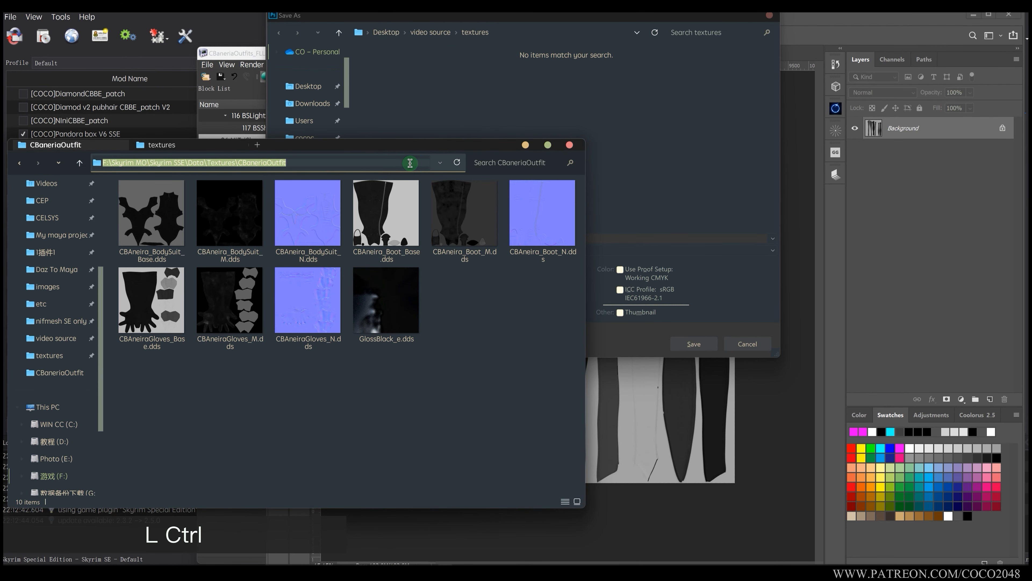
pyautogui.hotkey('ctrl', 'c')
pyautogui.click(530, 33)
pyautogui.hotkey('ctrl', 'v')
pyautogui.press('Return')
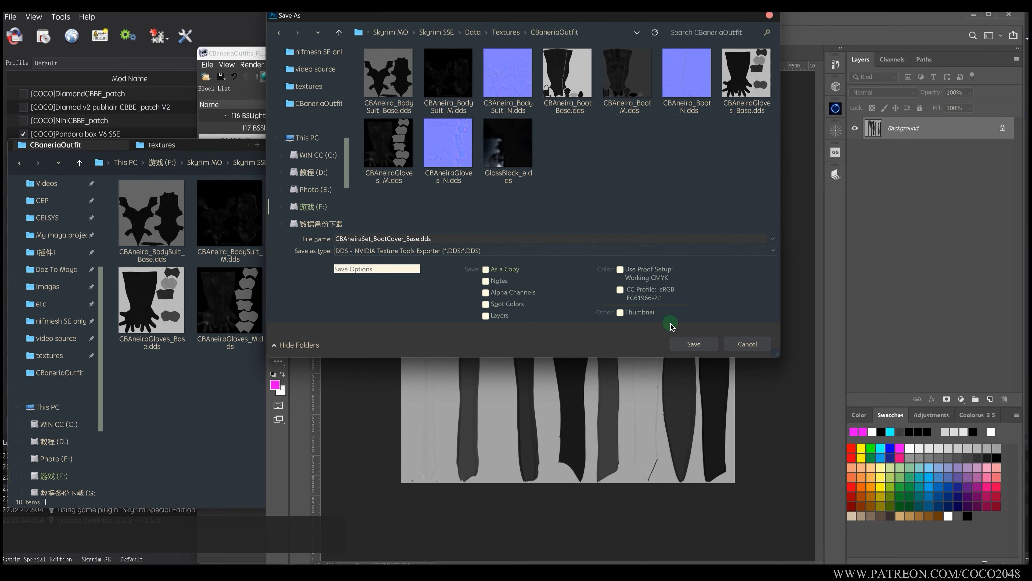
pyautogui.click(691, 343)
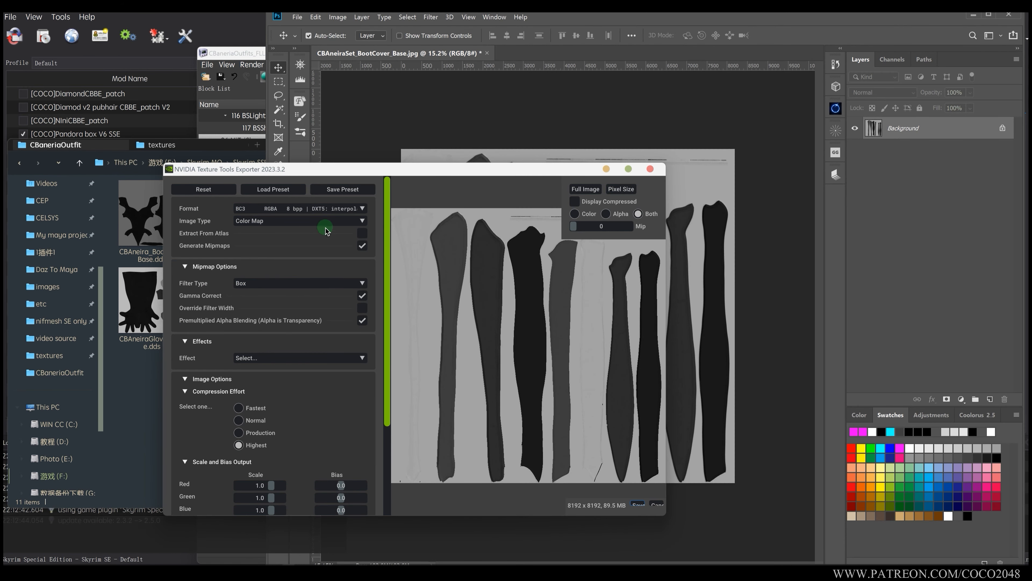
pyautogui.click(638, 504)
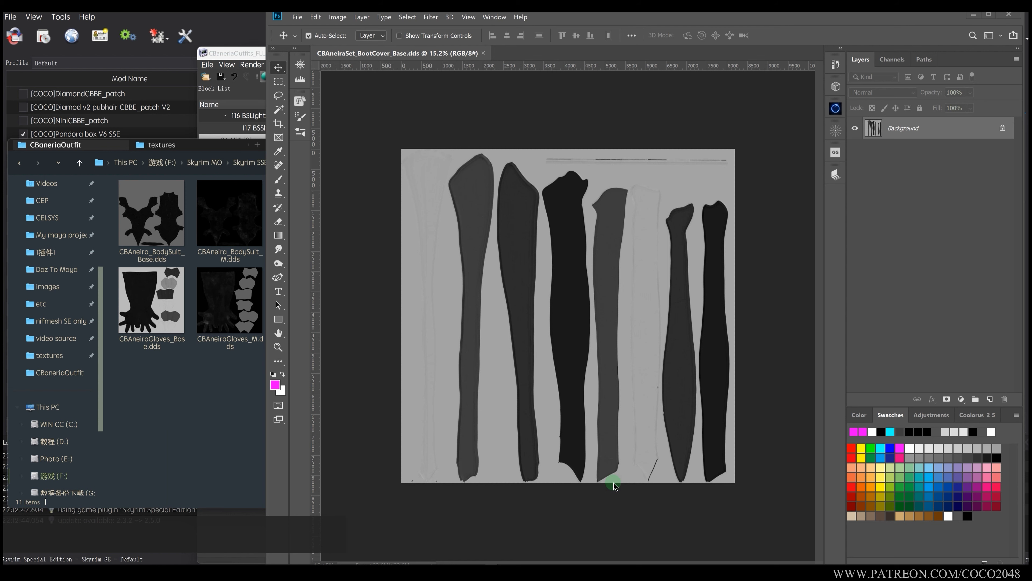
# Undo the flattening to bring back the boot cover image's separate layers.
pyautogui.click(204, 389)
pyautogui.click(175, 146)
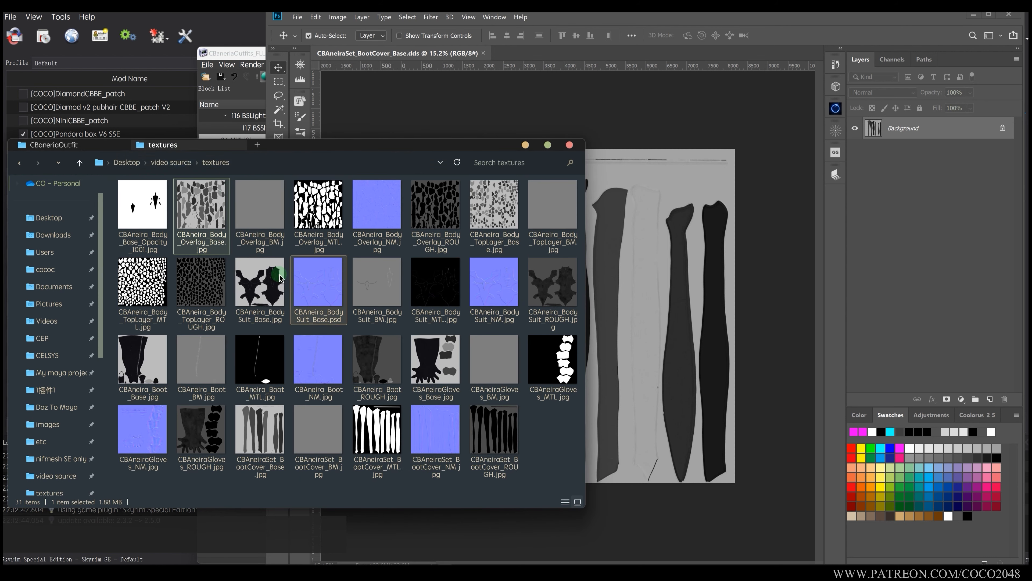
pyautogui.click(87, 143)
pyautogui.middleClick(859, 282)
pyautogui.hotkey('ctrl', 'z')
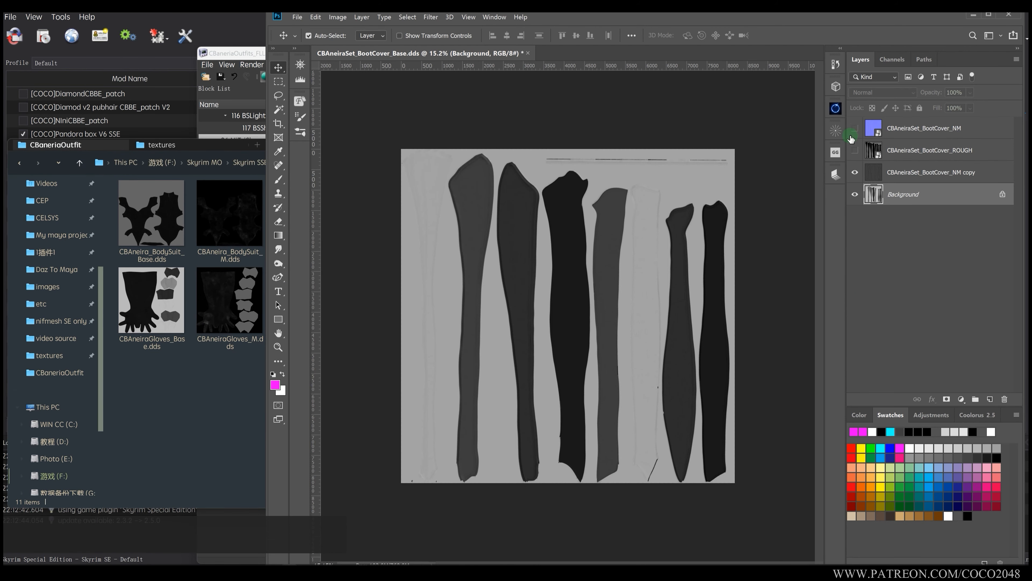
# Try a duplicate of the CBAneiraSet_BootCover_NM copy above the visible CBAneiraSet_BootCover_NM layer, with its blend mode set to Normal.
pyautogui.moveTo(855, 129); pyautogui.dragTo(876, 141)
pyautogui.click(879, 171)
pyautogui.click(856, 128)
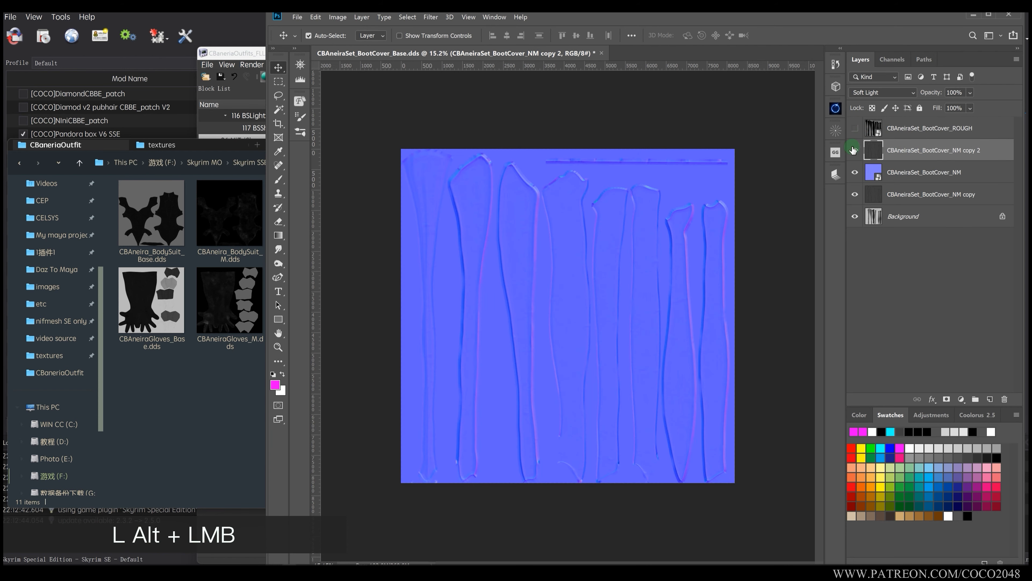
pyautogui.click(853, 150)
pyautogui.click(882, 93)
pyautogui.click(883, 99)
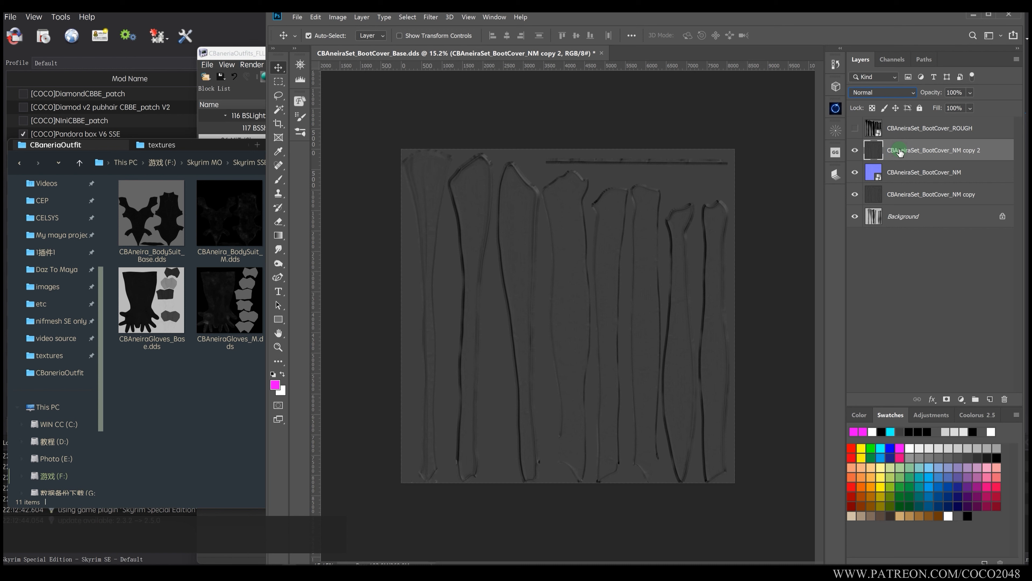
pyautogui.click(902, 152)
# Undo the blend mode change and the duplication of the CBAneiraSet_BootCover_NM copy.
pyautogui.hotkey('ctrl', 'z')
pyautogui.hotkey('ctrl', 'z')
pyautogui.hotkey('ctrl', 'z')
pyautogui.hotkey('ctrl', 'z')
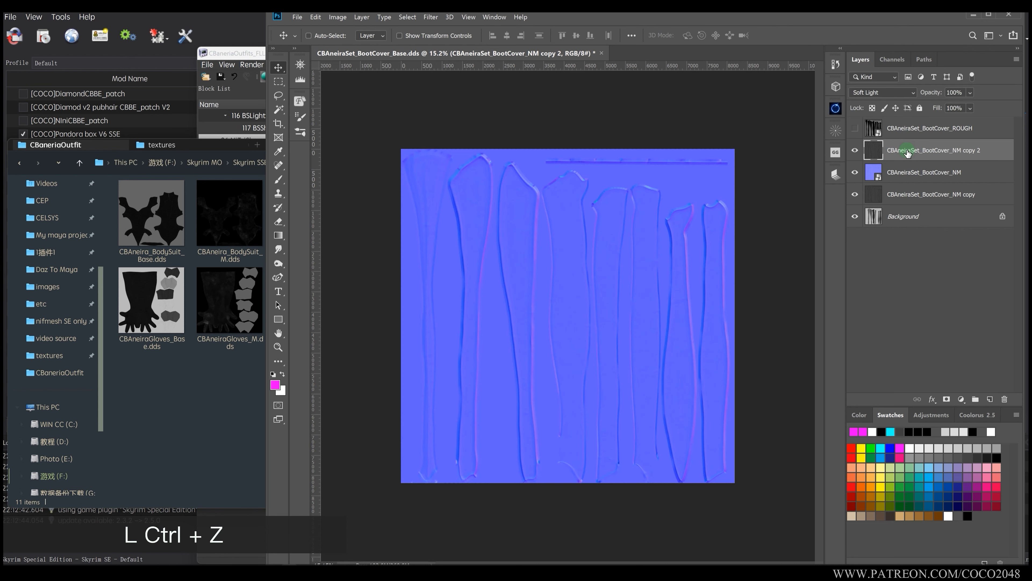
# Rasterize the CBAneiraSet_BootCover_ROUGH layer.
pyautogui.click(897, 130)
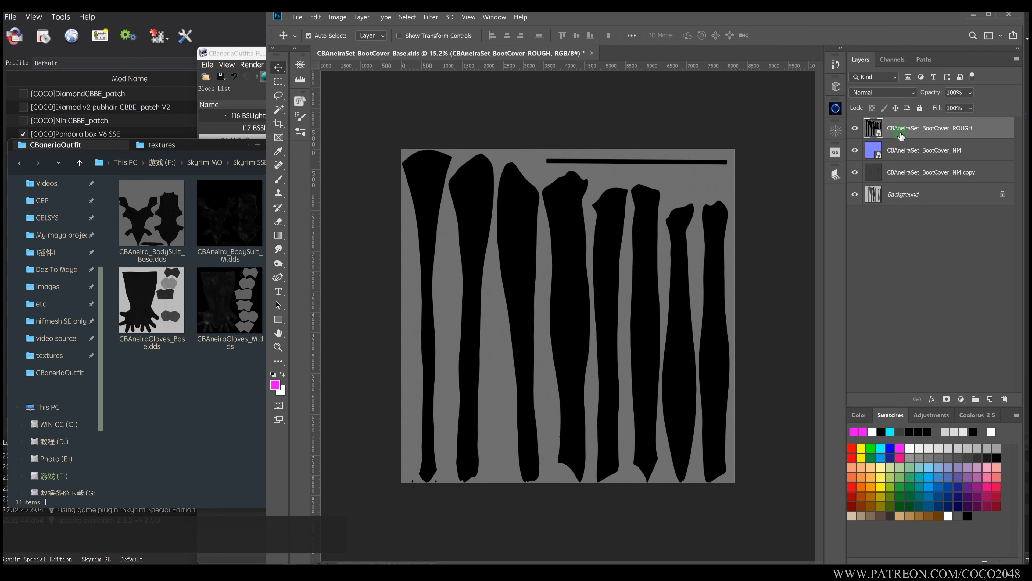
pyautogui.rightClick(897, 122)
pyautogui.click(891, 59)
pyautogui.rightClick(901, 130)
pyautogui.click(890, 61)
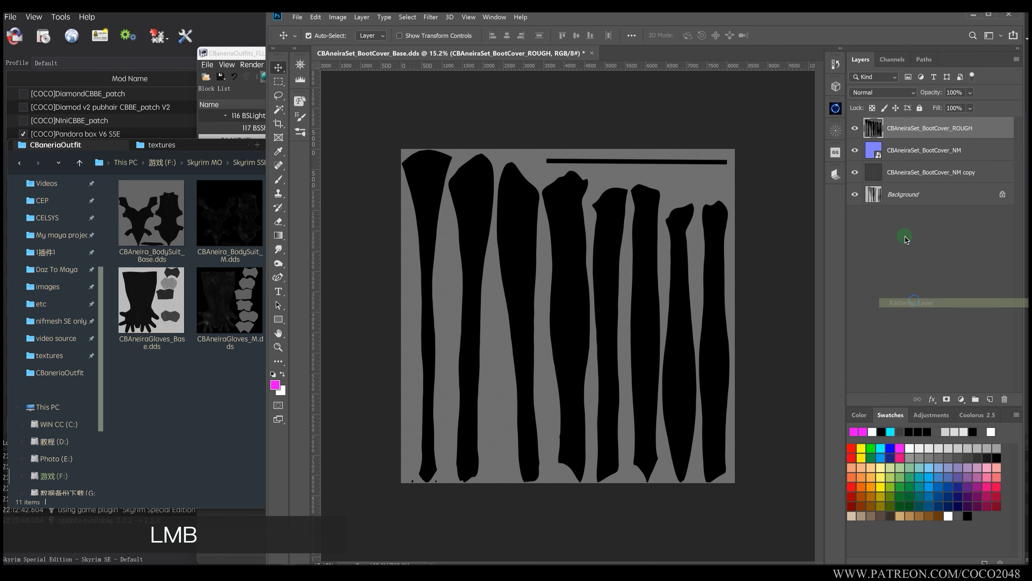
# Hide the CBAneiraSet_BootCover_ROUGH and CBAneiraSet_BootCover_NM layers and compare the image with and without the Soft Light copy.
pyautogui.click(887, 196)
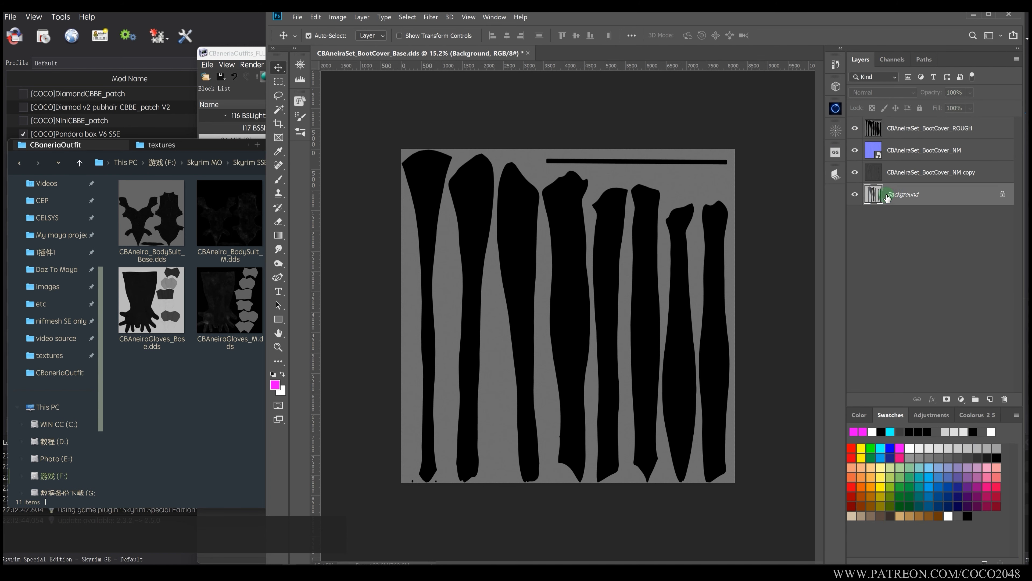
pyautogui.moveTo(856, 147); pyautogui.dragTo(855, 129)
pyautogui.click(856, 173)
pyautogui.click(894, 173)
pyautogui.click(856, 174)
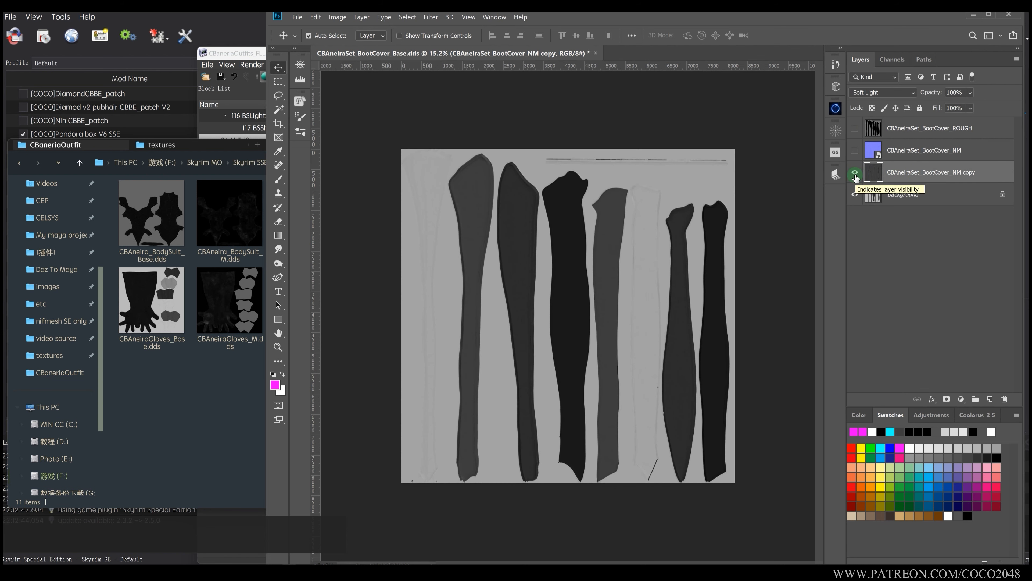
pyautogui.rightClick(908, 169)
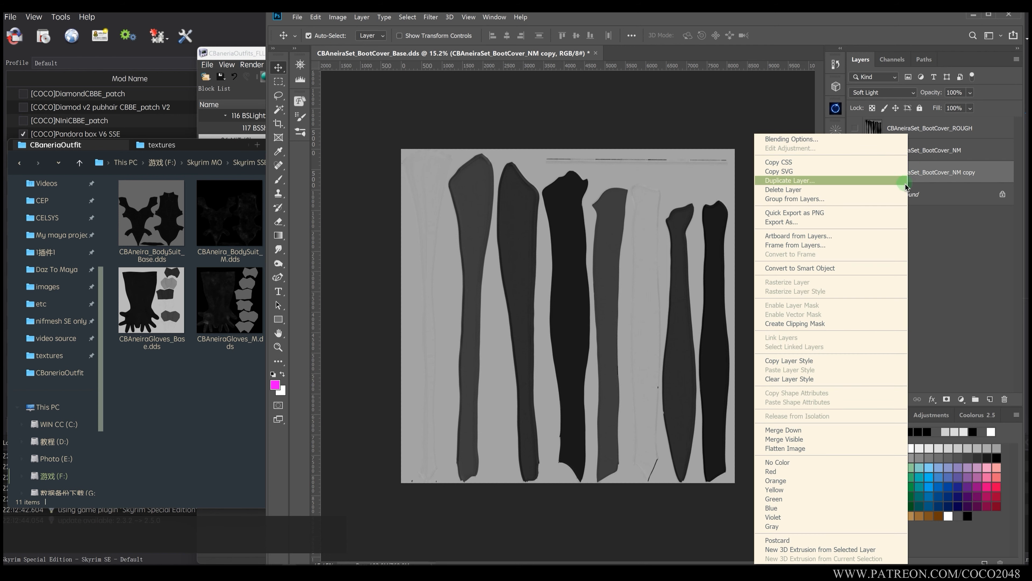
pyautogui.click(934, 235)
# Duplicate the Red channel of the boot cover image into a new document.
pyautogui.click(893, 60)
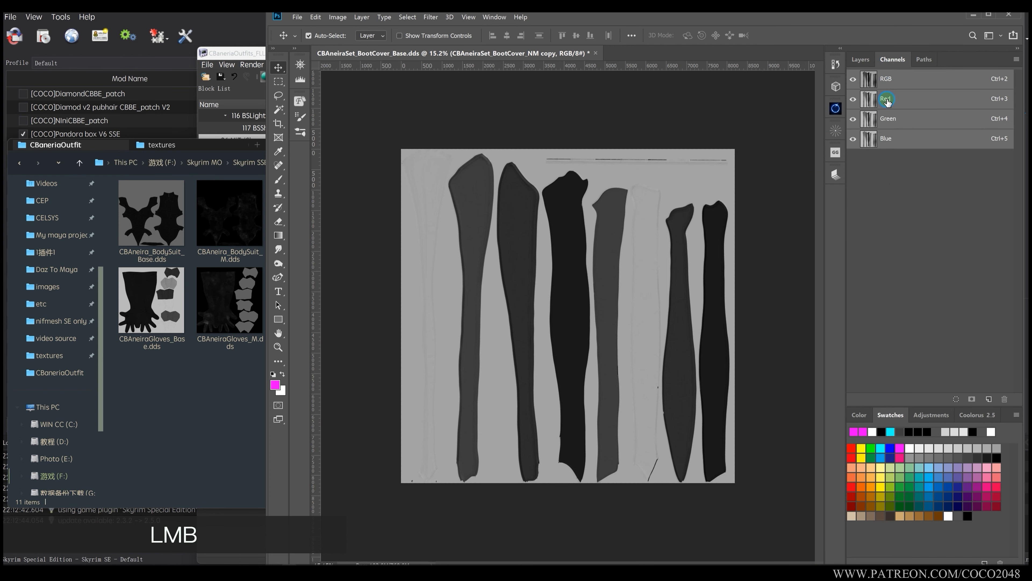
pyautogui.rightClick(890, 99)
pyautogui.click(912, 105)
pyautogui.click(513, 201)
pyautogui.click(502, 218)
pyautogui.click(608, 161)
# Duplicate the new document's Alpha 1 channel back into CBAneiraSet_BootCover_Base.dds.
pyautogui.rightClick(892, 79)
pyautogui.click(914, 86)
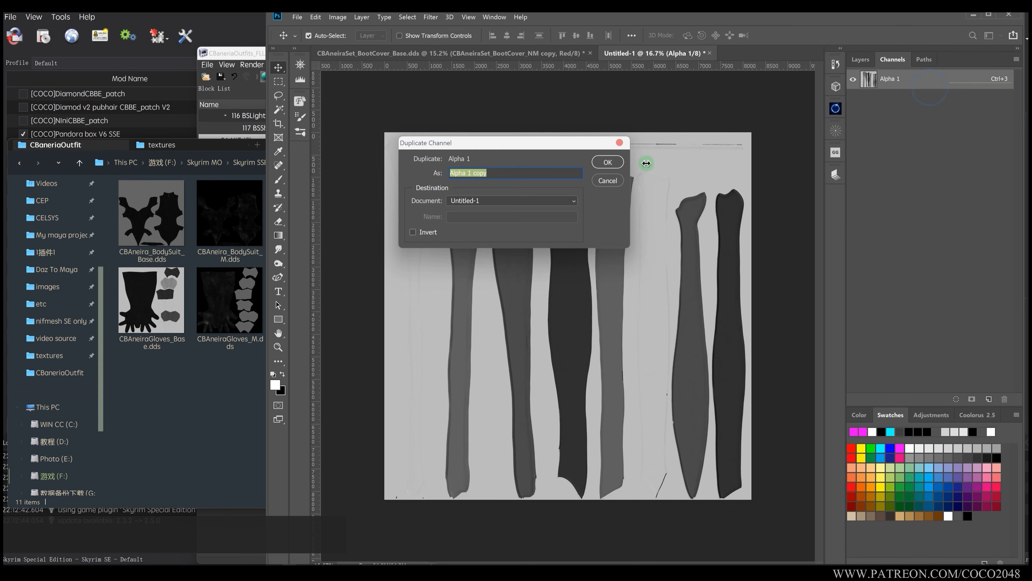
pyautogui.click(503, 200)
pyautogui.click(491, 210)
pyautogui.click(605, 163)
# With the CBAneiraSet_BootCover_NM layer selected, darken the Alpha 1 channel with Levels by lowering the output white level to 44.
pyautogui.click(860, 59)
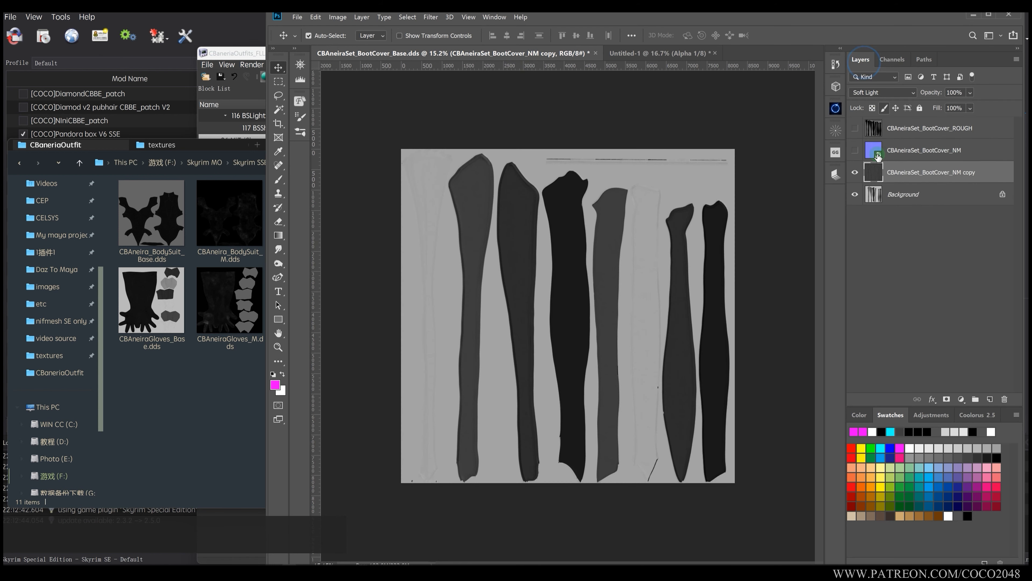
pyautogui.click(910, 167)
pyautogui.click(892, 59)
pyautogui.click(869, 159)
pyautogui.hotkey('ctrl', 'l')
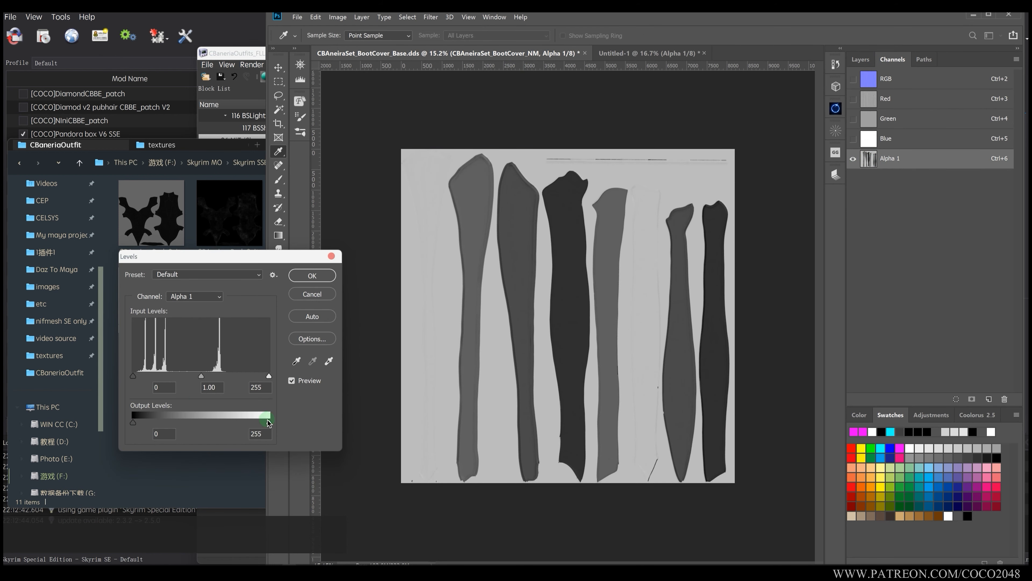
pyautogui.moveTo(268, 422); pyautogui.dragTo(147, 419)
pyautogui.click(313, 275)
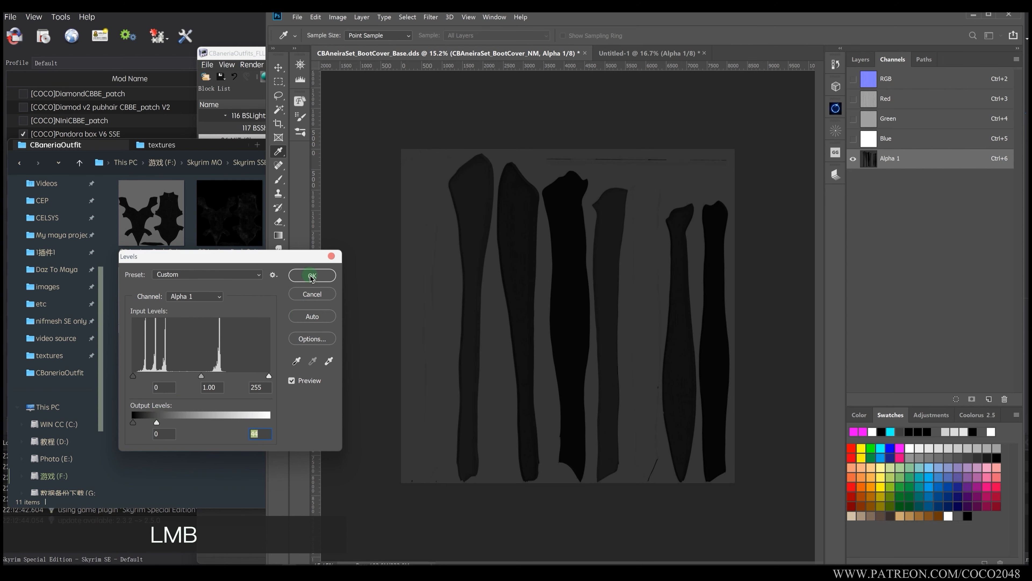
pyautogui.press('v')
# Flatten the boot cover image with the normal map showing into a single Background layer.
pyautogui.click(860, 59)
pyautogui.rightClick(880, 328)
pyautogui.click(788, 448)
# Save the flattened normal map with alpha channels under the name CBAneiraSet_BootCover_N.dds and close the texture exporter.
pyautogui.hotkey('ctrl', 'shift', 's')
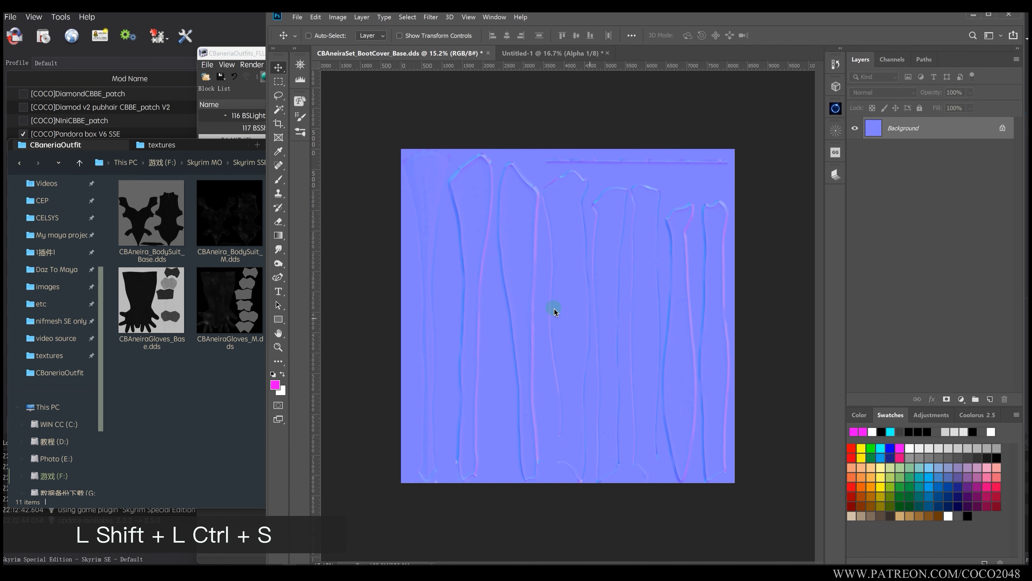
pyautogui.moveTo(407, 239); pyautogui.dragTo(441, 241)
pyautogui.press('capslock')
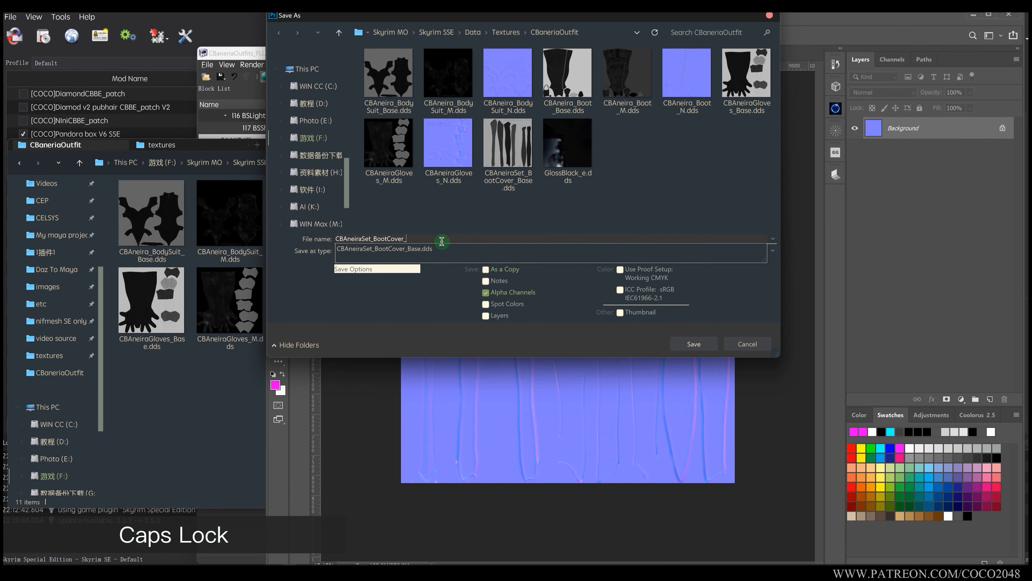
pyautogui.click(694, 344)
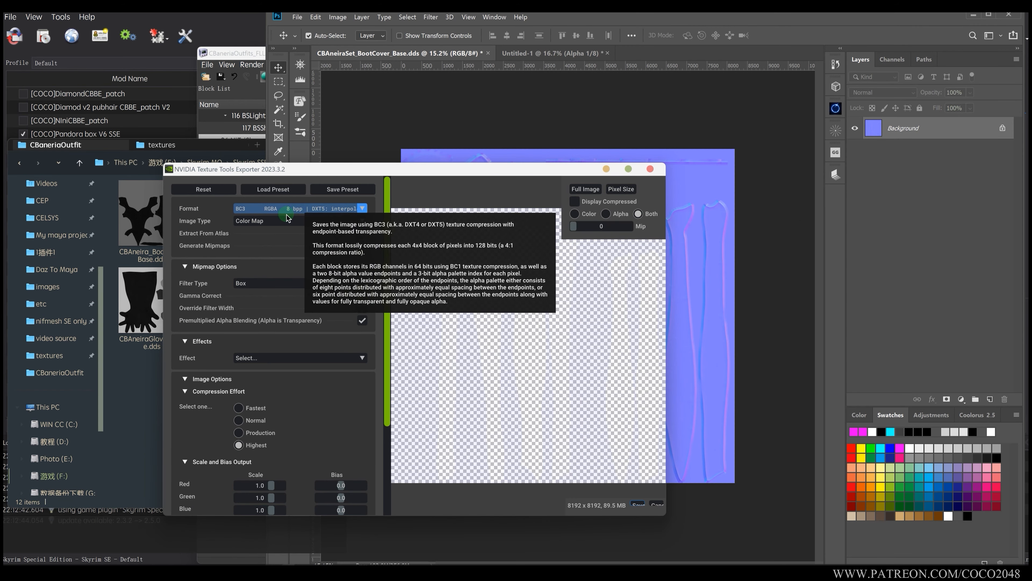
pyautogui.click(650, 169)
pyautogui.middleClick(652, 197)
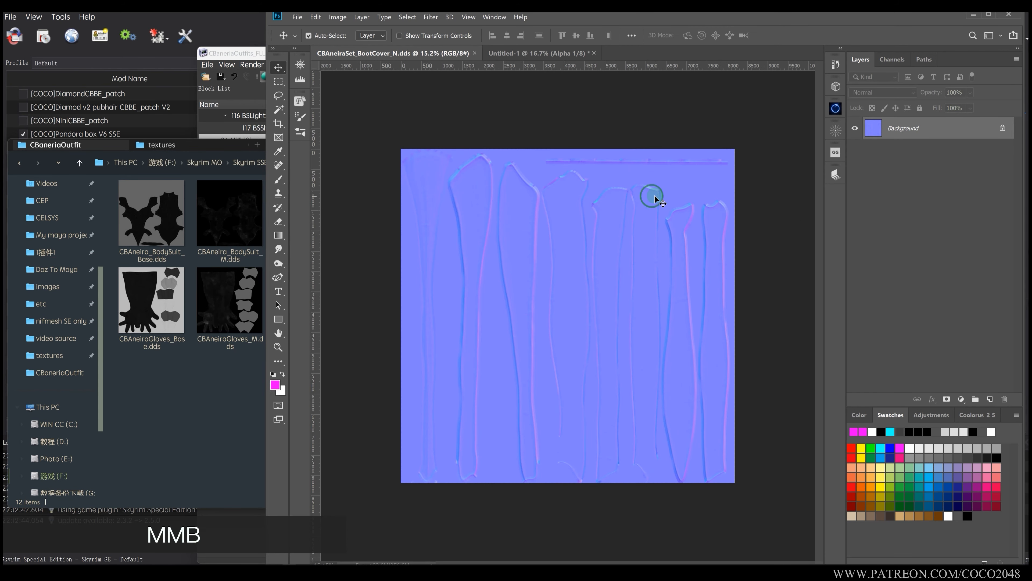
# Resize the normal map to 50 percent and overwrite CBAneiraSet_BootCover_N.dds with it in BC3 format.
pyautogui.hotkey('ctrl', 'alt', 'i')
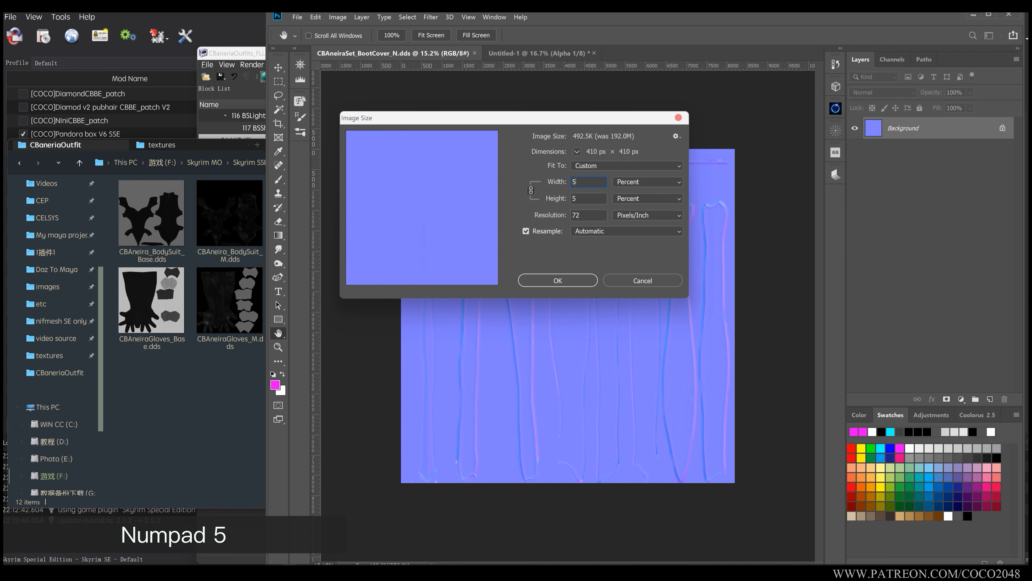
pyautogui.press('Return')
pyautogui.hotkey('ctrl', 'shift', 's')
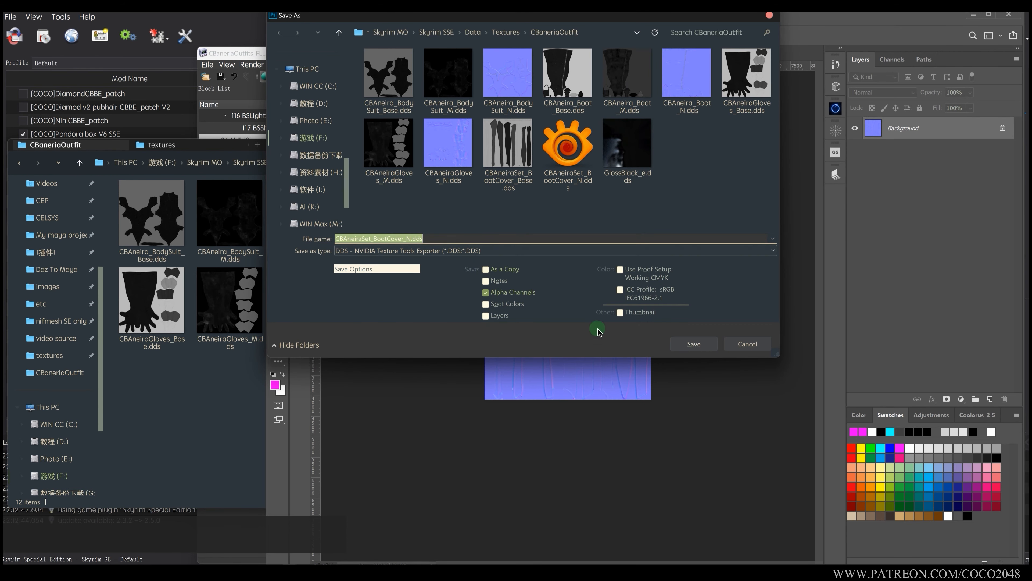
pyautogui.click(709, 344)
pyautogui.click(546, 291)
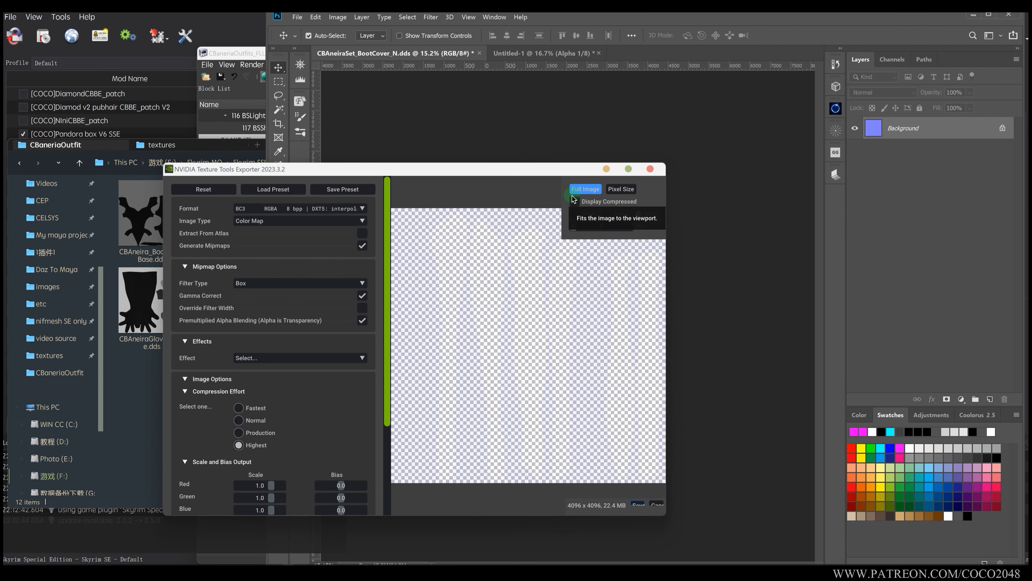
pyautogui.click(552, 417)
pyautogui.click(637, 506)
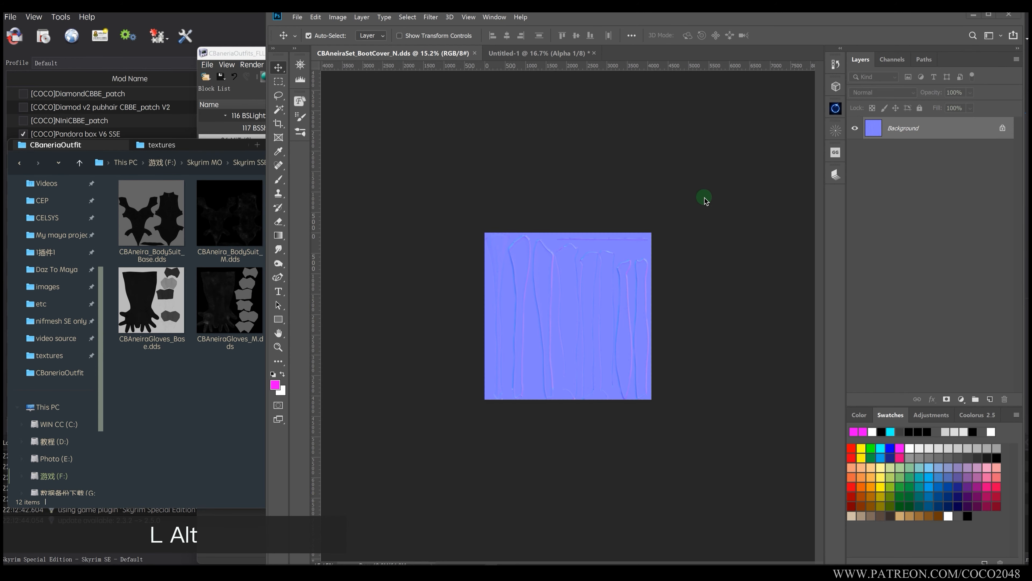
# Undo the resize and the flattening to restore the full-size layered image.
pyautogui.scroll(3, 705, 199)
pyautogui.hotkey('ctrl', 'z')
pyautogui.hotkey('ctrl', 'z')
pyautogui.scroll(-2, 744, 200)
# Show the CBAneiraSet_BootCover_ROUGH layer and inspect the roughness map.
pyautogui.click(854, 128)
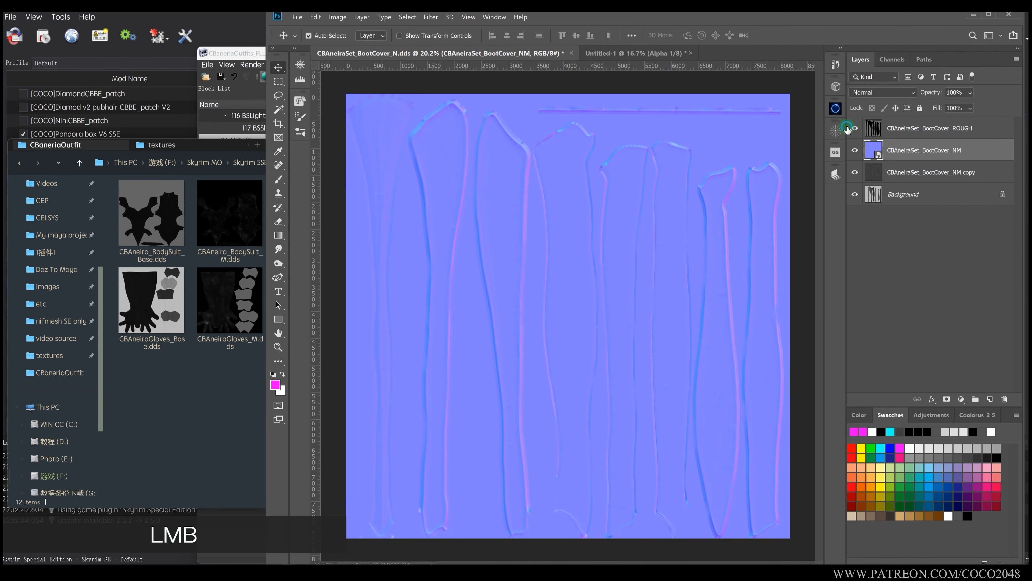
pyautogui.click(901, 130)
pyautogui.scroll(-2, 611, 235)
pyautogui.scroll(2, 611, 236)
pyautogui.scroll(-1, 611, 236)
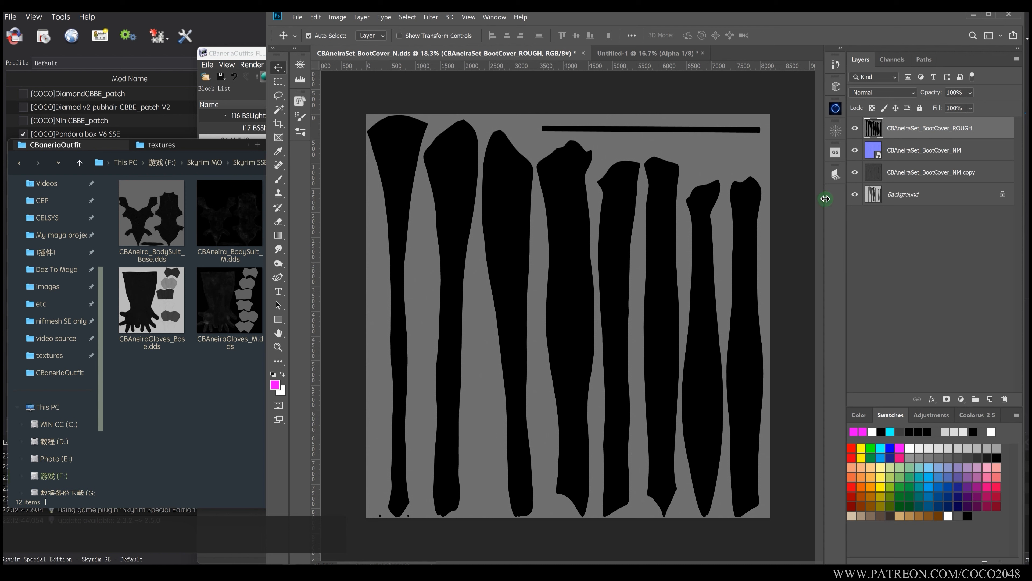
# Hide the CBAneiraSet_BootCover_ROUGH and CBAneiraSet_BootCover_NM layers and flatten the rest into a single Background layer.
pyautogui.moveTo(855, 129); pyautogui.dragTo(854, 155)
pyautogui.click(888, 171)
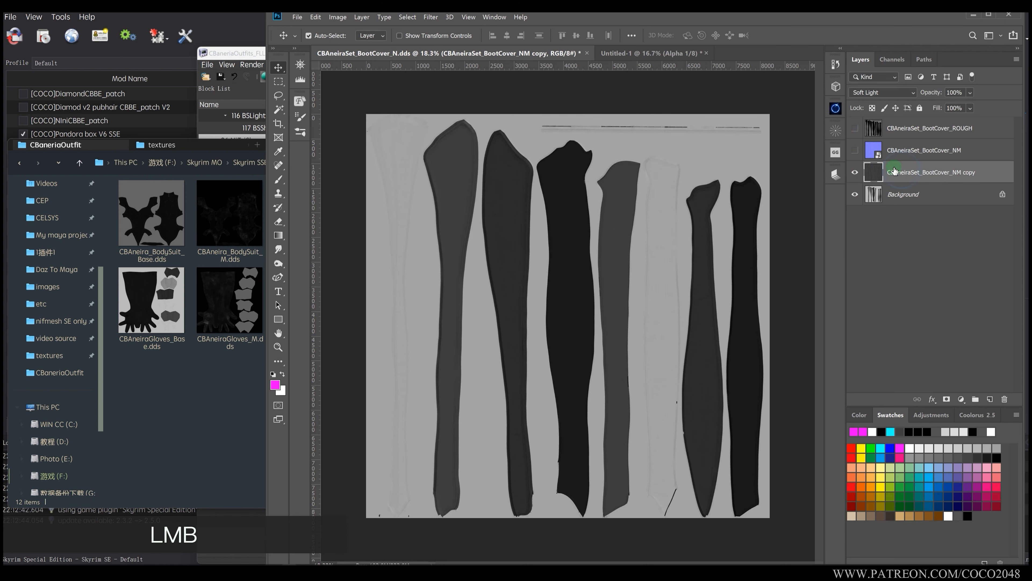
pyautogui.click(899, 89)
pyautogui.click(898, 191)
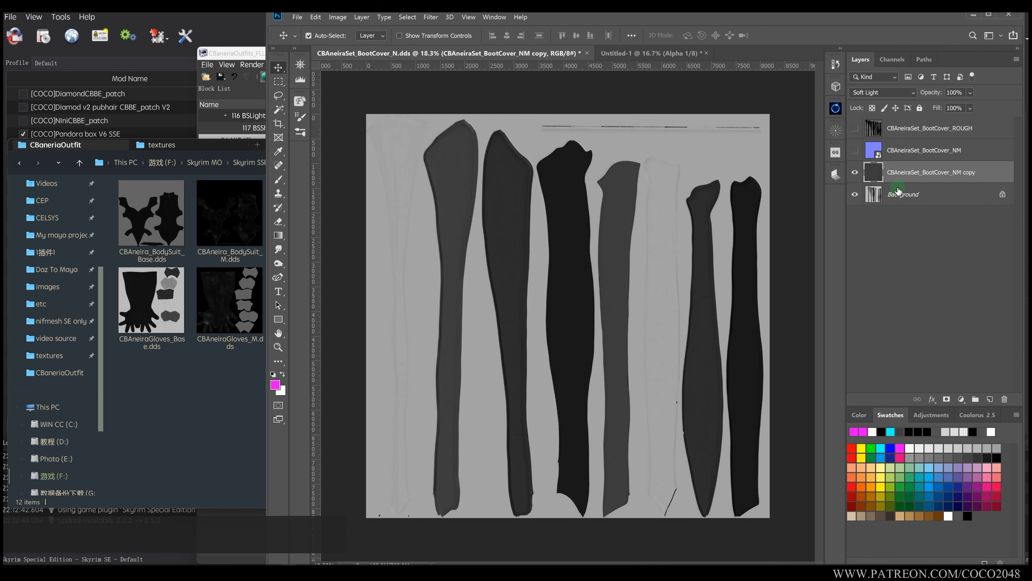
pyautogui.rightClick(912, 174)
pyautogui.click(705, 352)
# Darken the flattened image with Levels by lowering the RGB output white level to 111.
pyautogui.hotkey('ctrl', 'l')
pyautogui.moveTo(201, 376)
pyautogui.mouseDown()
pyautogui.moveTo(223, 378)
pyautogui.moveTo(202, 376)
pyautogui.mouseUp()
pyautogui.moveTo(269, 422); pyautogui.dragTo(192, 422)
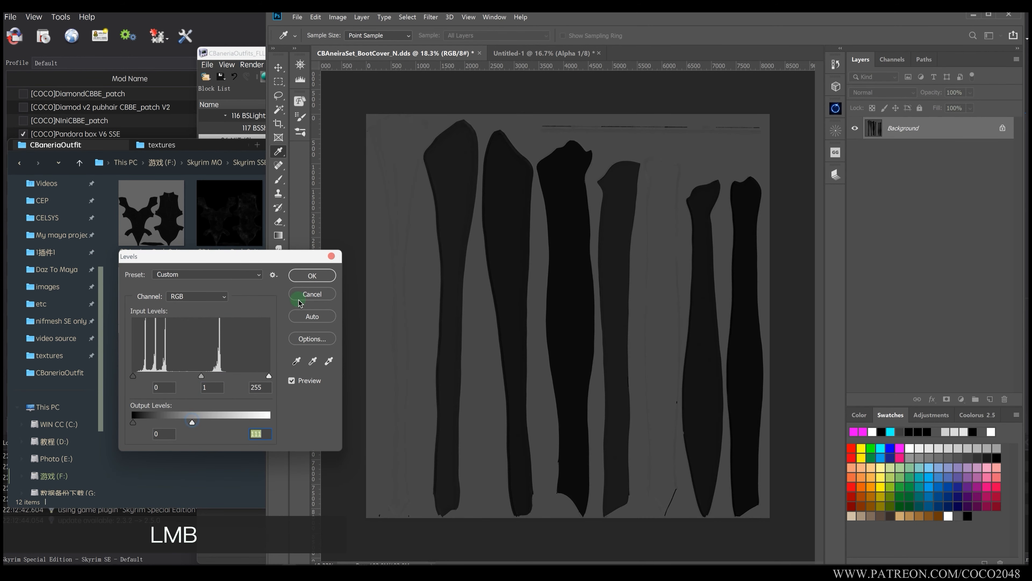
pyautogui.click(298, 299)
# Save the darkened image as CBAneiraSet_BootCover_M.dds in the CBaneriaOutfit folder, exported as a BC1 (DXT1, no alpha) colour map.
pyautogui.hotkey('ctrl', 'shift', 's')
pyautogui.moveTo(407, 238); pyautogui.dragTo(435, 238)
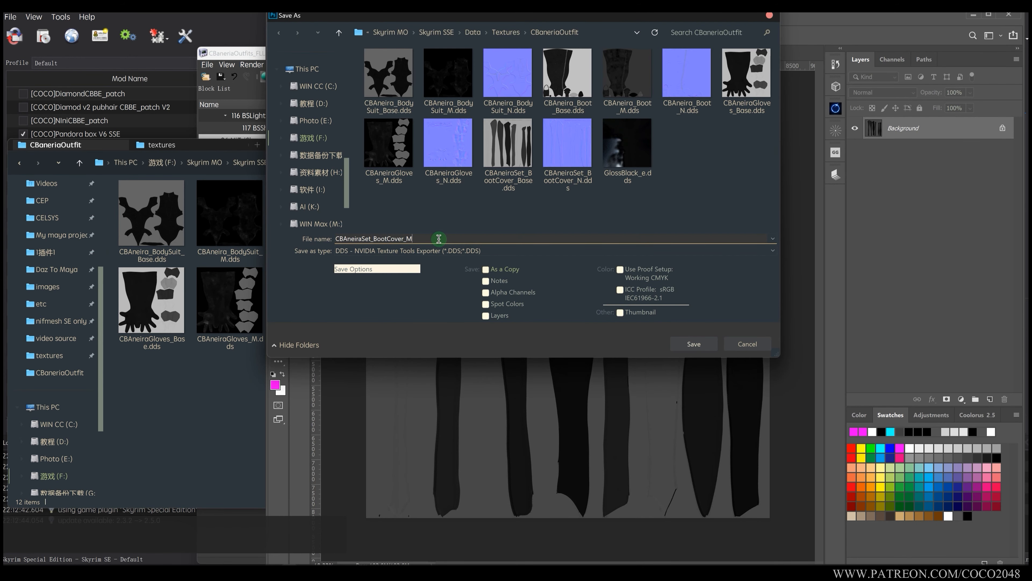
pyautogui.press('Return')
pyautogui.click(281, 209)
pyautogui.click(260, 256)
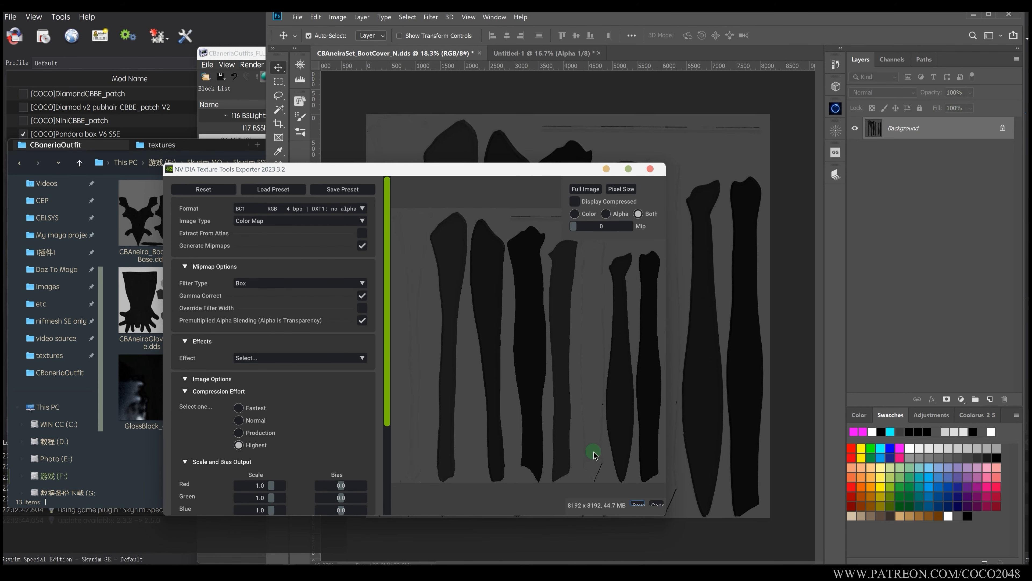
pyautogui.click(638, 504)
# In NifSkope, copy the CBAneiraBoots_8218 lighting shader property onto the CBAneiraBootCover_33266 shape and open the new copy's texture set.
pyautogui.click(800, 283)
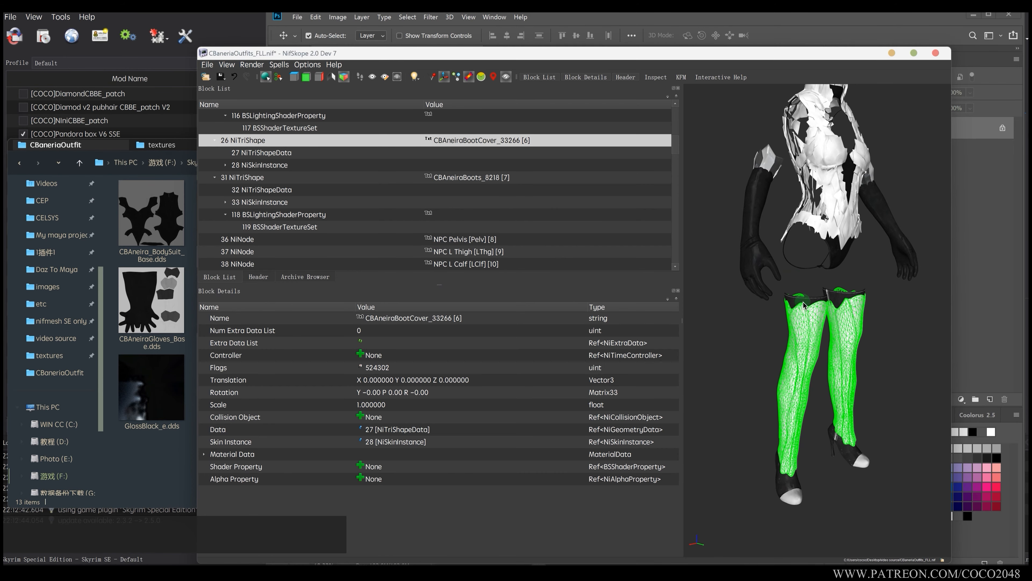
pyautogui.click(309, 178)
pyautogui.click(310, 214)
pyautogui.hotkey('ctrl', 'c')
pyautogui.click(800, 326)
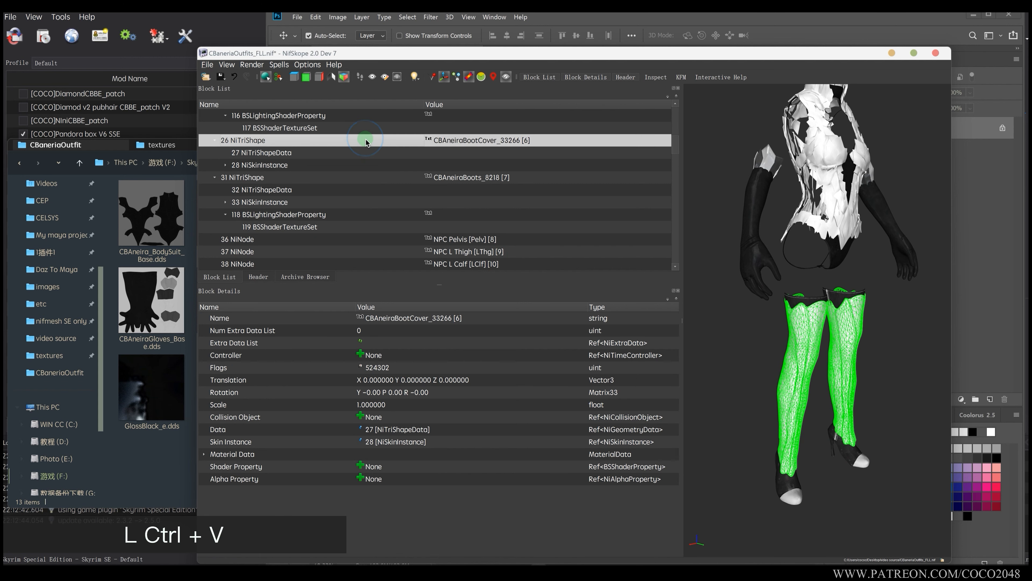
pyautogui.hotkey('ctrl', 'v')
pyautogui.scroll(3, 812, 325)
pyautogui.click(297, 202)
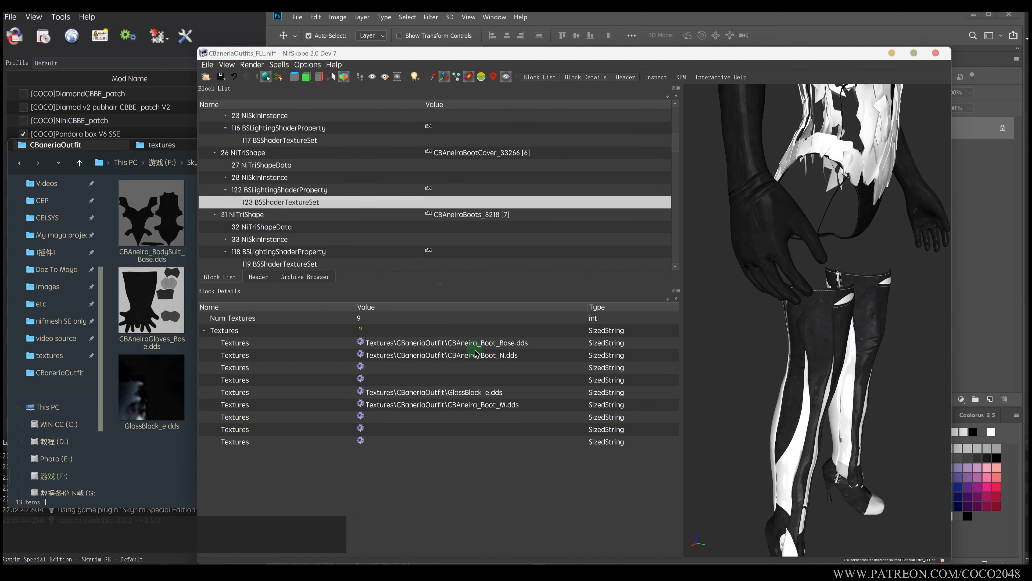
# Try to replace "Boot" in the first texture path with text copied from the boot cover base file's name.
pyautogui.click(153, 461)
pyautogui.click(402, 343)
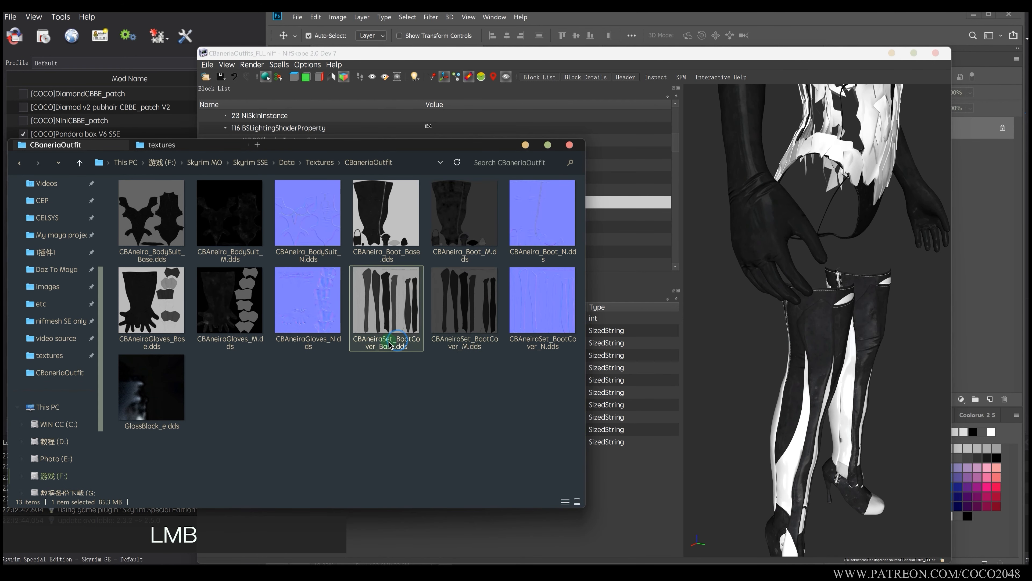
pyautogui.click(405, 344)
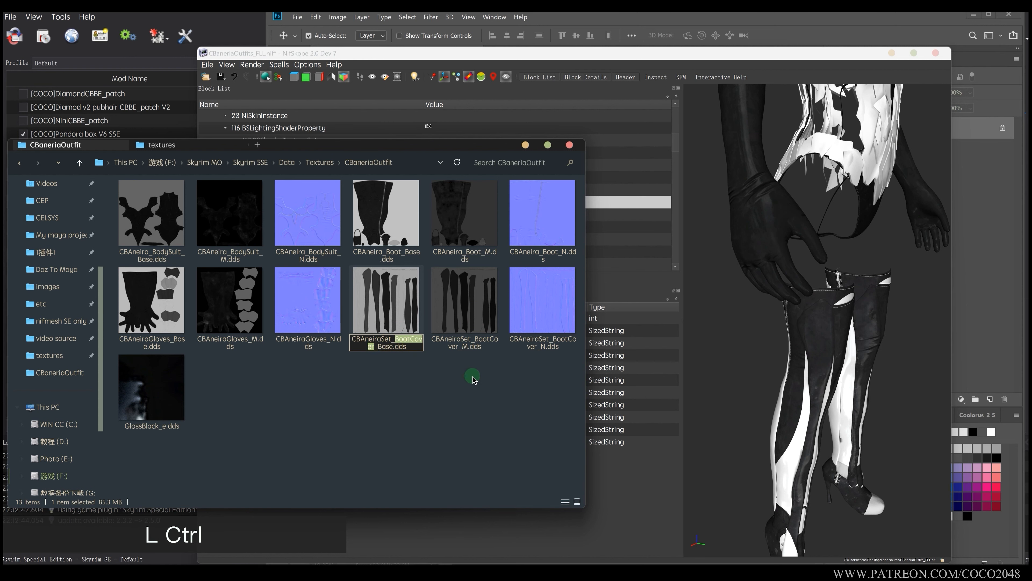
pyautogui.click(646, 368)
pyautogui.doubleClick(473, 342)
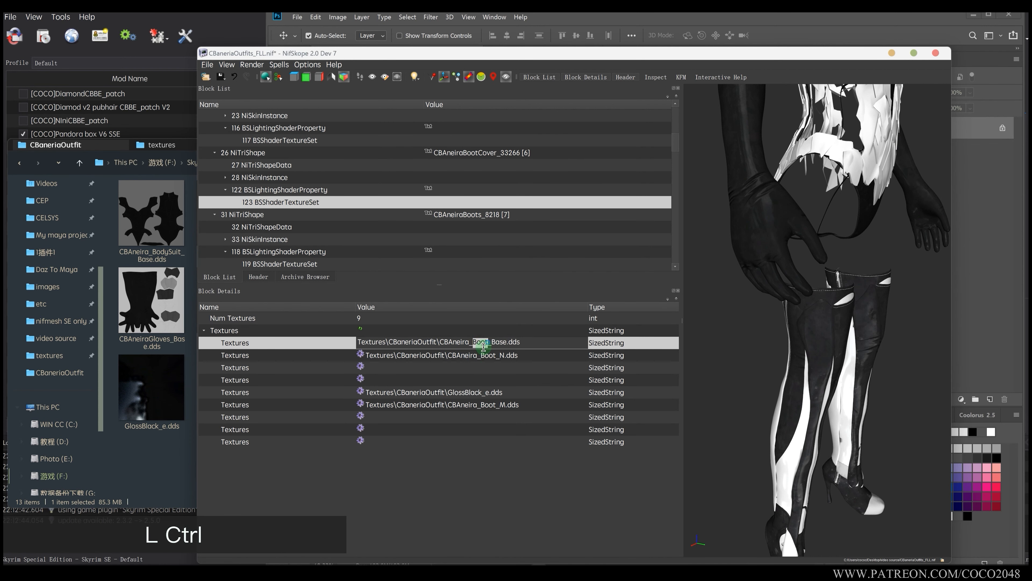
pyautogui.hotkey('ctrl', 'v')
pyautogui.click(462, 357)
# Set the boot cover's base texture to Textures\CBaneriaOutfit\CBAneiraSet_BootCover_Base.dds, building the path from the file's copied name.
pyautogui.click(178, 386)
pyautogui.click(397, 338)
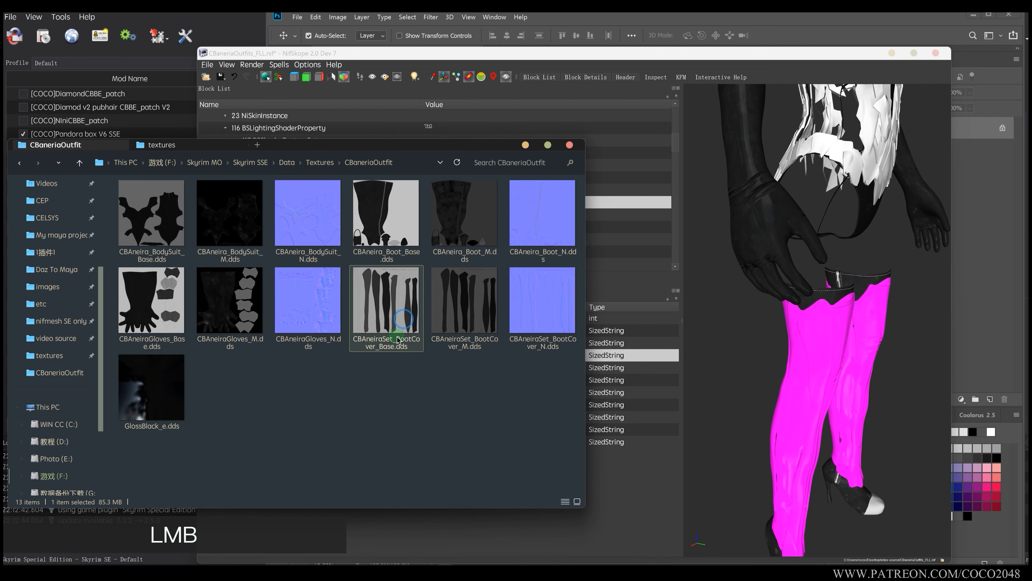
pyautogui.click(397, 339)
pyautogui.hotkey('ctrl', 'a')
pyautogui.hotkey('ctrl', 'c')
pyautogui.click(398, 163)
pyautogui.click(371, 163)
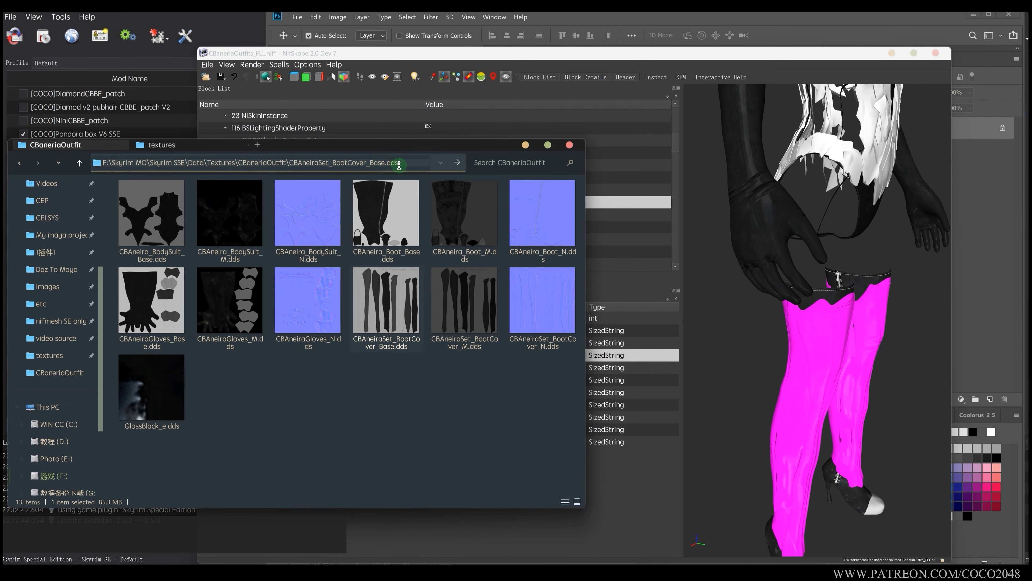
pyautogui.moveTo(399, 165); pyautogui.dragTo(253, 159)
pyautogui.hotkey('ctrl', 'c')
pyautogui.click(587, 360)
pyautogui.doubleClick(489, 344)
pyautogui.hotkey('ctrl', 'v')
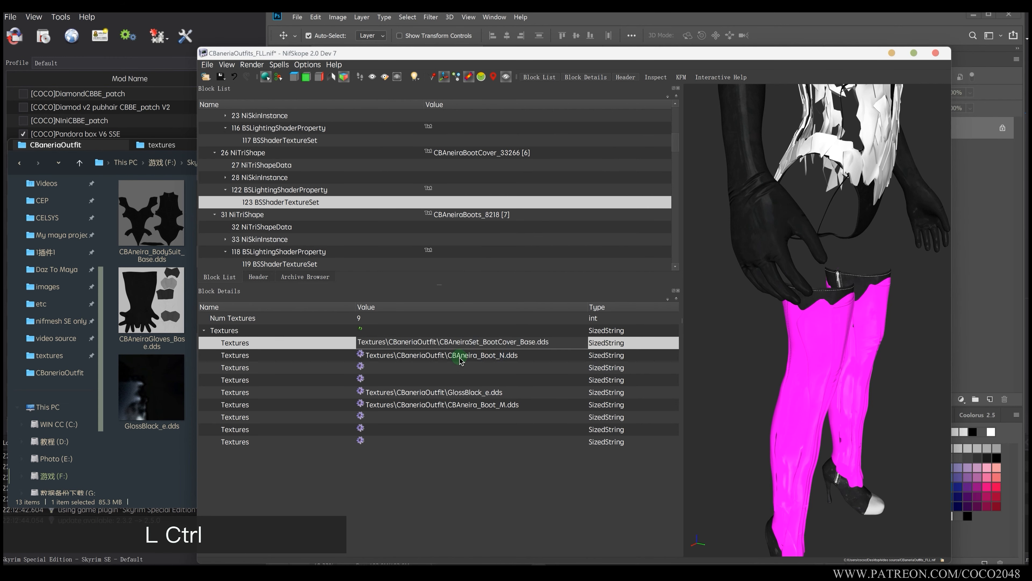
pyautogui.click(460, 358)
# Set the boot cover's normal texture to Textures\CBaneriaOutfit\CBAneiraSet_BootCover_N.dds, building the path from the file's copied name.
pyautogui.click(173, 318)
pyautogui.click(554, 350)
pyautogui.hotkey('ctrl', 'c')
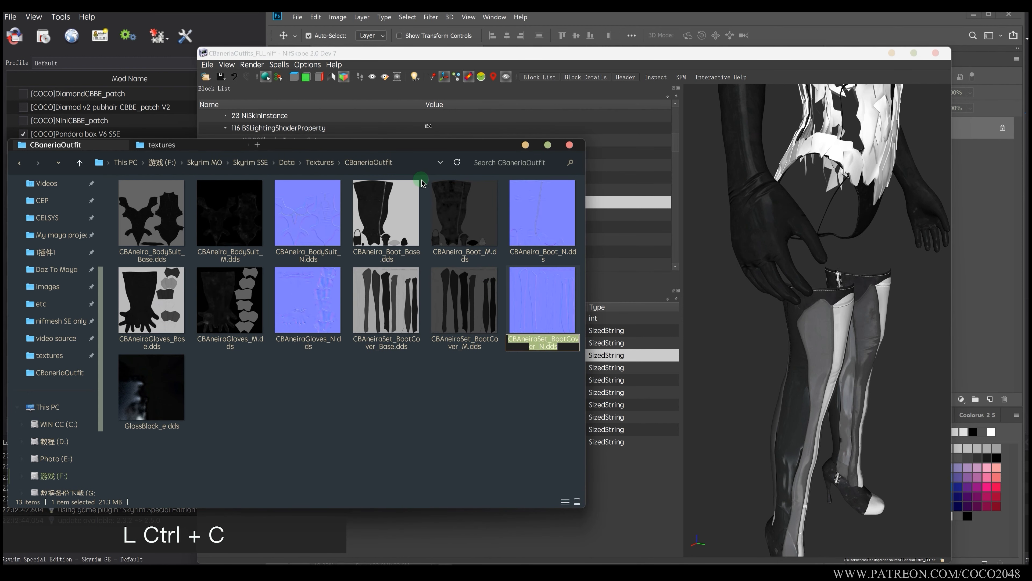
pyautogui.click(403, 163)
pyautogui.hotkey('ctrl', 'v')
pyautogui.moveTo(396, 162); pyautogui.dragTo(203, 162)
pyautogui.click(621, 358)
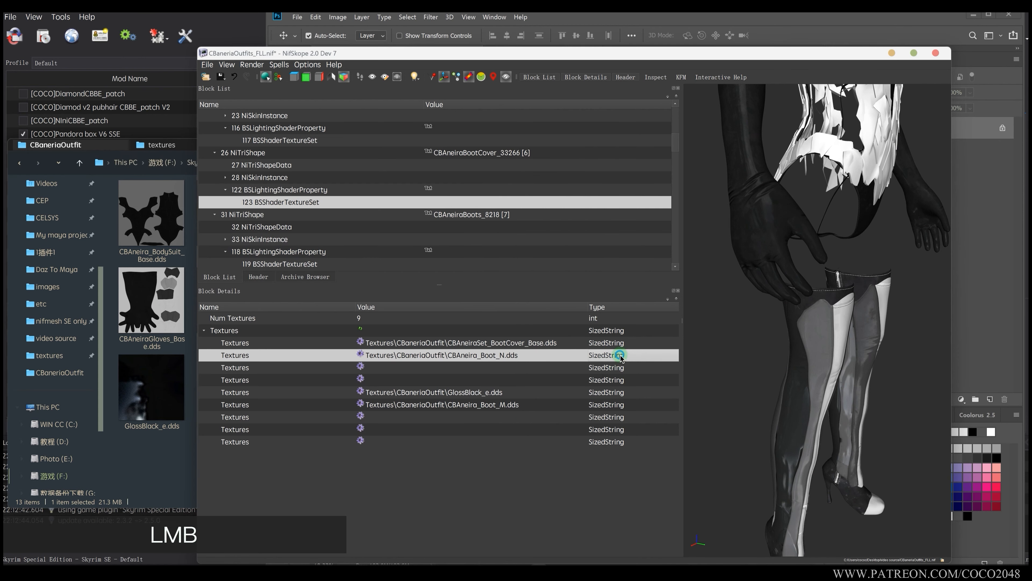
pyautogui.doubleClick(502, 358)
pyautogui.hotkey('ctrl', 'v')
pyautogui.click(479, 381)
# Replace the Boot mask entry in the boot cover's texture set with Textures\CBaneriaOutfit\CBAneiraSet_BootCover_M.dds.
pyautogui.click(172, 344)
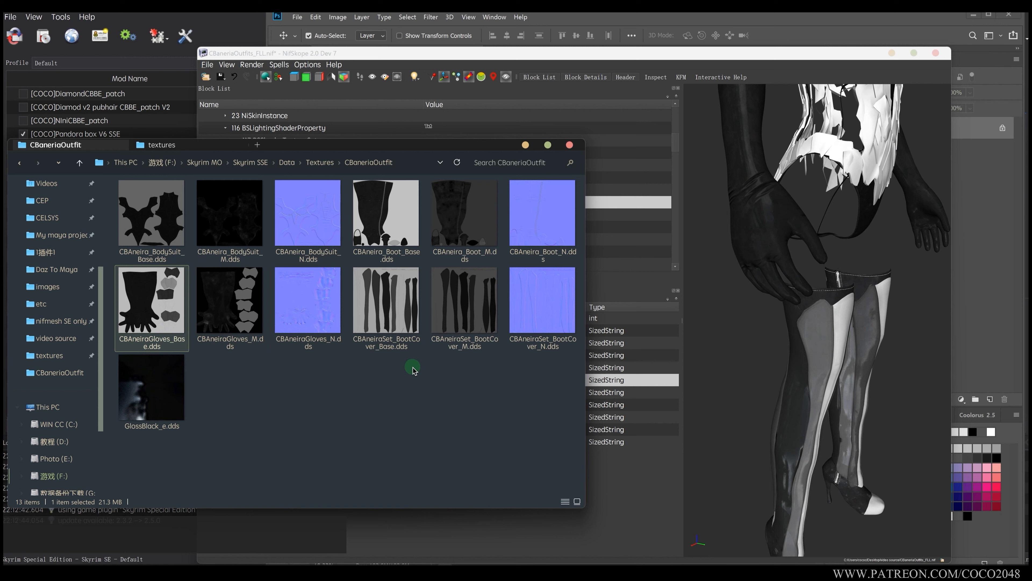
pyautogui.click(454, 346)
pyautogui.click(624, 380)
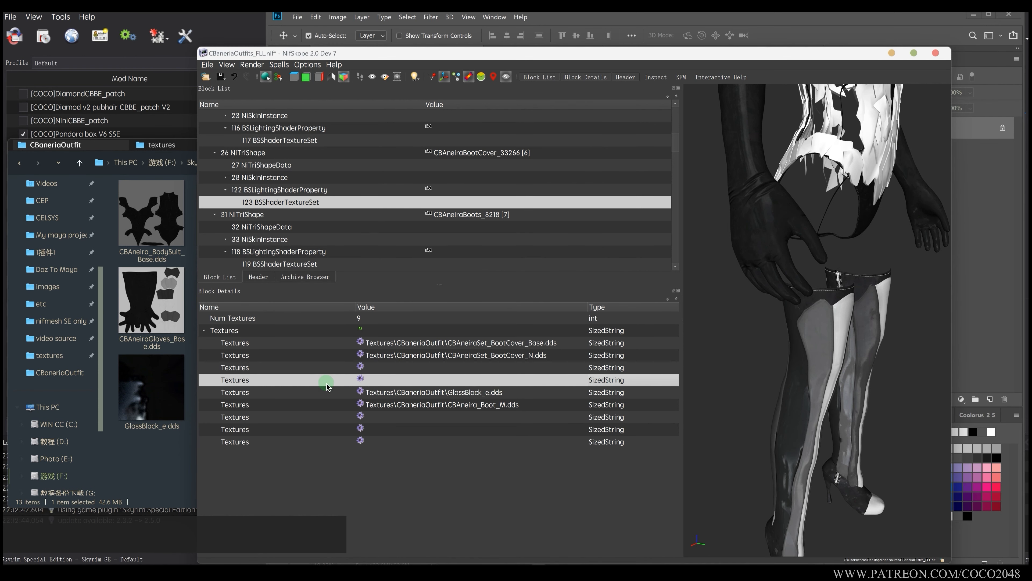
pyautogui.doubleClick(449, 406)
pyautogui.moveTo(440, 405); pyautogui.dragTo(518, 408)
pyautogui.hotkey('ctrl', 'v')
pyautogui.click(500, 391)
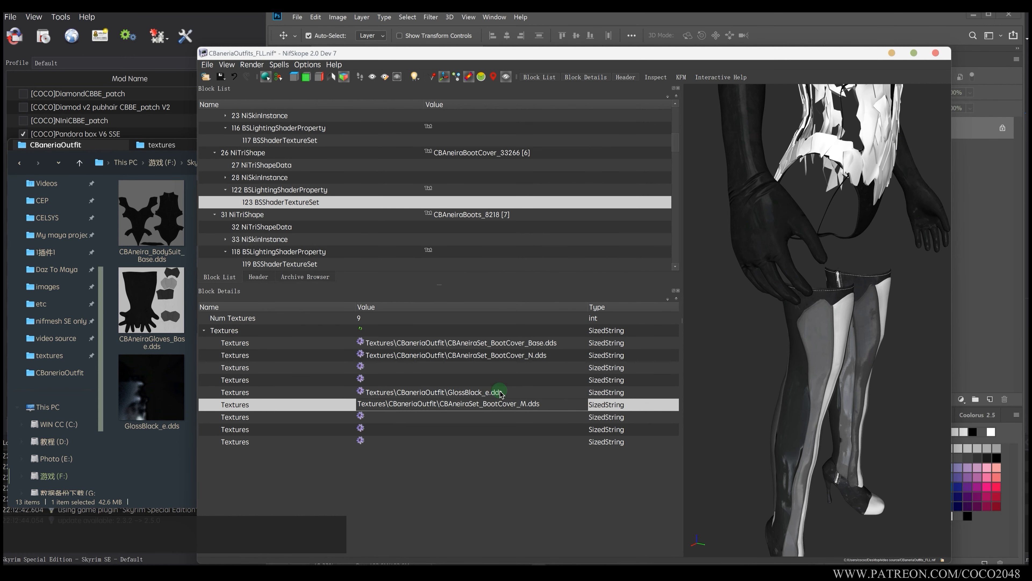
# Examine the textured boot covers and the bodysuit from several angles and distances in the 3D view.
pyautogui.scroll(-2, 760, 391)
pyautogui.moveTo(759, 392); pyautogui.dragTo(802, 361)
pyautogui.scroll(4, 788, 327)
pyautogui.scroll(-4, 788, 327)
pyautogui.scroll(-3, 765, 369)
pyautogui.scroll(4, 825, 273)
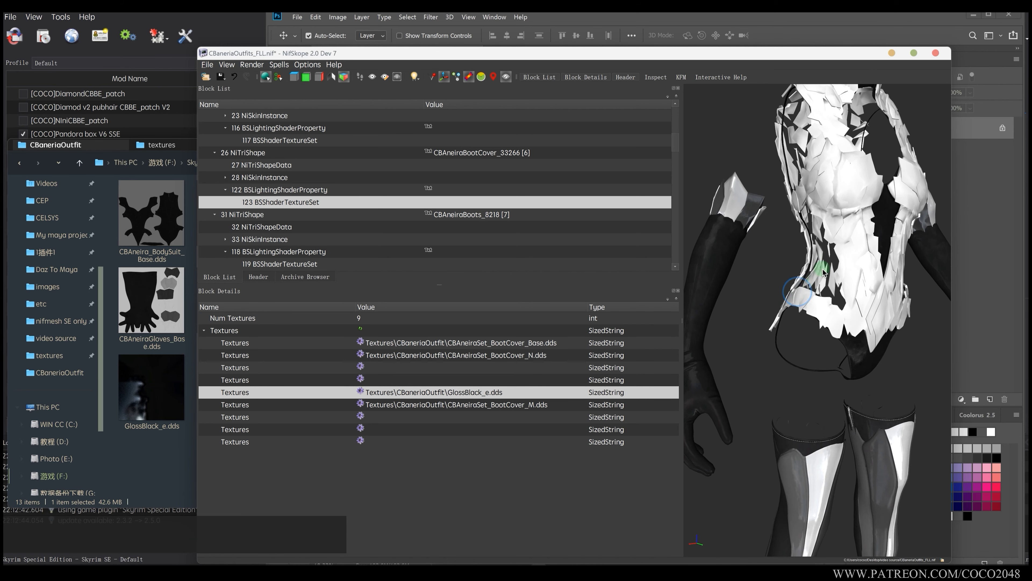
pyautogui.click(825, 273)
pyautogui.moveTo(825, 272); pyautogui.dragTo(783, 350)
pyautogui.scroll(2, 776, 354)
pyautogui.moveTo(812, 312); pyautogui.dragTo(803, 331)
# Copy the CBAneiraBodyBase_8522 lighting shader property onto the bCBbodysuitinside shape and open the new copy's texture set.
pyautogui.click(810, 216)
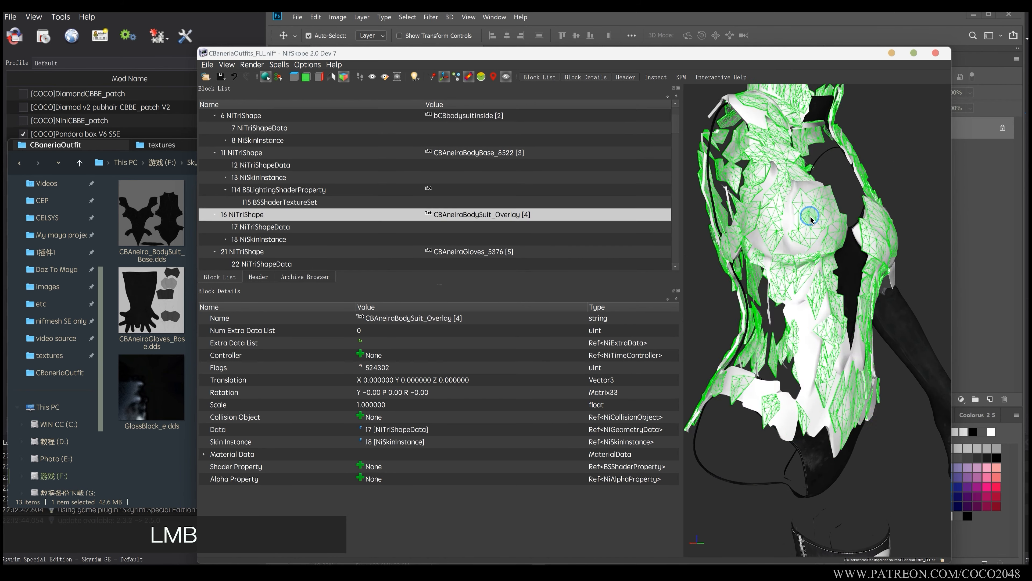
pyautogui.click(806, 327)
pyautogui.click(817, 457)
pyautogui.click(314, 189)
pyautogui.hotkey('ctrl', 'c')
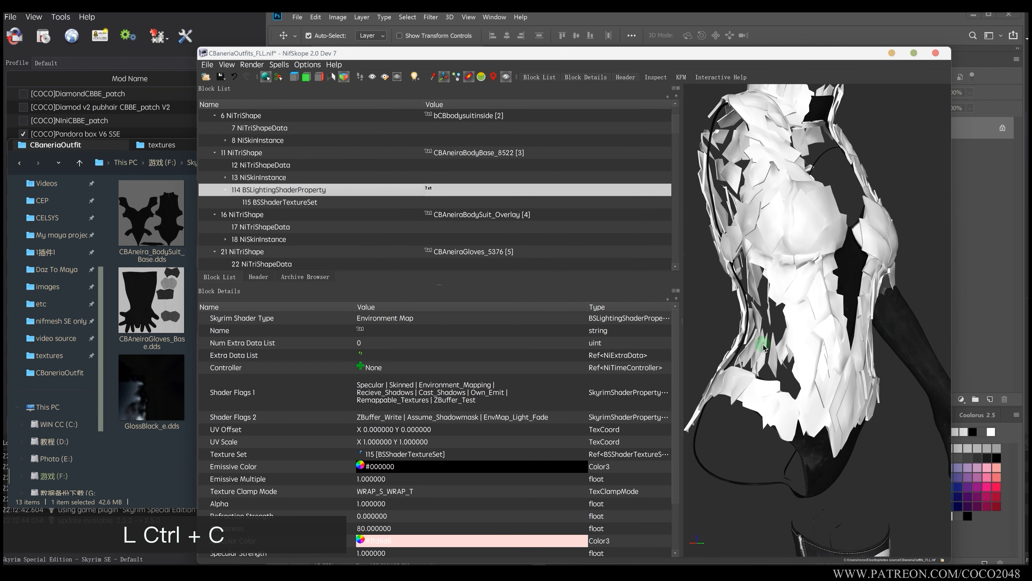
pyautogui.click(356, 115)
pyautogui.hotkey('ctrl', 'v')
pyautogui.click(347, 153)
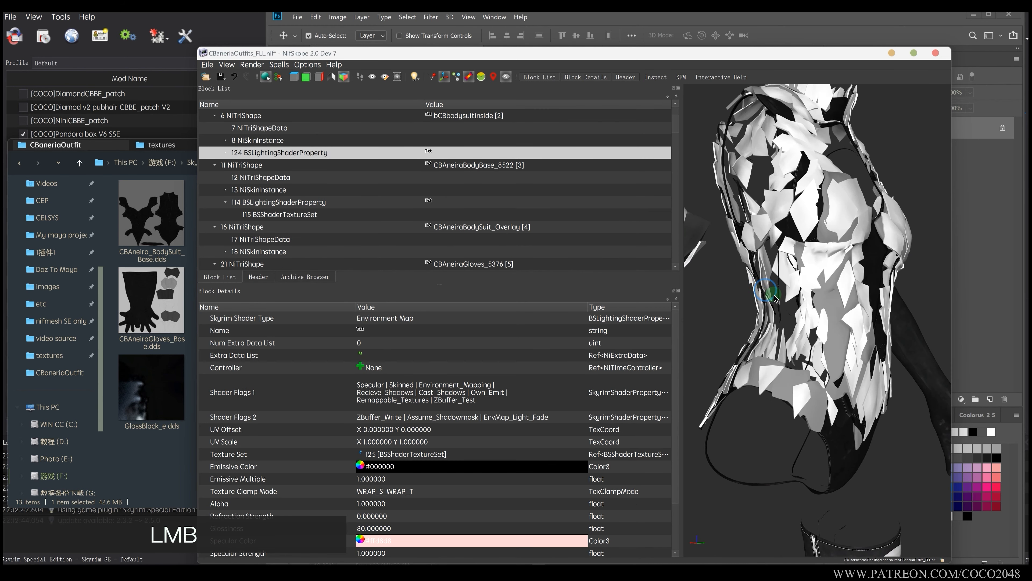
pyautogui.doubleClick(308, 152)
pyautogui.click(305, 202)
# Switch to Photoshop and close all open documents.
pyautogui.click(1006, 279)
pyautogui.rightClick(466, 57)
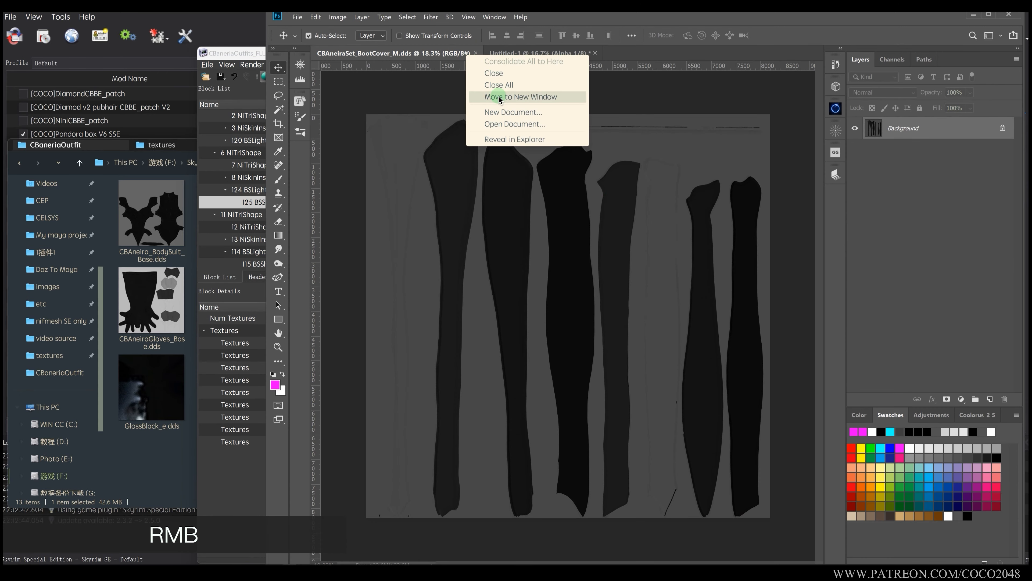
pyautogui.click(496, 83)
pyautogui.click(608, 230)
# Open CBAneira_Body_Overlay_Base.jpg from the video source textures folder in Photoshop.
pyautogui.click(162, 145)
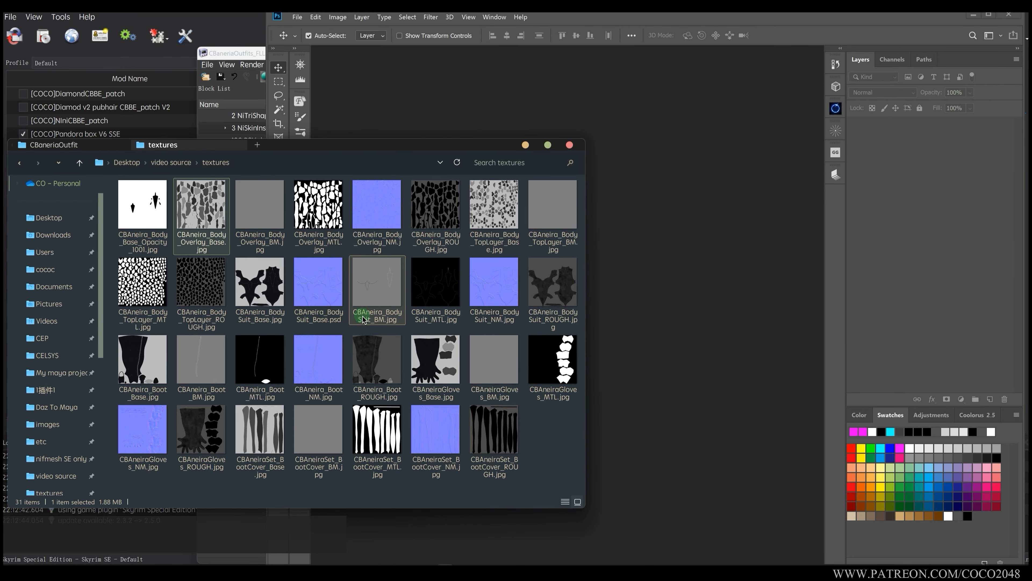
pyautogui.click(374, 281)
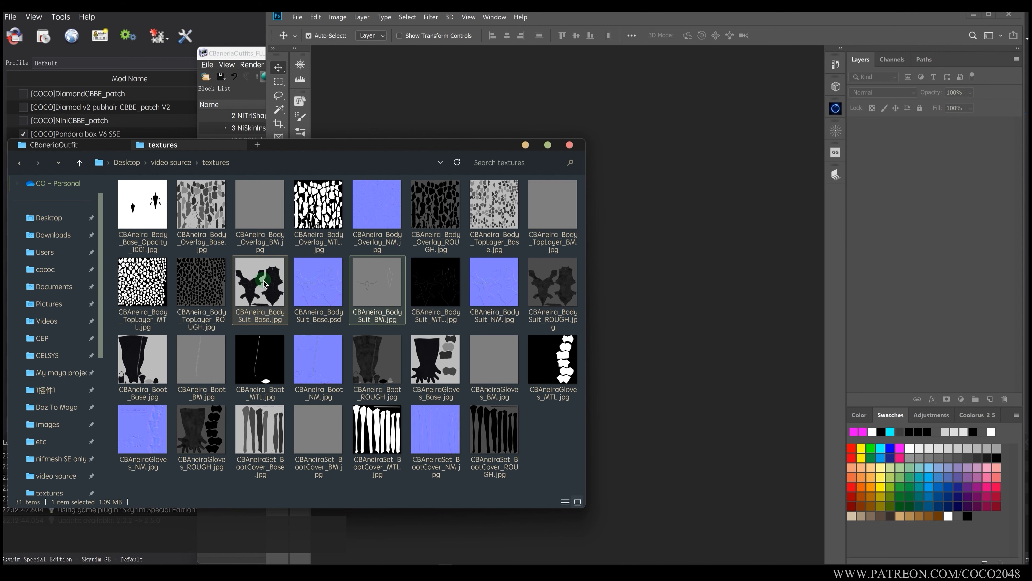
pyautogui.doubleClick(206, 214)
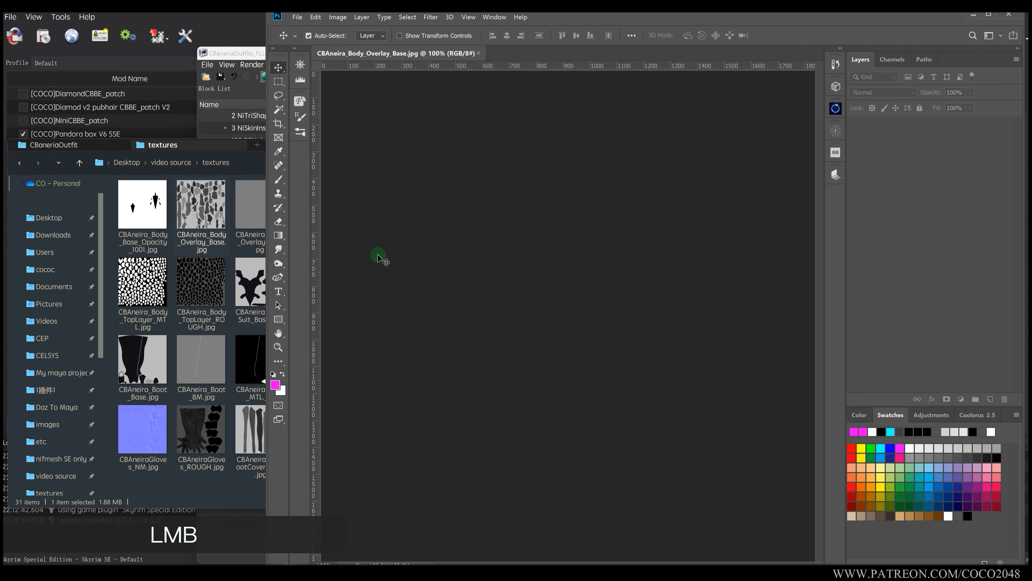
pyautogui.click(206, 213)
pyautogui.click(152, 219)
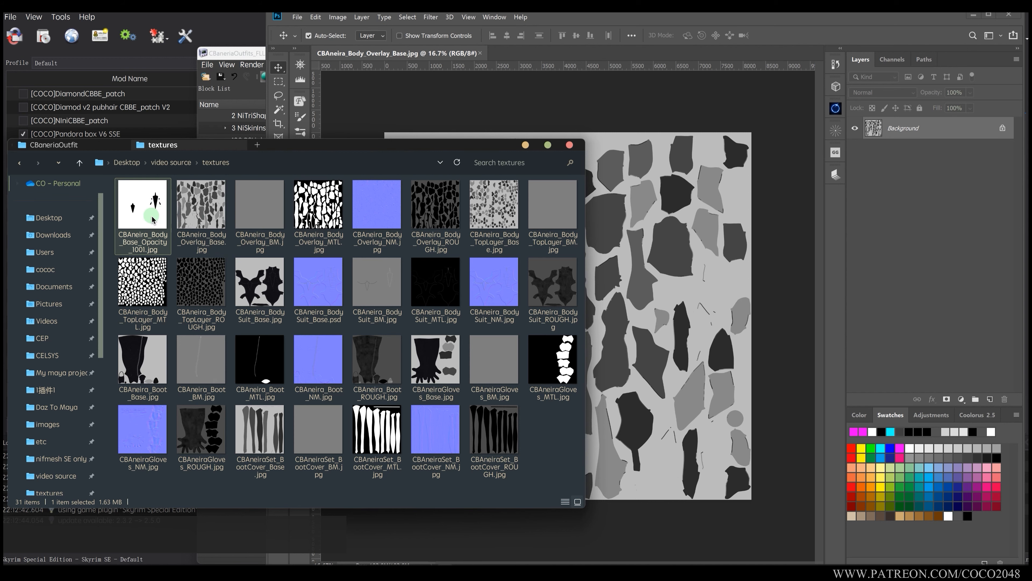
pyautogui.doubleClick(151, 214)
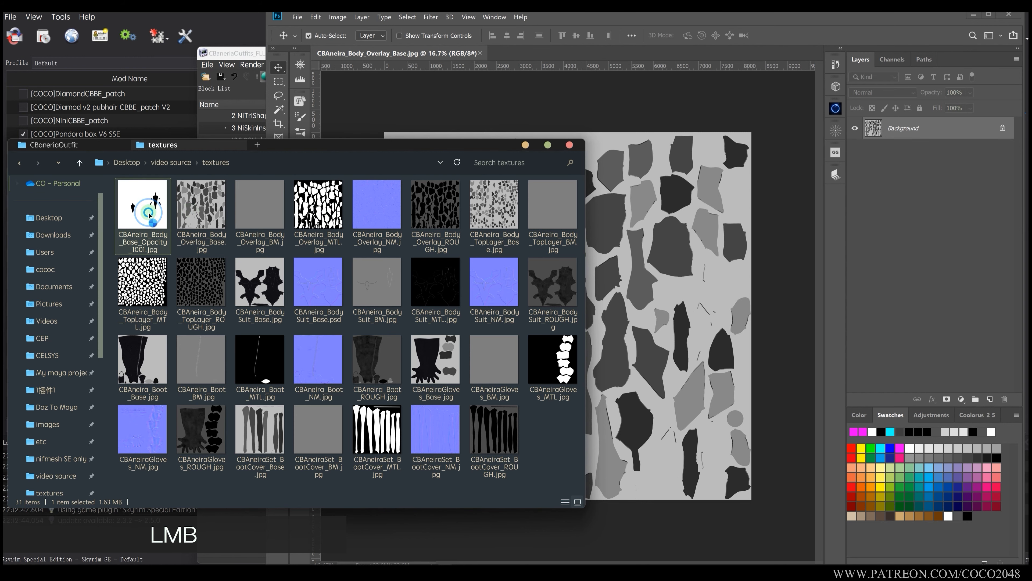
pyautogui.press('Escape')
pyautogui.moveTo(340, 214); pyautogui.dragTo(571, 271)
pyautogui.press('Escape')
# Place the CBAneira_Body_Overlay_ROUGH and CBAneira_Body_Overlay_NM images as layers over the overlay base image.
pyautogui.click(208, 216)
pyautogui.click(262, 223)
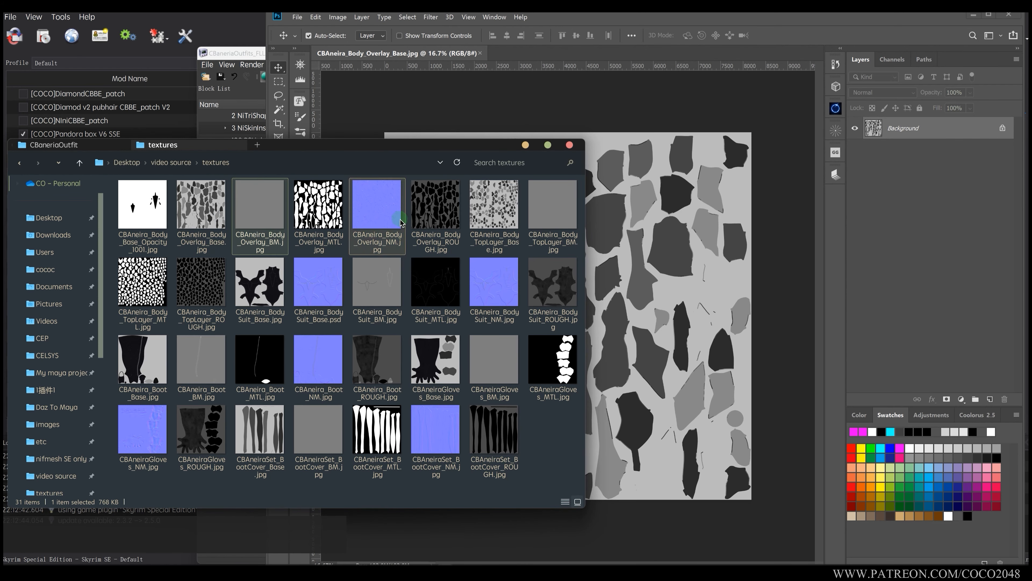
pyautogui.moveTo(431, 217); pyautogui.dragTo(647, 279)
pyautogui.press('Return')
pyautogui.click(222, 234)
pyautogui.moveTo(378, 219); pyautogui.dragTo(648, 283)
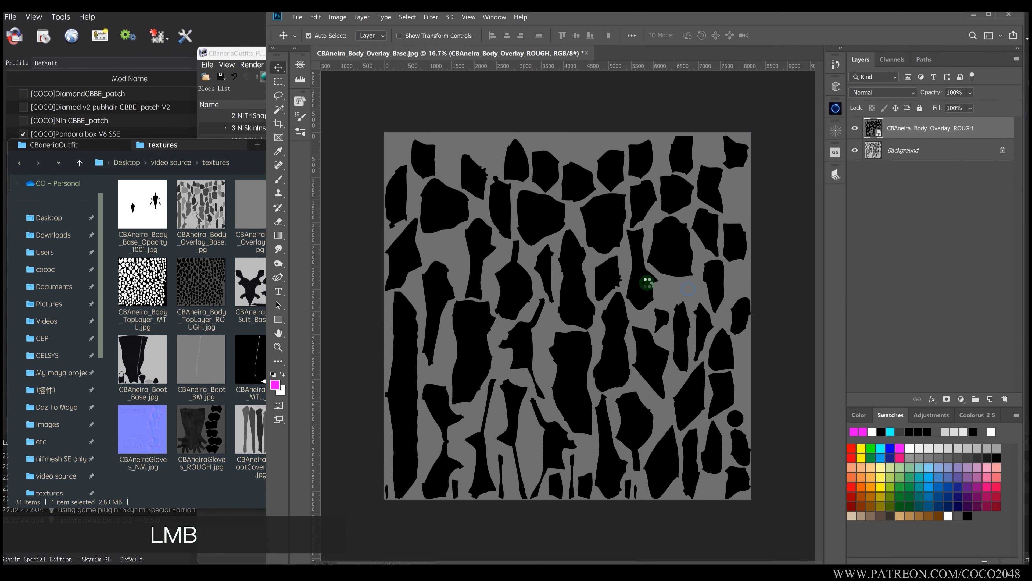
pyautogui.press('Return')
# Hide the overlay NM and ROUGH layers and place a visible duplicate of the NM layer directly above Background.
pyautogui.click(855, 129)
pyautogui.click(855, 150)
pyautogui.moveTo(904, 135); pyautogui.dragTo(901, 162)
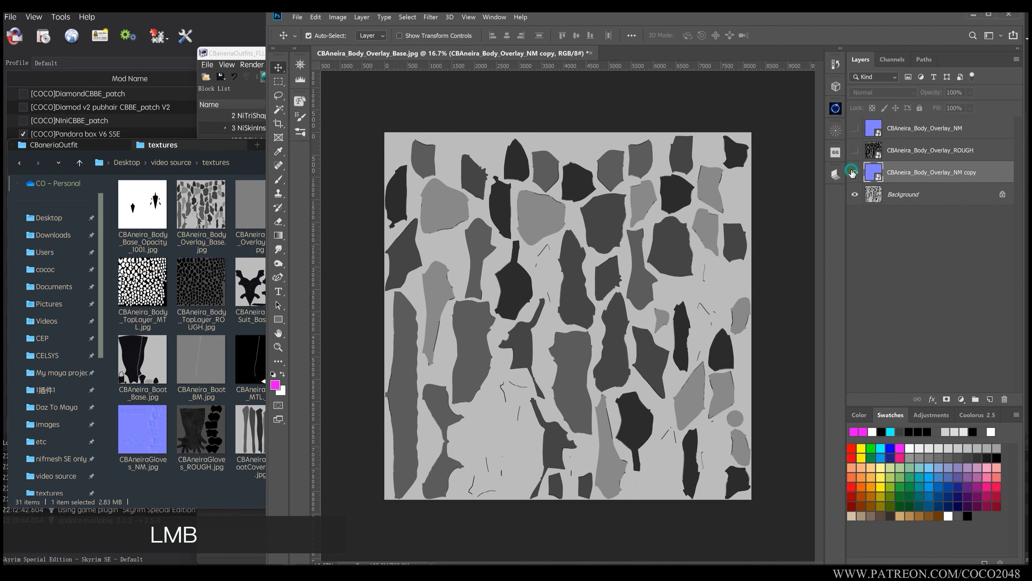
pyautogui.click(855, 172)
# Rasterize and desaturate the CBAneira_Body_Overlay_NM copy layer, and blend it over the base with Soft Light.
pyautogui.rightClick(910, 172)
pyautogui.click(807, 305)
pyautogui.hotkey('shift', 'ctrl', 'u')
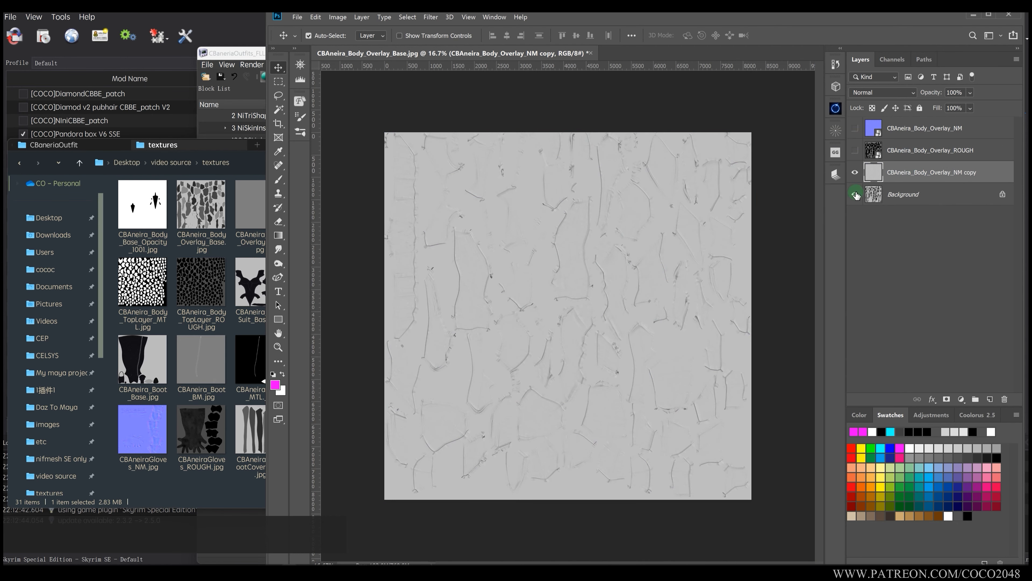
pyautogui.click(900, 92)
pyautogui.click(873, 249)
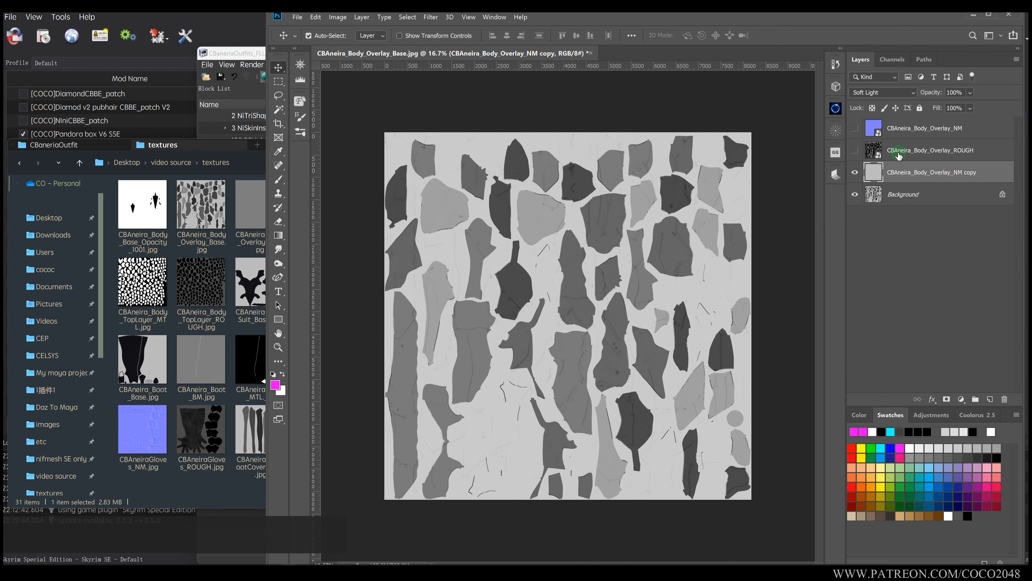
# With the NM copy layer hidden, toggle the CBAneira_Body_Overlay_NM layer to compare the normal map with the base map.
pyautogui.click(855, 130)
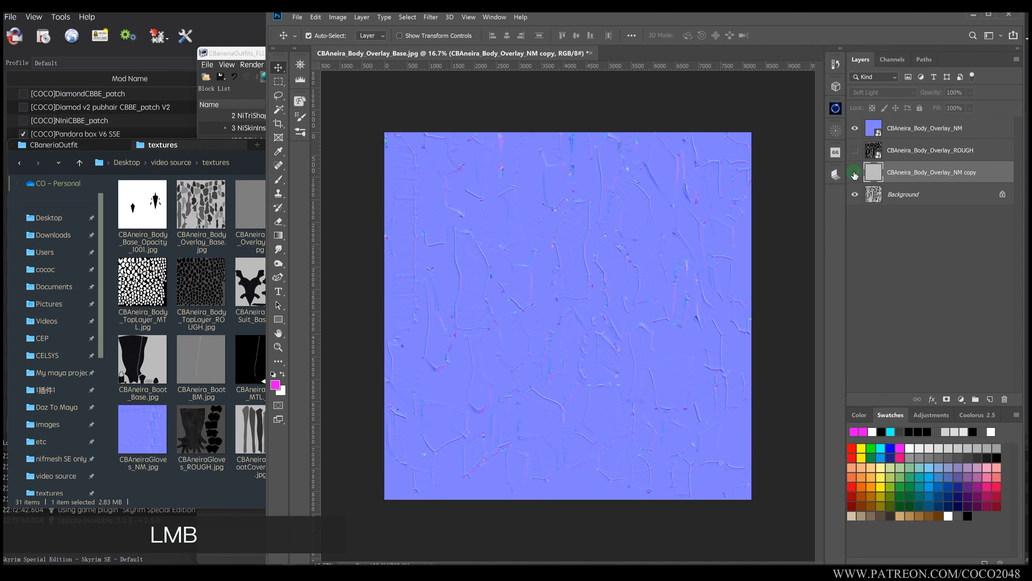
pyautogui.click(855, 129)
pyautogui.click(855, 129)
pyautogui.click(855, 128)
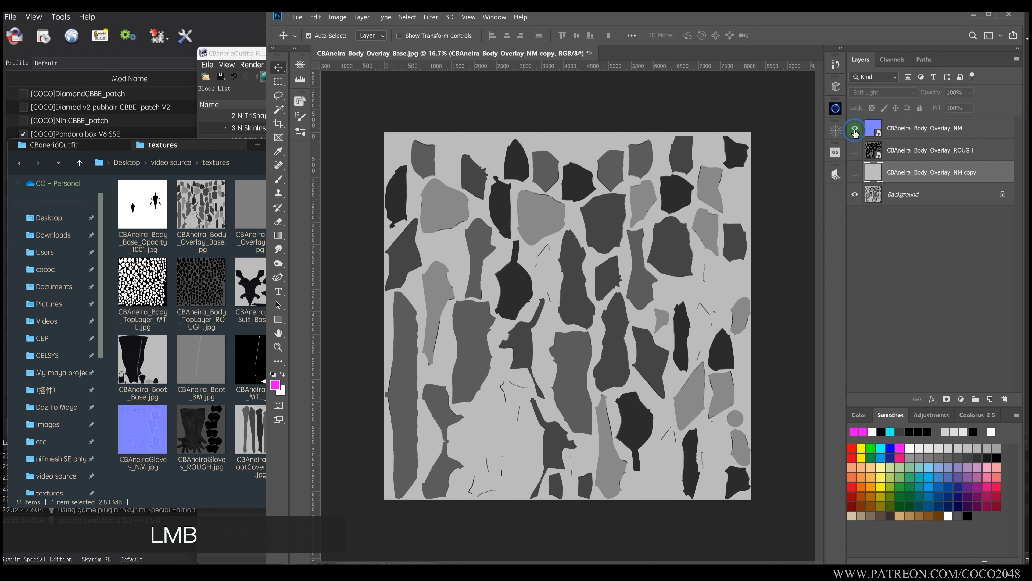
pyautogui.click(855, 129)
pyautogui.click(856, 130)
pyautogui.click(855, 129)
# Preview CBAneira_Body_TopLayer_Base.jpg in the textures folder and close the preview.
pyautogui.click(224, 224)
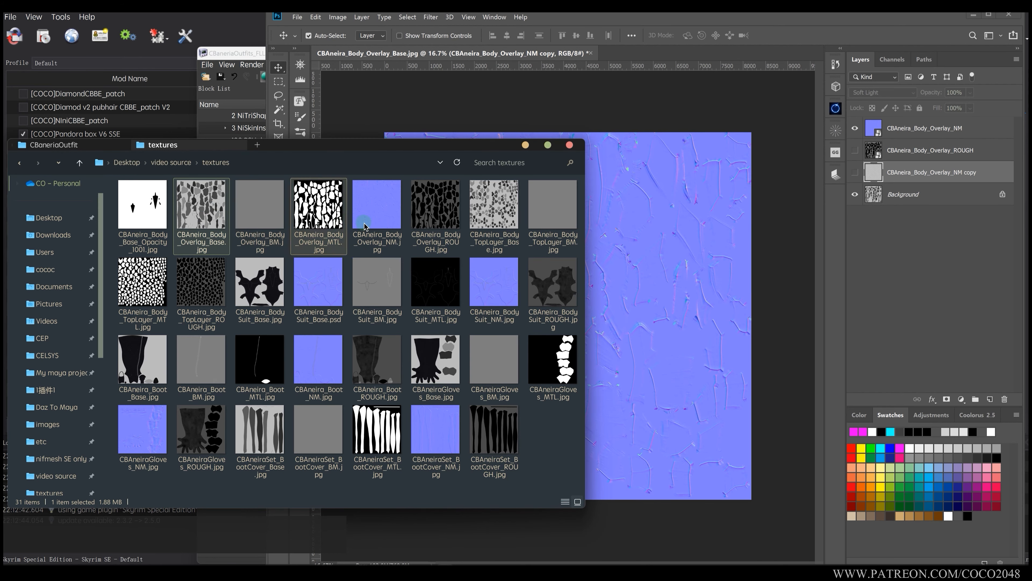
pyautogui.click(505, 212)
pyautogui.doubleClick(495, 213)
pyautogui.press('Escape')
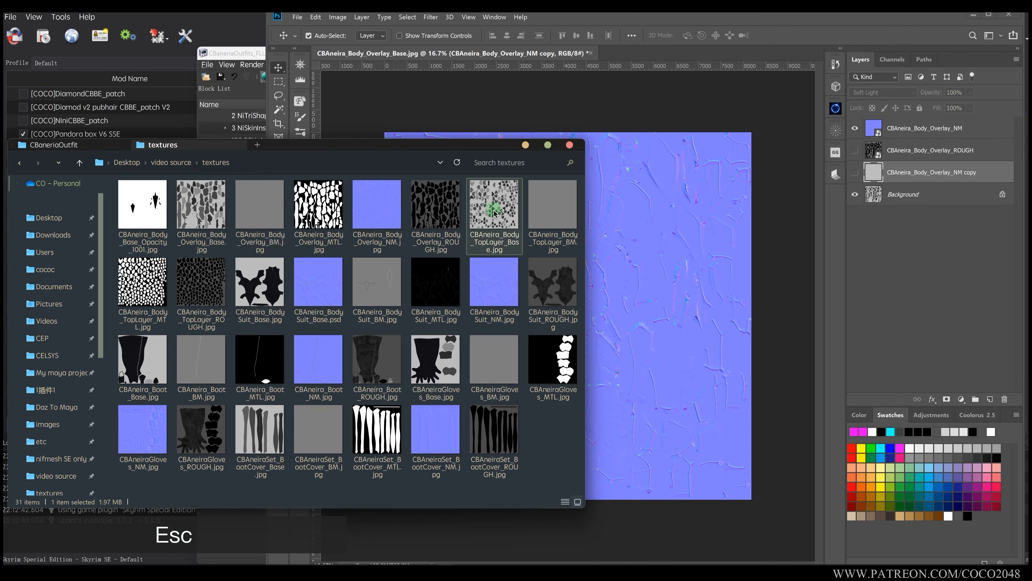
# Preview CBAneira_Body_Overlay_Base.jpg in the textures folder, and toggle the CBAneira_Body_Overlay_NM layer in Photoshop to compare.
pyautogui.doubleClick(201, 214)
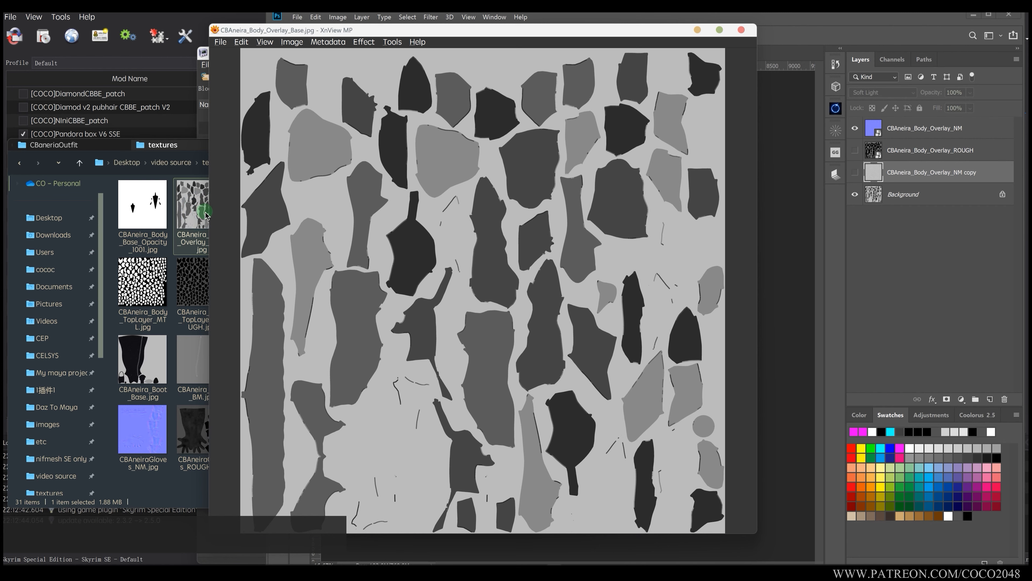
pyautogui.press('Escape')
pyautogui.click(796, 270)
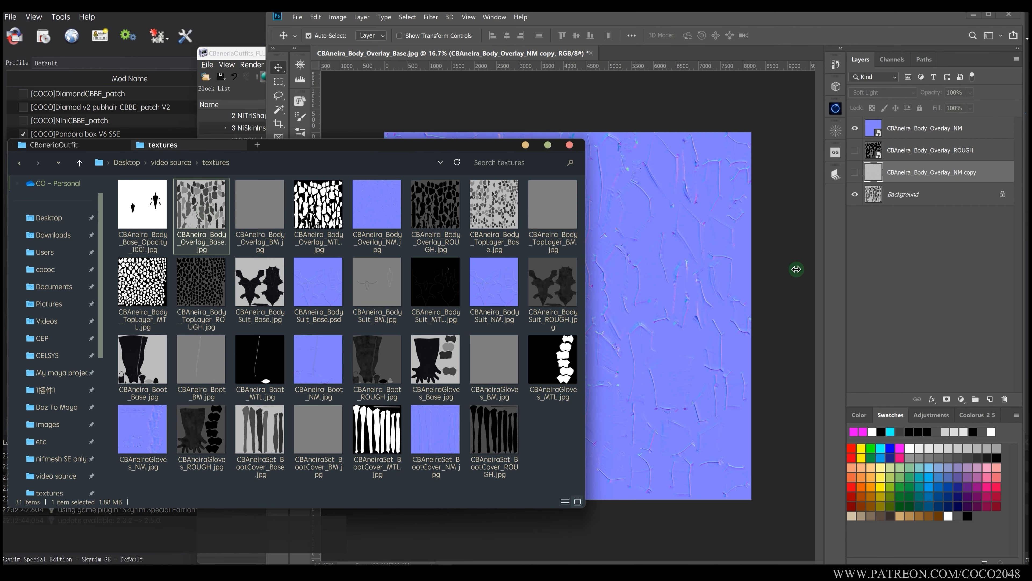
pyautogui.click(855, 130)
pyautogui.click(855, 128)
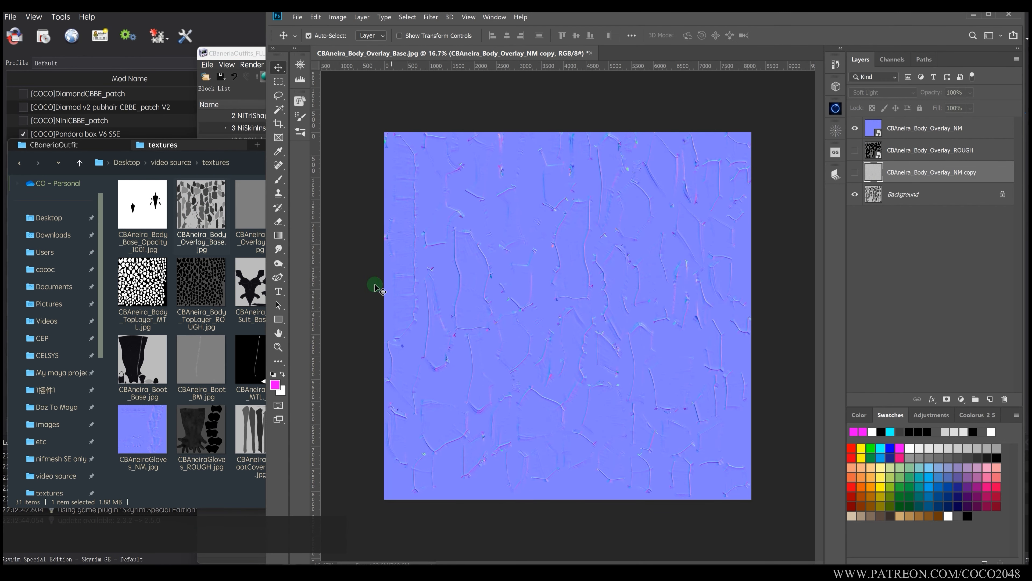
# In NifSkope, select the bCBbodysuitinside shape on the model and open its UV template export.
pyautogui.click(242, 62)
pyautogui.click(814, 276)
pyautogui.click(796, 343)
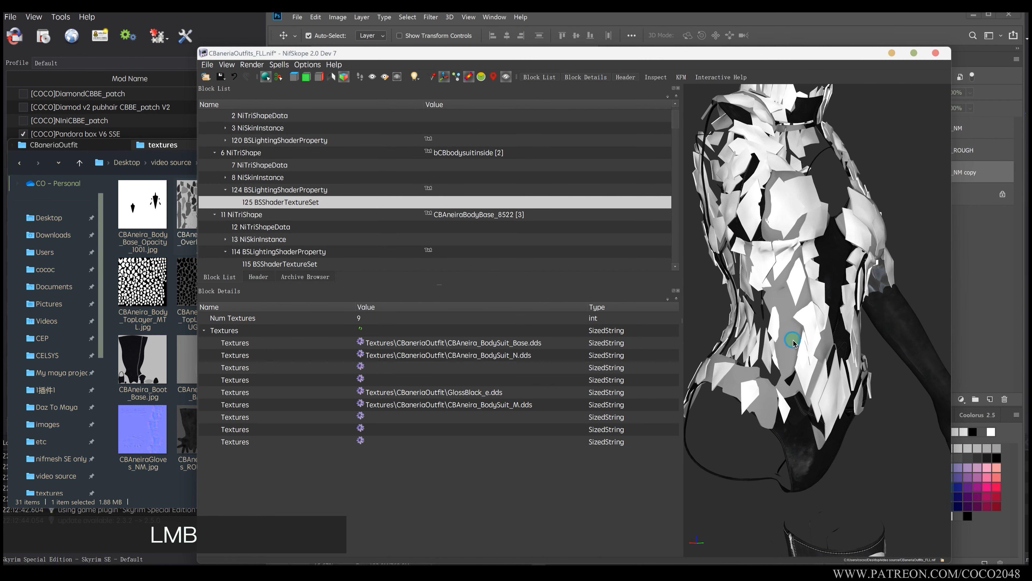
pyautogui.rightClick(792, 338)
pyautogui.moveTo(825, 406)
pyautogui.click(895, 406)
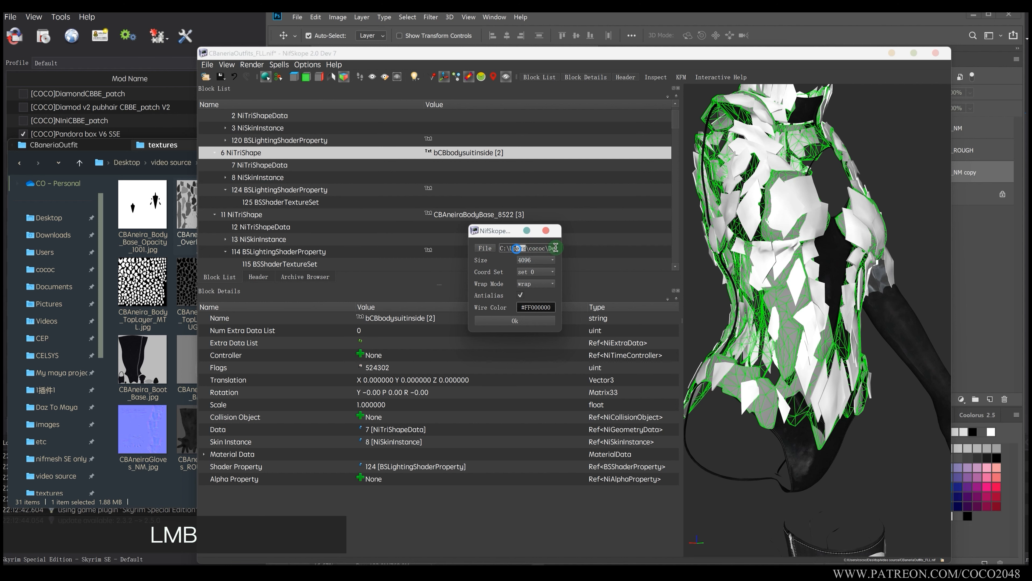
# Export the 4096-size UV template as bodysuit_cover.png in the NIF texture setup folder.
pyautogui.click(486, 249)
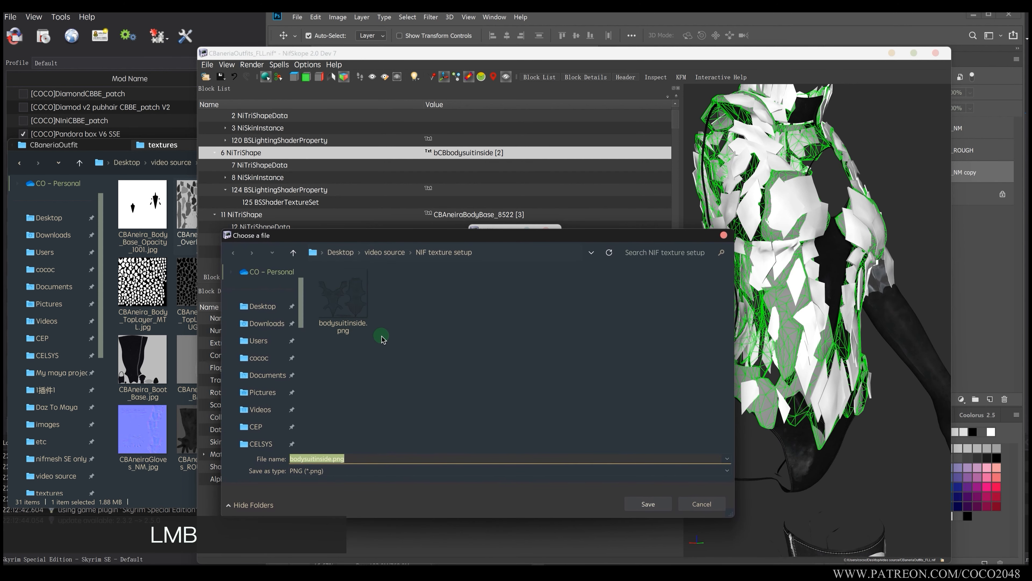
pyautogui.click(321, 460)
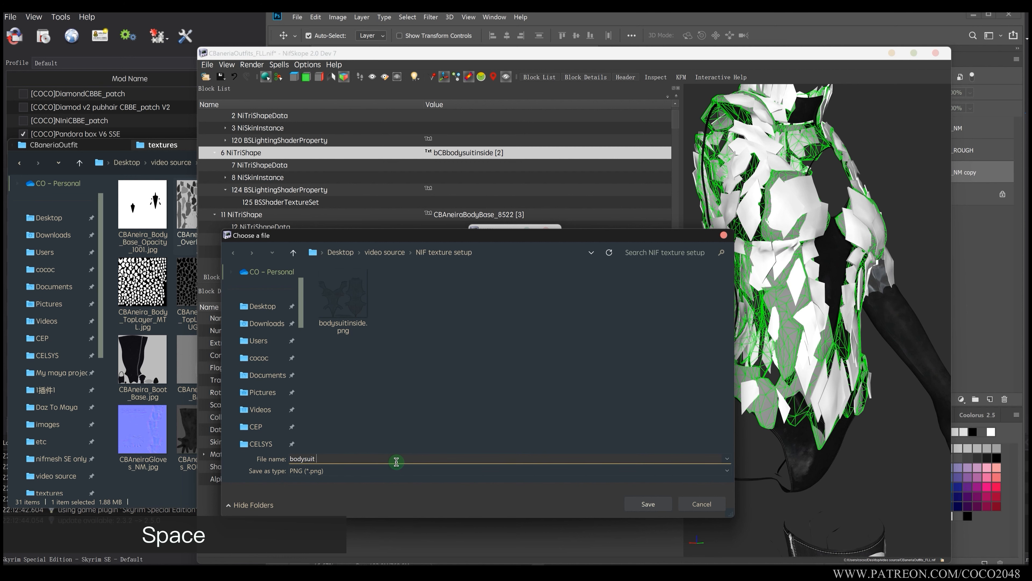
pyautogui.press('BackSpace')
pyautogui.write('_CO')
pyautogui.press('BackSpace')
pyautogui.press('BackSpace')
pyautogui.write('c')
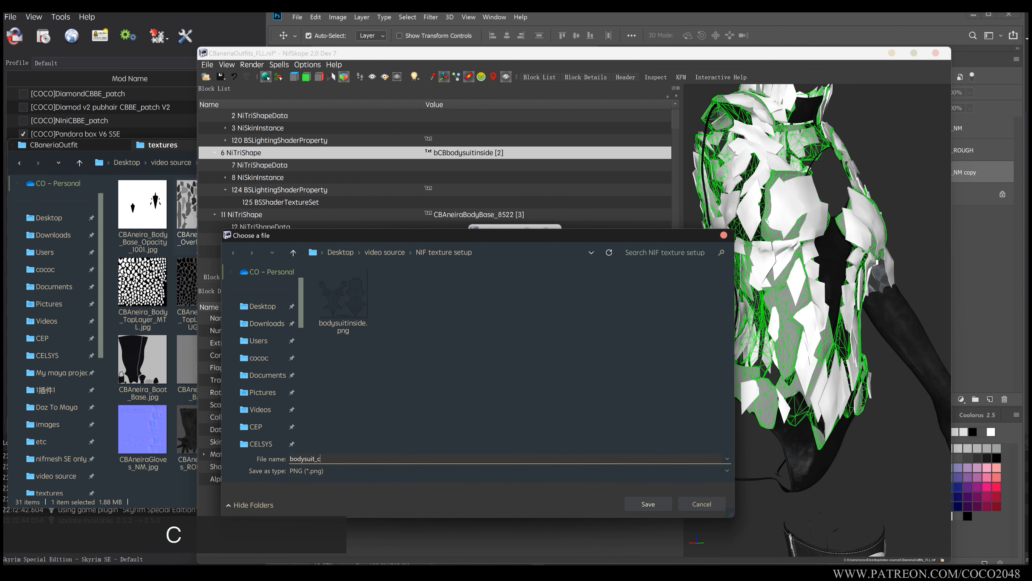
pyautogui.write('o')
pyautogui.press('Return')
pyautogui.click(501, 319)
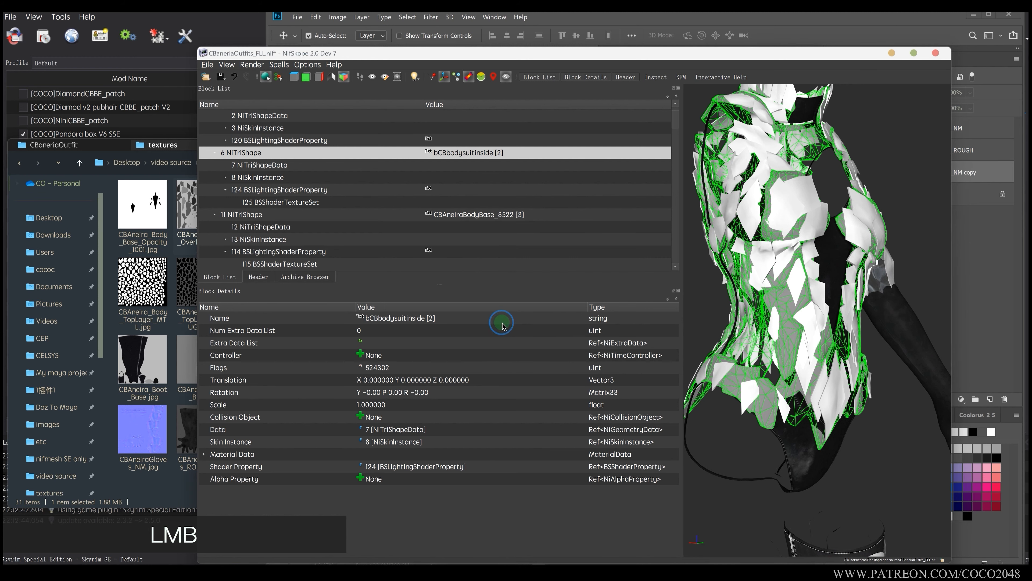
# In the file explorer, go up to the video source folder and open NIF texture setup.
pyautogui.click(990, 242)
pyautogui.click(150, 197)
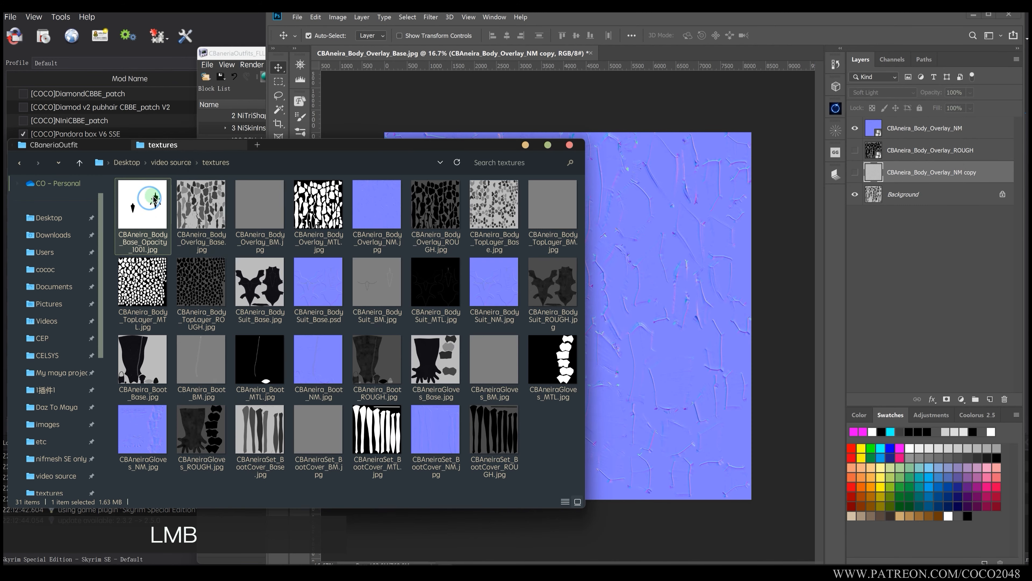
pyautogui.click(84, 147)
pyautogui.click(183, 146)
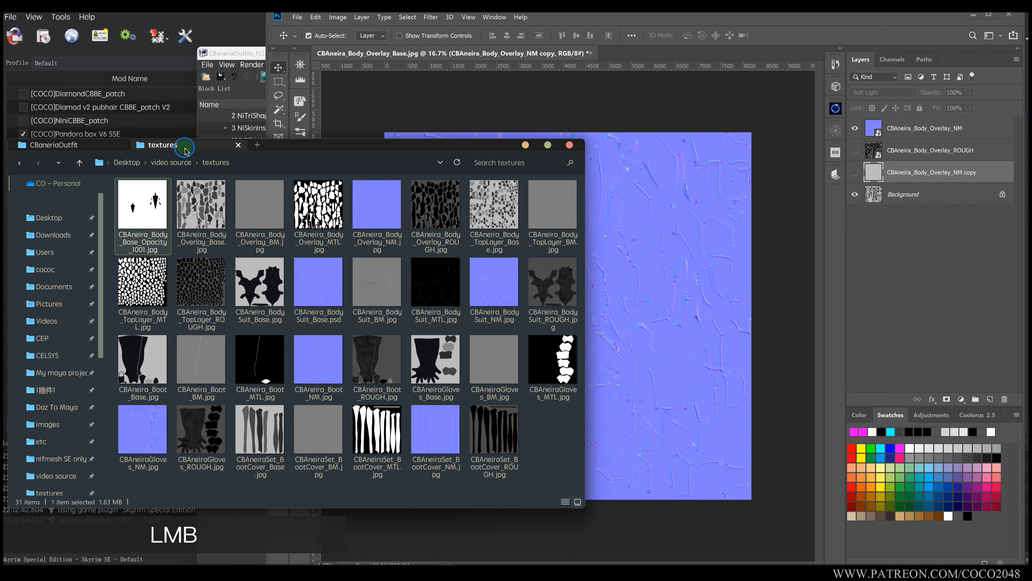
pyautogui.click(110, 144)
pyautogui.click(175, 147)
pyautogui.click(175, 162)
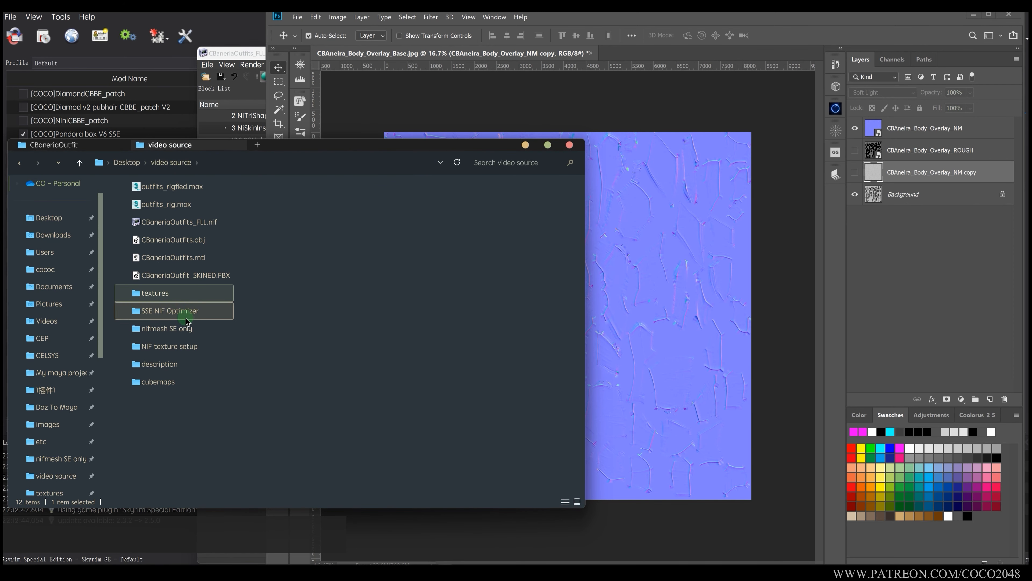
pyautogui.doubleClick(212, 268)
# Place bodysuit_cover.png in the overlay document in Photoshop, scaled to fill the canvas, and move it to the top of the layer stack.
pyautogui.click(146, 212)
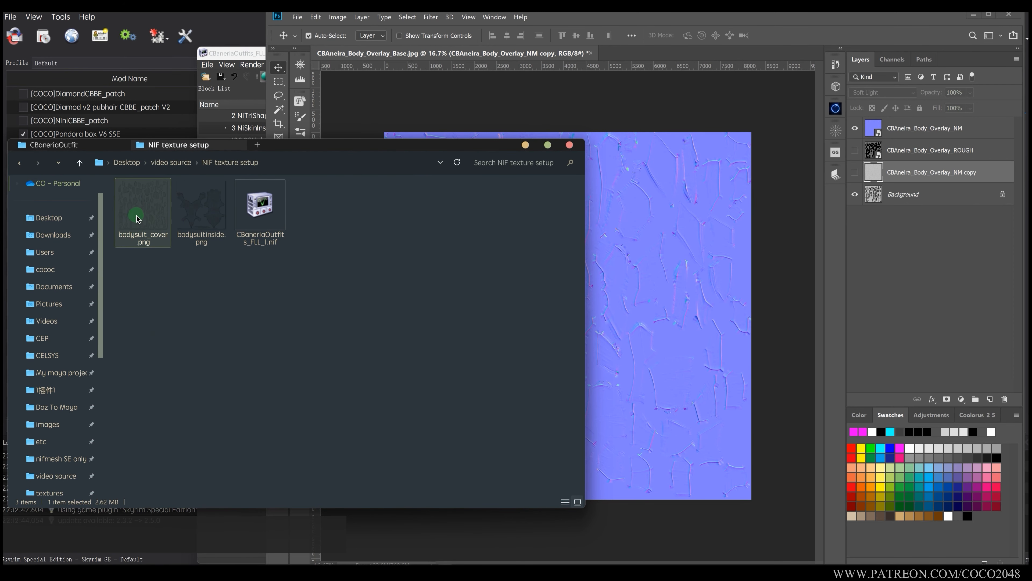
pyautogui.moveTo(146, 212); pyautogui.dragTo(644, 322)
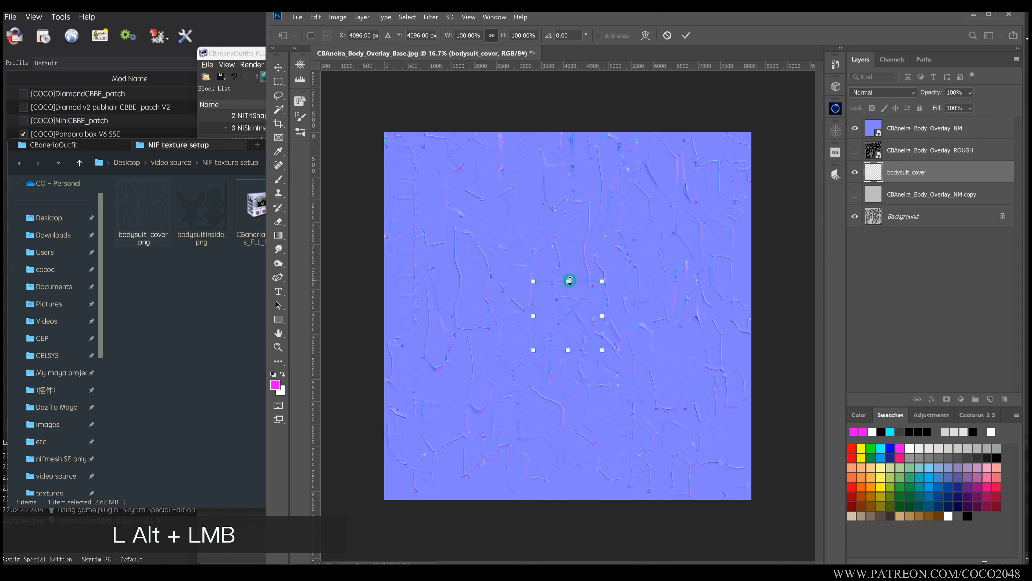
pyautogui.moveTo(575, 137); pyautogui.dragTo(576, 132)
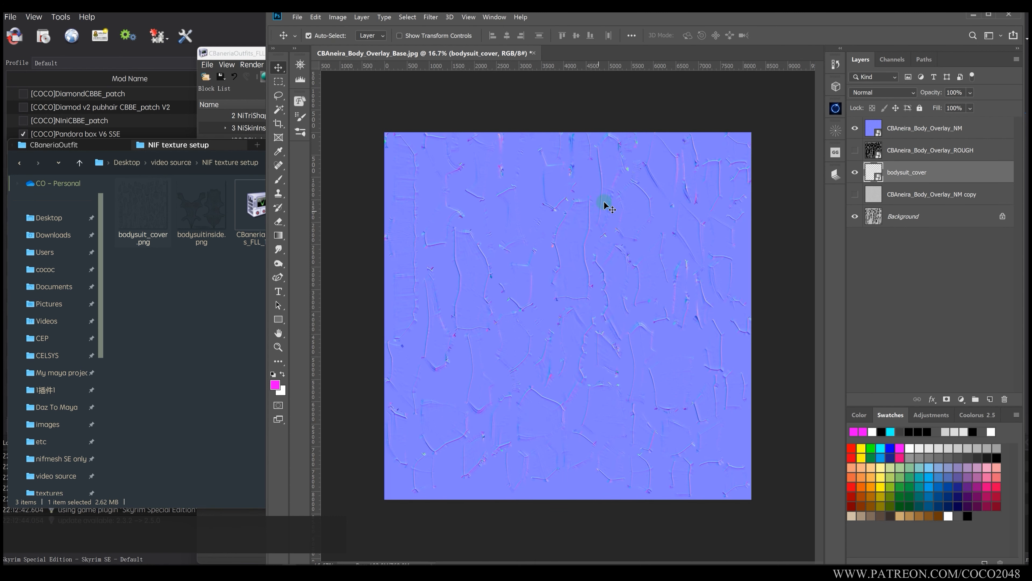
pyautogui.moveTo(902, 173); pyautogui.dragTo(885, 134)
pyautogui.keyDown('alt'); pyautogui.scroll(1, 567, 262); pyautogui.keyUp('alt')
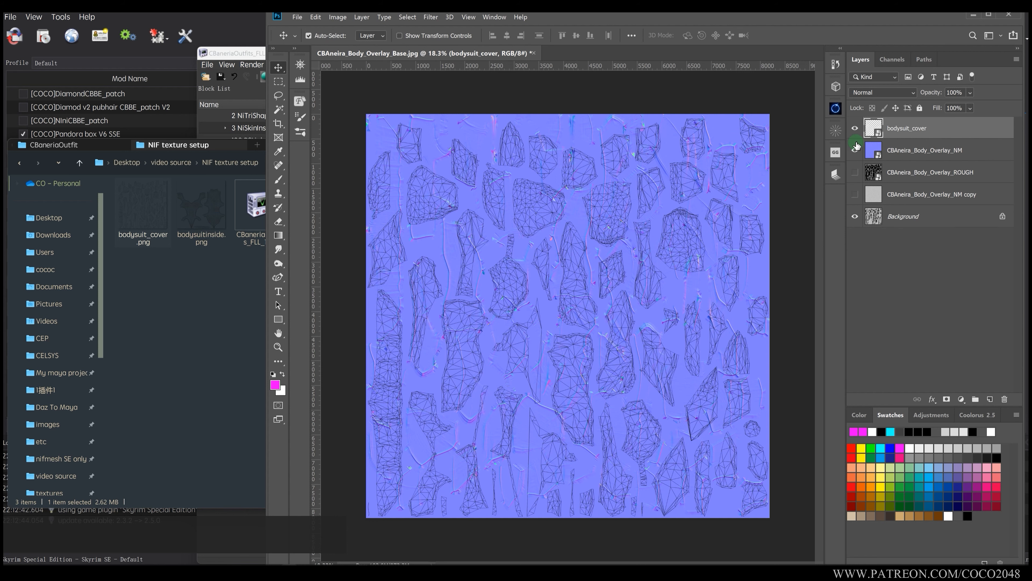
# Toggle the CBAneira_Body_Overlay_NM and bodysuit_cover layers to check how the base and normal maps align with the UV wireframe.
pyautogui.click(855, 149)
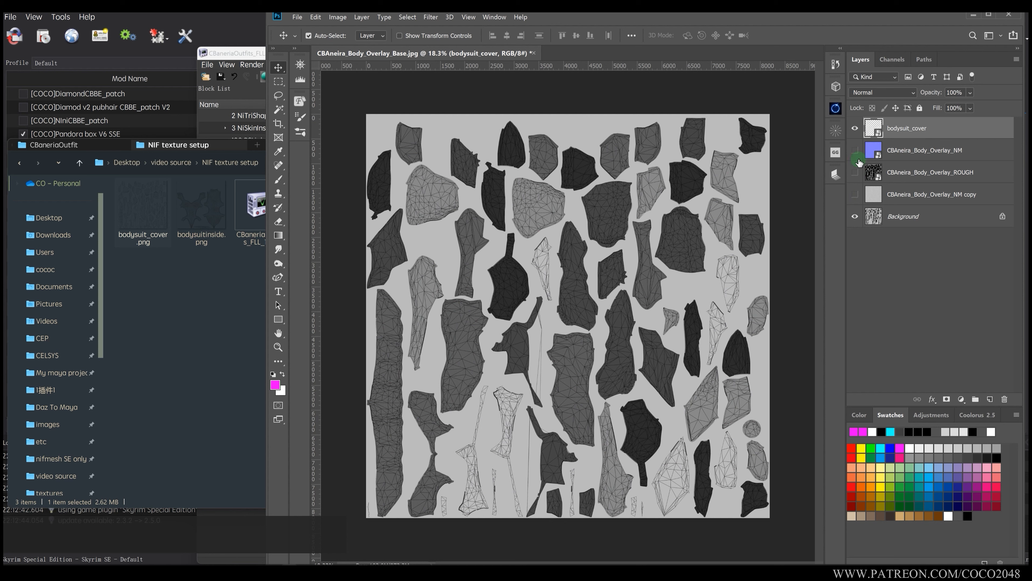
pyautogui.click(856, 150)
pyautogui.click(874, 150)
pyautogui.click(855, 128)
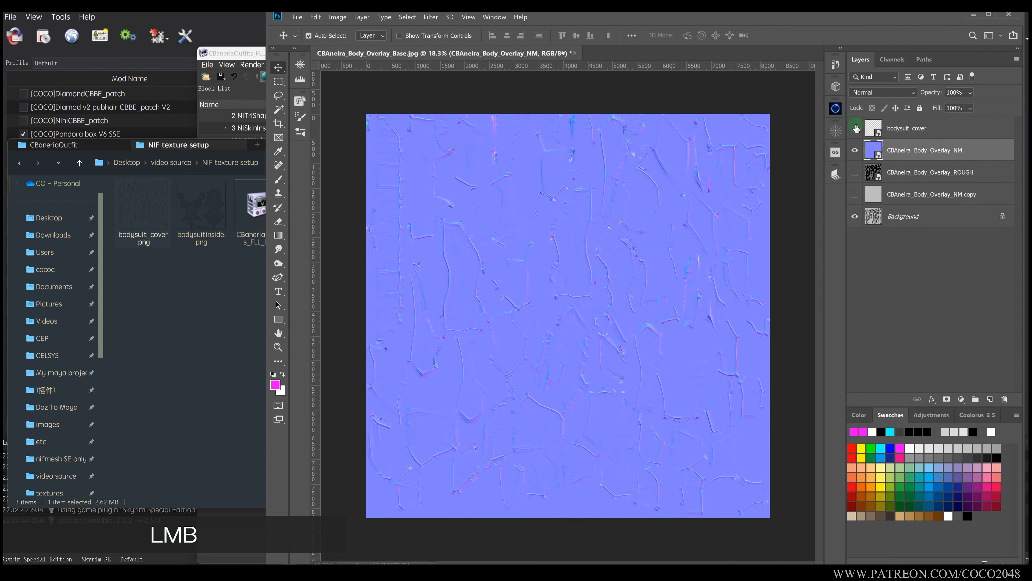
pyautogui.click(855, 128)
pyautogui.click(856, 128)
pyautogui.click(856, 128)
pyautogui.click(855, 128)
pyautogui.click(856, 128)
pyautogui.click(855, 128)
pyautogui.hotkey('ctrl', 't')
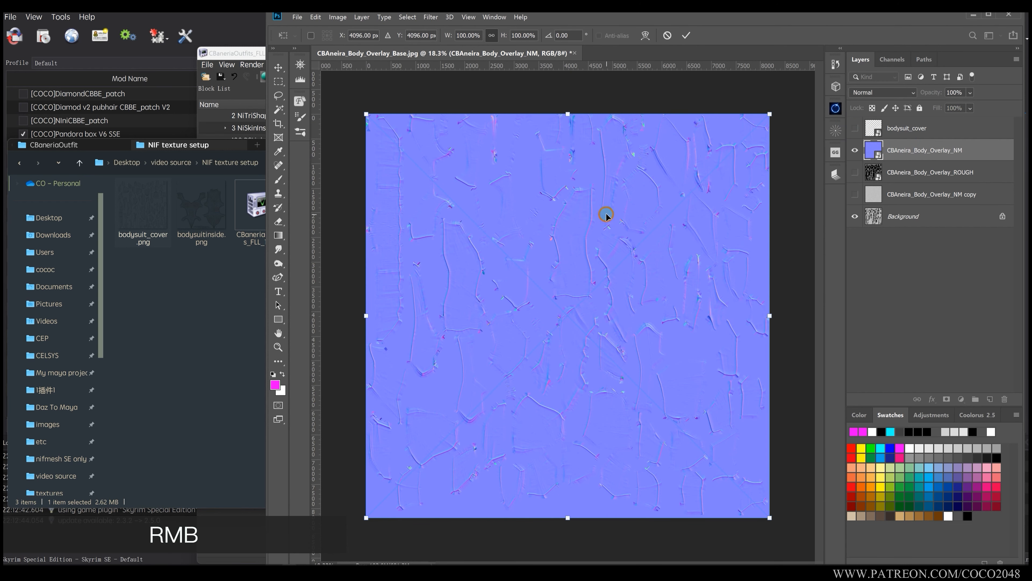
pyautogui.rightClick(606, 214)
pyautogui.click(641, 334)
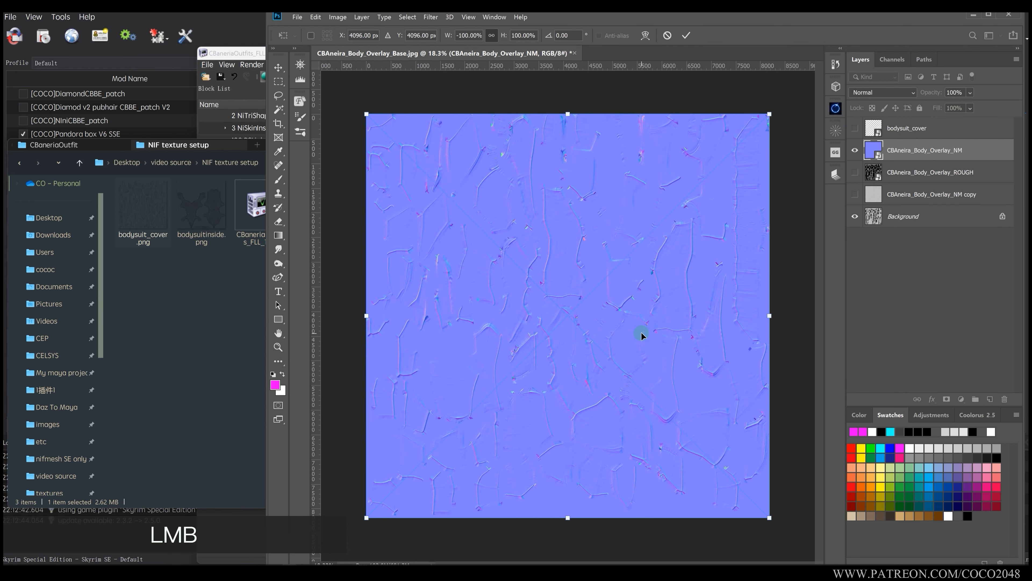
pyautogui.press('Escape')
# Flip the CBAneira_Body_Overlay_NM layer vertically.
pyautogui.hotkey('ctrl', 't')
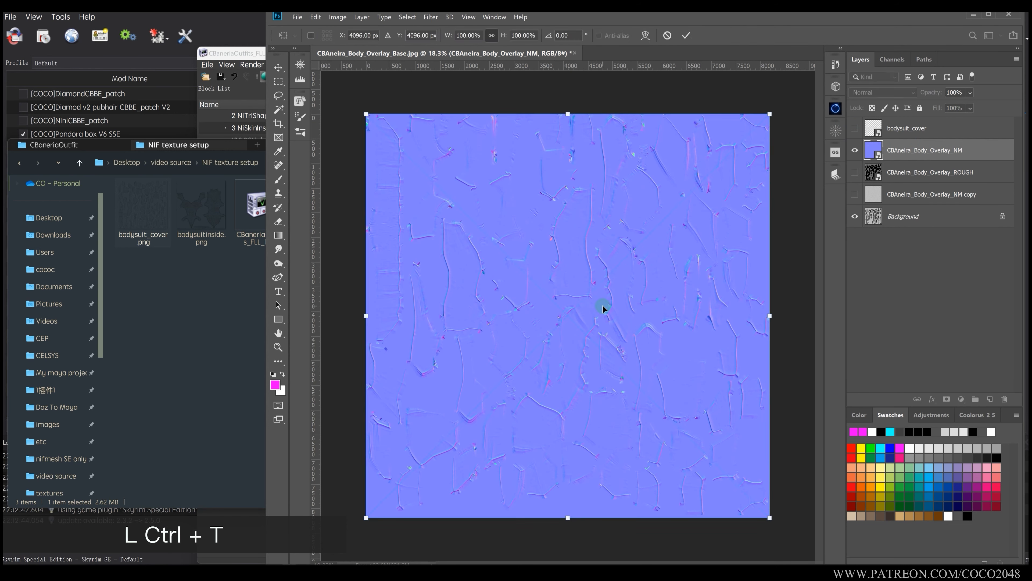
pyautogui.rightClick(591, 287)
pyautogui.click(617, 414)
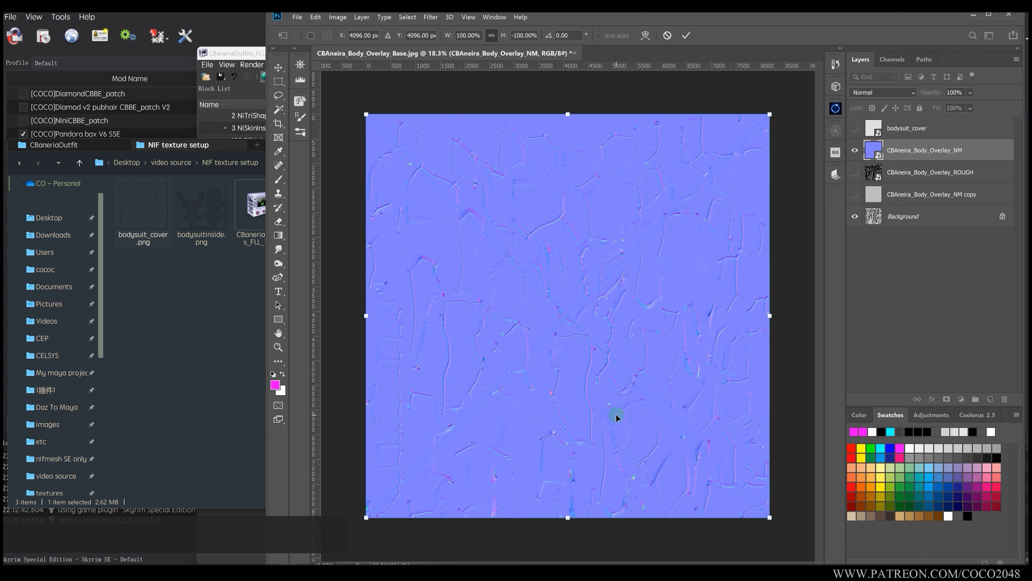
pyautogui.press('Return')
# Toggle the bodysuit_cover wireframe to check the flipped normal map's alignment with the UV islands.
pyautogui.click(856, 128)
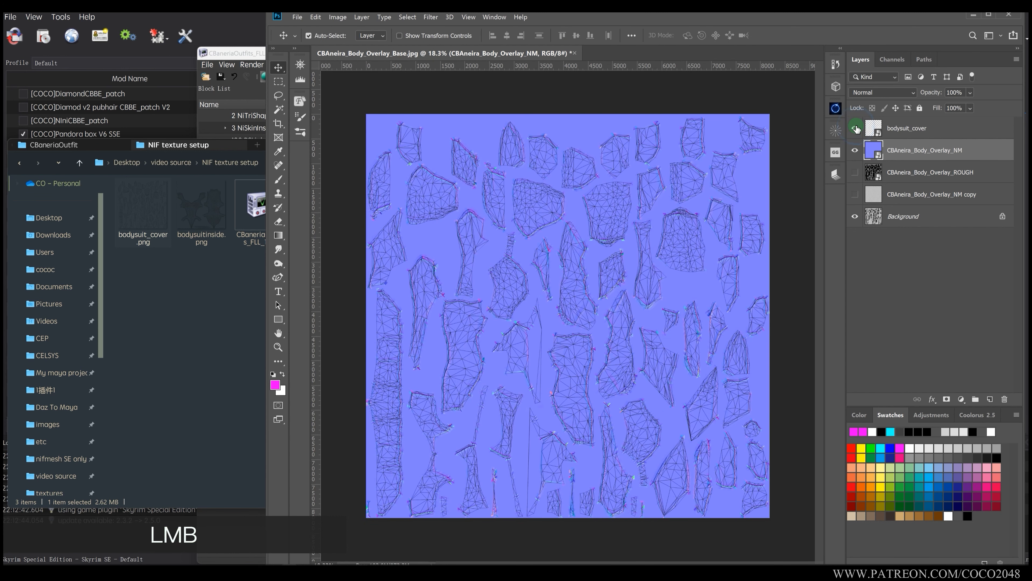
pyautogui.click(856, 128)
pyautogui.click(856, 129)
pyautogui.click(856, 128)
pyautogui.click(856, 129)
pyautogui.click(856, 128)
pyautogui.click(856, 129)
pyautogui.click(857, 129)
pyautogui.click(856, 129)
pyautogui.click(856, 129)
pyautogui.click(856, 129)
pyautogui.click(856, 129)
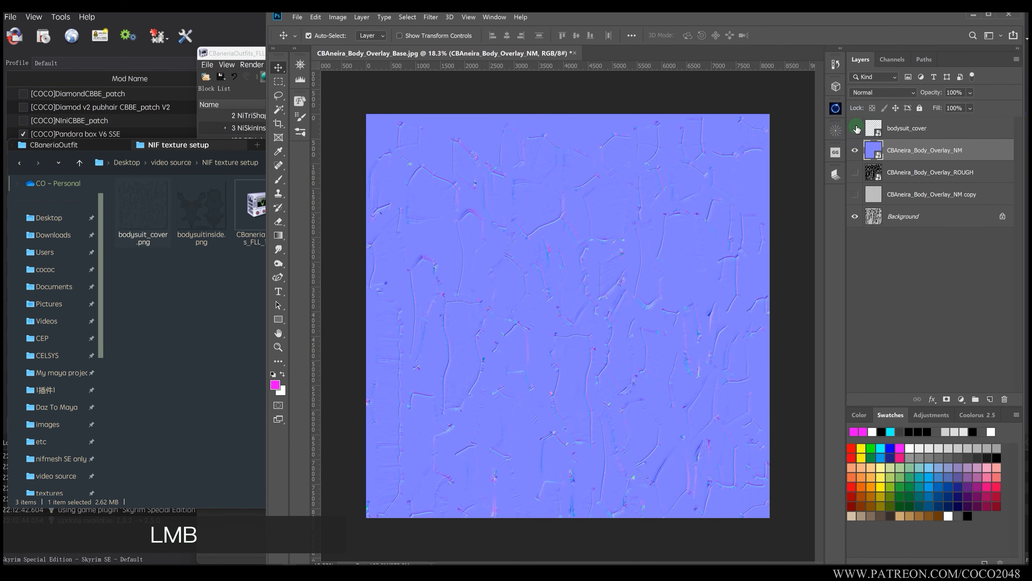
pyautogui.click(856, 129)
pyautogui.click(856, 129)
# Hide the CBAneira_Body_Overlay_NM layer, show the CBAneira_Body_Overlay_NM copy layer, and flip the copy vertically.
pyautogui.moveTo(914, 153)
pyautogui.mouseDown()
pyautogui.moveTo(908, 165)
pyautogui.moveTo(907, 156)
pyautogui.mouseUp()
pyautogui.click(856, 150)
pyautogui.click(855, 194)
pyautogui.click(891, 192)
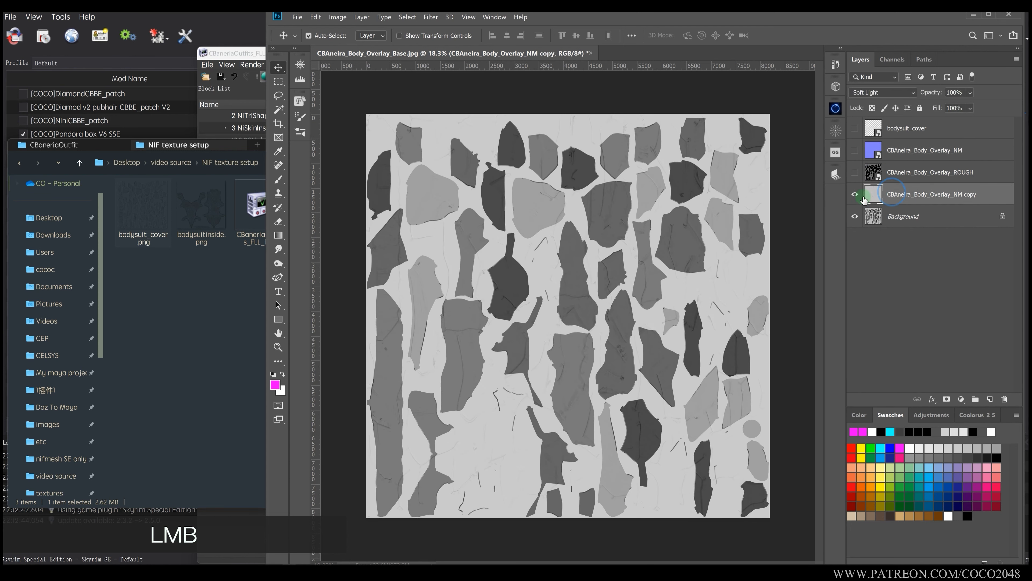
pyautogui.hotkey('ctrl', 't')
pyautogui.rightClick(580, 233)
pyautogui.click(597, 375)
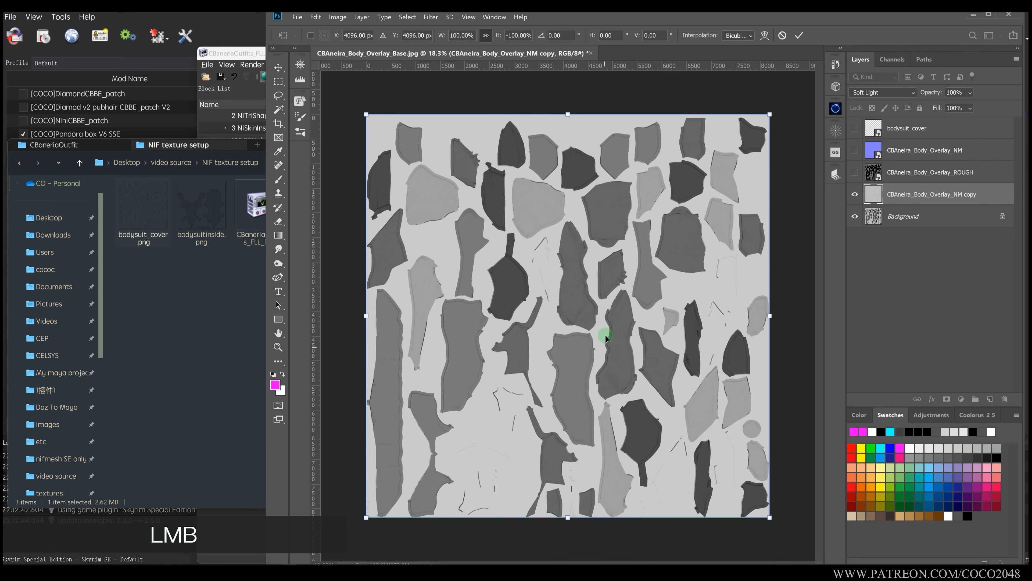
pyautogui.press('Return')
# Compare the base with and without the CBAneira_Body_Overlay_NM copy layer, and desaturate that layer.
pyautogui.click(855, 194)
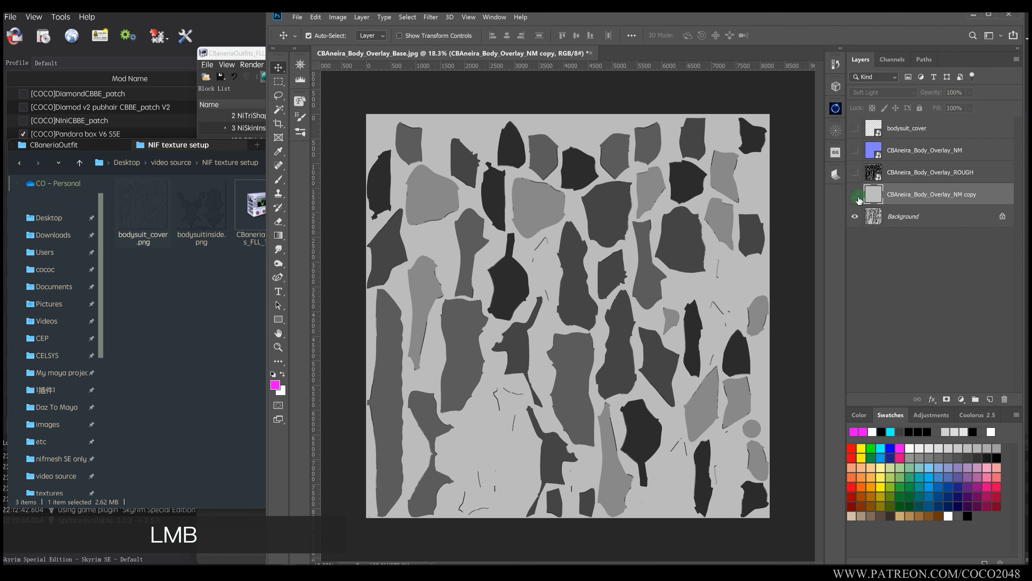
pyautogui.click(855, 194)
pyautogui.click(919, 217)
pyautogui.hotkey('shift', 'ctrl', 'u')
pyautogui.click(654, 261)
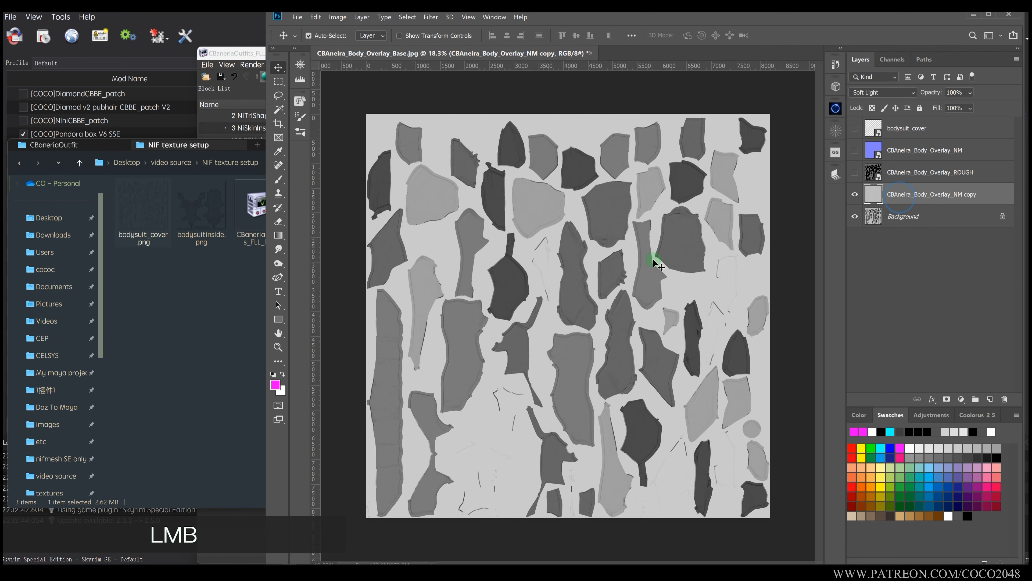
# Darken the NM copy layer with Levels, using a 0.48 midtone and an output white level of about 100.
pyautogui.hotkey('ctrl', 'l')
pyautogui.moveTo(218, 379); pyautogui.dragTo(230, 376)
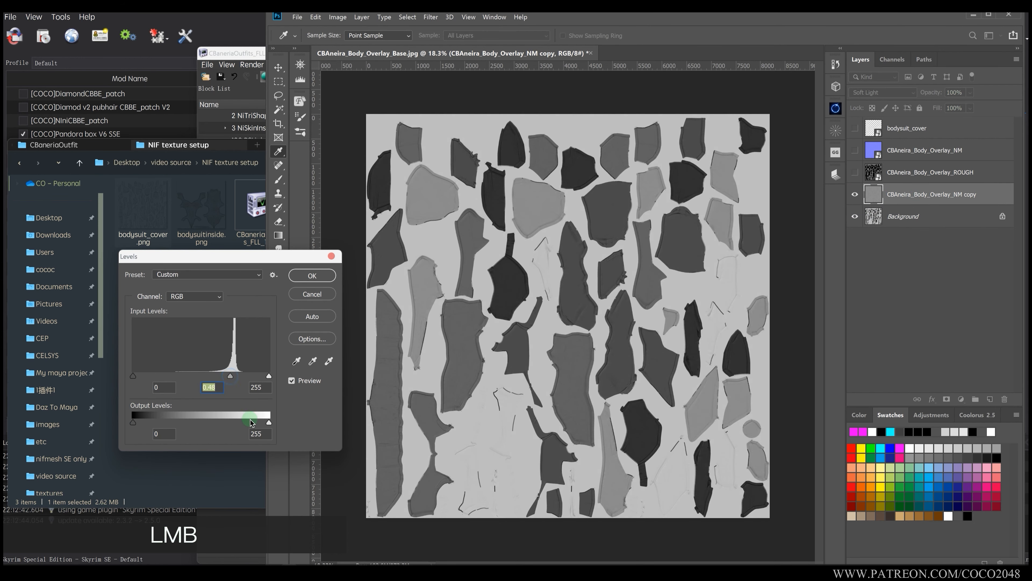
pyautogui.moveTo(269, 422); pyautogui.dragTo(192, 425)
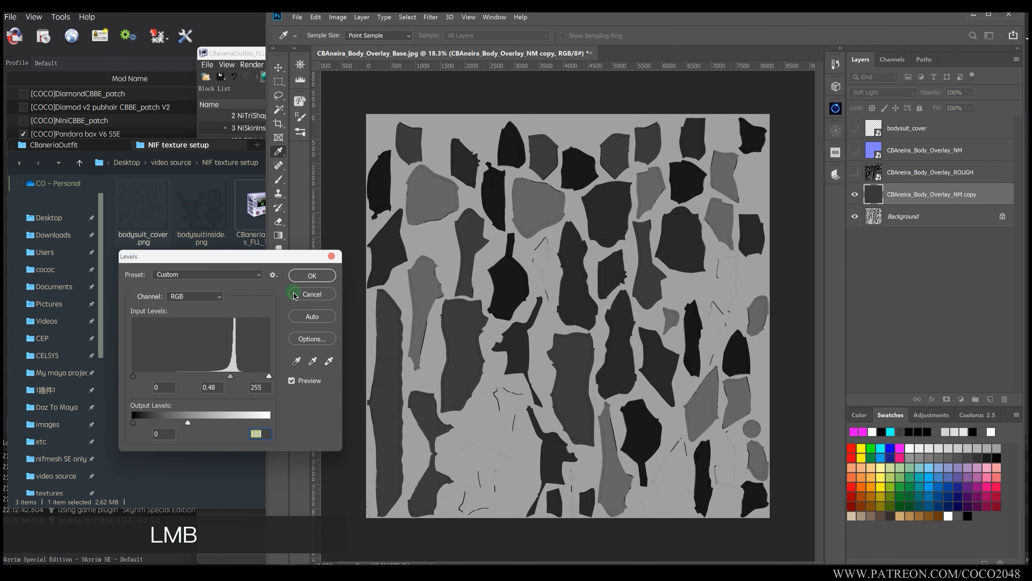
pyautogui.click(303, 276)
pyautogui.scroll(1, 576, 281)
pyautogui.scroll(-1, 576, 282)
# Adjust the CBAneira_Body_Overlay_NM copy layer with Levels, using a 1.13 midtone and an output white level of about 146.
pyautogui.click(902, 197)
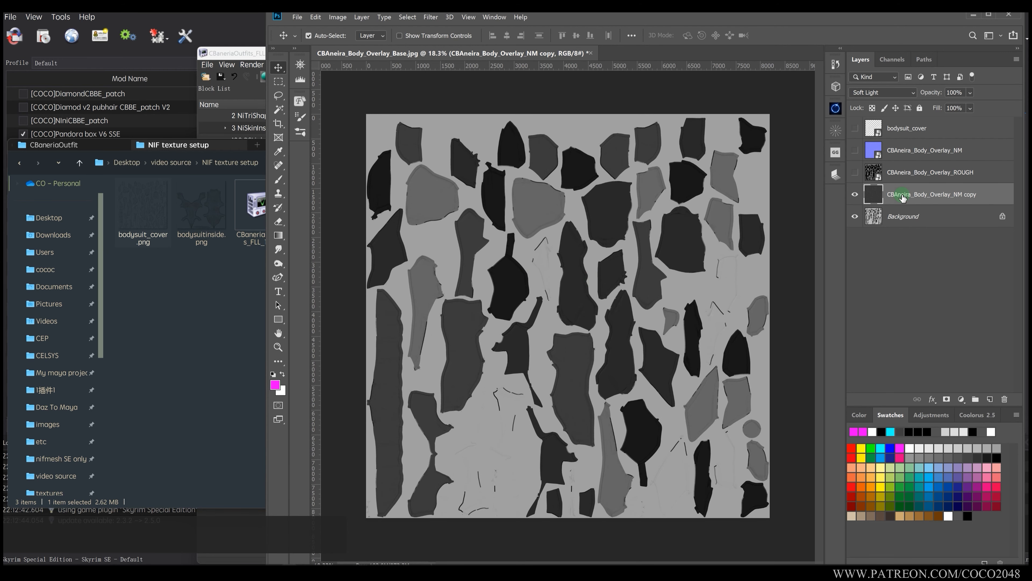
pyautogui.hotkey('ctrl', 'l')
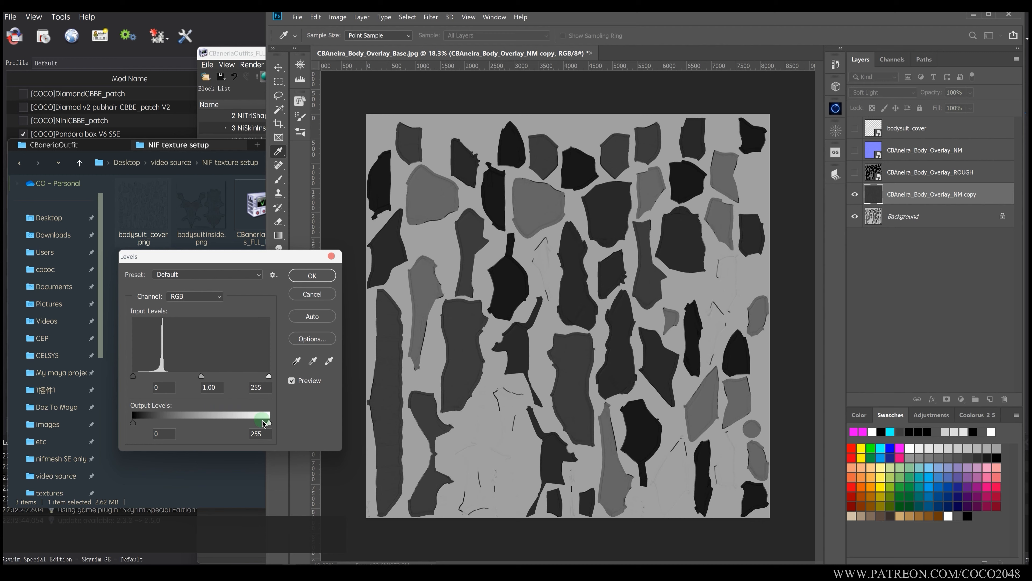
pyautogui.moveTo(268, 423); pyautogui.dragTo(293, 427)
pyautogui.moveTo(207, 379)
pyautogui.mouseDown()
pyautogui.moveTo(246, 379)
pyautogui.moveTo(194, 379)
pyautogui.moveTo(209, 379)
pyautogui.mouseUp()
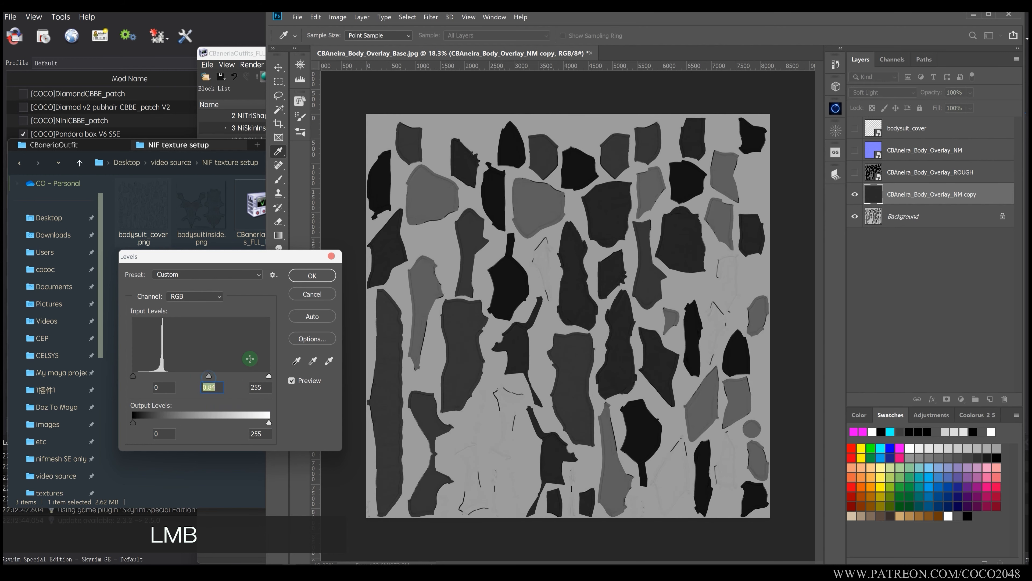
pyautogui.moveTo(268, 422); pyautogui.dragTo(150, 425)
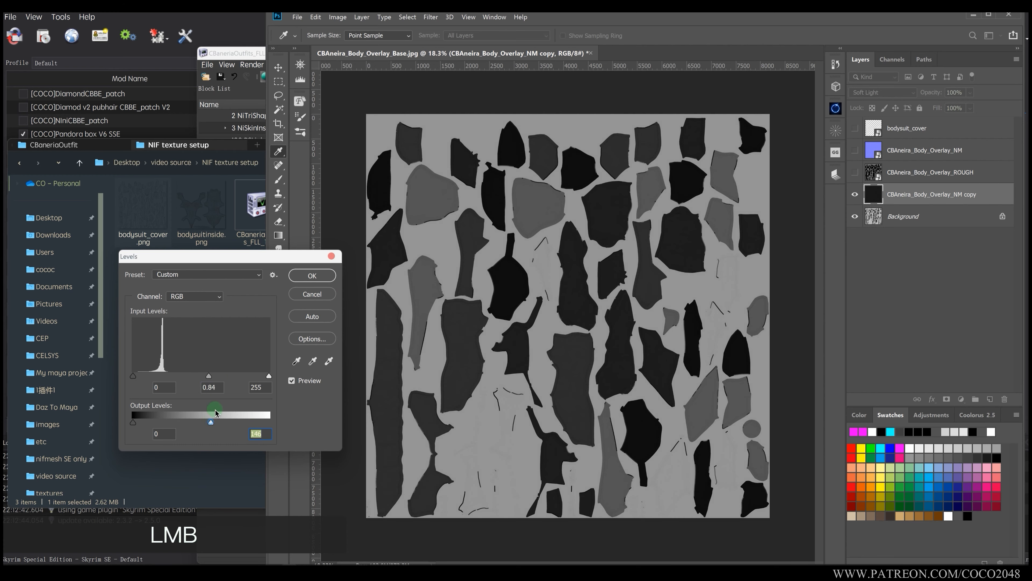
pyautogui.moveTo(228, 378); pyautogui.dragTo(196, 378)
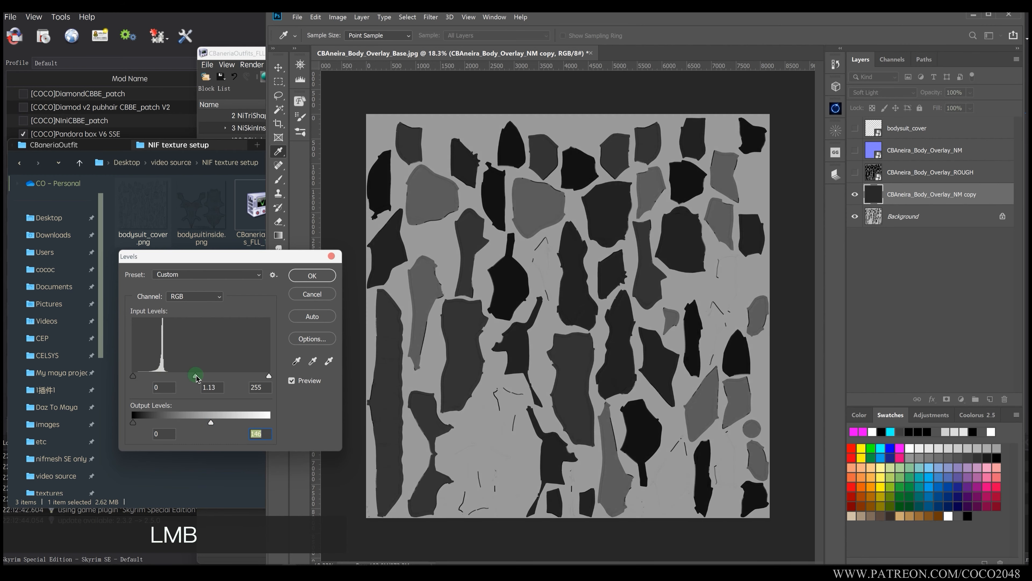
pyautogui.click(313, 275)
# Flatten the image and reduce its size to 4096 × 4096 pixels.
pyautogui.rightClick(898, 224)
pyautogui.click(866, 447)
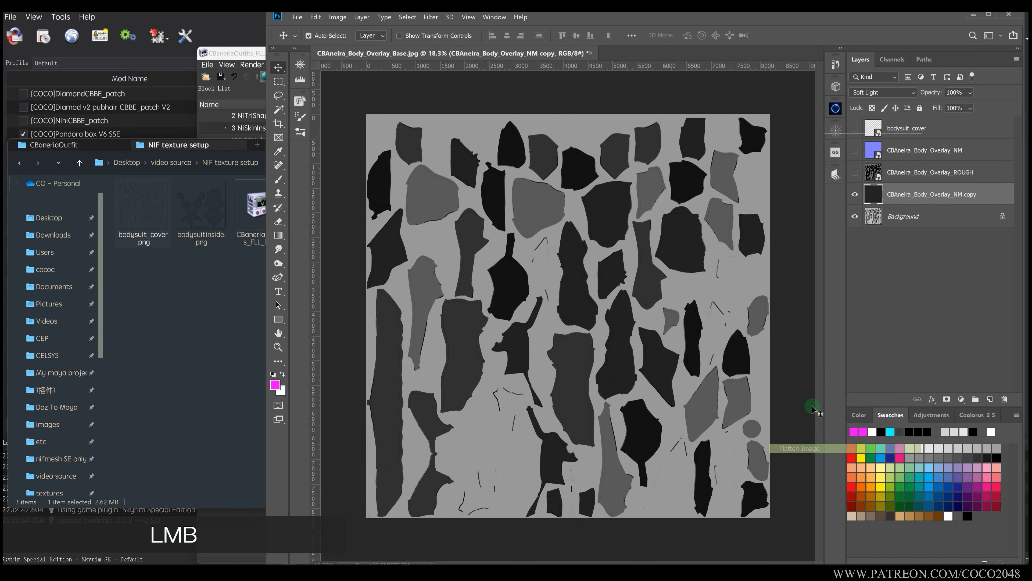
pyautogui.hotkey('ctrl', 'shift', 's')
pyautogui.press('Escape')
pyautogui.middleClick(627, 271)
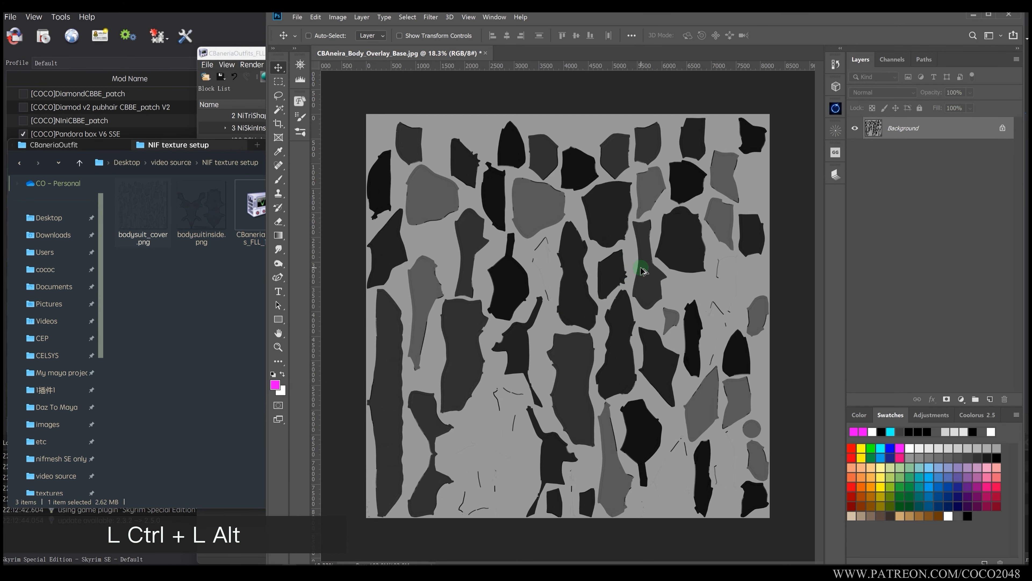
pyautogui.hotkey('ctrl', 'alt', 'i')
pyautogui.click(642, 271)
# Start saving a DDS copy of the base map and point the save location to F:\Skyrim MO\Skyrim SSE\Data\Textures\CBaneriaOutfit.
pyautogui.hotkey('ctrl', 'shift', 's')
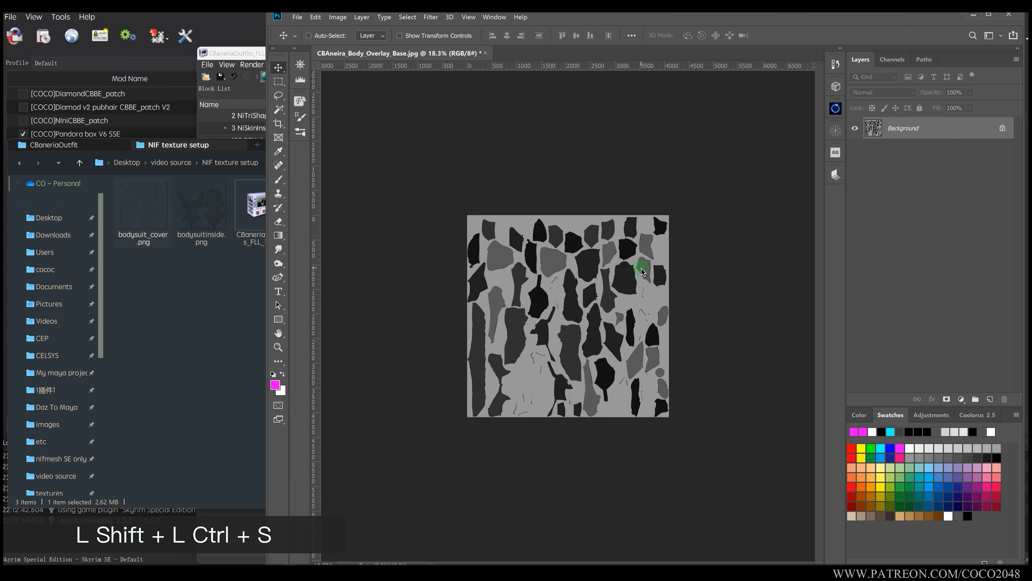
pyautogui.click(418, 250)
pyautogui.click(377, 294)
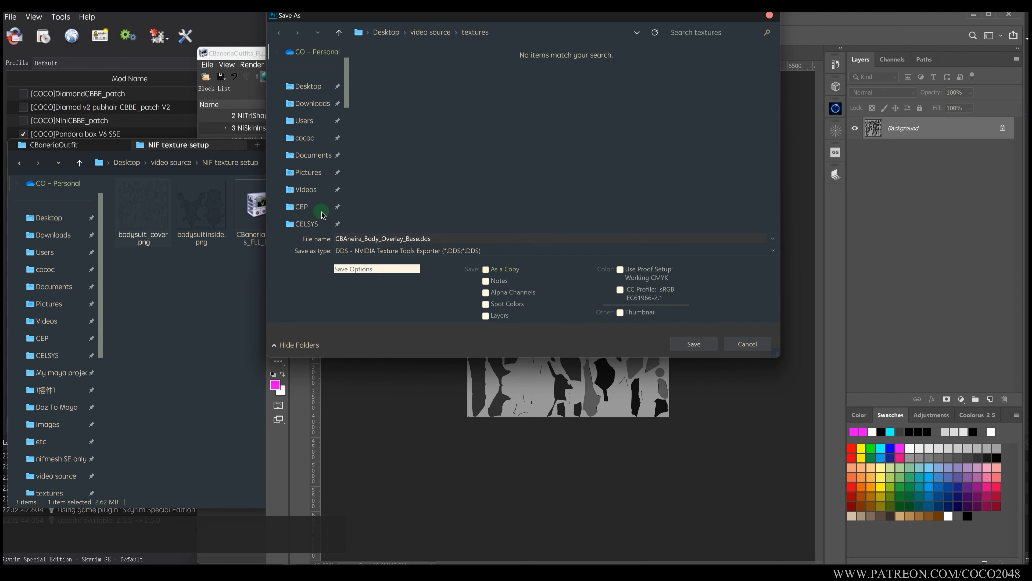
pyautogui.click(182, 278)
pyautogui.click(54, 145)
pyautogui.click(399, 163)
pyautogui.hotkey('ctrl', 'c')
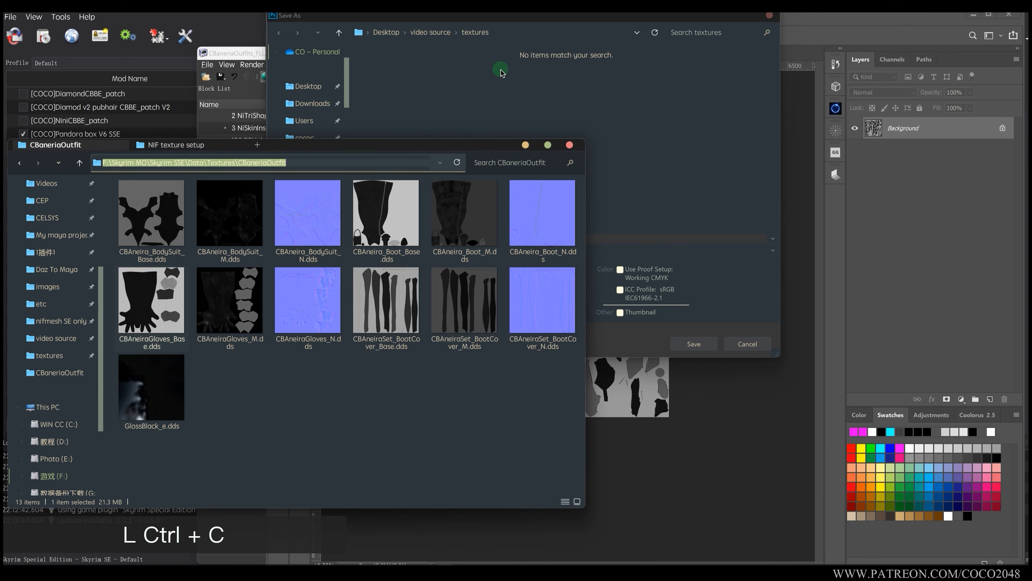
pyautogui.click(501, 72)
pyautogui.click(525, 33)
pyautogui.hotkey('ctrl', 'v')
pyautogui.press('Return')
# Export CBAneira_Body_Overlay_Base.dds using the BC3 RGBA (DXT5, interpolated alpha) format.
pyautogui.click(433, 236)
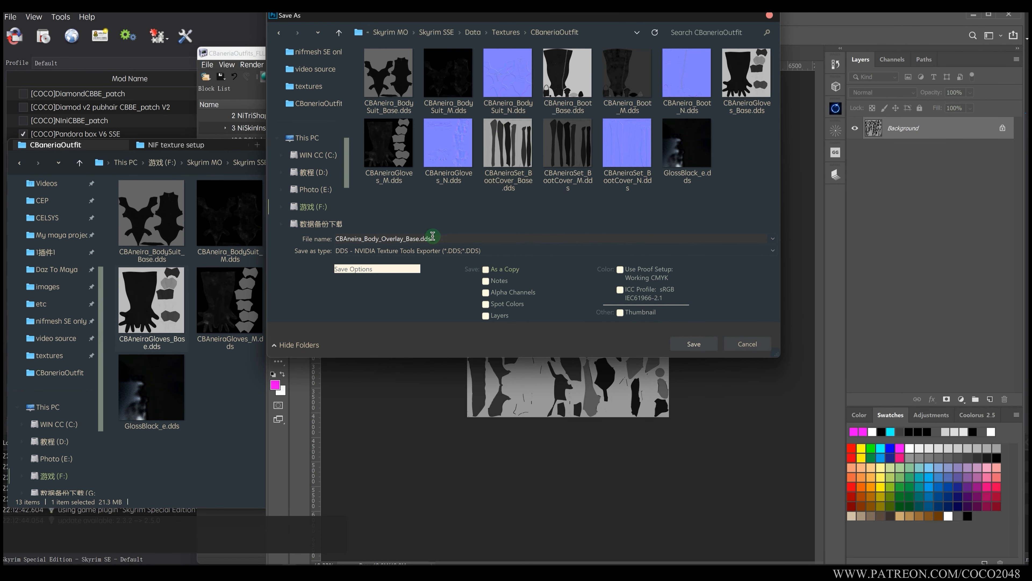
pyautogui.click(694, 344)
pyautogui.click(282, 209)
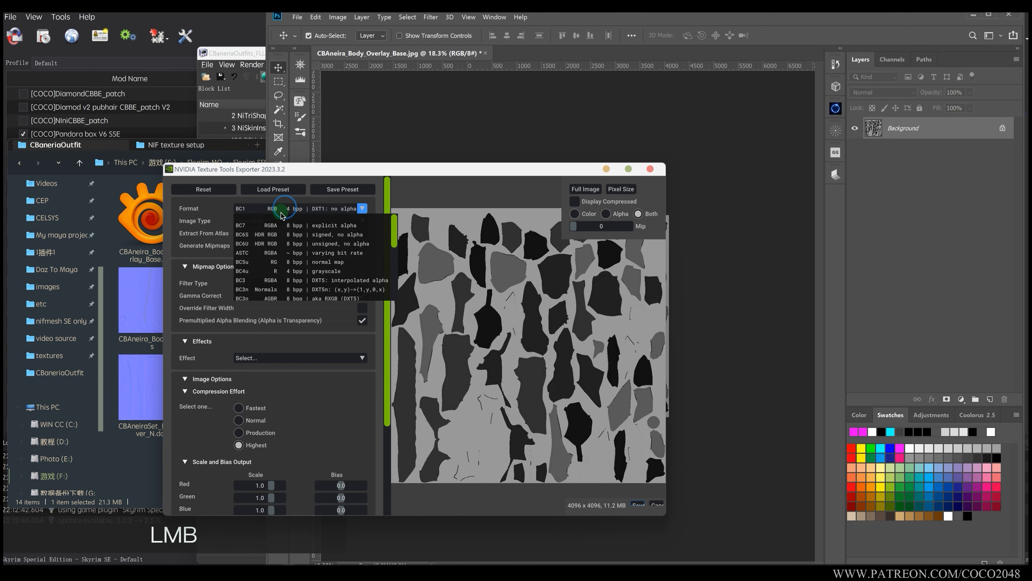
pyautogui.click(346, 281)
pyautogui.click(639, 504)
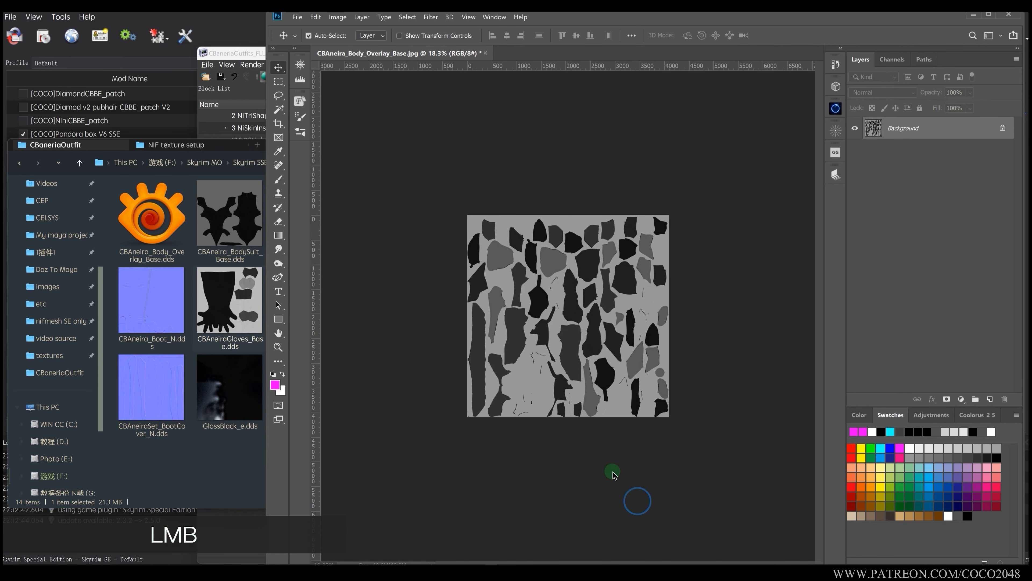
# Undo the image resize and flattening to restore the separate layers.
pyautogui.hotkey('ctrl', 'alt', 'i')
pyautogui.press('Escape')
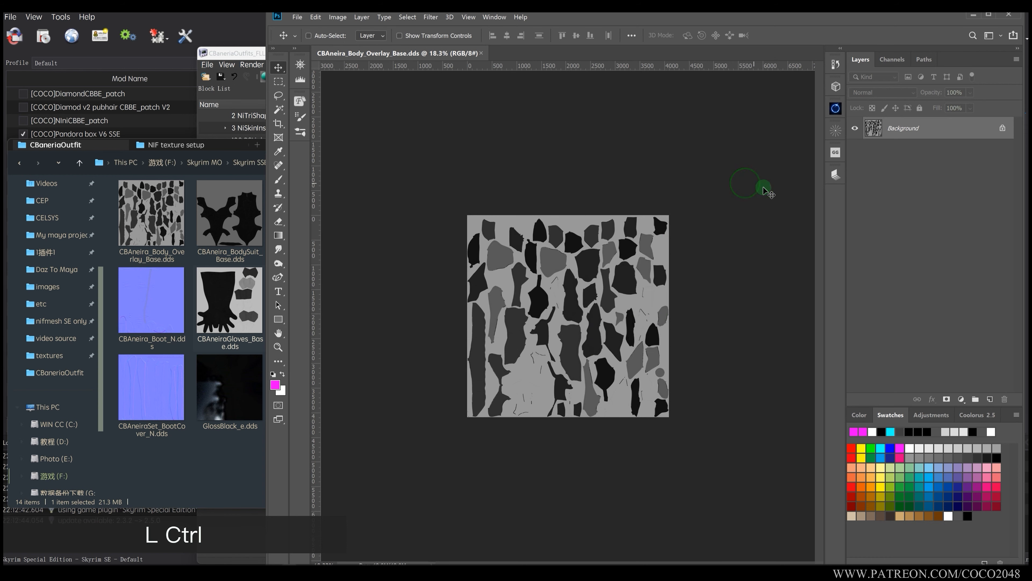
pyautogui.hotkey('ctrl', 'z')
pyautogui.hotkey('ctrl', 'z')
pyautogui.click(855, 152)
pyautogui.click(902, 154)
pyautogui.click(855, 150)
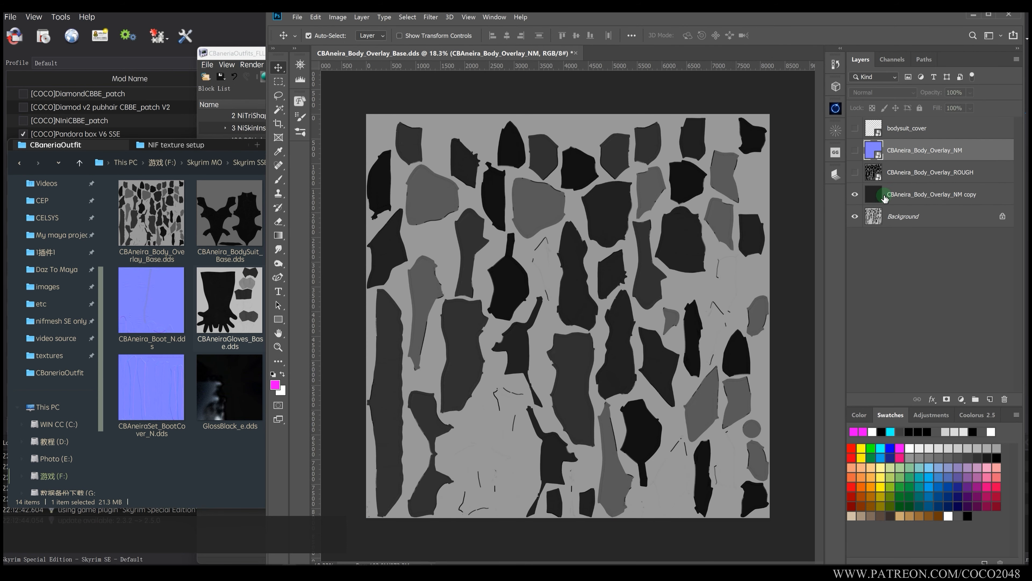
# Stamp the visible layers into a new layer above CBAneira_Body_Overlay_NM and make the NM layer visible.
pyautogui.click(906, 195)
pyautogui.hotkey('ctrl', 'shift', 'alt', 'e')
pyautogui.moveTo(893, 194); pyautogui.dragTo(890, 151)
pyautogui.click(855, 151)
pyautogui.click(855, 151)
pyautogui.click(901, 151)
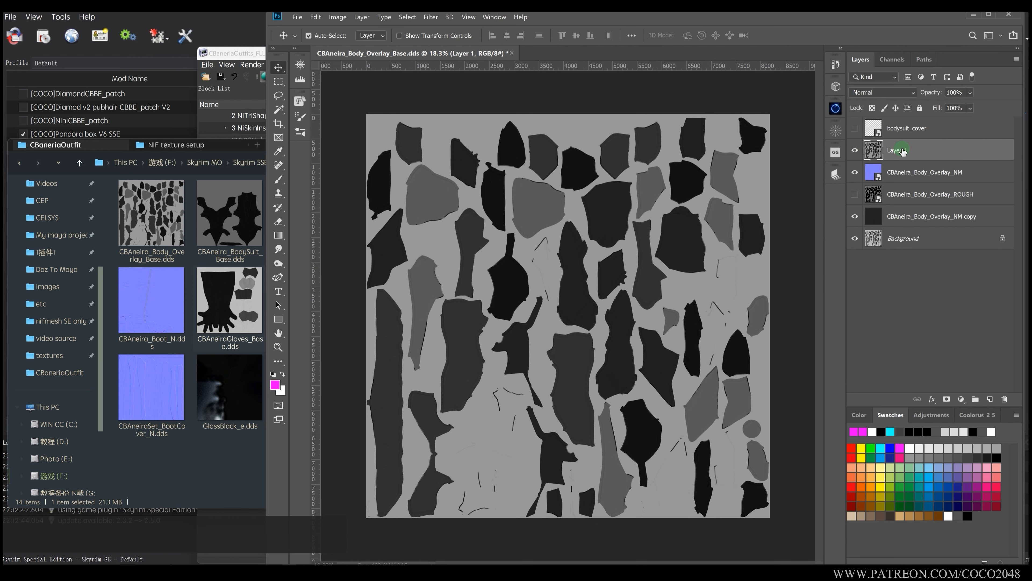
# Duplicate the stamped layer's Red channel into a new document.
pyautogui.click(892, 60)
pyautogui.rightClick(898, 98)
pyautogui.click(920, 104)
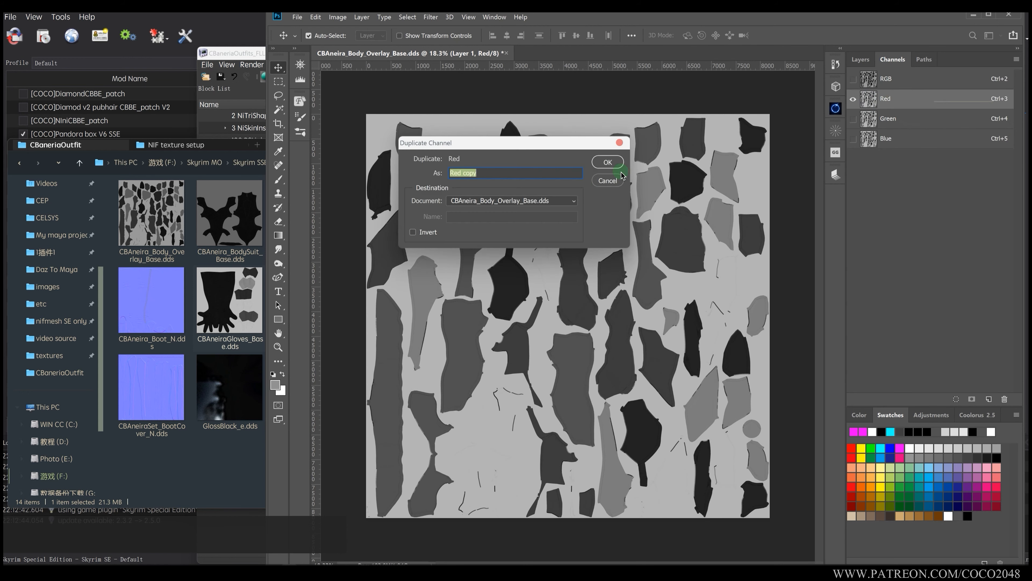
pyautogui.click(513, 200)
pyautogui.click(507, 222)
pyautogui.click(609, 161)
# Duplicate the new document's Alpha 1 channel back into CBAneira_Body_Overlay_Base.dds.
pyautogui.rightClick(897, 83)
pyautogui.click(915, 89)
pyautogui.click(512, 200)
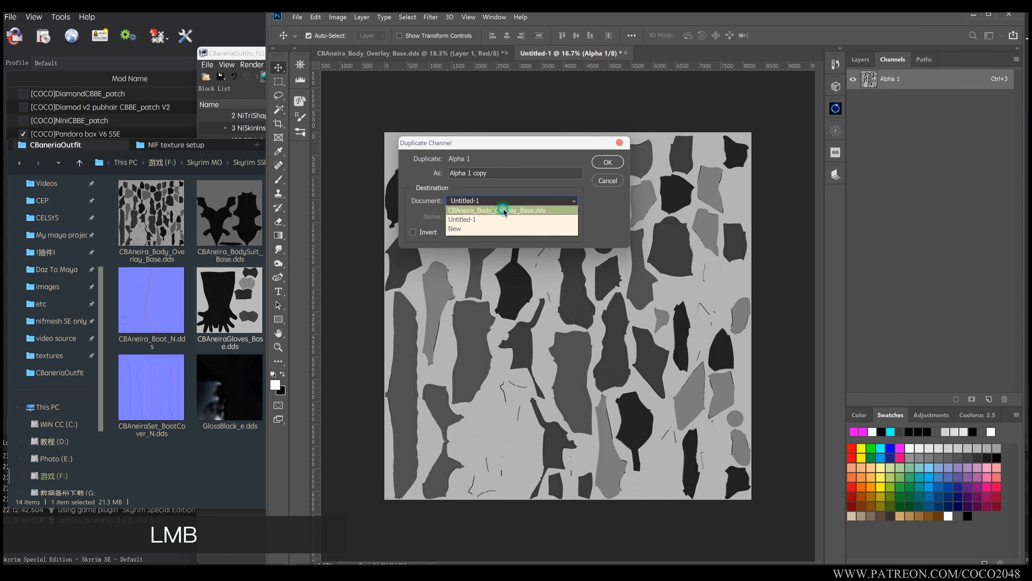
pyautogui.click(502, 210)
pyautogui.click(503, 201)
pyautogui.click(603, 165)
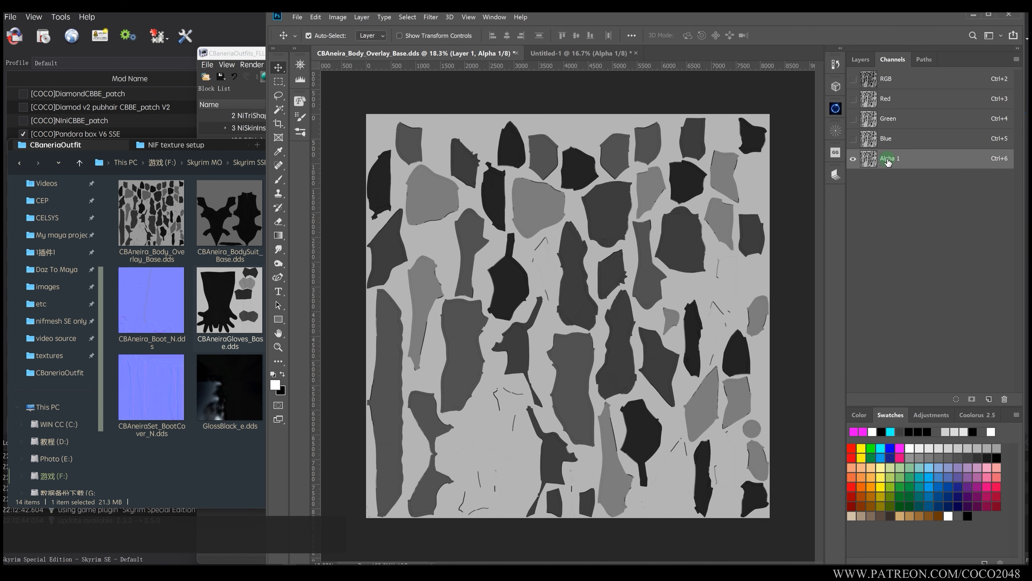
# Darken the Alpha 1 channel with Levels, using a 0.55 midtone and an output white level of about 136.
pyautogui.hotkey('ctrl', 'l')
pyautogui.moveTo(200, 377); pyautogui.dragTo(224, 378)
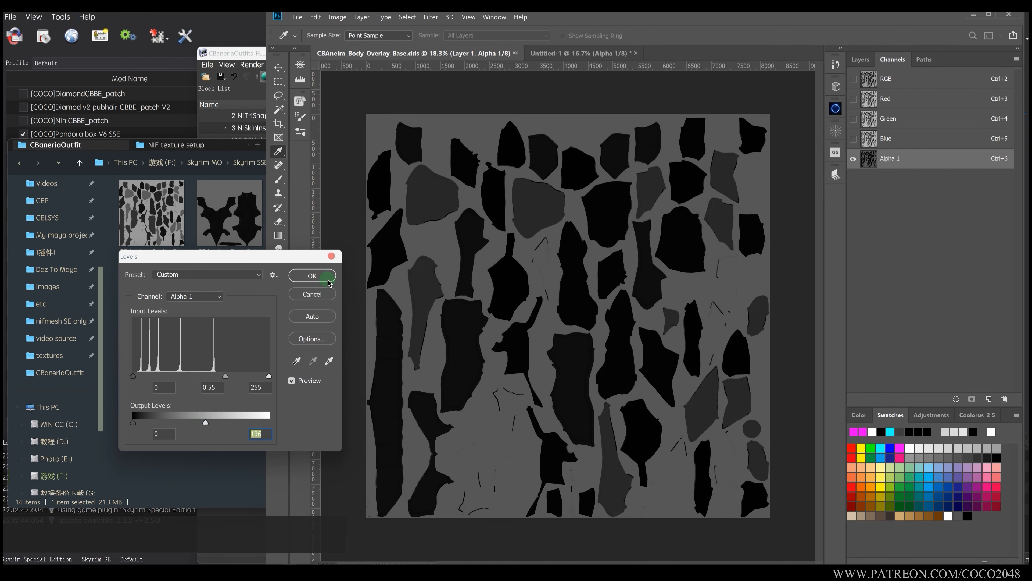
pyautogui.click(312, 275)
# Return to the RGB composite, hide Layer 1 to expose the normal map, and flatten the image.
pyautogui.click(899, 80)
pyautogui.click(861, 59)
pyautogui.click(854, 150)
pyautogui.click(926, 173)
pyautogui.rightClick(926, 173)
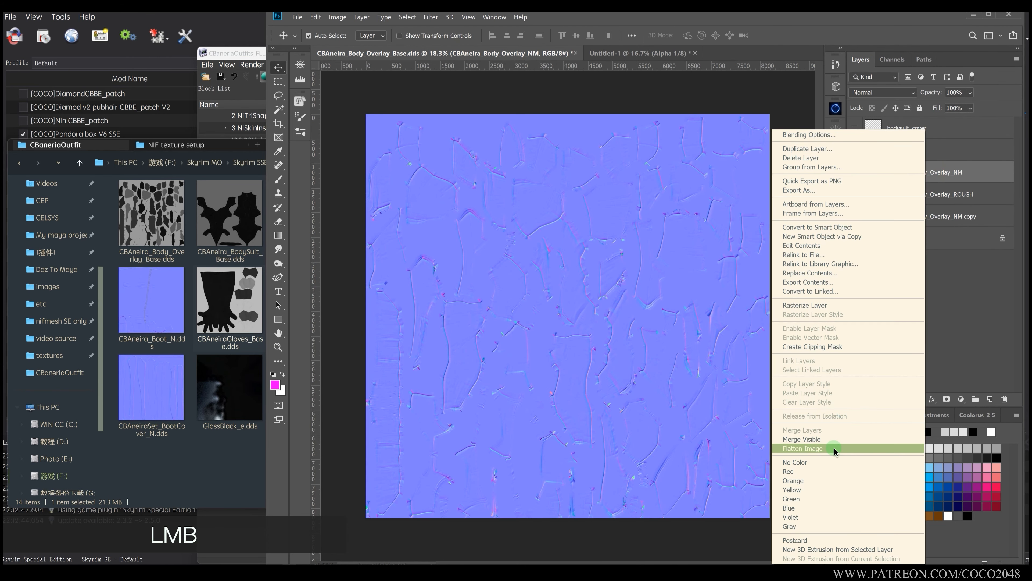
pyautogui.click(835, 450)
# Export the normal map with its alpha channel as CBAneira_Body_Overlay_N.dds in BC3 format.
pyautogui.hotkey('ctrl', 'shift', 's')
pyautogui.click(407, 240)
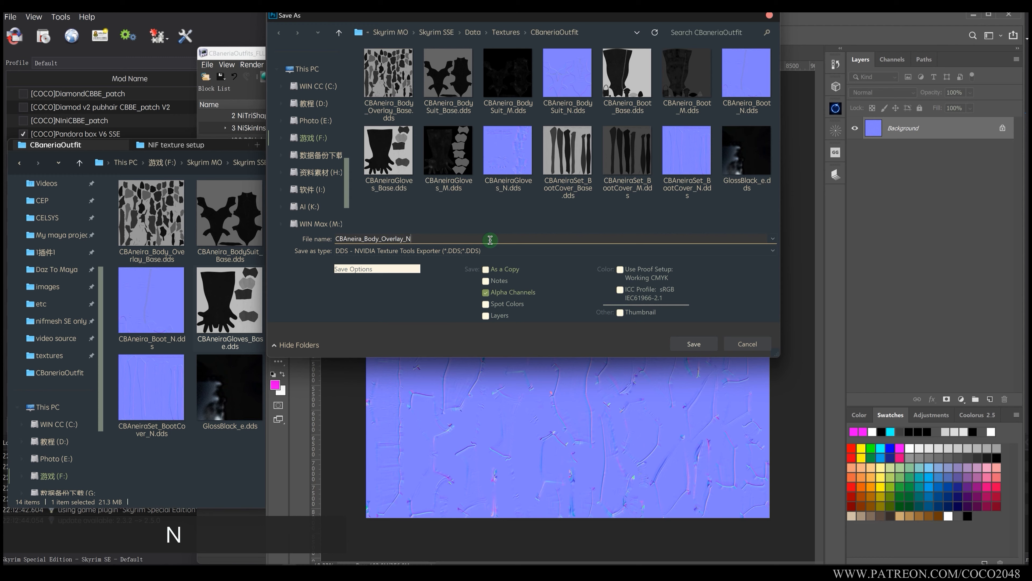
pyautogui.write('N')
pyautogui.press('Return')
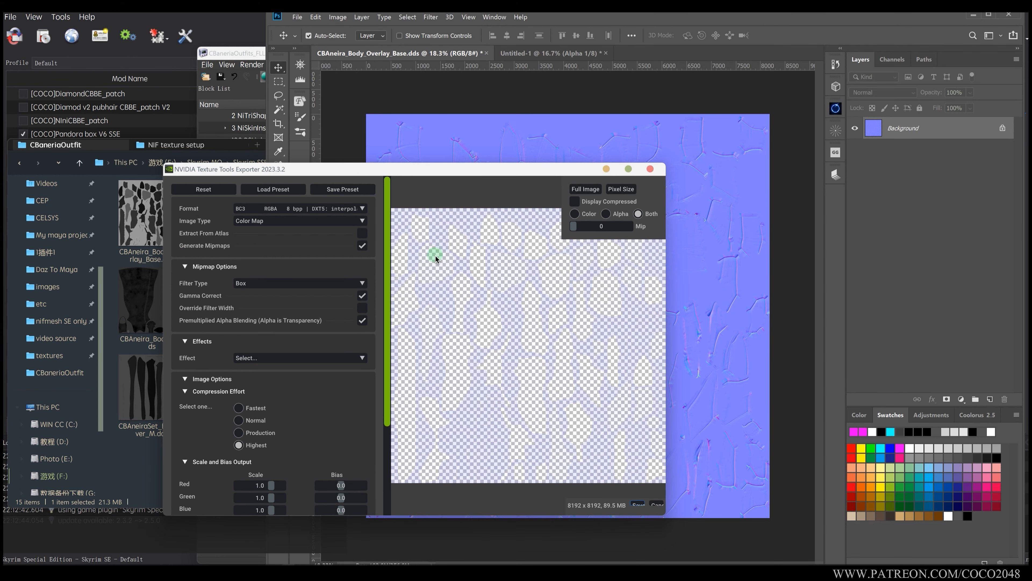
pyautogui.click(637, 505)
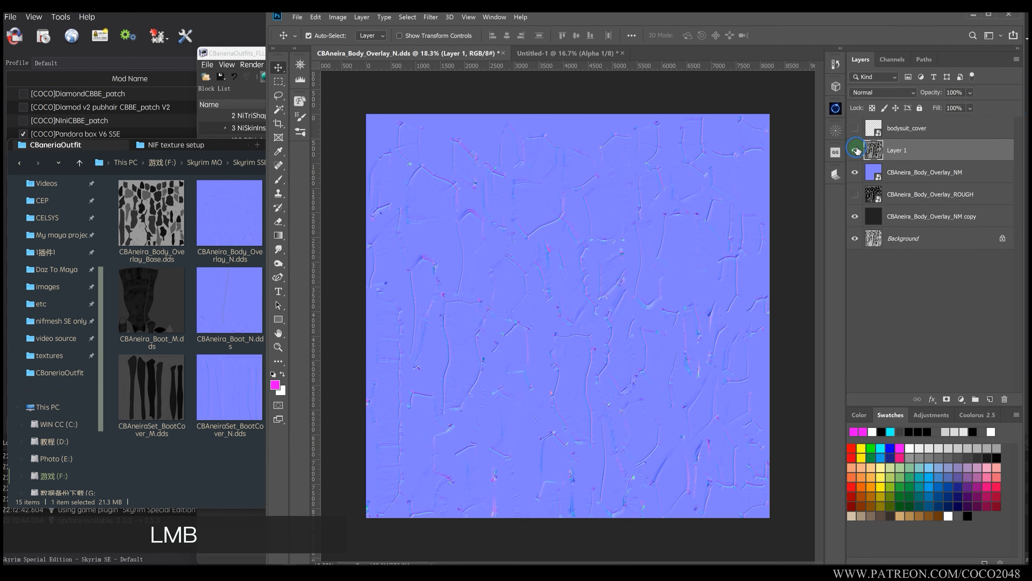
# Show Layer 1 and darken it with Levels, lowering the midtone to about 0.7.
pyautogui.click(856, 149)
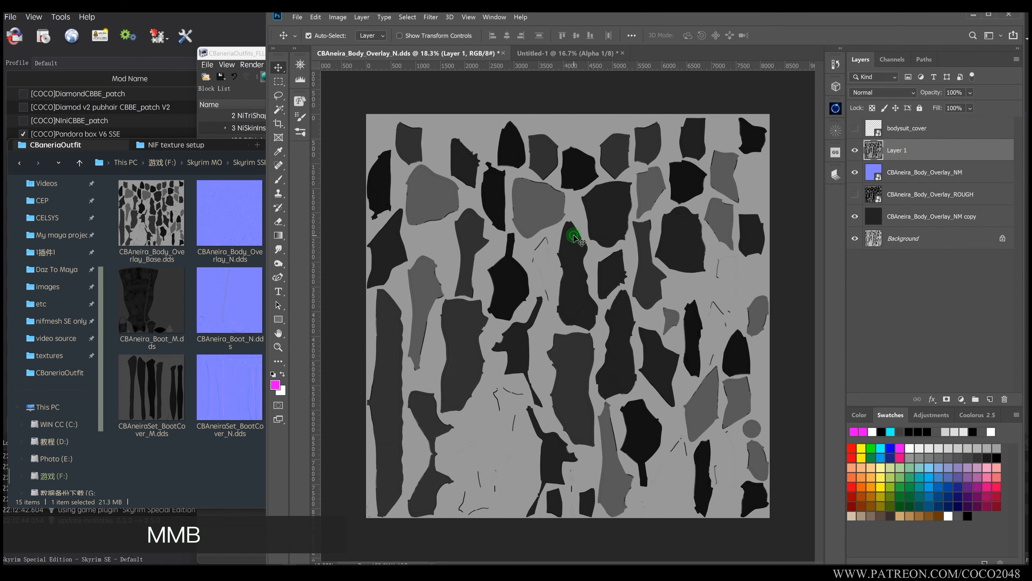
pyautogui.hotkey('ctrl', 'l')
pyautogui.moveTo(201, 376); pyautogui.dragTo(216, 375)
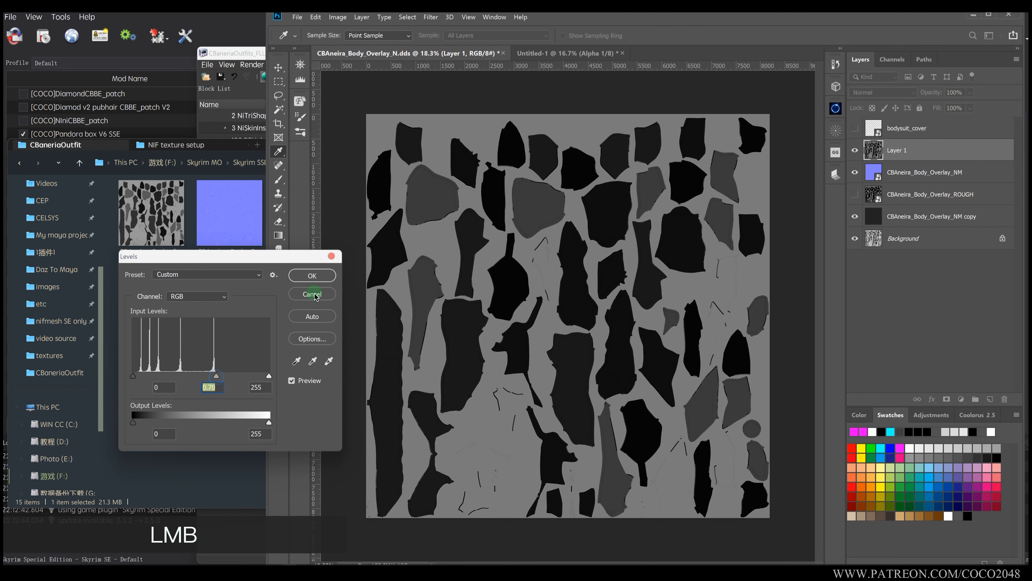
pyautogui.moveTo(261, 420); pyautogui.dragTo(279, 421)
pyautogui.click(303, 294)
# Flatten the darkened mask image and scale it to 25 percent, 2048 × 2048 pixels.
pyautogui.click(892, 59)
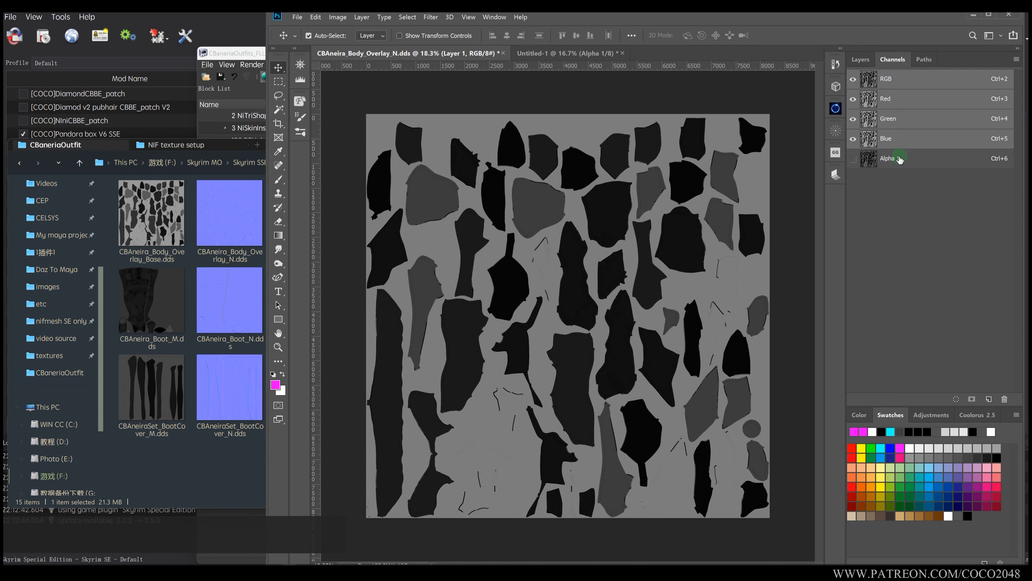
pyautogui.click(860, 60)
pyautogui.rightClick(913, 195)
pyautogui.click(813, 462)
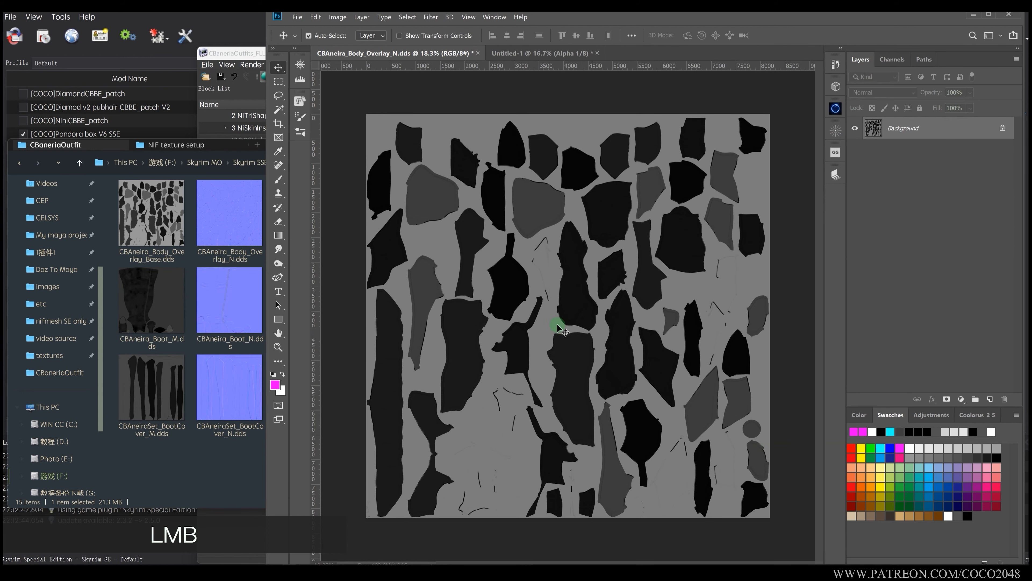
pyautogui.hotkey('ctrl', 'shift', 's')
pyautogui.press('Escape')
pyautogui.hotkey('ctrl', 'alt', 'i')
pyautogui.write('25')
pyautogui.press('Return')
# Export the mask as CBAneira_Body_Overlay_M.dds, picking another compression format from the exporter's choices.
pyautogui.hotkey('ctrl', 'shift', 's')
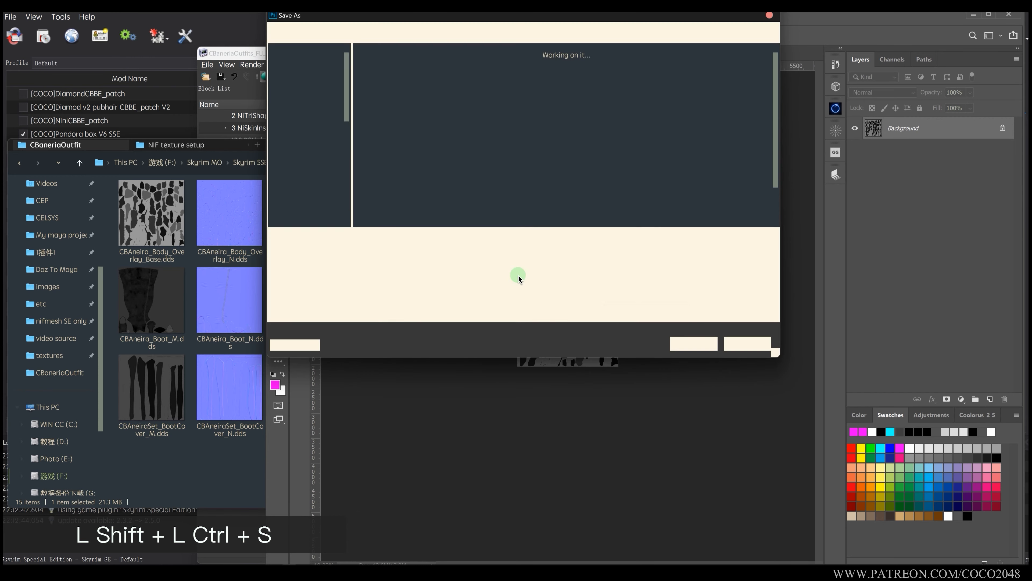
pyautogui.write('M')
pyautogui.press('Return')
pyautogui.click(318, 210)
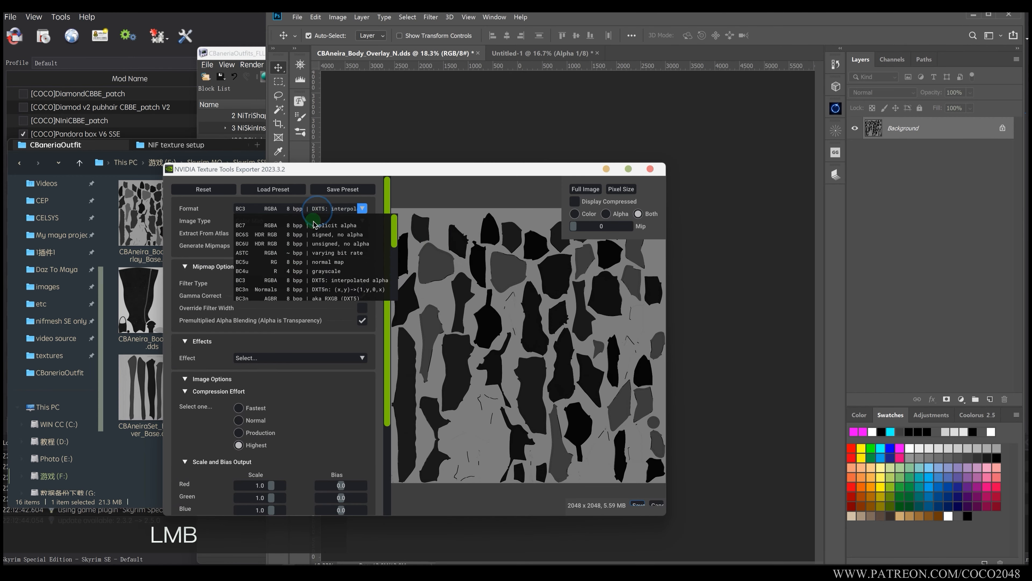
pyautogui.scroll(-3, 256, 285)
pyautogui.click(255, 288)
pyautogui.click(636, 505)
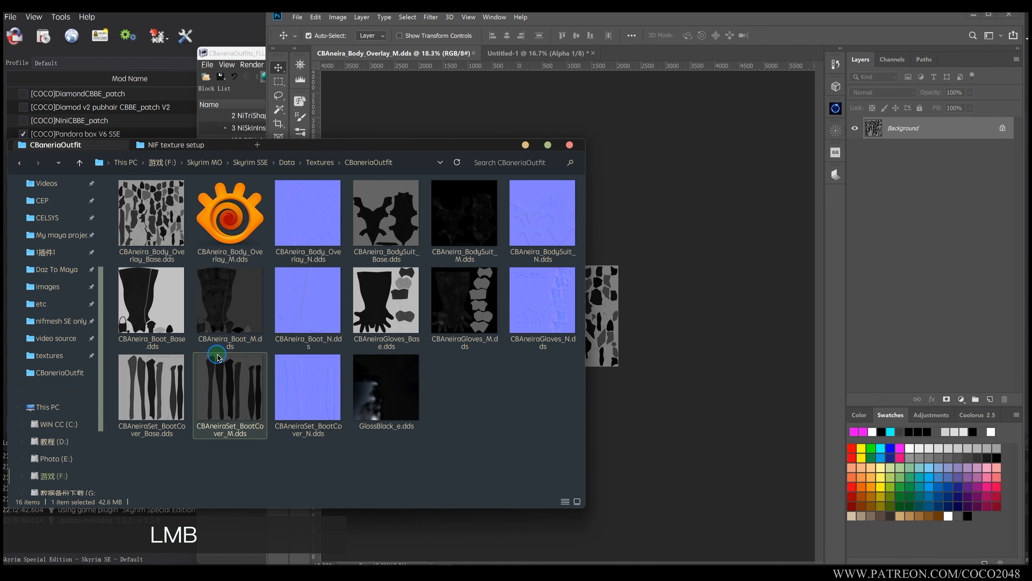
# Switch to NifSkope and find the body overlay's mesh, selecting CBAneiraBodyBase_8522 and bCBbodysuitinside in turn.
pyautogui.click(256, 53)
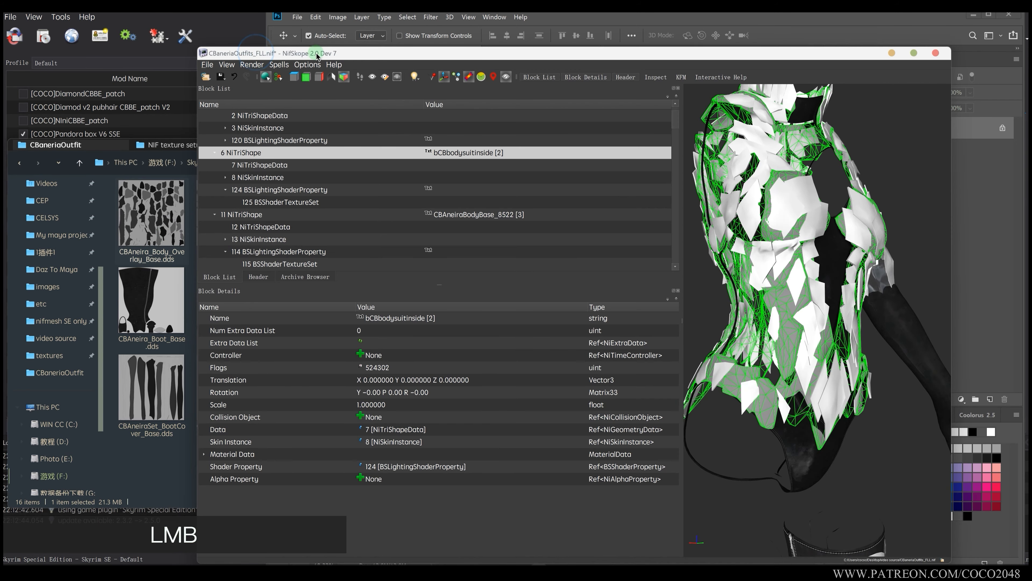
pyautogui.moveTo(773, 313); pyautogui.dragTo(756, 315)
pyautogui.middleClick(764, 325)
pyautogui.scroll(3, 772, 346)
pyautogui.click(784, 456)
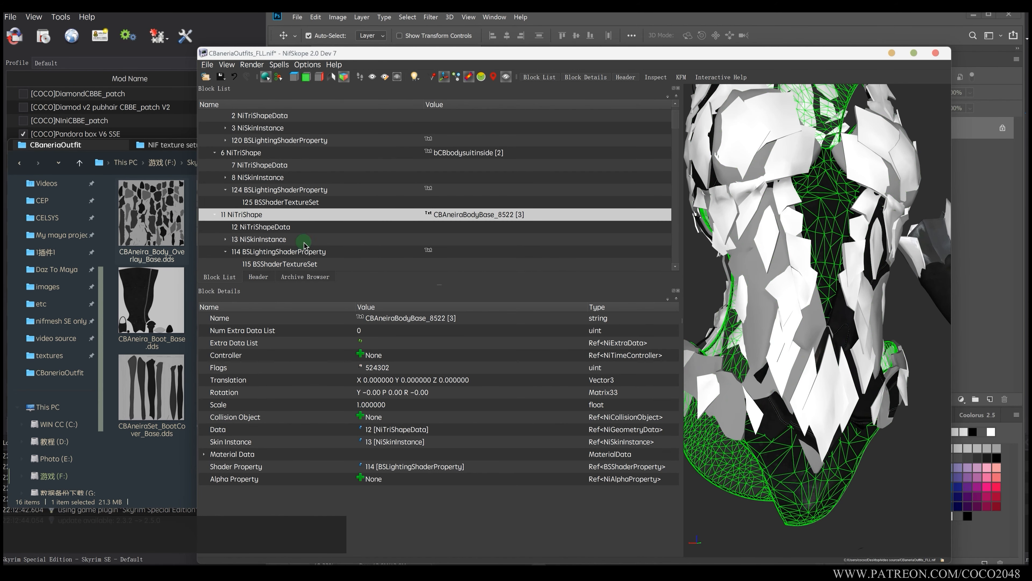
pyautogui.click(309, 252)
pyautogui.click(771, 323)
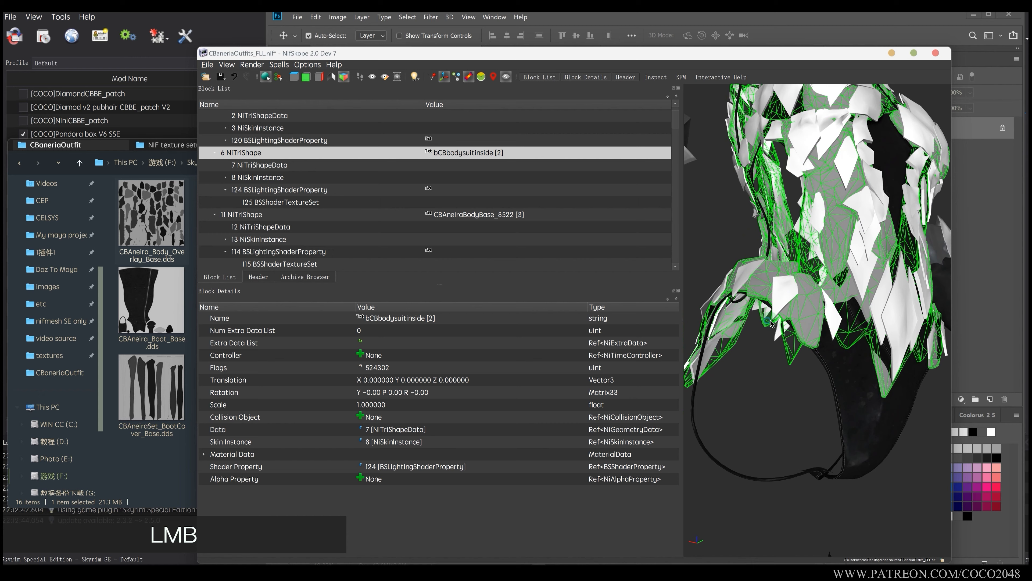
# Toggle the viewport's display option and examine the bCBbodysuitinside mesh up close.
pyautogui.click(510, 79)
pyautogui.moveTo(755, 228); pyautogui.dragTo(801, 285)
pyautogui.scroll(-5, 817, 219)
pyautogui.scroll(5, 776, 302)
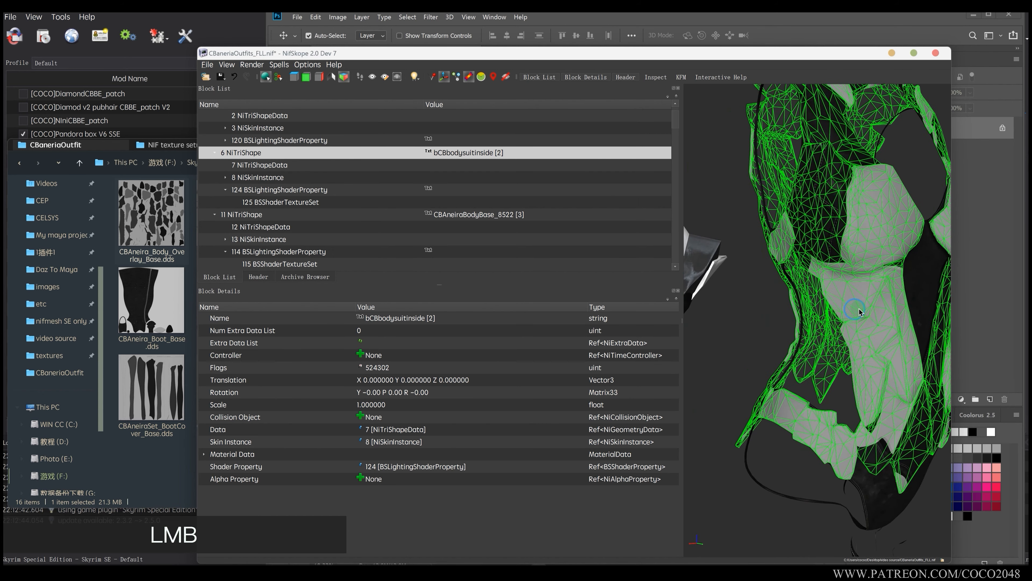
# Copy the full path of CBAneira_Body_Overlay_Base.dds in the CBaneriaOutfit folder for bCBbodysuitinside's texture set.
pyautogui.moveTo(859, 312); pyautogui.dragTo(829, 309)
pyautogui.click(280, 189)
pyautogui.click(280, 201)
pyautogui.click(156, 255)
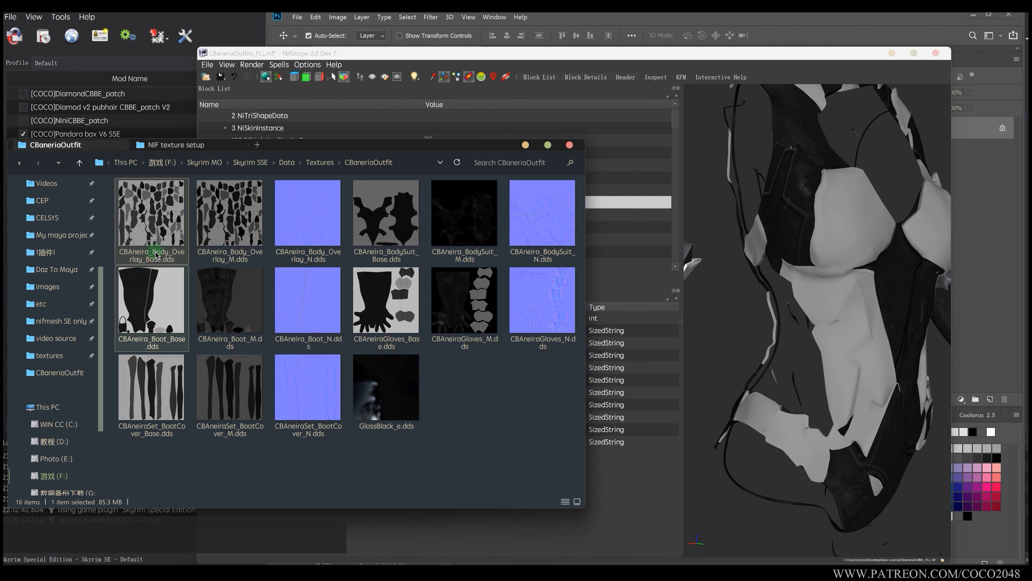
pyautogui.press('F2')
pyautogui.hotkey('ctrl', 'a')
pyautogui.hotkey('ctrl', 'c')
pyautogui.click(369, 163)
pyautogui.click(370, 163)
pyautogui.write('\\')
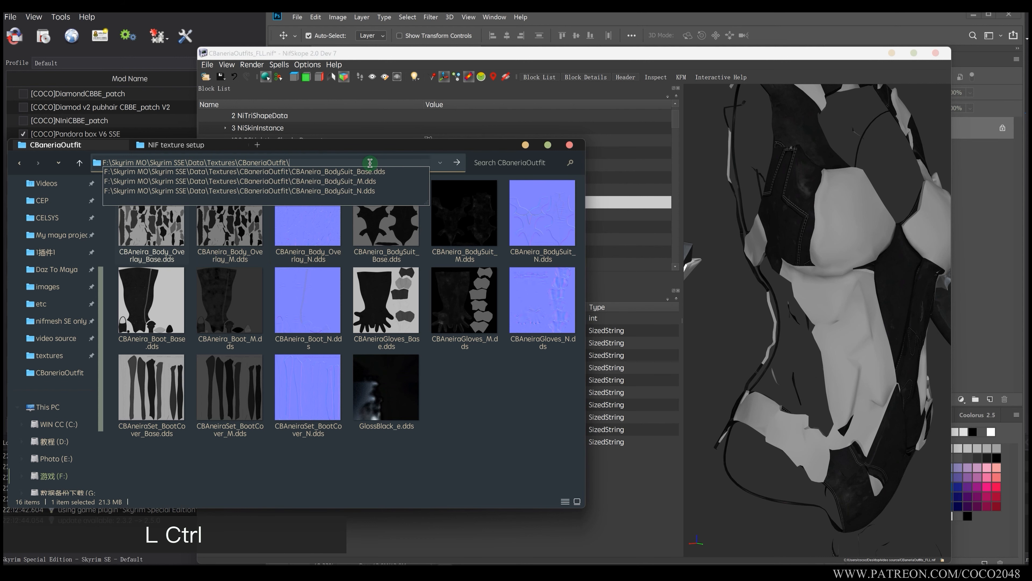
pyautogui.hotkey('ctrl', 'v')
pyautogui.click(379, 164)
pyautogui.hotkey('ctrl', 'c')
# Set the base texture path in bCBbodysuitinside's BSShaderTextureSet to Textures\CBaneriaOutfit\CBAneira_Body_Overlay_Base.dds.
pyautogui.click(855, 284)
pyautogui.click(316, 201)
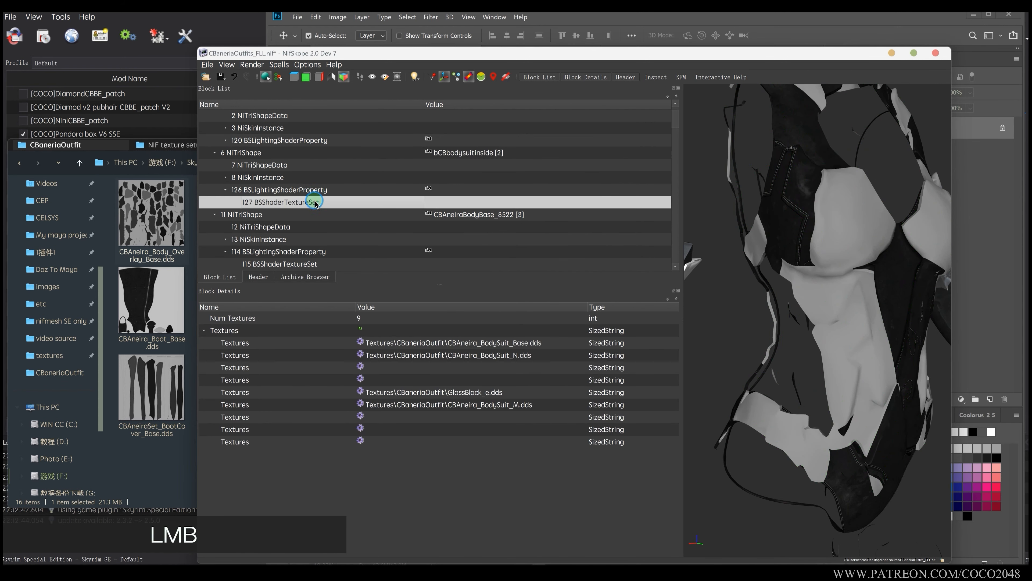
pyautogui.doubleClick(425, 343)
pyautogui.hotkey('ctrl', 'v')
# Set the normal map path in the same texture set to Textures\CBaneriaOutfit\CBAneira_Body_Overlay_N.dds.
pyautogui.click(426, 355)
pyautogui.click(177, 307)
pyautogui.click(301, 238)
pyautogui.press('F2')
pyautogui.hotkey('ctrl', 'a')
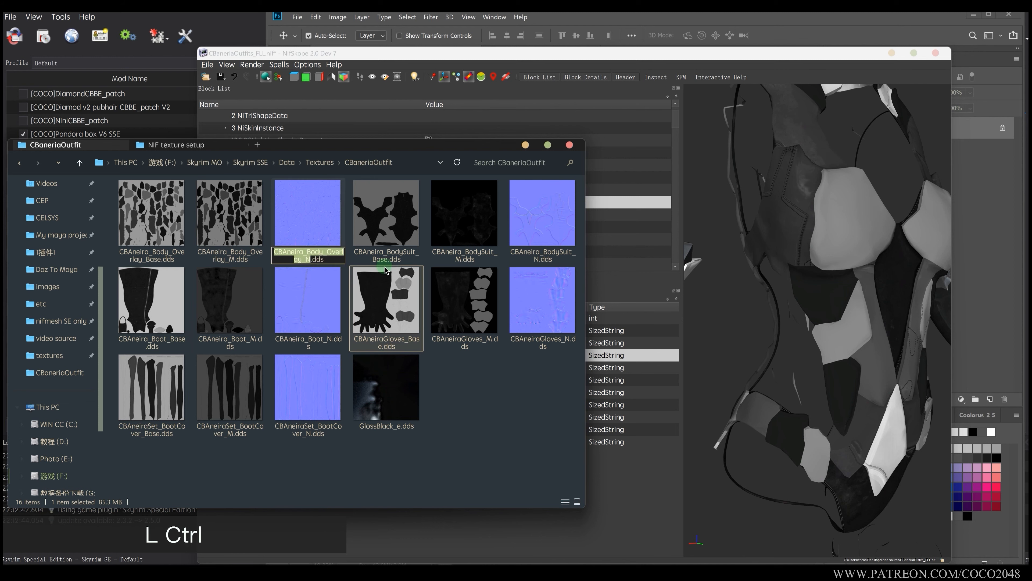
pyautogui.hotkey('ctrl', 'c')
pyautogui.click(625, 366)
pyautogui.click(461, 403)
pyautogui.doubleClick(483, 355)
pyautogui.hotkey('ctrl', 'v')
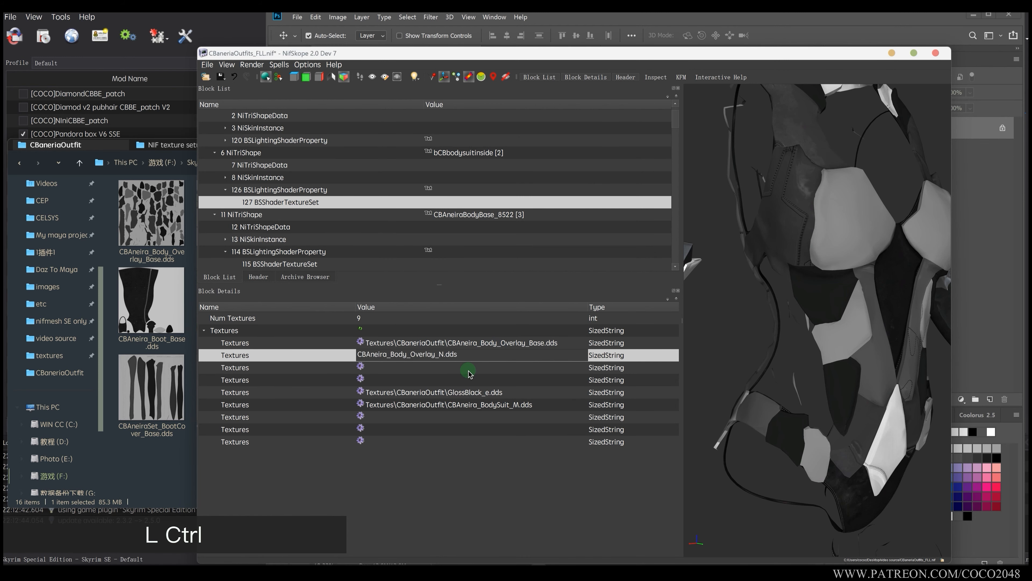
pyautogui.click(179, 224)
pyautogui.click(361, 165)
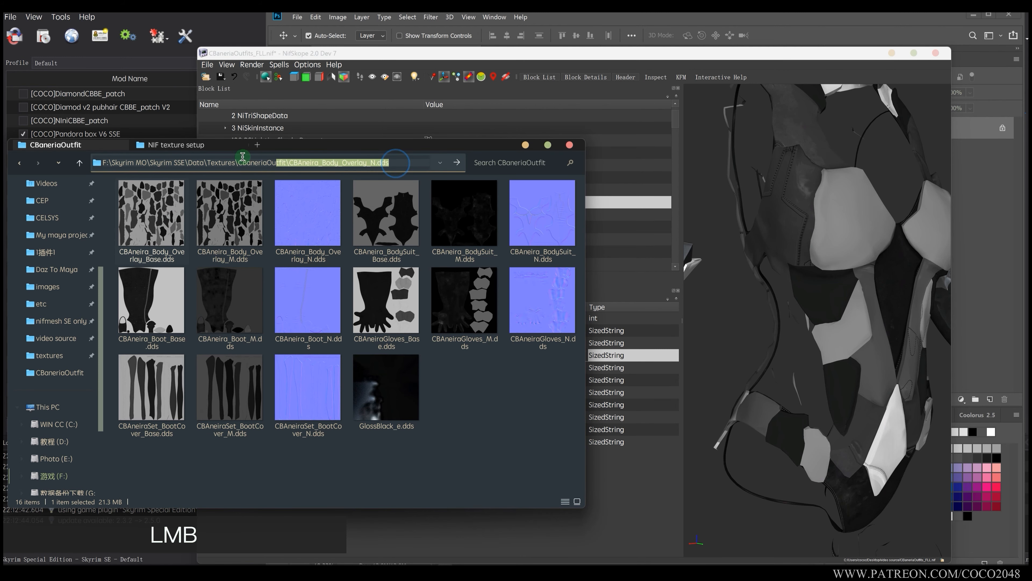
pyautogui.click(585, 358)
# Copy the path of CBAneira_Body_Overlay_M.dds from the CBaneriaOutfit folder.
pyautogui.click(161, 304)
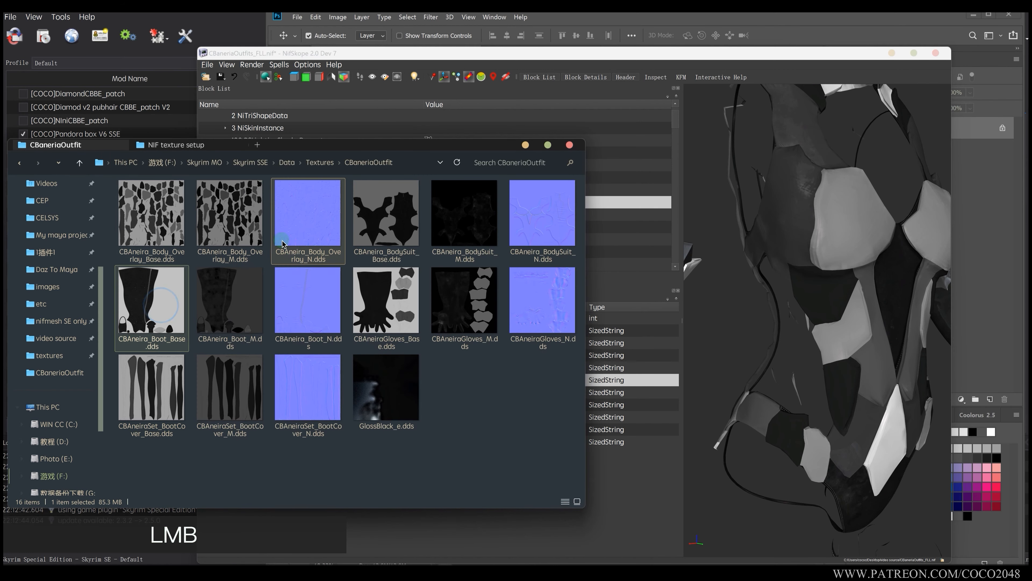
pyautogui.click(255, 257)
pyautogui.press('F2')
pyautogui.hotkey('ctrl', 'c')
pyautogui.click(399, 164)
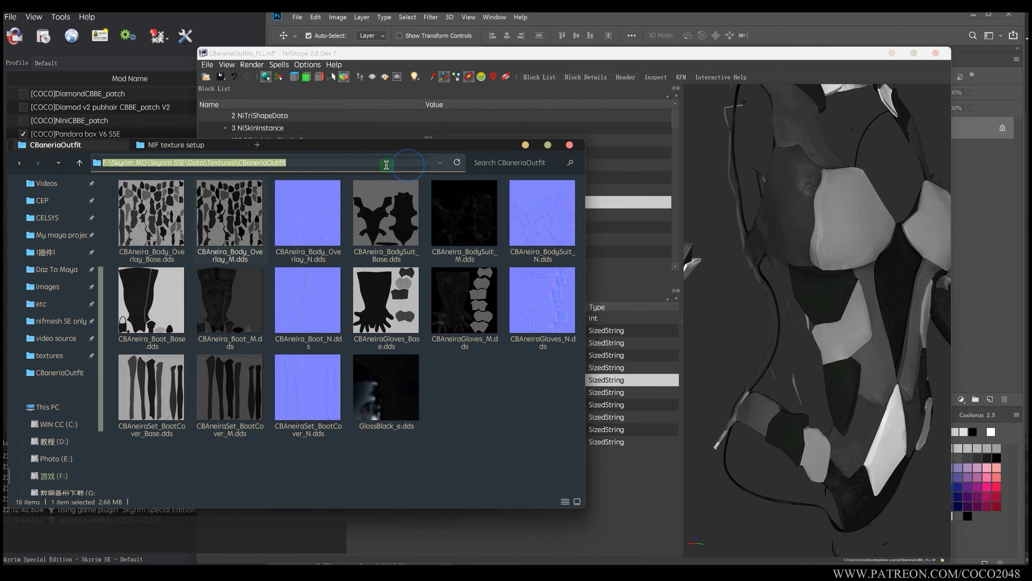
pyautogui.click(390, 163)
pyautogui.write('\\')
pyautogui.hotkey('ctrl', 'v')
pyautogui.moveTo(395, 165); pyautogui.dragTo(310, 162)
pyautogui.hotkey('ctrl', 'c')
# Replace the CBAneira_BodySuit_M.dds path in the texture set with the copied CBAneira_Body_Overlay_M.dds path.
pyautogui.click(598, 389)
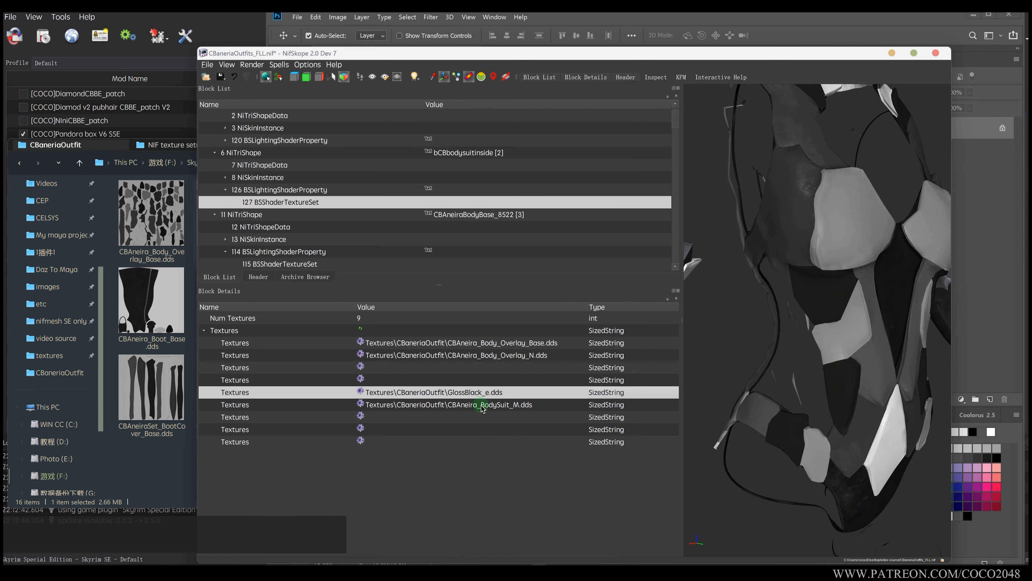
pyautogui.doubleClick(480, 406)
pyautogui.hotkey('ctrl', 'v')
# Examine the retextured bCBbodysuitinside mesh in the viewport from several distances and angles.
pyautogui.click(456, 421)
pyautogui.scroll(-5, 840, 311)
pyautogui.moveTo(840, 311); pyautogui.dragTo(837, 281)
pyautogui.scroll(3, 813, 316)
pyautogui.click(809, 244)
pyautogui.moveTo(837, 282); pyautogui.dragTo(878, 311)
pyautogui.click(1002, 303)
pyautogui.click(219, 393)
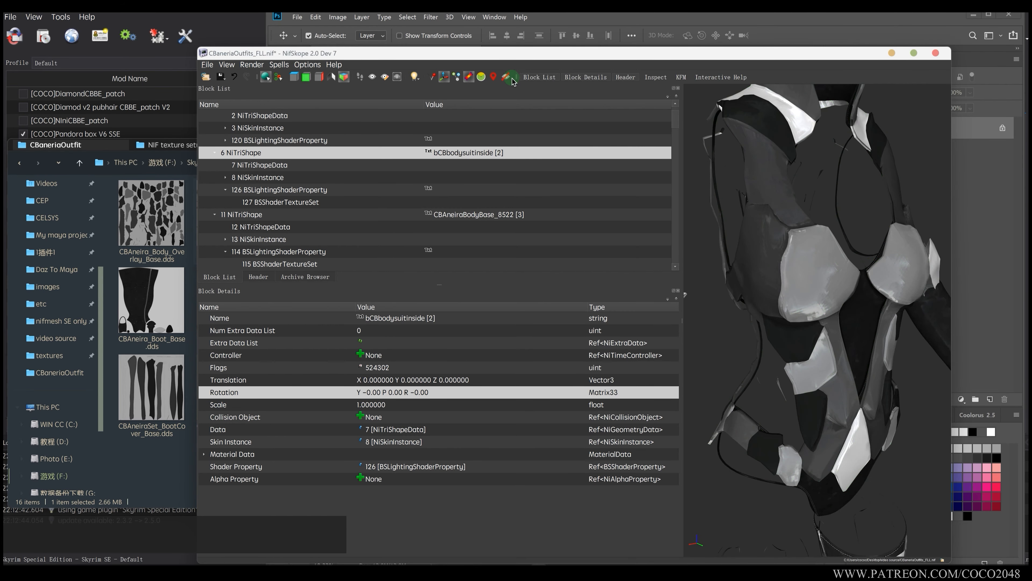
# Give the CBAneiraBodySuit_Overlay mesh a BSLightingShaderProperty and select its BSShaderTextureSet.
pyautogui.moveTo(719, 361); pyautogui.dragTo(799, 315)
pyautogui.click(786, 195)
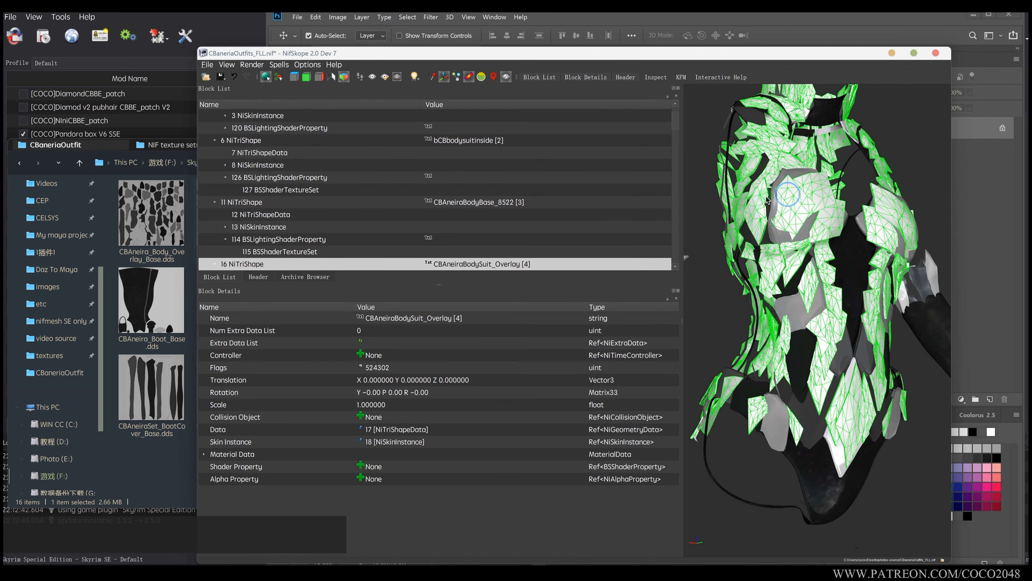
pyautogui.scroll(-1, 360, 263)
pyautogui.click(354, 264)
pyautogui.scroll(-2, 352, 260)
pyautogui.doubleClick(324, 190)
pyautogui.click(325, 202)
# Switch to Photoshop and close all open documents.
pyautogui.click(1005, 278)
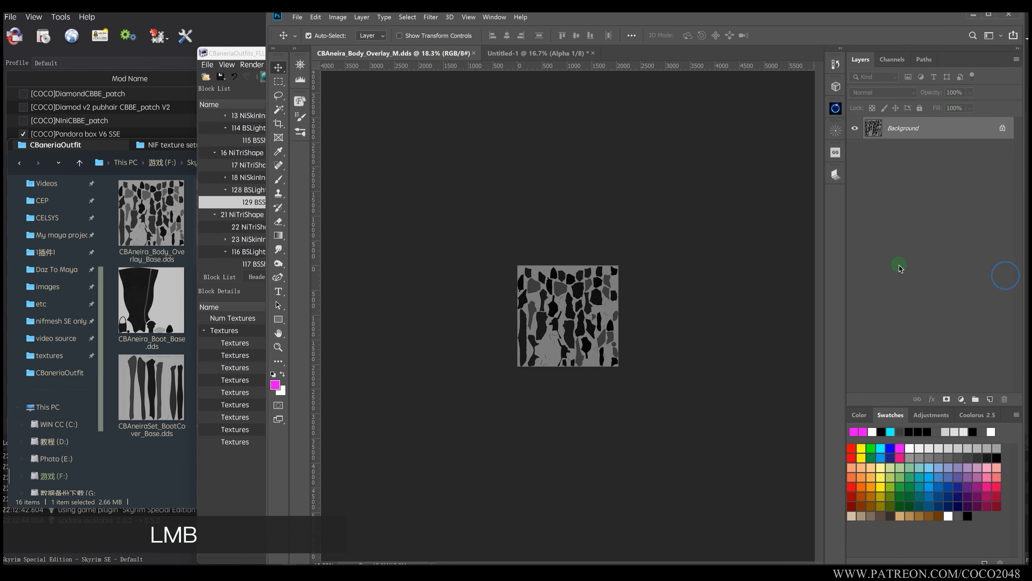
pyautogui.rightClick(442, 55)
pyautogui.click(473, 87)
pyautogui.click(613, 229)
# Find CBAneira_Body_TopLayer_Base.jpg in the video source textures folder and open it in Photoshop.
pyautogui.click(152, 301)
pyautogui.click(198, 145)
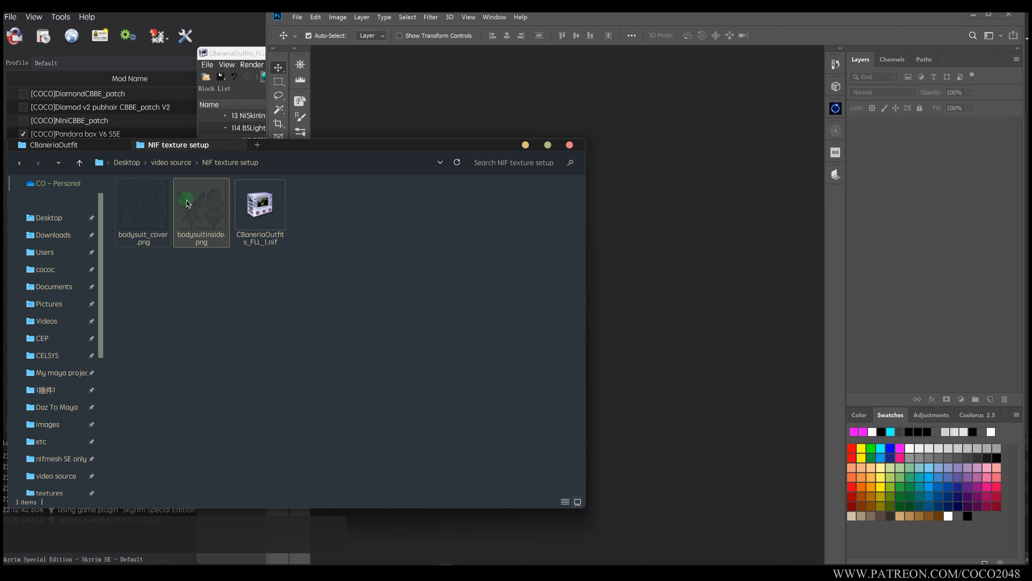
pyautogui.click(73, 144)
pyautogui.click(174, 145)
pyautogui.hotkey('alt', 'Left')
pyautogui.doubleClick(163, 293)
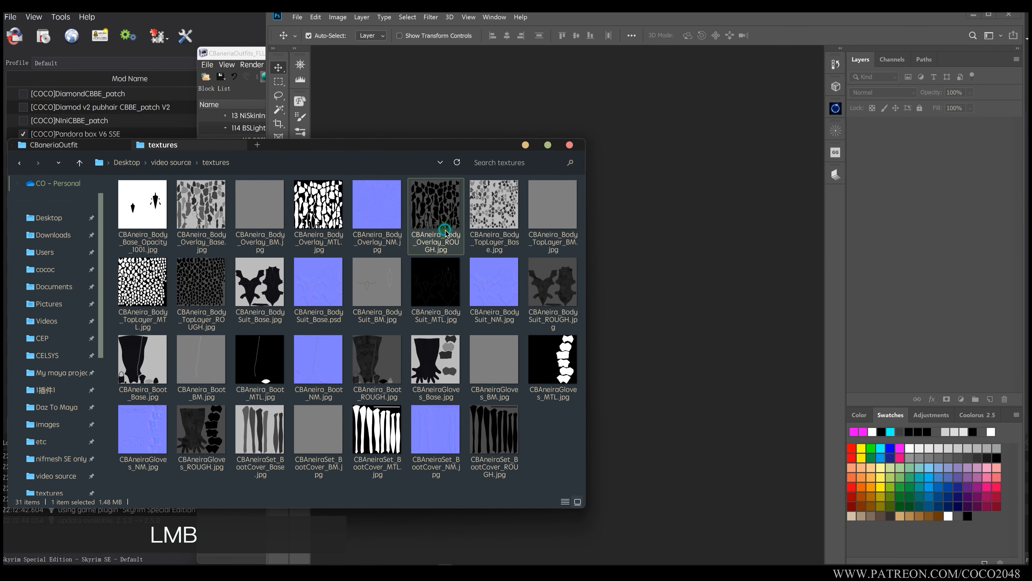
pyautogui.moveTo(496, 215); pyautogui.dragTo(707, 271)
# Preview the body top layer's BM, MTL and ROUGH maps in the textures folder and compare them with the overlay's.
pyautogui.click(225, 248)
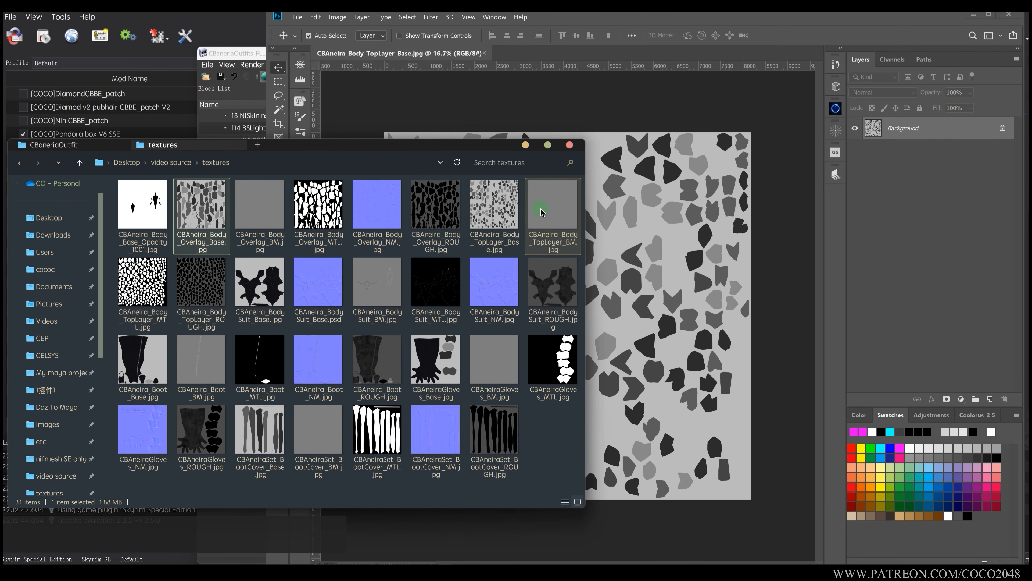
pyautogui.click(541, 213)
pyautogui.doubleClick(555, 216)
pyautogui.press('Escape')
pyautogui.doubleClick(153, 292)
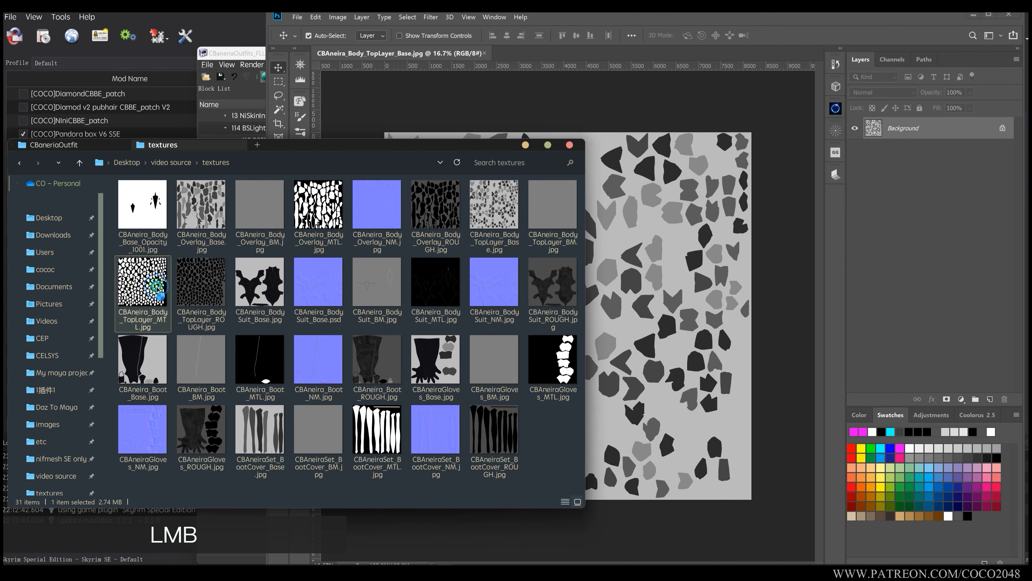
pyautogui.press('Escape')
pyautogui.doubleClick(211, 285)
pyautogui.press('Escape')
pyautogui.click(388, 226)
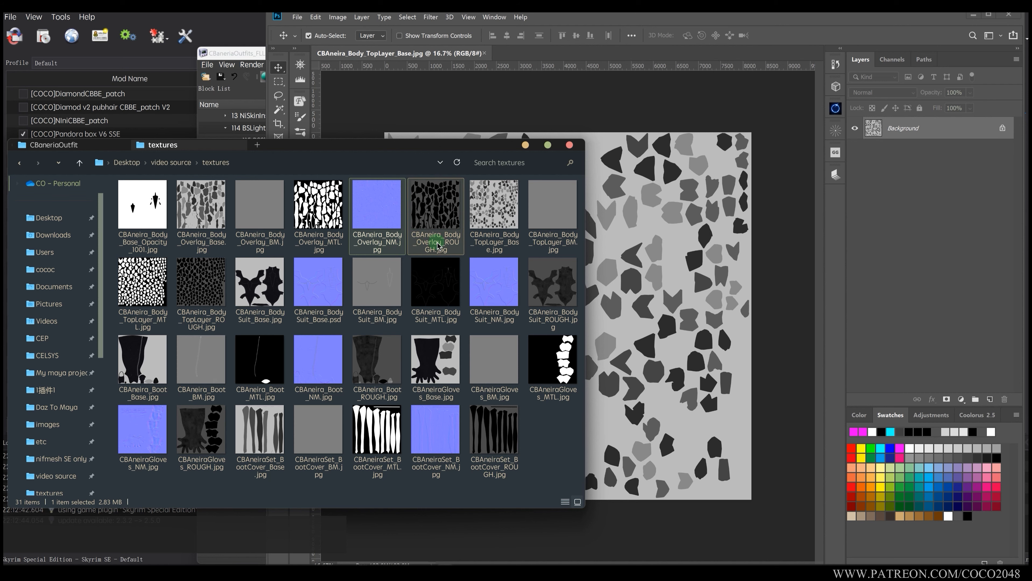
pyautogui.doubleClick(448, 227)
pyautogui.press('Right')
pyautogui.press('Right')
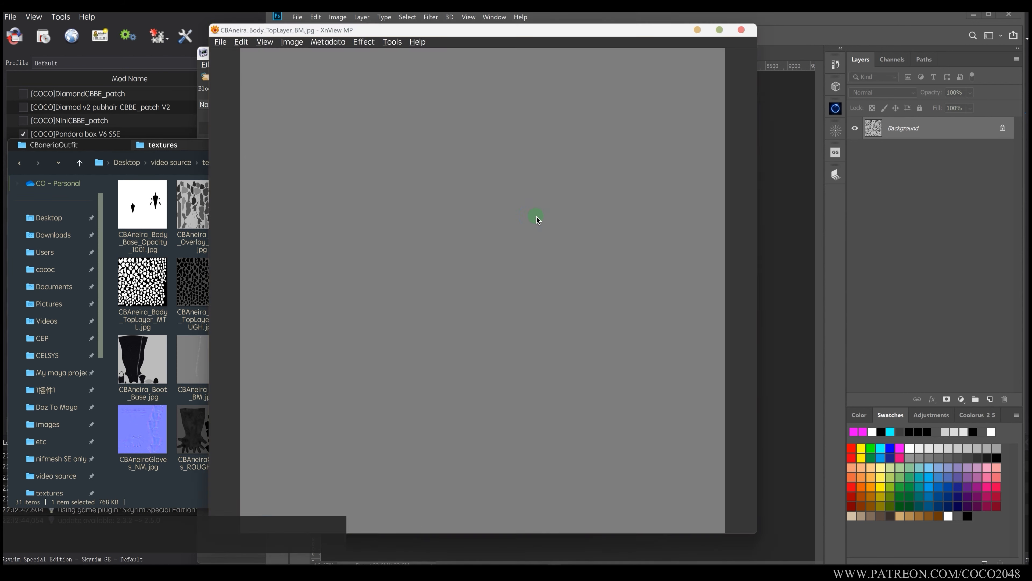
pyautogui.press('Escape')
# Place CBAneira_Body_TopLayer_ROUGH.jpg as a layer above the base image and hide it.
pyautogui.click(212, 282)
pyautogui.moveTo(212, 282); pyautogui.dragTo(686, 280)
pyautogui.press('Return')
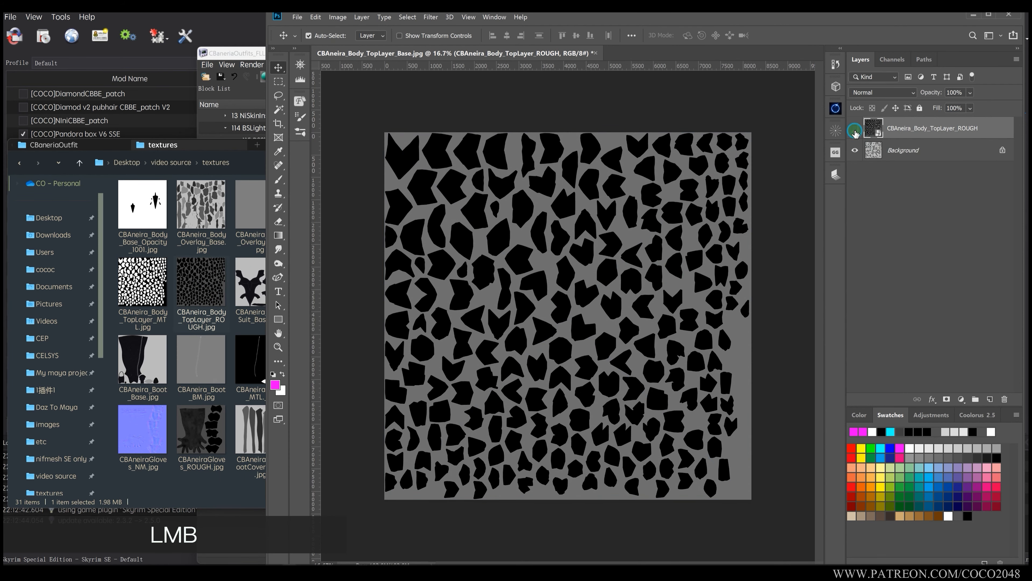
pyautogui.click(852, 130)
pyautogui.click(852, 129)
pyautogui.click(852, 129)
# Darken the Background layer by lowering the Levels output white point, and flatten the image.
pyautogui.hotkey('ctrl', 'l')
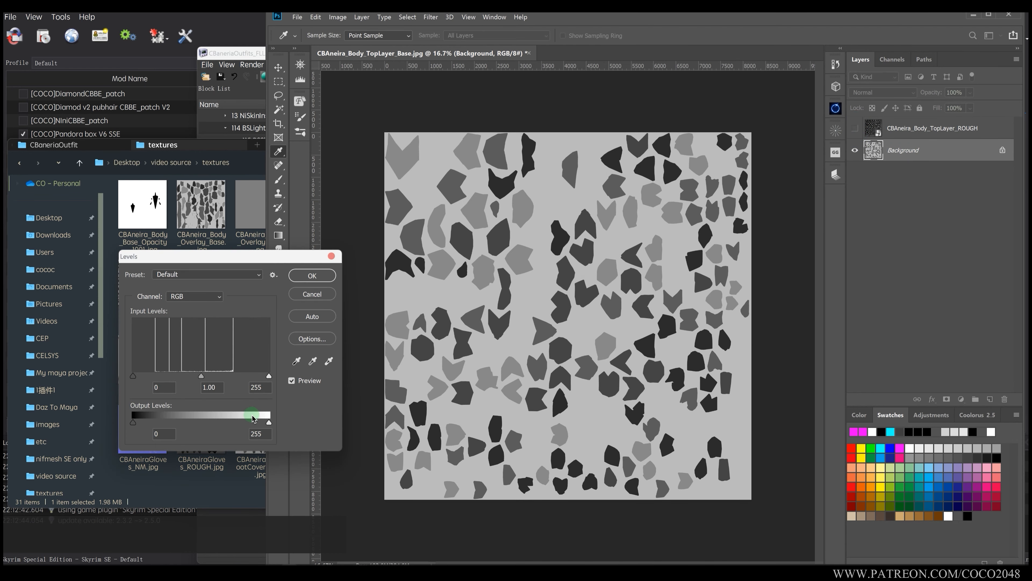
pyautogui.moveTo(268, 421); pyautogui.dragTo(185, 415)
pyautogui.click(303, 276)
pyautogui.rightClick(921, 149)
pyautogui.click(959, 253)
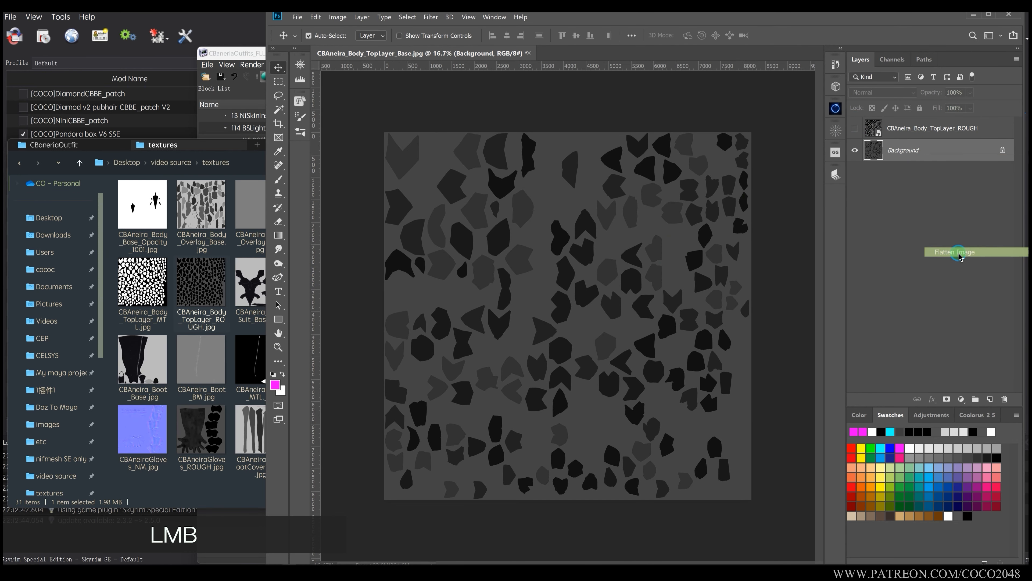
# Set up saving the image as CBAneira_Body_TopLayer_Base.dds in NVIDIA DDS format in the CBaneriaOutfit textures folder.
pyautogui.hotkey('ctrl', 'shift', 's')
pyautogui.click(417, 251)
pyautogui.click(386, 294)
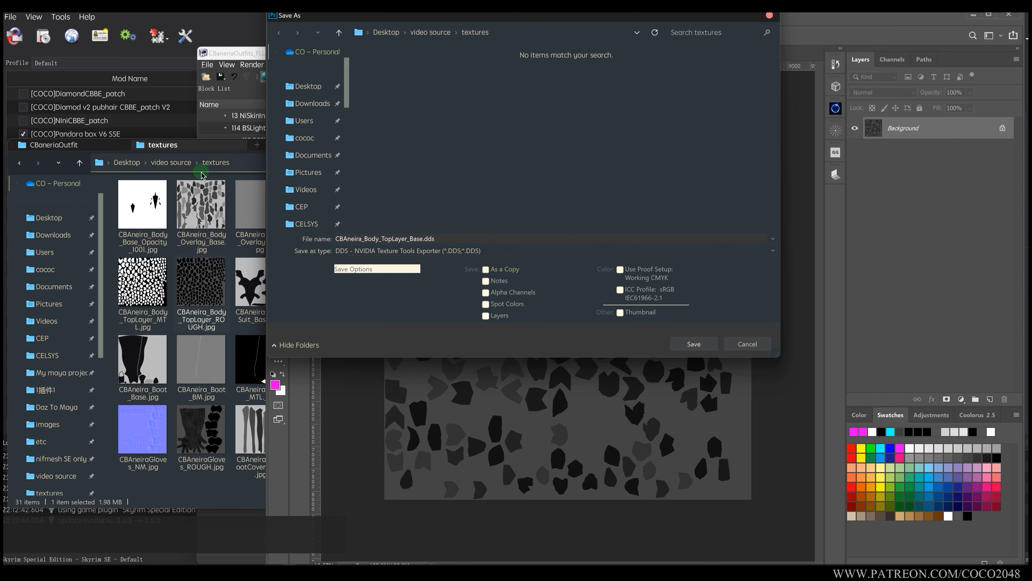
pyautogui.click(202, 175)
pyautogui.click(301, 162)
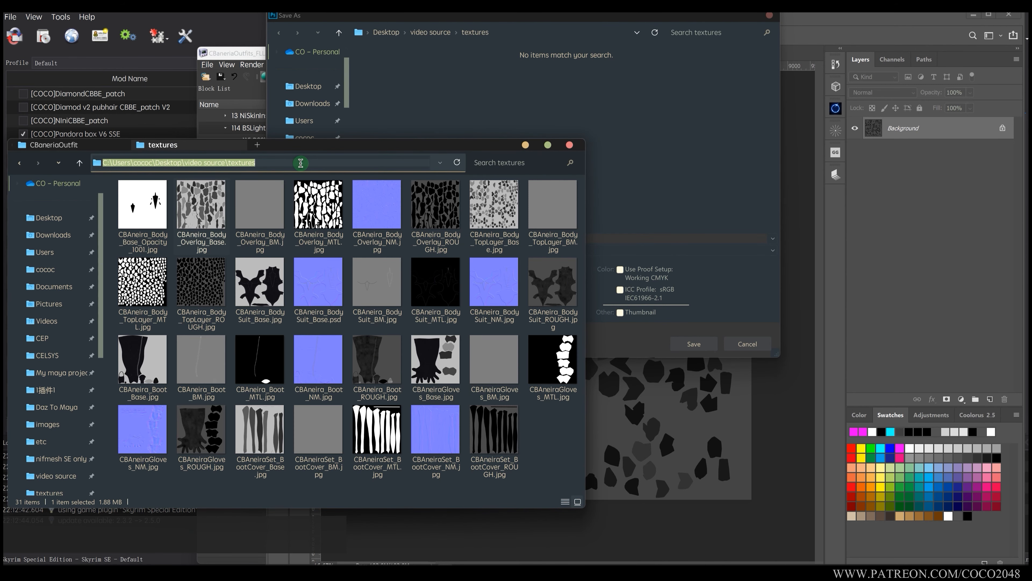
pyautogui.click(97, 145)
pyautogui.click(411, 162)
pyautogui.hotkey('ctrl', 'c')
pyautogui.click(532, 32)
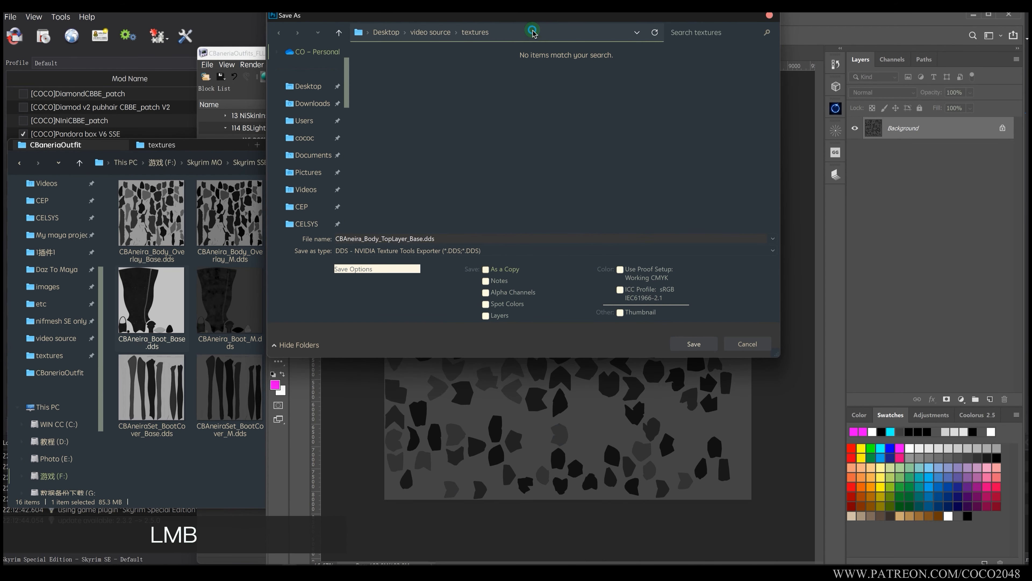
pyautogui.hotkey('ctrl', 'v')
pyautogui.press('Return')
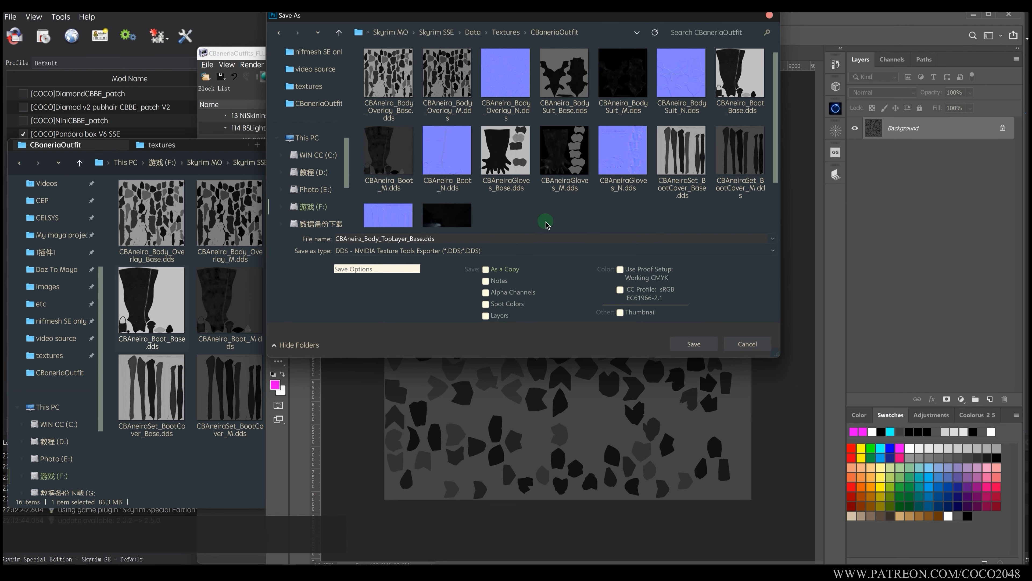
# Export the base texture with the BC3 RGBA 8 bpp DXT5 compression format.
pyautogui.click(694, 344)
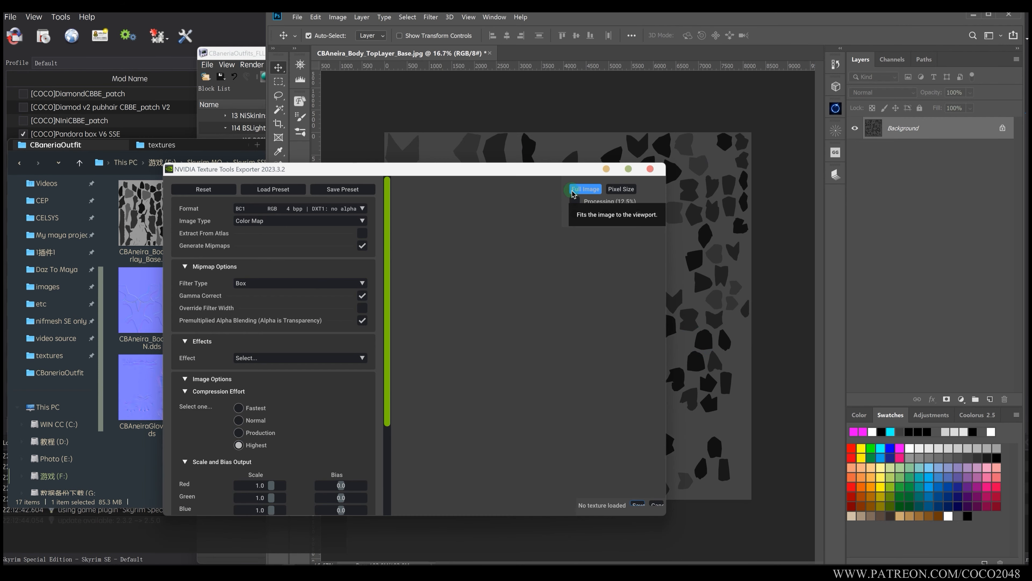
pyautogui.click(292, 208)
pyautogui.click(341, 278)
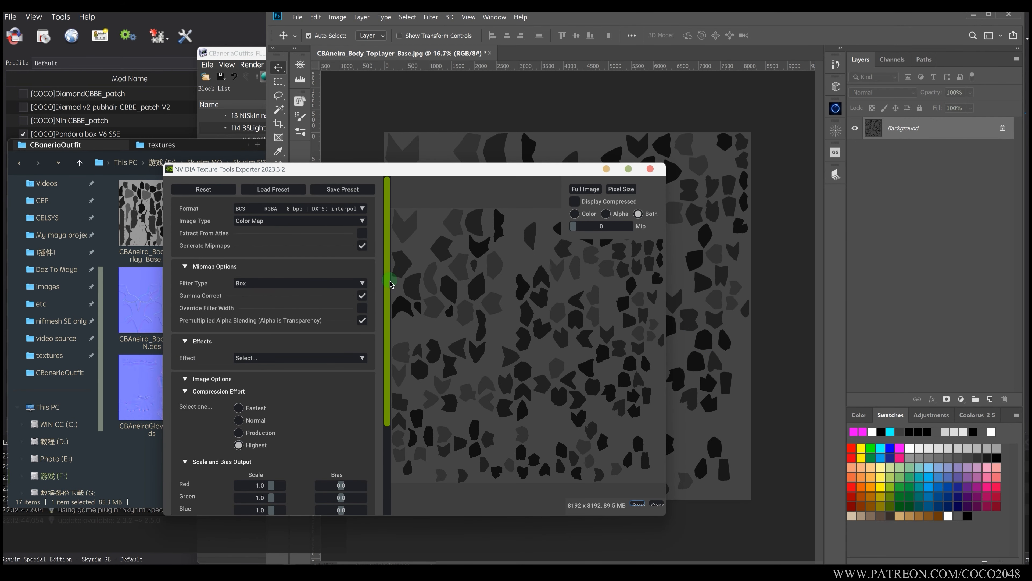
pyautogui.click(638, 505)
# Undo the flattening, then show and select the CBAneira_Body_TopLayer_ROUGH layer.
pyautogui.click(708, 289)
pyautogui.hotkey('ctrl', 'z')
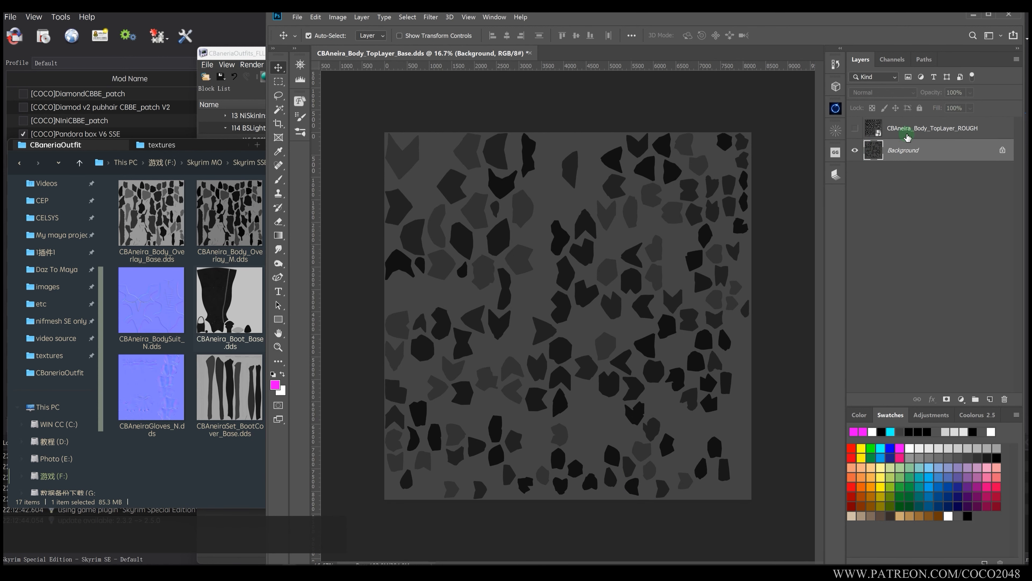
pyautogui.click(857, 129)
pyautogui.click(899, 129)
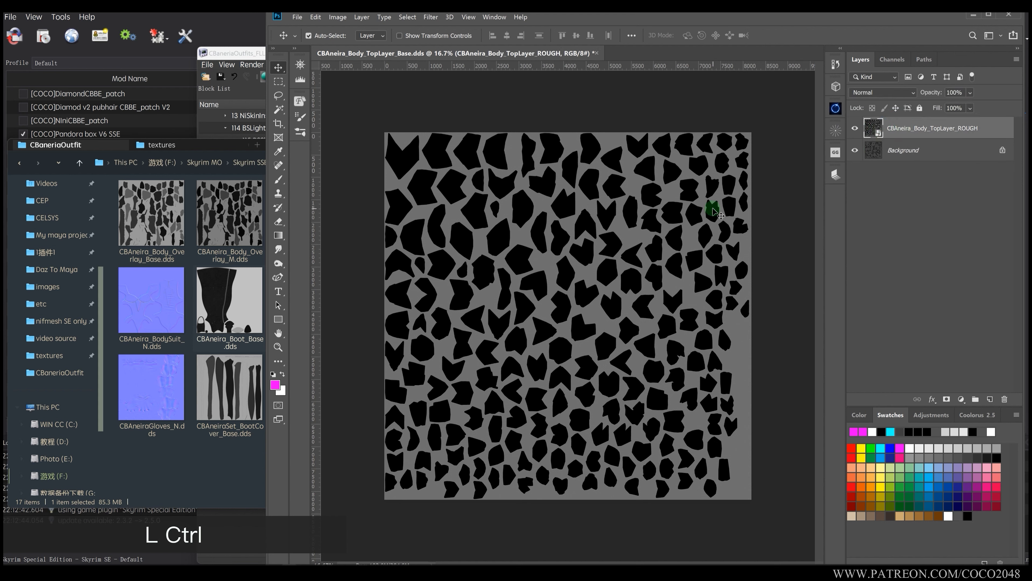
# Rasterize the CBAneira_Body_TopLayer_ROUGH layer and merge it down onto the Background.
pyautogui.rightClick(898, 132)
pyautogui.click(802, 310)
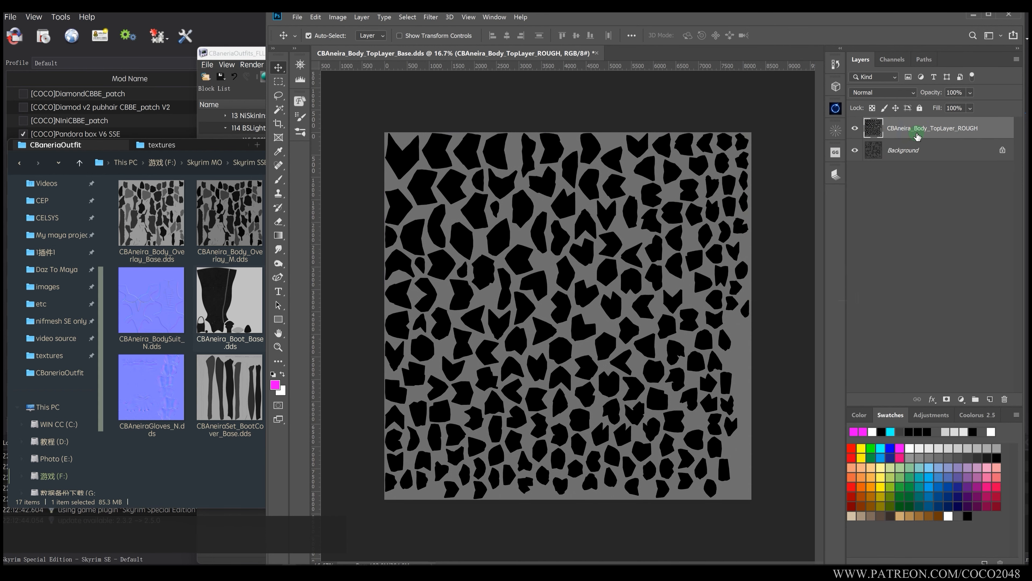
pyautogui.hotkey('ctrl', 'e')
# Lighten the merged mask by raising the Levels output black point and scale the image to 2048 × 2048 pixels.
pyautogui.hotkey('ctrl', 'l')
pyautogui.moveTo(250, 263); pyautogui.dragTo(332, 259)
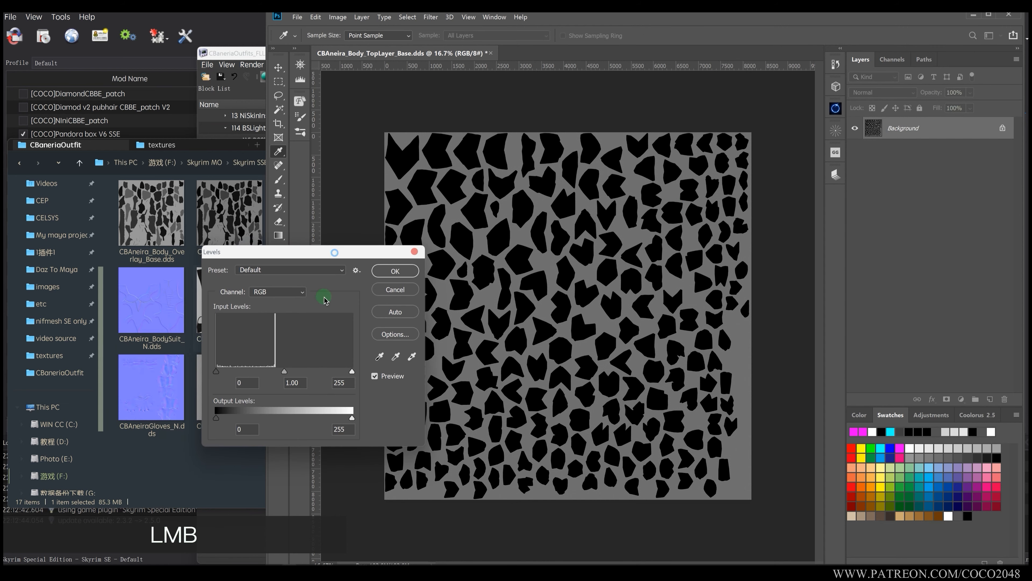
pyautogui.moveTo(216, 418); pyautogui.dragTo(247, 418)
pyautogui.click(391, 271)
pyautogui.hotkey('ctrl', 'shift', 's')
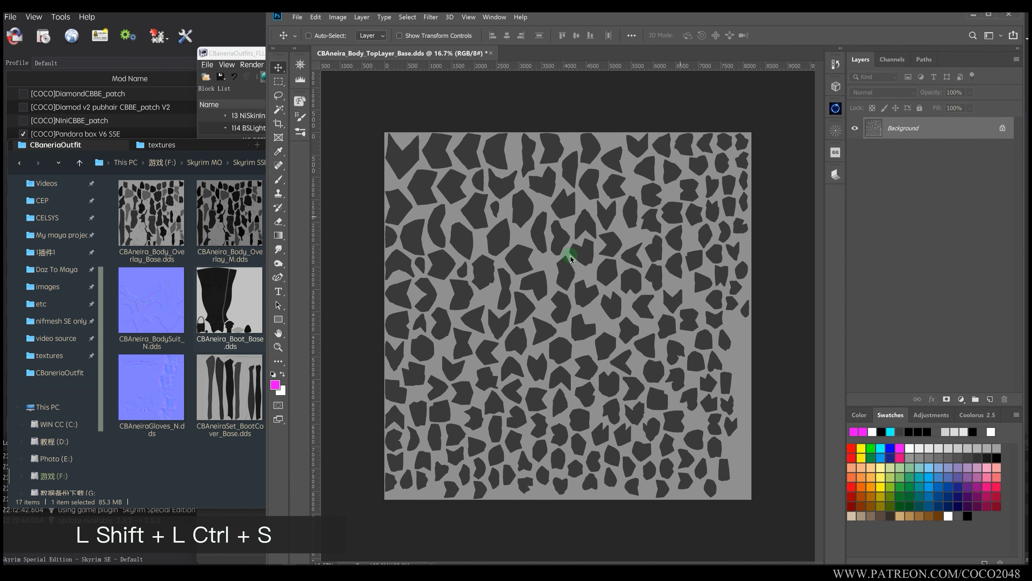
pyautogui.click(554, 282)
# Save the mask as CBAneira_Body_TopLayer_M.dds and export it with the BC1 RGB 4 bpp DXT1 no-alpha compression format.
pyautogui.hotkey('ctrl', 'shift', 's')
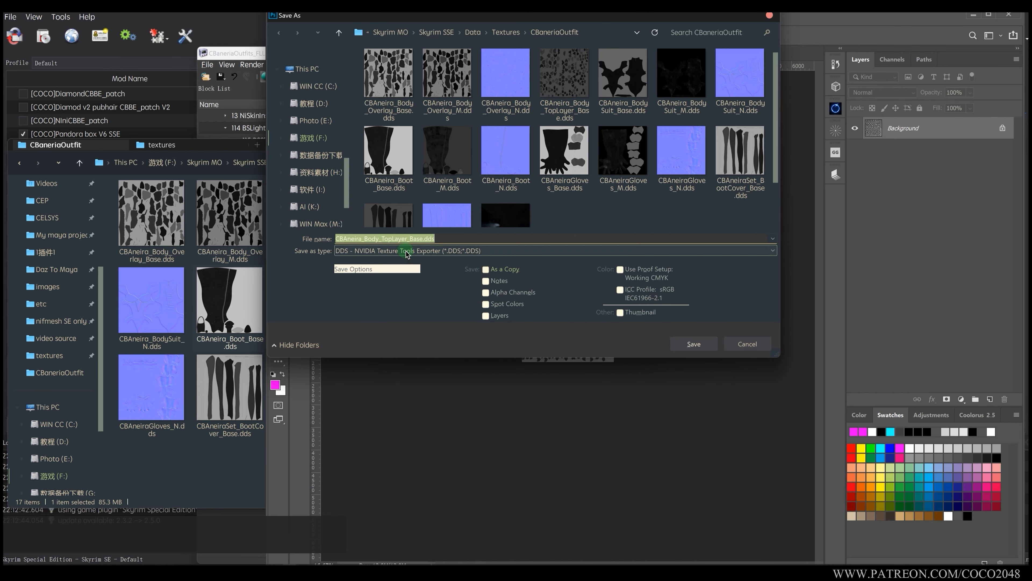
pyautogui.click(403, 239)
pyautogui.moveTo(409, 239); pyautogui.dragTo(486, 239)
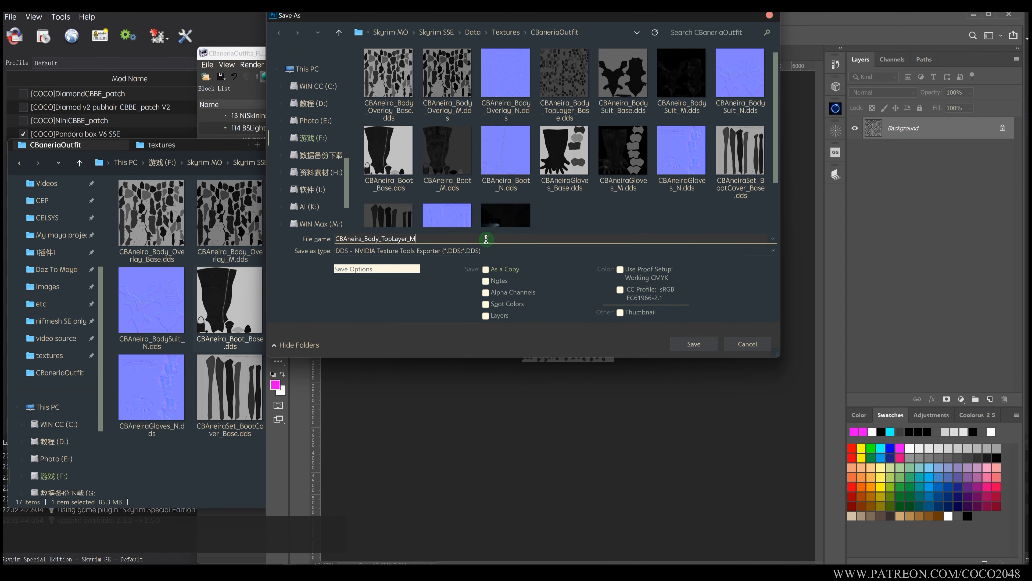
pyautogui.press('Return')
pyautogui.click(284, 209)
pyautogui.scroll(-3, 261, 257)
pyautogui.click(259, 255)
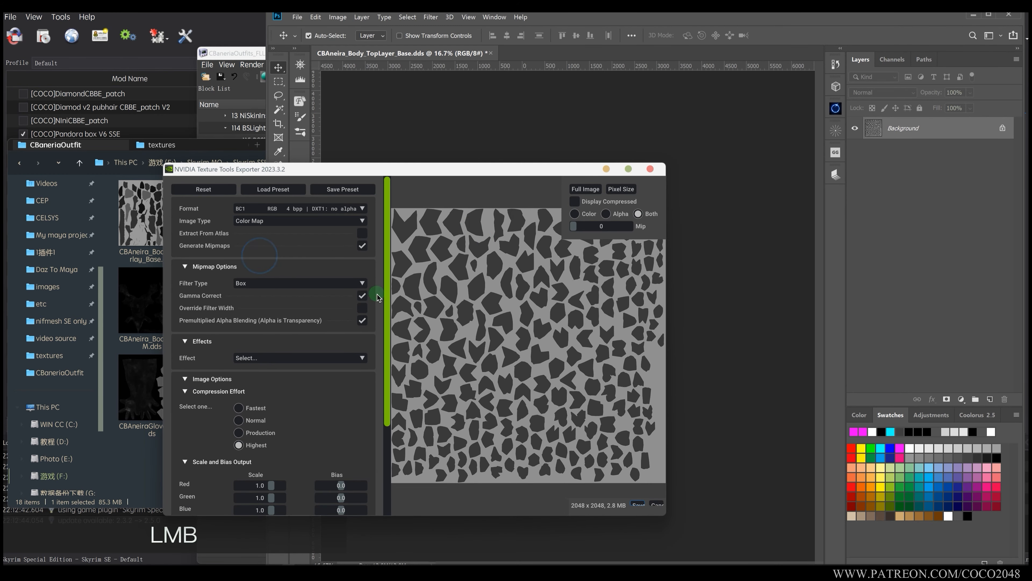
pyautogui.click(634, 504)
# Set the base texture path of CBAneiraBodySuit_Overlay's texture set in NifSkope to Textures\CBaneriaOutfit\CBAneira_Body_TopLayer_Base.dds, copied from the texture folder.
pyautogui.click(171, 391)
pyautogui.click(258, 51)
pyautogui.click(173, 303)
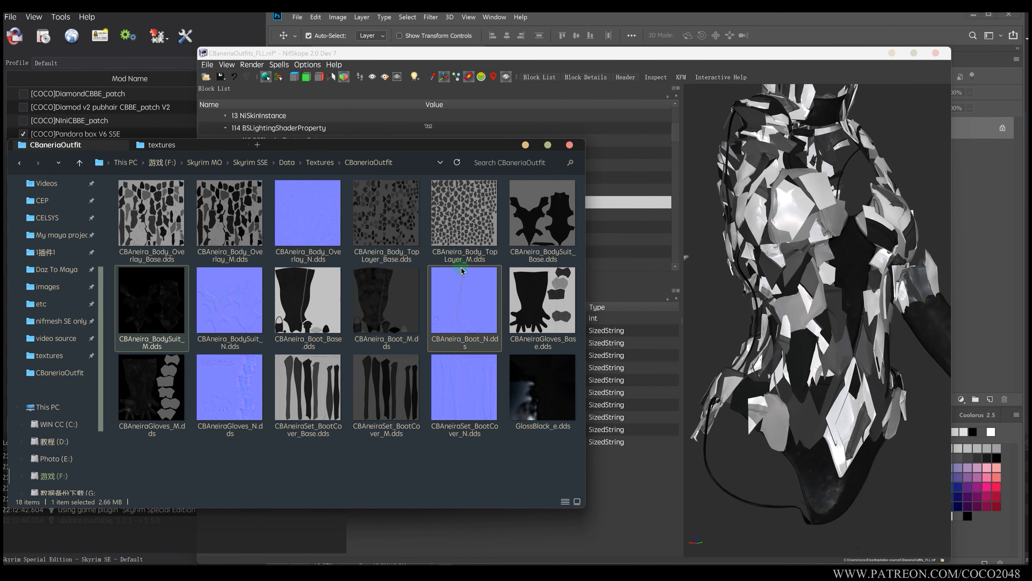
pyautogui.click(390, 228)
pyautogui.click(396, 163)
pyautogui.click(369, 163)
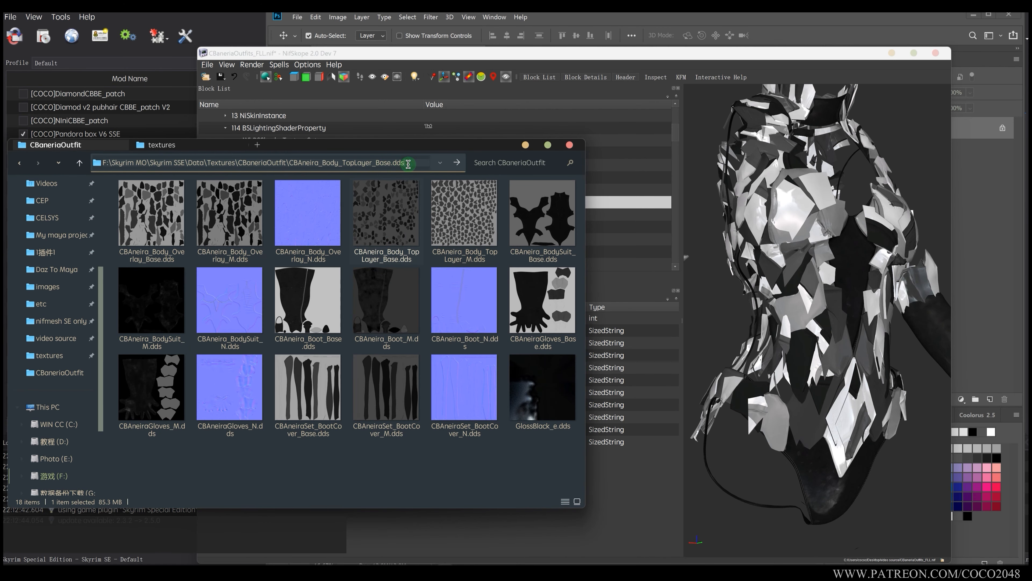
pyautogui.hotkey('ctrl', 'c')
pyautogui.click(798, 216)
pyautogui.click(304, 200)
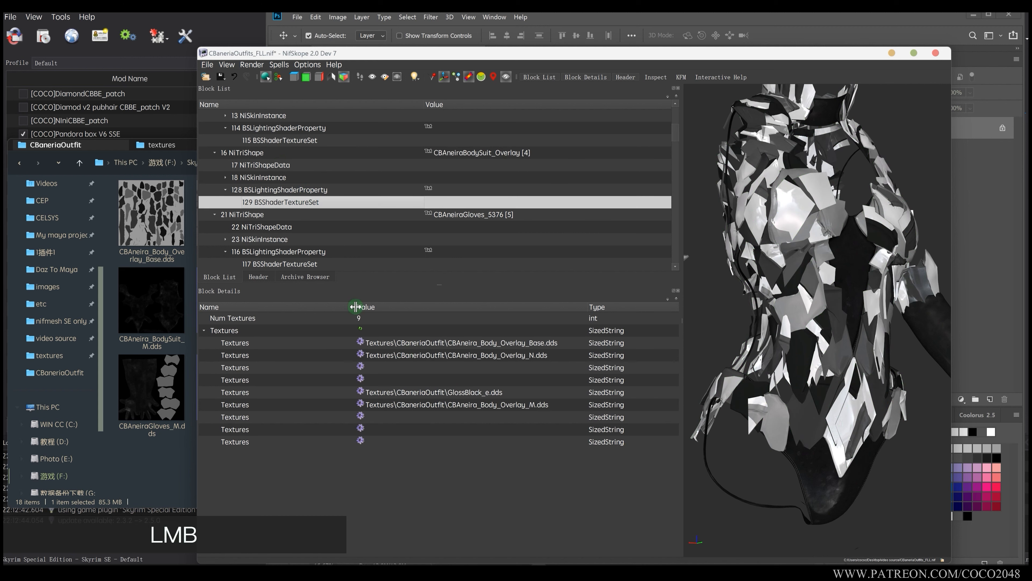
pyautogui.doubleClick(441, 343)
pyautogui.hotkey('ctrl', 'v')
pyautogui.click(435, 361)
# Replace the CBAneira_Body_Overlay_M.dds path in the same texture set with Textures\CBaneriaOutfit\CBAneira_Body_TopLayer_M.dds, copied from the texture folder.
pyautogui.click(170, 291)
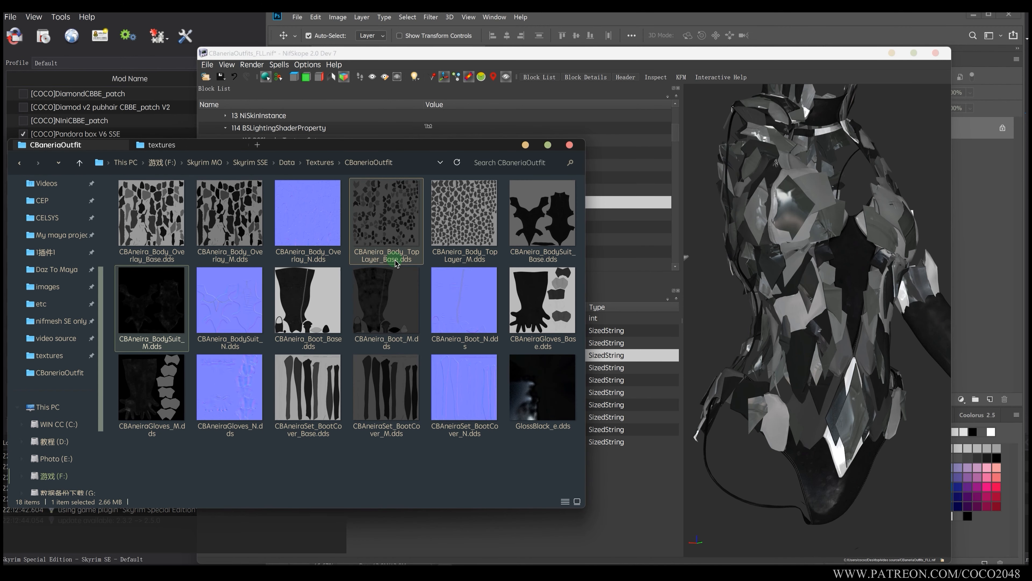
pyautogui.click(465, 220)
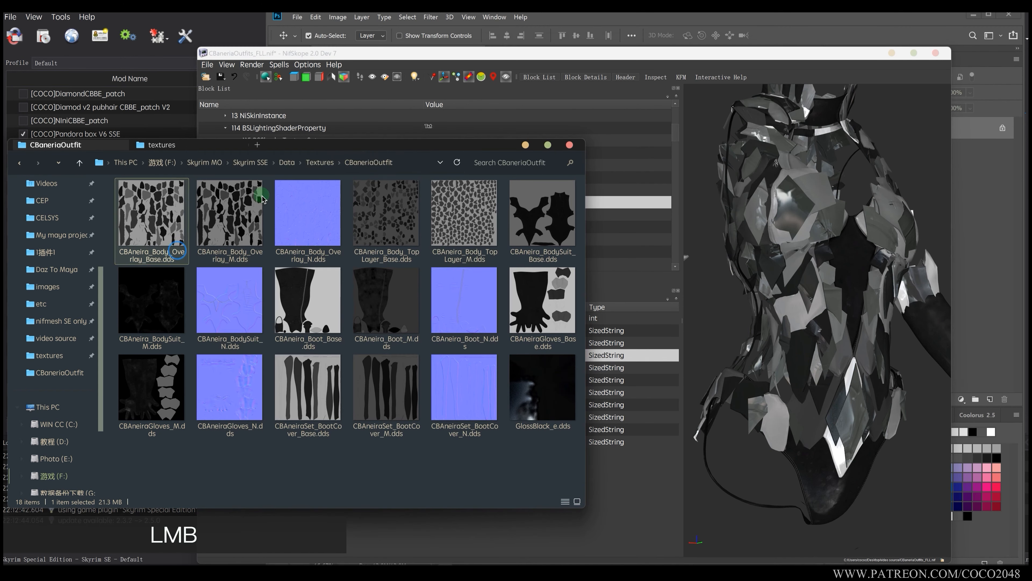
pyautogui.click(396, 163)
pyautogui.click(381, 163)
pyautogui.hotkey('ctrl', 'v')
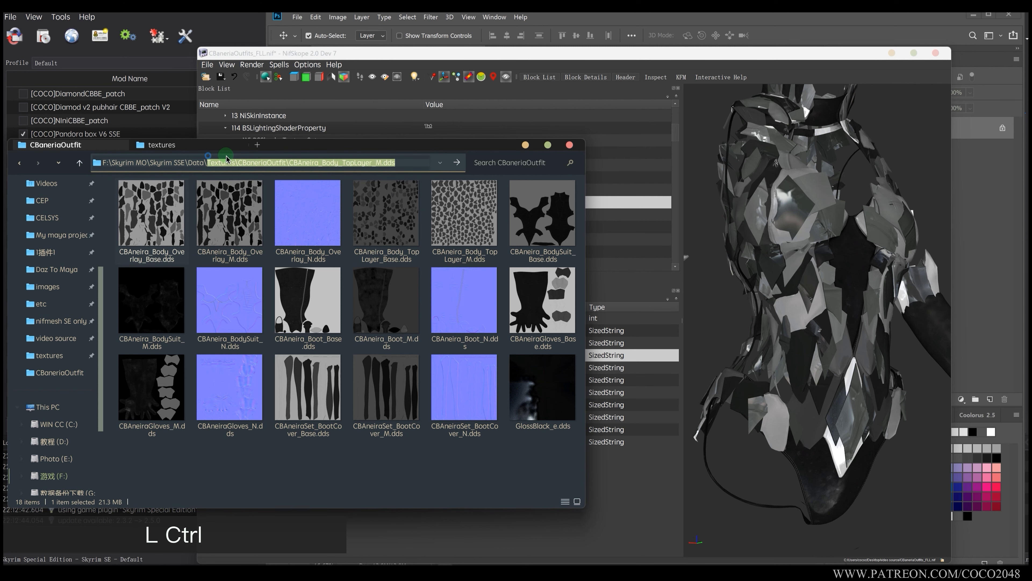
pyautogui.hotkey('ctrl', 'c')
pyautogui.click(609, 343)
pyautogui.click(438, 359)
pyautogui.doubleClick(467, 406)
pyautogui.hotkey('ctrl', 'v')
pyautogui.click(484, 369)
# Clear the CBAneira_Body_Overlay_N.dds normal map path from the CBAneiraBodySuit_Overlay texture set.
pyautogui.click(490, 355)
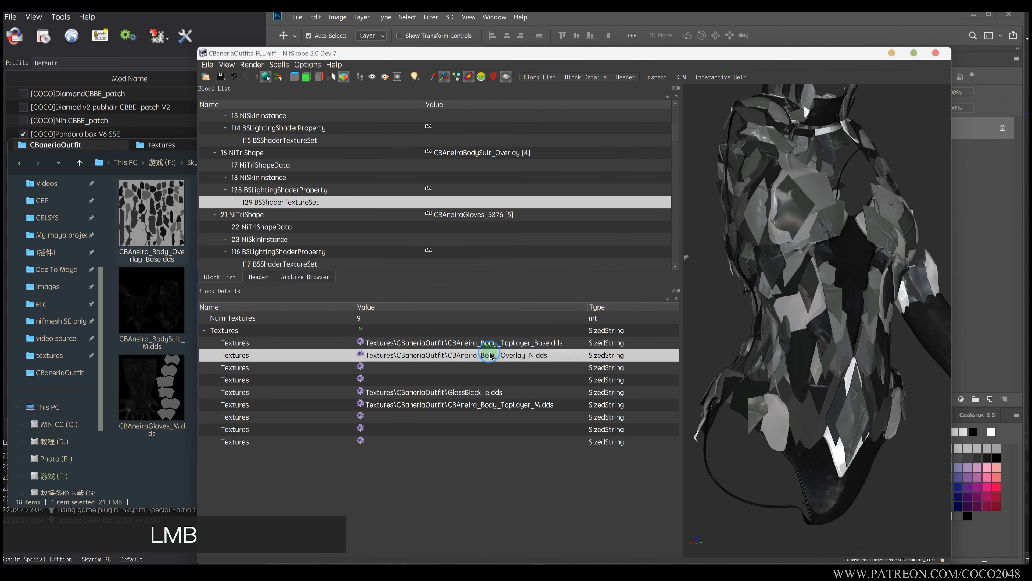
pyautogui.doubleClick(490, 354)
pyautogui.press('BackSpace')
pyautogui.click(480, 368)
pyautogui.click(479, 392)
# Examine the retextured outfit from different angles and distances in the 3D view, and save the NIF file.
pyautogui.scroll(-5, 823, 328)
pyautogui.moveTo(823, 329); pyautogui.dragTo(906, 299)
pyautogui.scroll(4, 778, 317)
pyautogui.scroll(-4, 841, 330)
pyautogui.moveTo(837, 299); pyautogui.dragTo(852, 300)
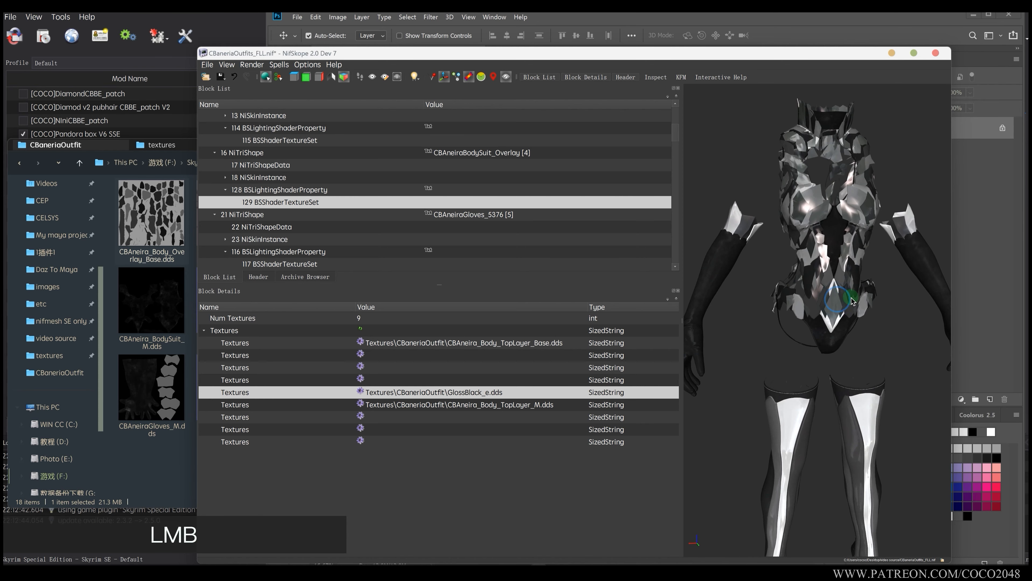
pyautogui.scroll(-3, 785, 230)
pyautogui.moveTo(785, 230); pyautogui.dragTo(795, 238)
pyautogui.scroll(3, 788, 261)
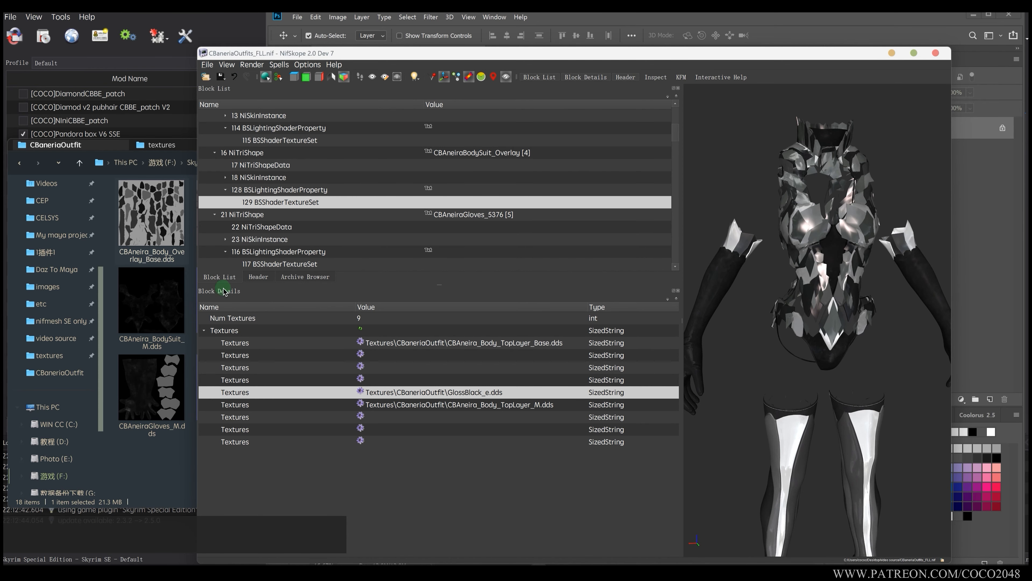
# Switch to the file browser and open the cubemaps folder inside video source.
pyautogui.click(183, 281)
pyautogui.hotkey('alt', 'Left')
pyautogui.doubleClick(163, 199)
pyautogui.click(171, 145)
pyautogui.click(173, 163)
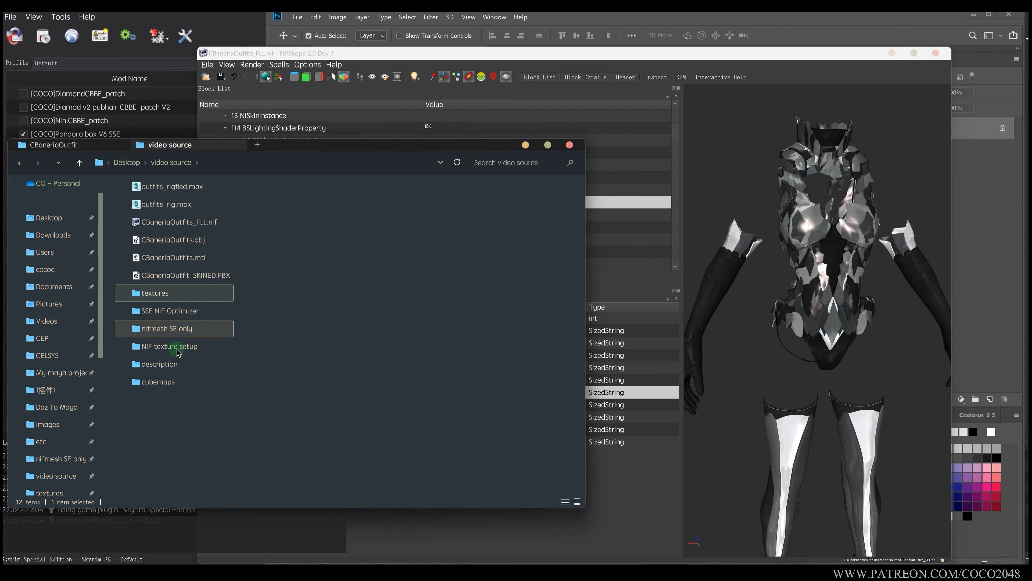
pyautogui.doubleClick(162, 383)
# Copy the contraststeel_e.dds and coittower.dds cubemaps into the Skyrim SSE Data\Textures\CBaneriaOutfit folder.
pyautogui.scroll(-7, 303, 336)
pyautogui.scroll(-4, 303, 336)
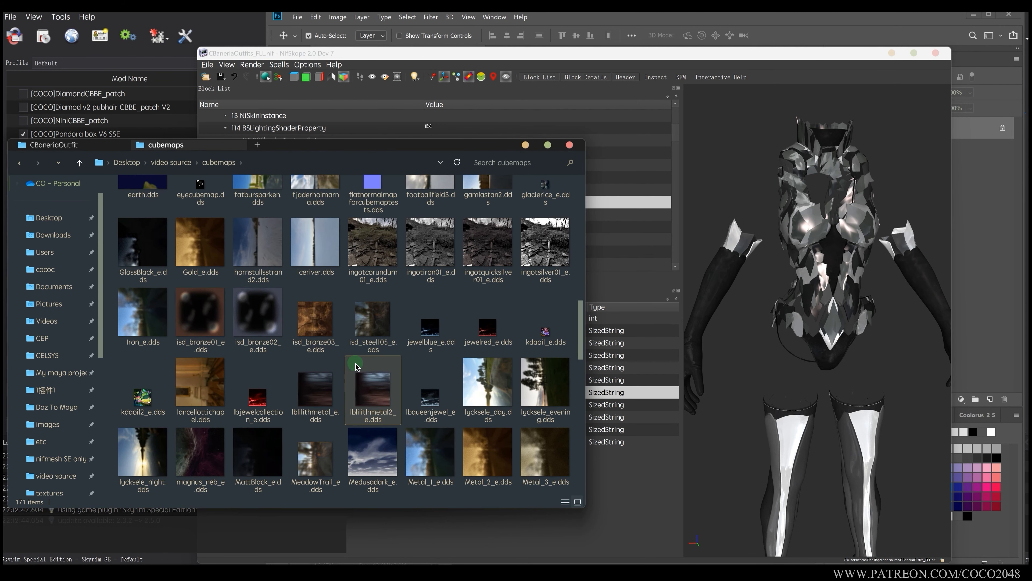
pyautogui.scroll(3, 356, 365)
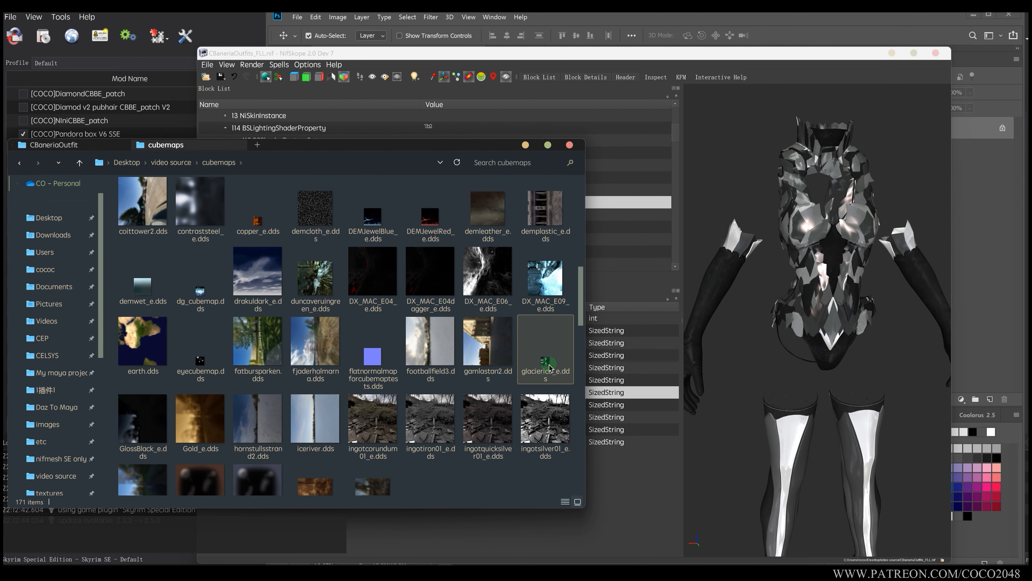
pyautogui.scroll(3, 550, 367)
pyautogui.click(201, 444)
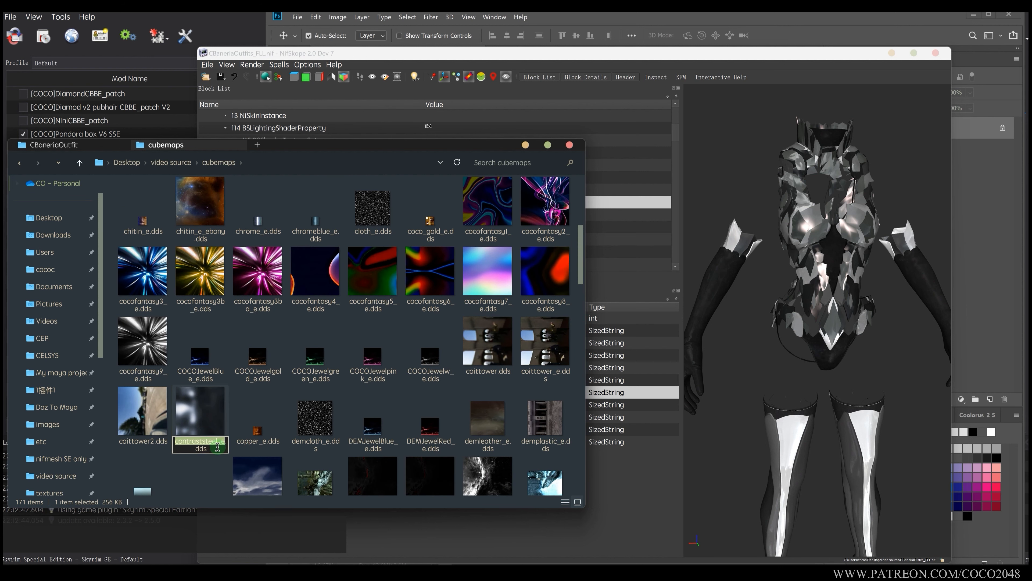
pyautogui.hotkey('ctrl', 'c')
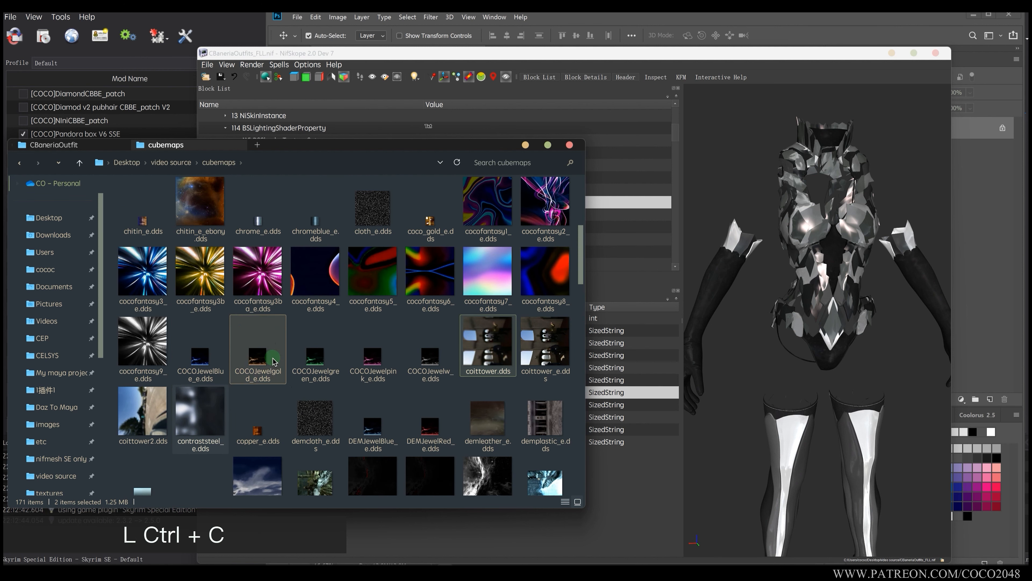
pyautogui.click(95, 145)
pyautogui.hotkey('ctrl', 'v')
pyautogui.scroll(-1, 451, 415)
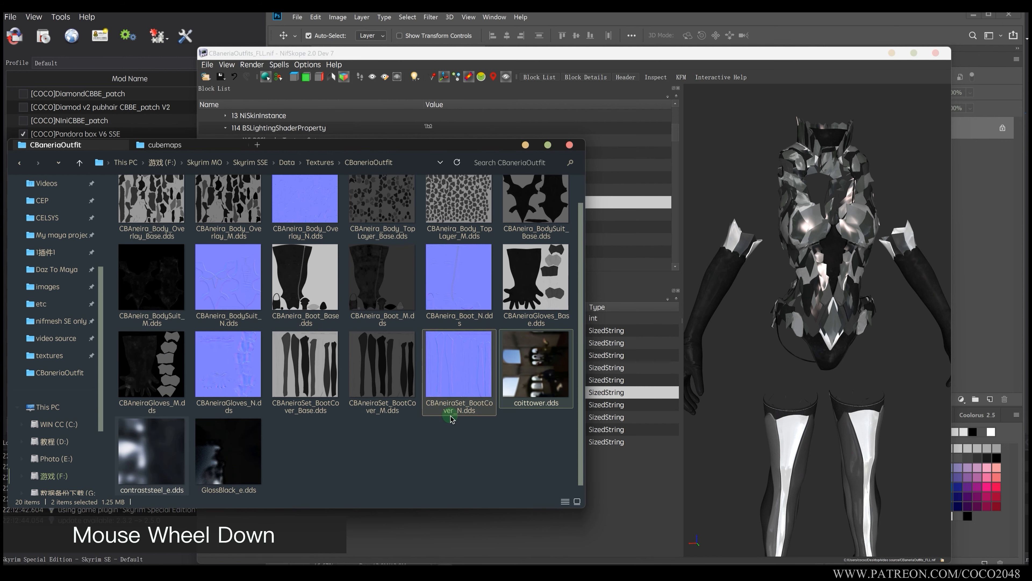
# Replace GlossBlack_e.dds with contraststeel_e.dds in the CBAneiraBodySuit_Overlay texture set and check the reflections on the model.
pyautogui.moveTo(196, 459); pyautogui.dragTo(440, 394)
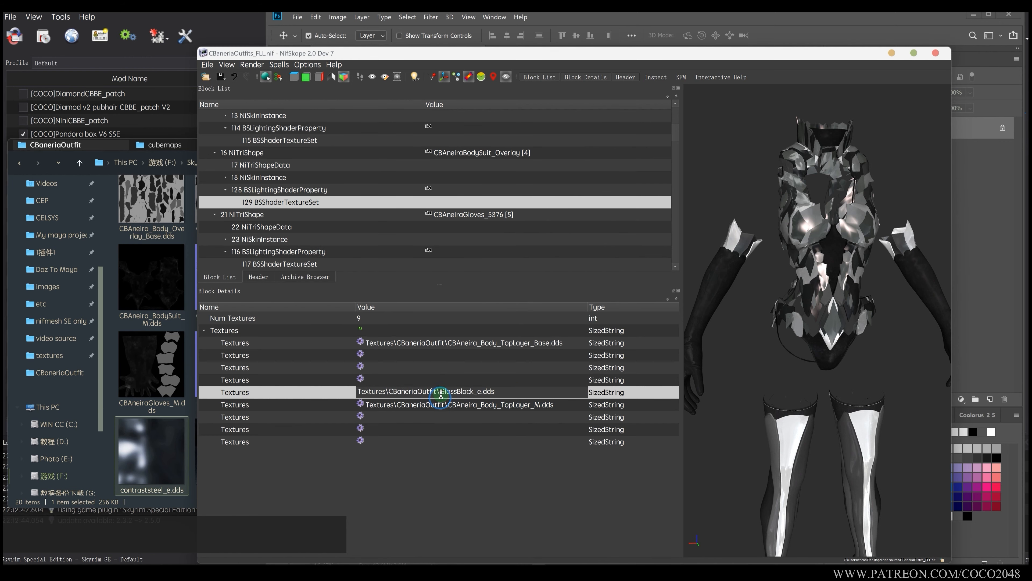
pyautogui.click(487, 408)
pyautogui.moveTo(752, 350); pyautogui.dragTo(857, 297)
pyautogui.click(833, 333)
pyautogui.scroll(-5, 833, 334)
pyautogui.scroll(4, 831, 307)
pyautogui.click(272, 79)
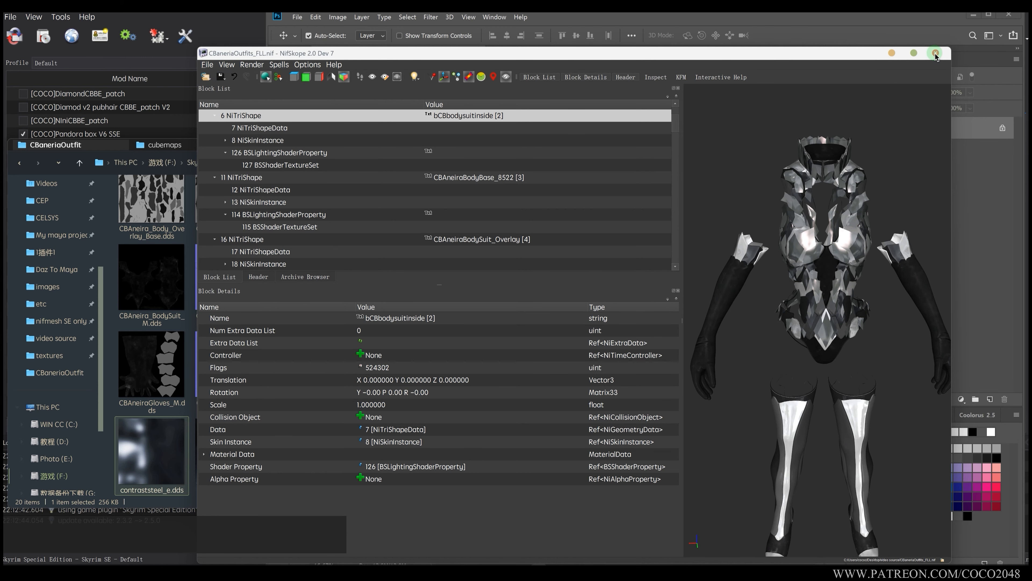